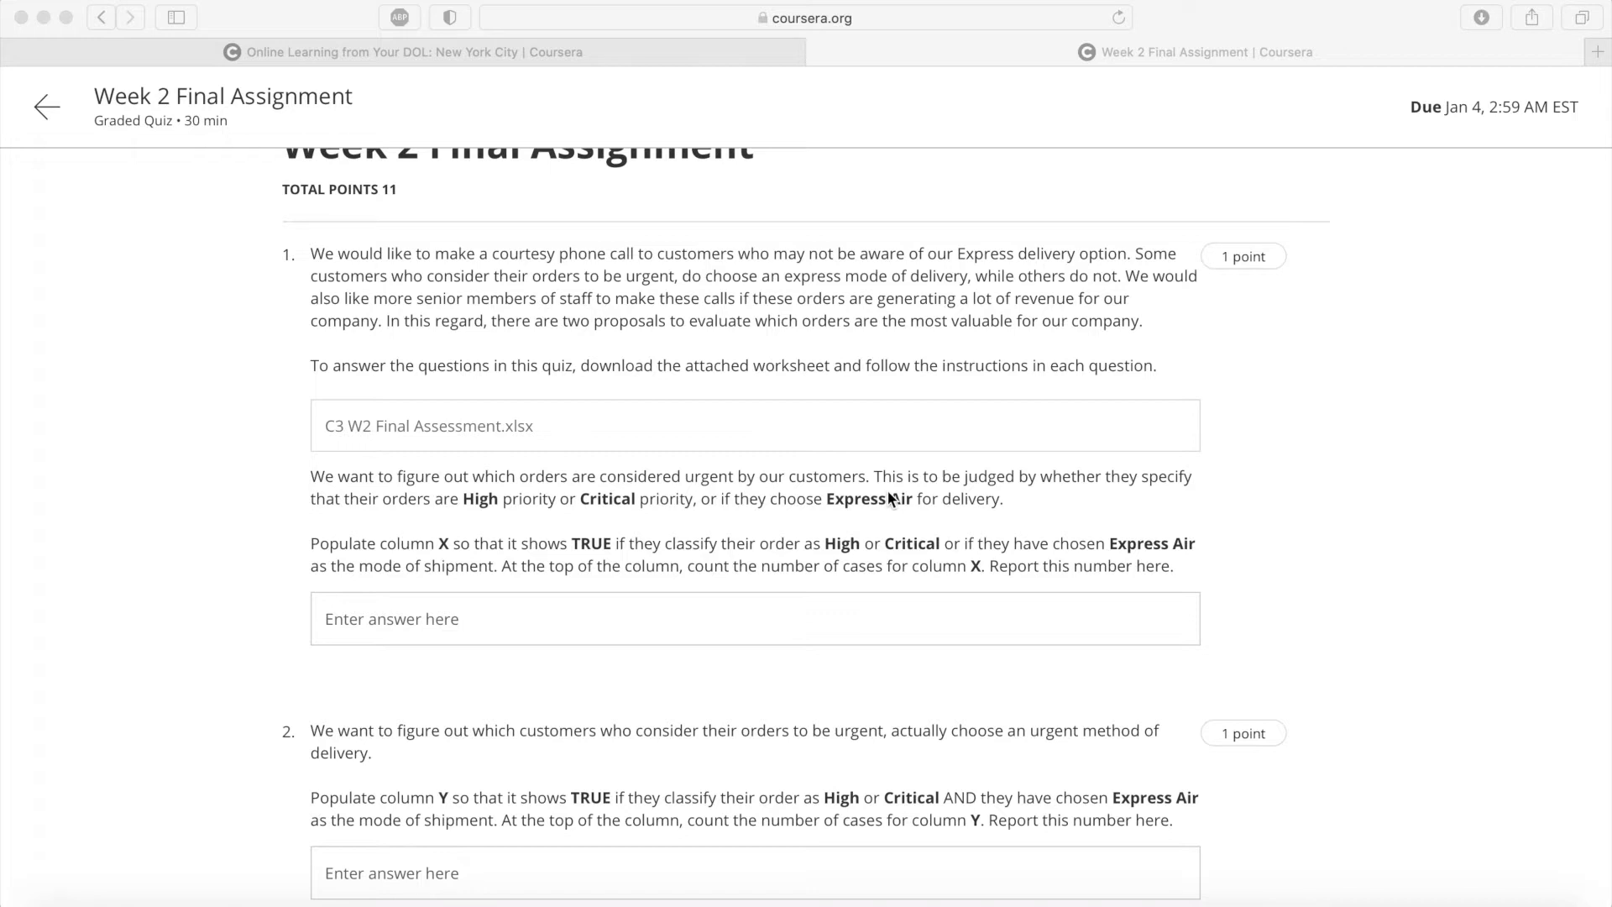
# Read question 1 of the Week 2 Final Assignment and switch to the C3-W2-Final-Assessment workbook in Excel.
pyautogui.scroll(-1, 752, 464)
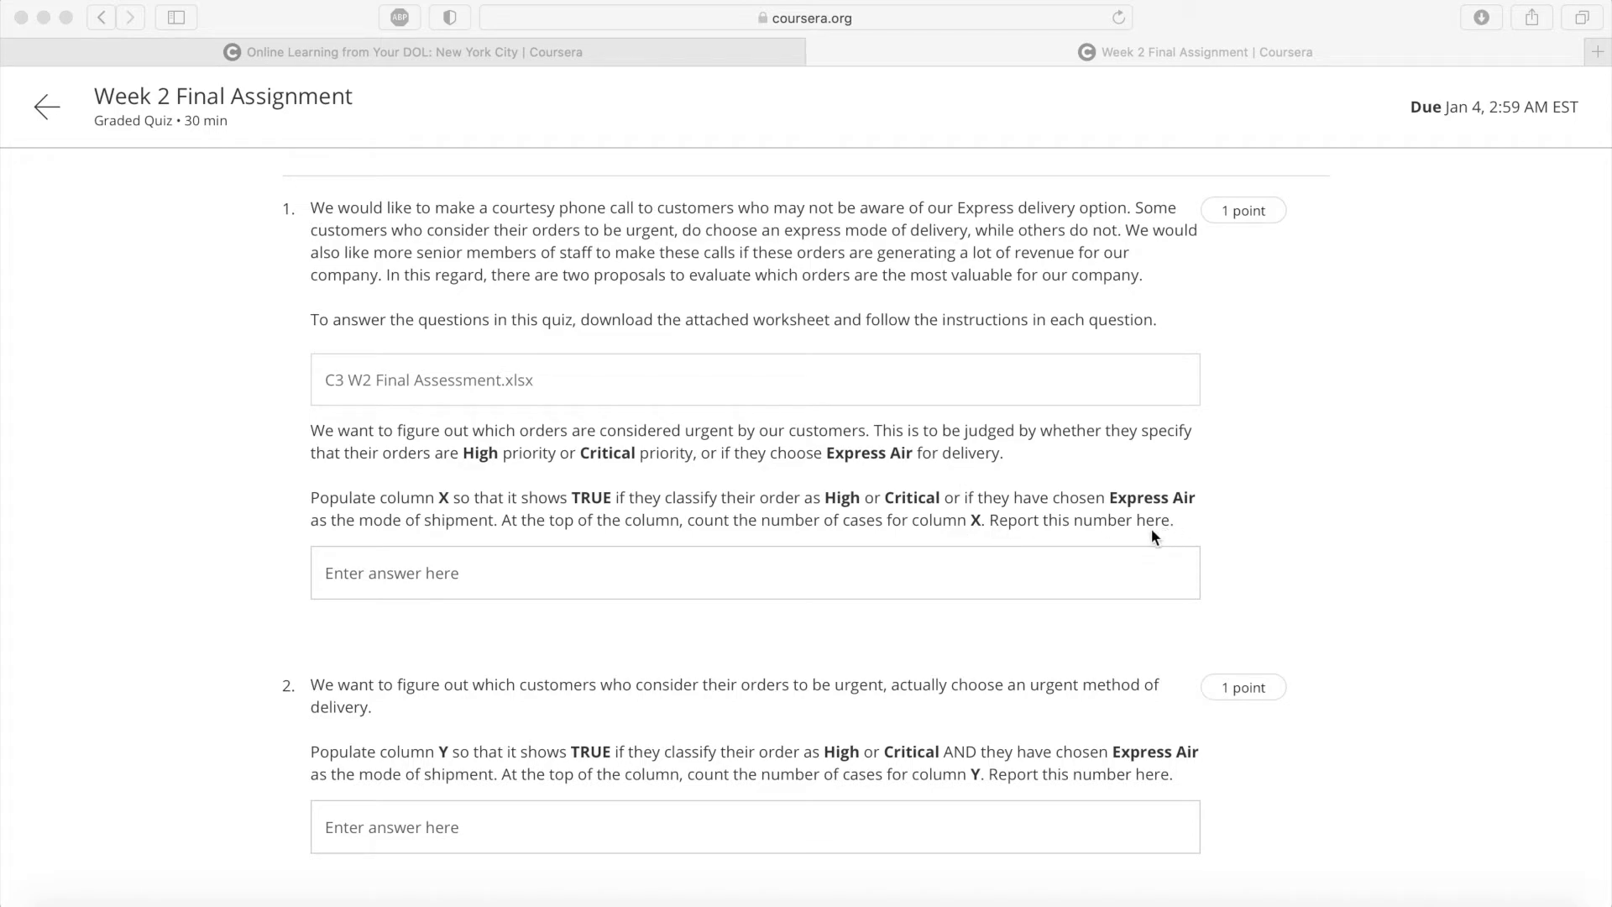
pyautogui.hotkey('ctrl', 'Up')
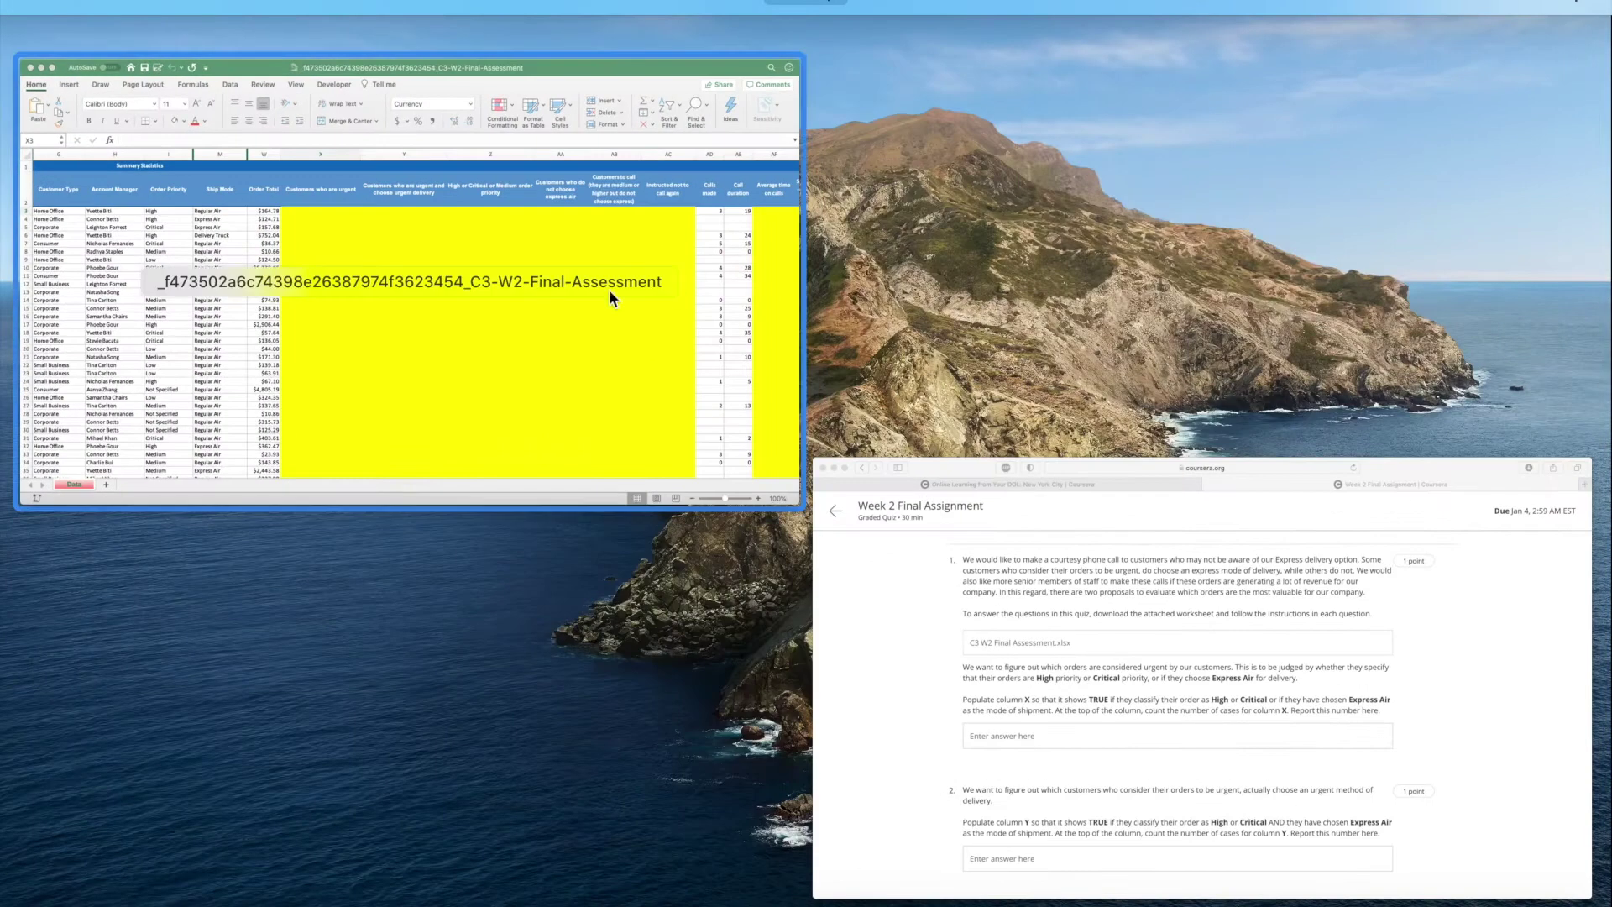
pyautogui.click(660, 292)
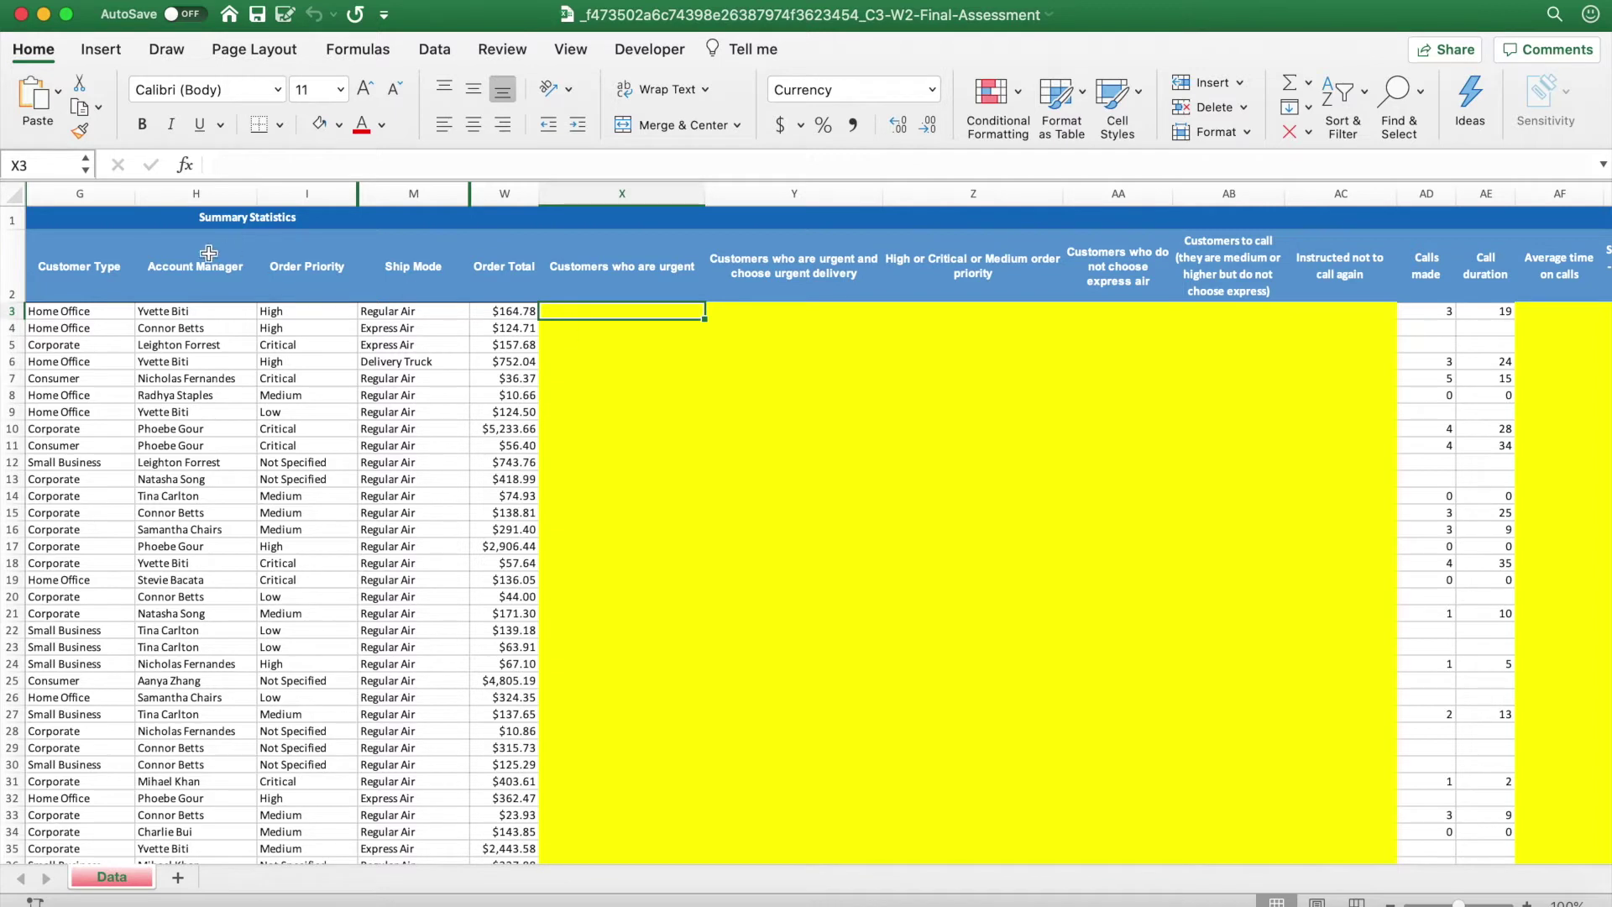
# Examine the first few values in the Order Priority and Ship Mode columns.
pyautogui.click(278, 314)
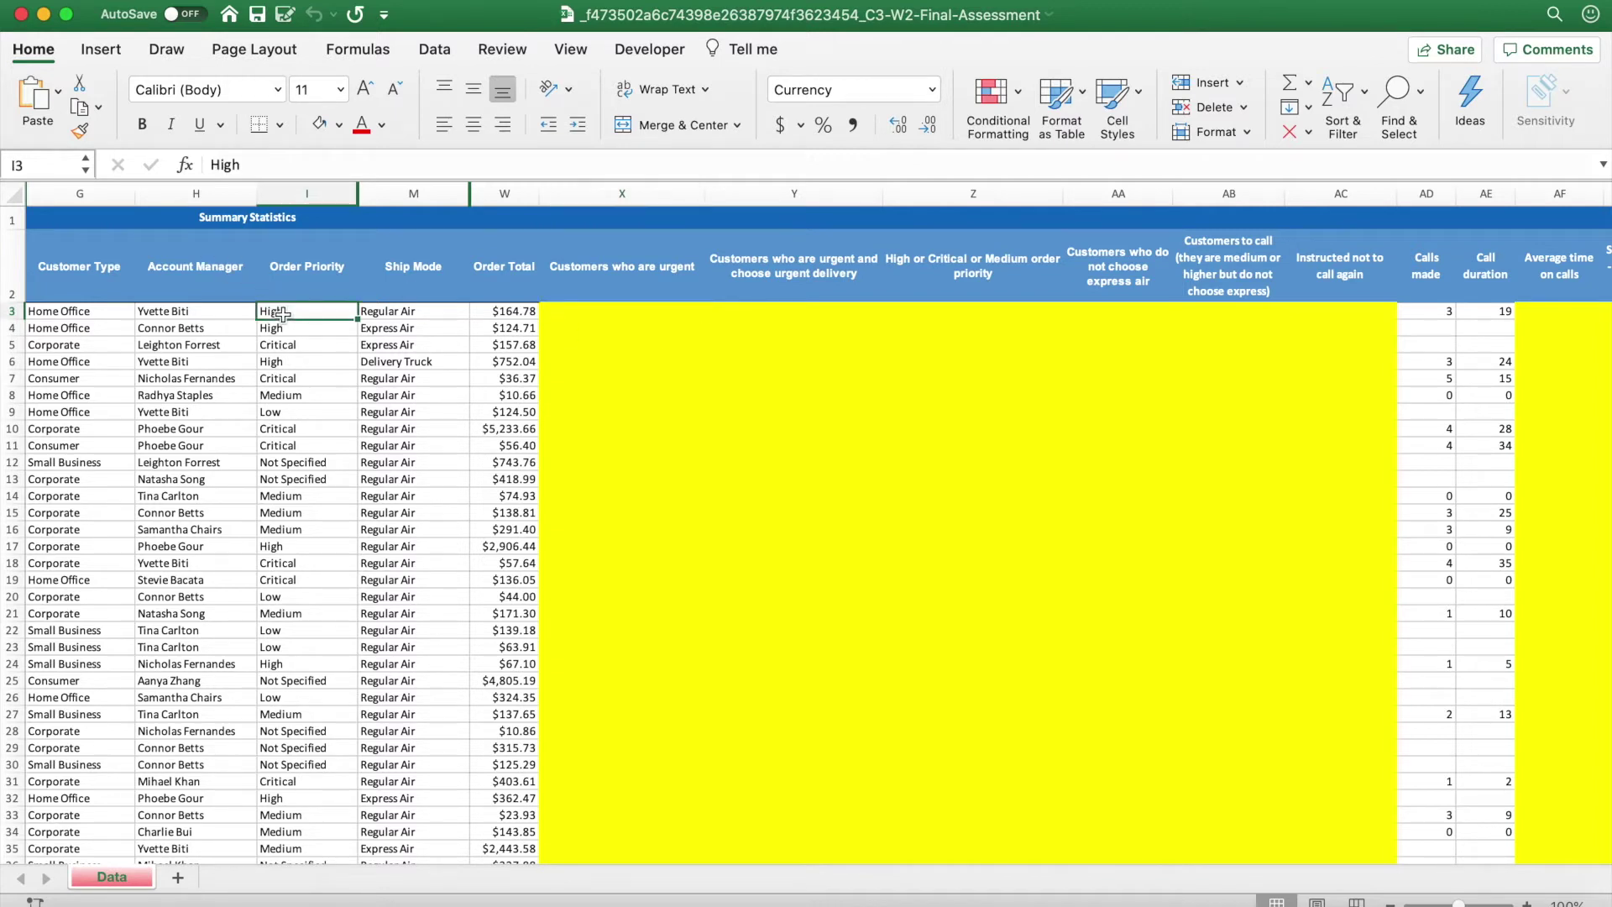
pyautogui.press('Down')
pyautogui.press('Down')
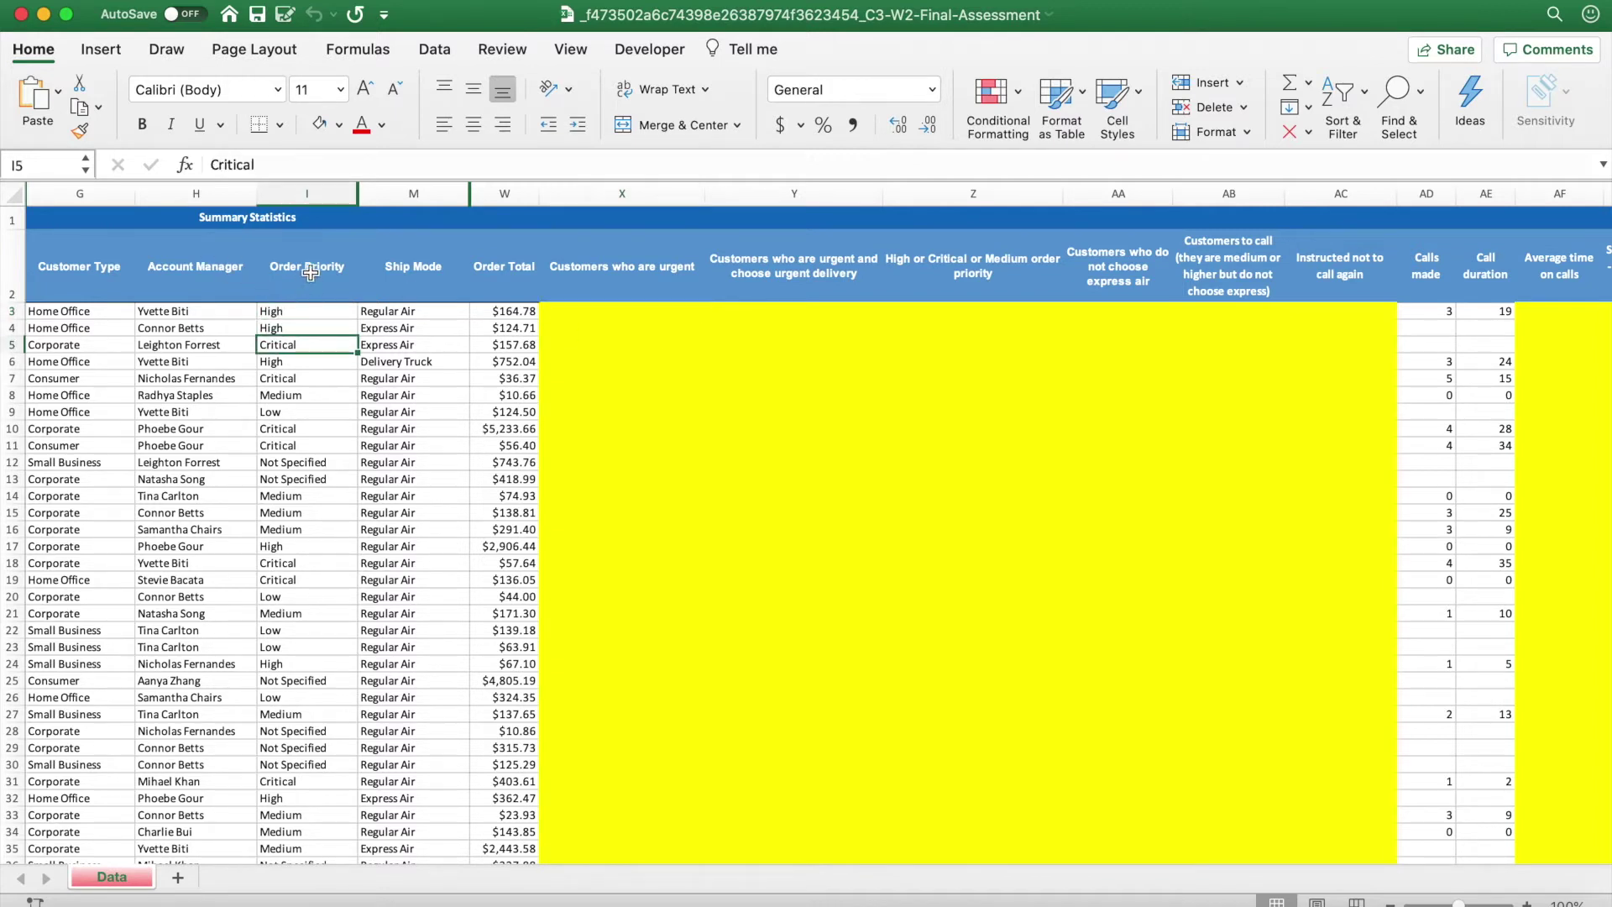
pyautogui.click(411, 349)
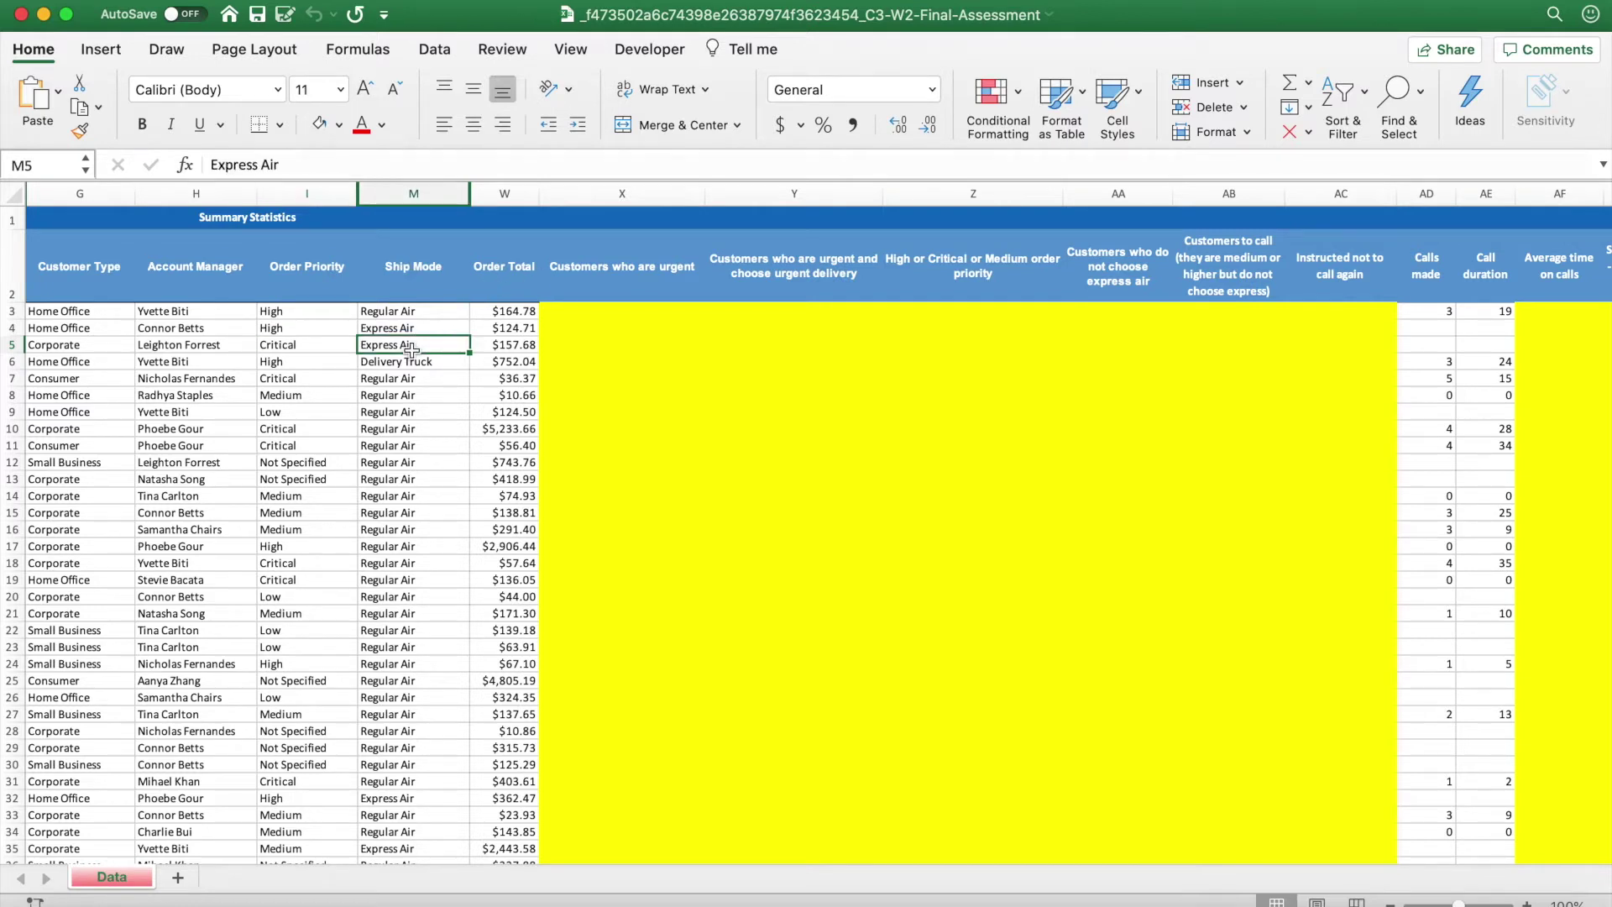
pyautogui.press('Up')
pyautogui.press('Up')
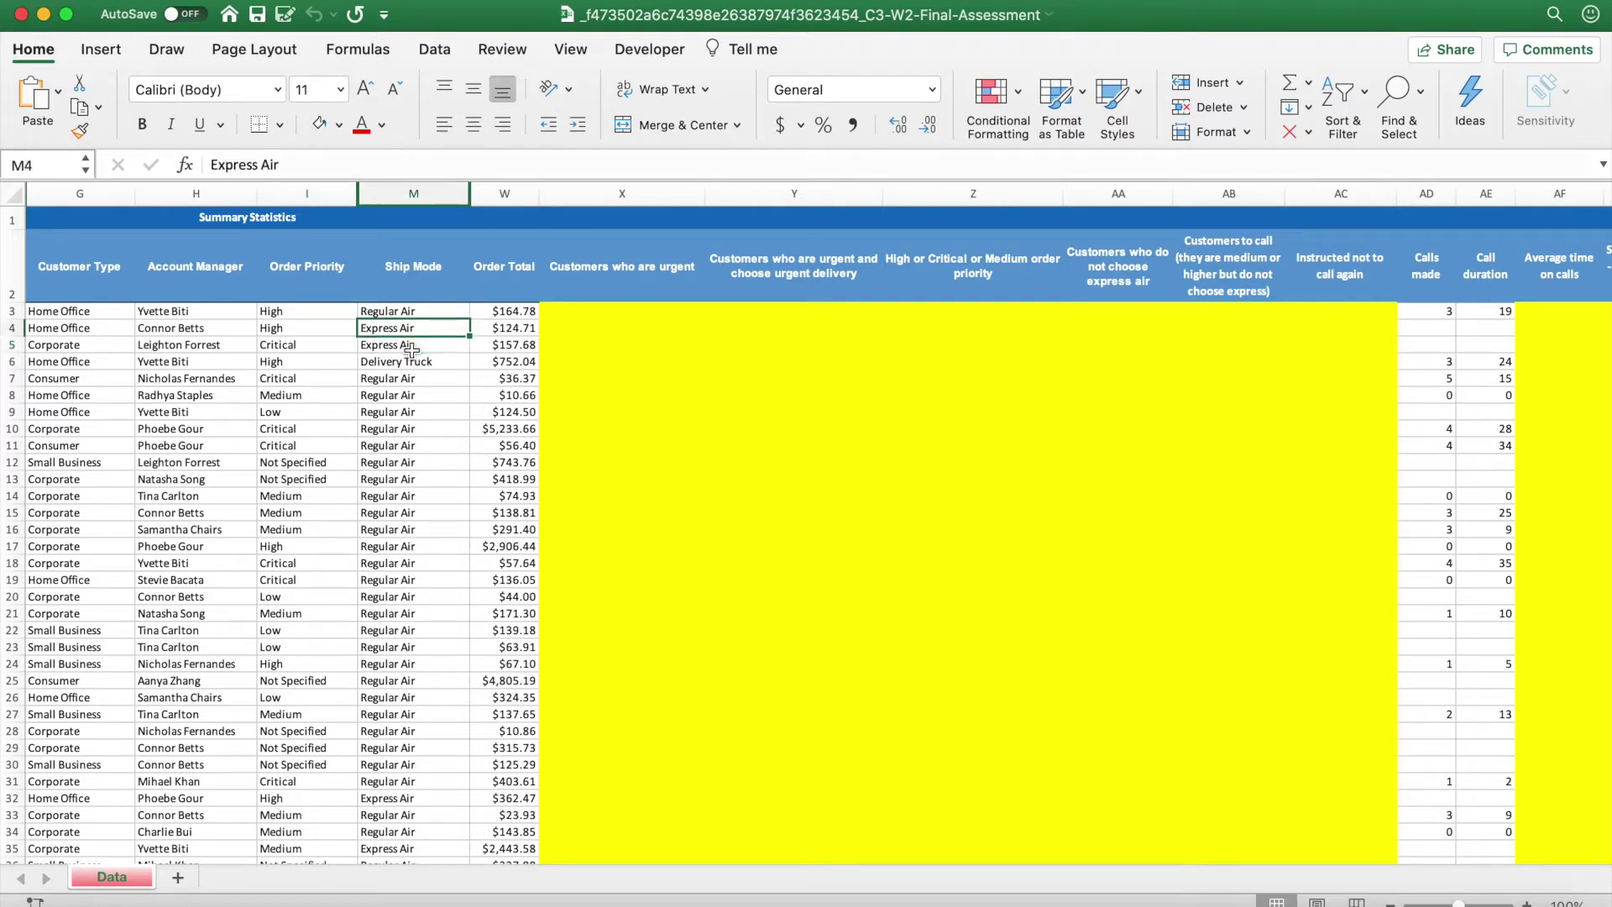
# Enter =OR(I3="High",I3="Critical",M3="Express Air") in cell X3 of the Customers who are urgent column.
pyautogui.press('Right')
pyautogui.press('Right')
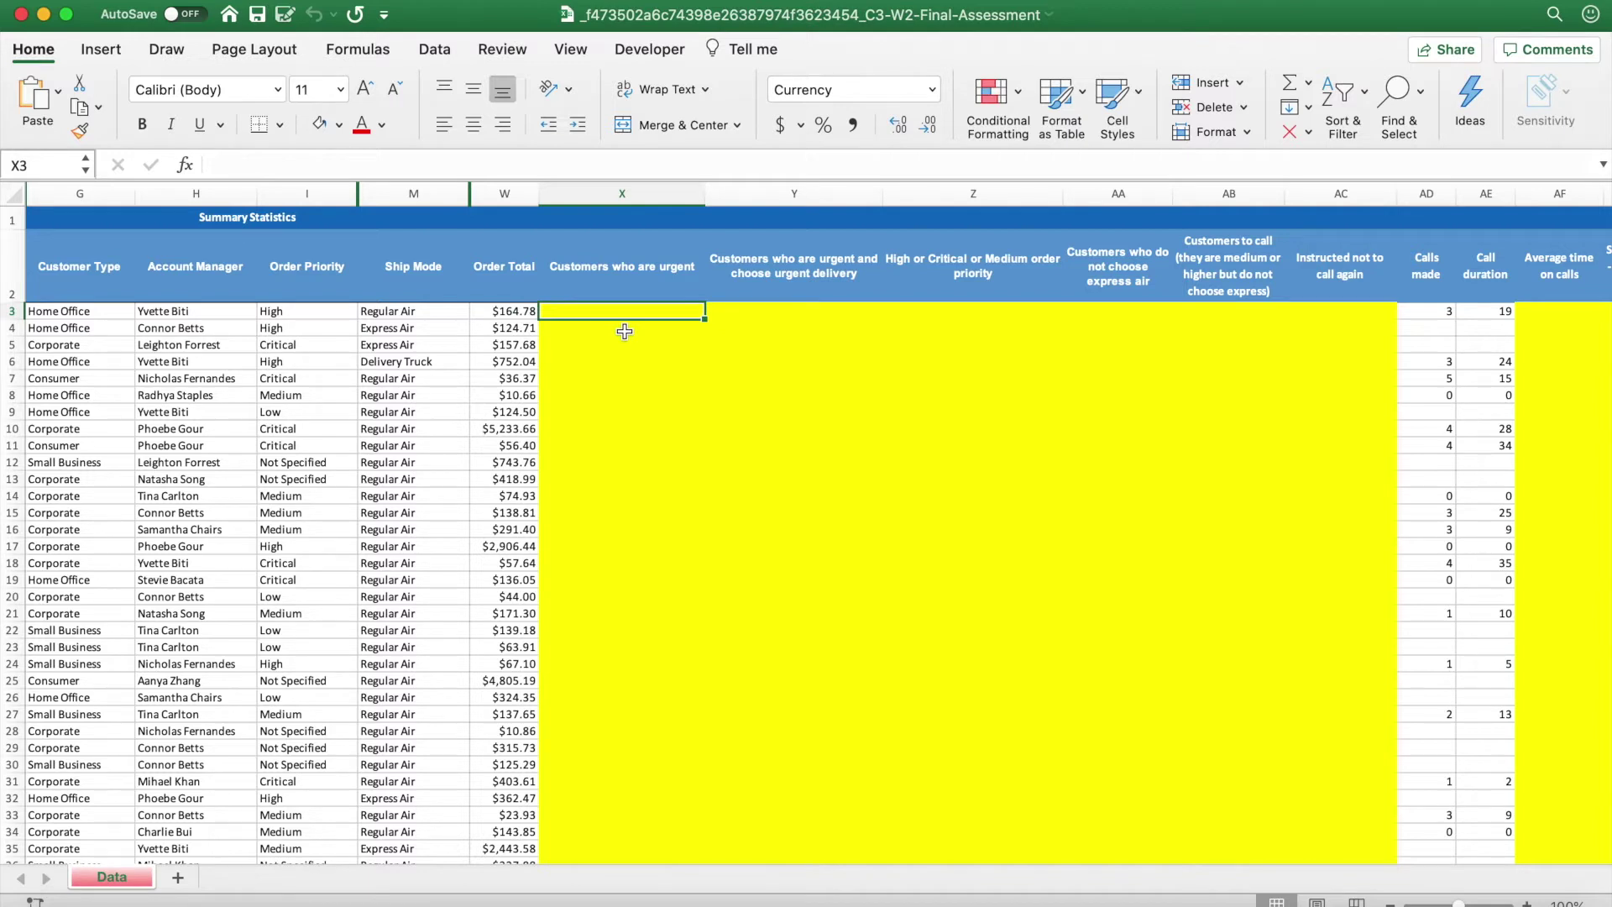
pyautogui.write('=Or')
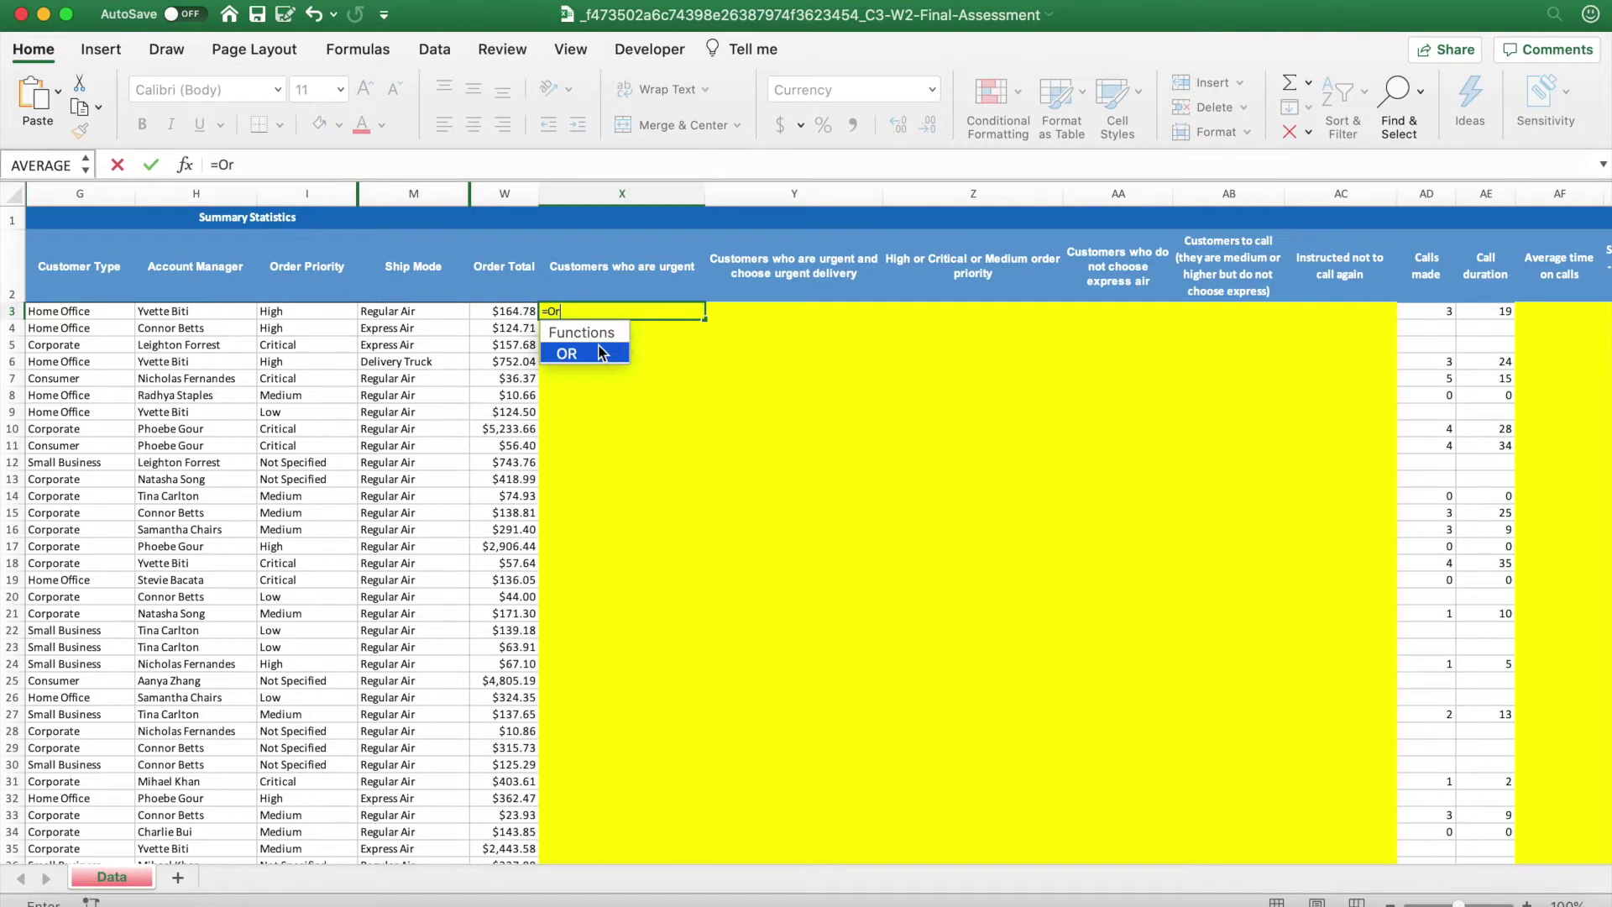
pyautogui.doubleClick(601, 351)
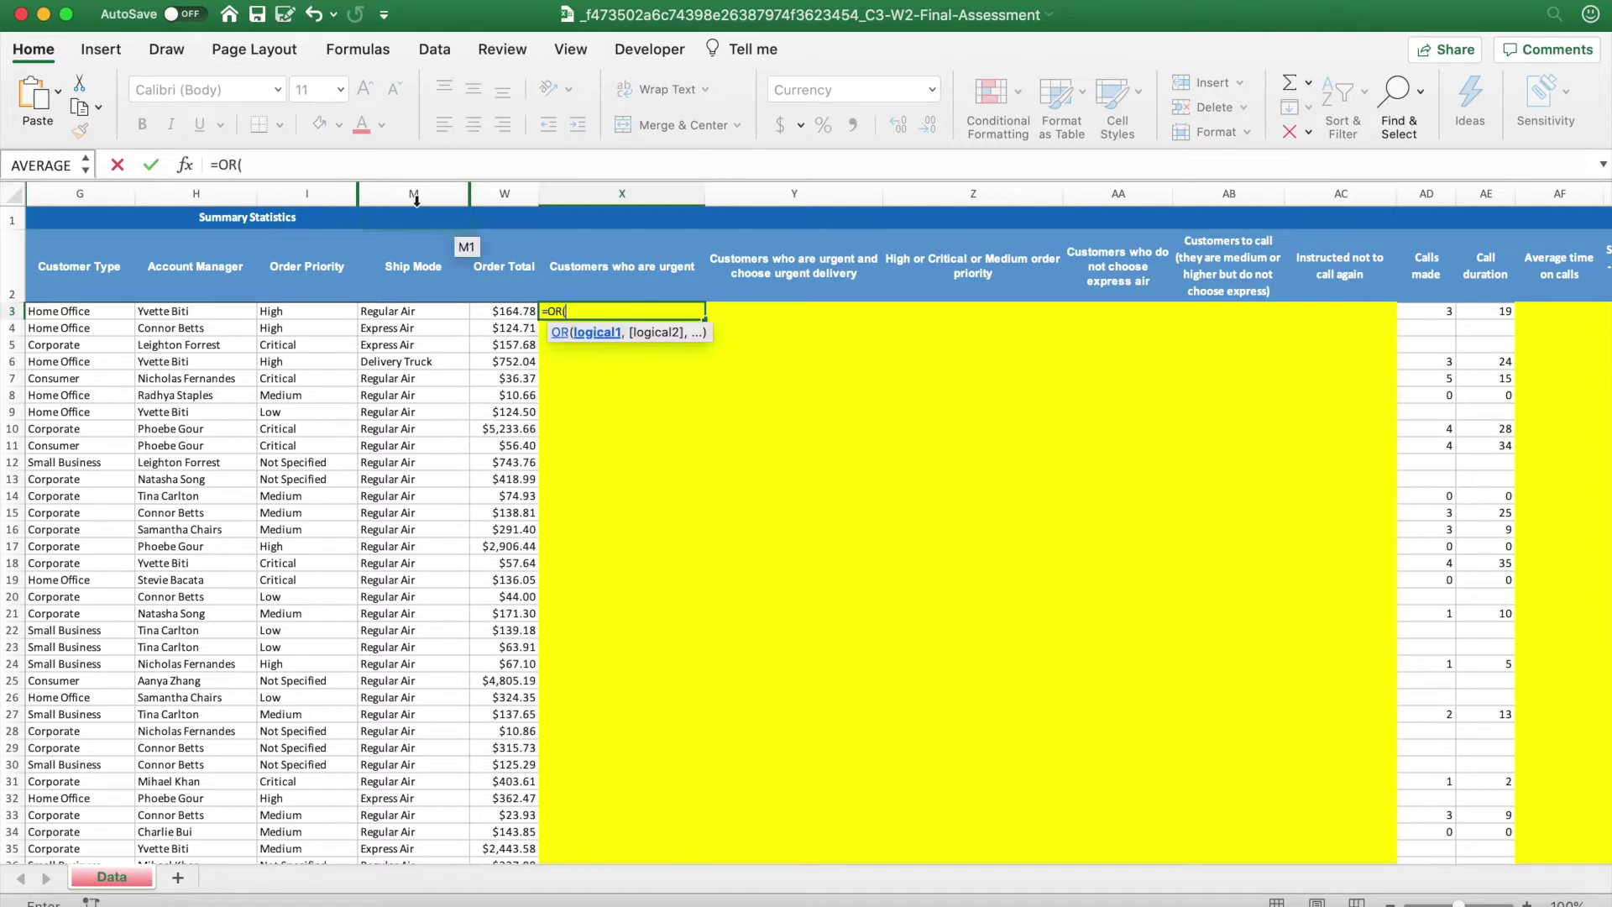
pyautogui.click(402, 165)
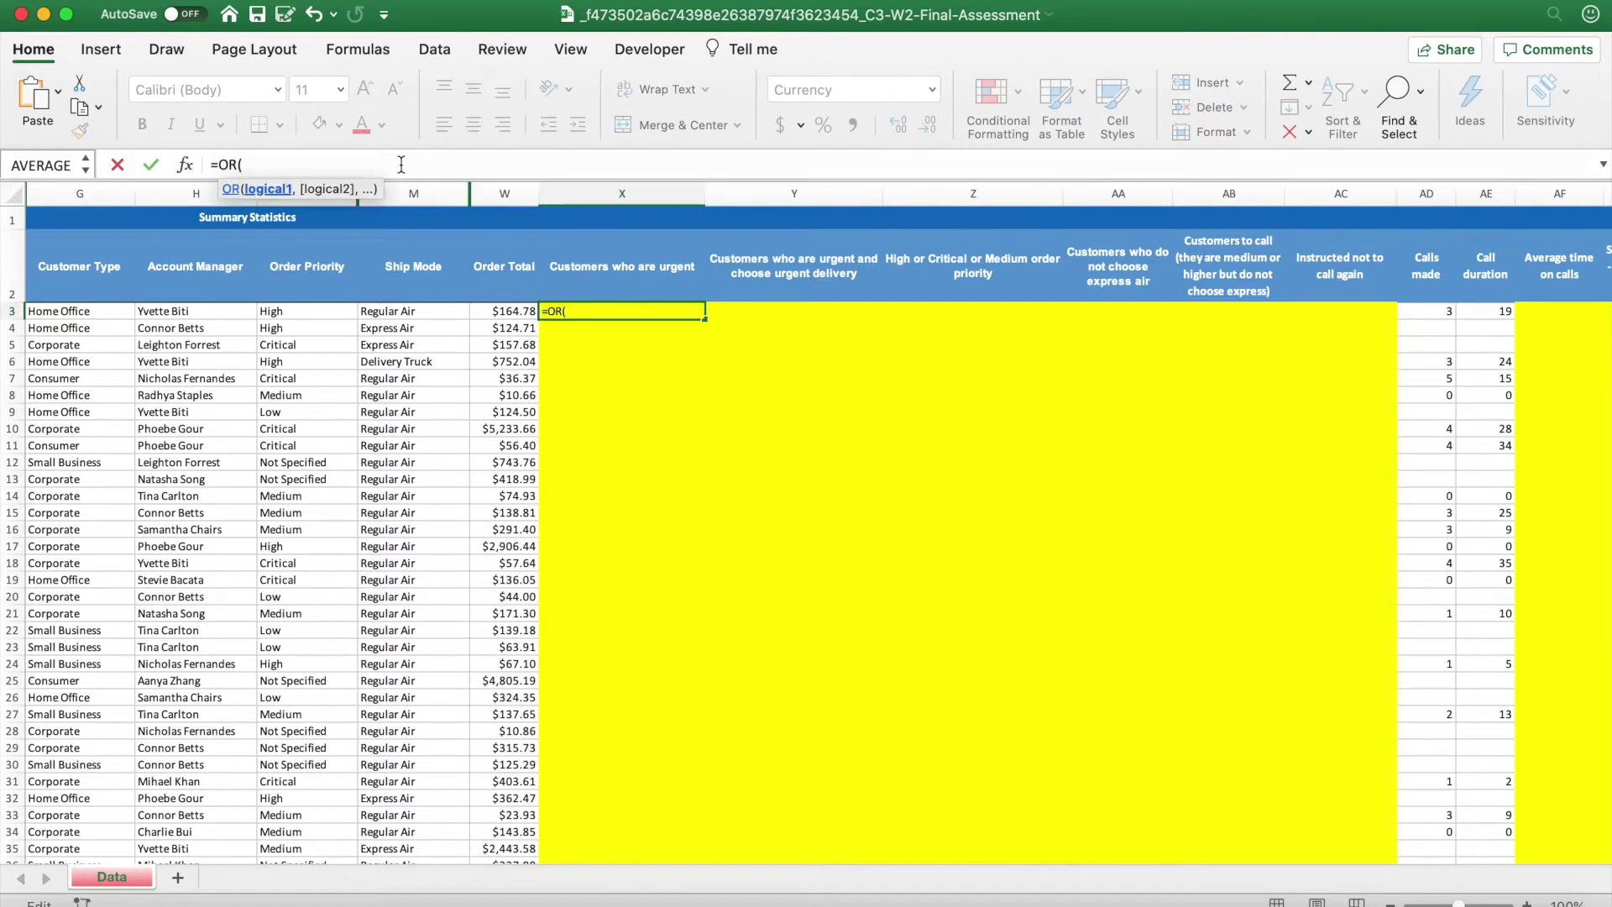
pyautogui.click(302, 313)
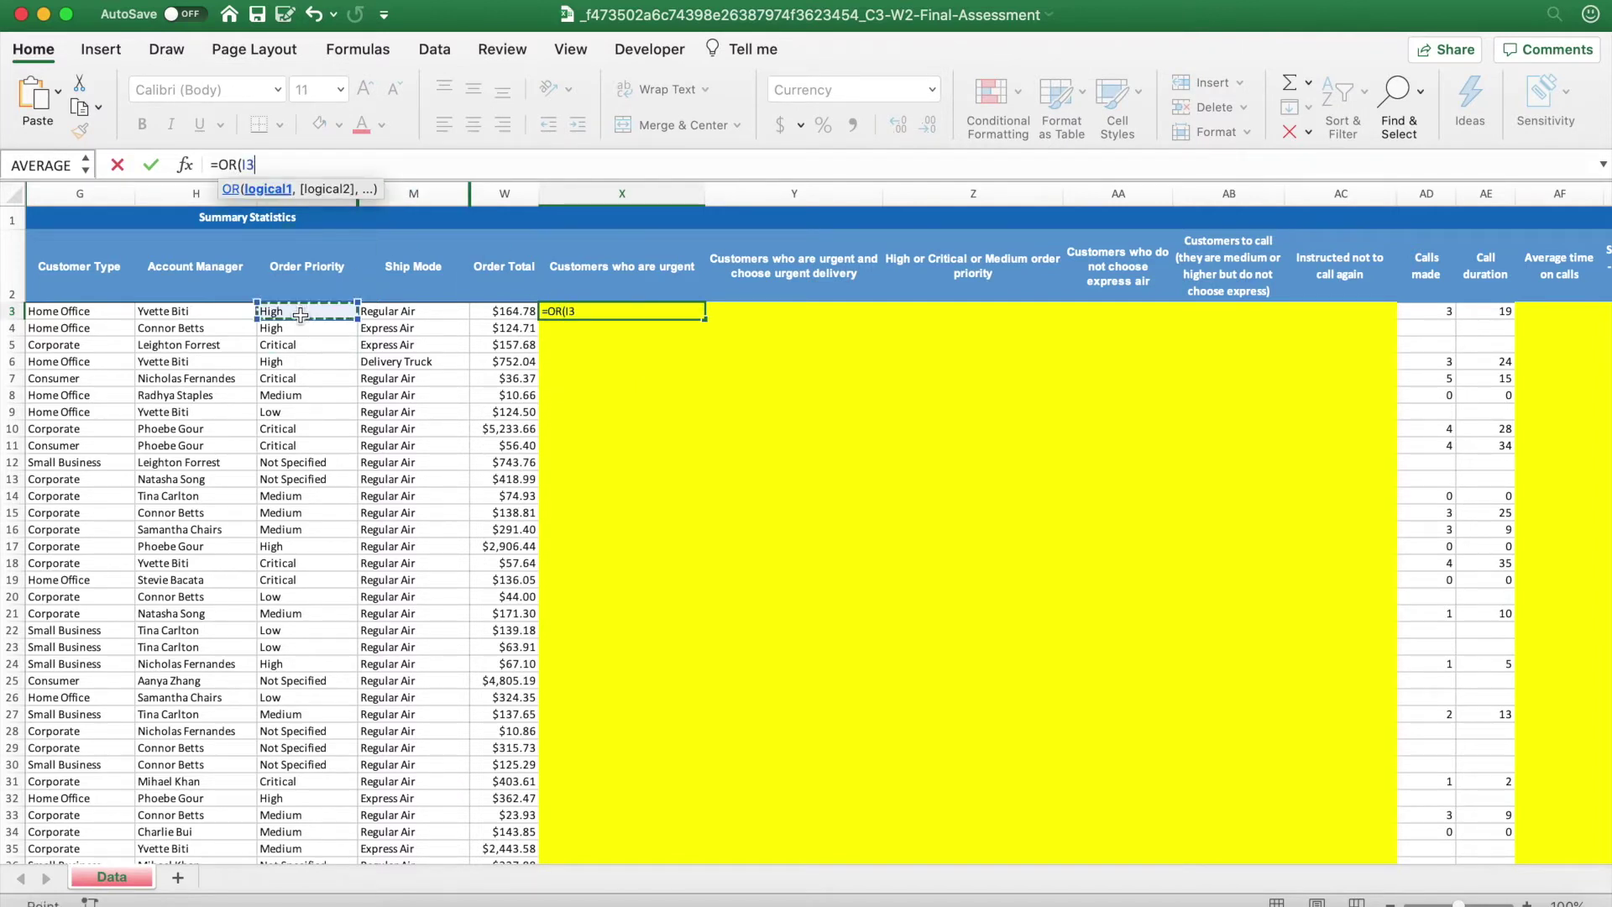
pyautogui.write('="High",')
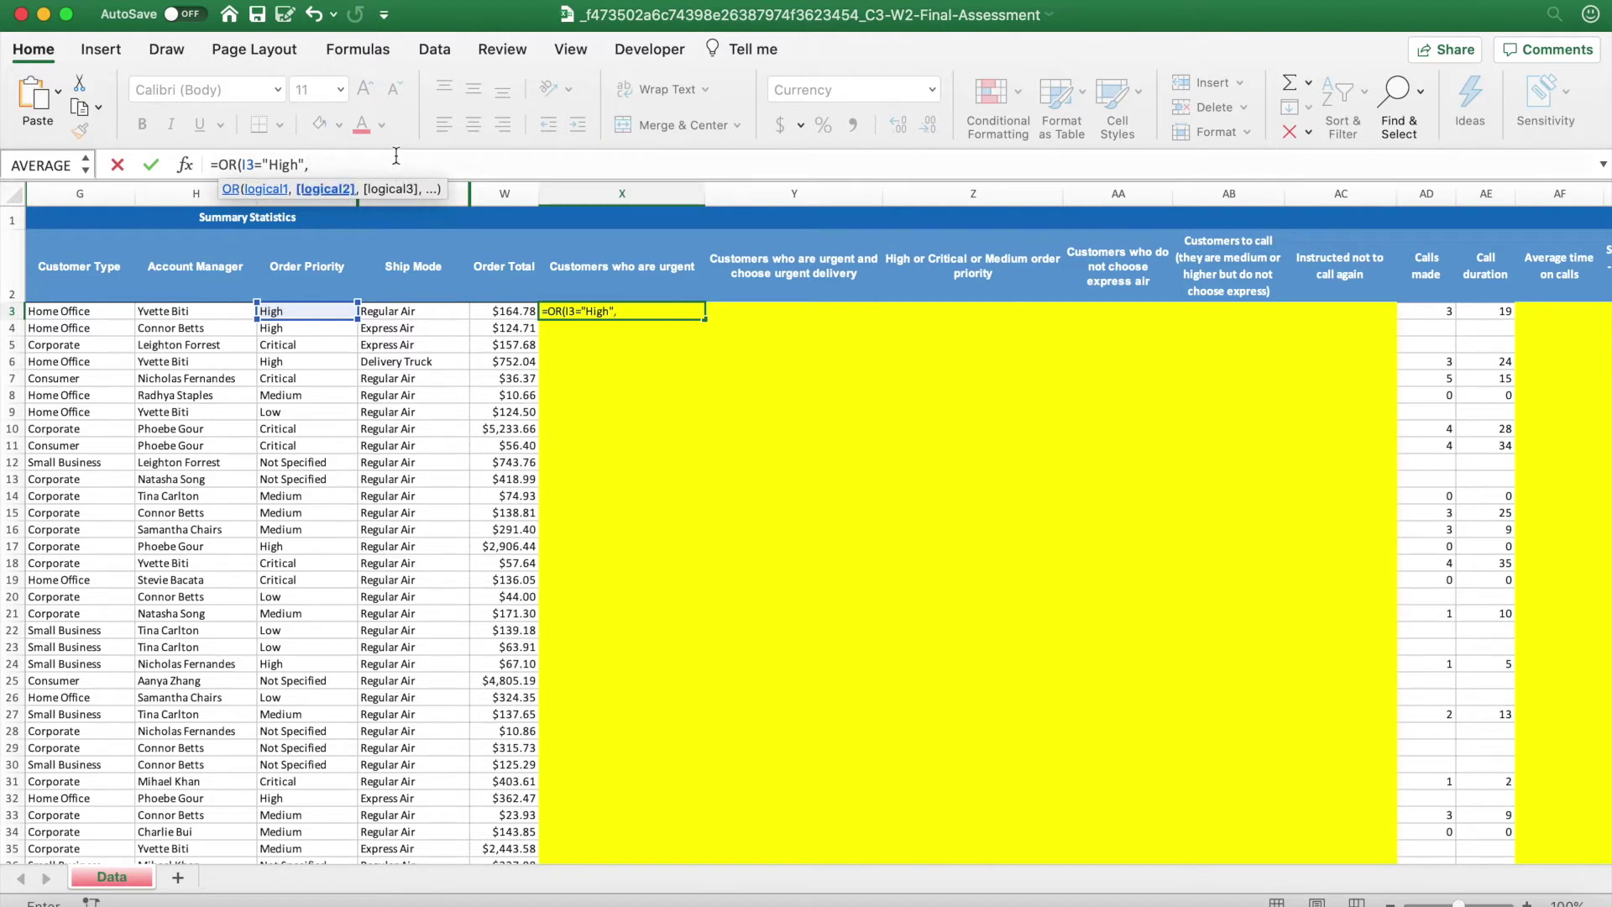
pyautogui.click(322, 309)
pyautogui.write('="Critical')
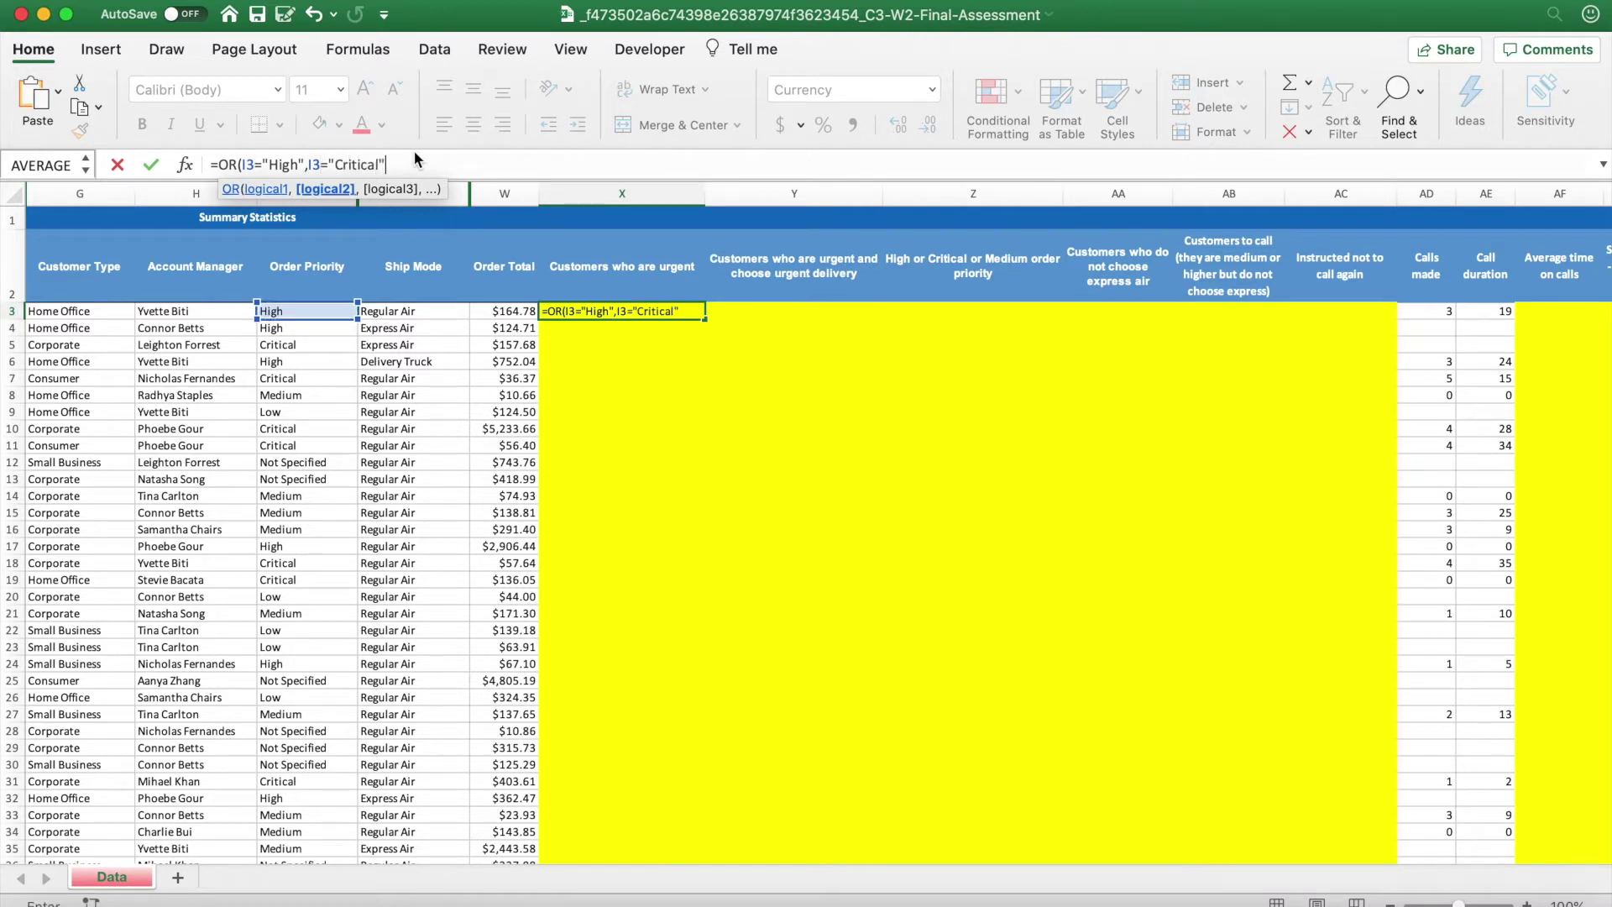
pyautogui.write('",')
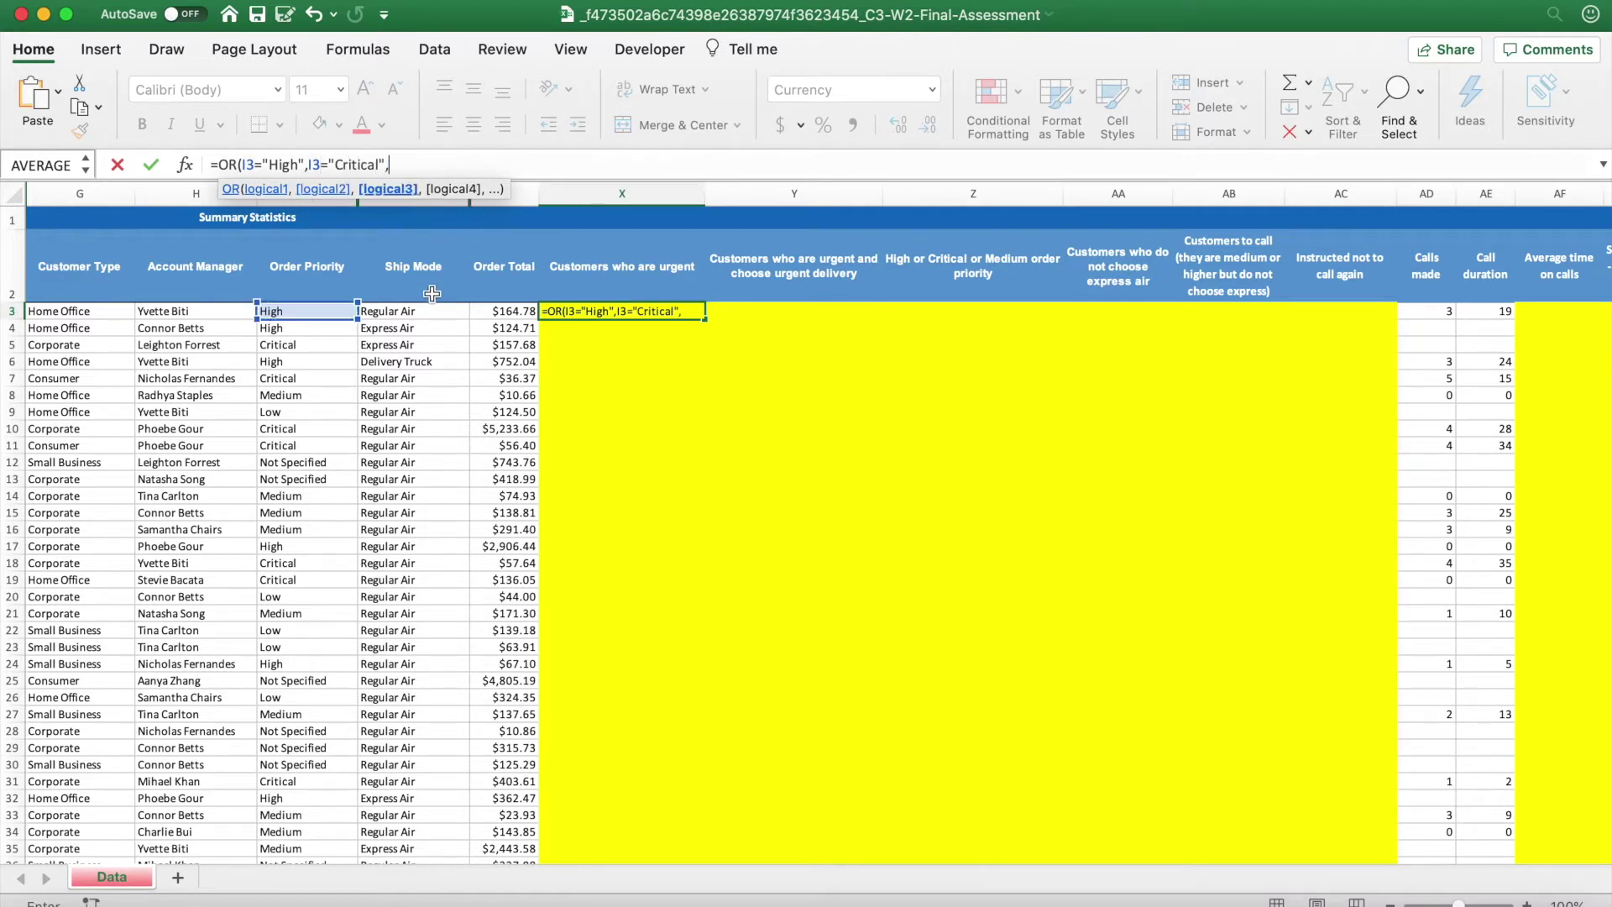
pyautogui.click(414, 312)
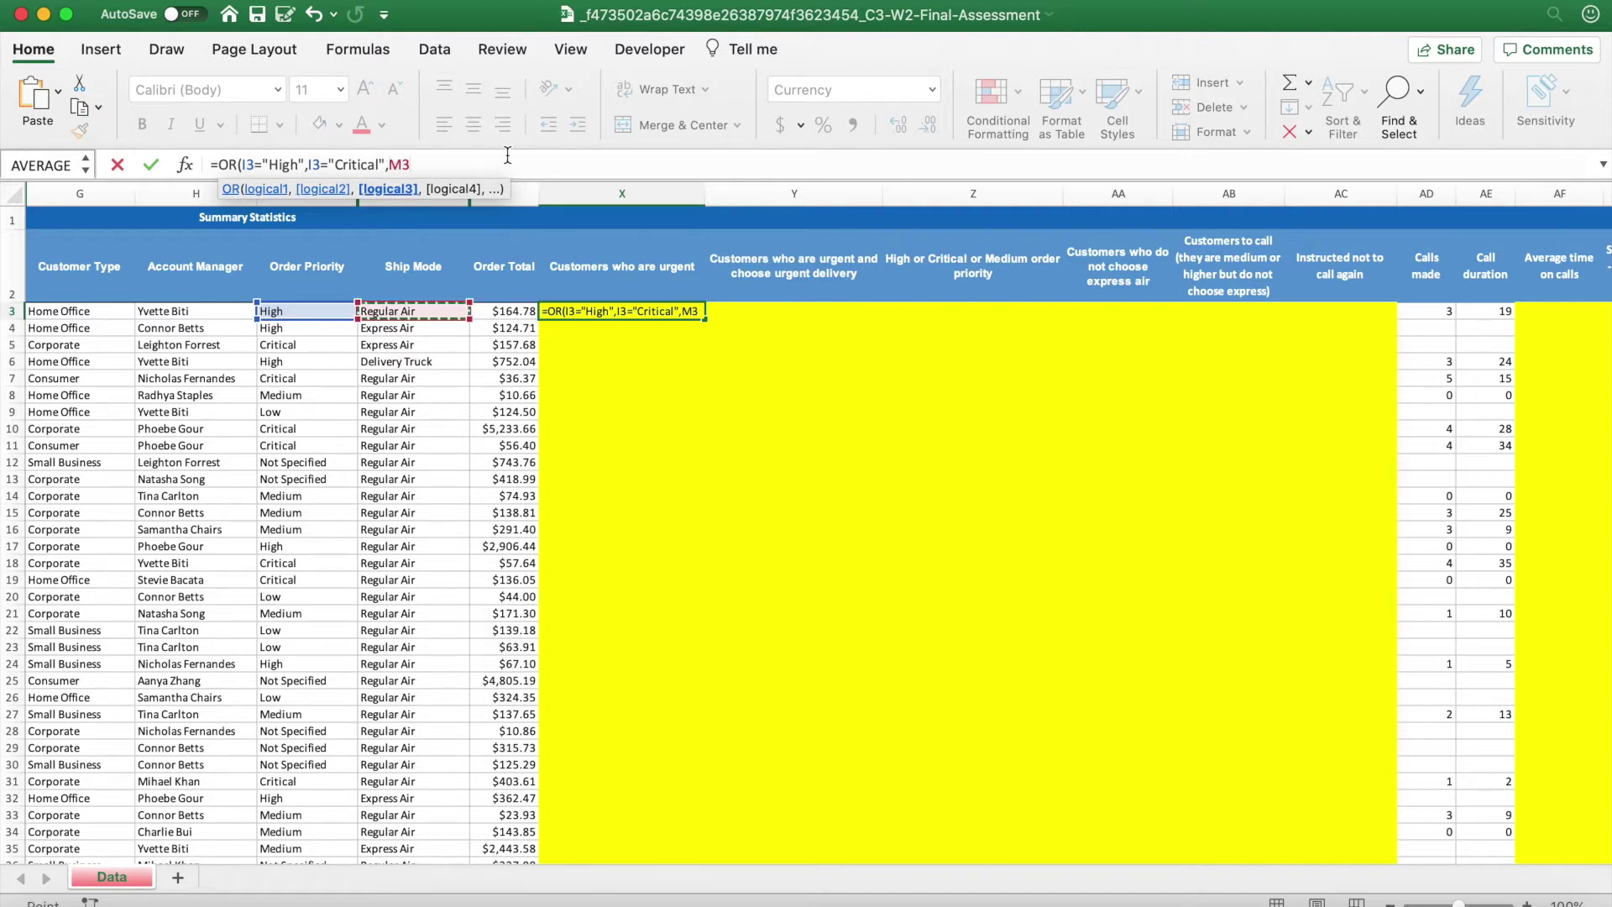
pyautogui.write('="Express Air")')
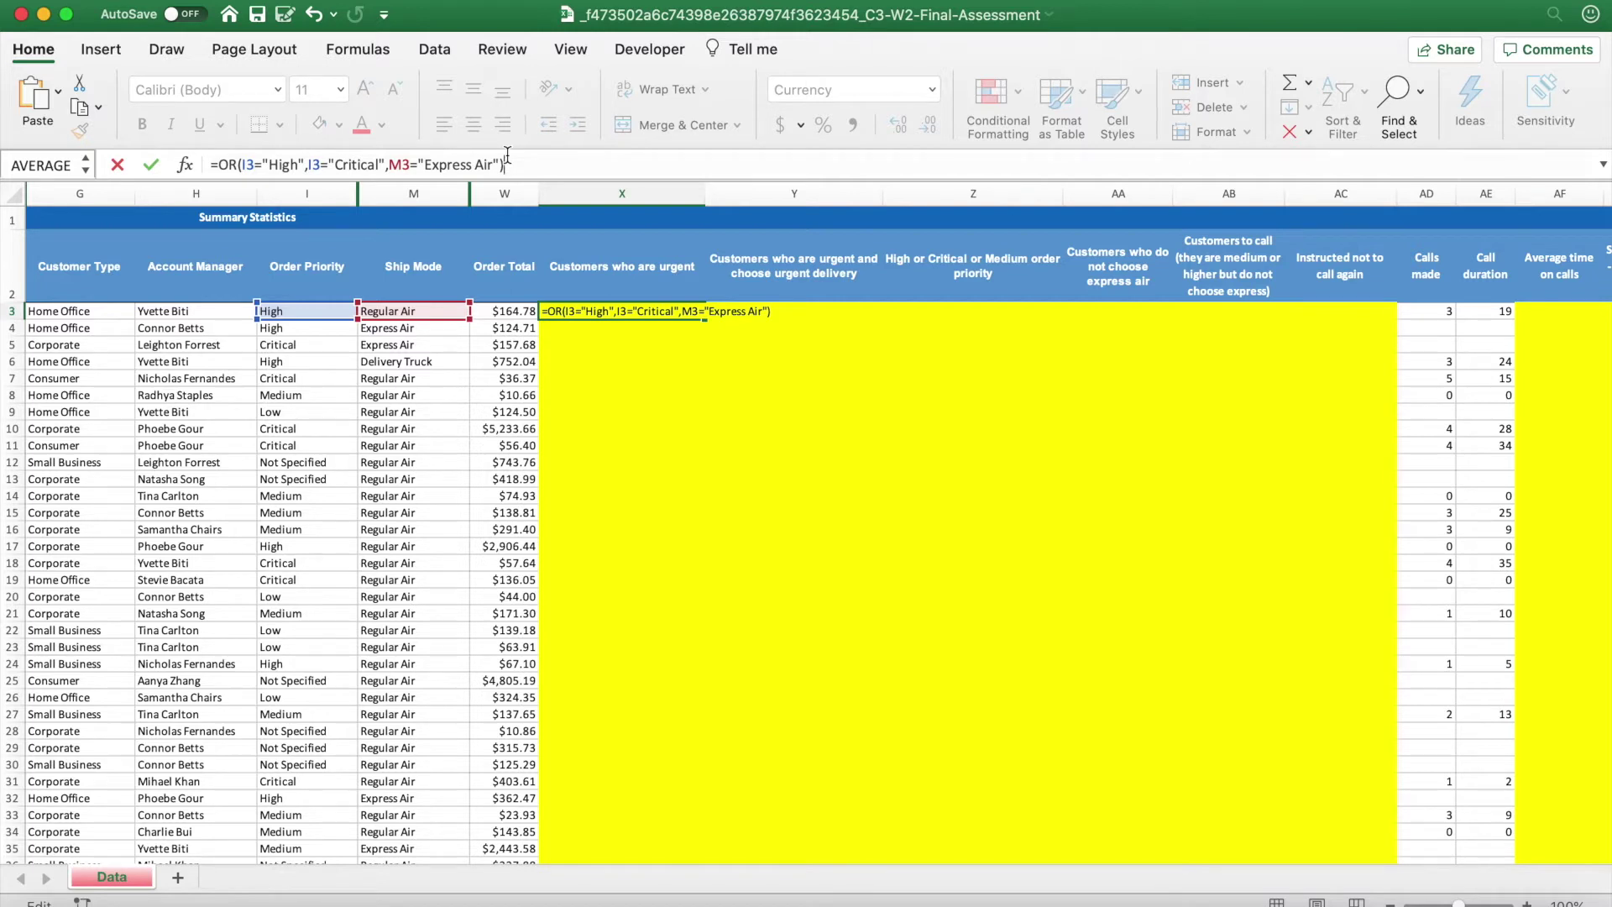
pyautogui.click(655, 309)
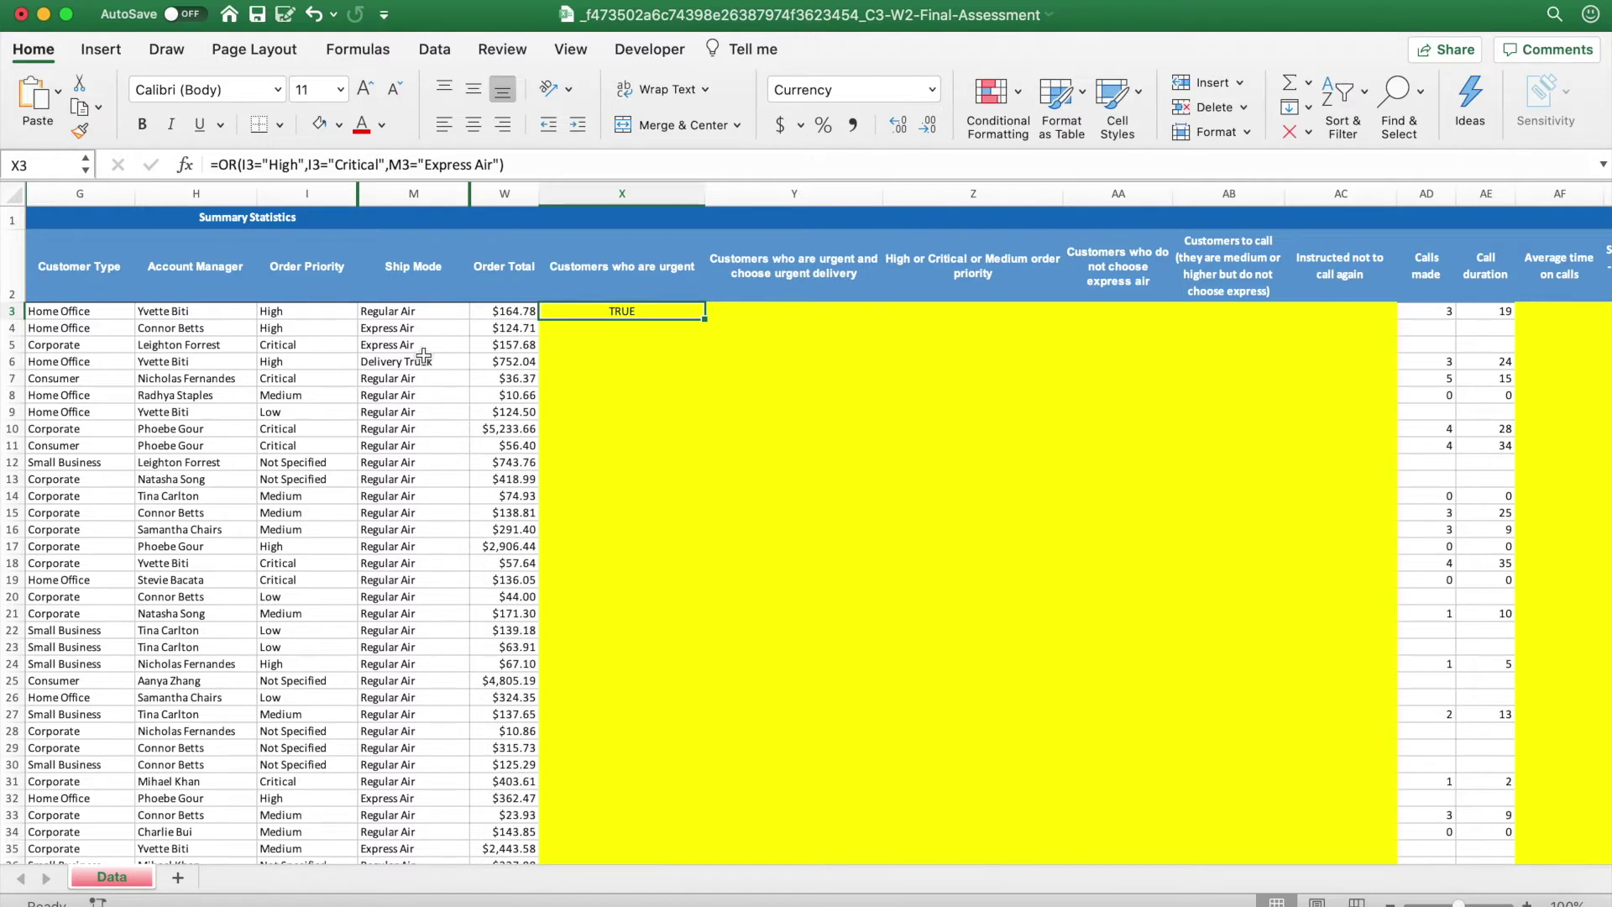
# Fill the OR formula from X3 down the Customers who are urgent column and review the results.
pyautogui.doubleClick(704, 323)
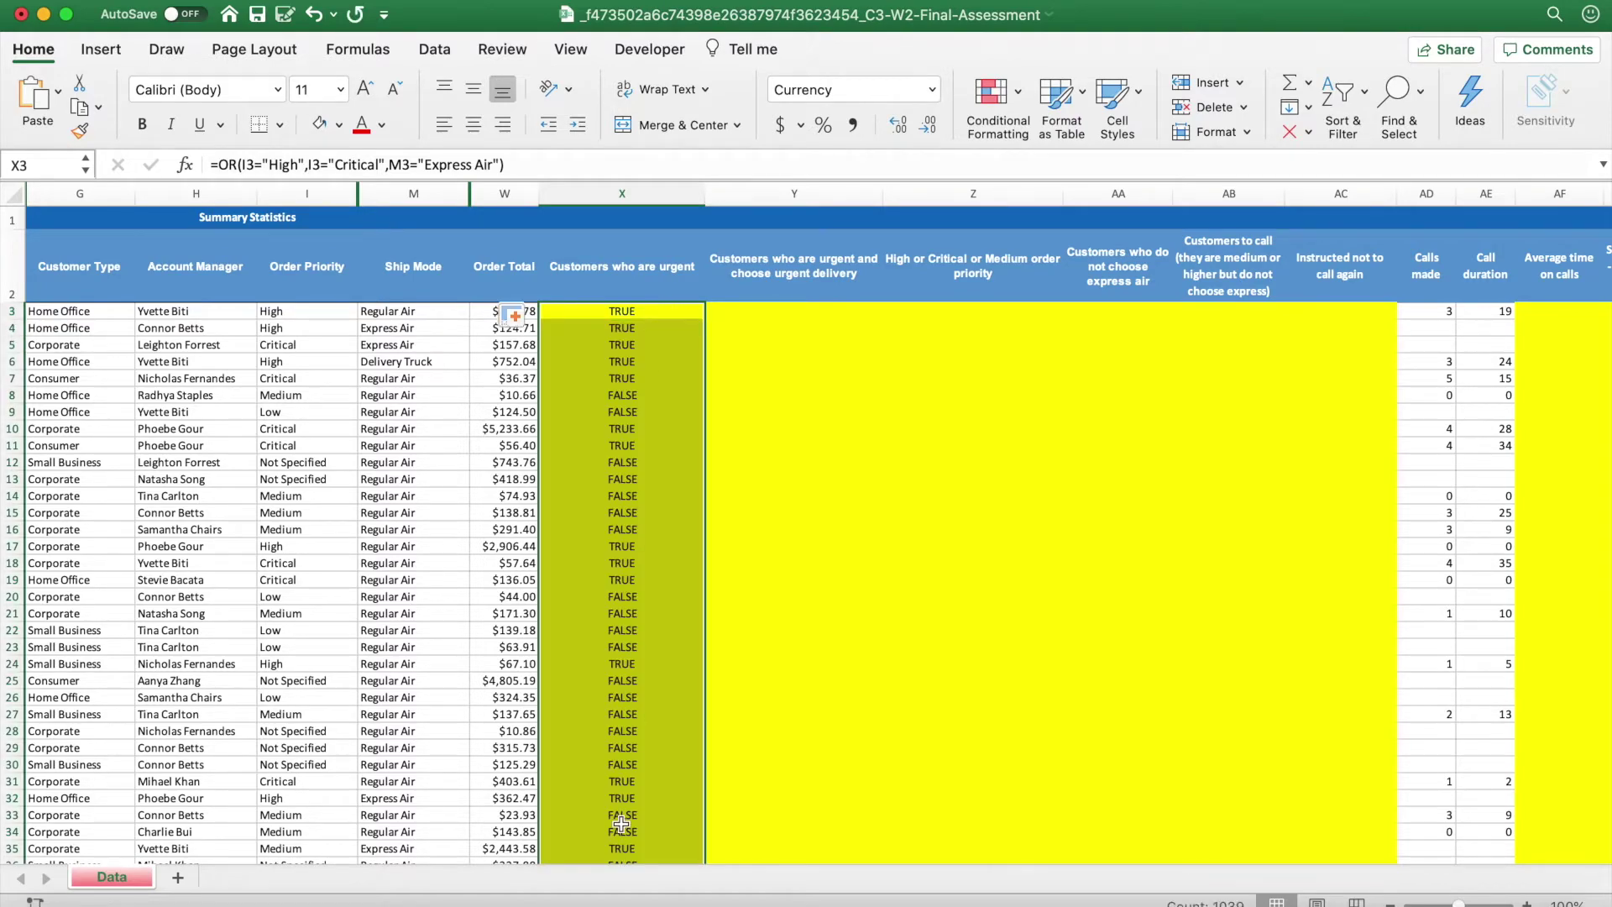
pyautogui.scroll(-10, 621, 825)
pyautogui.scroll(10, 622, 824)
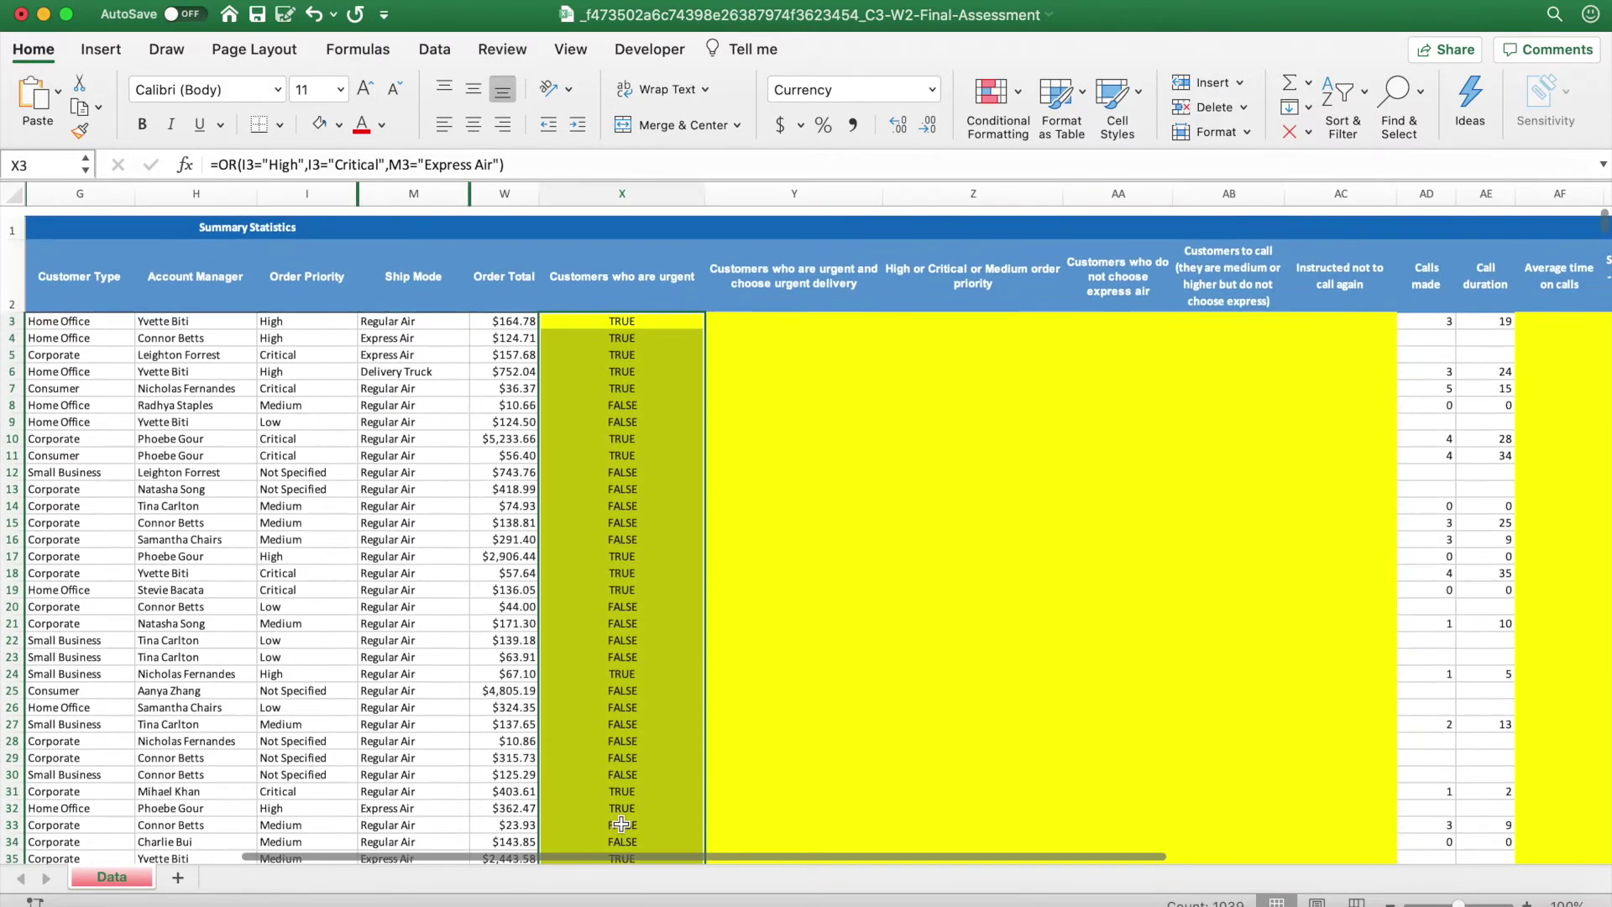
# Wrap the OR test in X3 in an IF that returns "True" when met and "" otherwise.
pyautogui.click(623, 314)
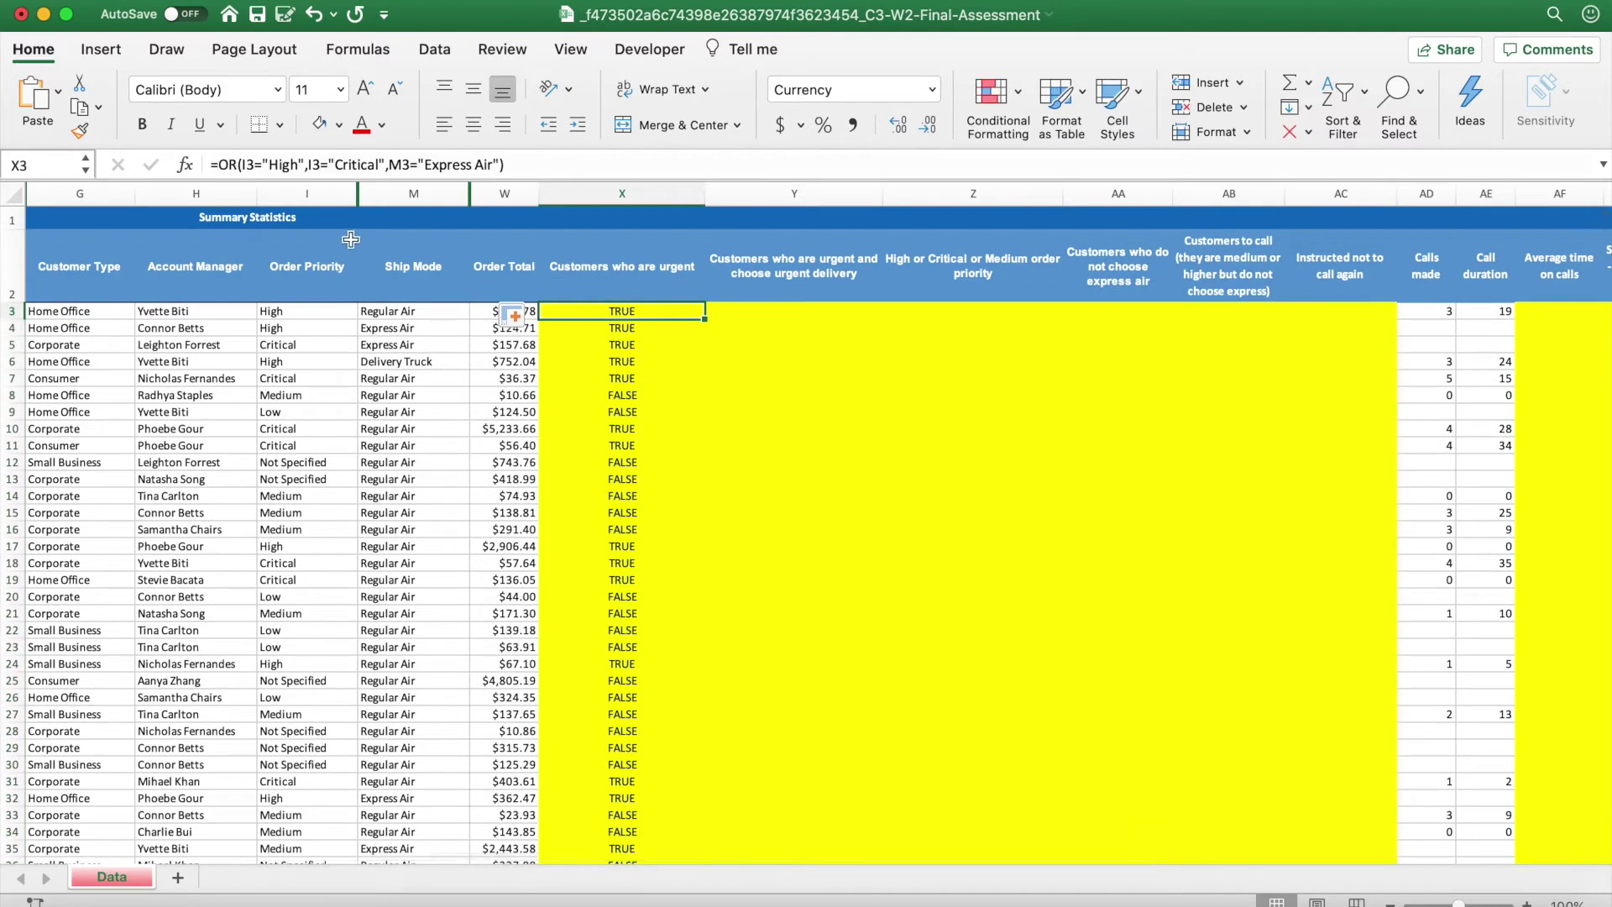
pyautogui.click(224, 164)
pyautogui.write('IF(')
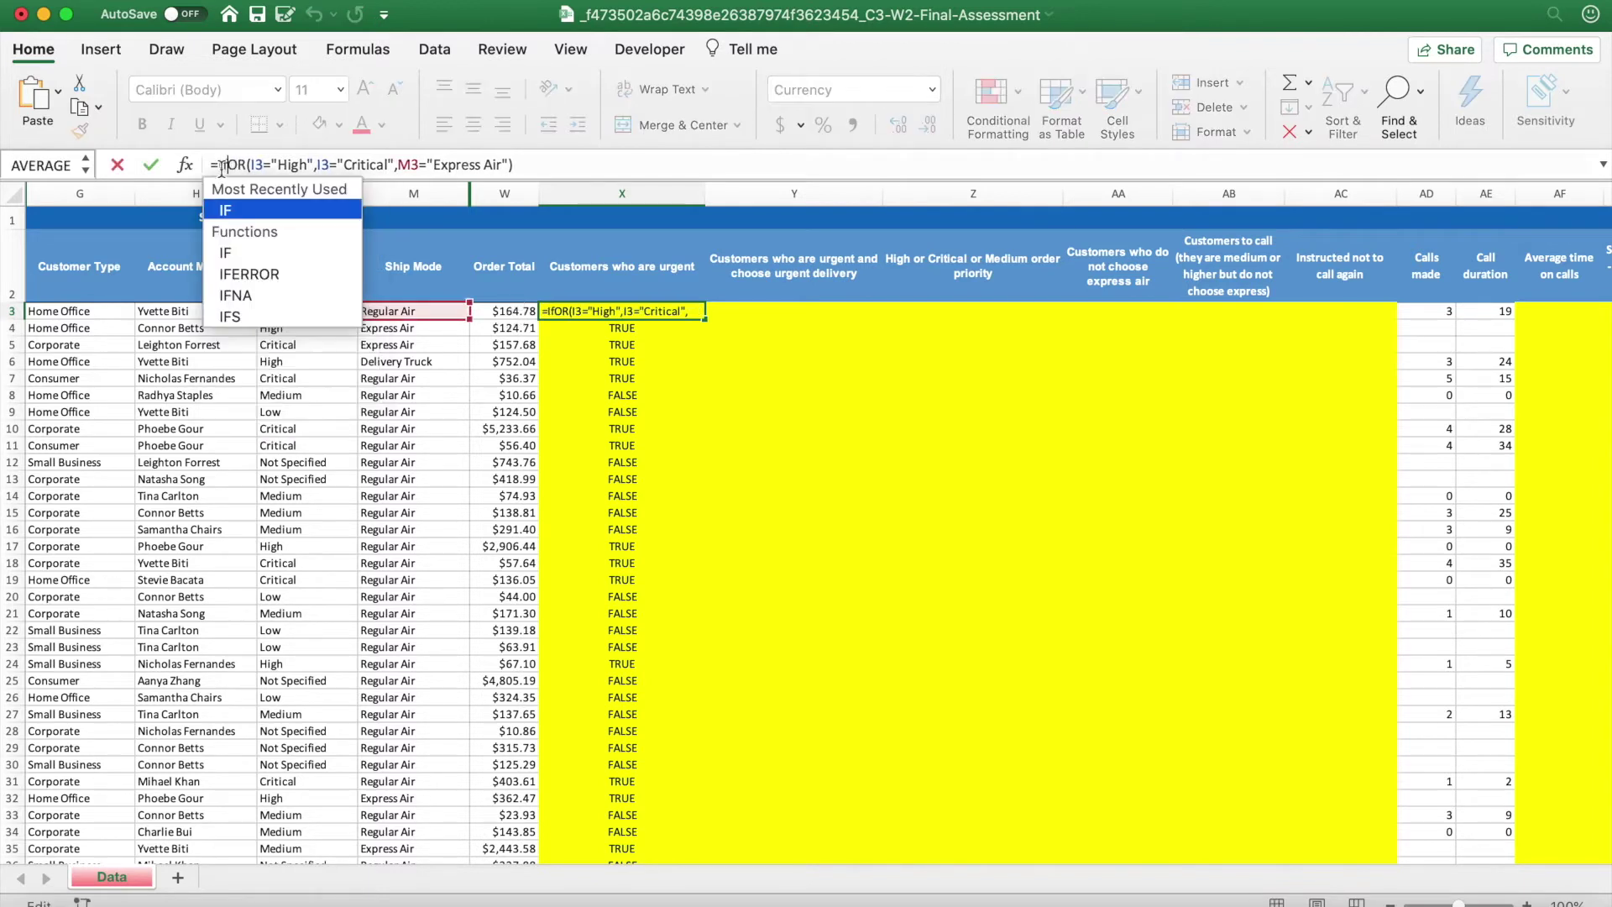
pyautogui.click(535, 165)
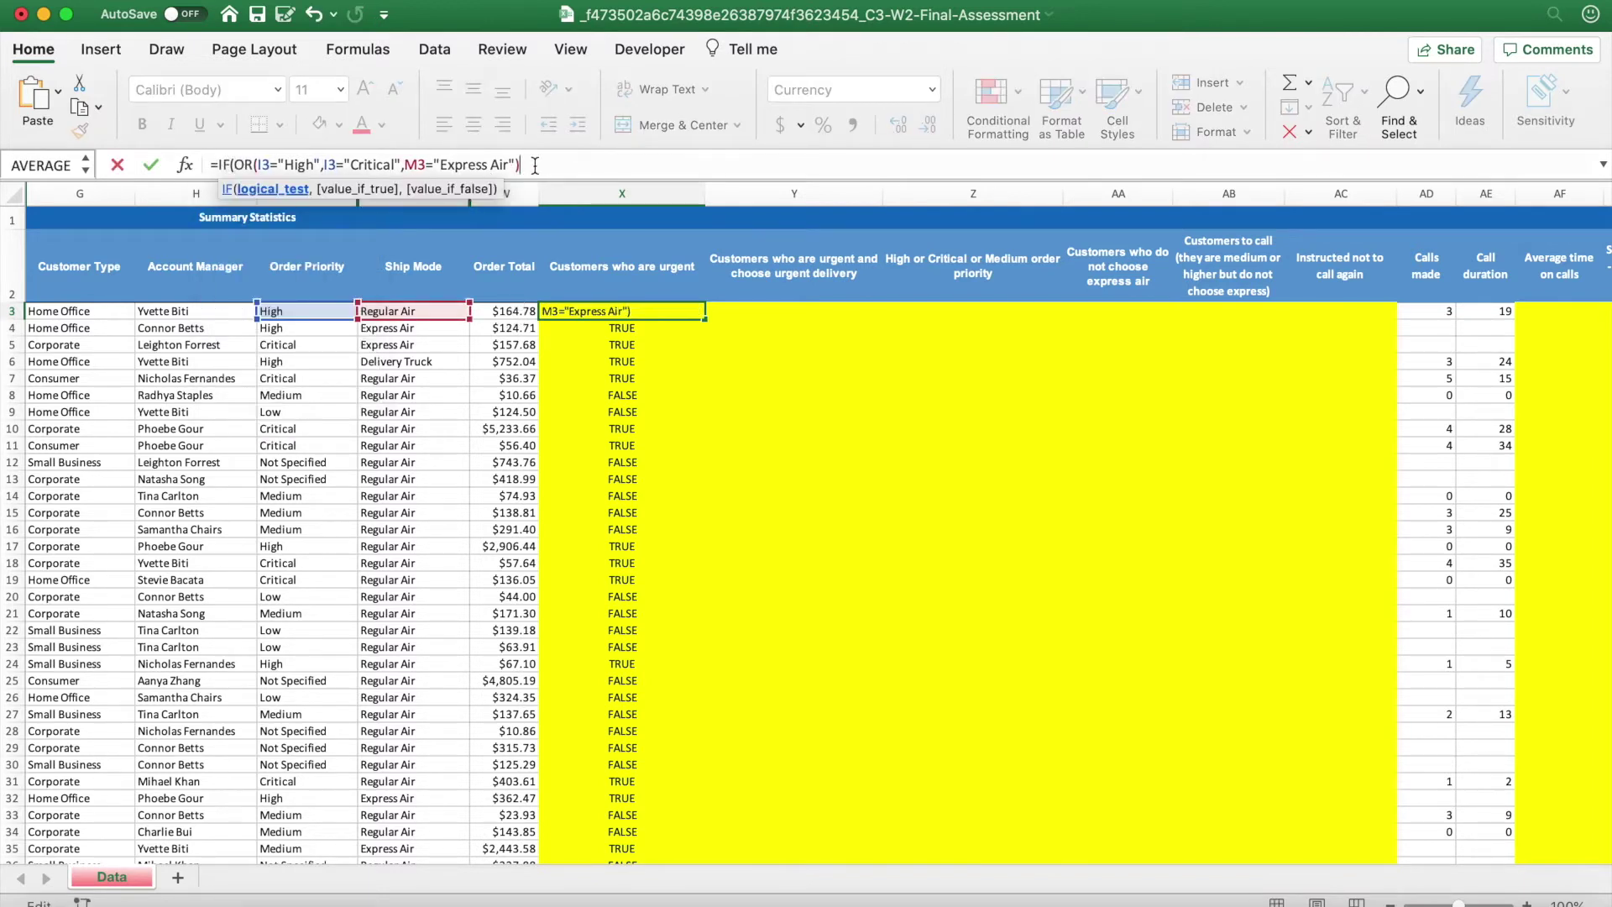
pyautogui.write(',')
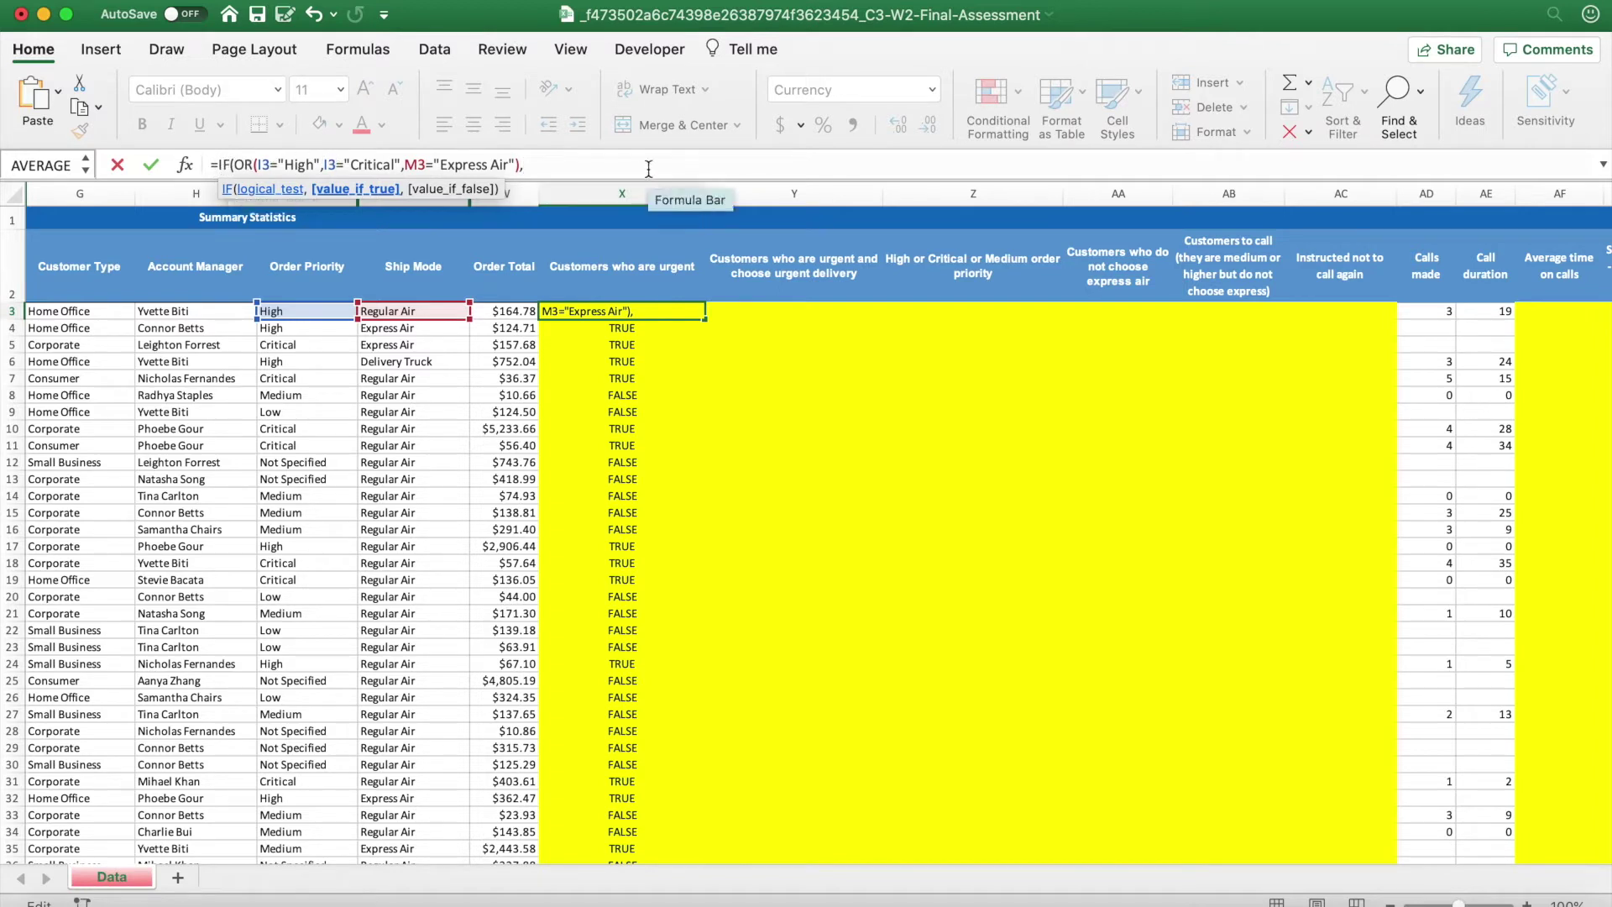
pyautogui.write('"')
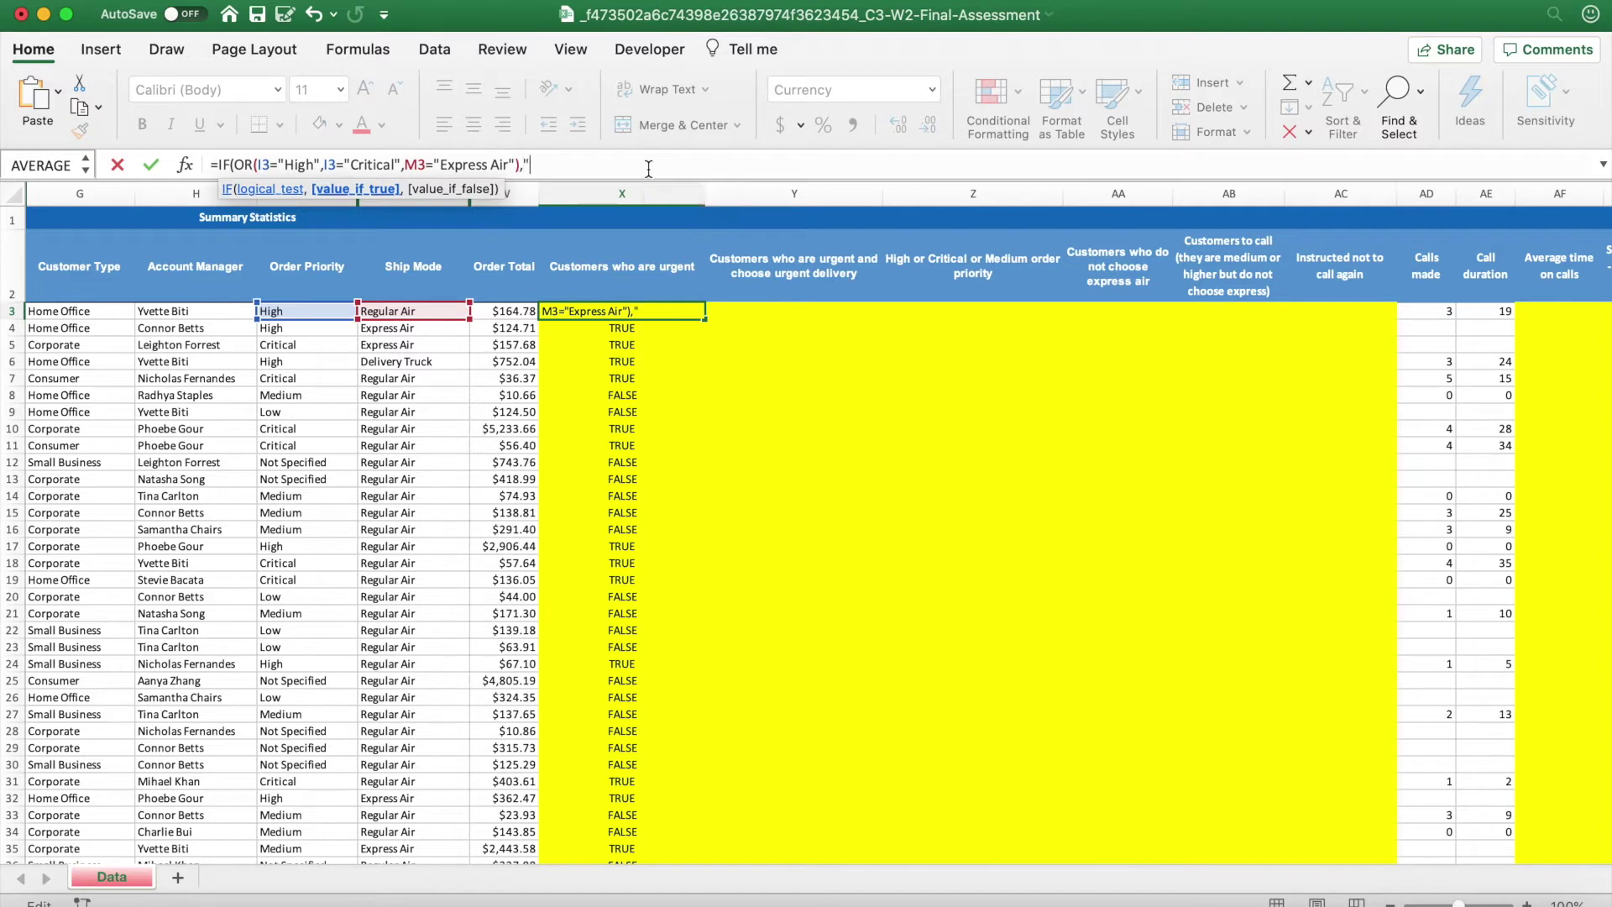
pyautogui.write('True",')
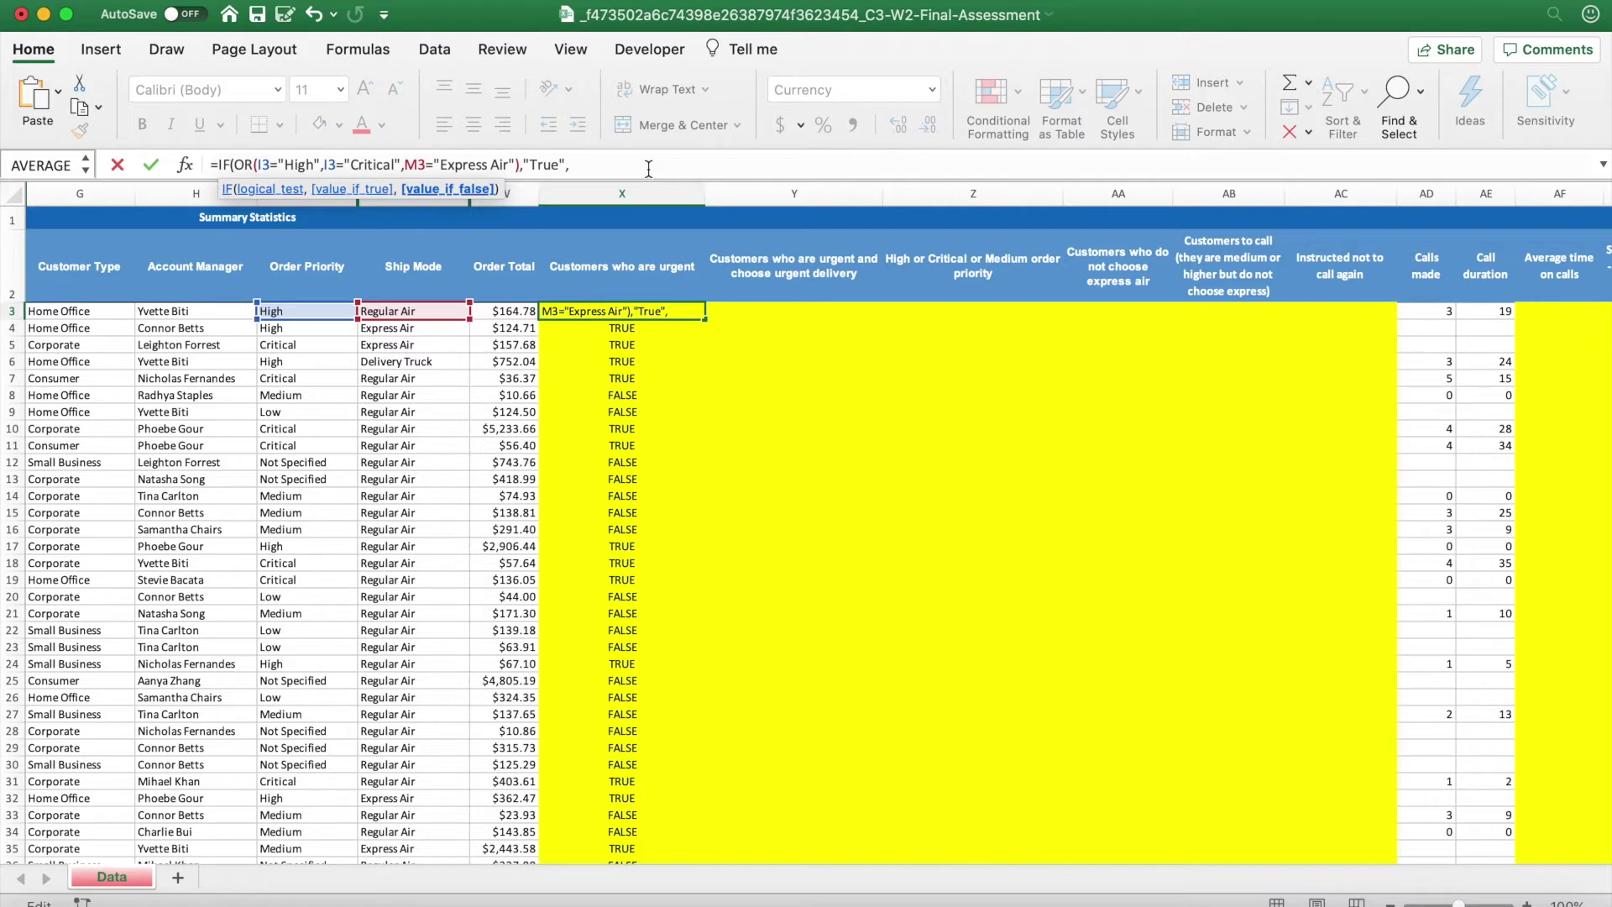
pyautogui.write('"")')
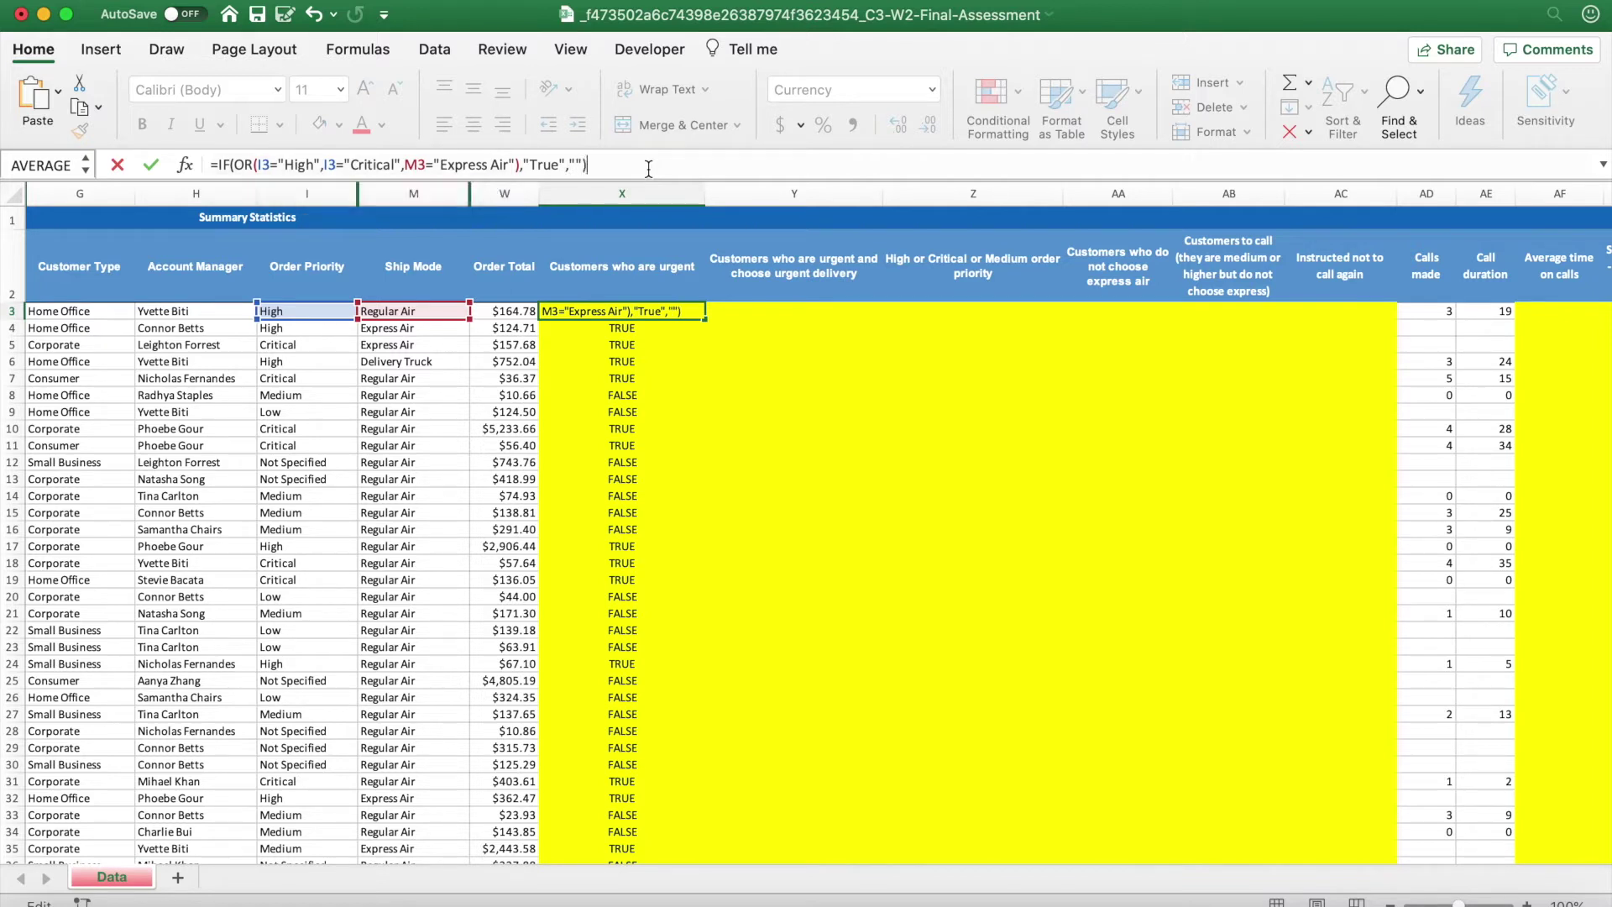
pyautogui.press('Return')
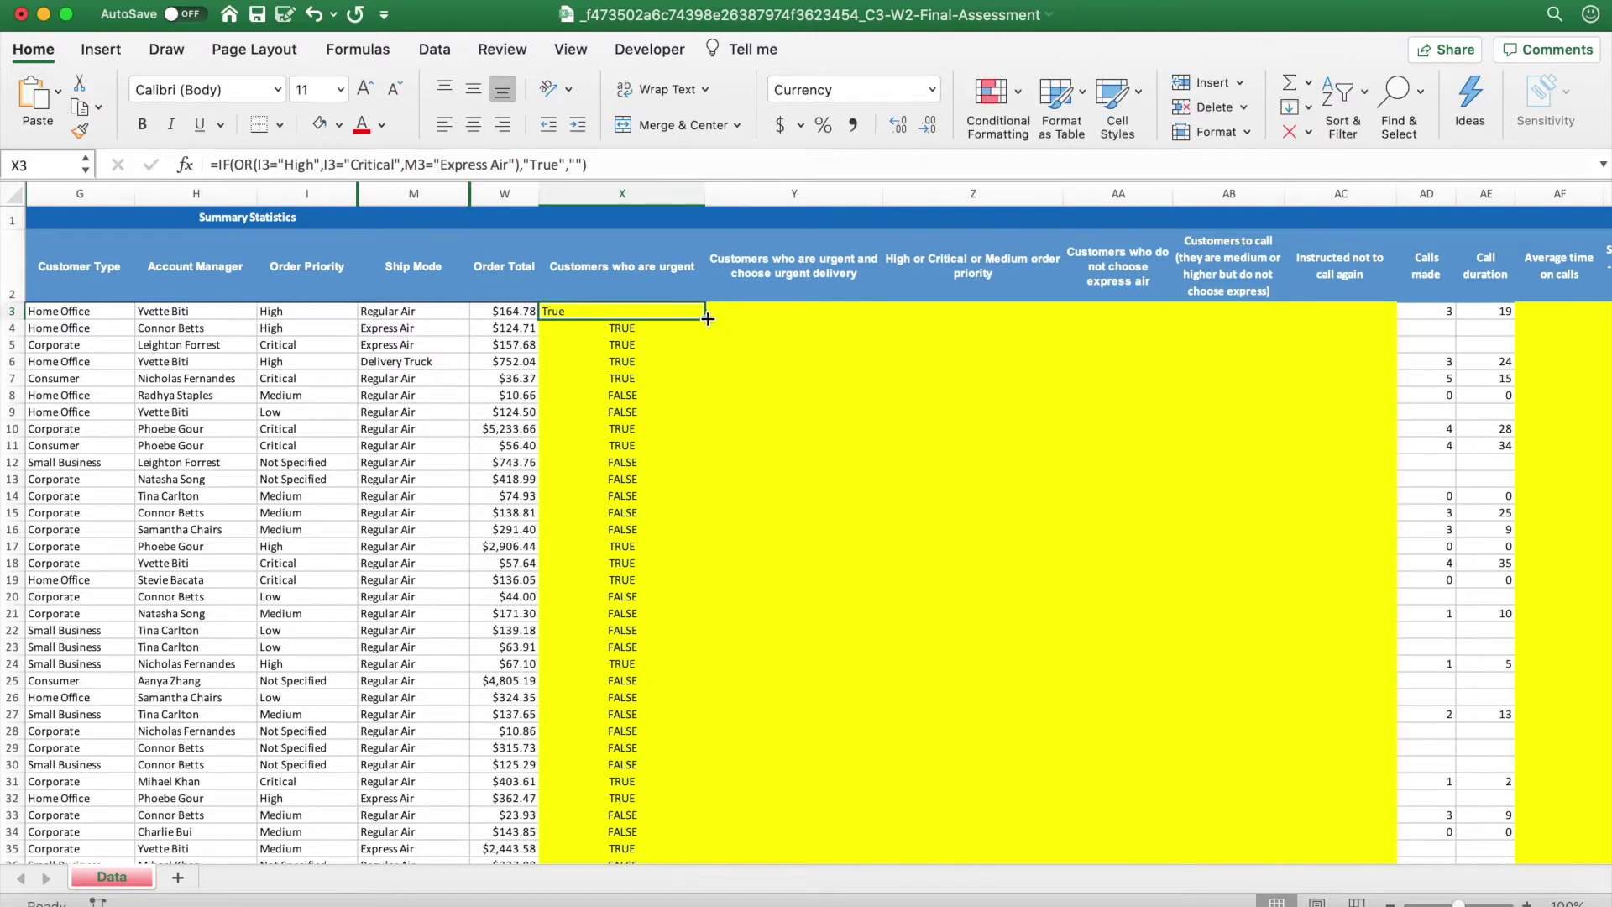
# Fill the IF formula from X3 down column X and centre the column's results.
pyautogui.doubleClick(708, 319)
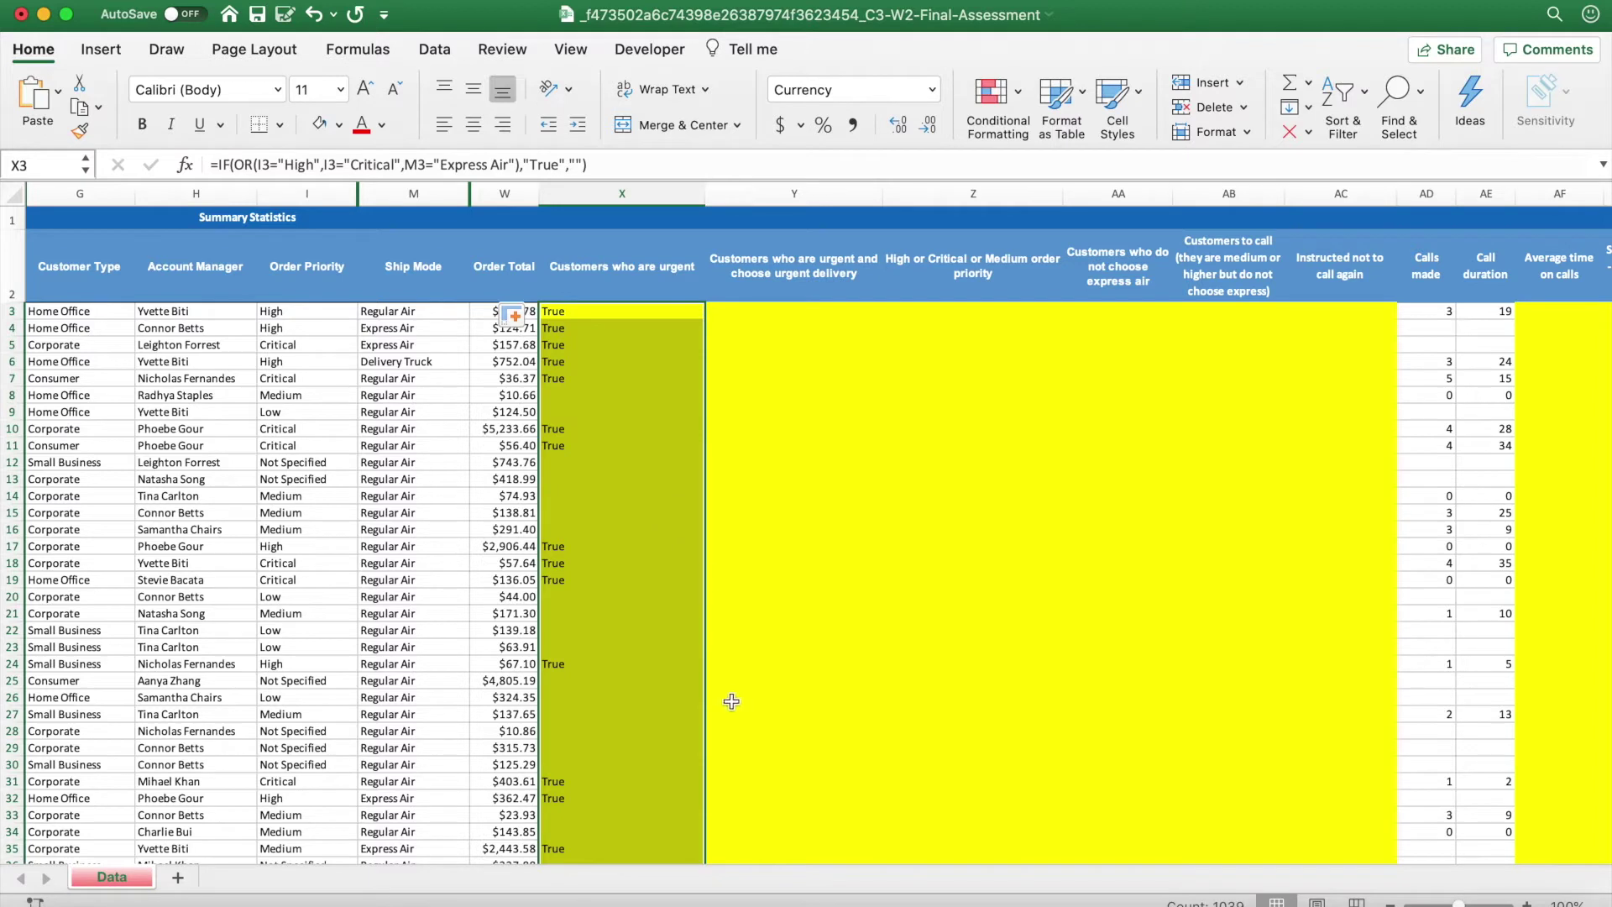
pyautogui.click(474, 124)
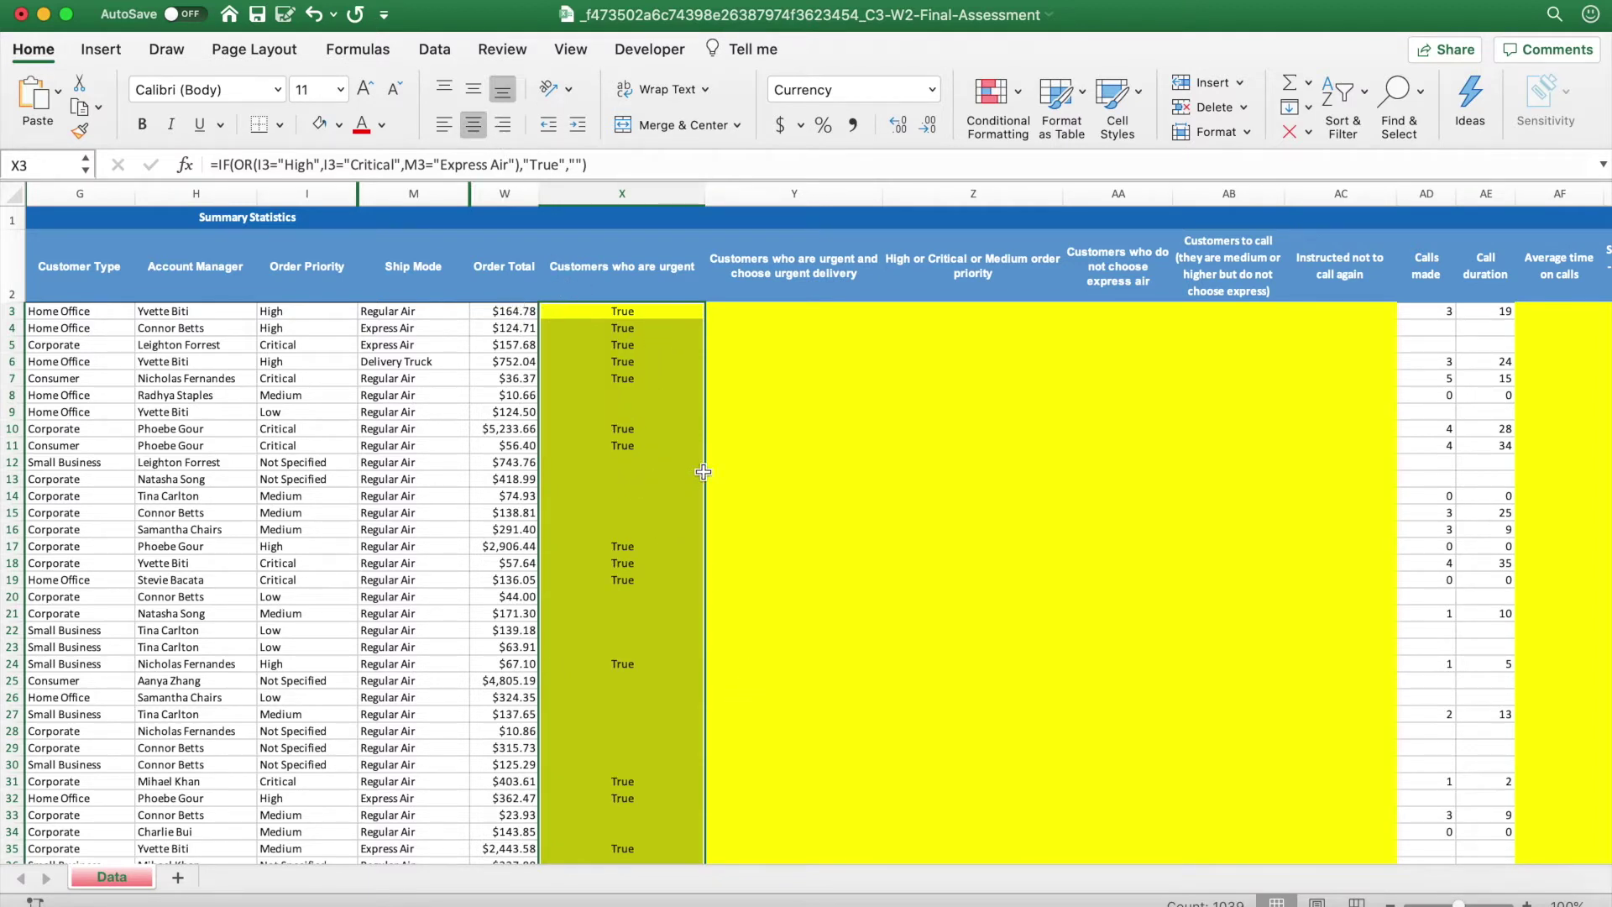
pyautogui.click(674, 418)
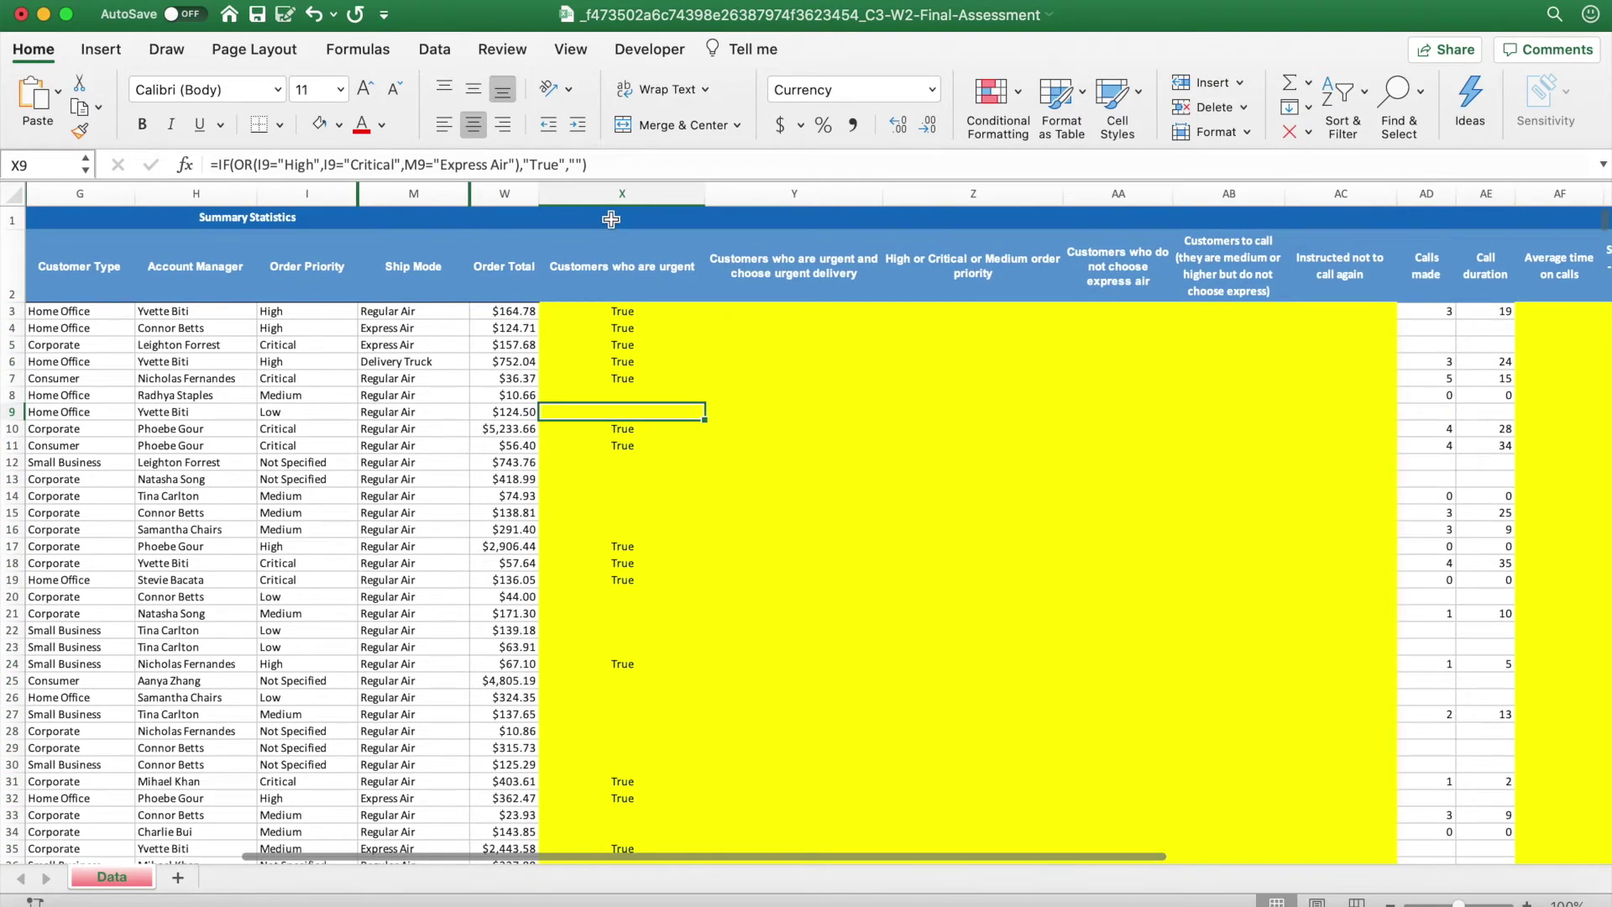
# Enter =COUNTIF(X3:X1041,"*True*") in cell X1 above the Customers who are urgent header and check the count.
pyautogui.click(612, 219)
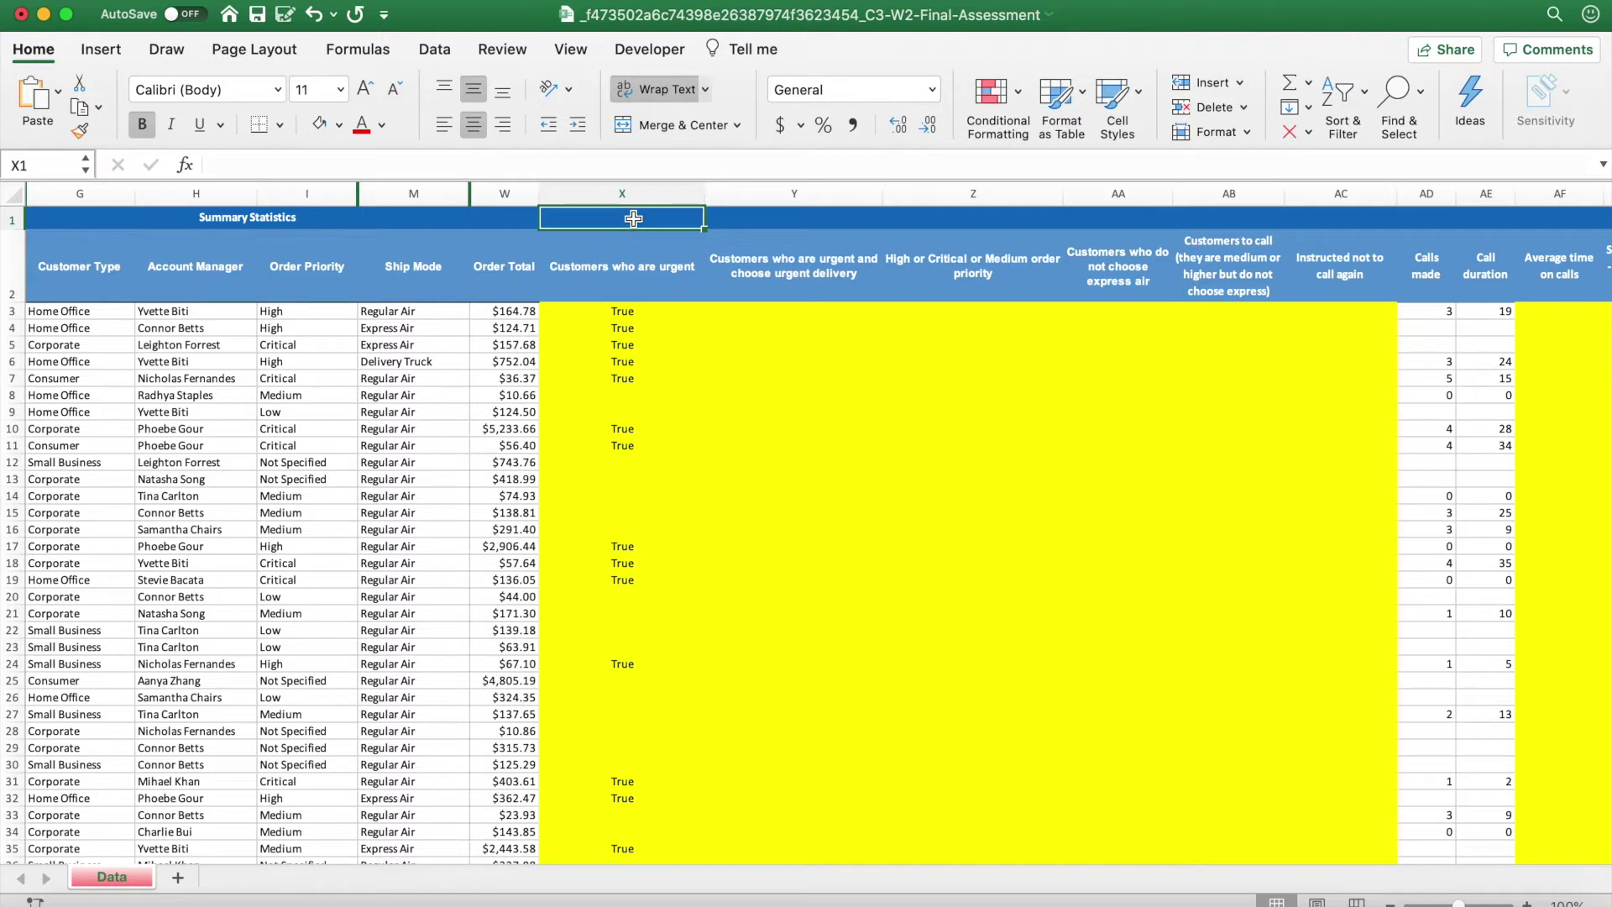
pyautogui.write('=Countif')
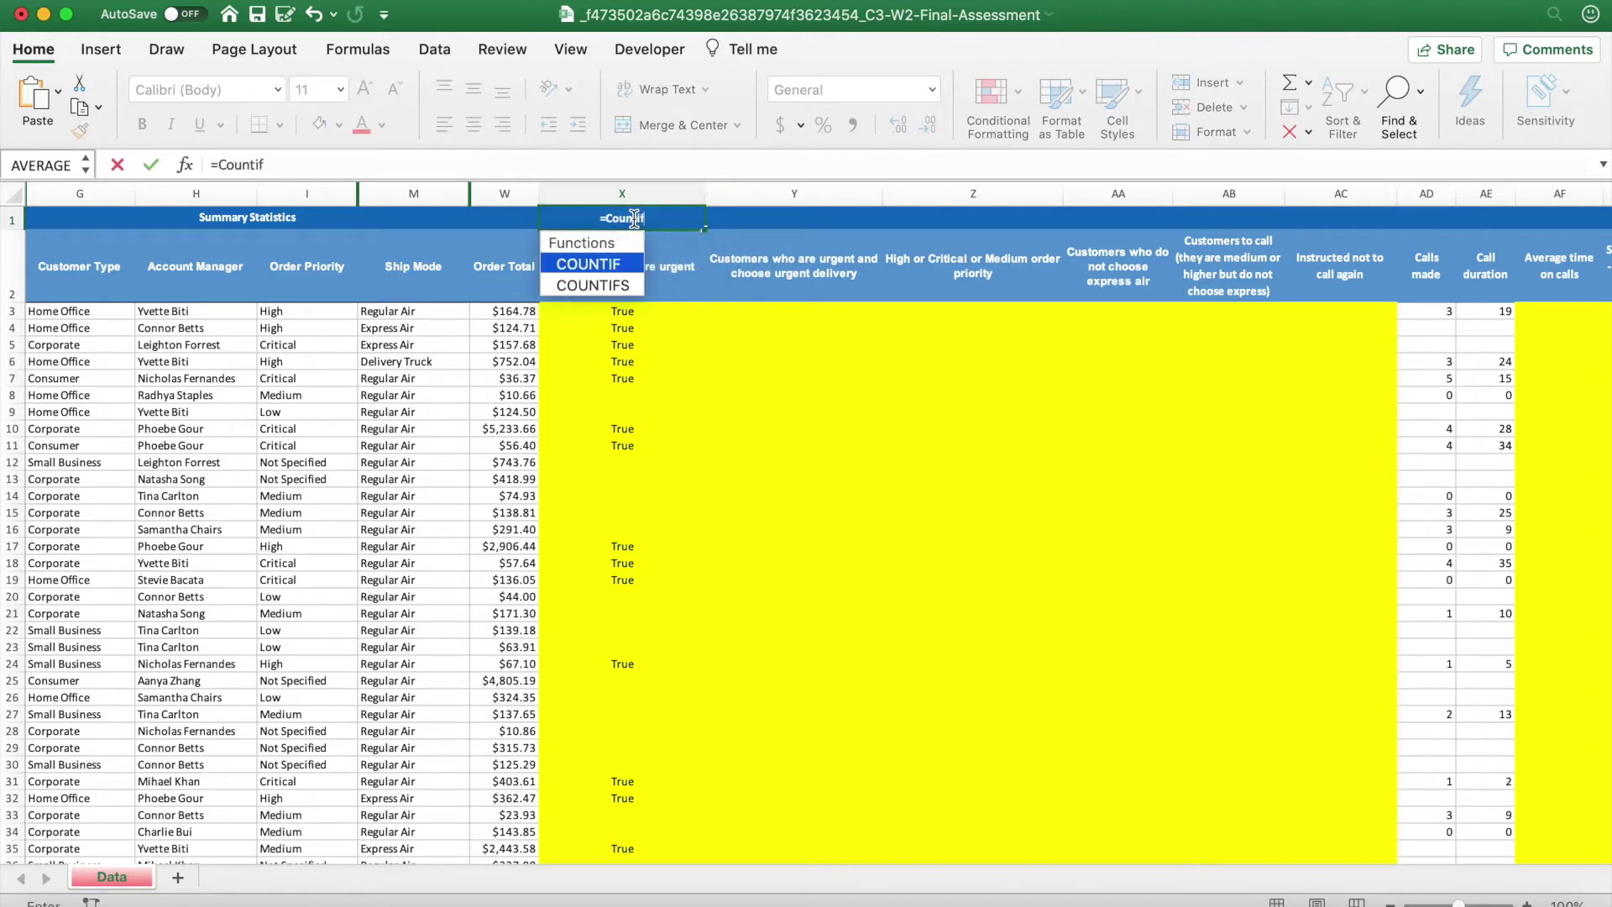
pyautogui.doubleClick(600, 264)
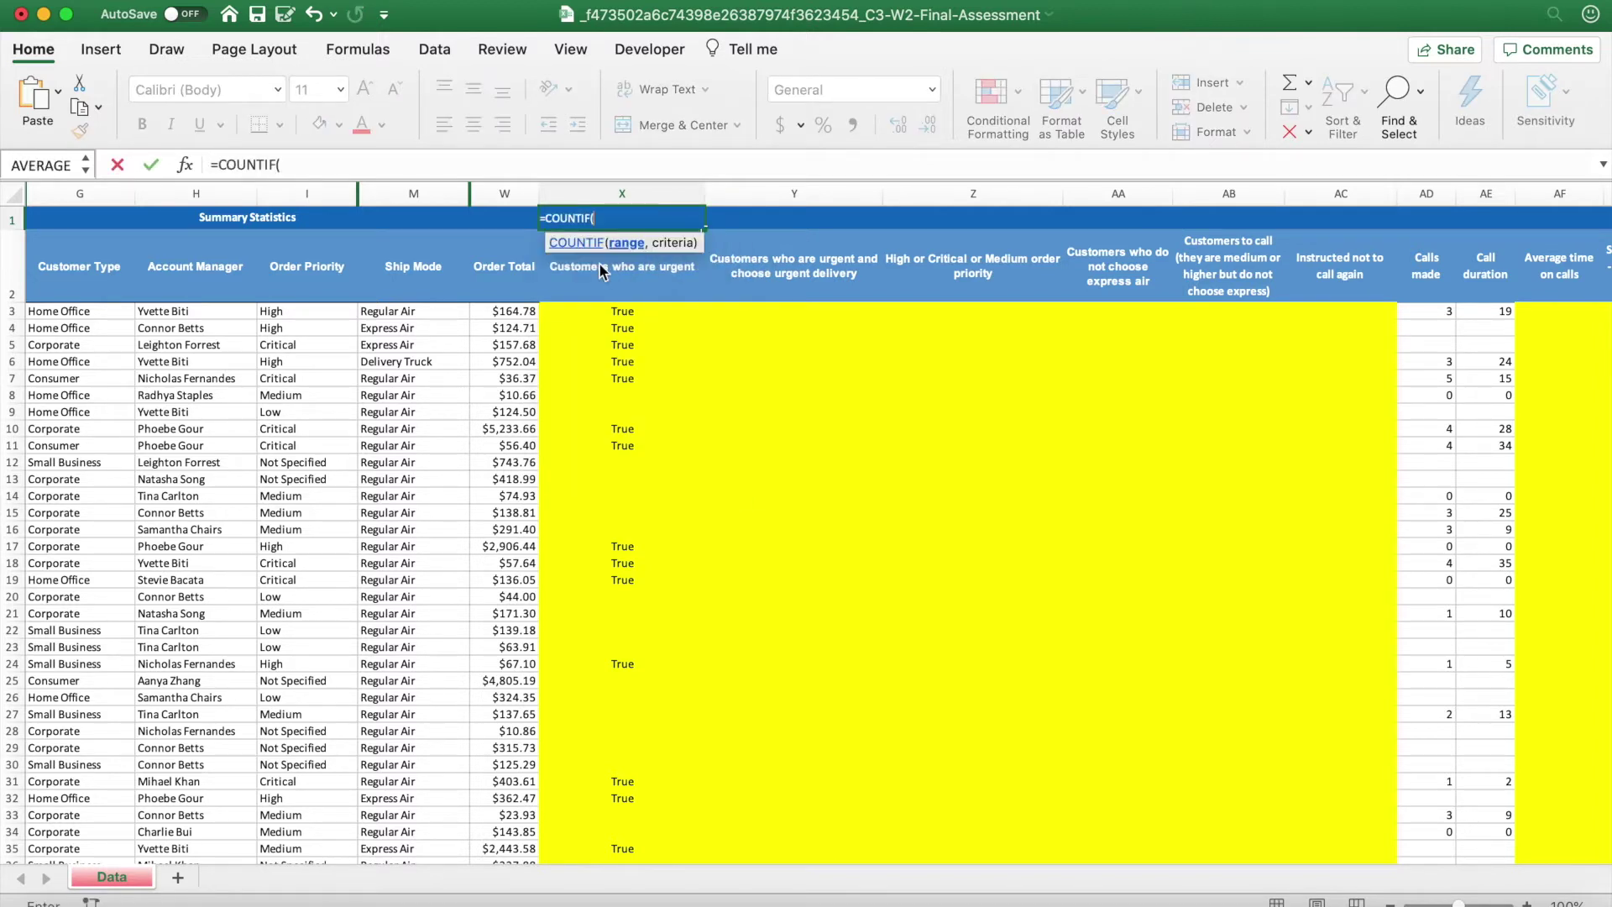
pyautogui.click(611, 314)
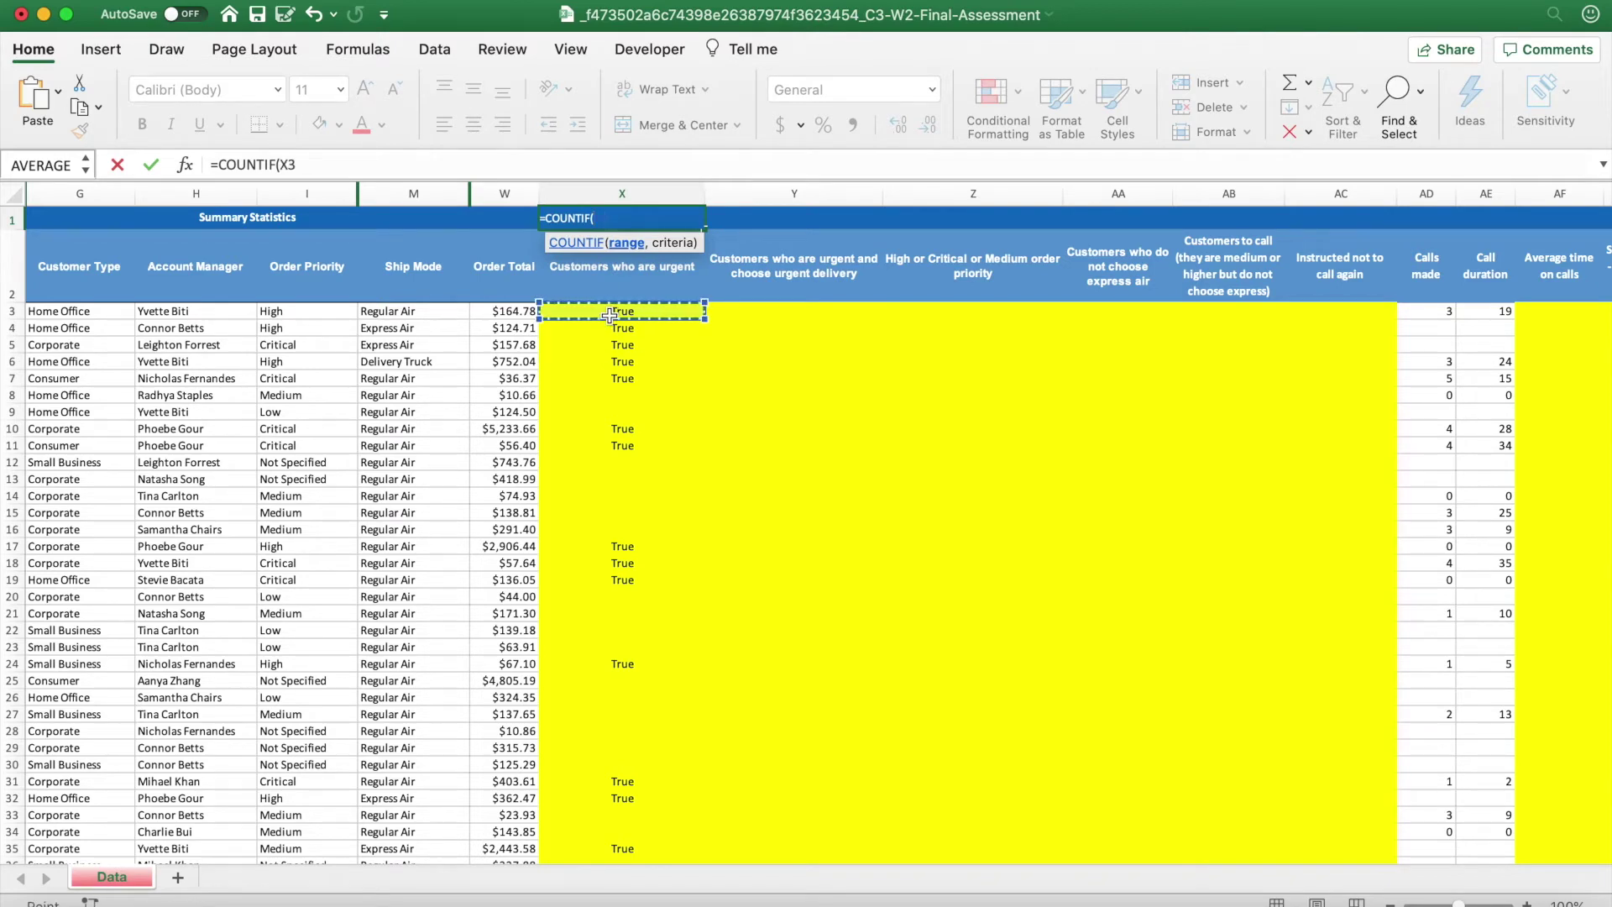
pyautogui.press('super+shift+Down')
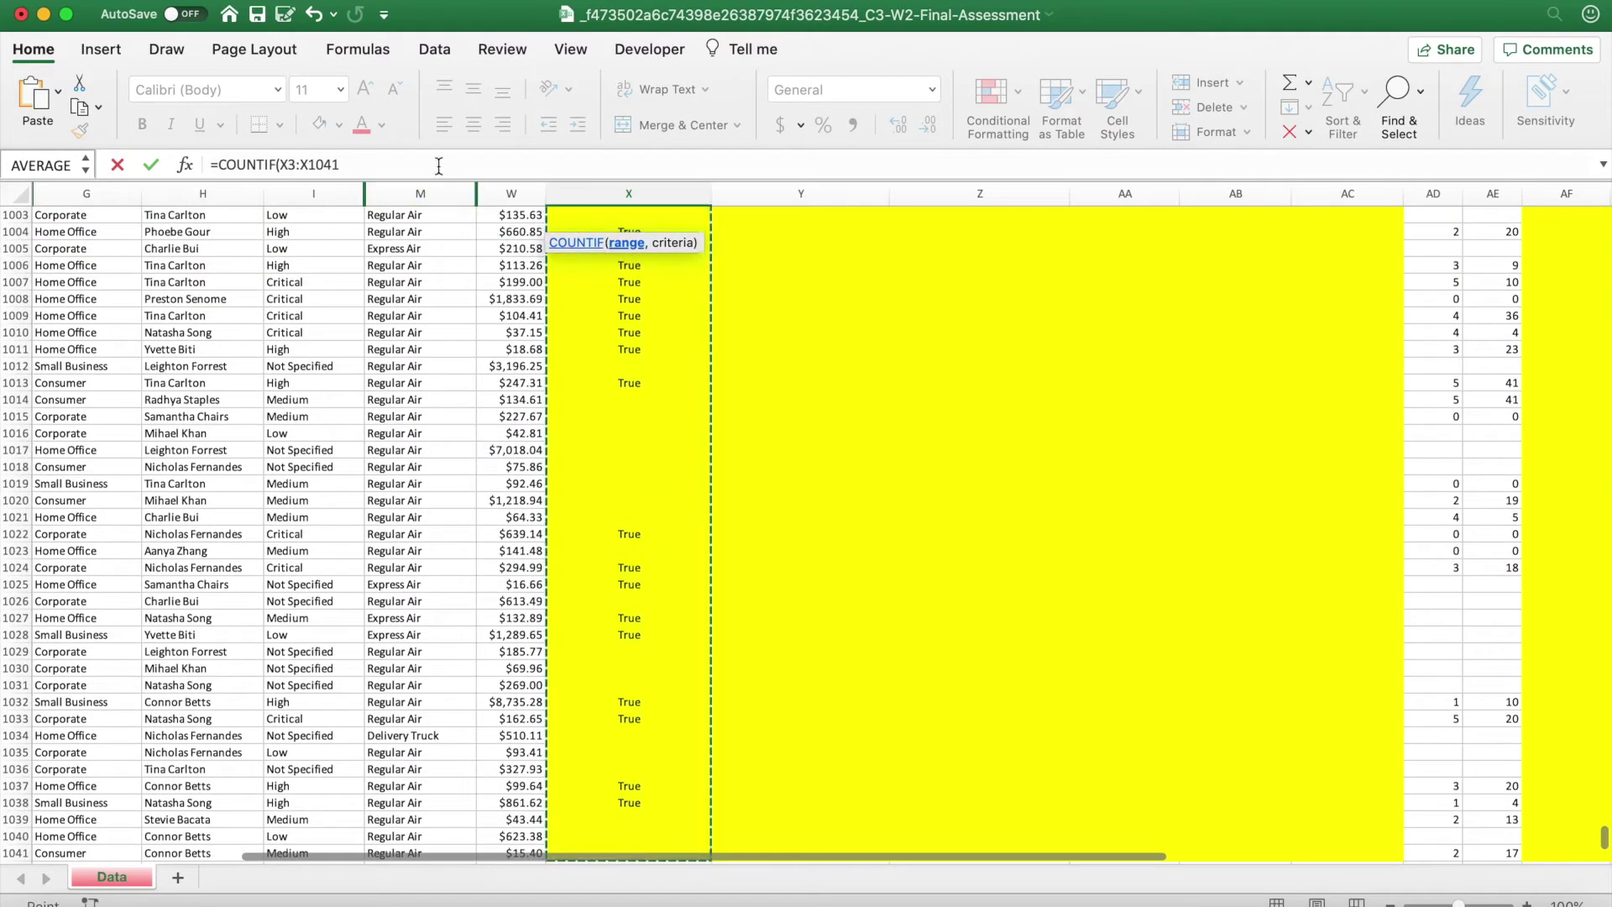
pyautogui.write(',')
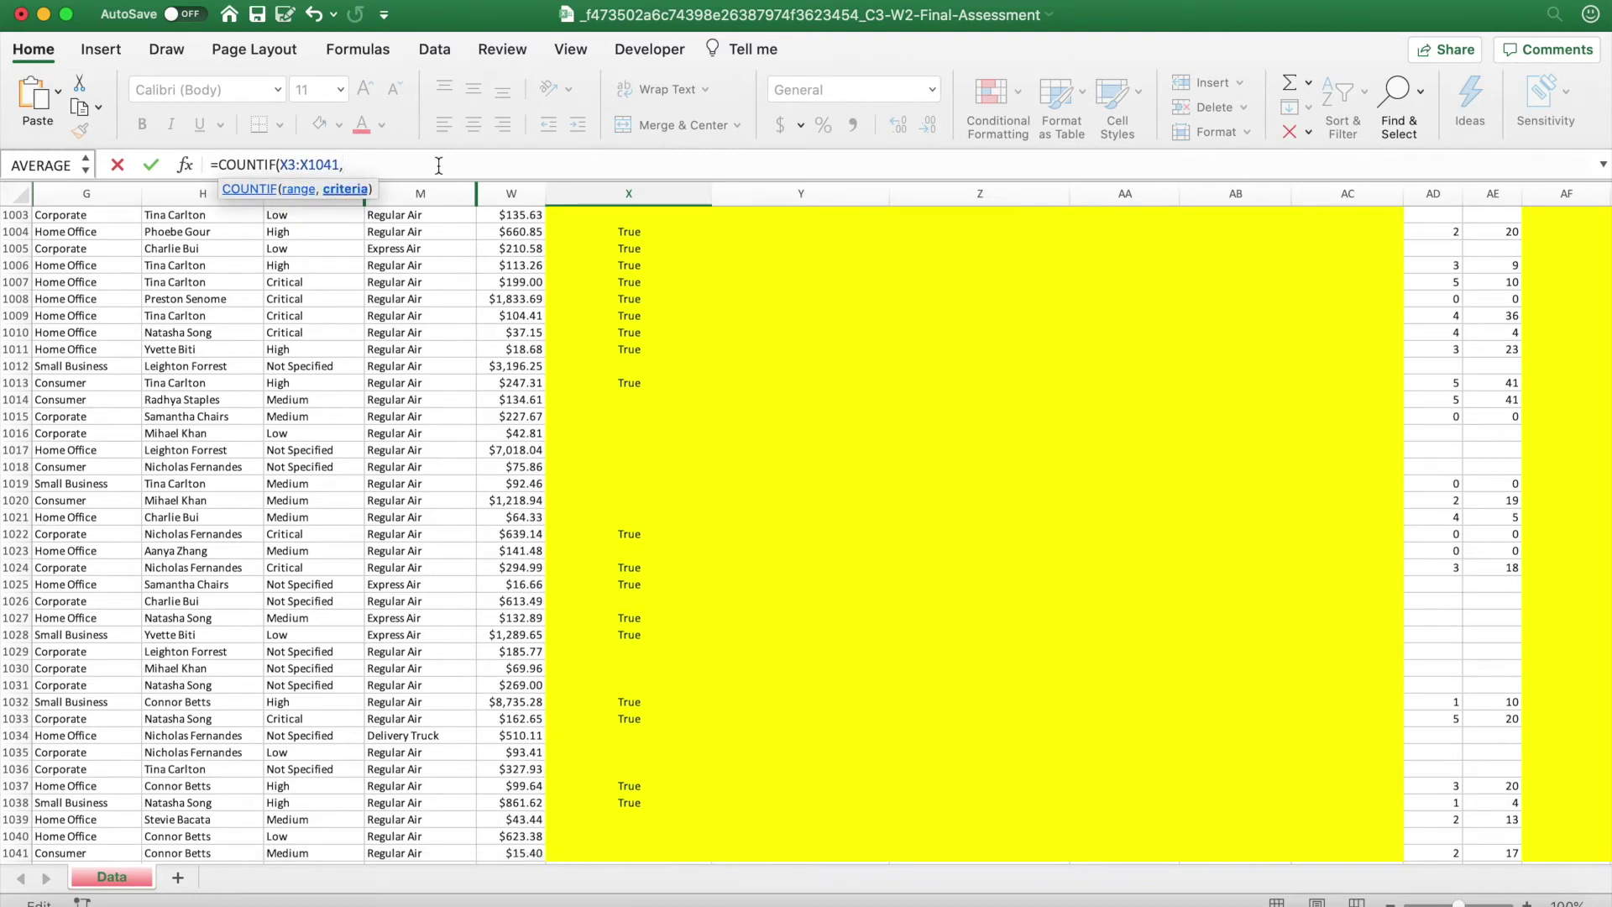
pyautogui.write('"Tr')
pyautogui.press('BackSpace')
pyautogui.press('BackSpace')
pyautogui.write('*True*')
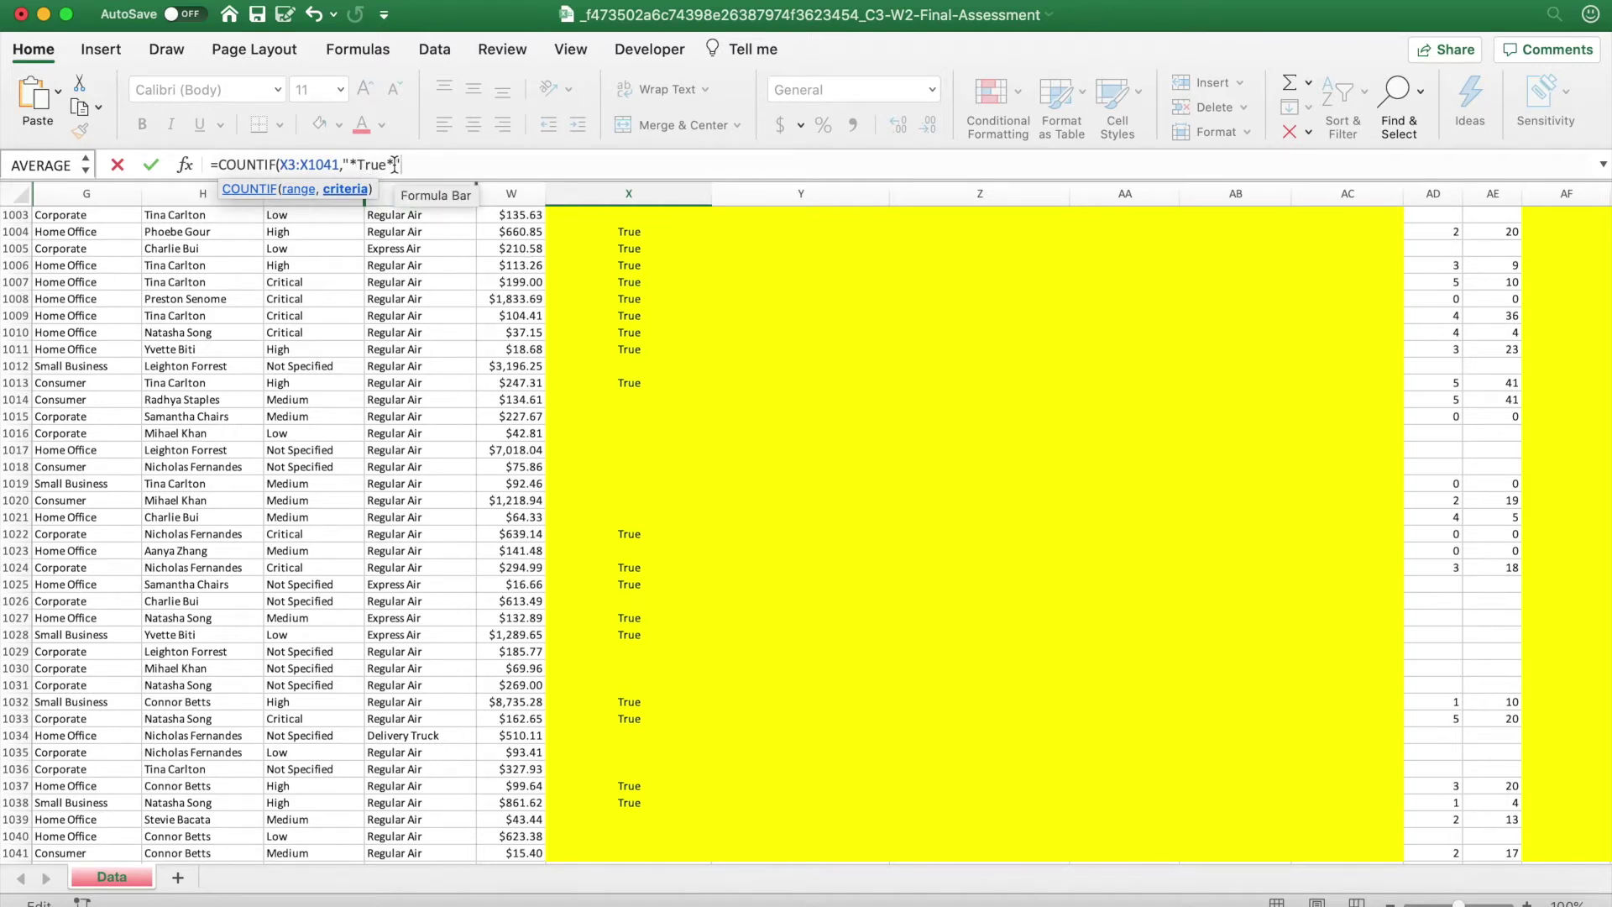
pyautogui.press('Return')
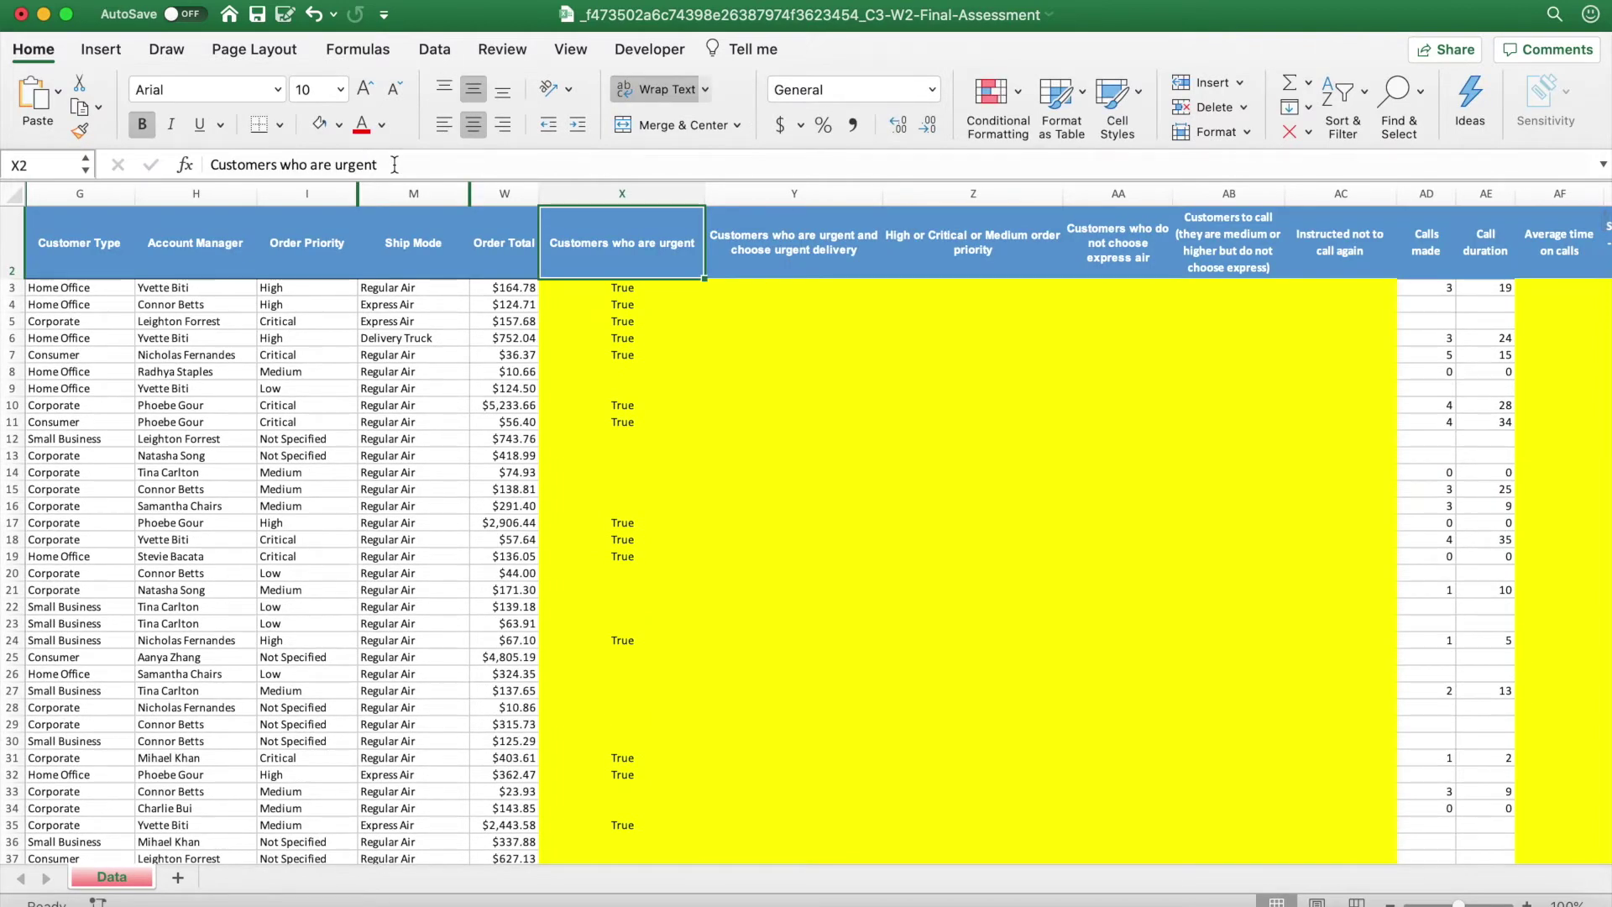
pyautogui.click(630, 222)
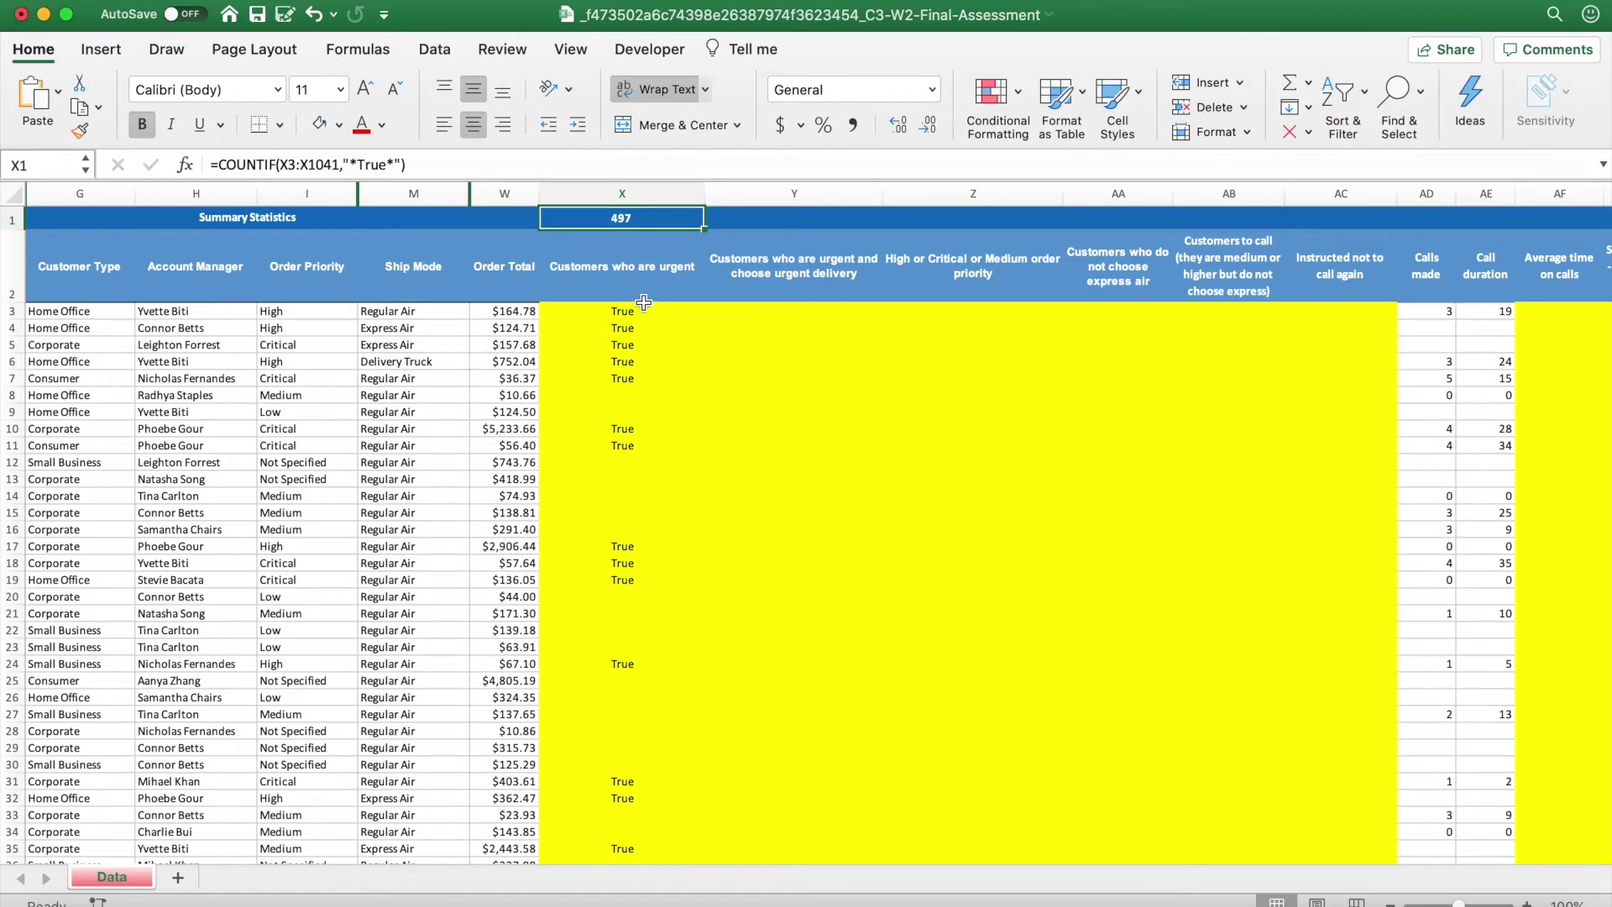
# Switch to the Coursera quiz in the browser and enter 497 as the answer to question 1.
pyautogui.hotkey('ctrl', 'Up')
pyautogui.click(517, 541)
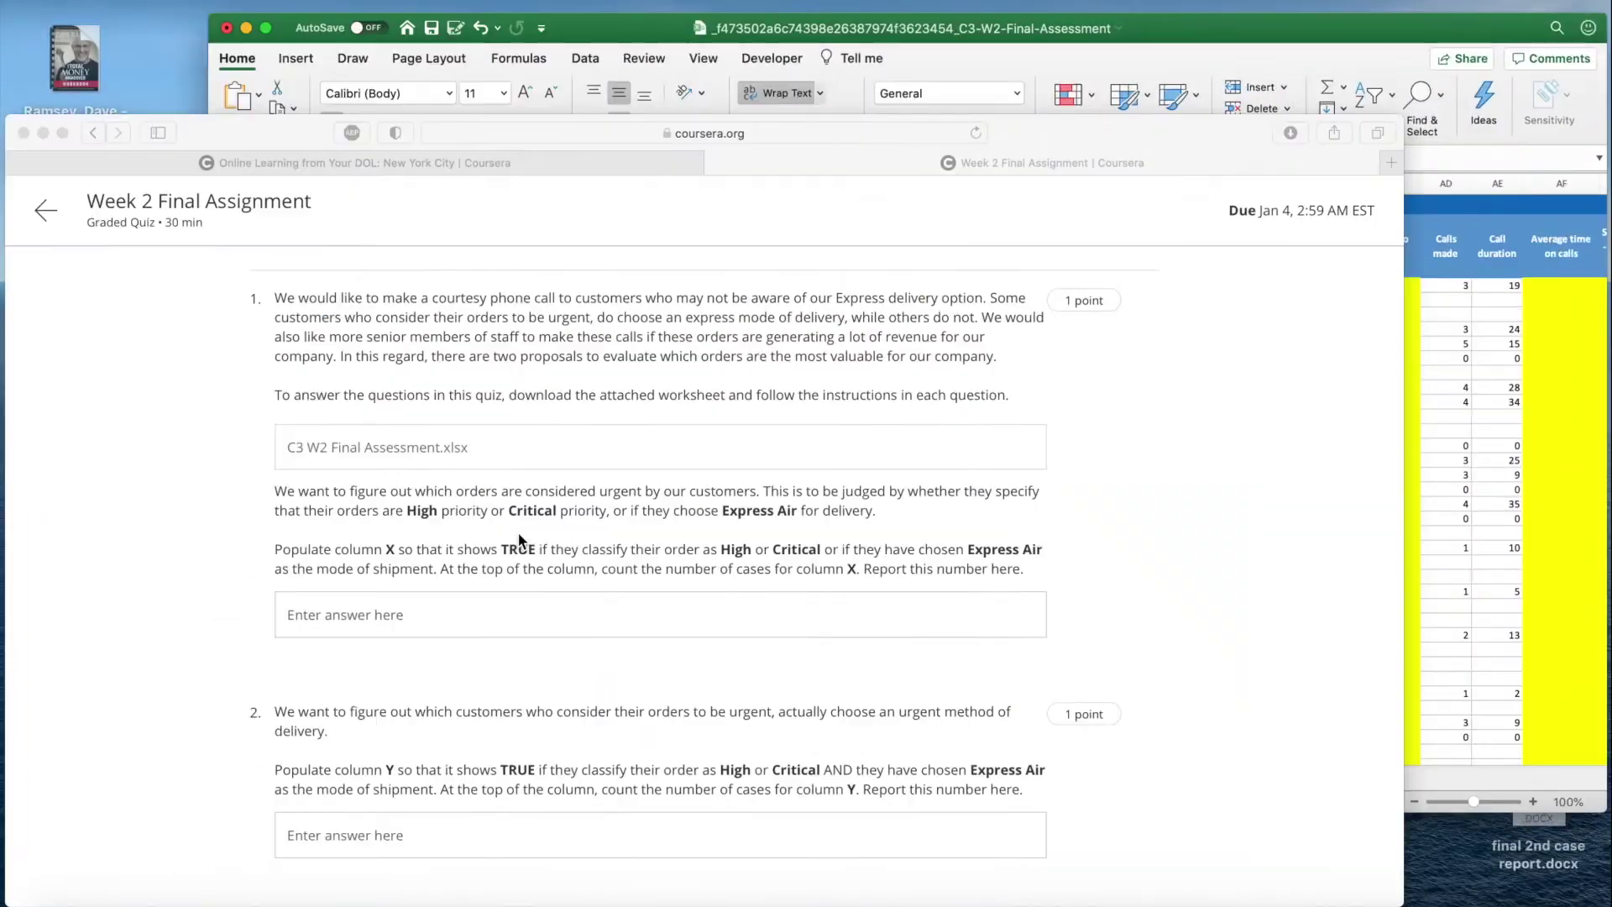
pyautogui.click(477, 579)
pyautogui.write('497')
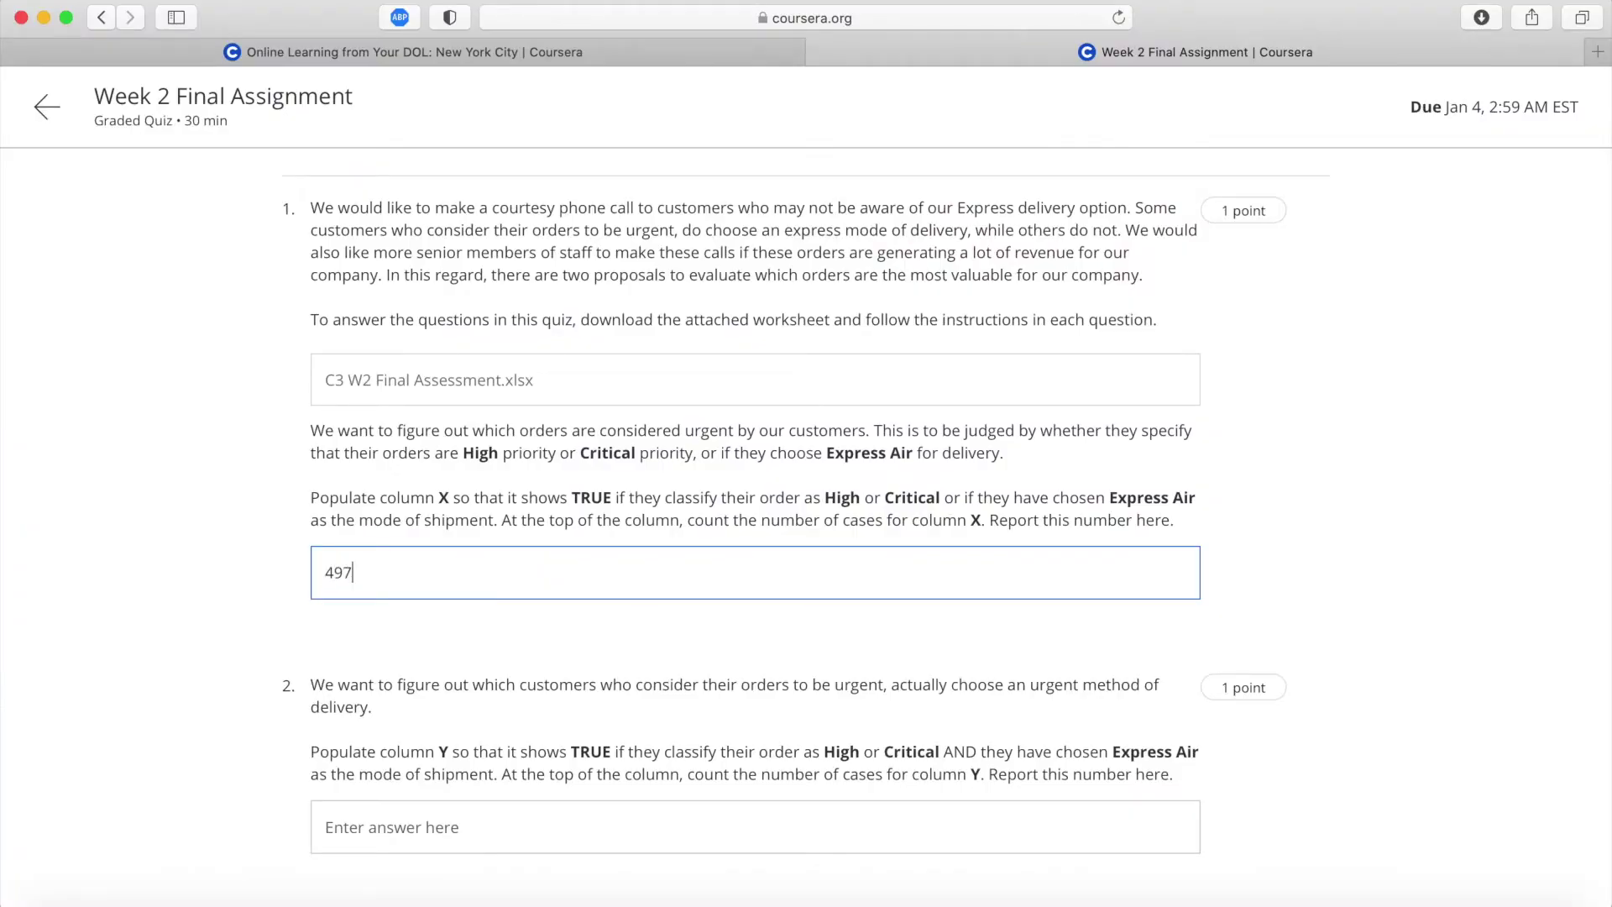
pyautogui.rightClick(204, 628)
pyautogui.click(152, 576)
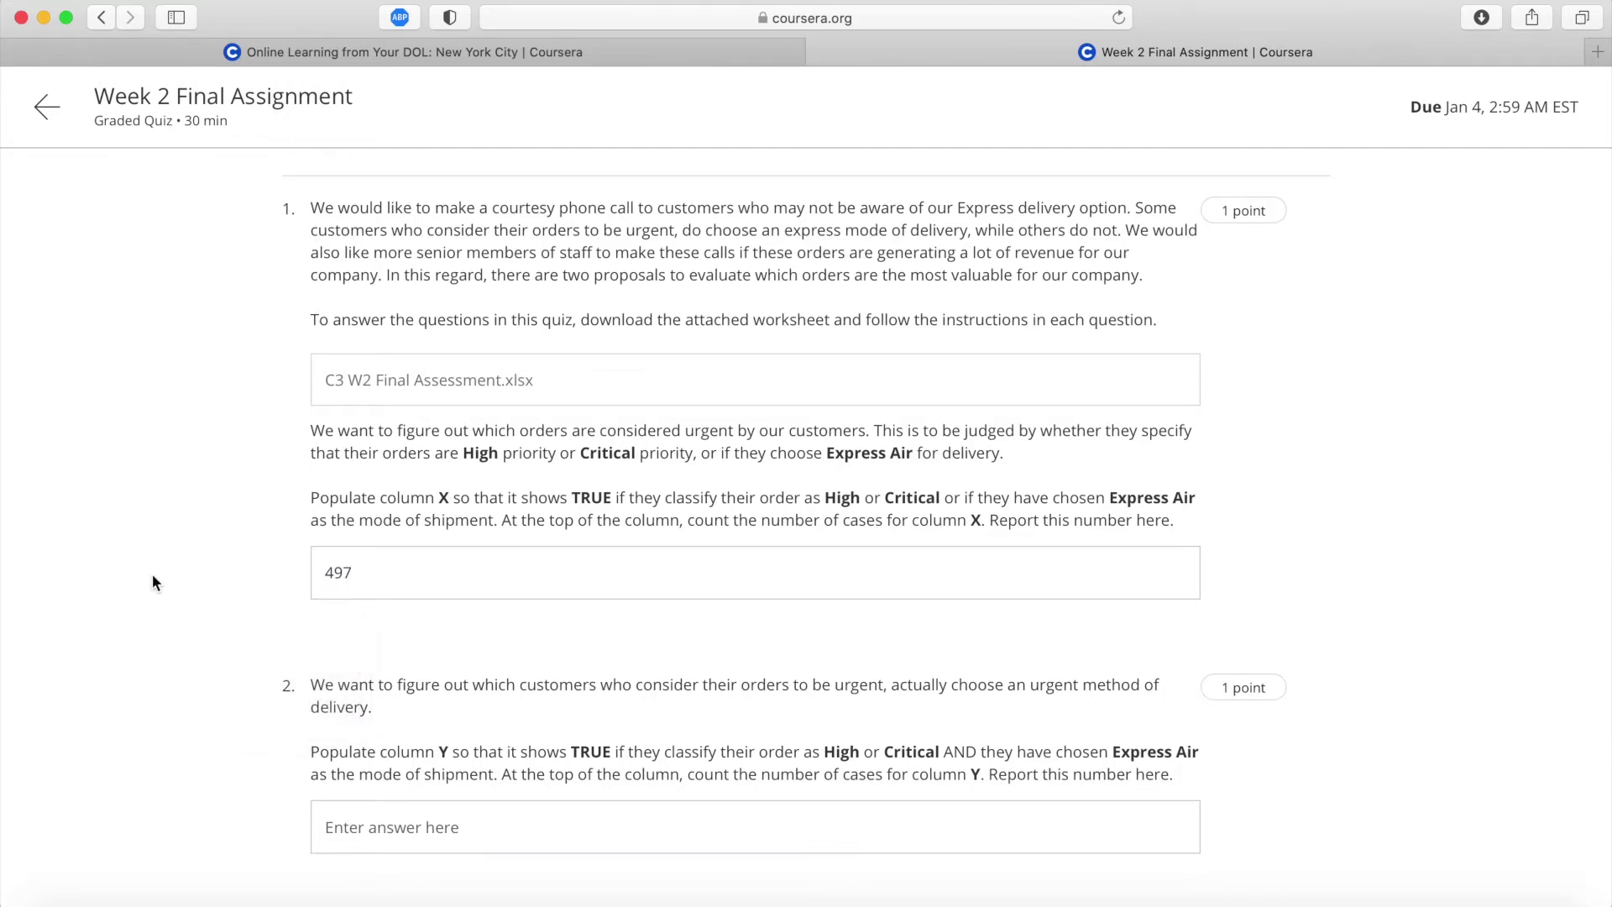
# Read question 2's conditions for column Y in the quiz and return to the Excel workbook.
pyautogui.scroll(-10, 153, 576)
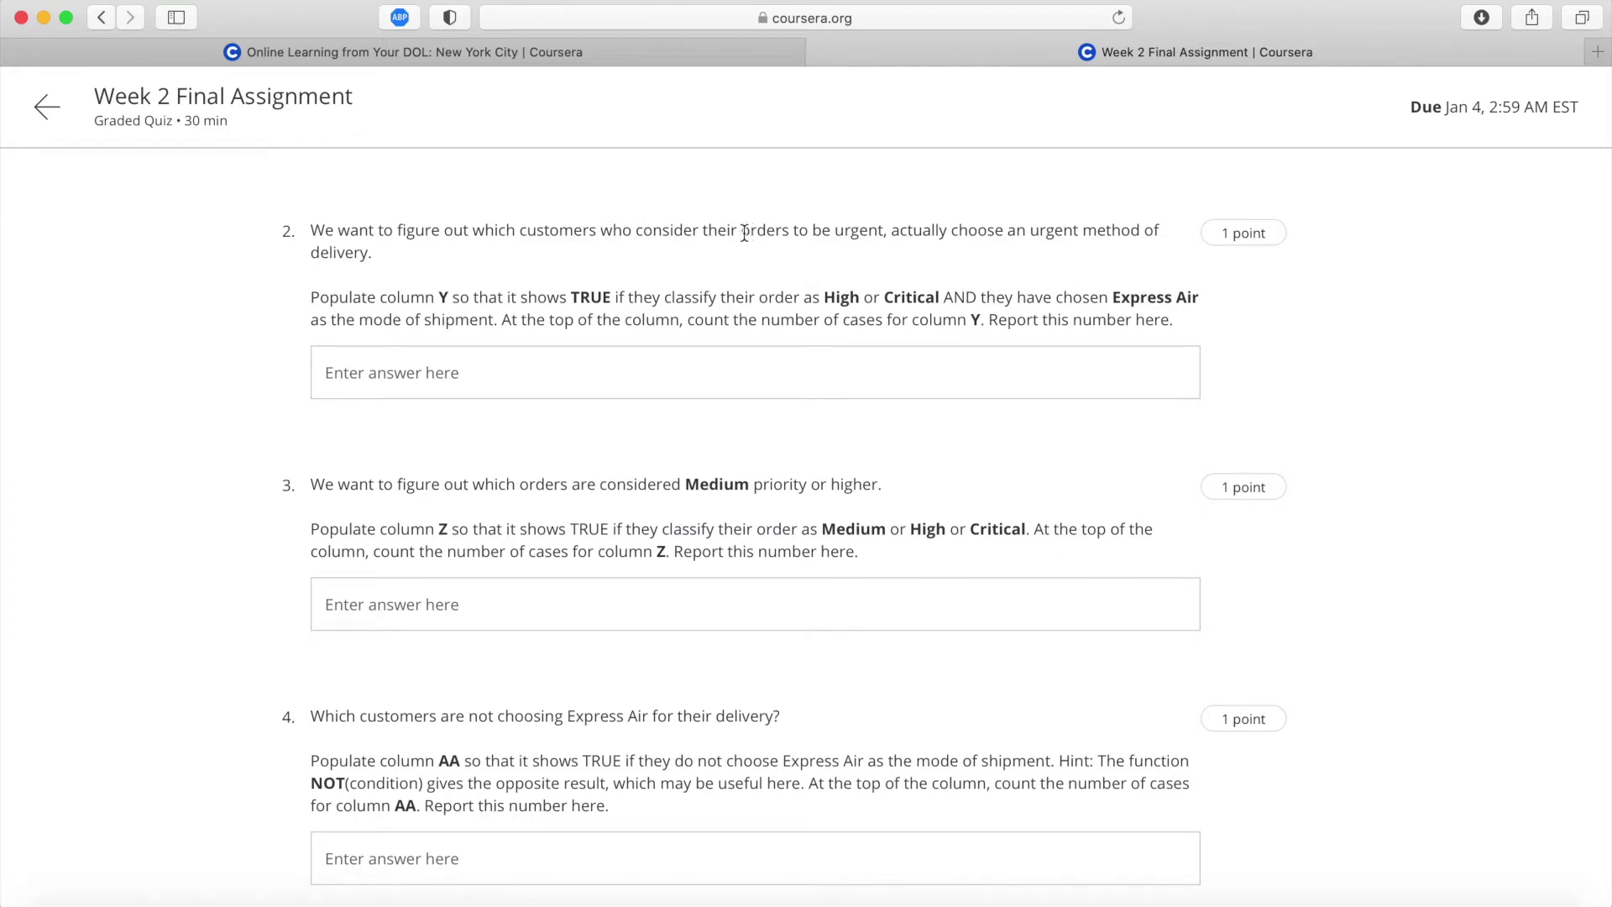
pyautogui.moveTo(744, 231); pyautogui.dragTo(886, 231)
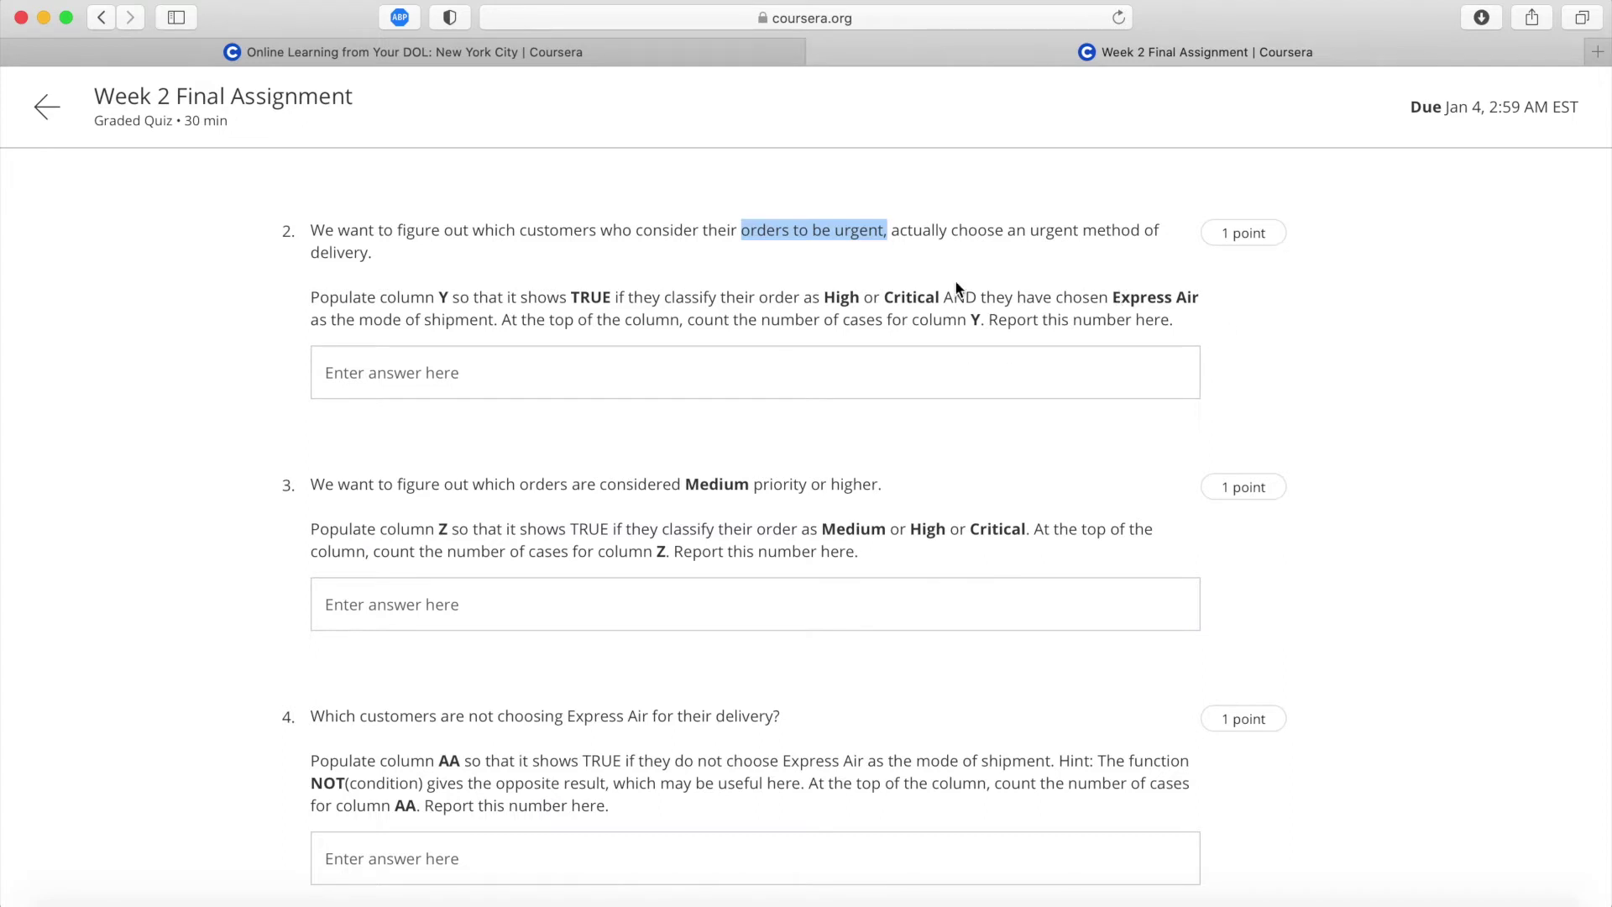
pyautogui.moveTo(944, 294); pyautogui.dragTo(976, 300)
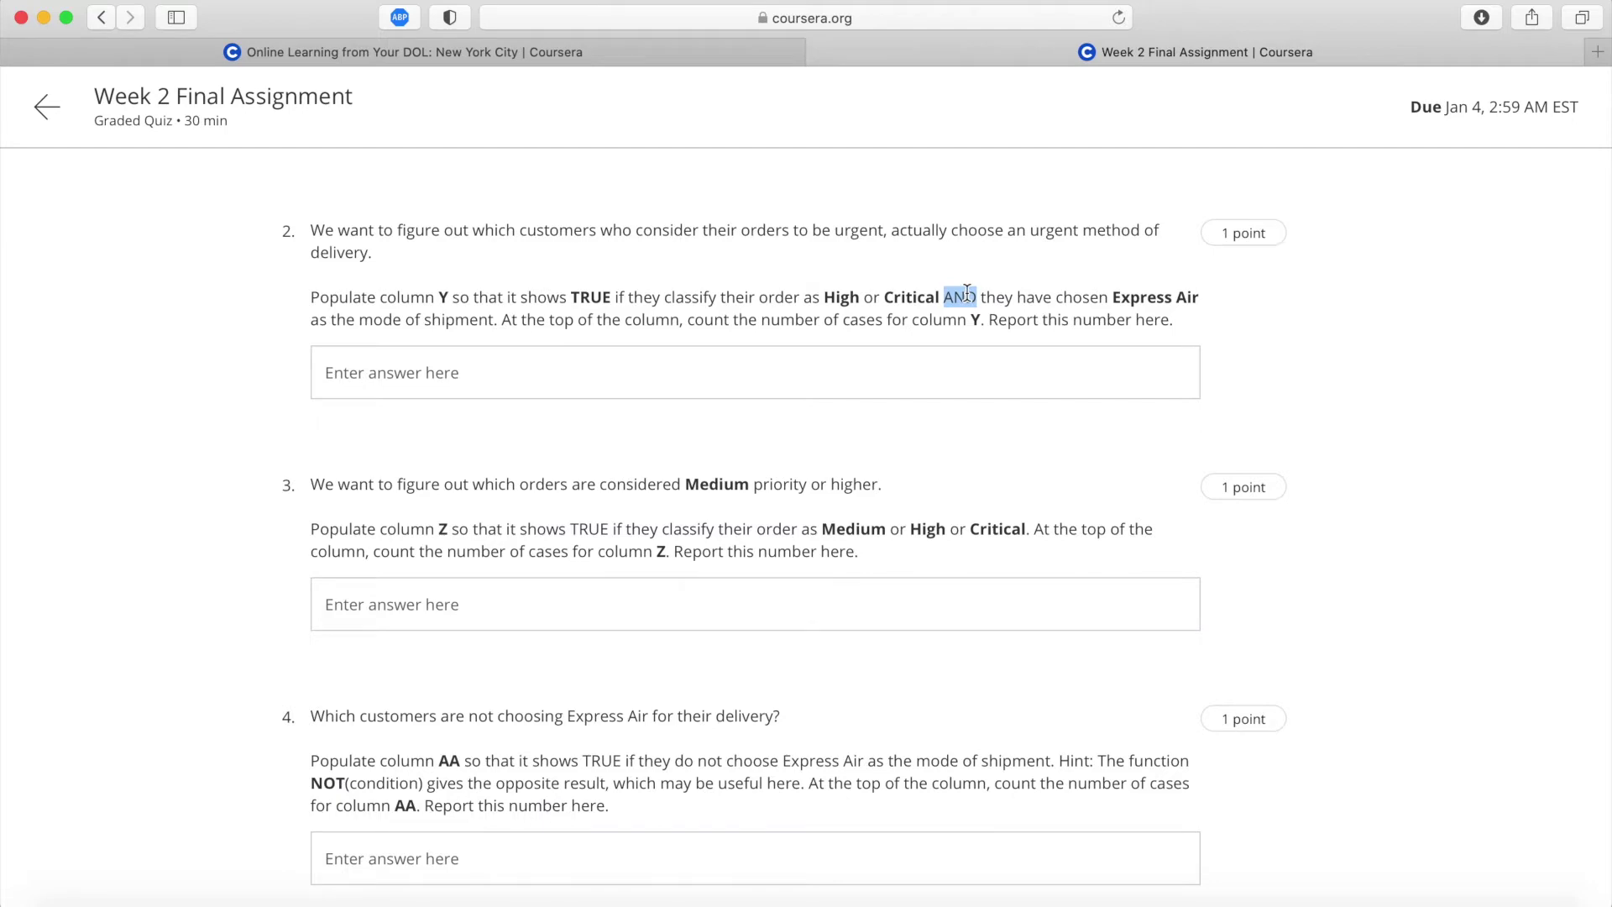
pyautogui.scroll(3, 824, 255)
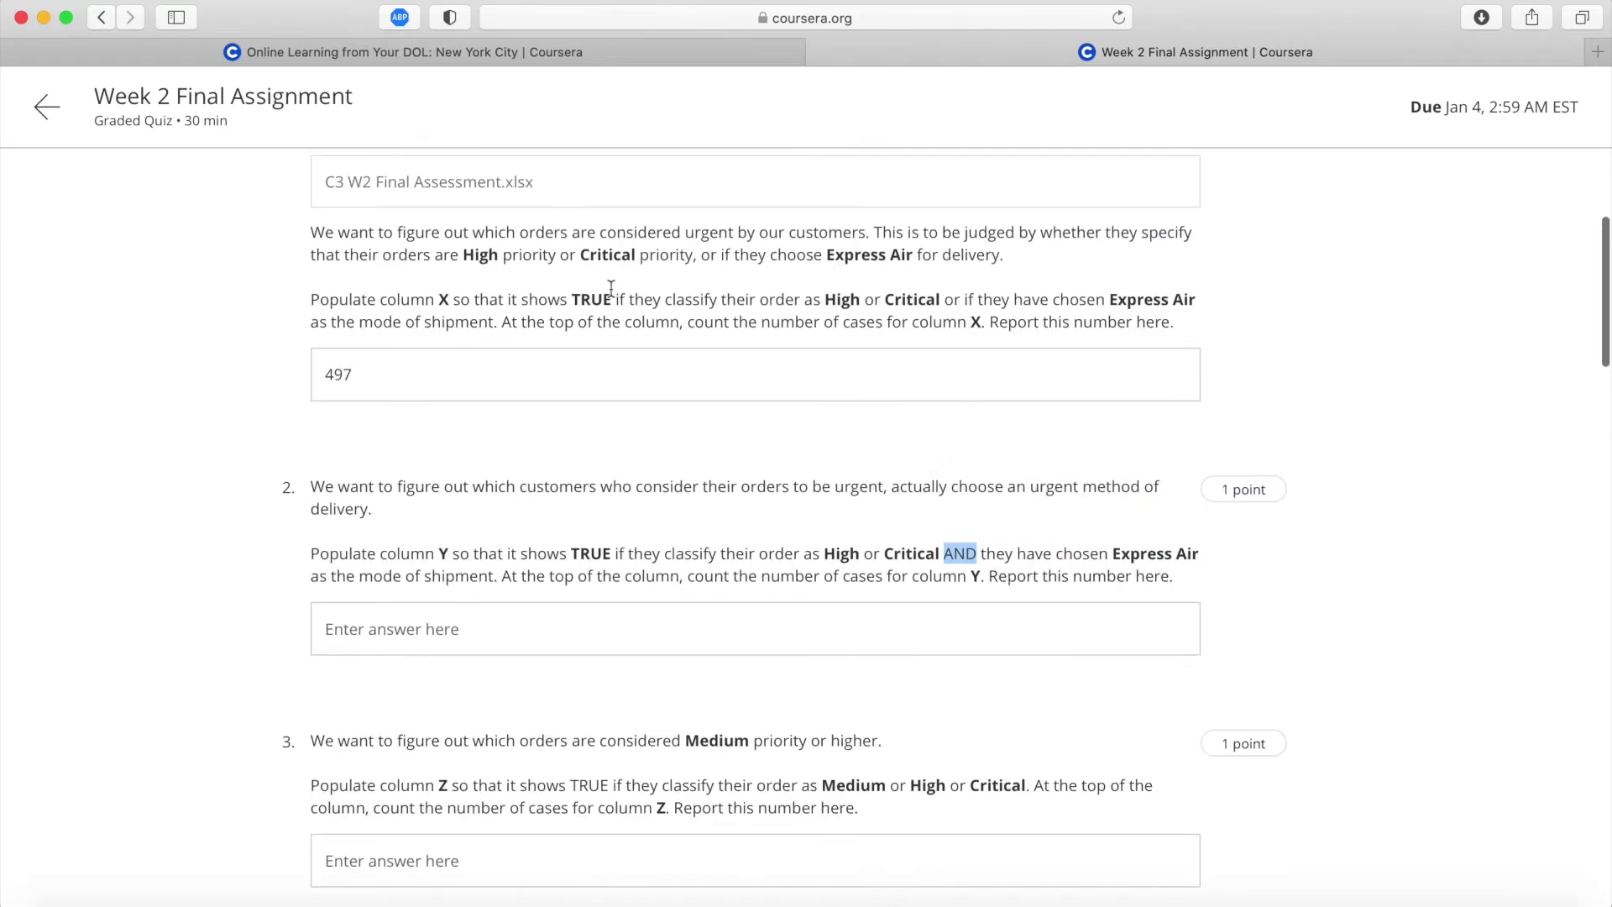
pyautogui.click(808, 547)
pyautogui.hotkey('ctrl', 'Up')
pyautogui.click(723, 262)
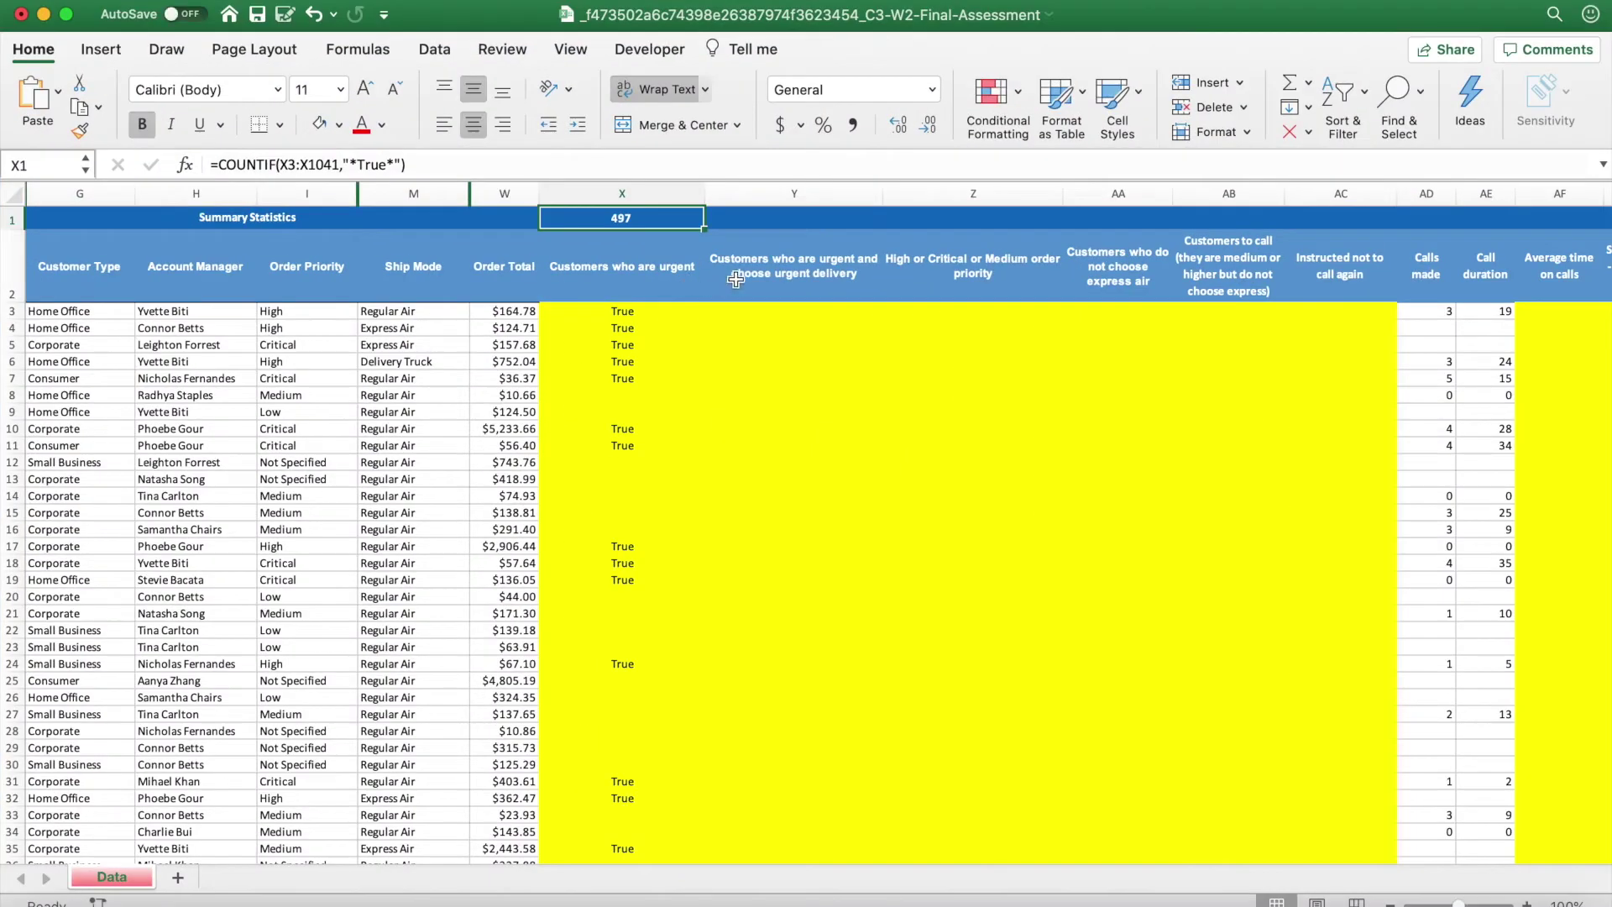
# Start an OR formula in cell Y3 with I3="High" as its first condition.
pyautogui.click(771, 311)
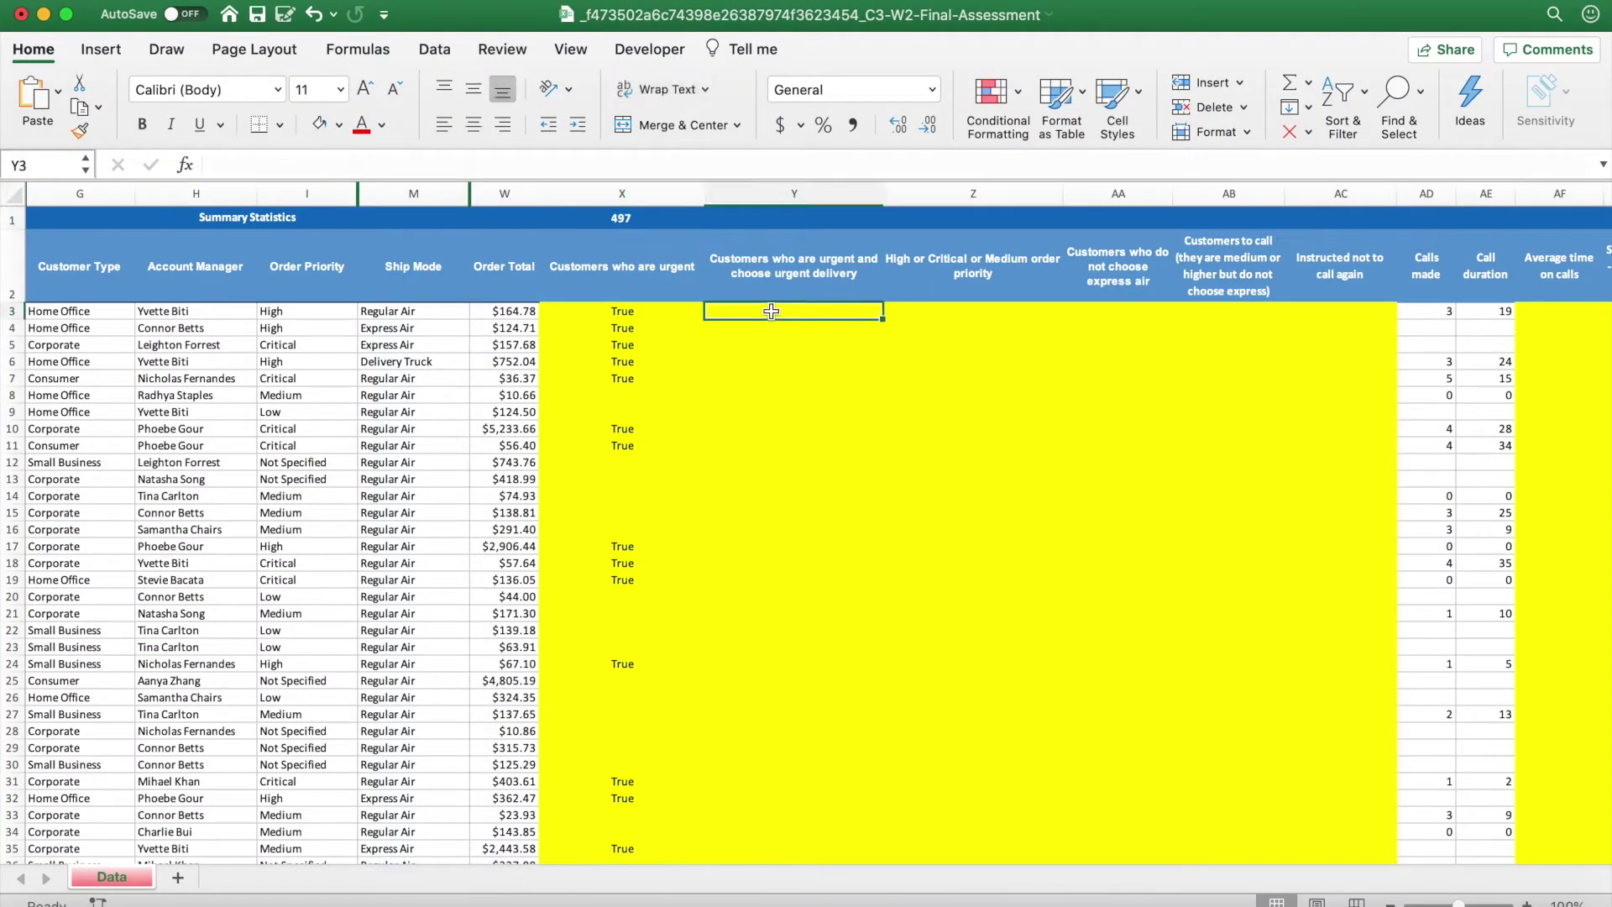
pyautogui.write('=Or')
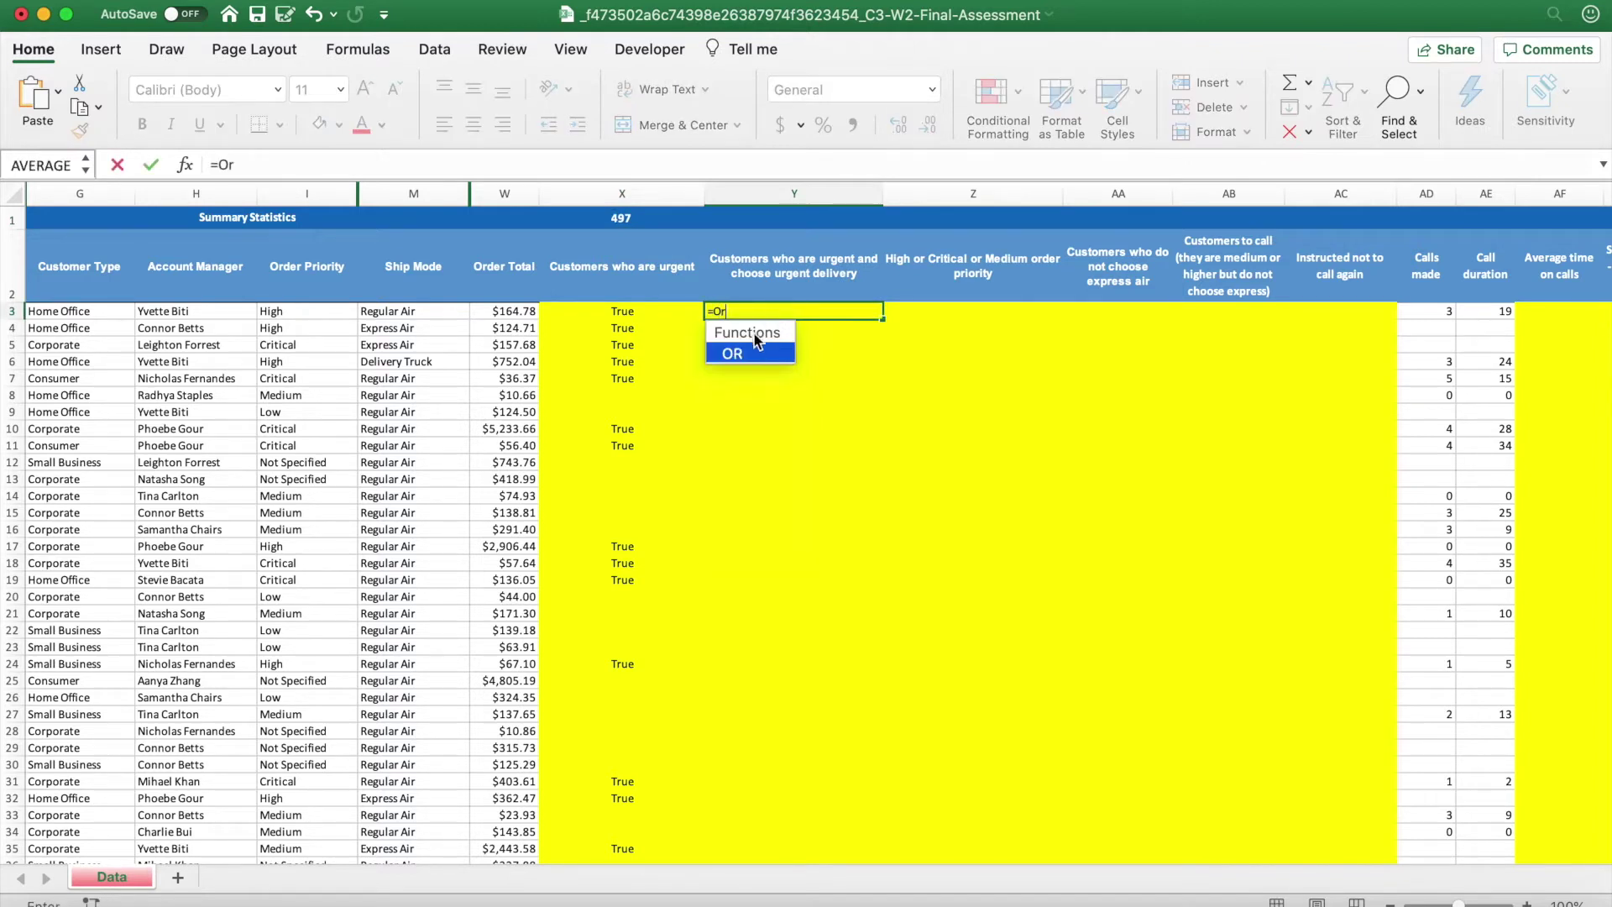
pyautogui.doubleClick(740, 351)
pyautogui.click(289, 311)
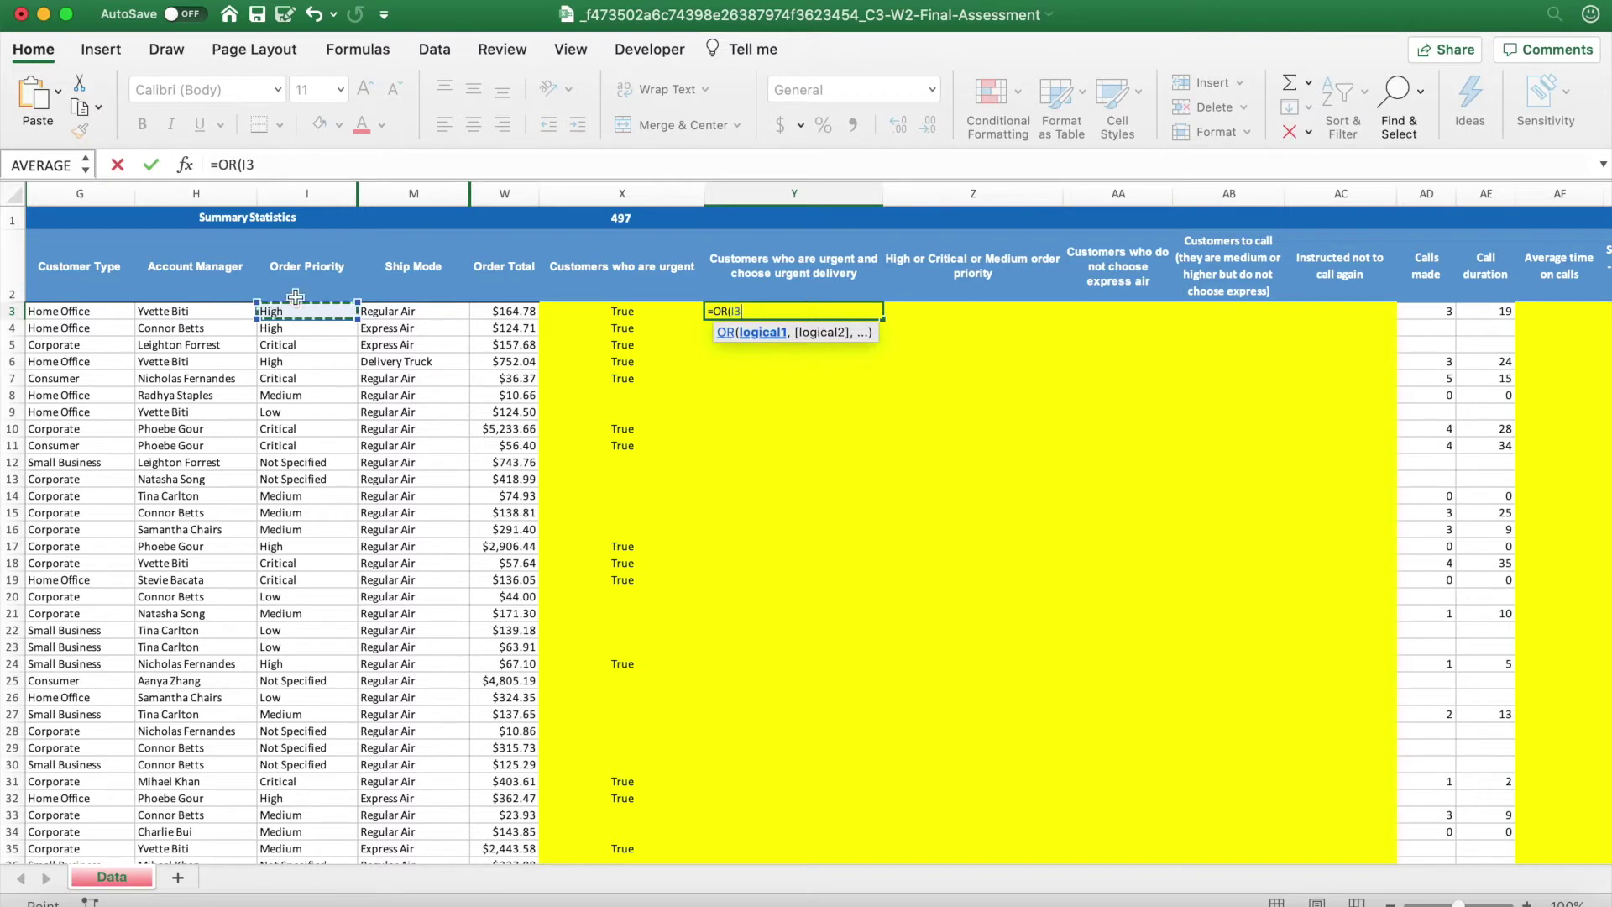
pyautogui.click(299, 164)
pyautogui.write('=High"')
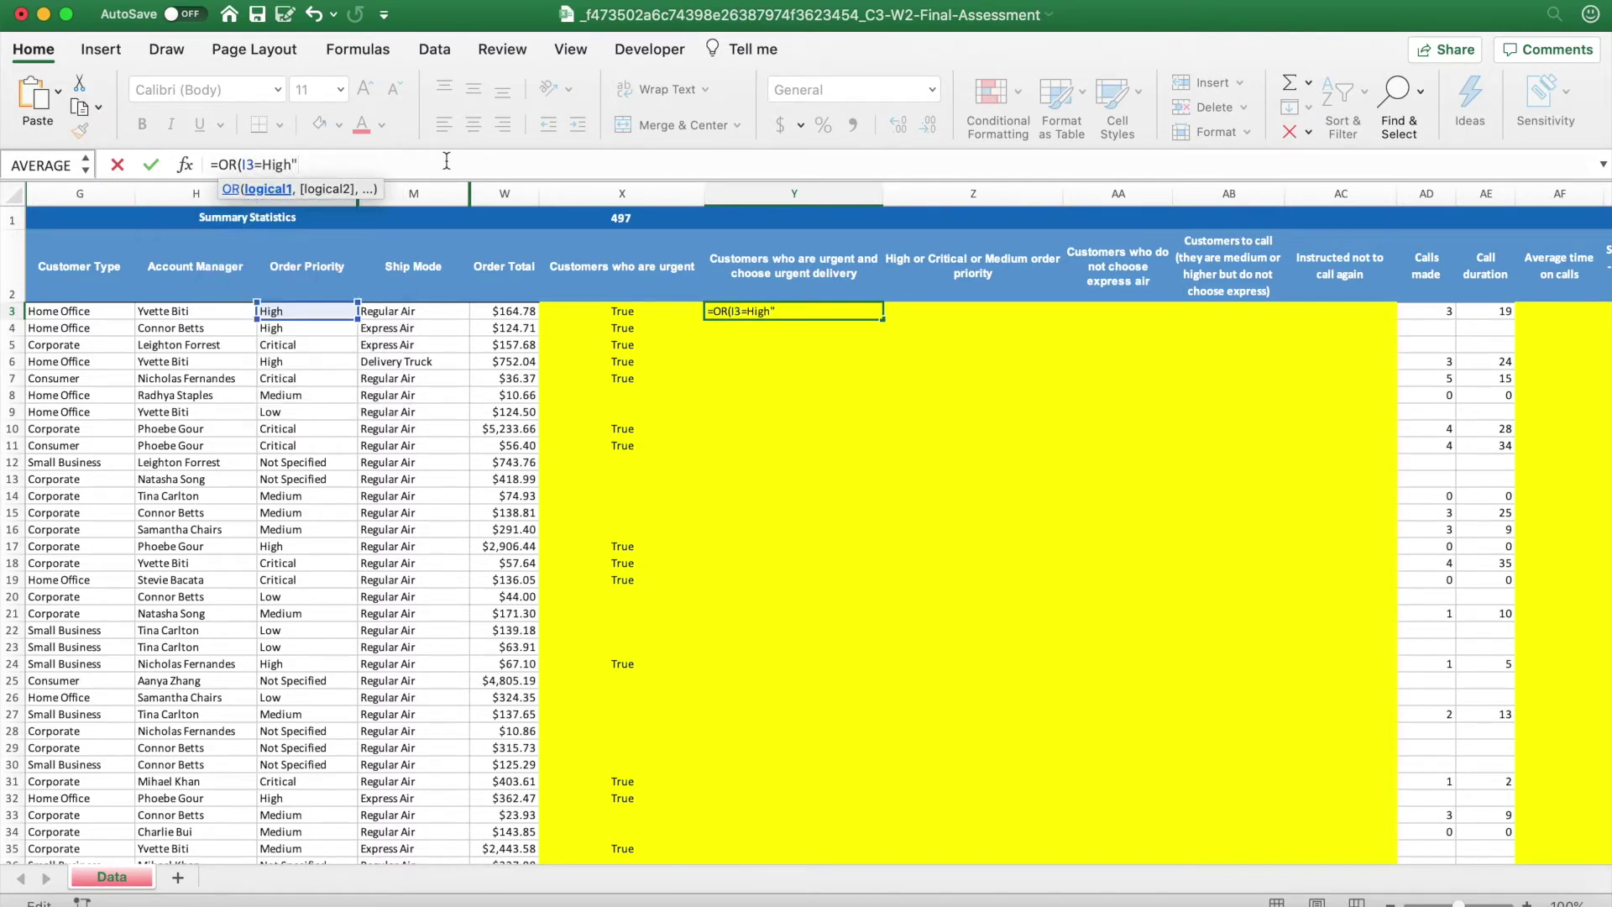
pyautogui.press('BackSpace')
pyautogui.press('BackSpace')
pyautogui.press('BackSpace')
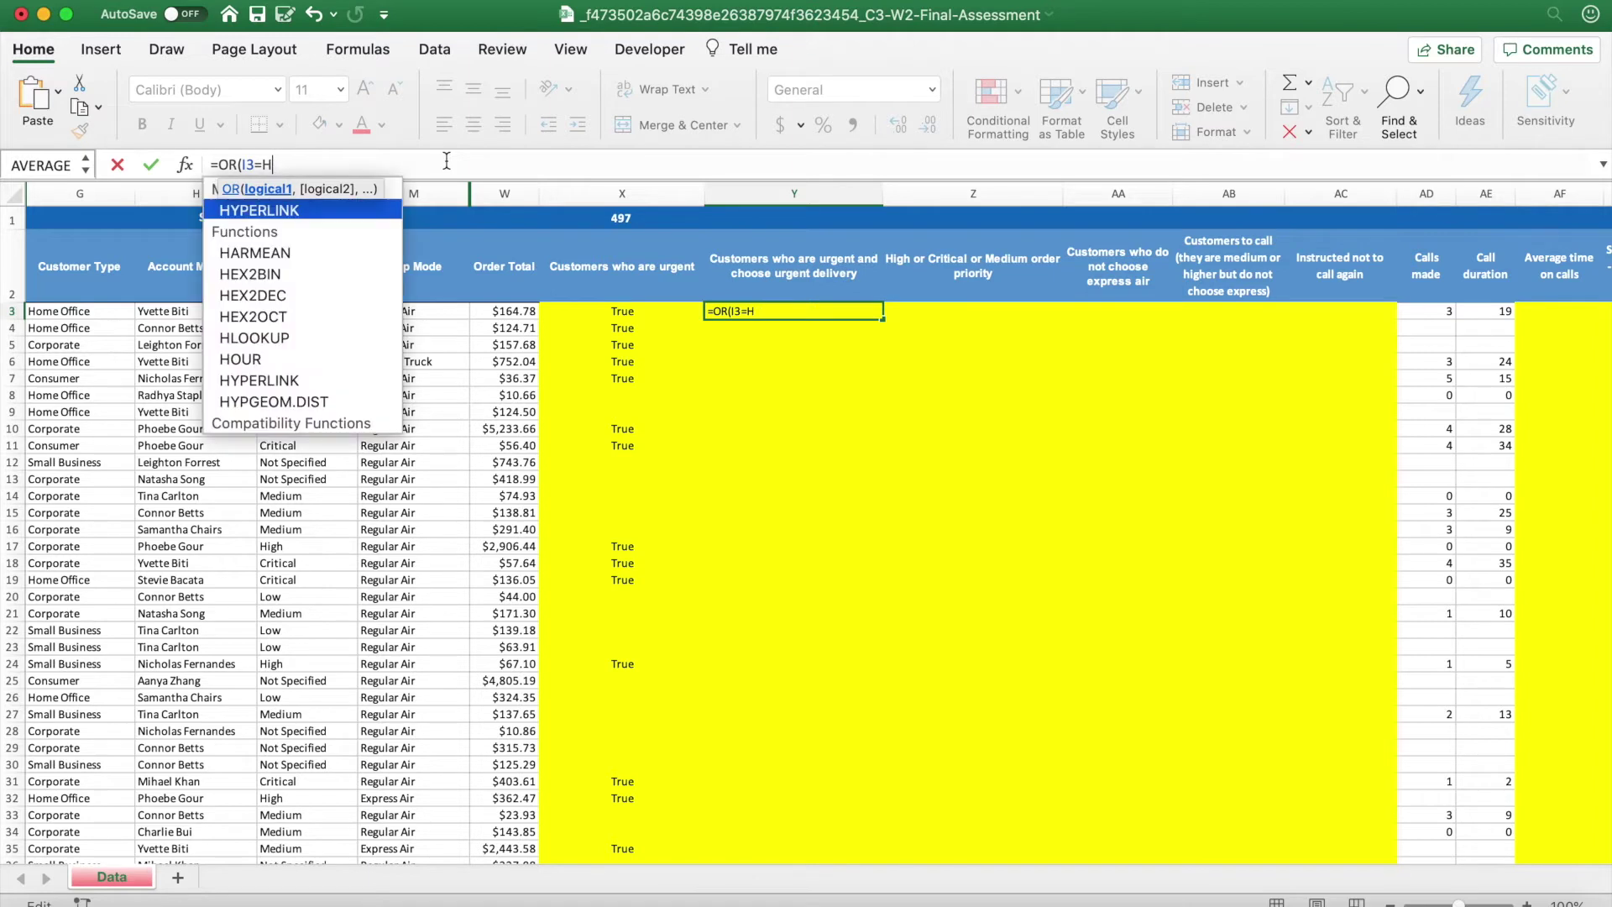
pyautogui.press('BackSpace')
pyautogui.write('"High:')
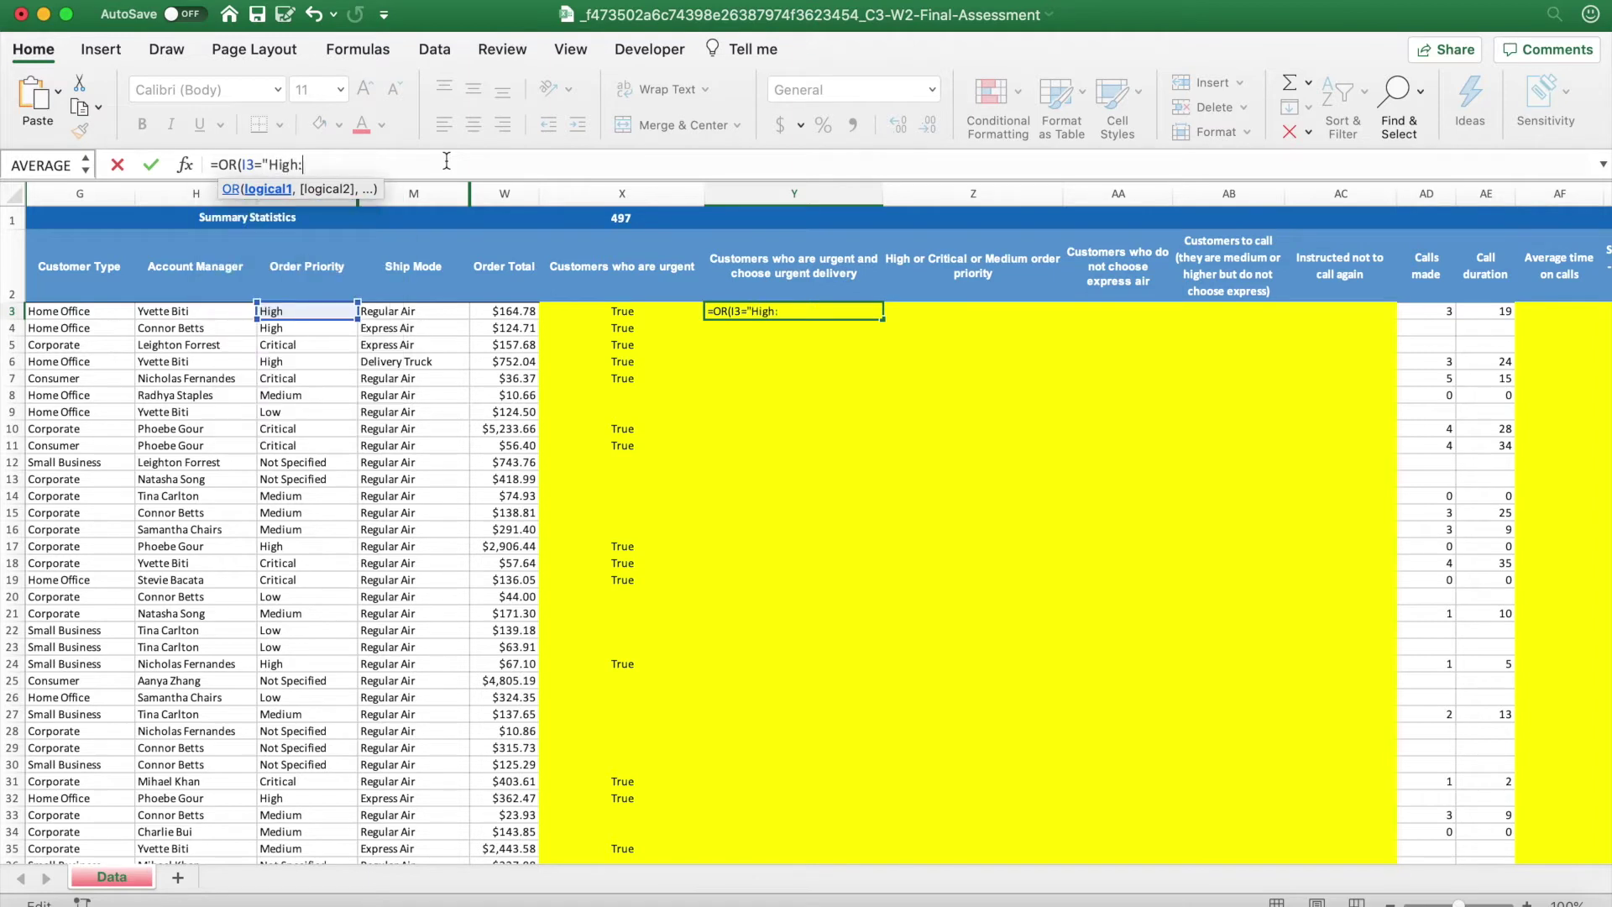
pyautogui.press('BackSpace')
pyautogui.write('",')
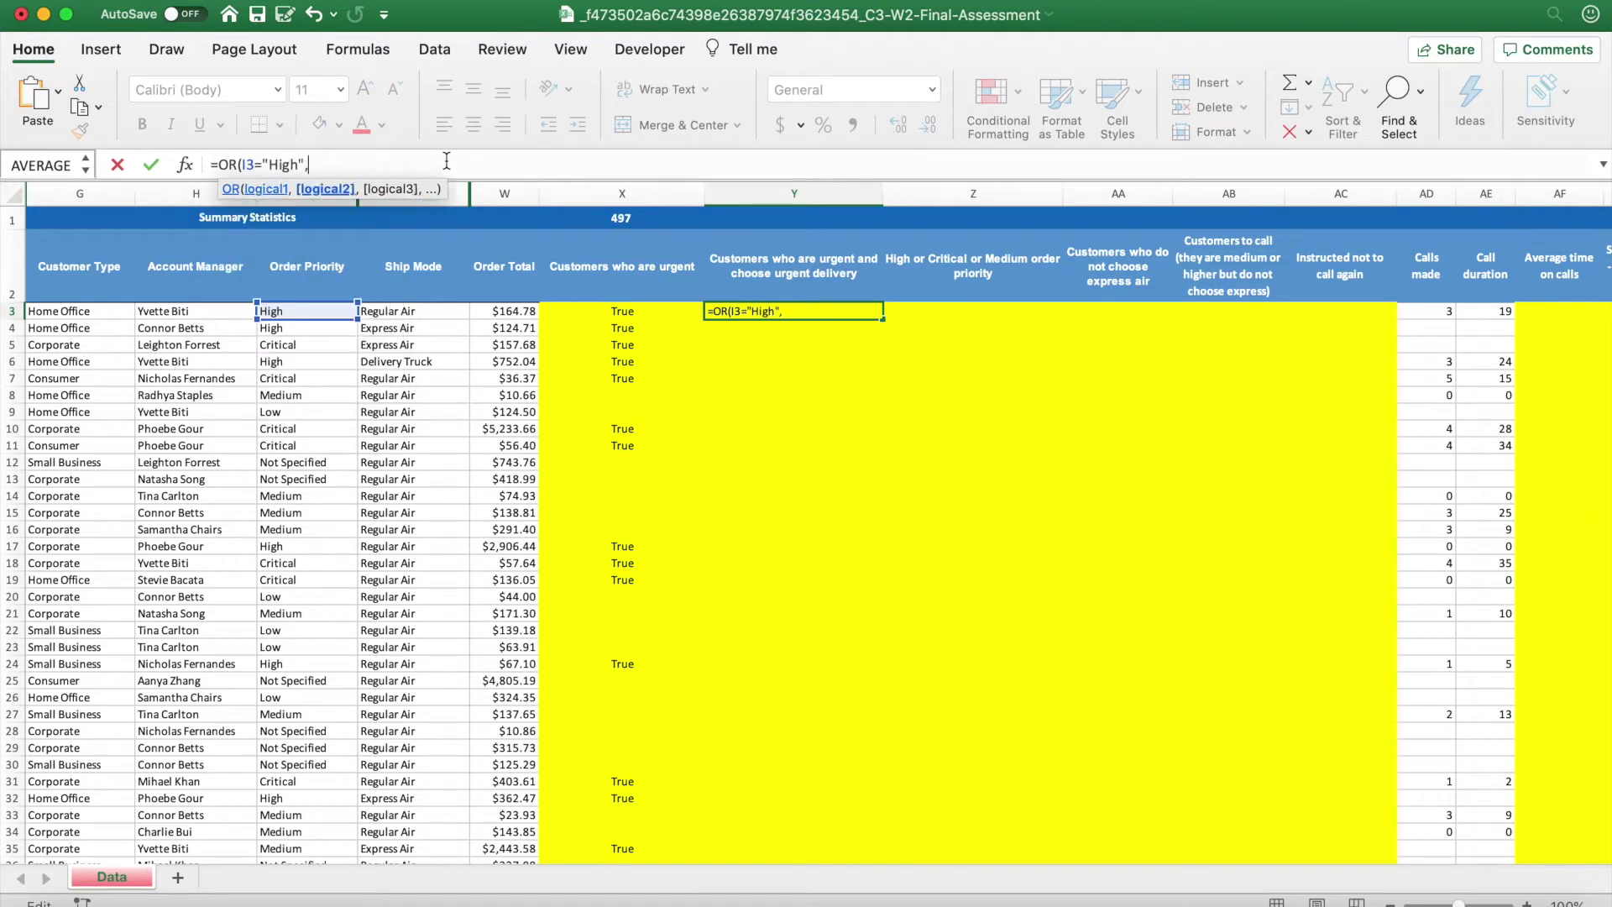
# Complete Y3's OR formula with the condition I3="Critical" and fill it down column Y.
pyautogui.click(304, 313)
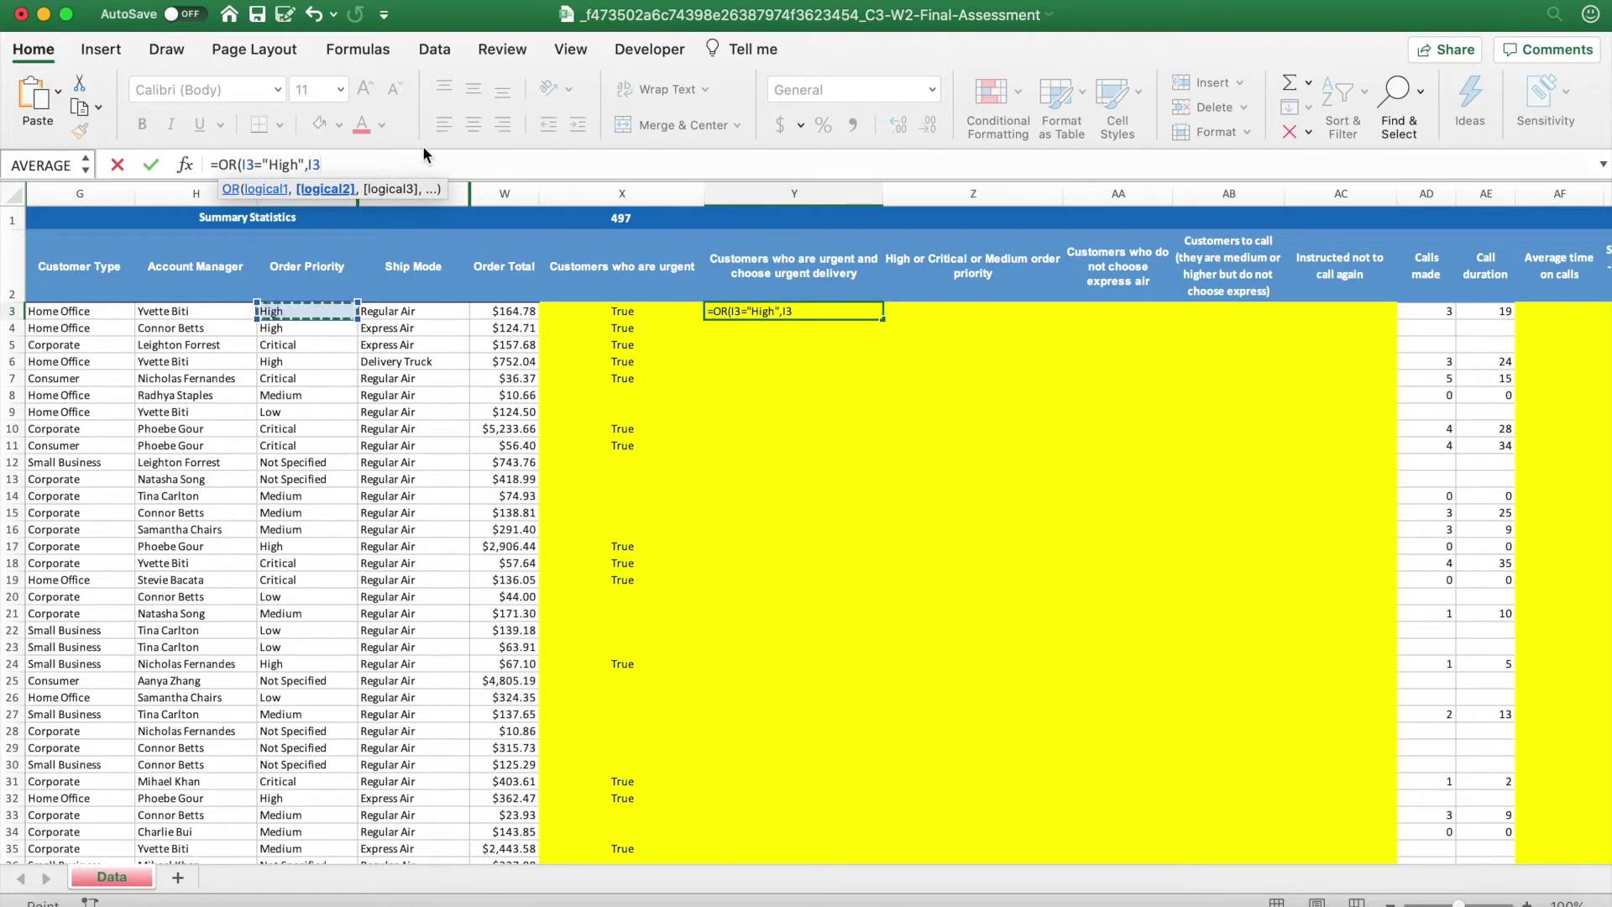
pyautogui.write('="Critica')
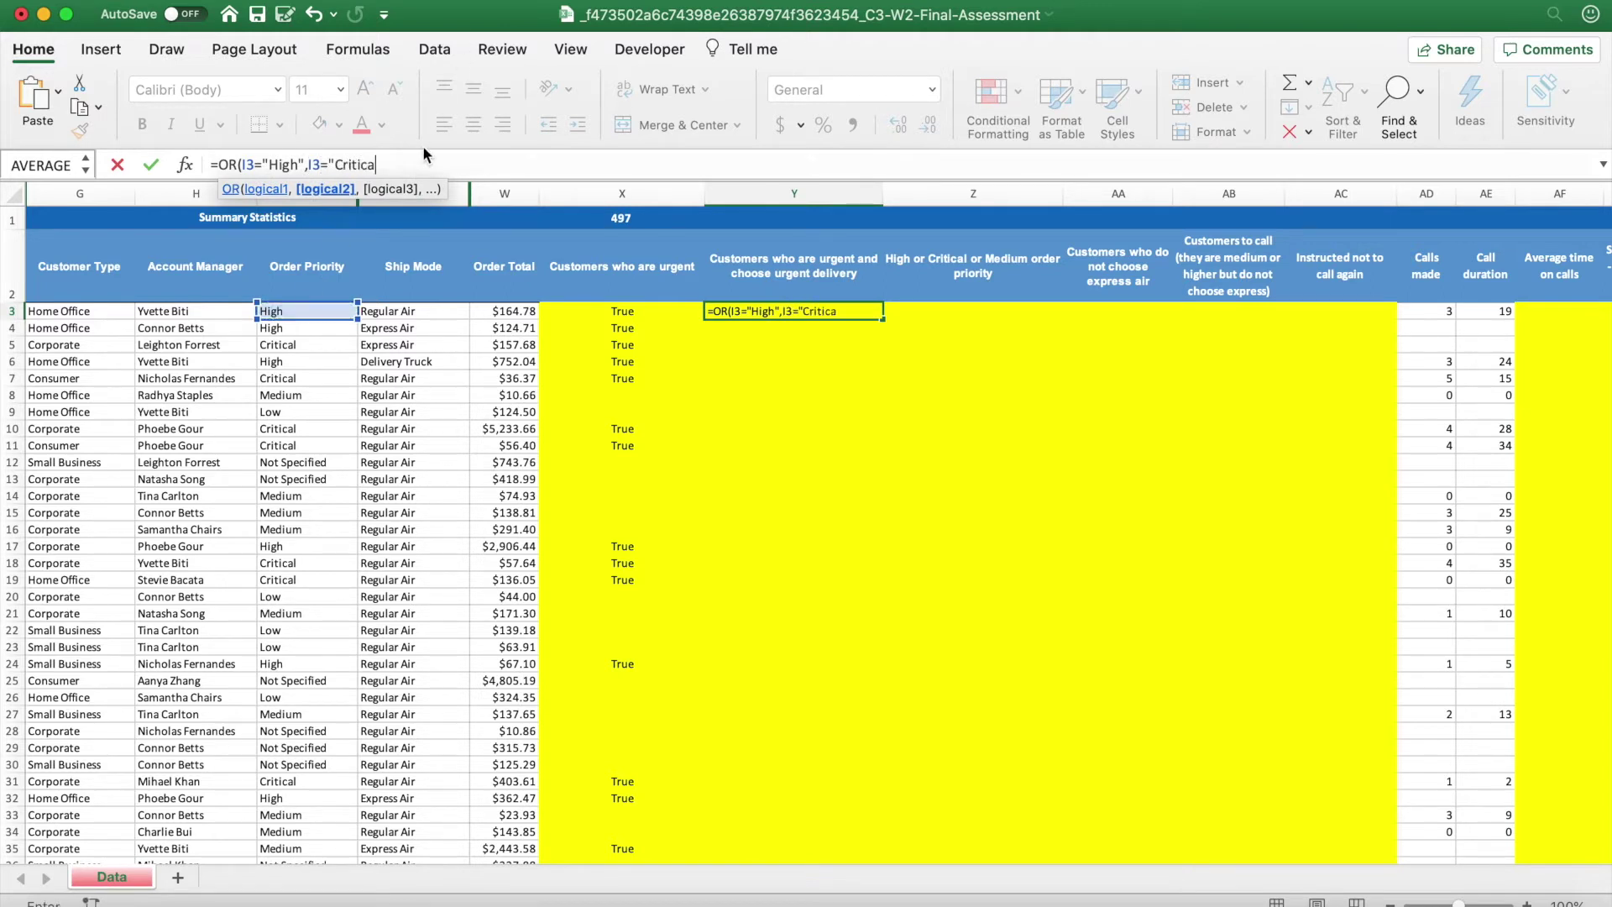
pyautogui.press('Return')
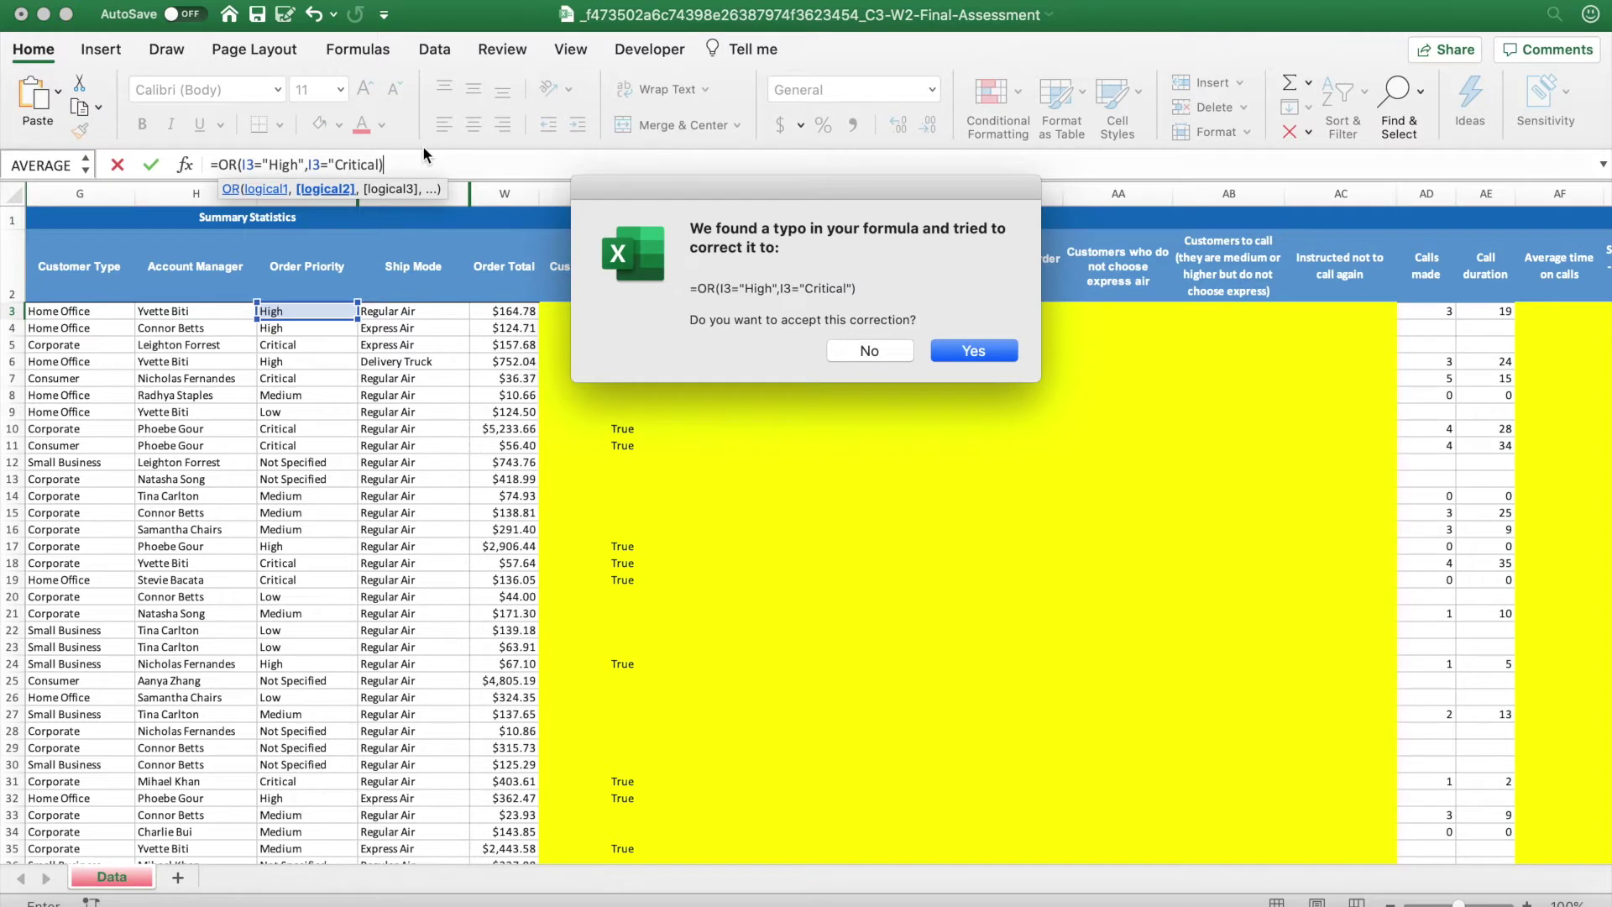
pyautogui.press('Return')
pyautogui.press('Up')
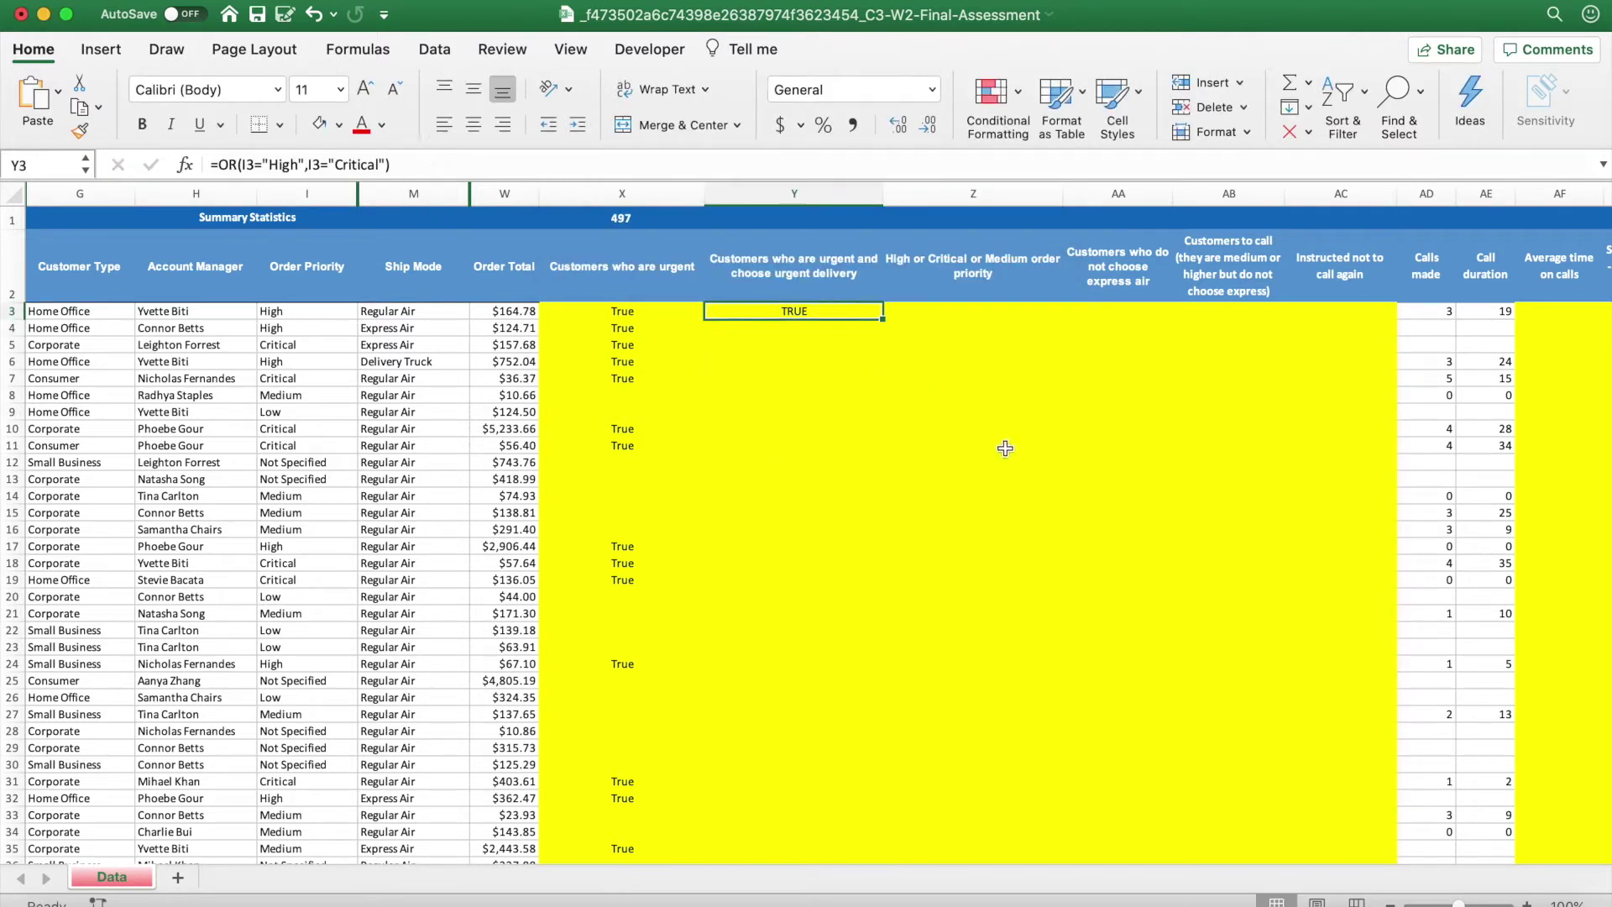
pyautogui.doubleClick(882, 319)
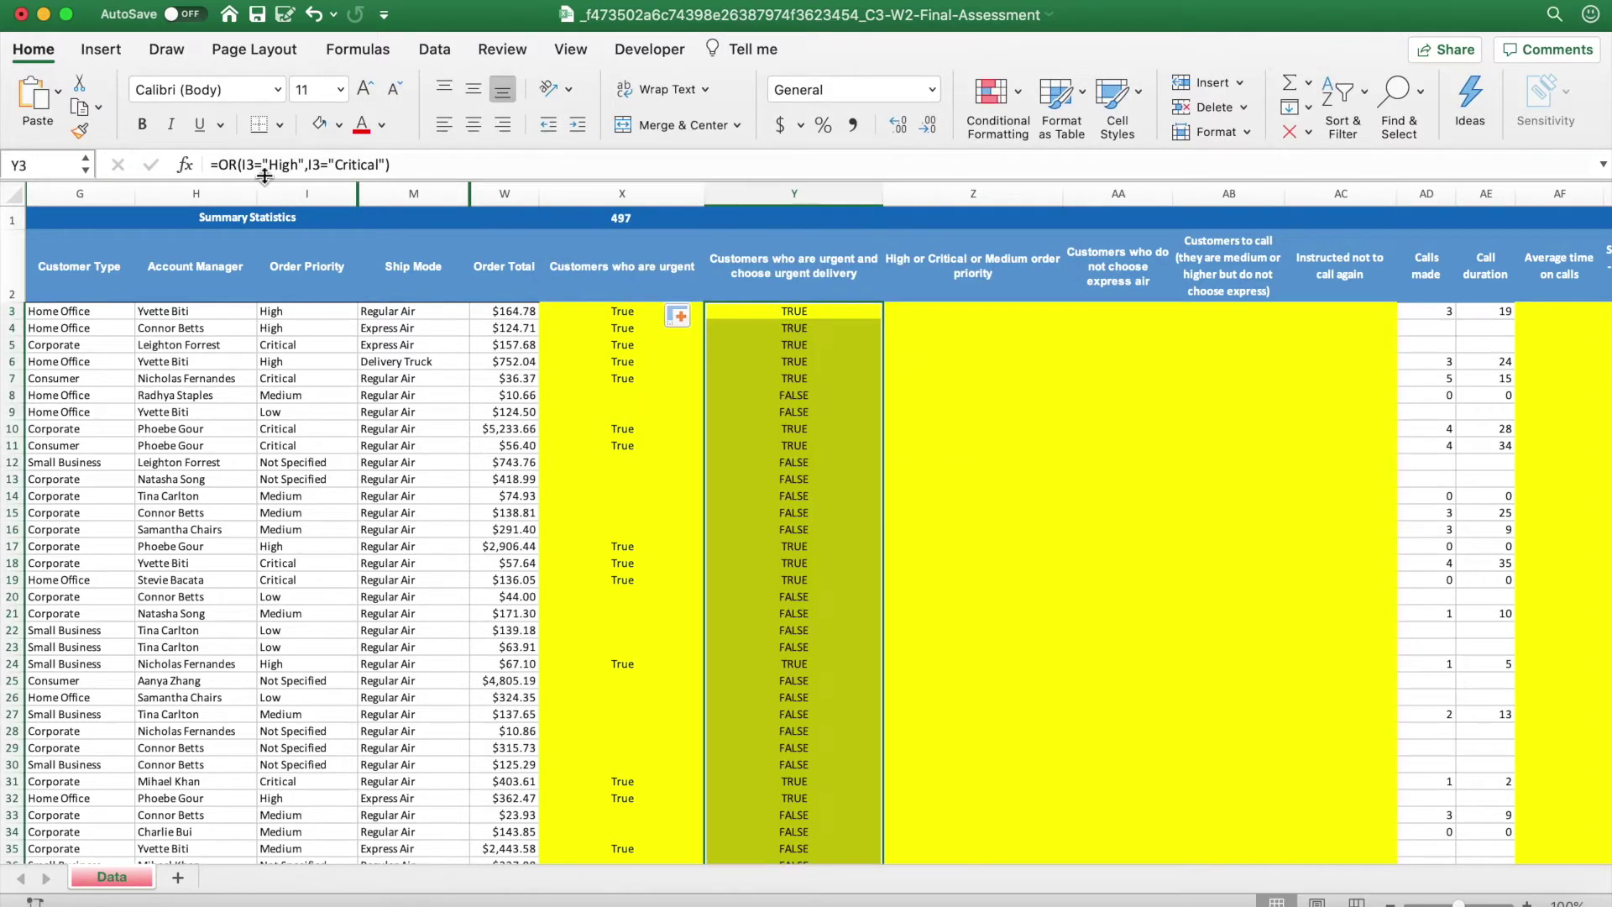
# Wrap Y3's OR formula in an AND with the second condition M3="Express Air" and fill it down column Y.
pyautogui.click(784, 312)
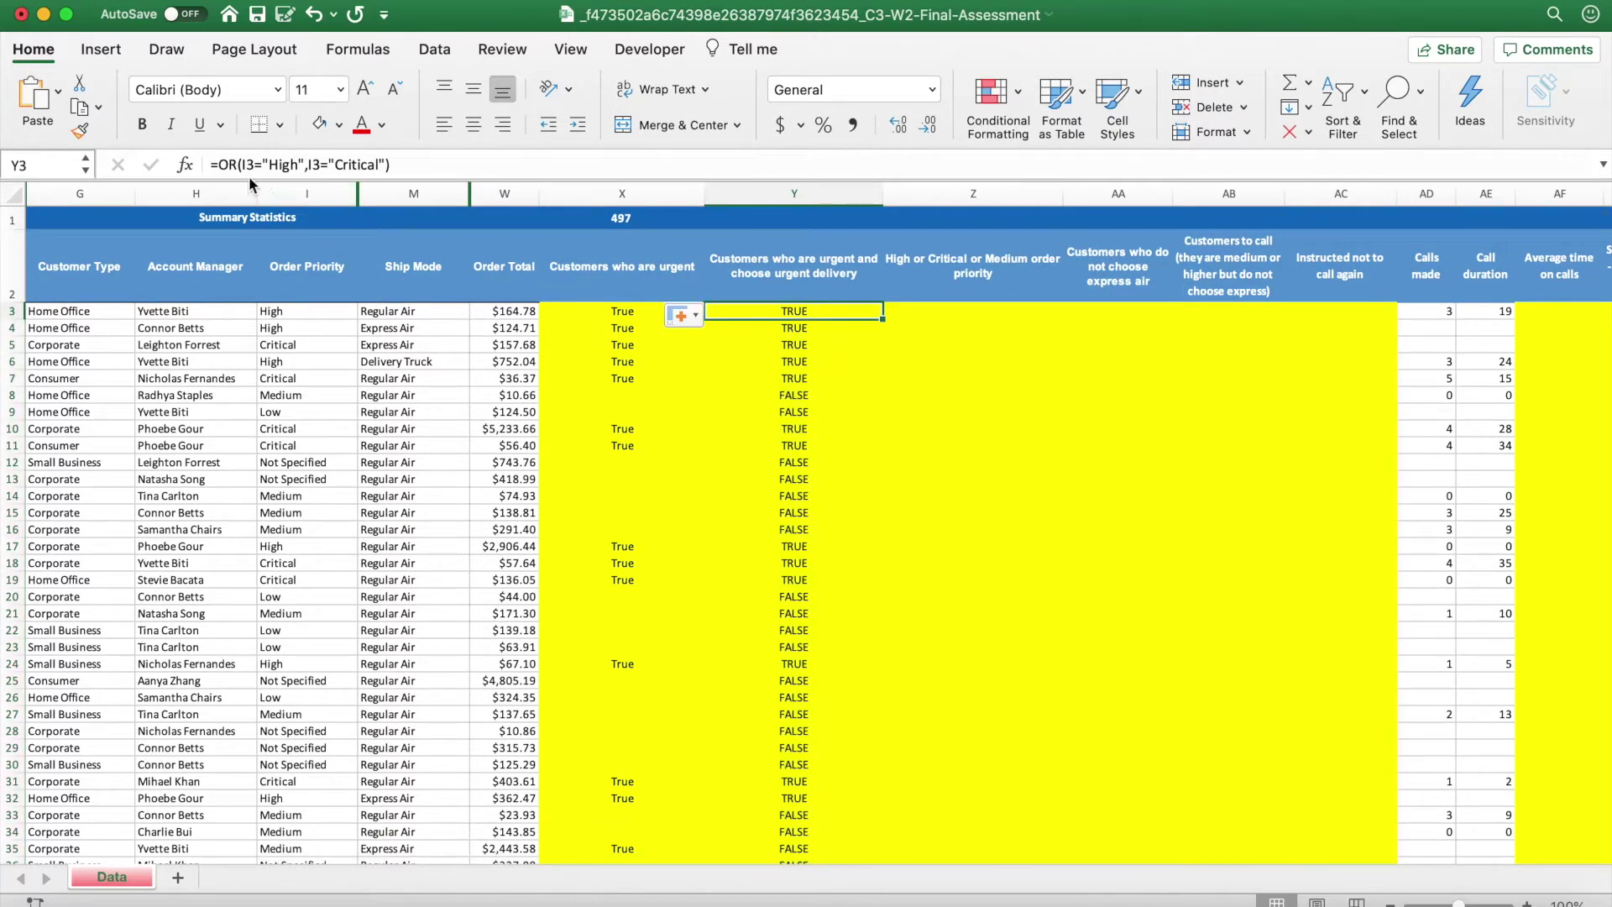
pyautogui.click(223, 165)
pyautogui.write('And')
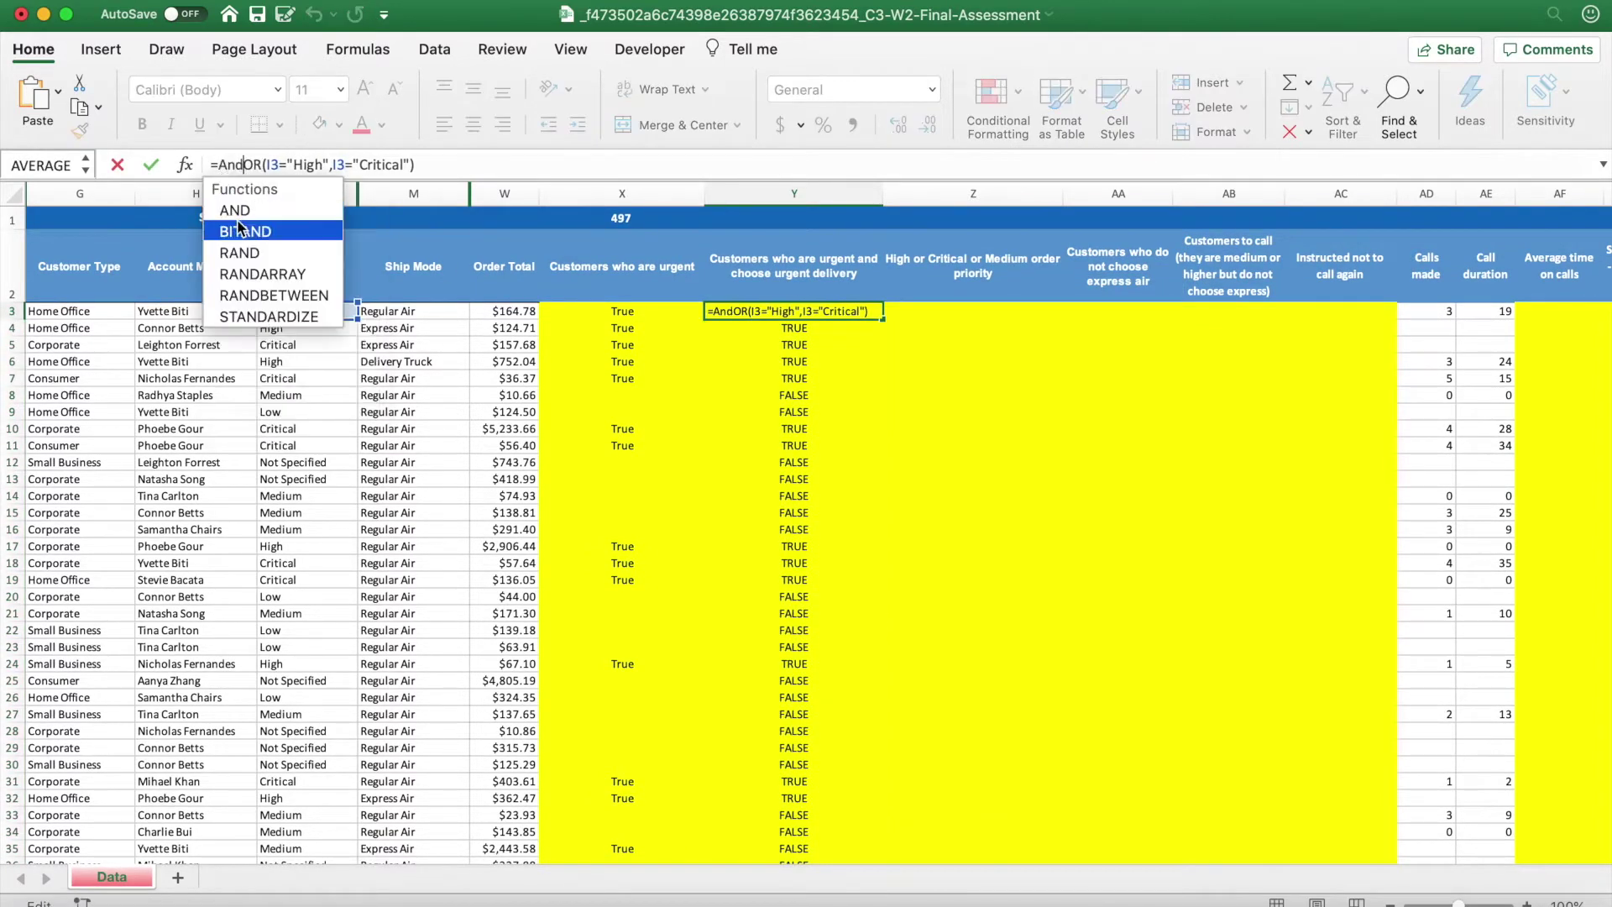
pyautogui.doubleClick(238, 210)
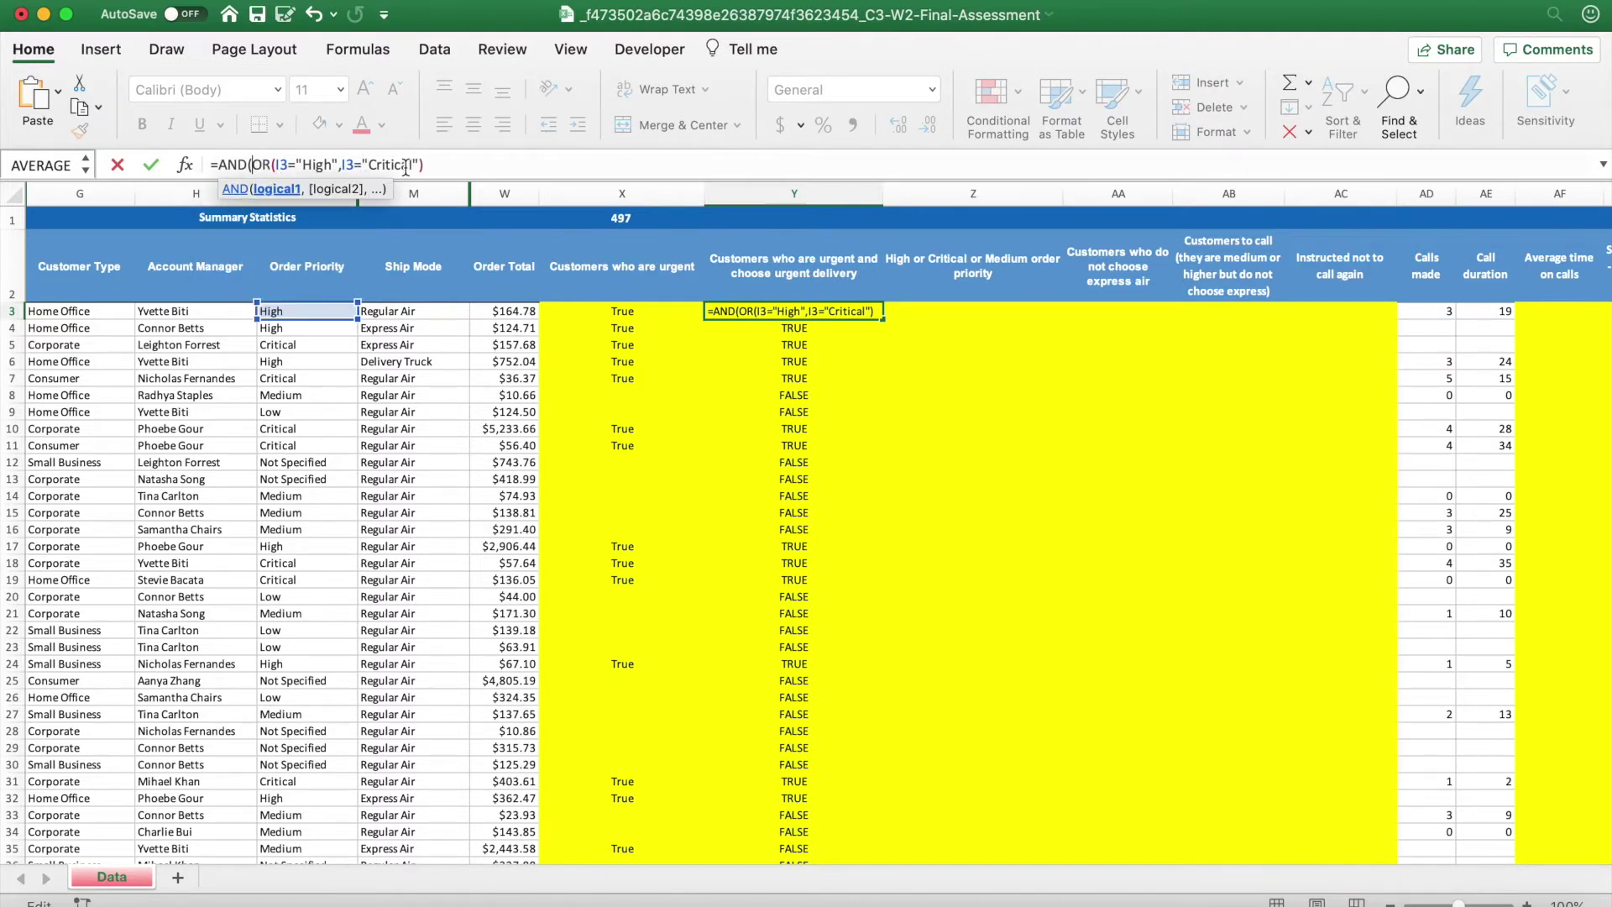
pyautogui.click(454, 167)
pyautogui.write(',')
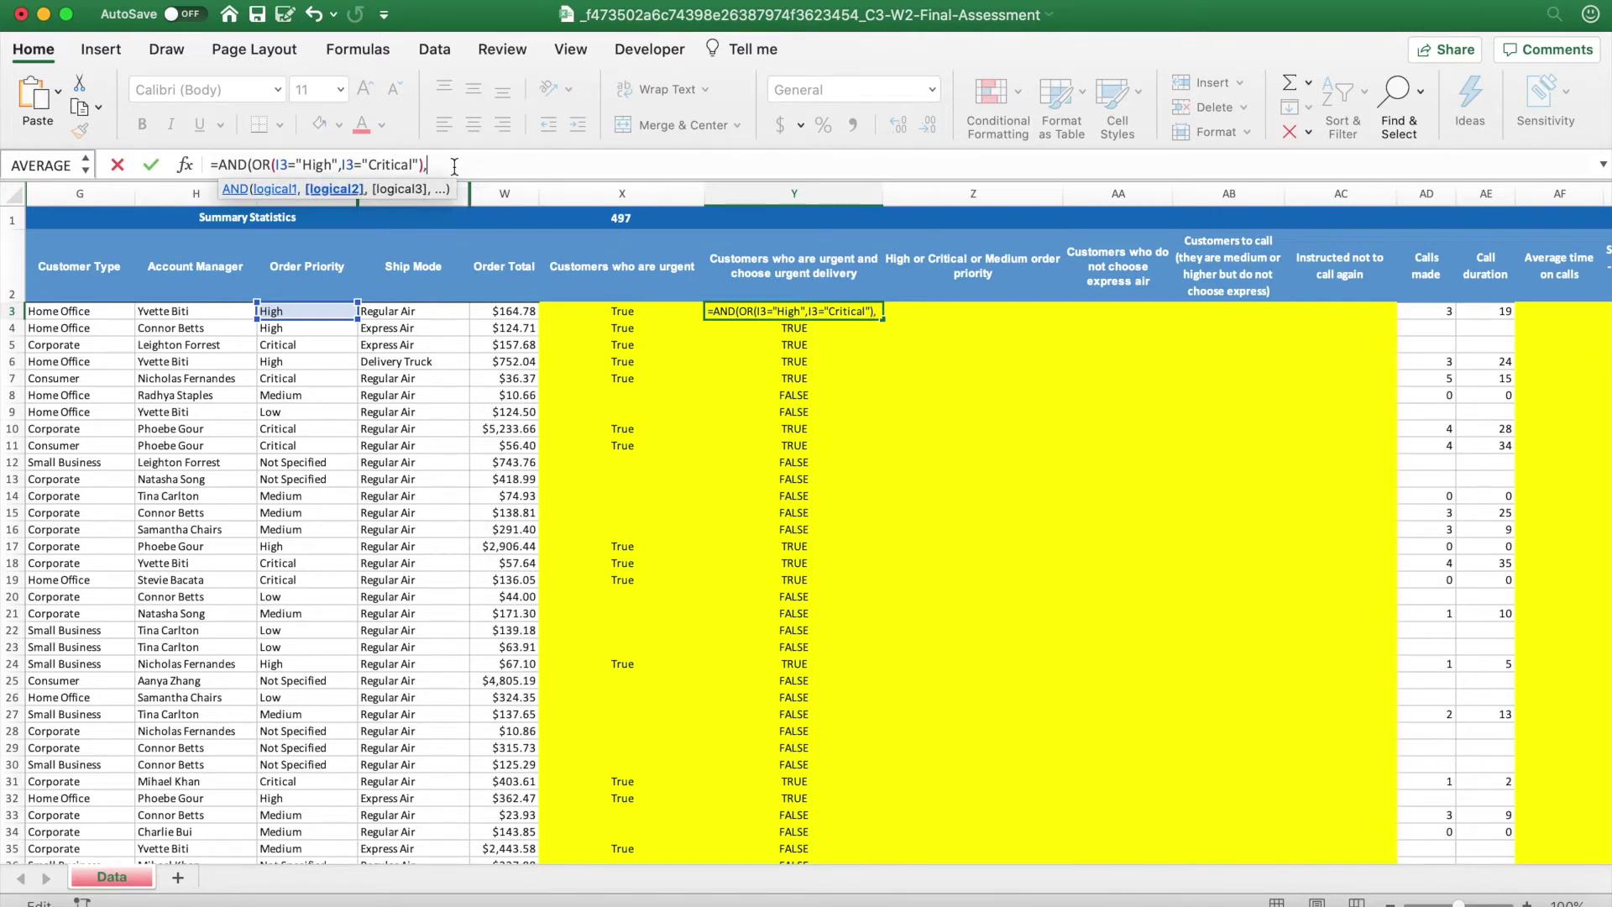
pyautogui.click(416, 311)
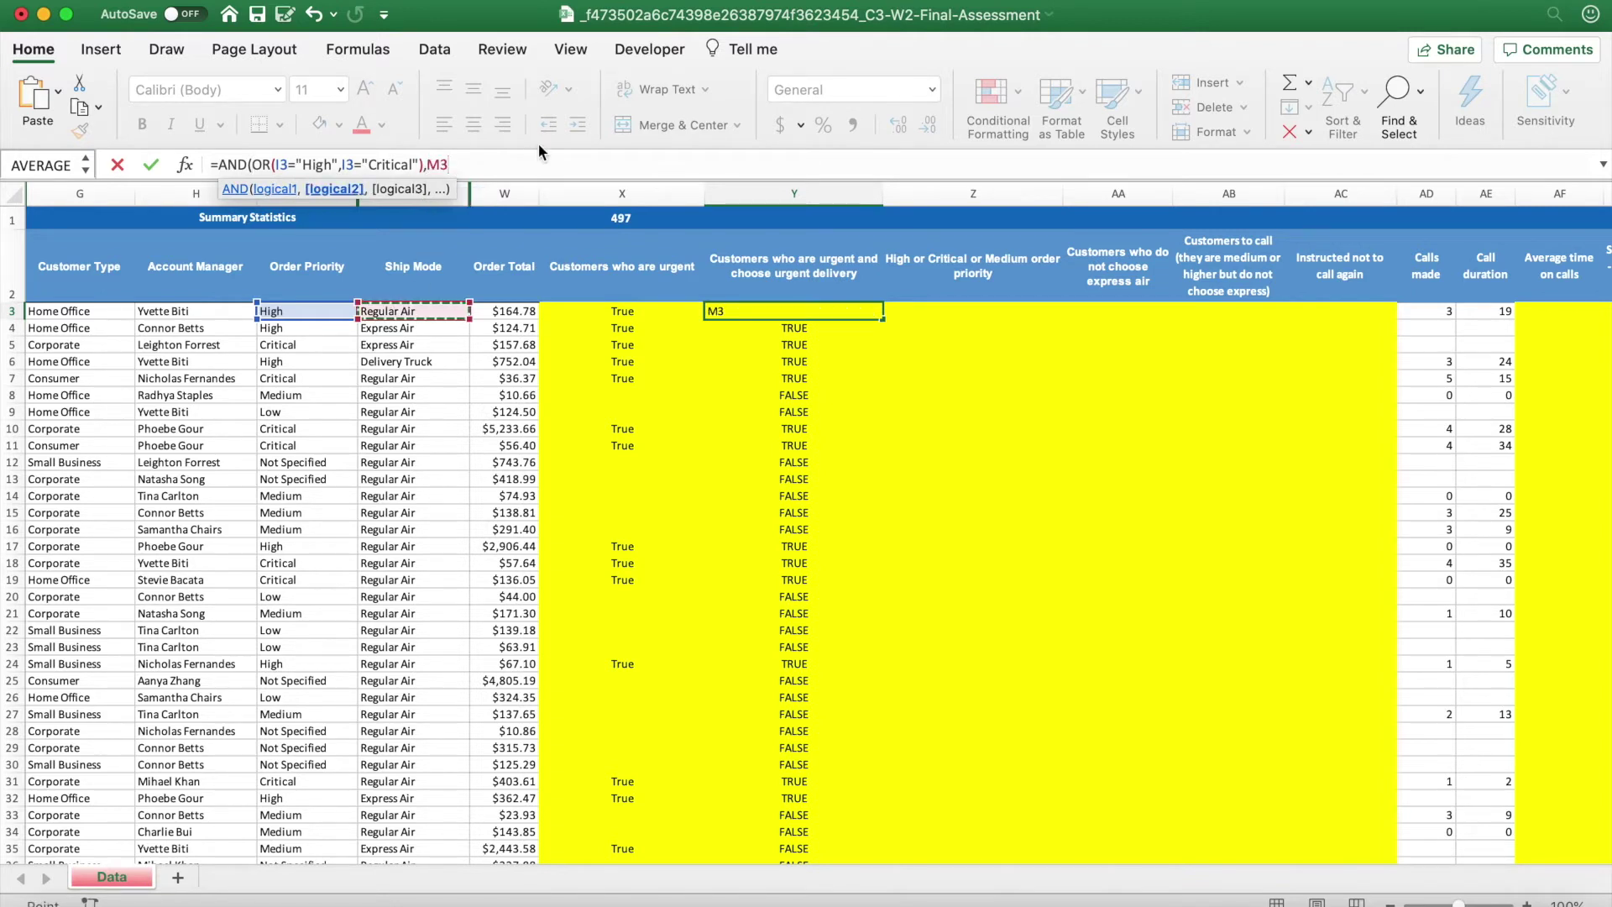
pyautogui.write('="Express Air"')
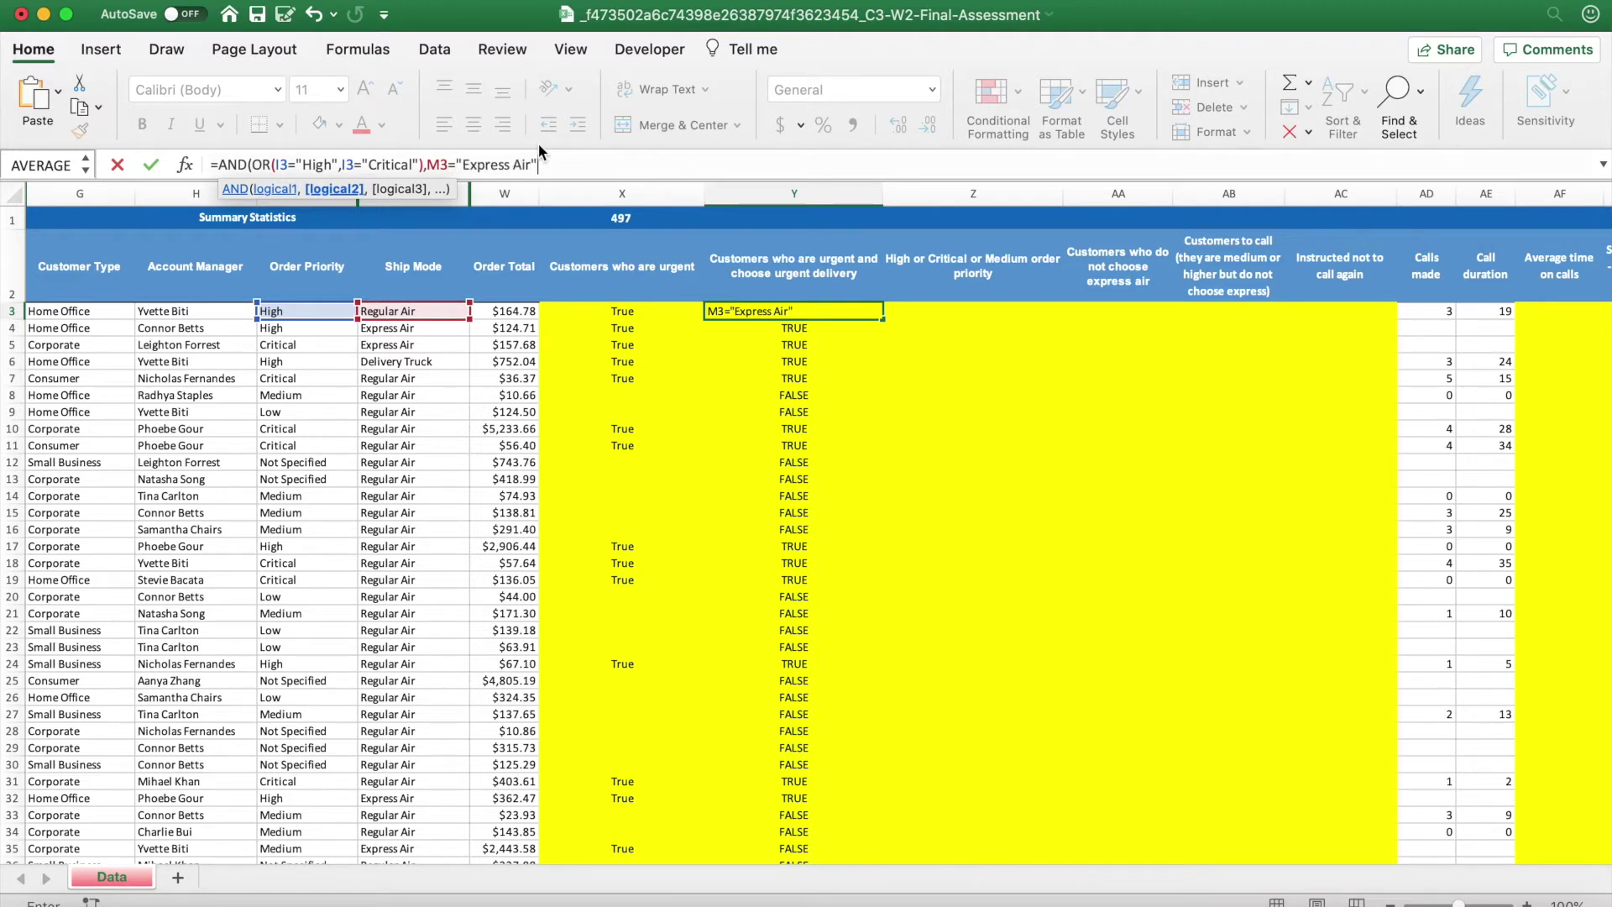
pyautogui.write(')')
pyautogui.press('Return')
pyautogui.press('Up')
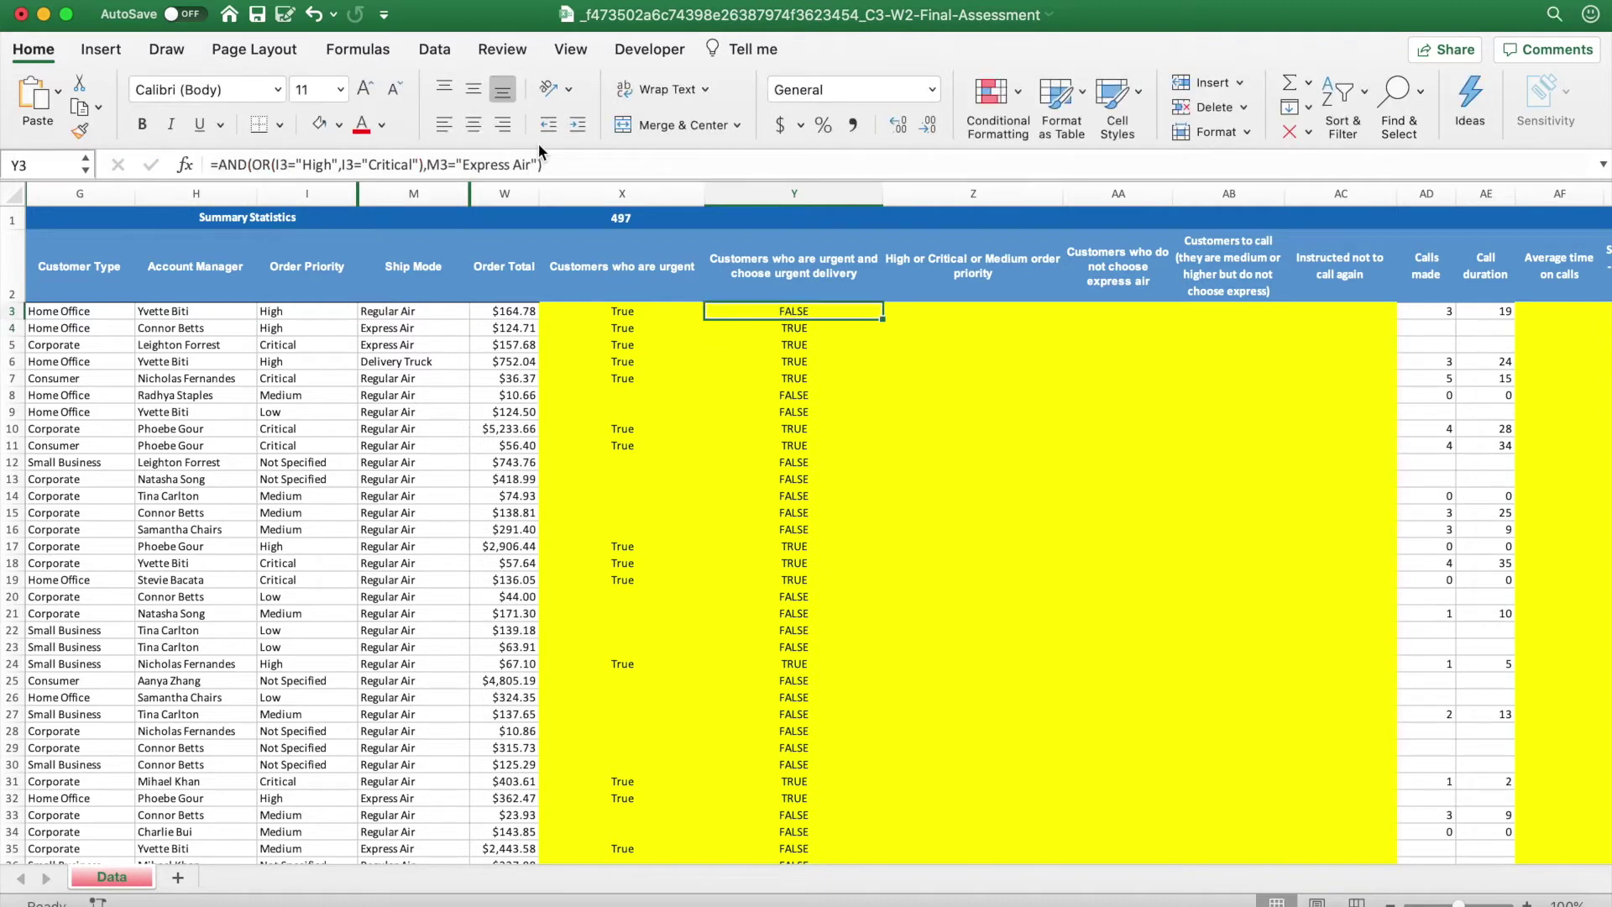
pyautogui.doubleClick(881, 321)
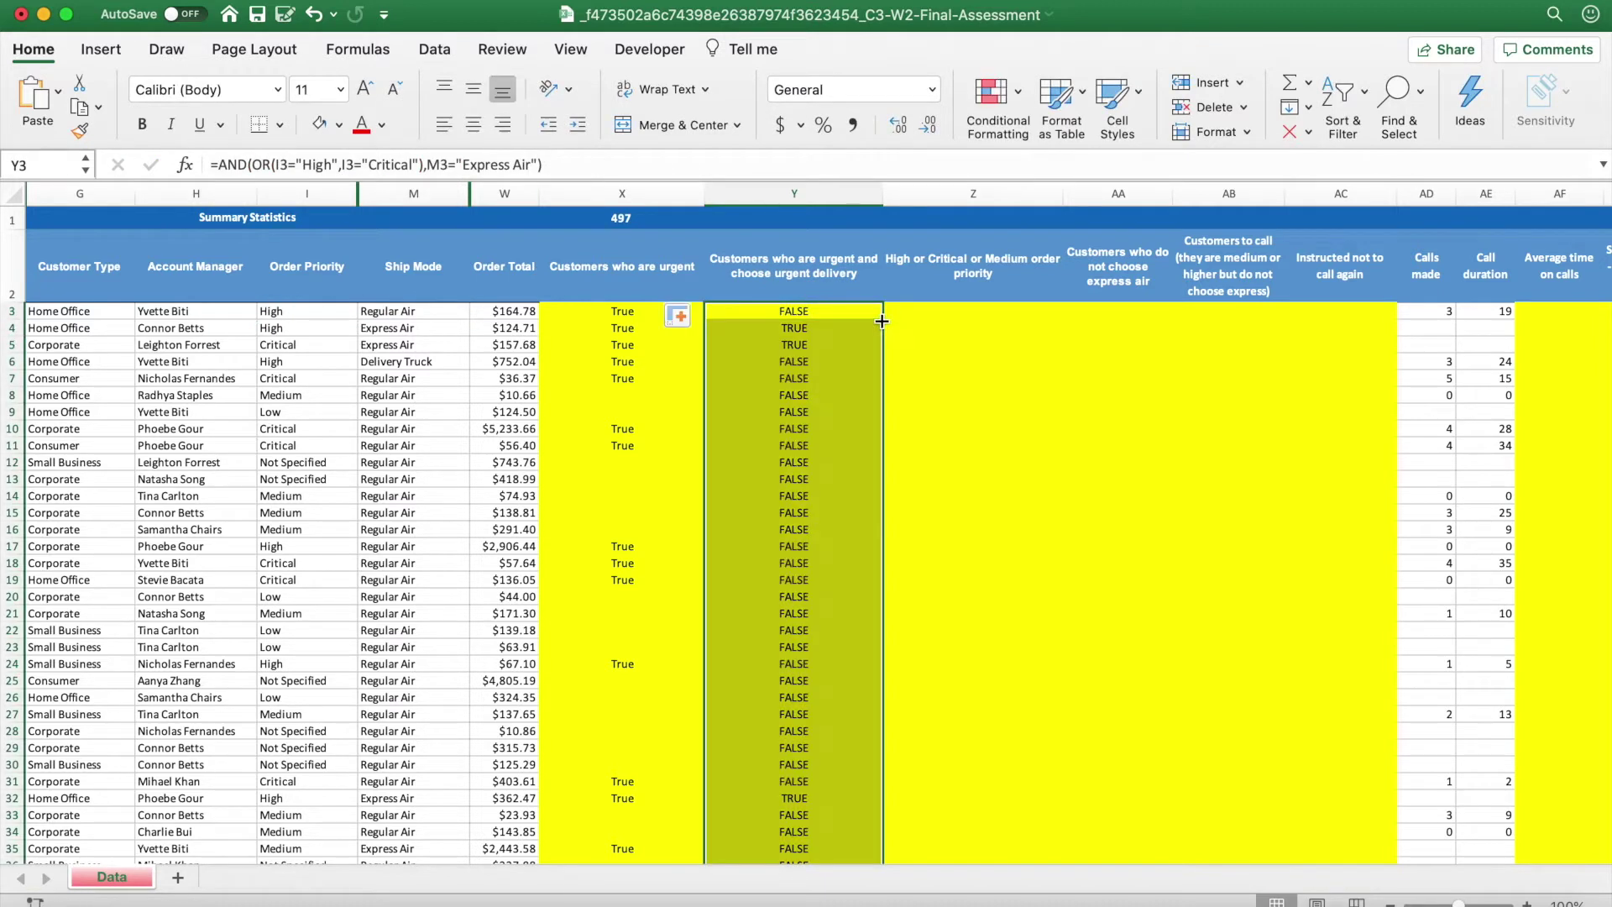
# Nest Y3's AND formula in an IF that returns "True" or an empty string, and fill it down column Y.
pyautogui.click(792, 313)
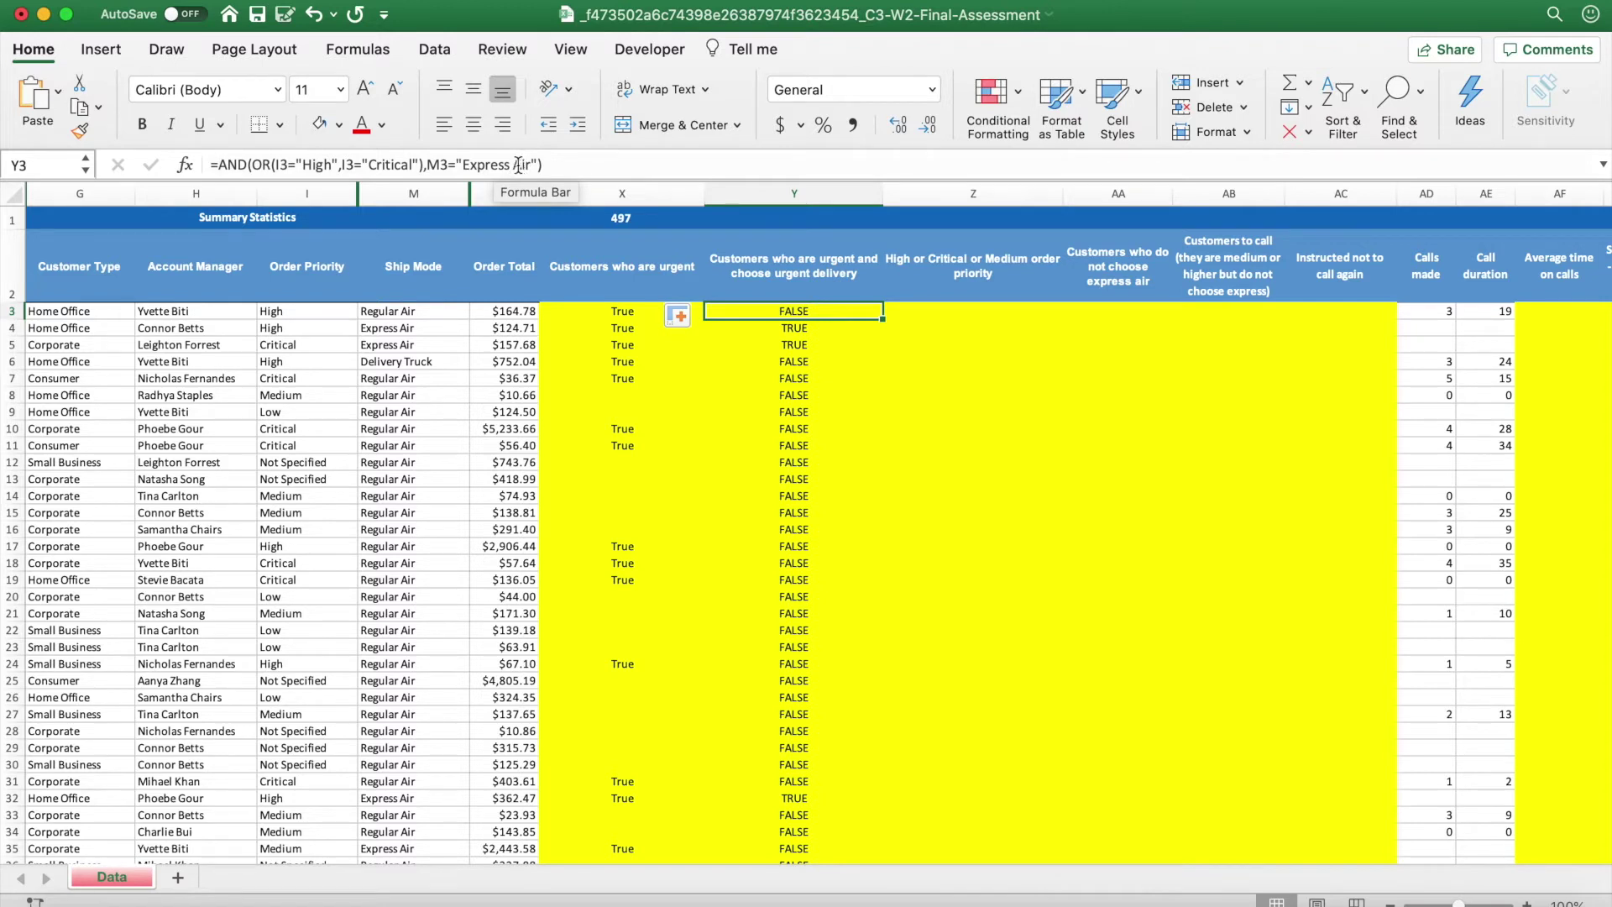
pyautogui.click(220, 166)
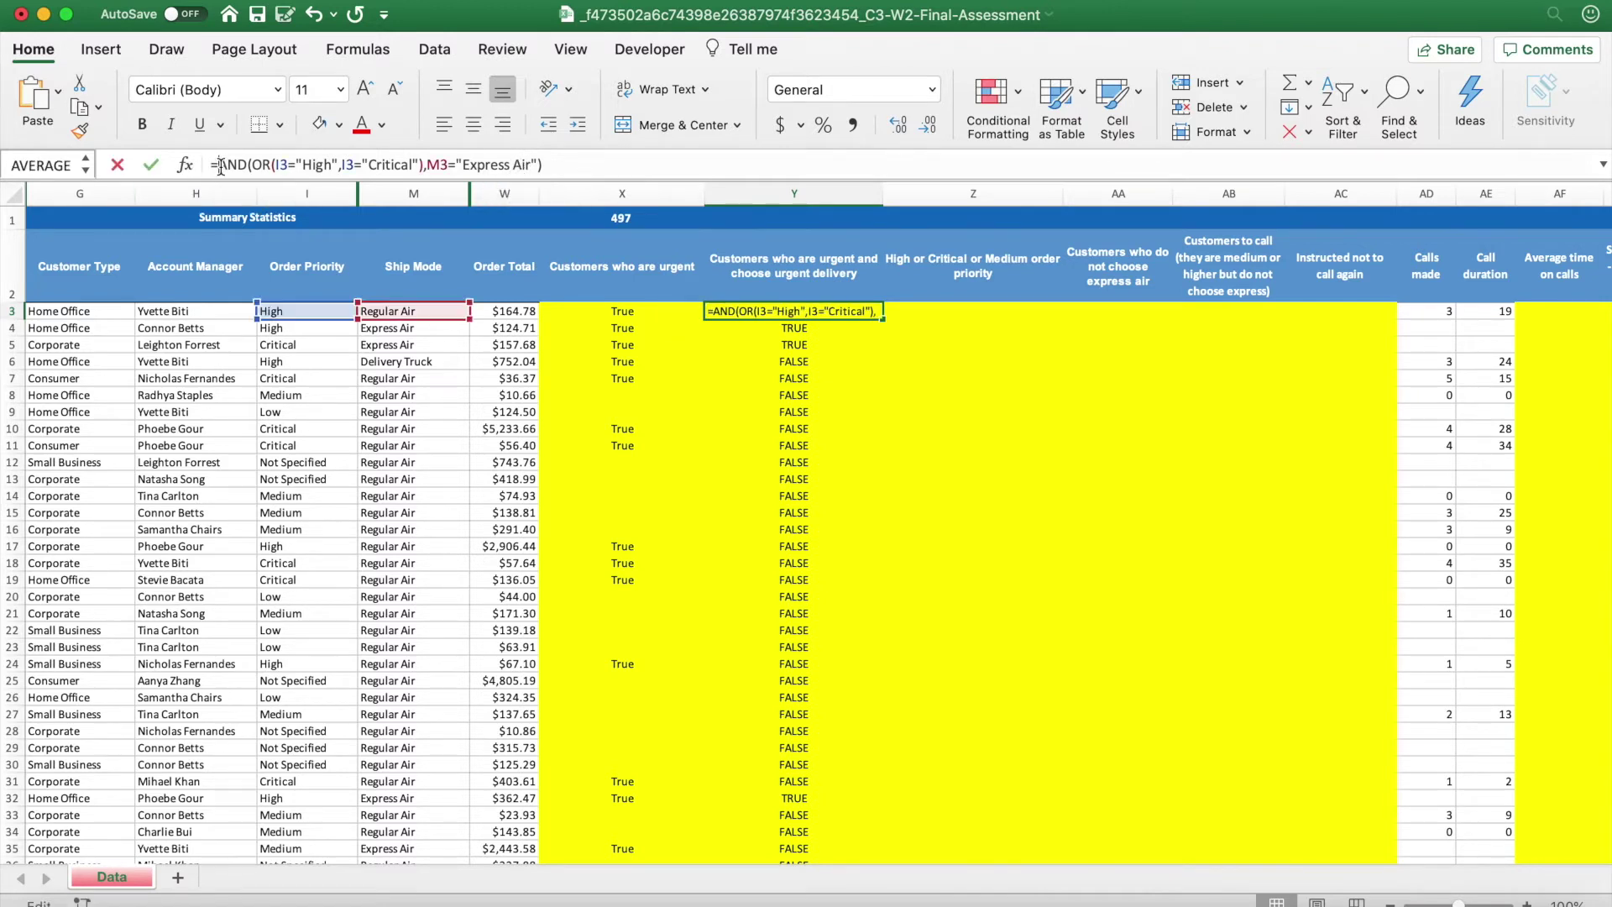
pyautogui.write('If')
pyautogui.doubleClick(226, 211)
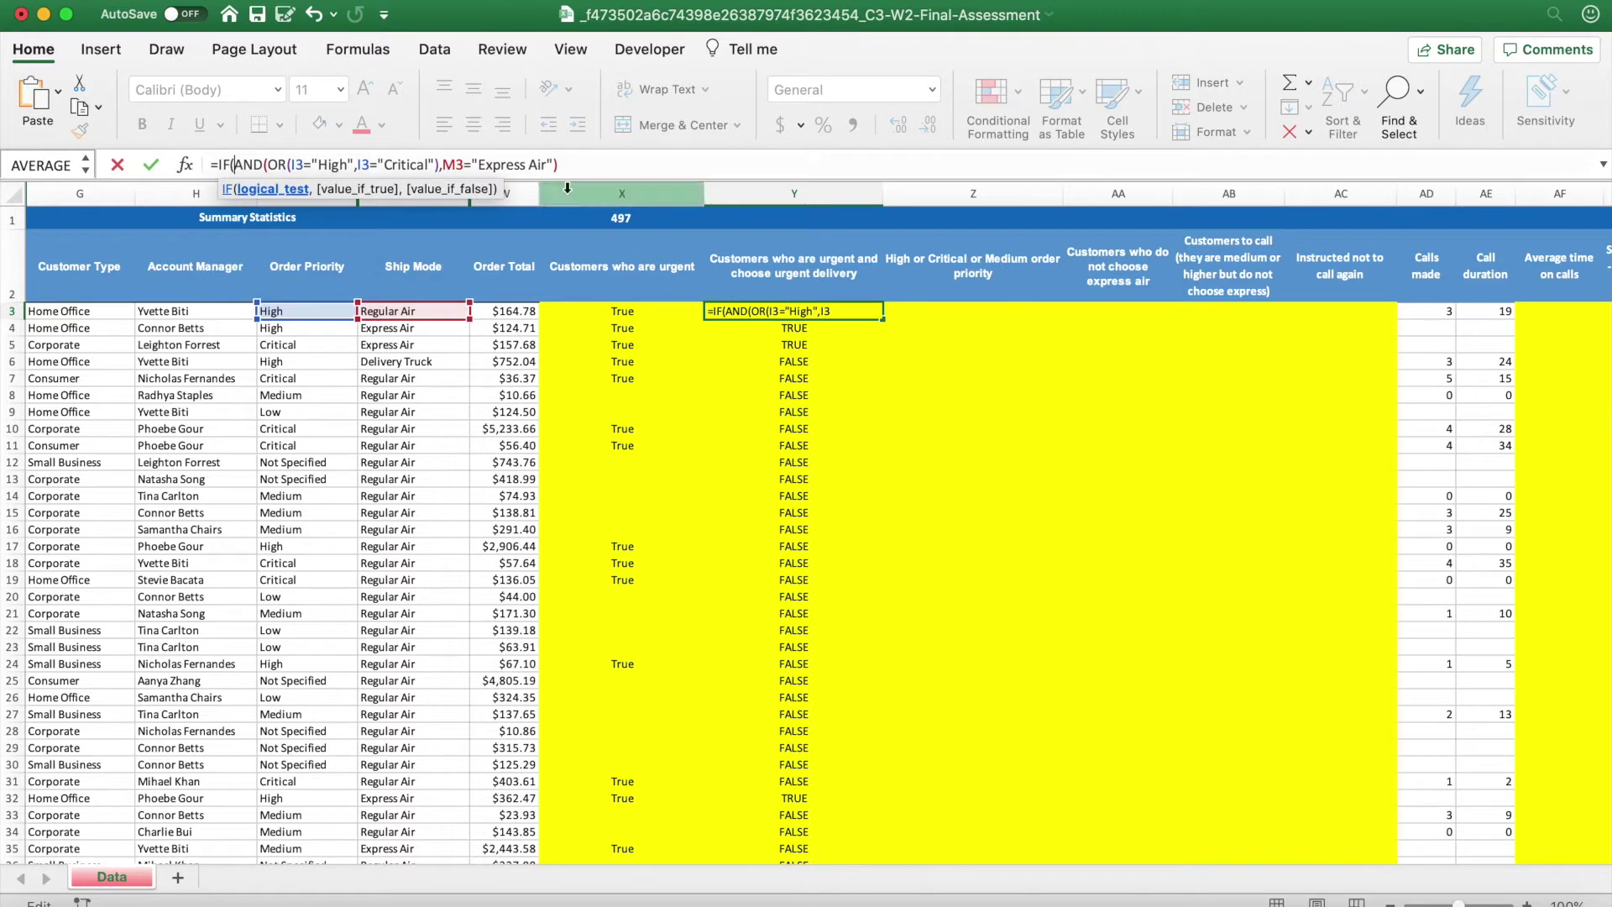
pyautogui.press('End')
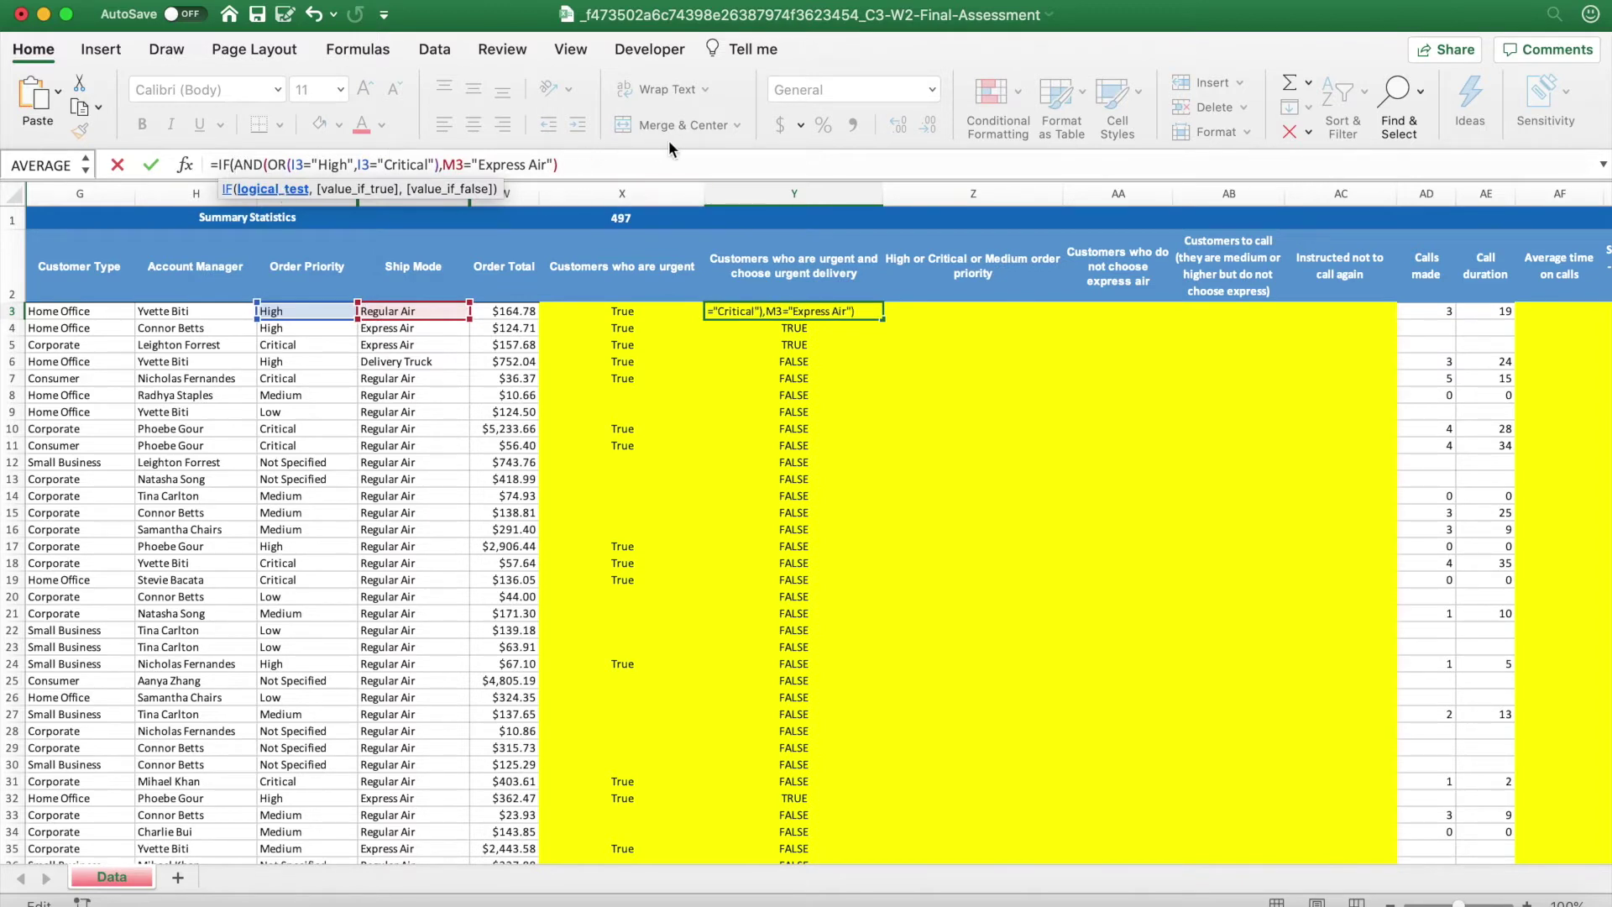
pyautogui.write(',"')
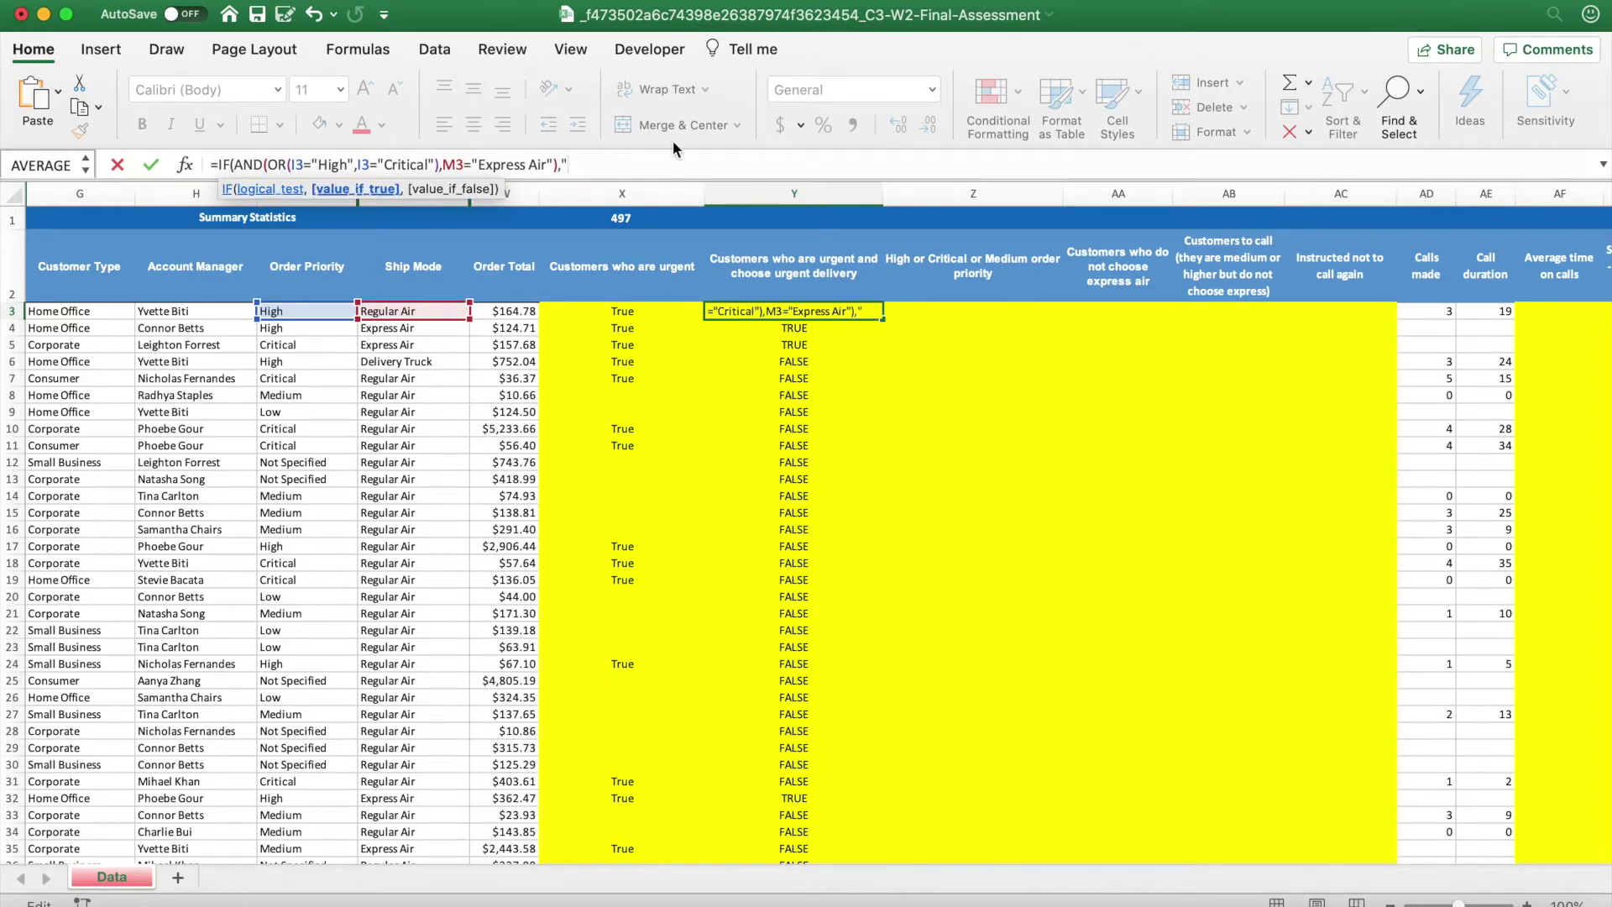
pyautogui.write('True","")')
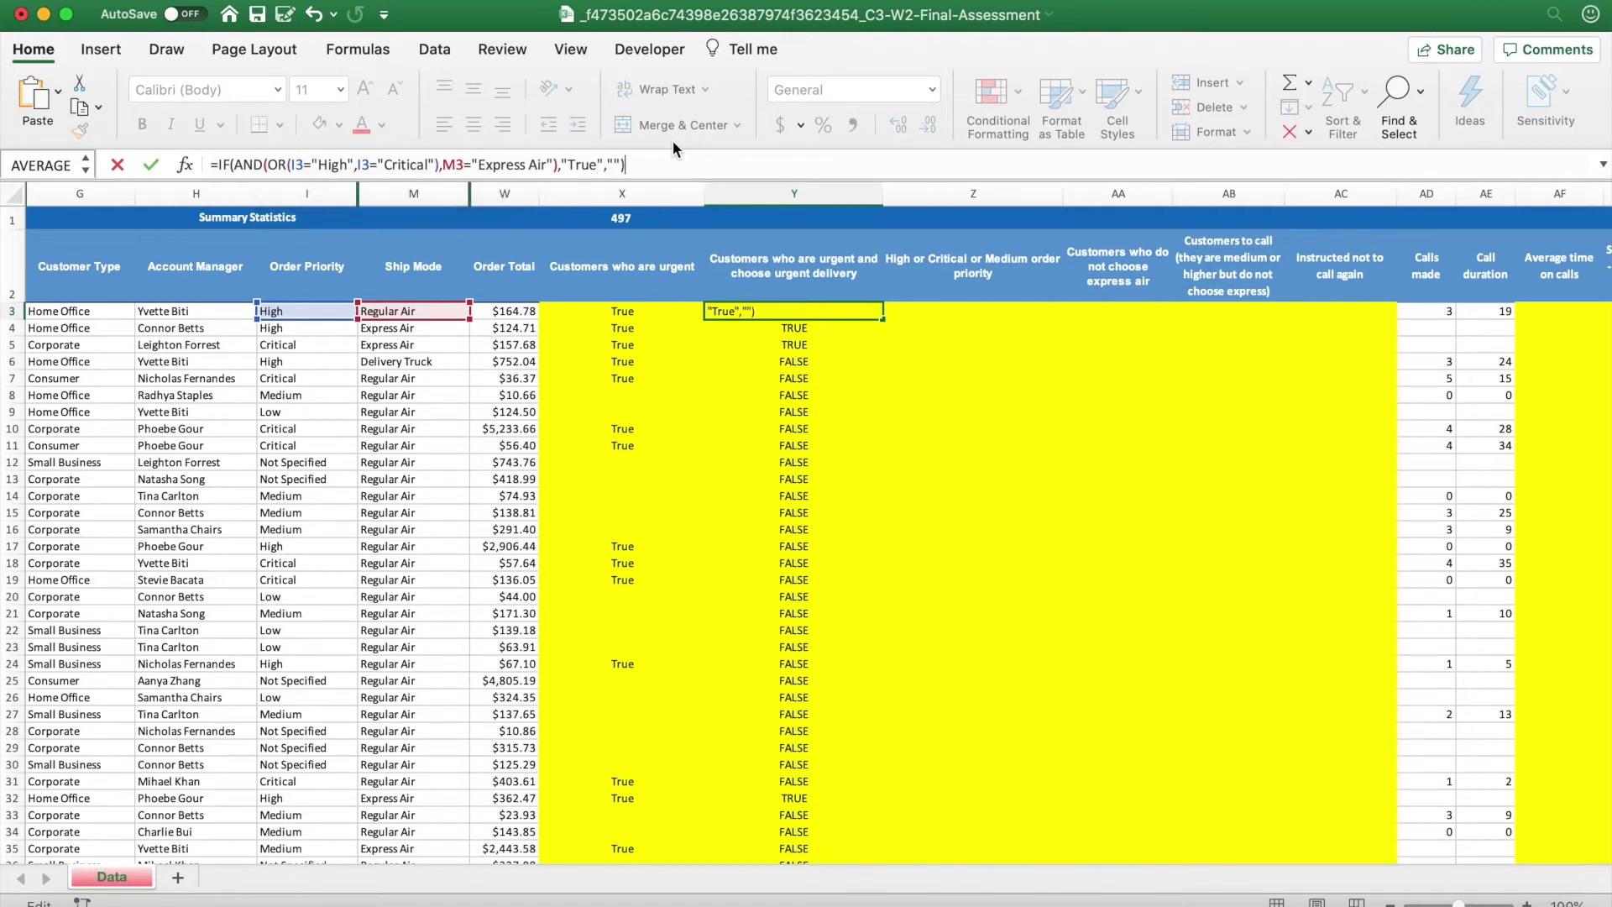
pyautogui.hotkey('ctrl', 'Return')
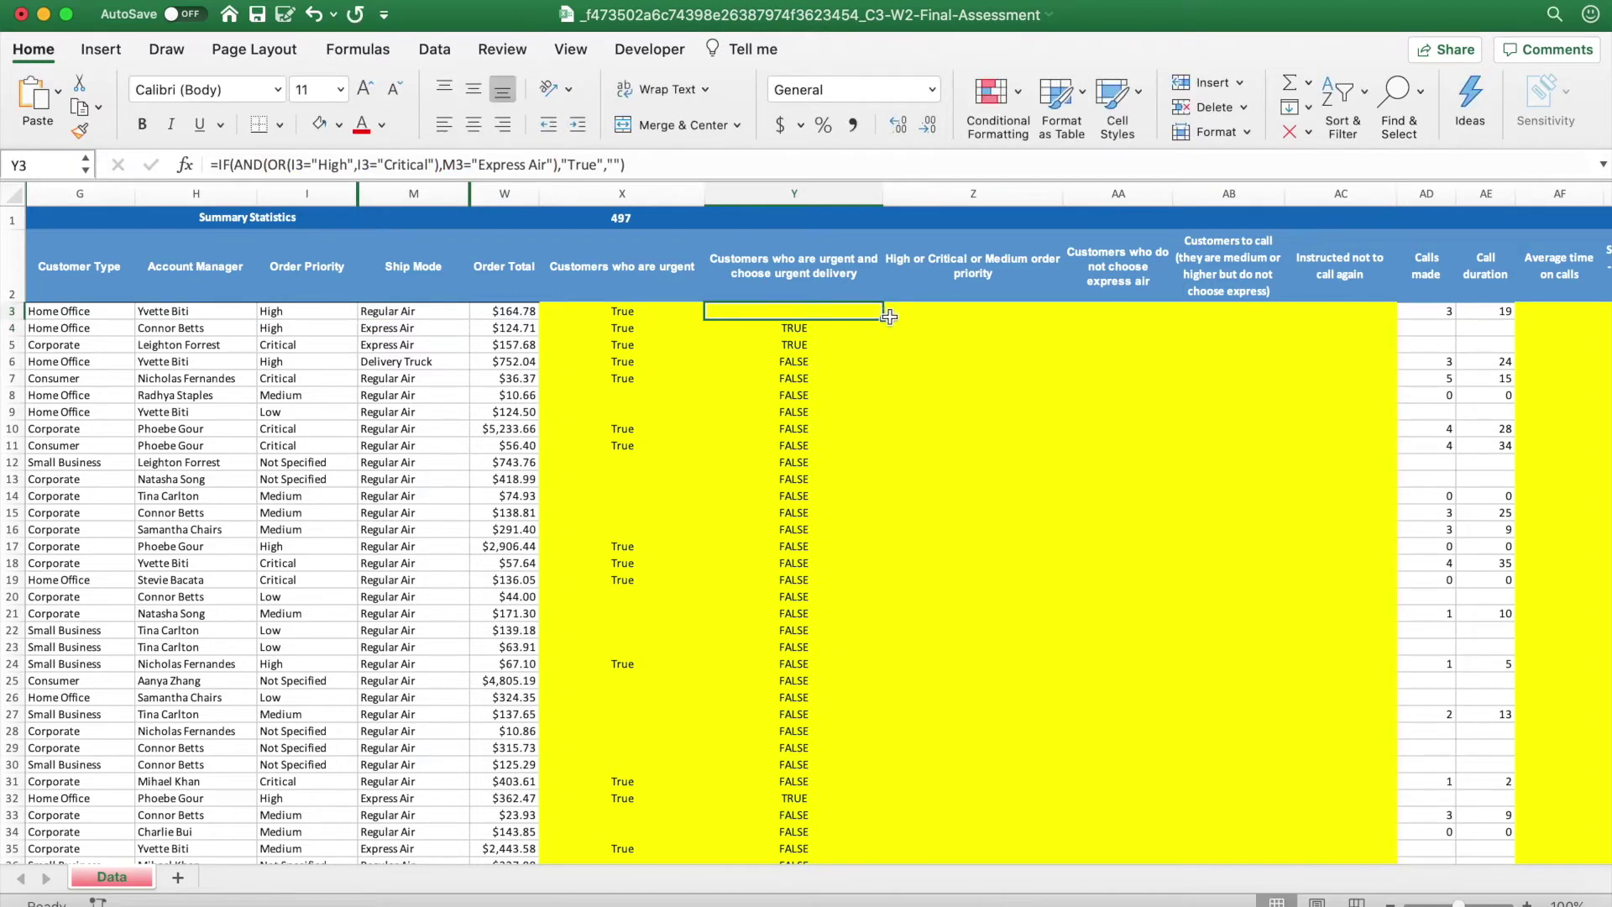
pyautogui.doubleClick(888, 316)
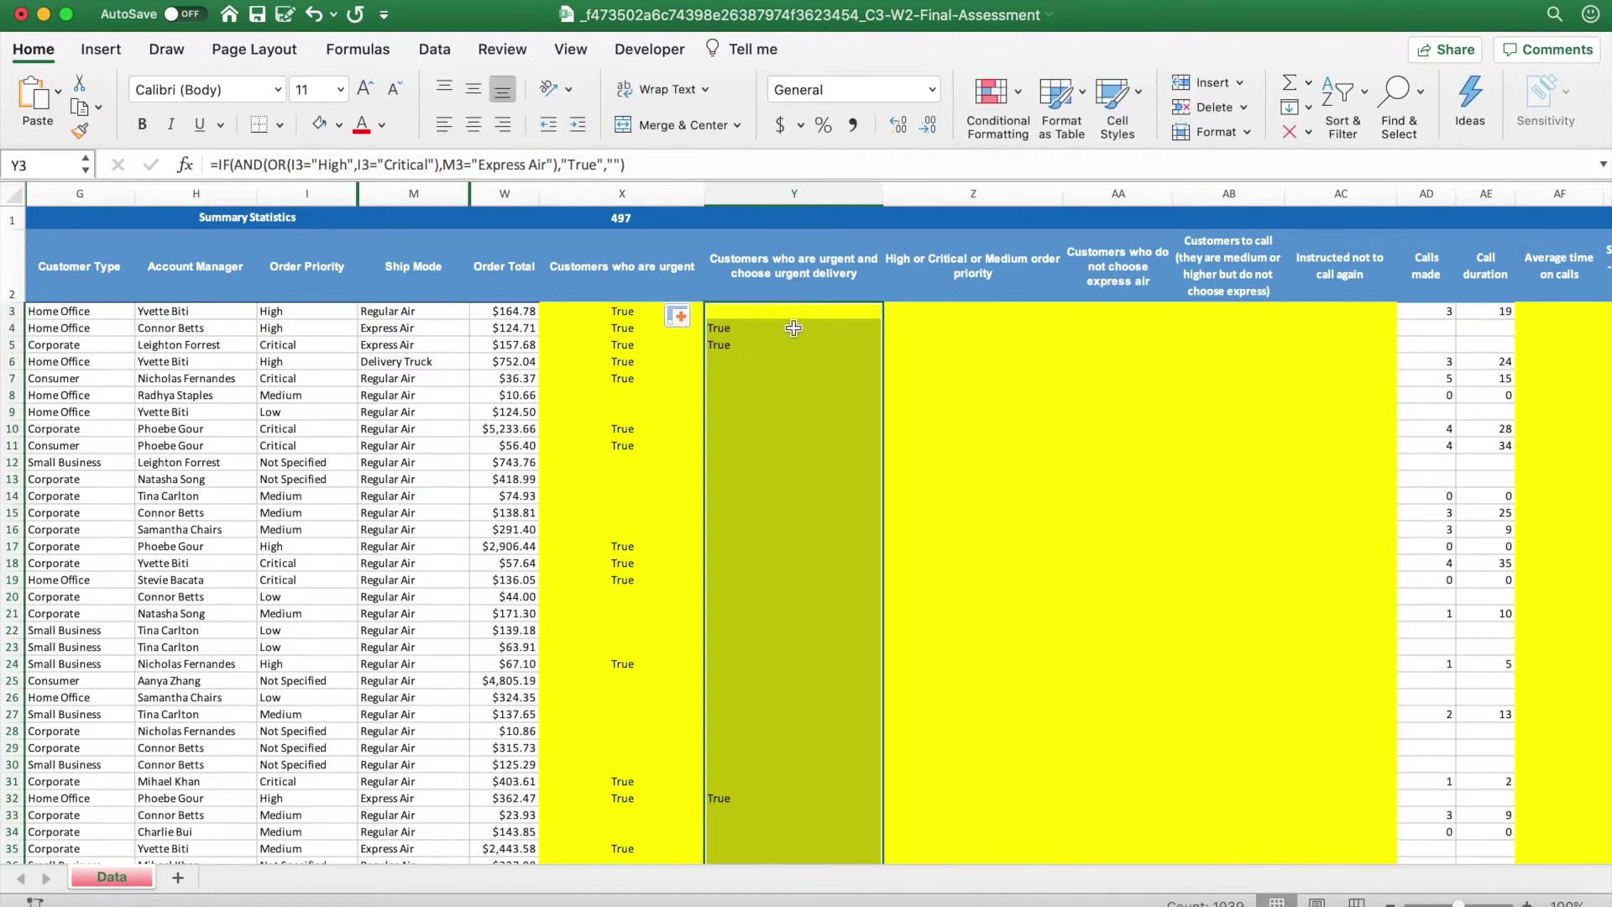
# Check the column Y results in rows 4 to 6 against each order's priority and ship mode.
pyautogui.click(778, 327)
pyautogui.press('Down')
pyautogui.press('Down')
pyautogui.press('Down')
pyautogui.click(777, 327)
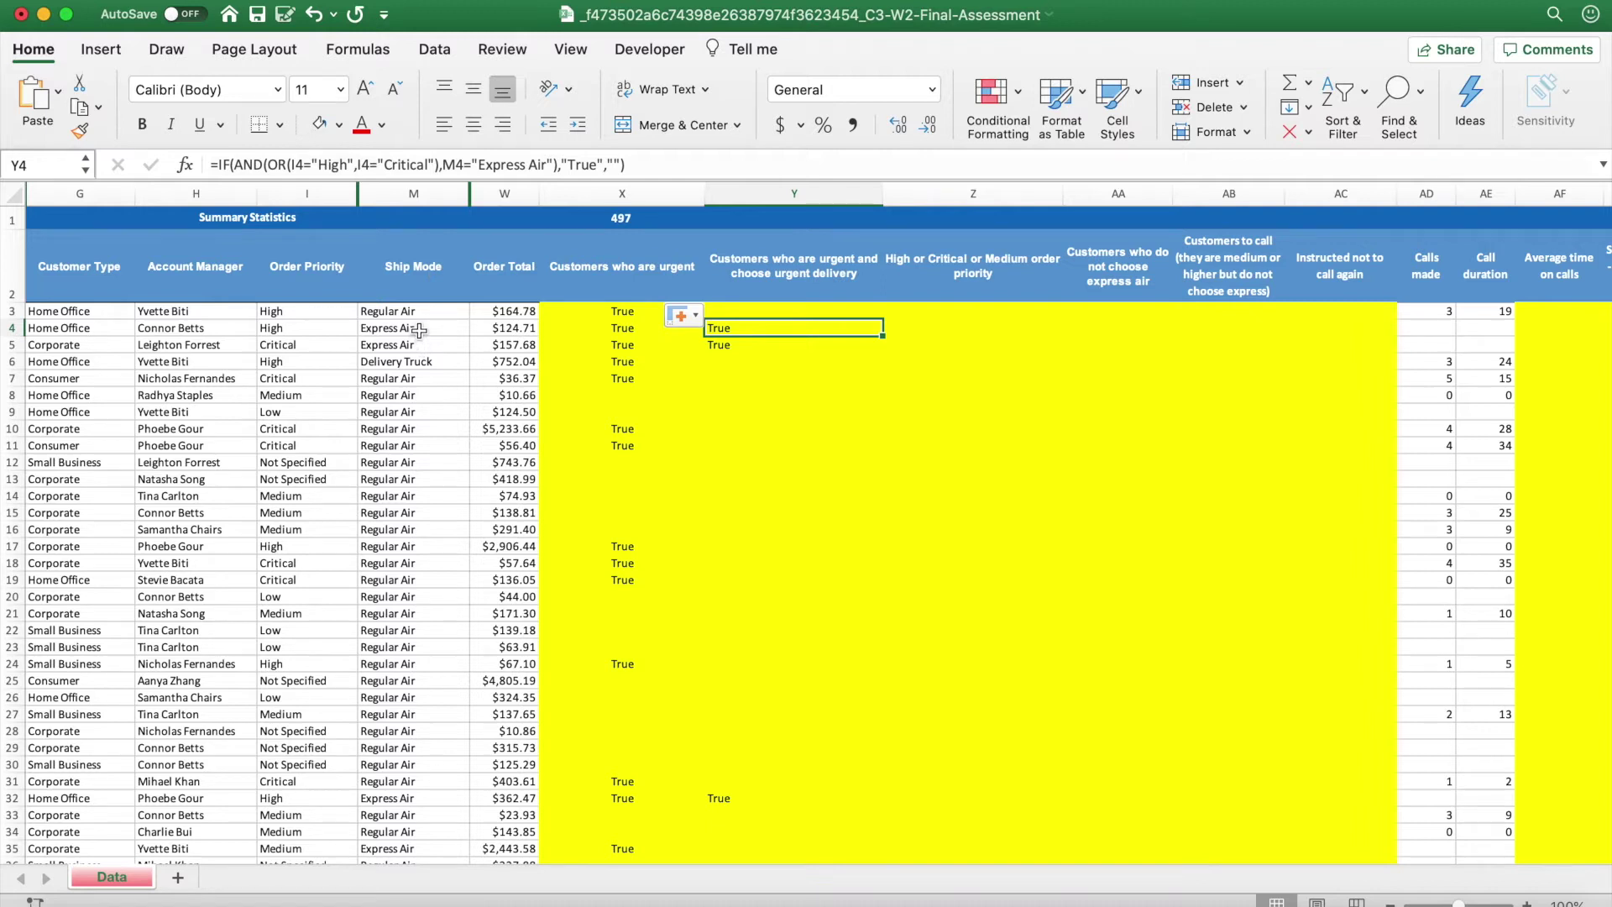
pyautogui.press('Down')
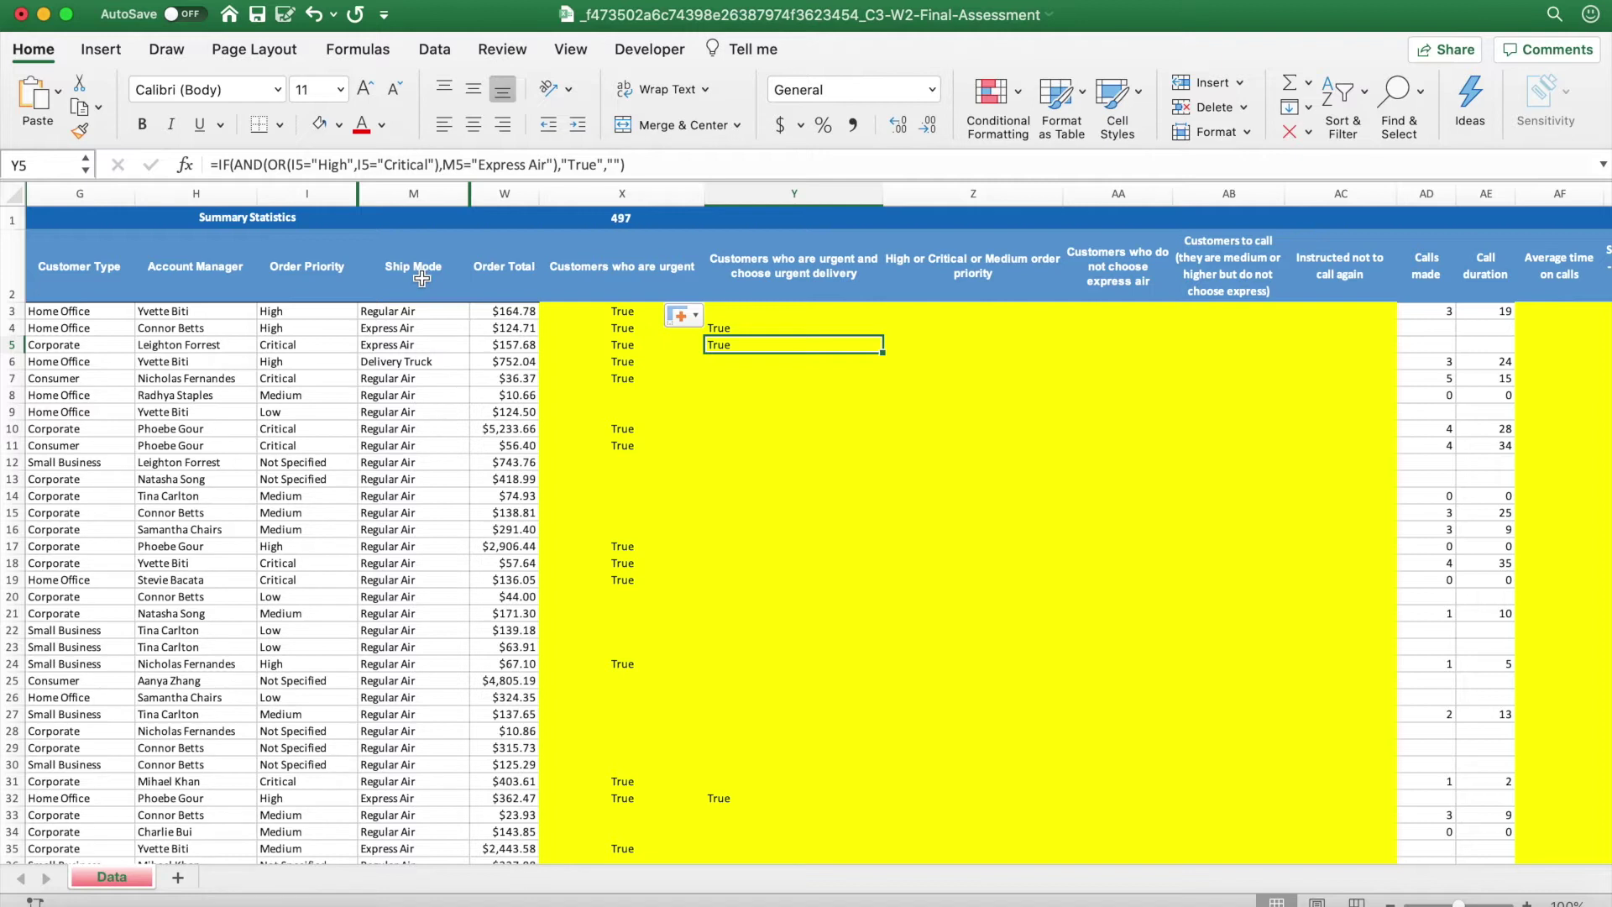
pyautogui.press('Down')
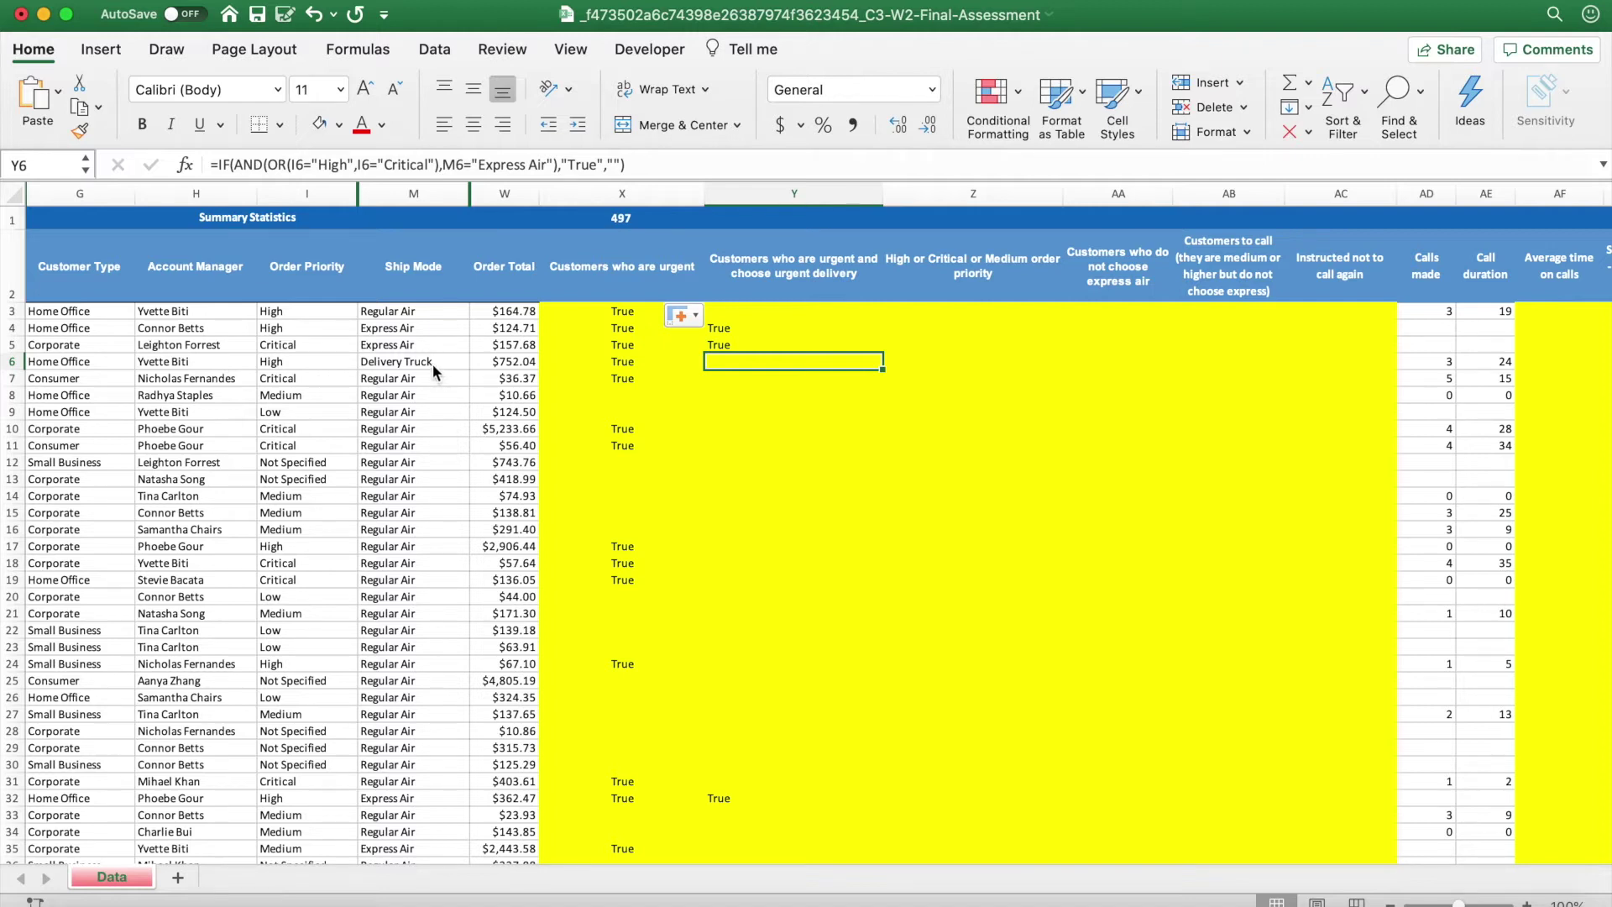
pyautogui.press('Up')
pyautogui.press('Up')
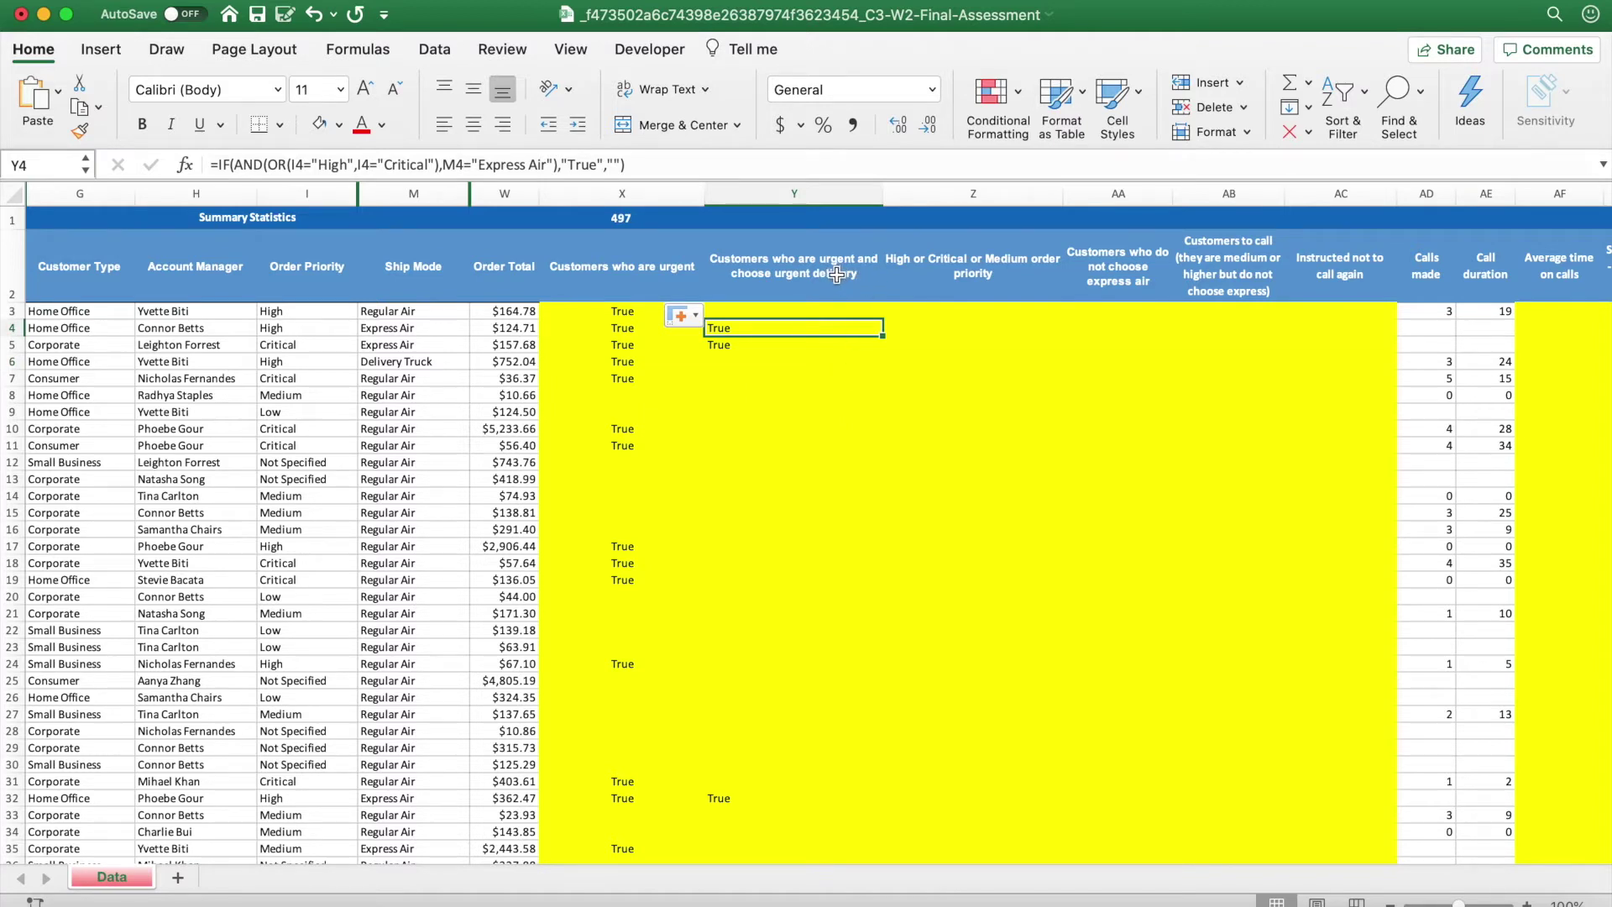
# Enter a COUNTIF formula in Y1 that counts "*True*" over the range Y3:Y1041.
pyautogui.click(809, 220)
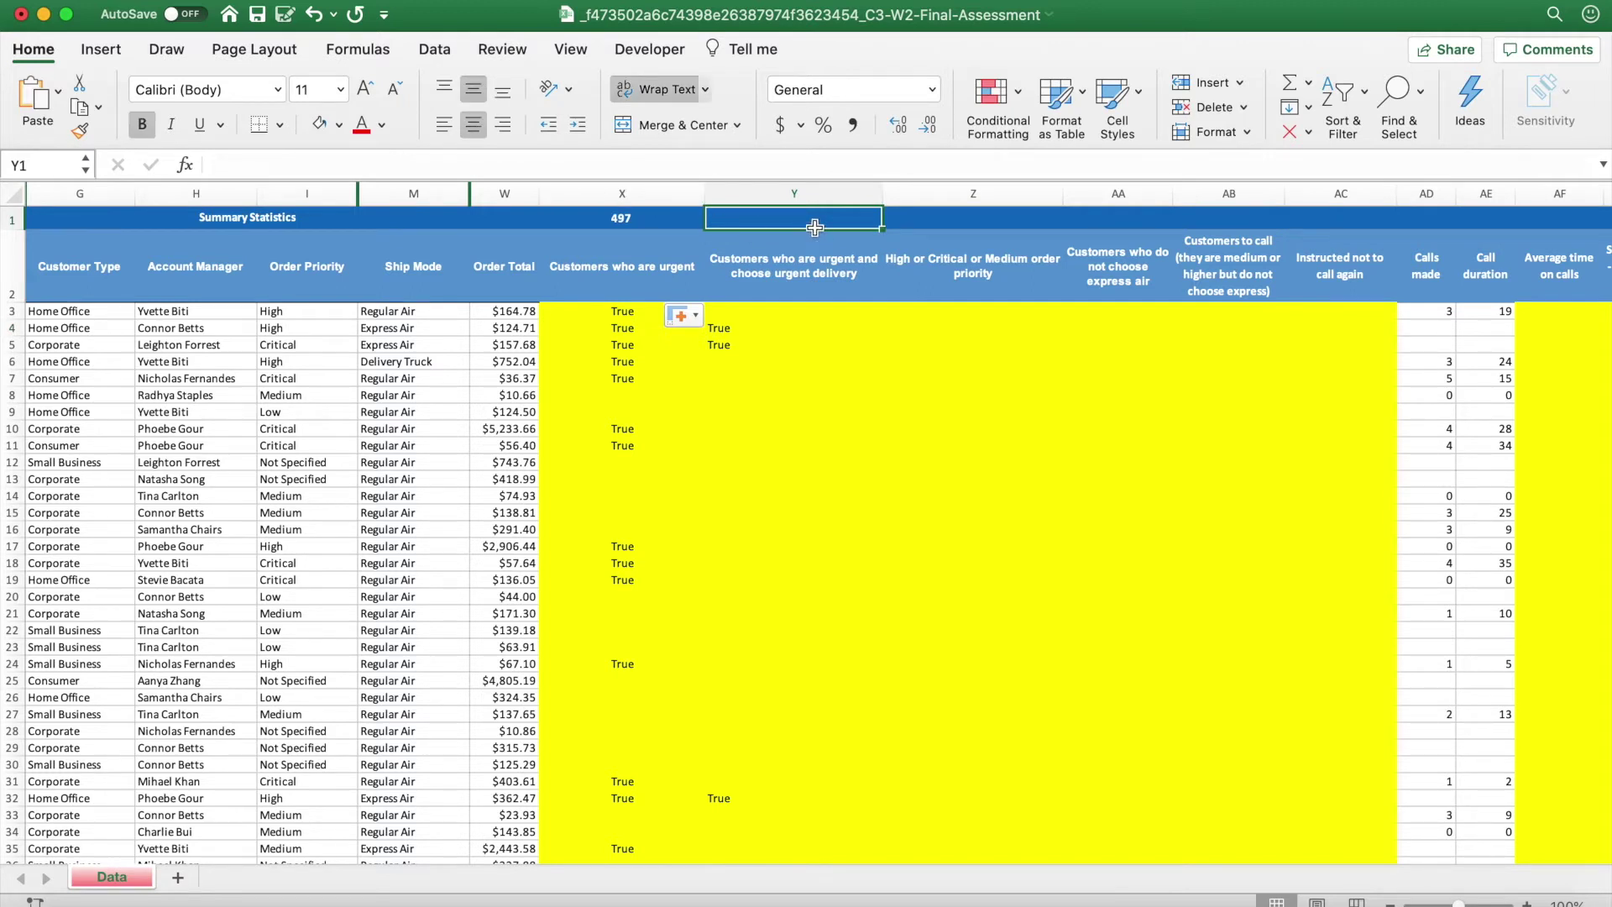
pyautogui.write('=Cou')
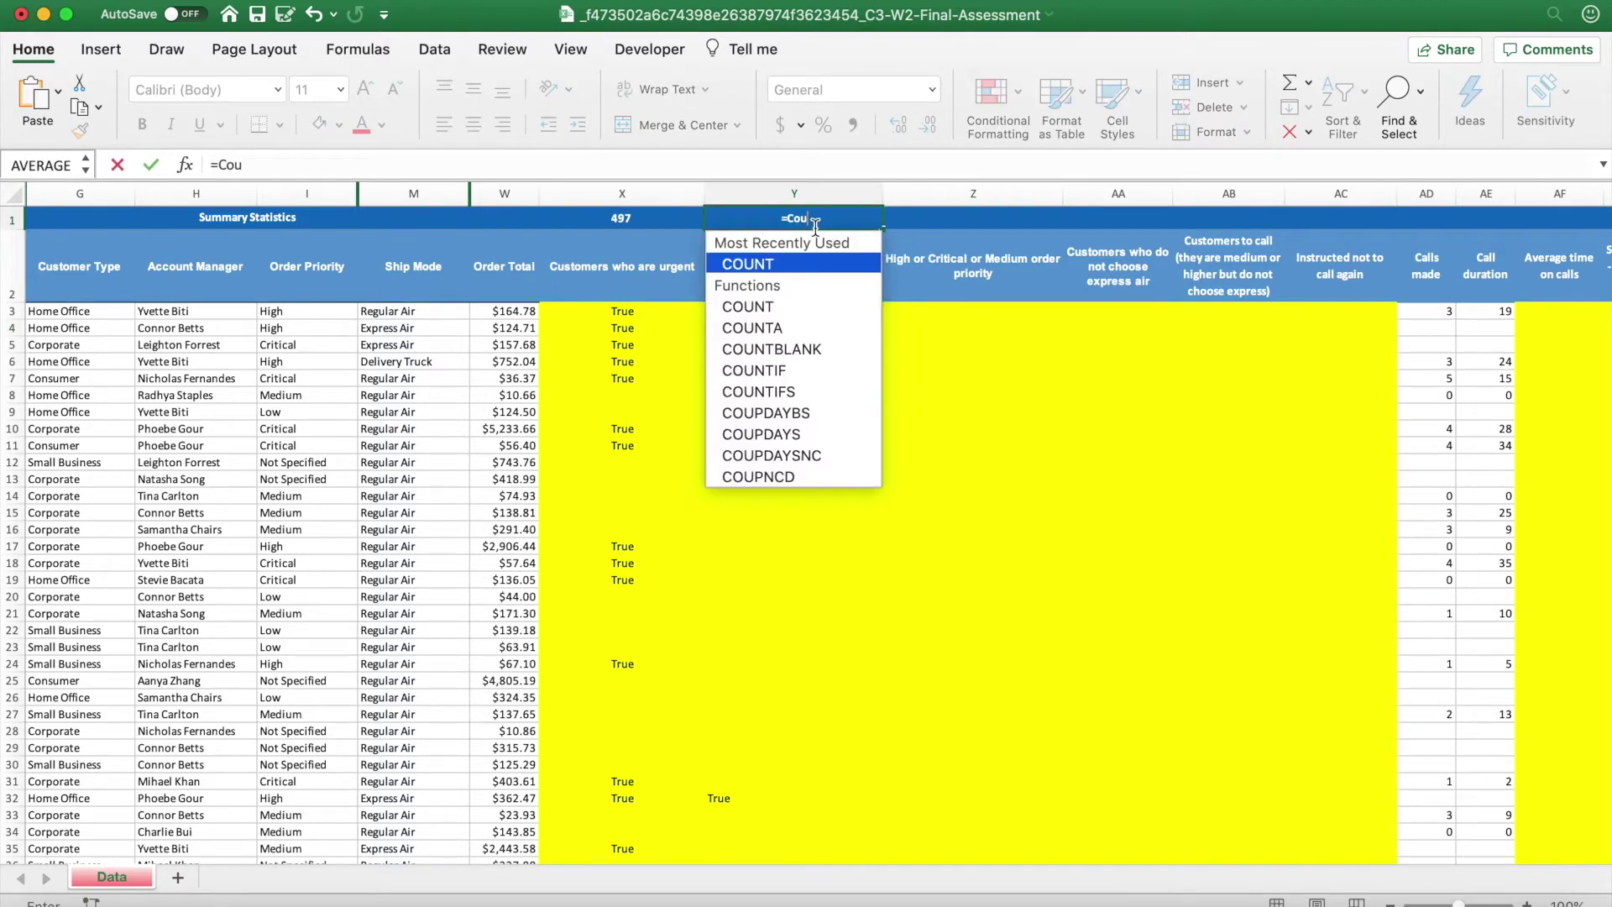
pyautogui.write('ntif')
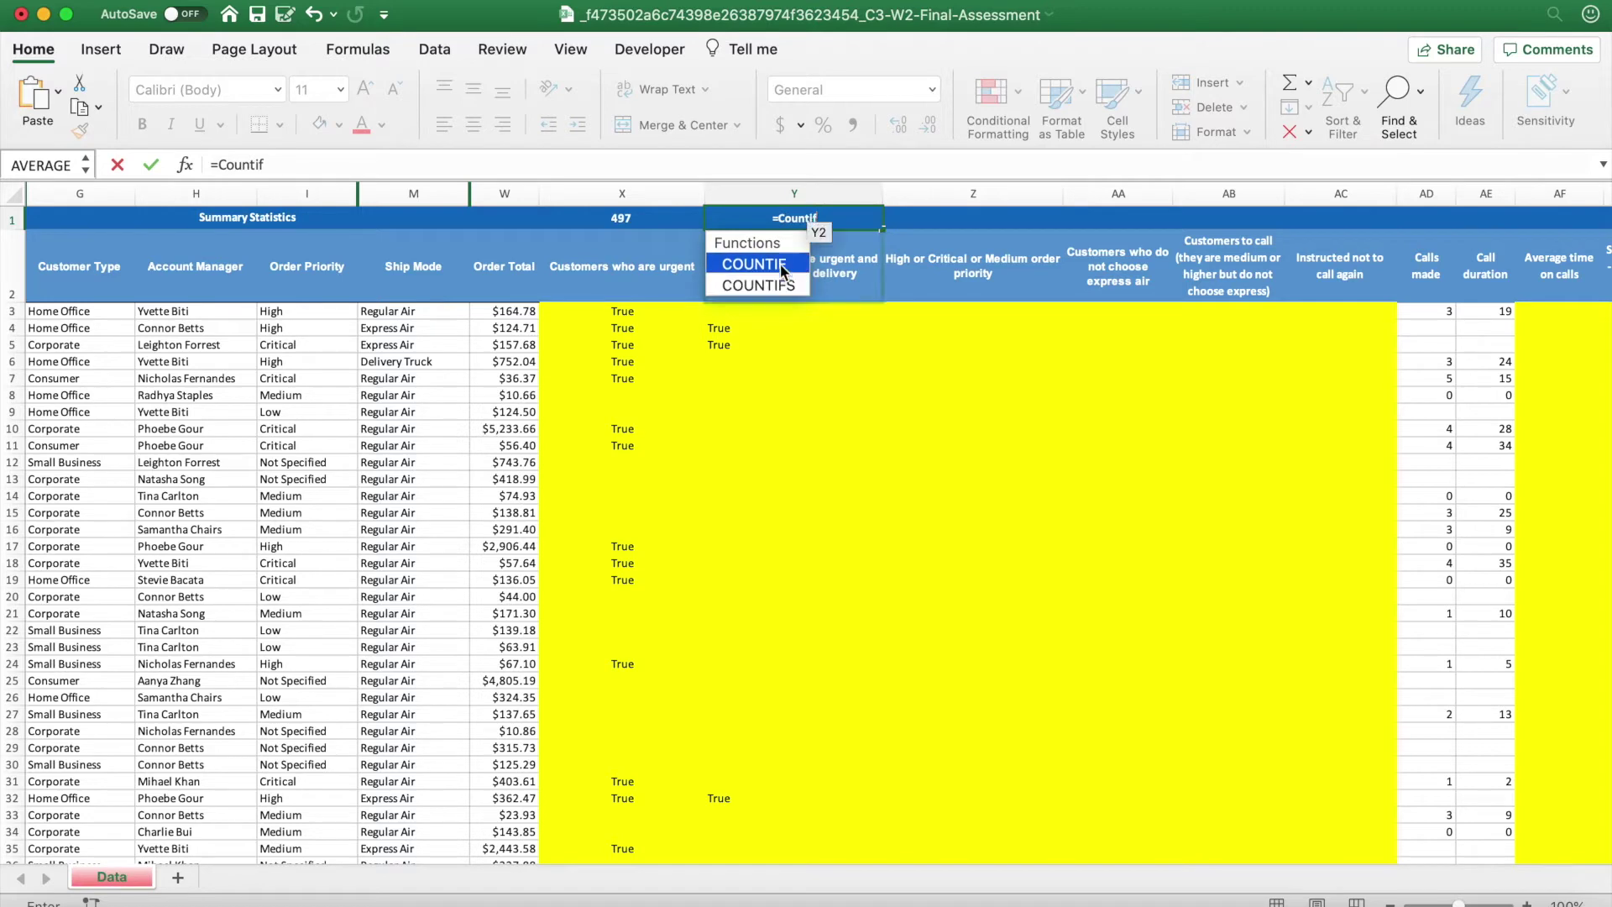
pyautogui.doubleClick(779, 262)
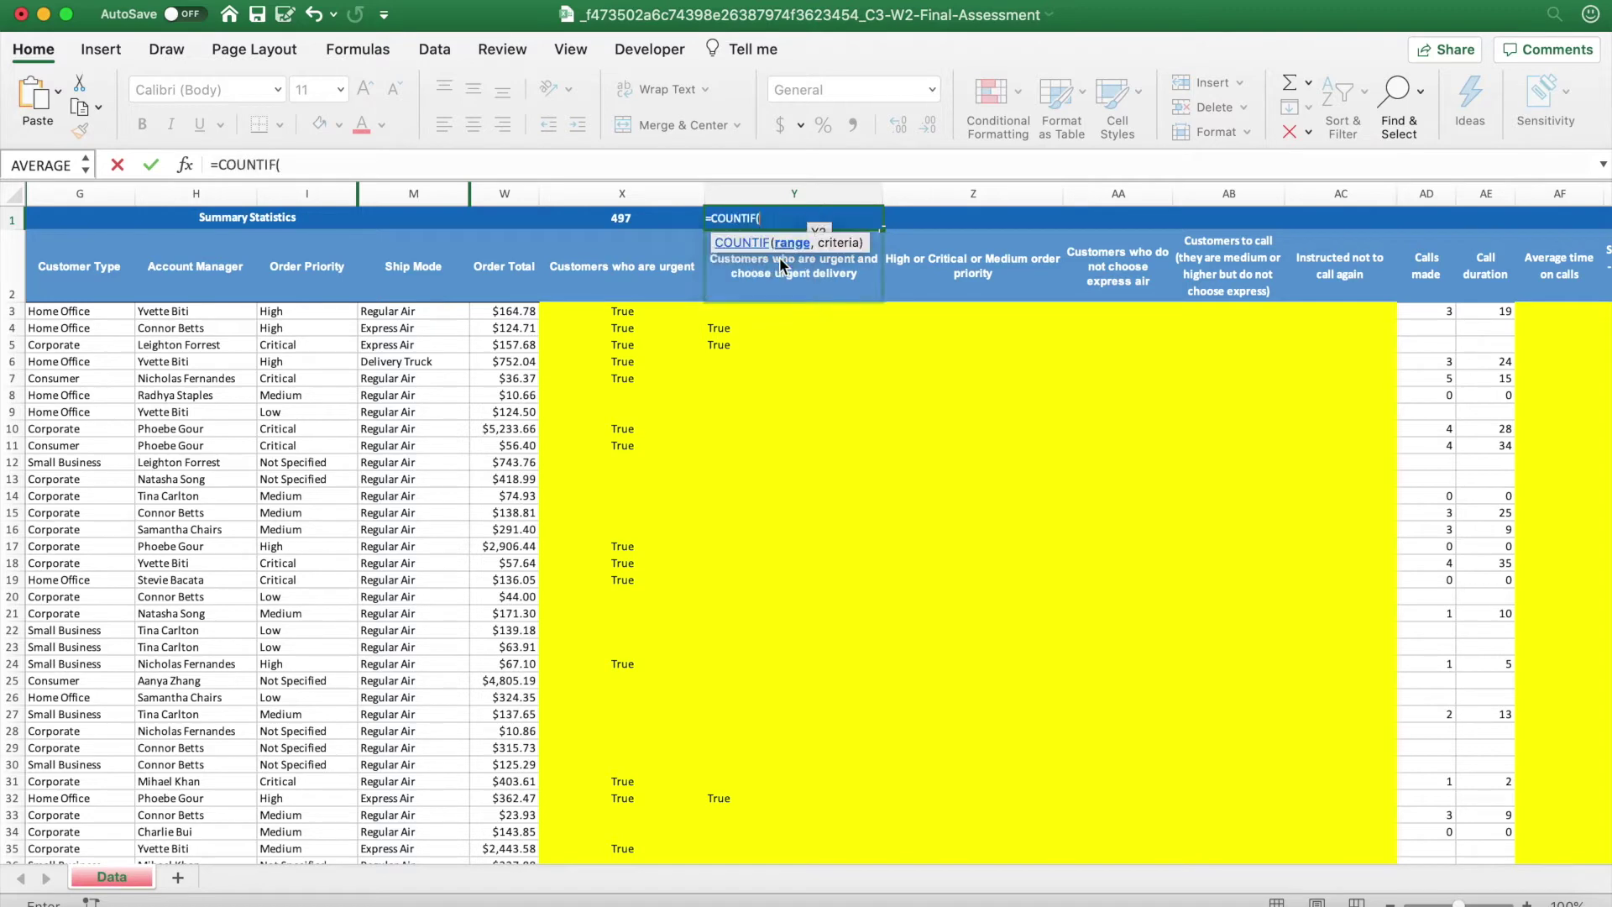
pyautogui.click(750, 314)
pyautogui.press('shift+super+Down')
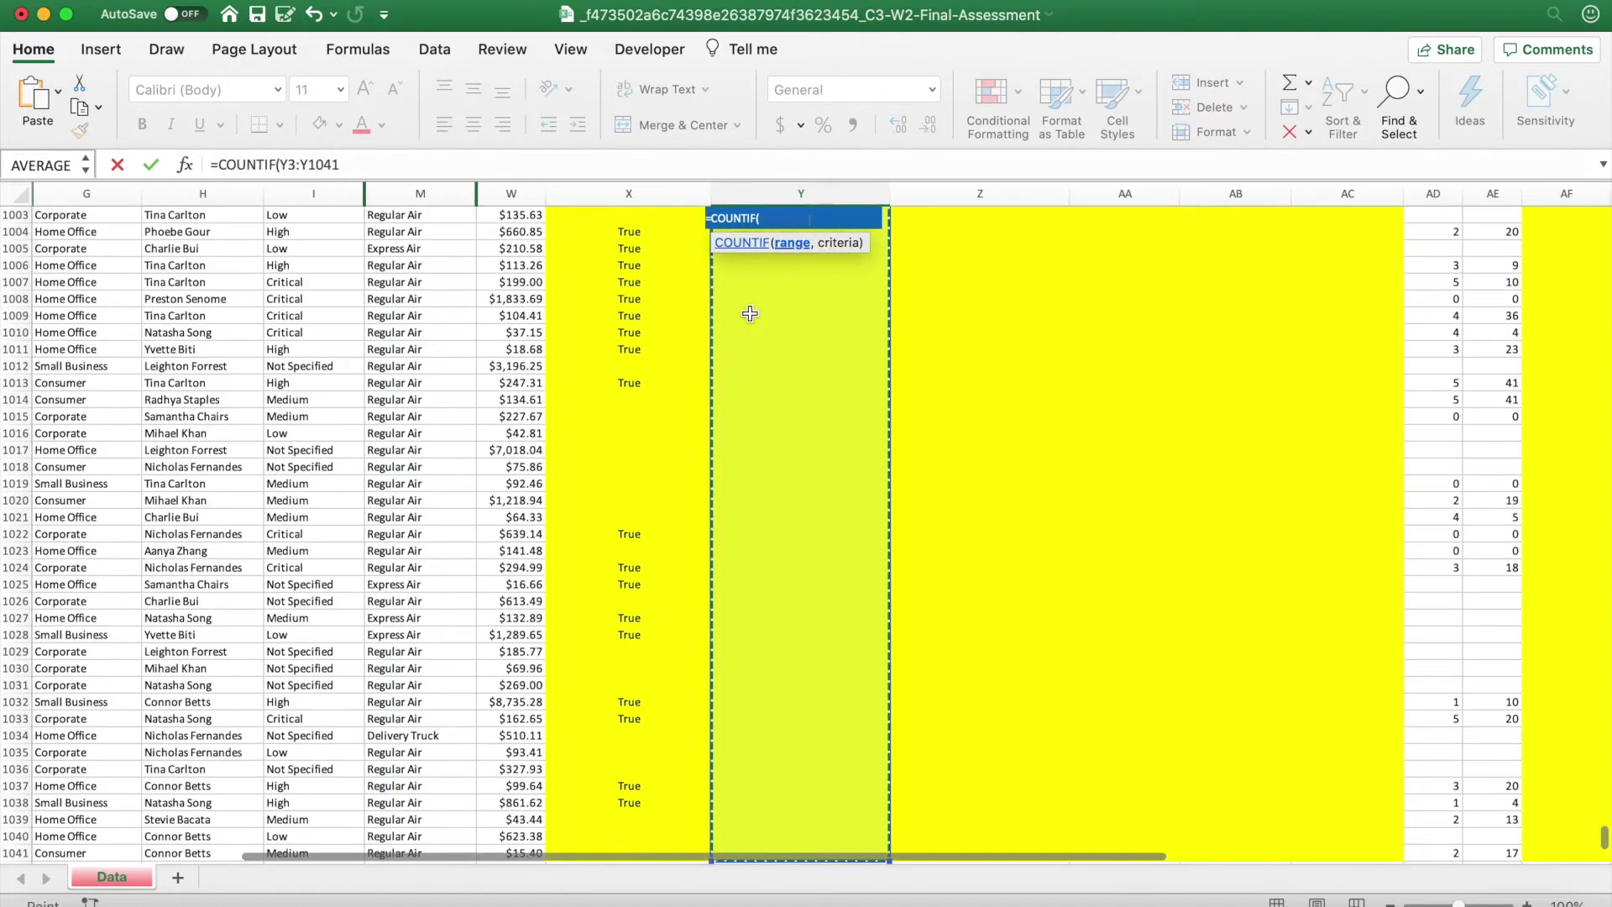
pyautogui.write(',')
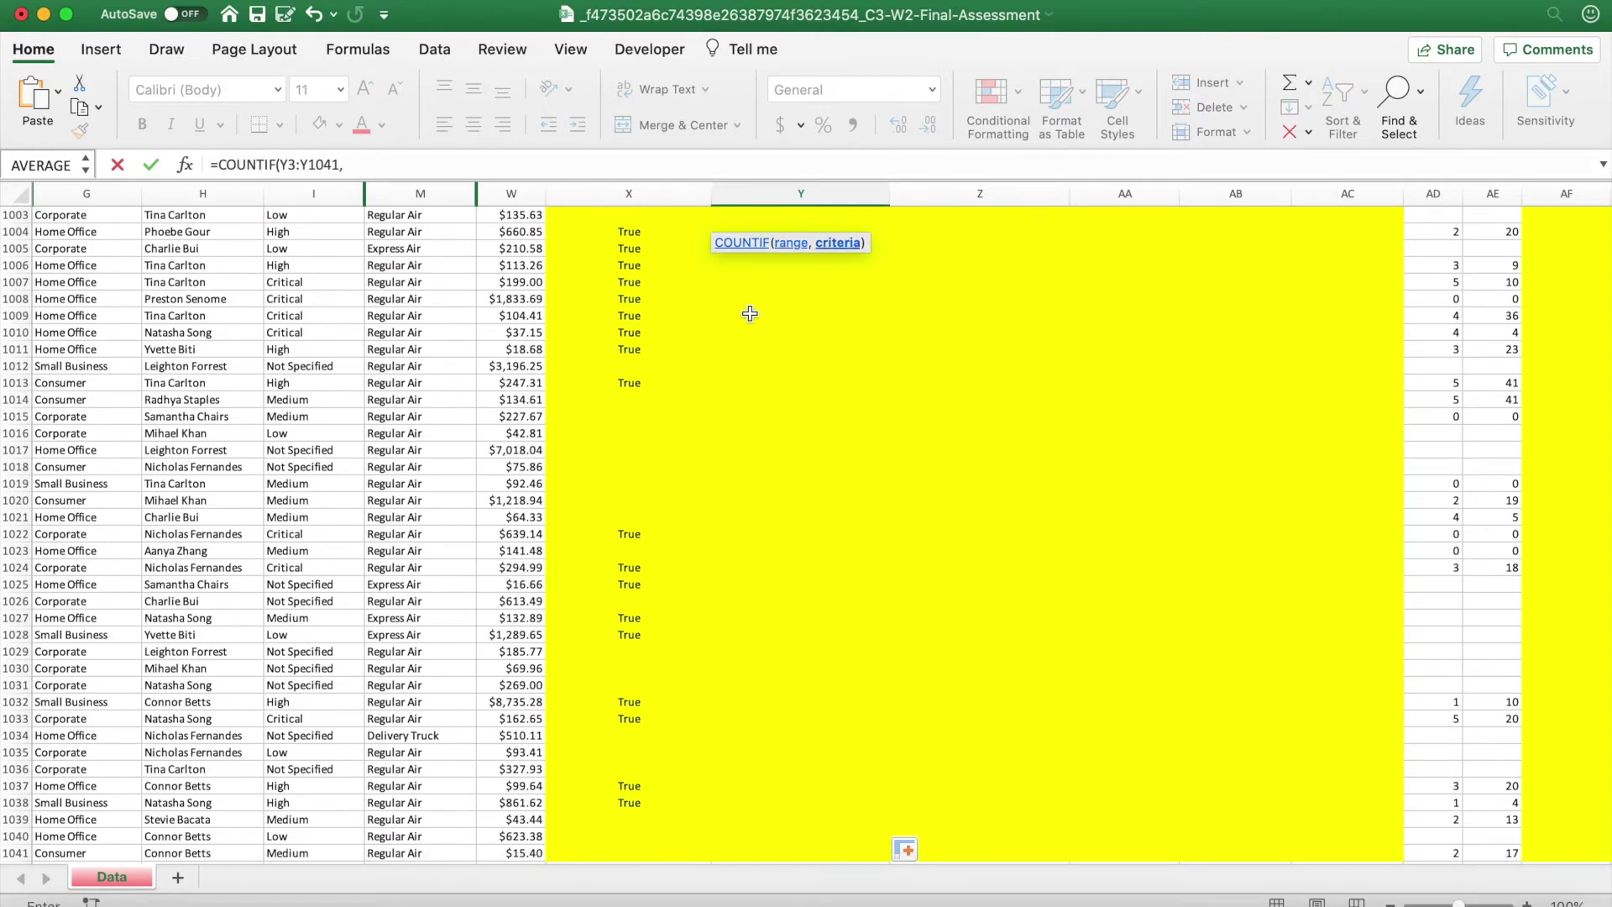
pyautogui.scroll(20, 750, 313)
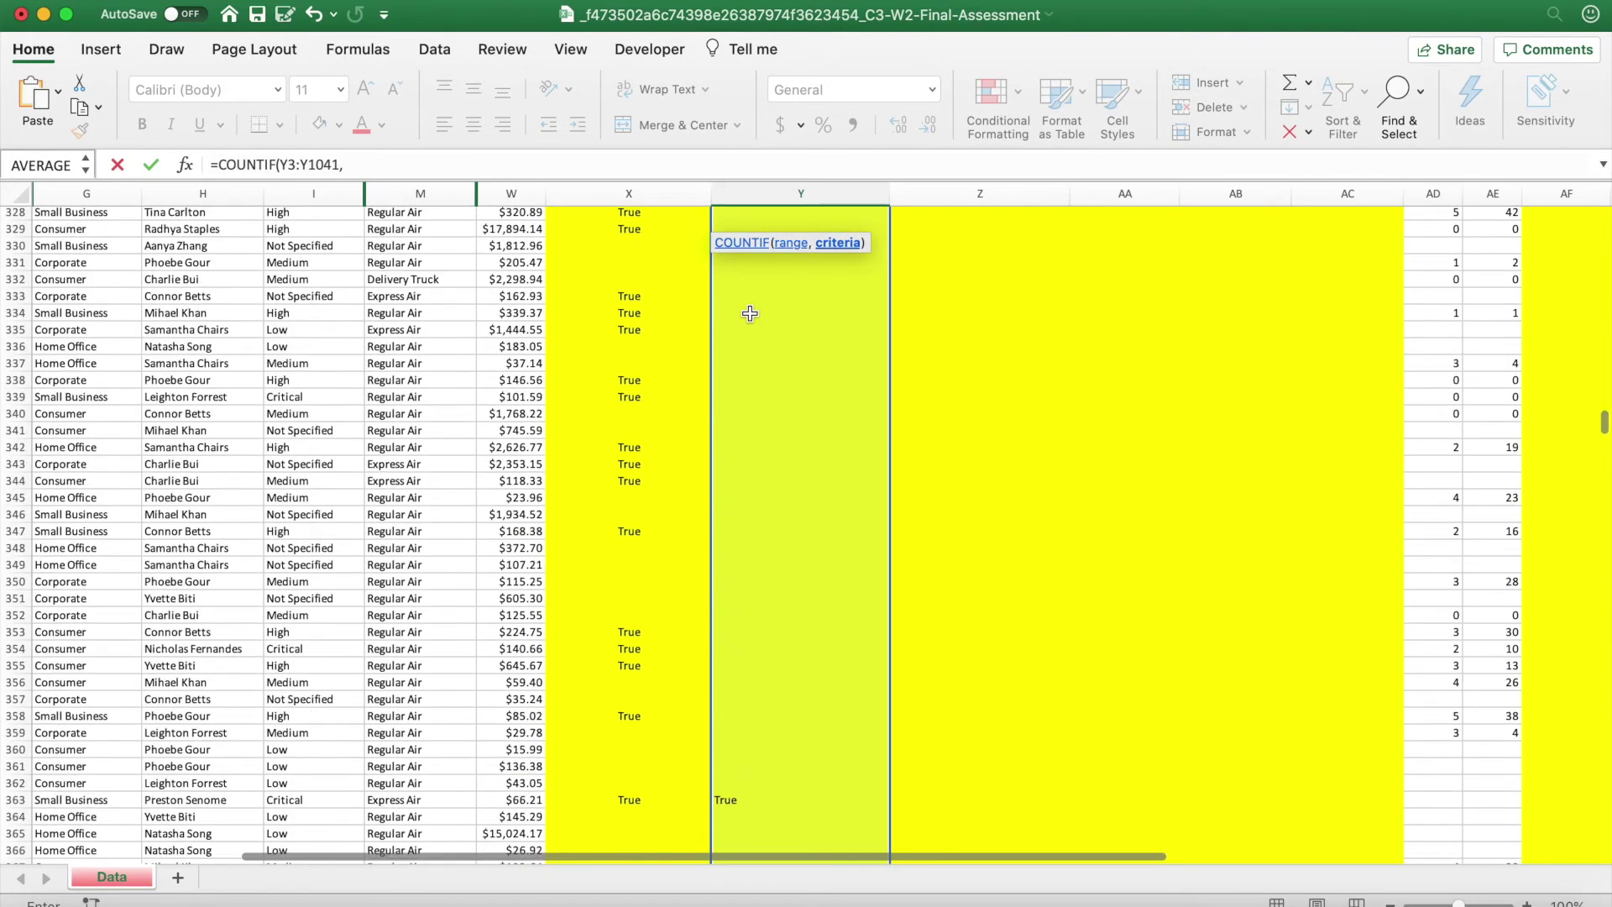
pyautogui.scroll(20, 749, 313)
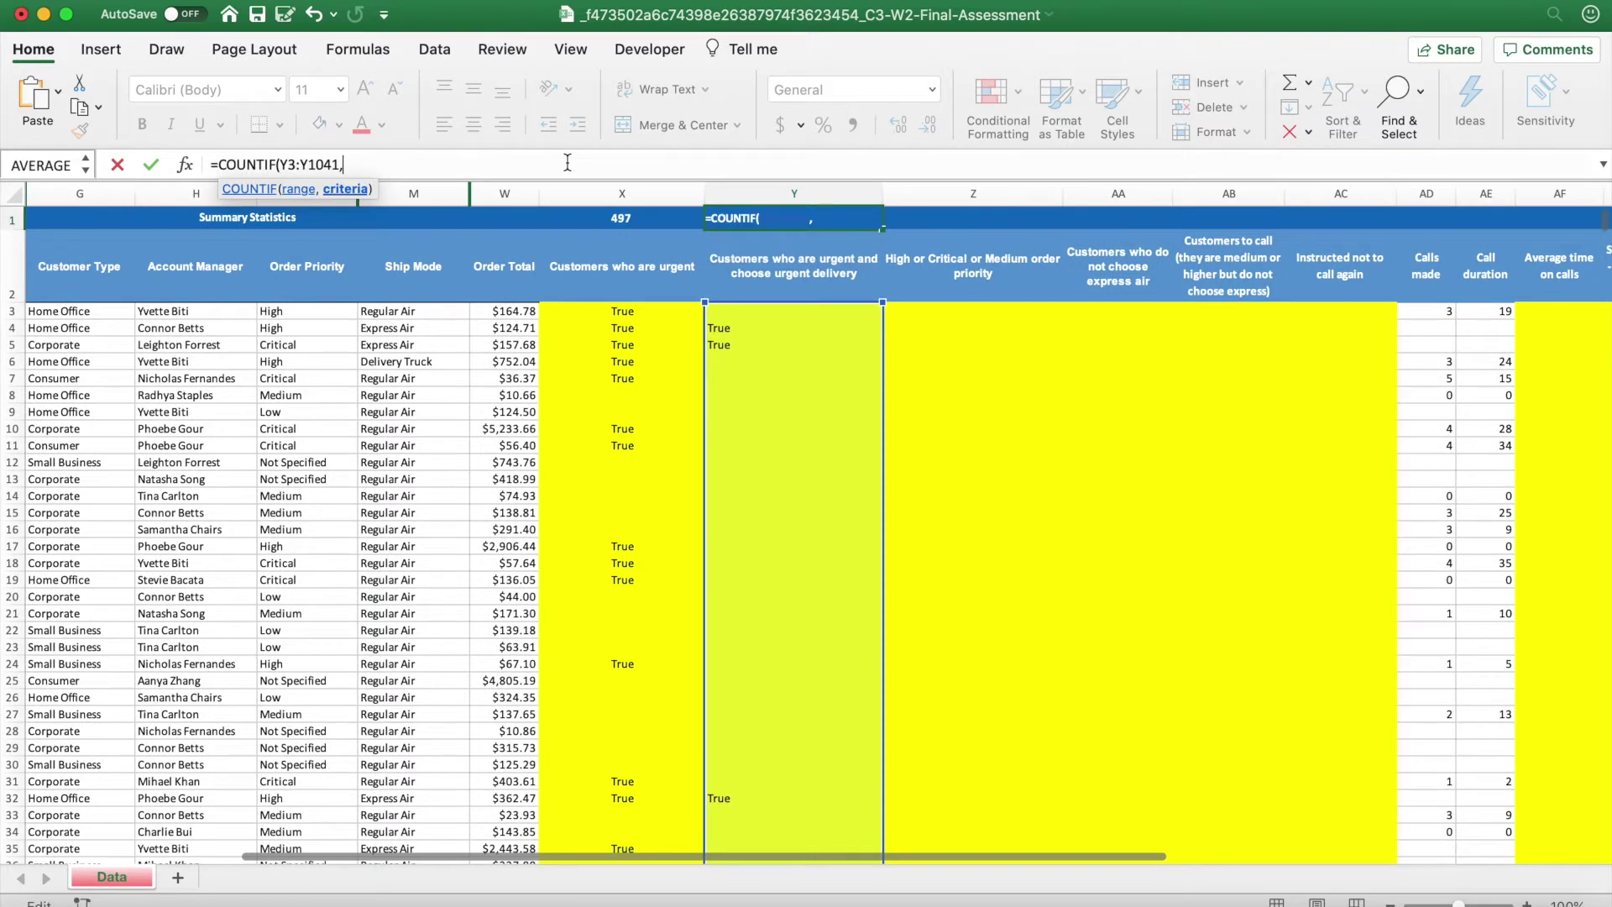
pyautogui.write('"')
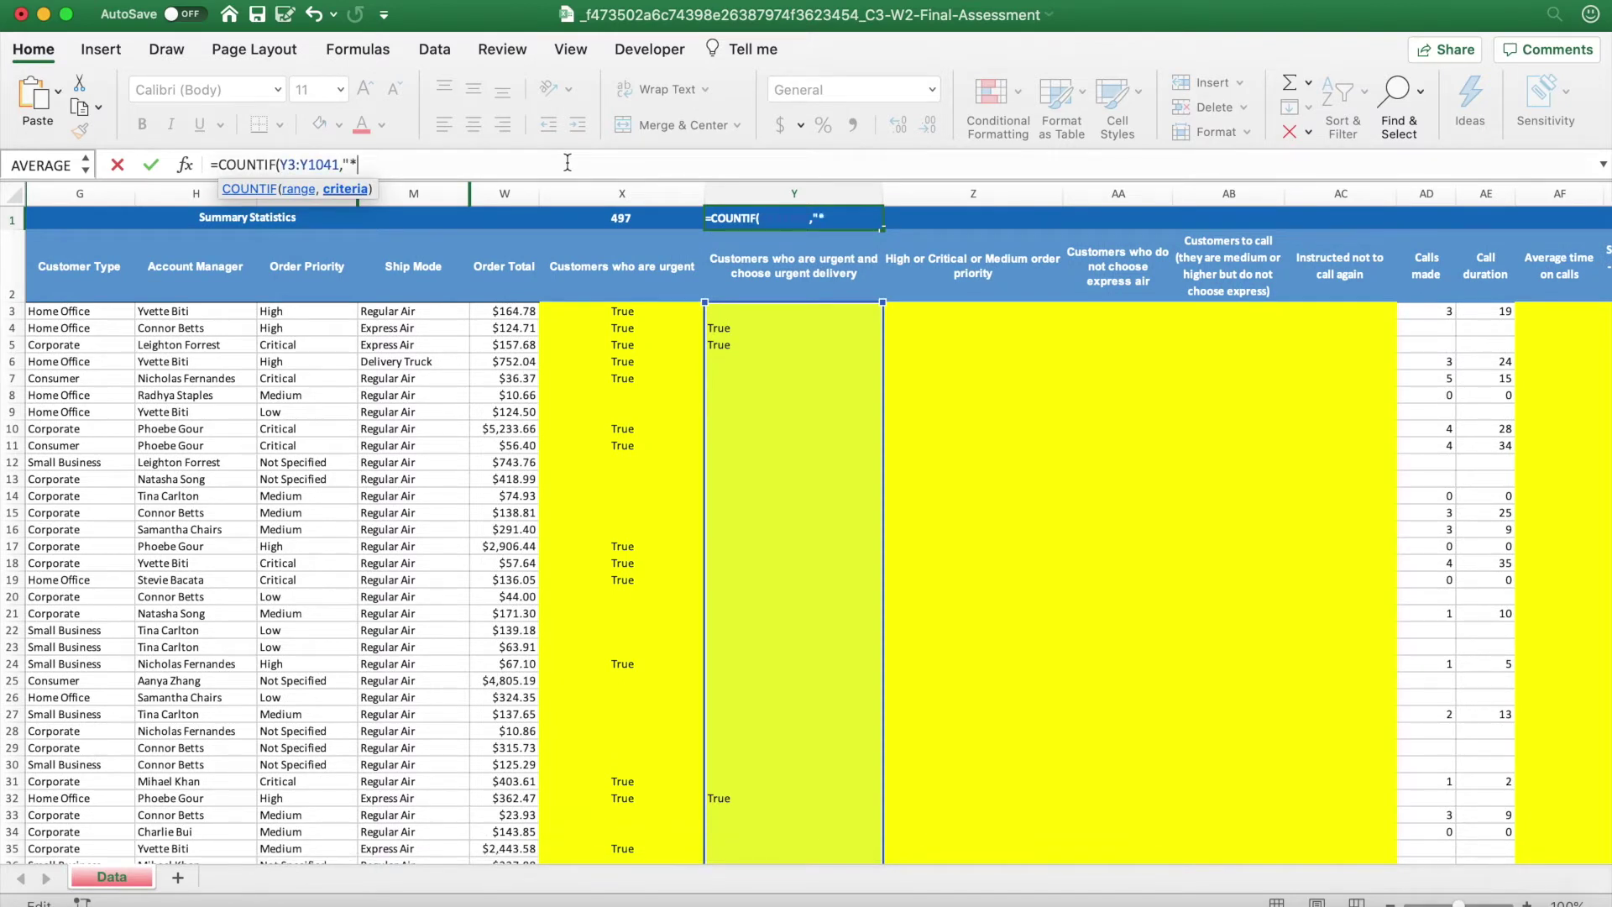
pyautogui.write('*True*")')
pyautogui.press('Return')
pyautogui.press('Up')
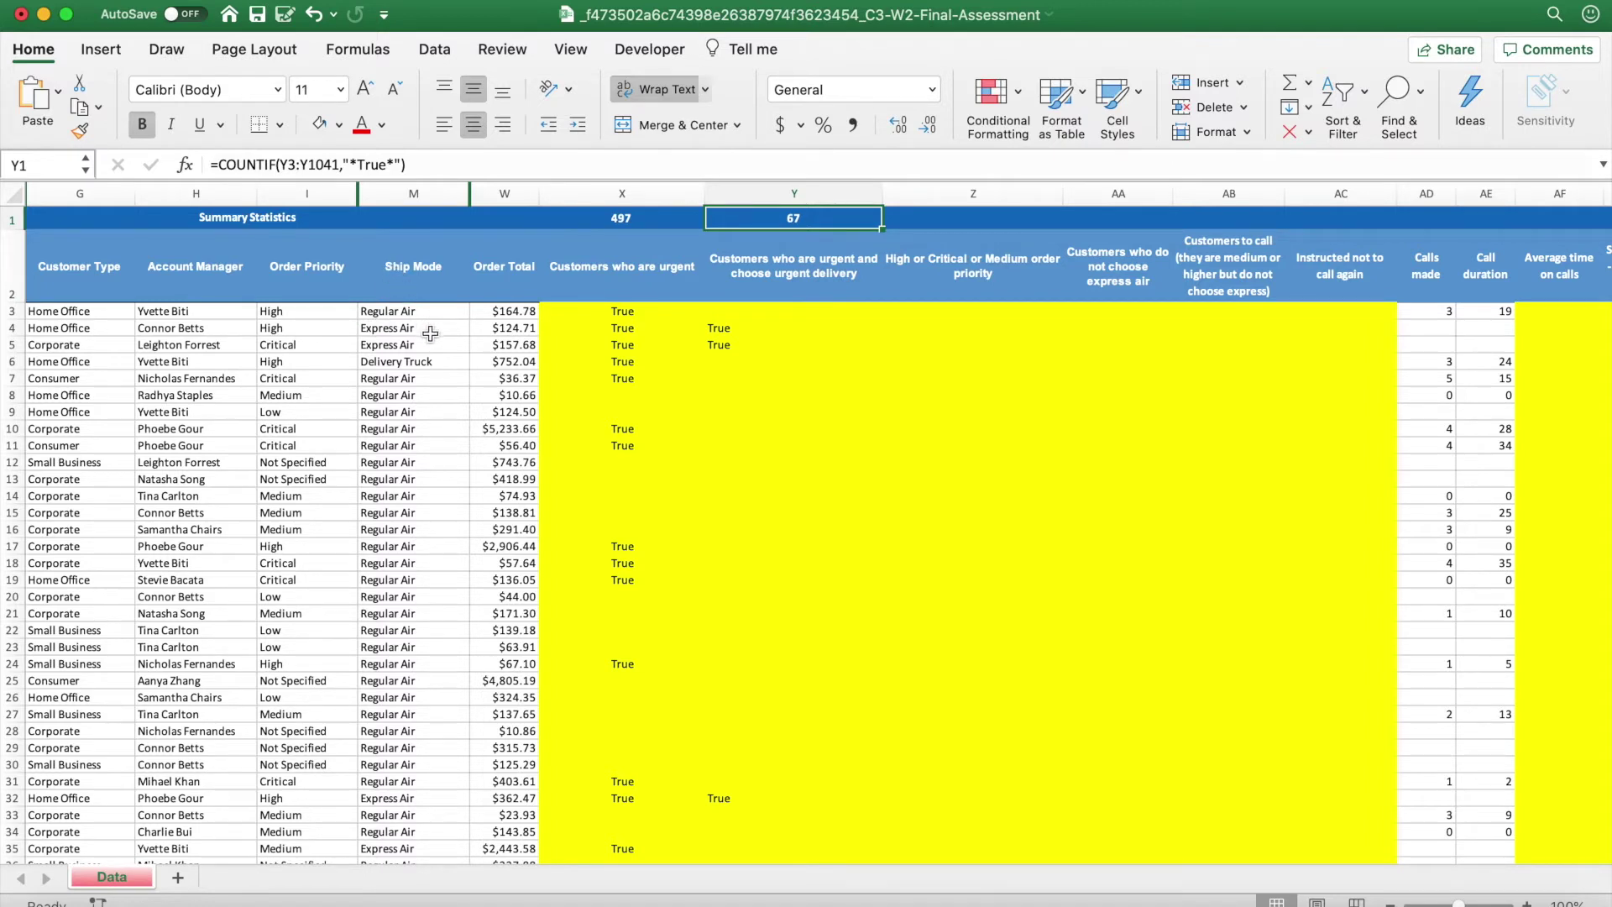
# Switch to the Coursera quiz in the browser and enter 67 as the answer to question 2.
pyautogui.hotkey('ctrl', 'Up')
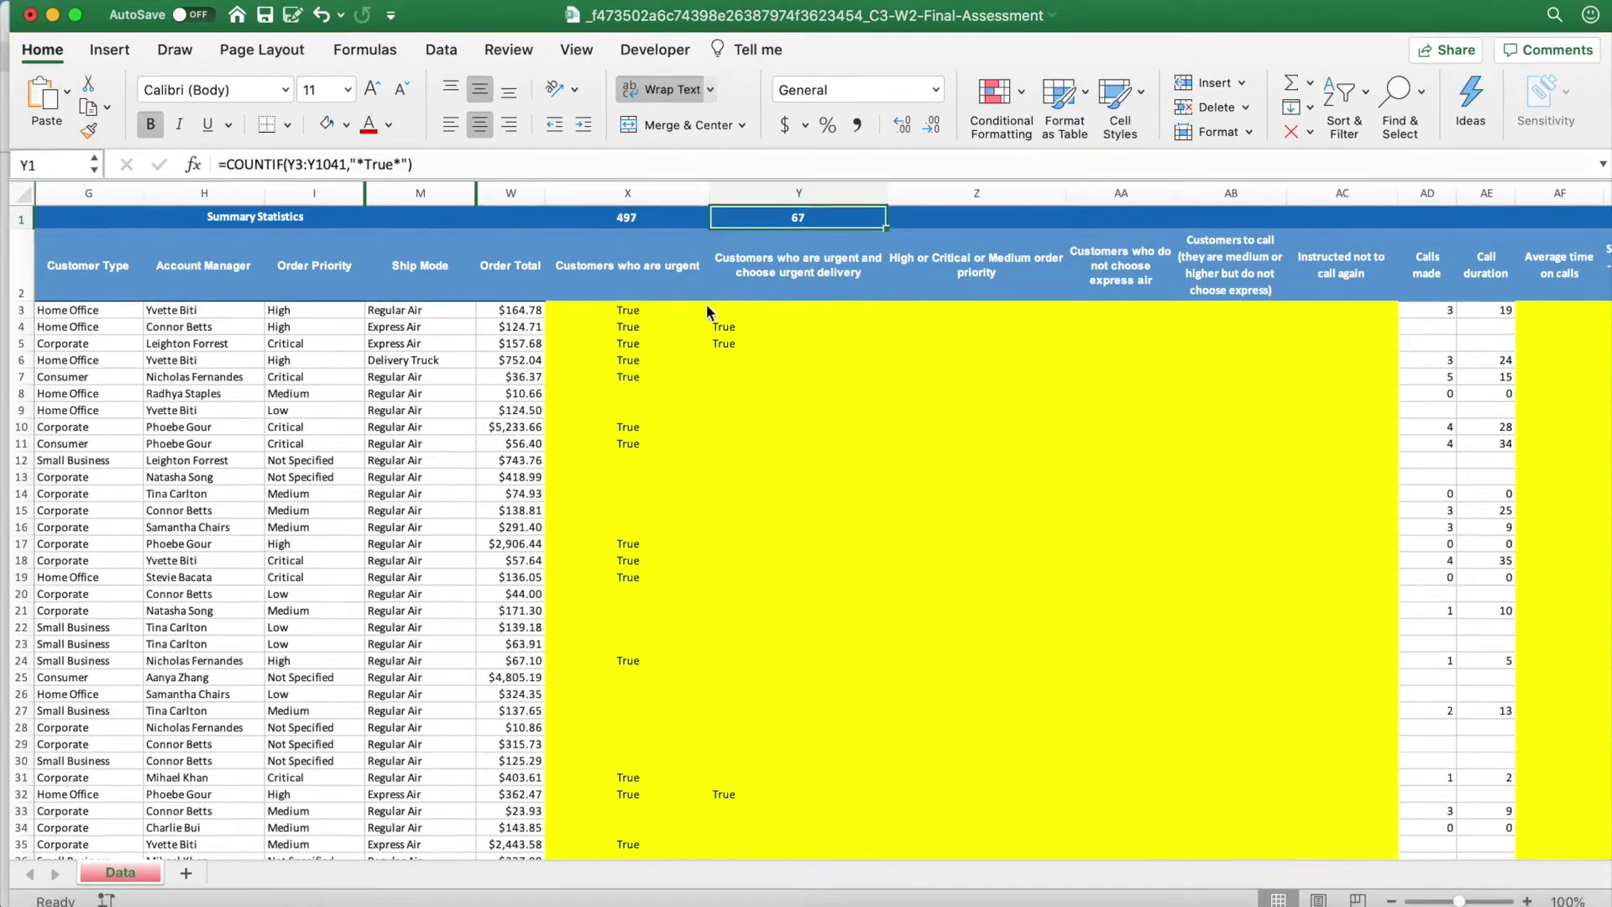
pyautogui.click(388, 545)
pyautogui.click(420, 621)
pyautogui.write('67')
pyautogui.click(154, 648)
# Read question 3's conditions for column Z in the quiz and return to the Excel workbook.
pyautogui.scroll(-5, 154, 648)
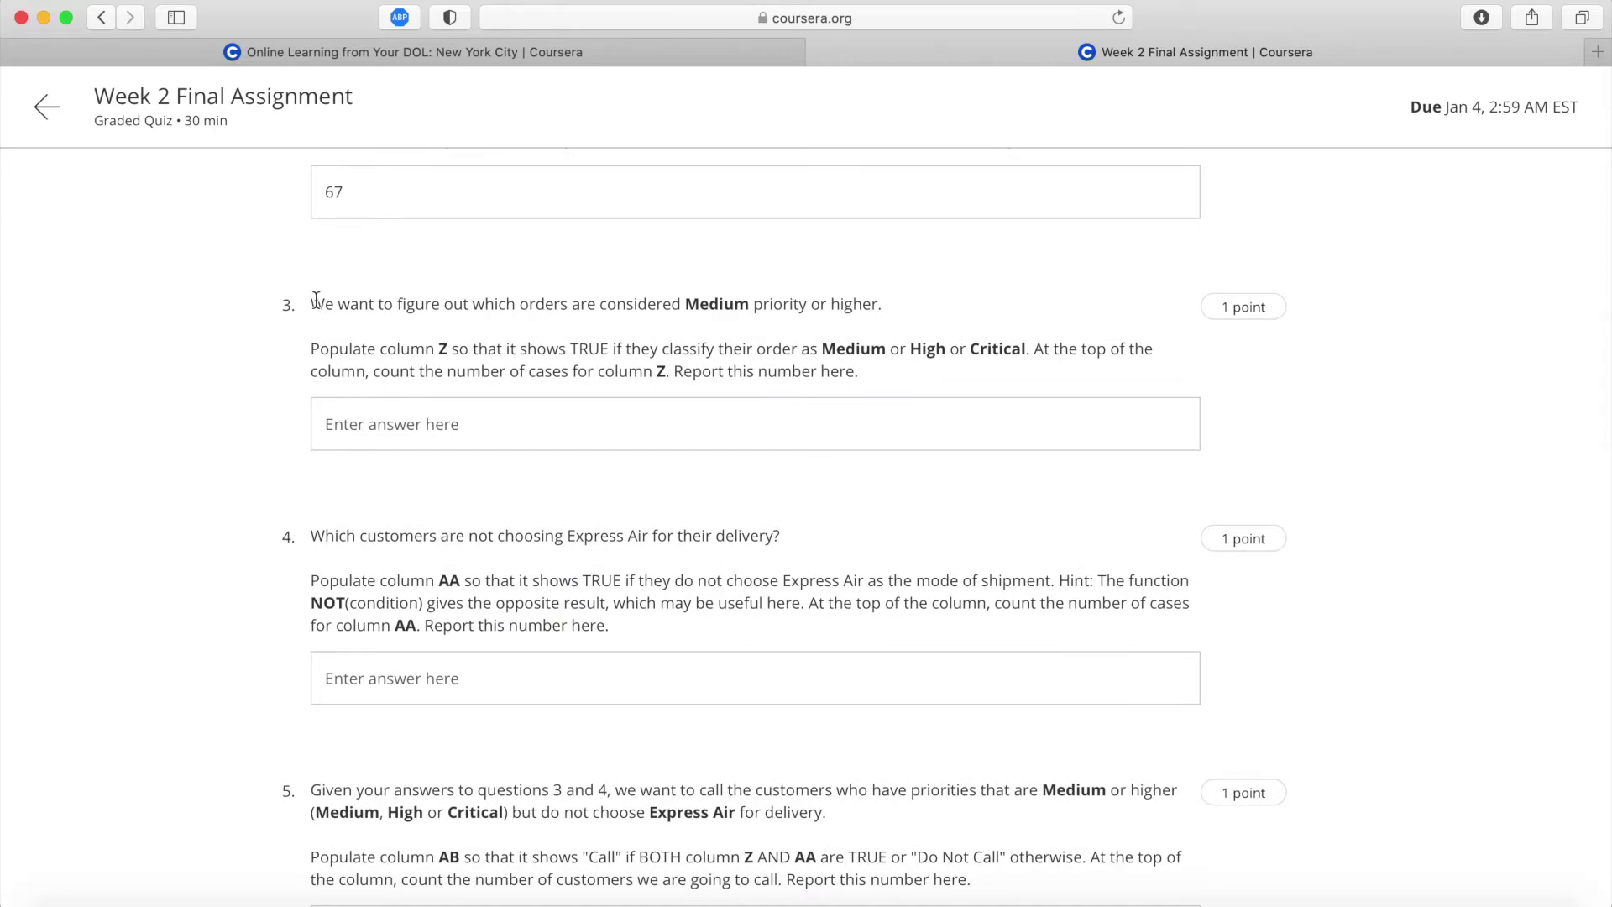
pyautogui.moveTo(316, 300); pyautogui.dragTo(875, 304)
pyautogui.click(875, 303)
pyautogui.moveTo(312, 344); pyautogui.dragTo(1030, 348)
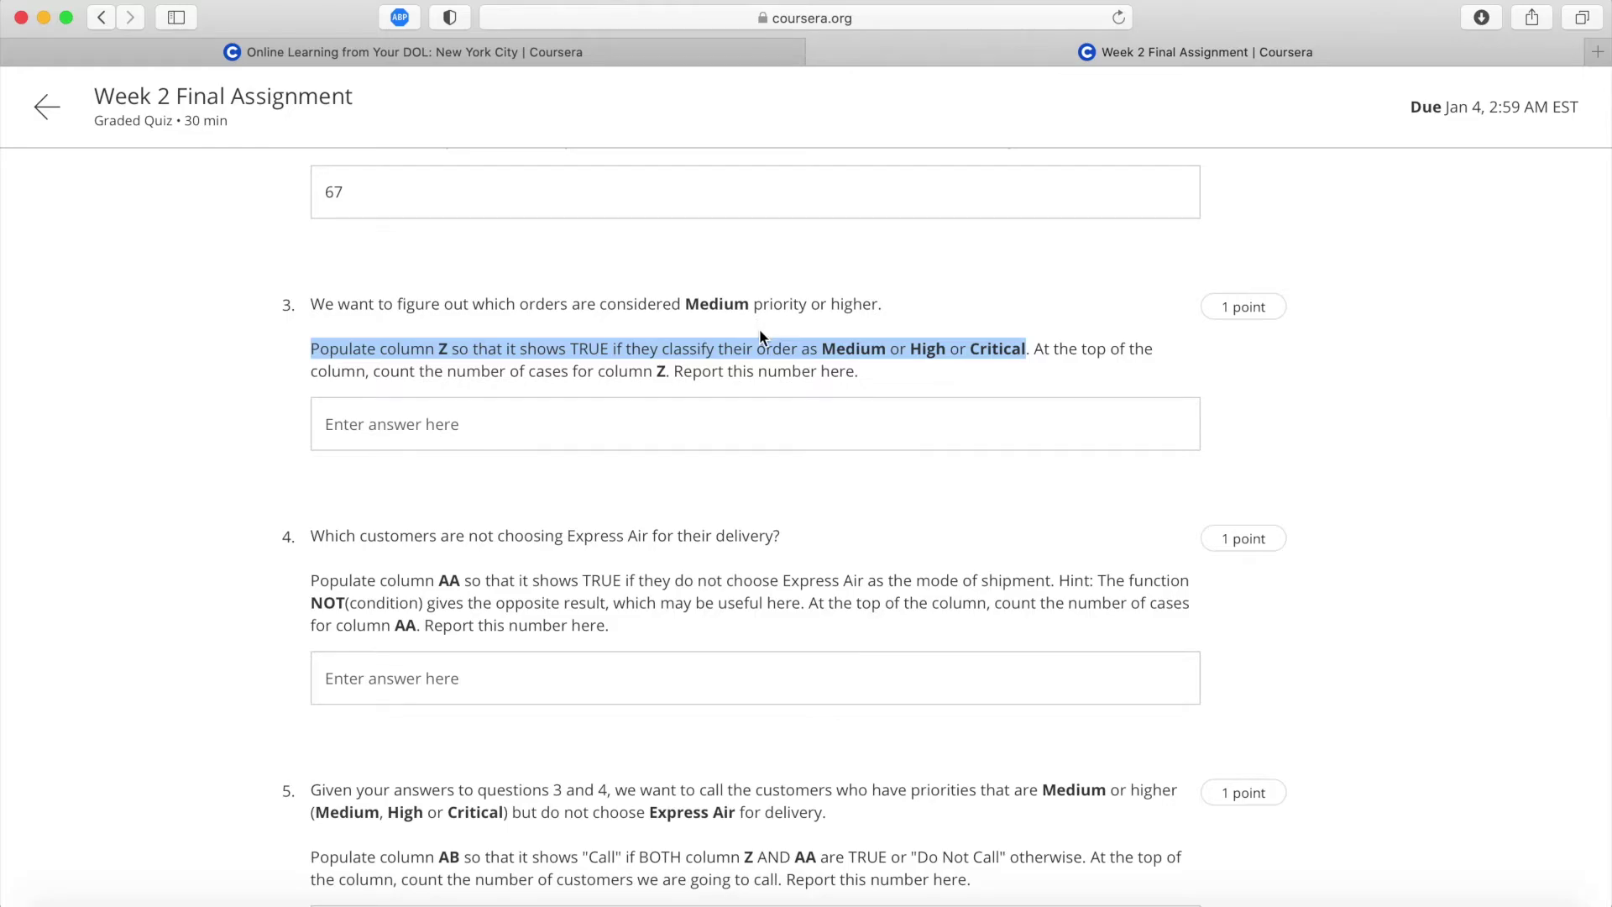
pyautogui.hotkey('ctrl', 'Up')
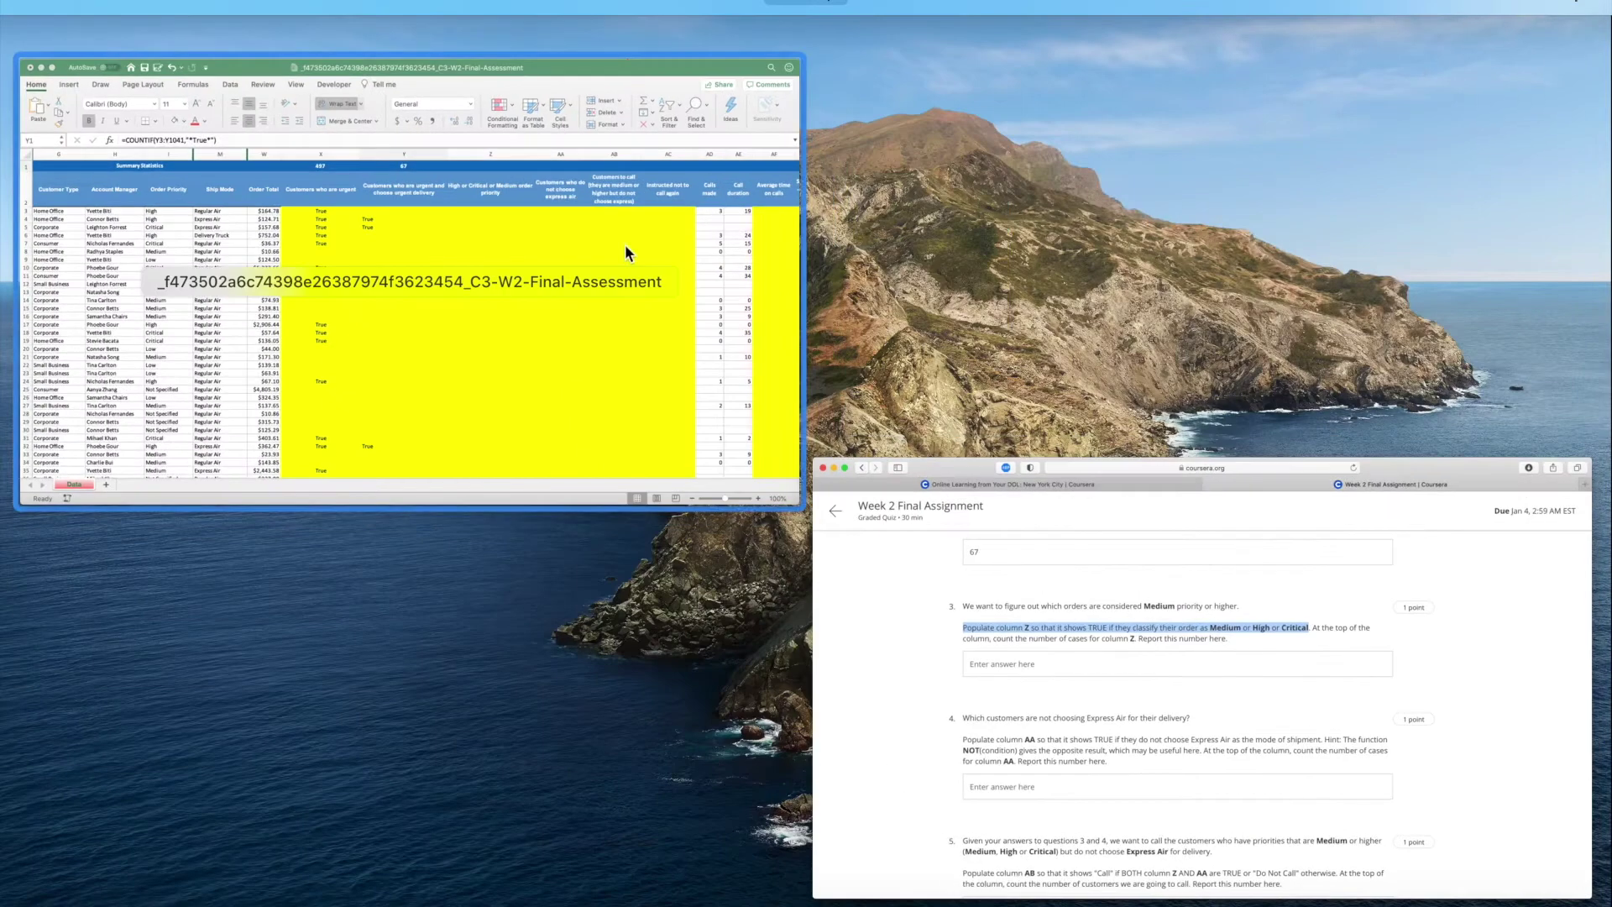
pyautogui.click(624, 246)
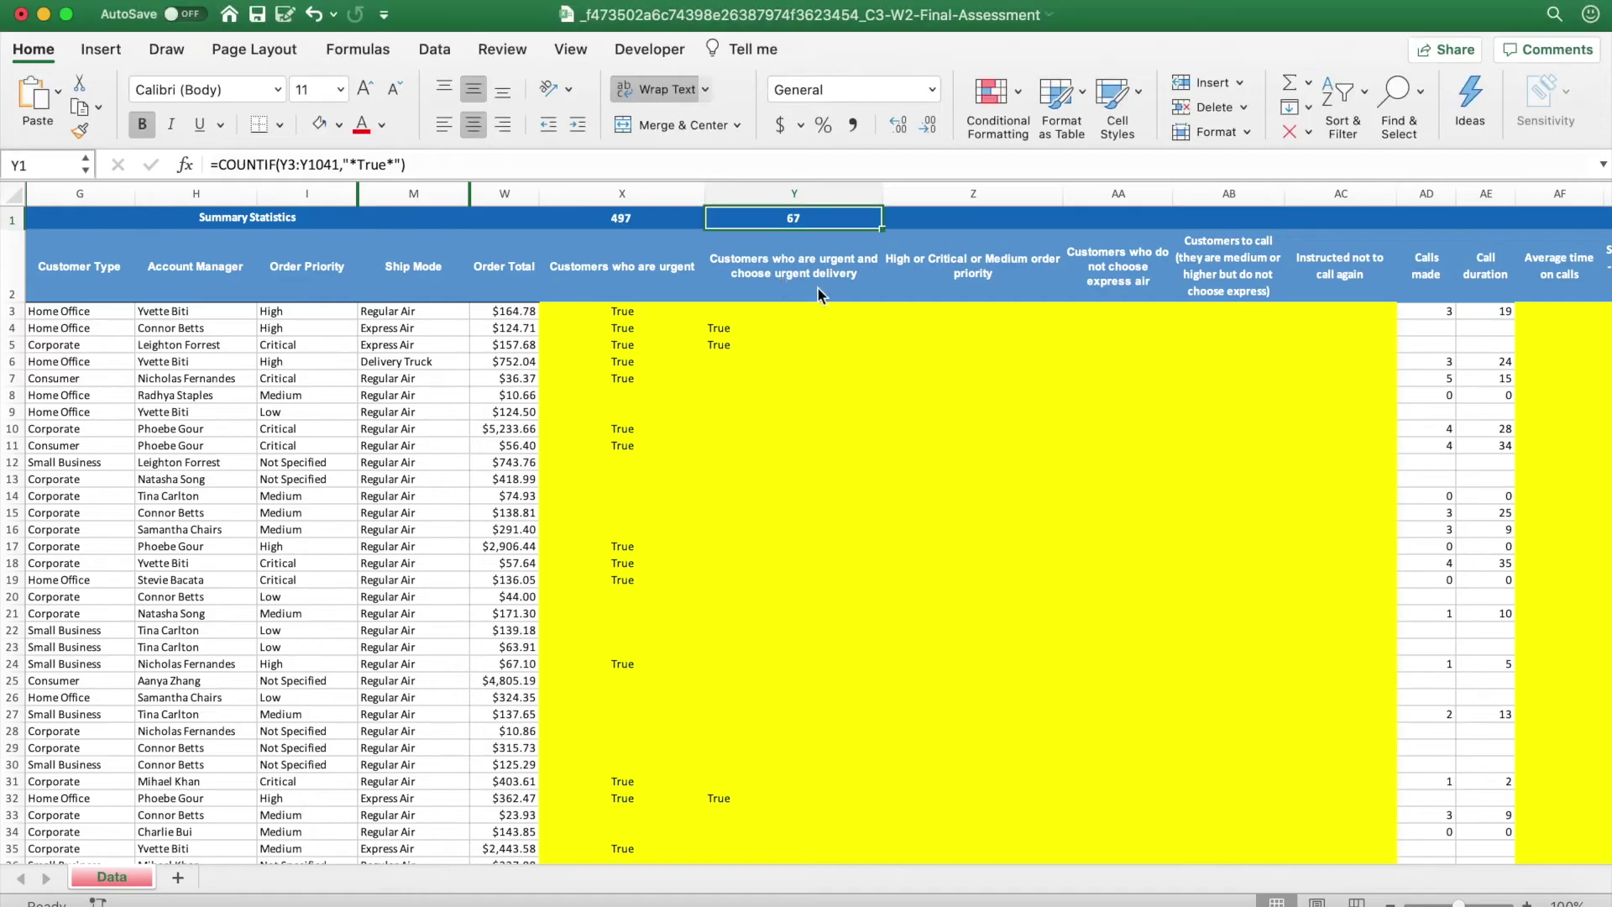
# Enter an OR formula in Z3 that tests whether I3 equals "High", "Medium" or "Critical".
pyautogui.click(965, 312)
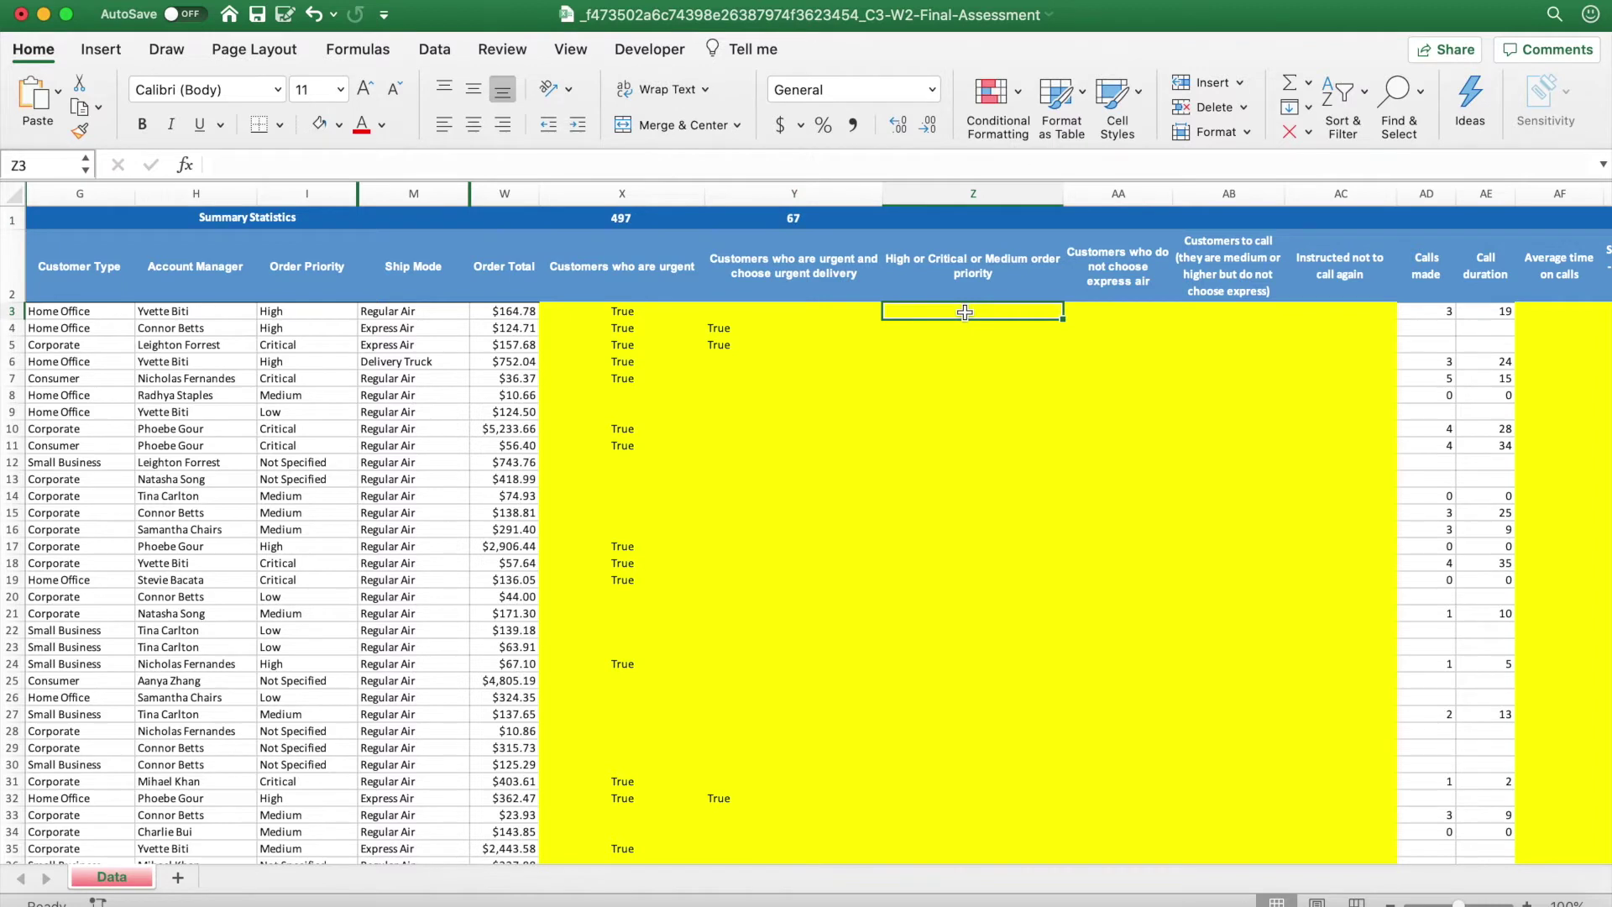
pyautogui.write('=')
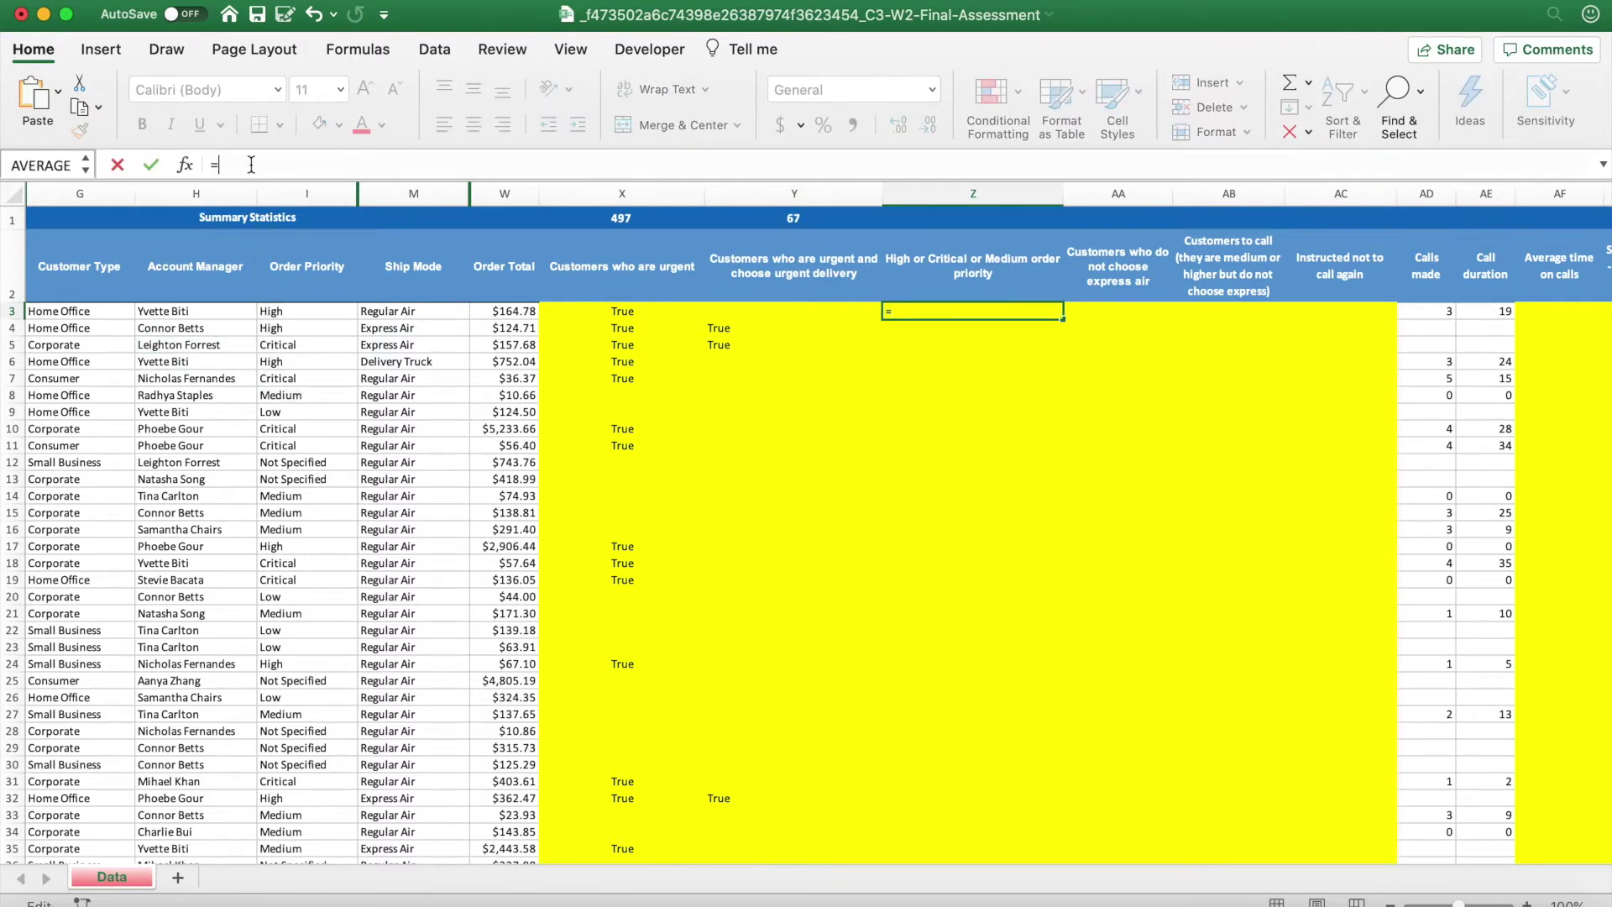
pyautogui.write('OR(')
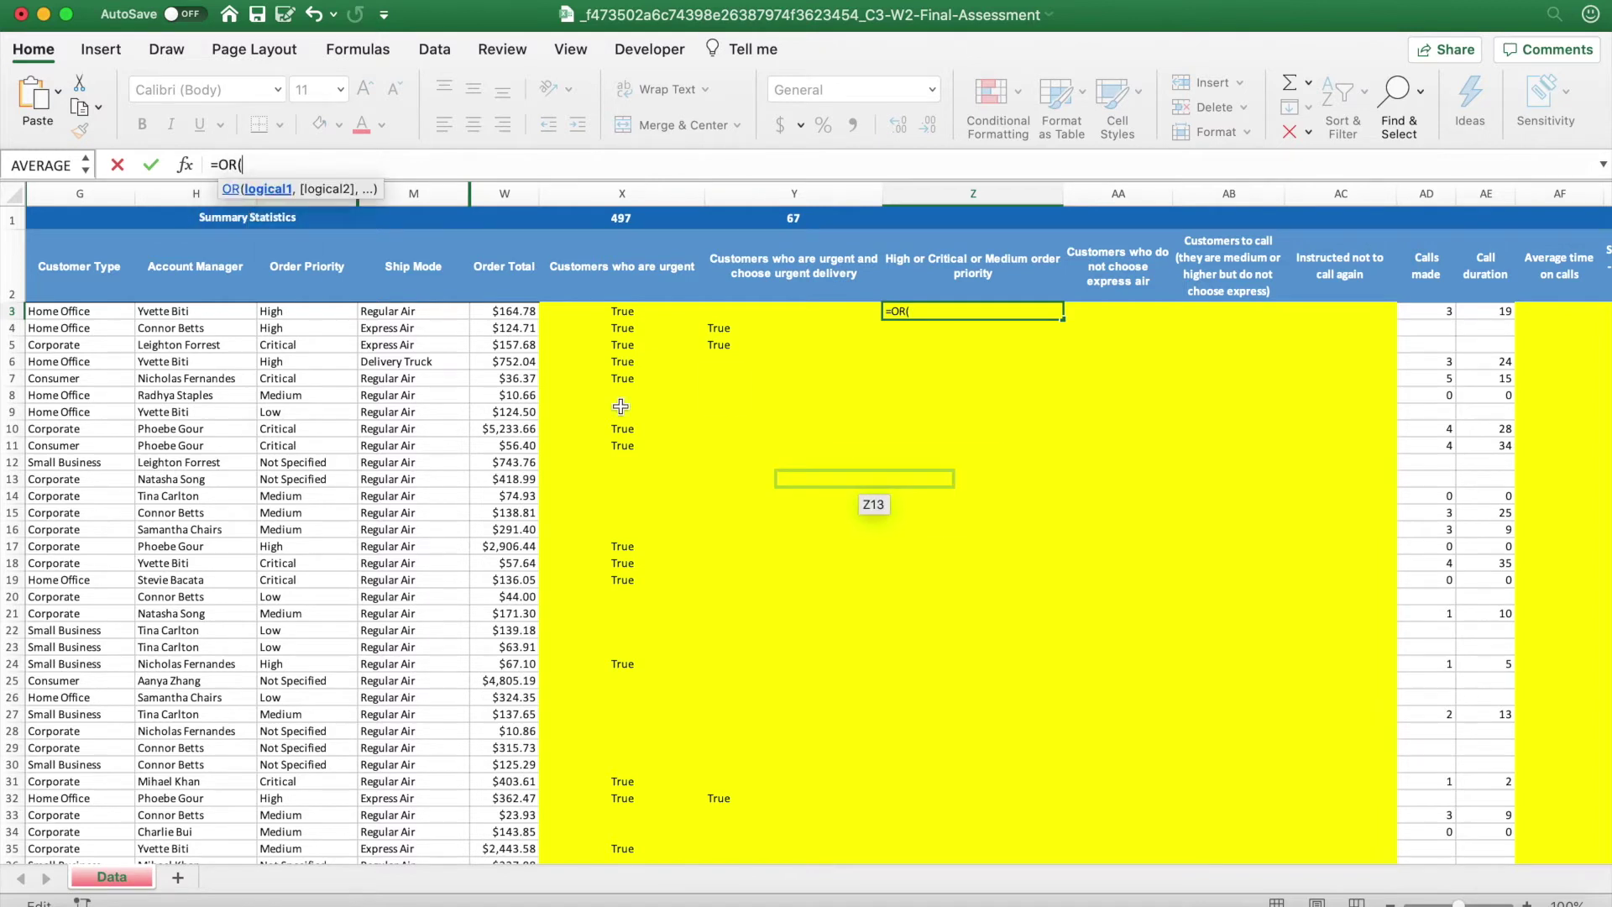
pyautogui.click(311, 312)
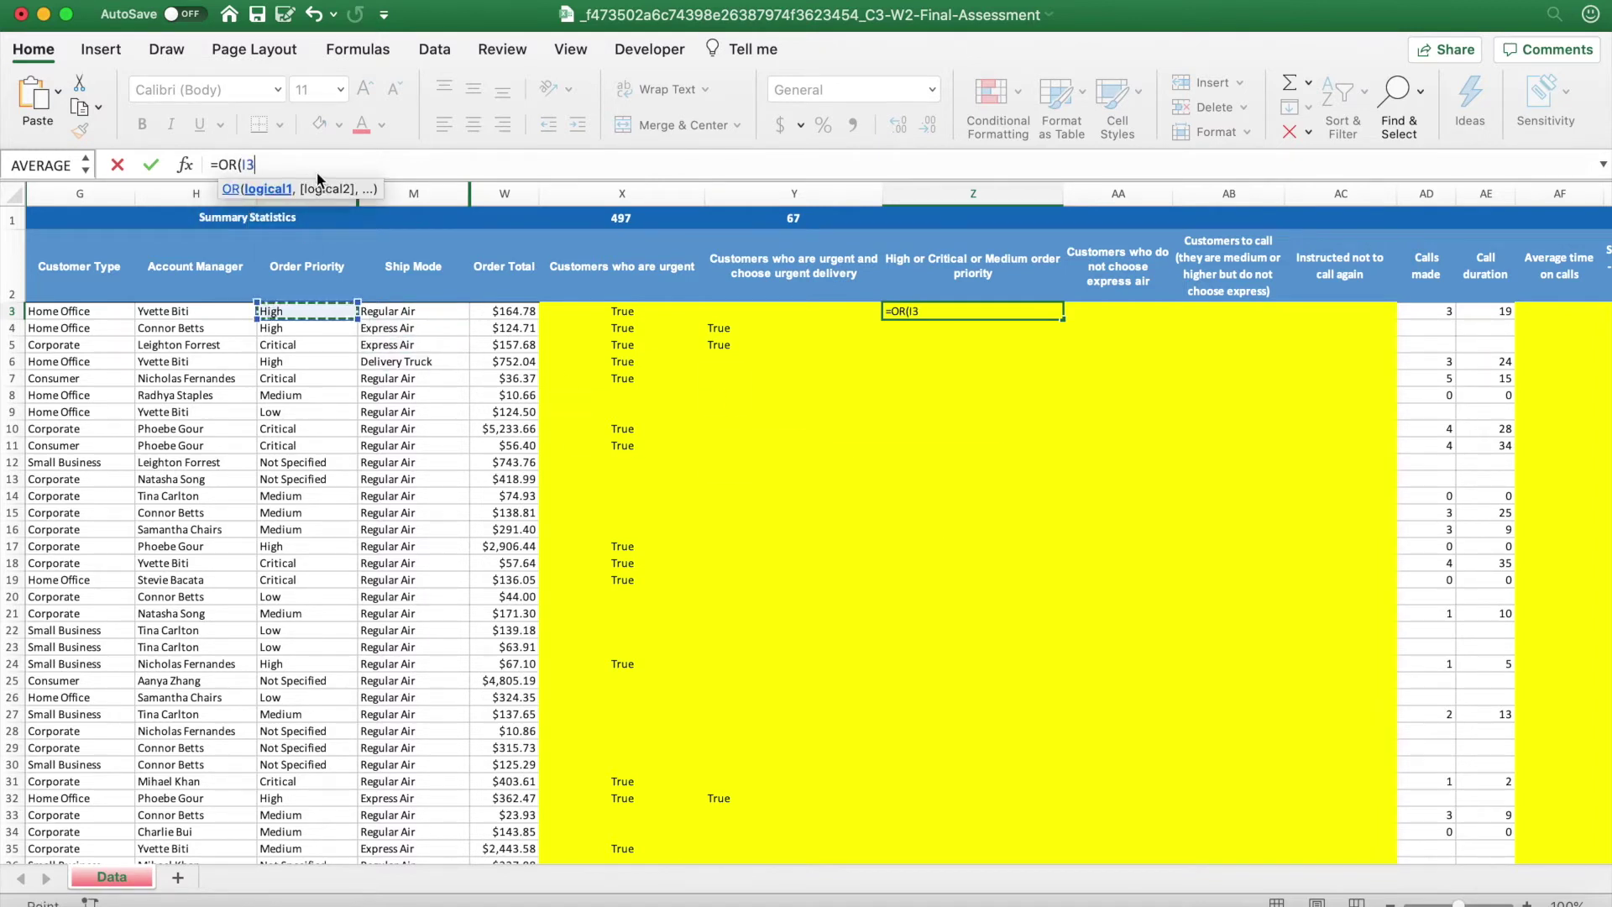
pyautogui.write('="High",')
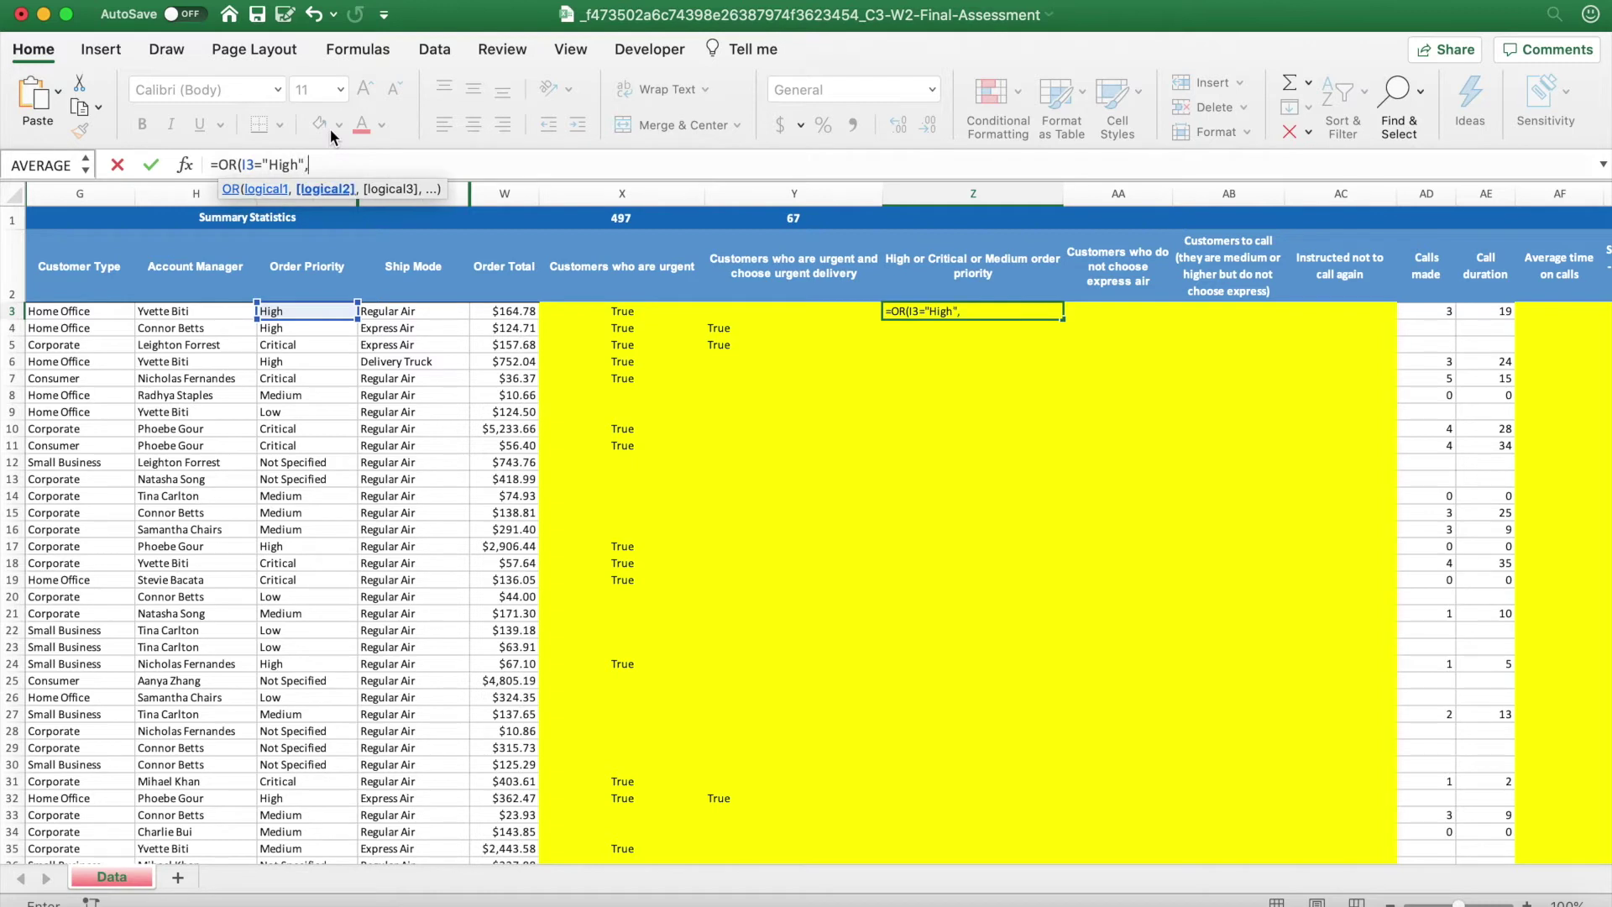
pyautogui.click(304, 309)
pyautogui.write('="Medium')
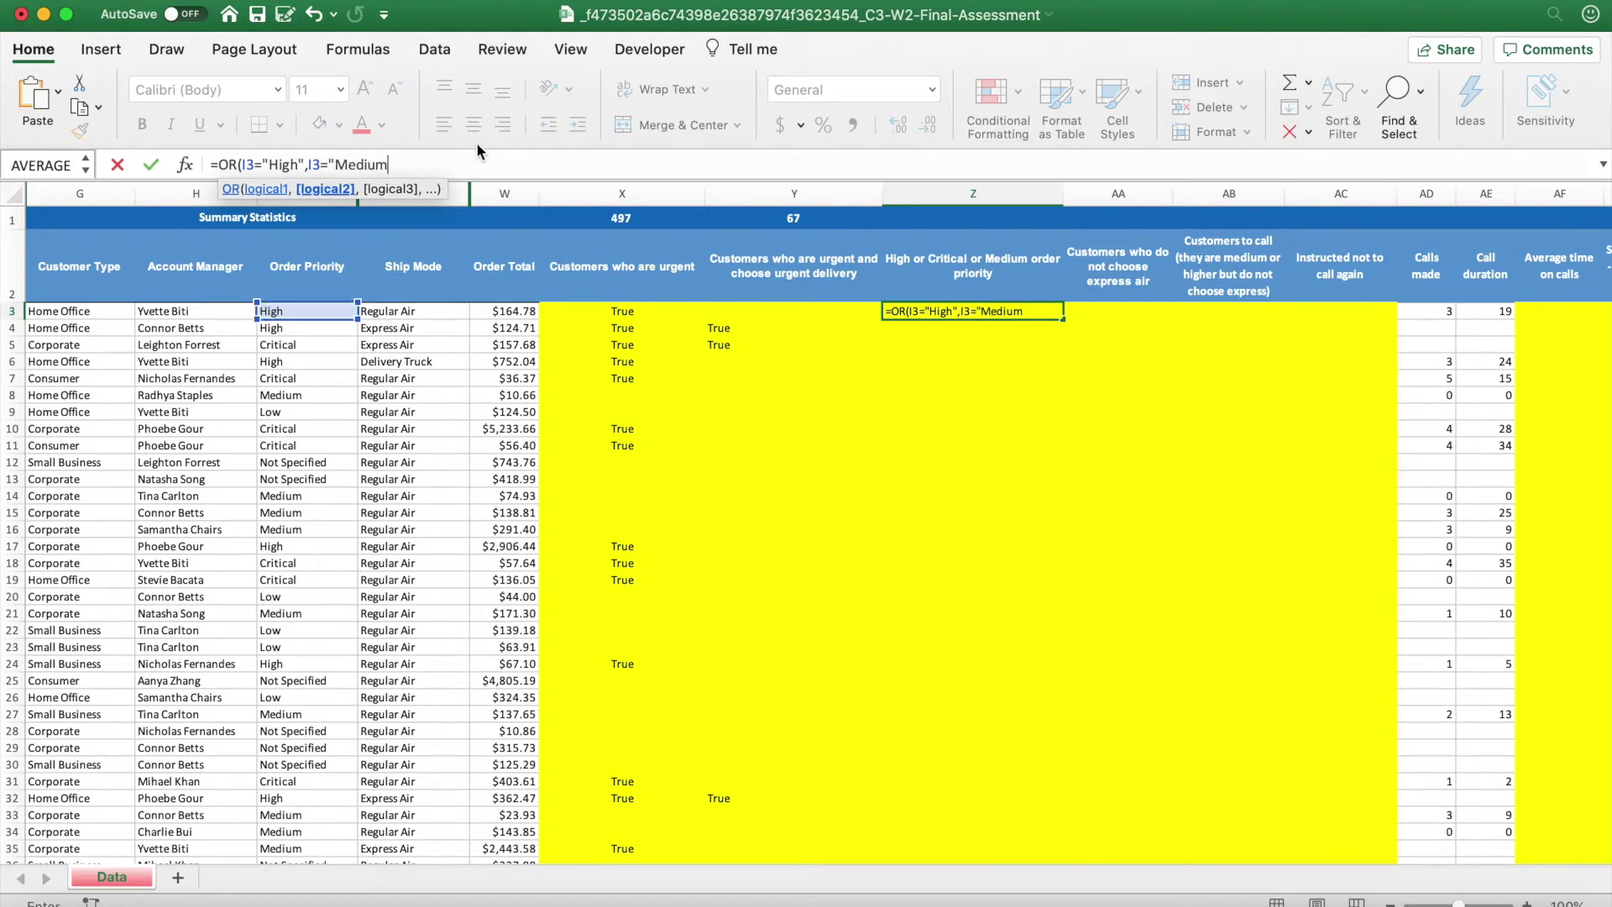
pyautogui.write('",')
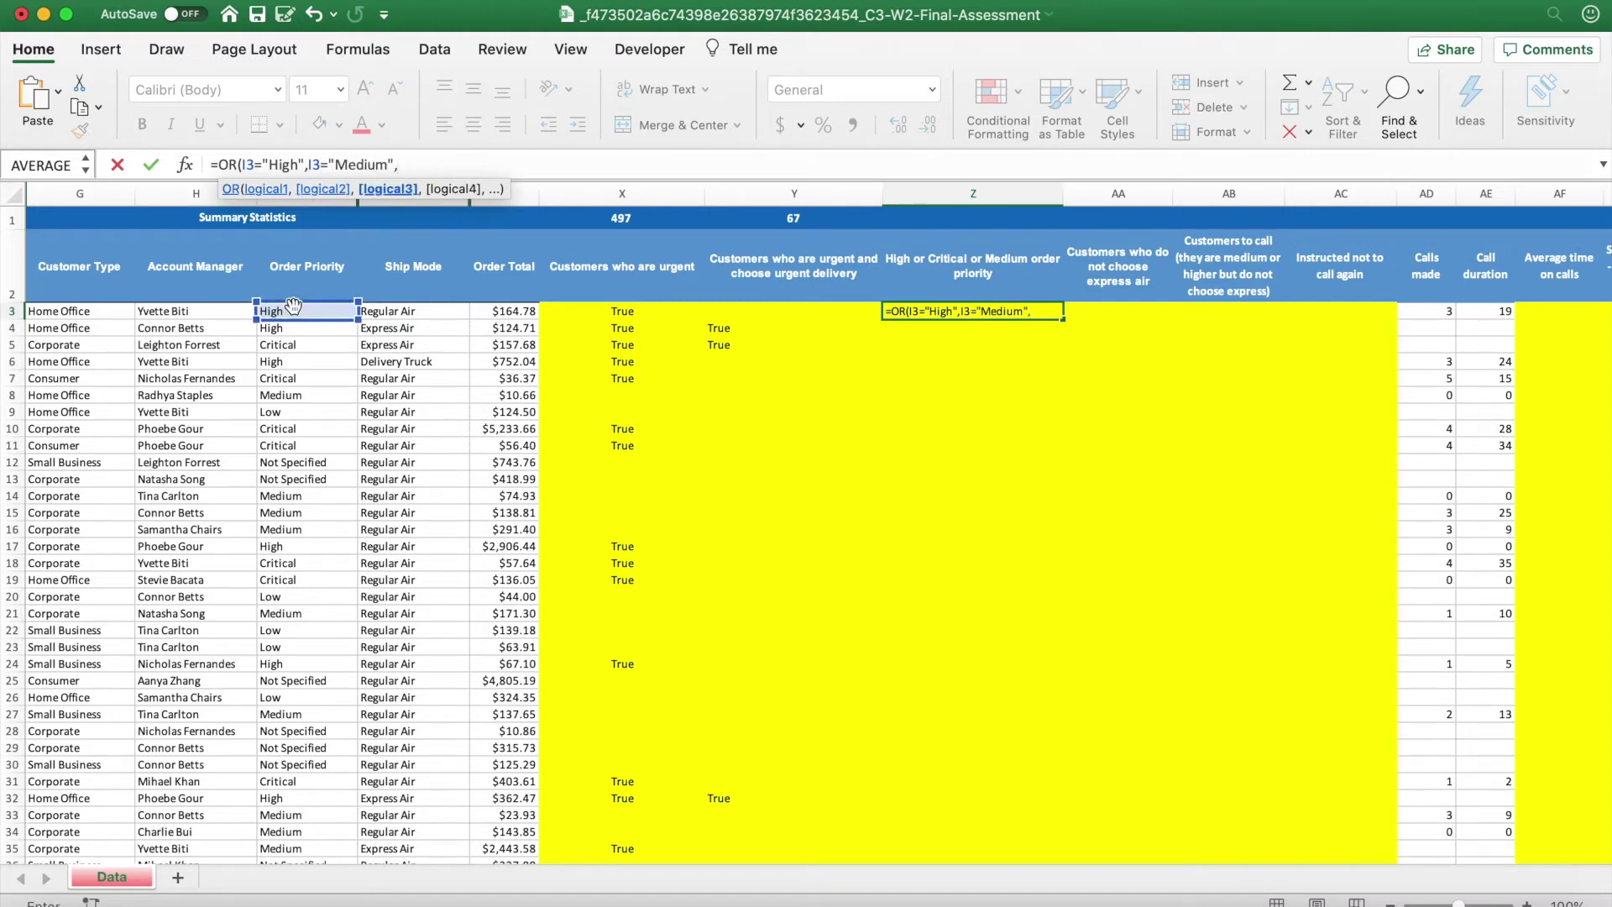
pyautogui.click(322, 308)
pyautogui.write('=')
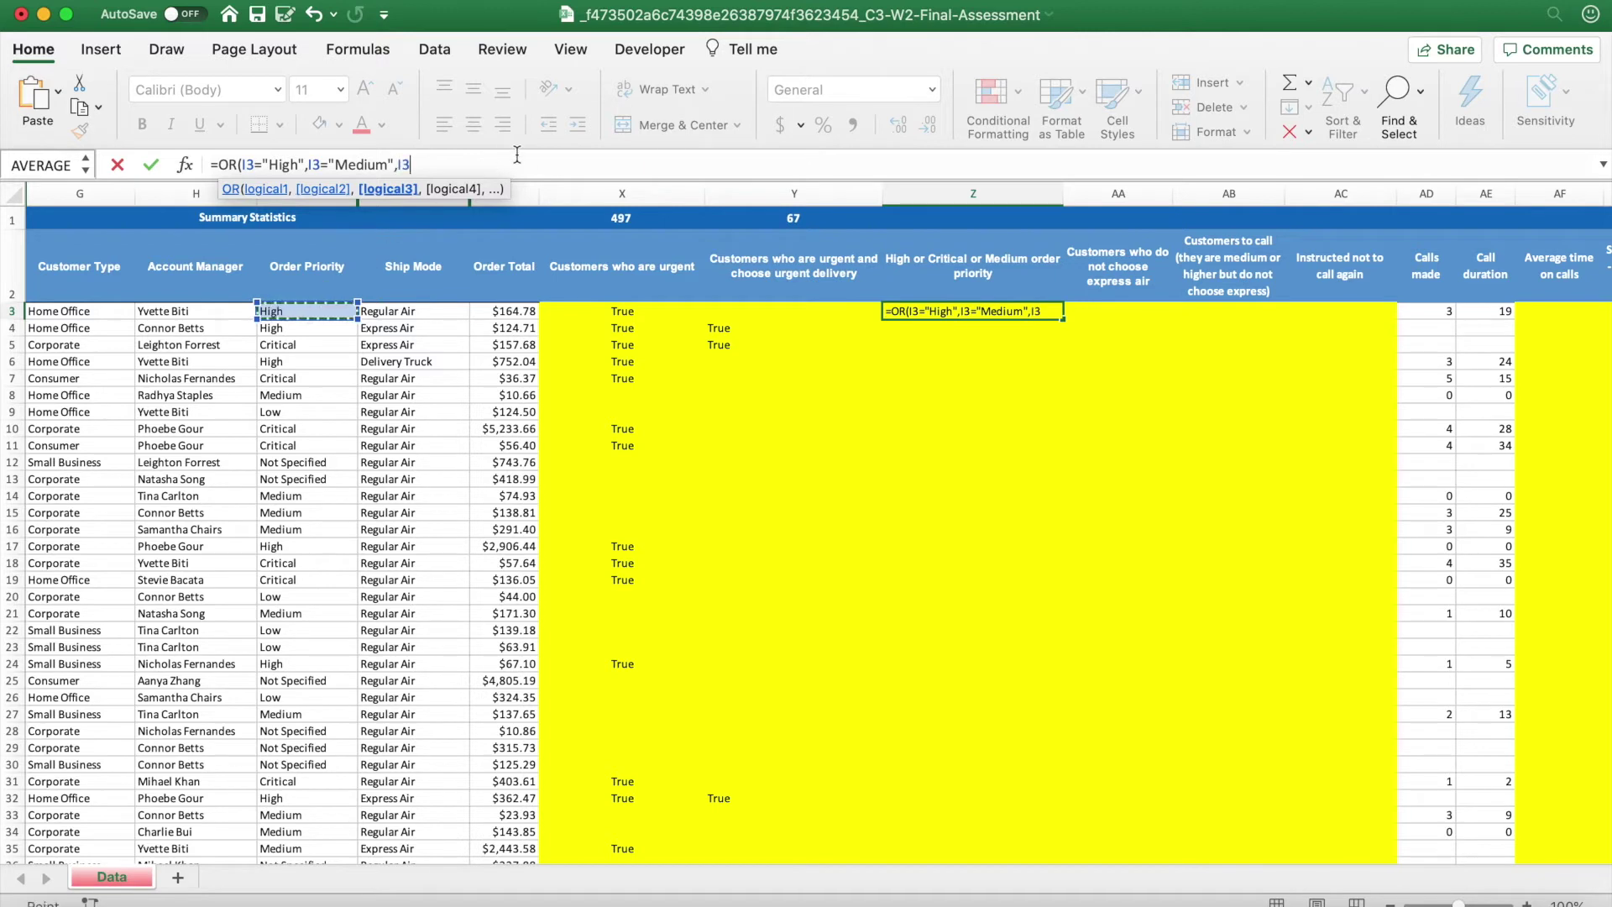
pyautogui.write('"Critical")')
pyautogui.press('Return')
pyautogui.press('Up')
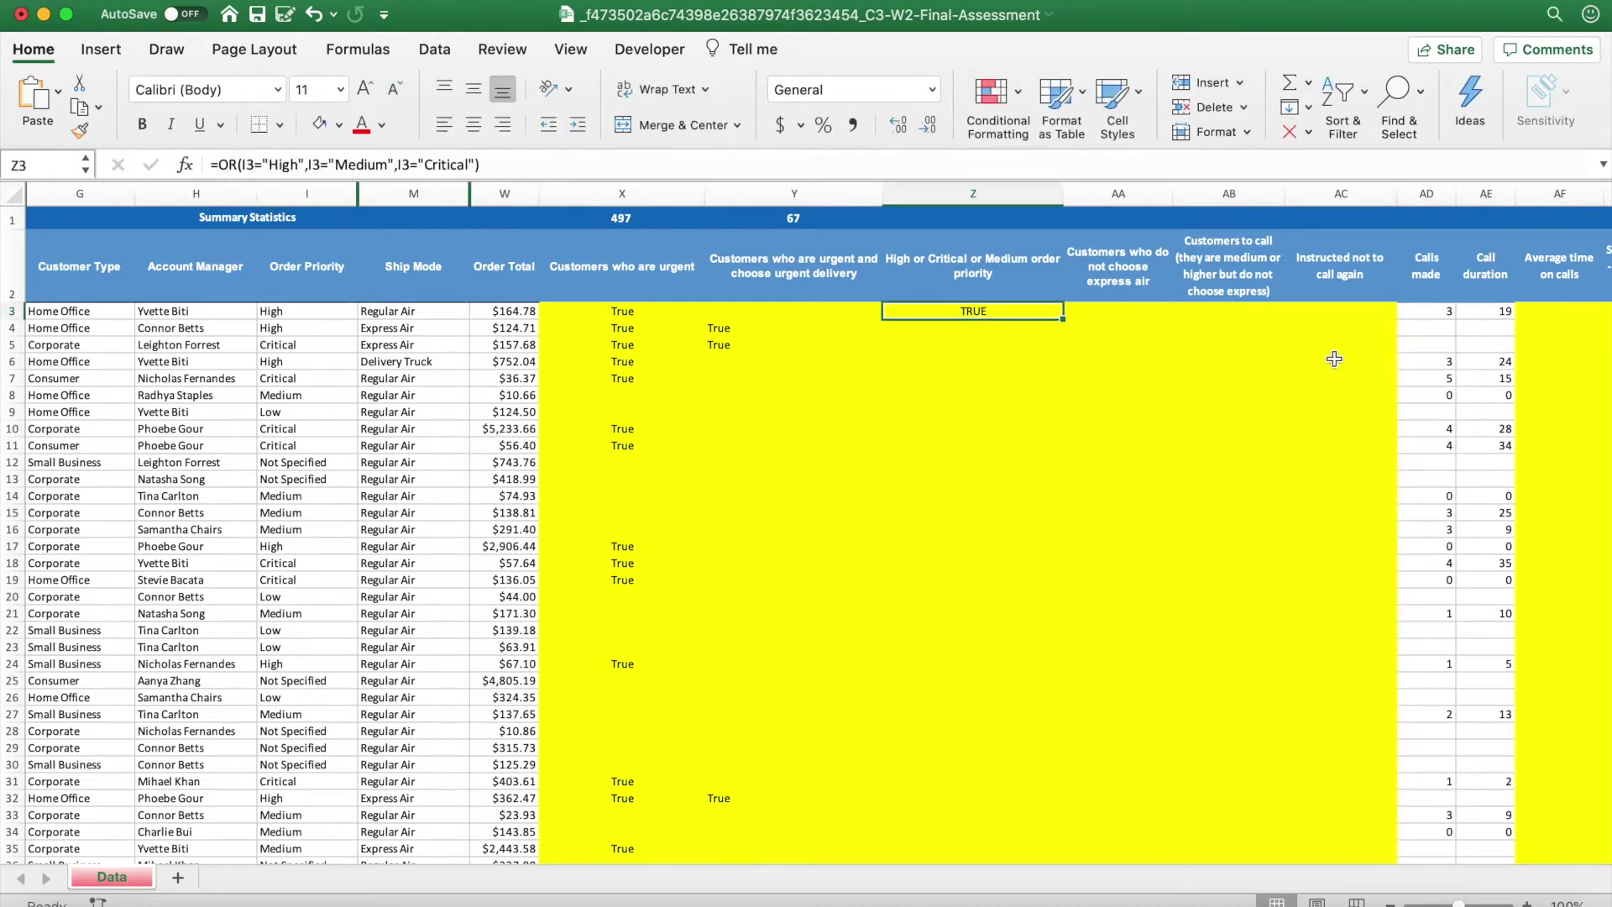
# Fill the OR formula from Z3 down column Z and check the result for the order in row 9.
pyautogui.doubleClick(1064, 320)
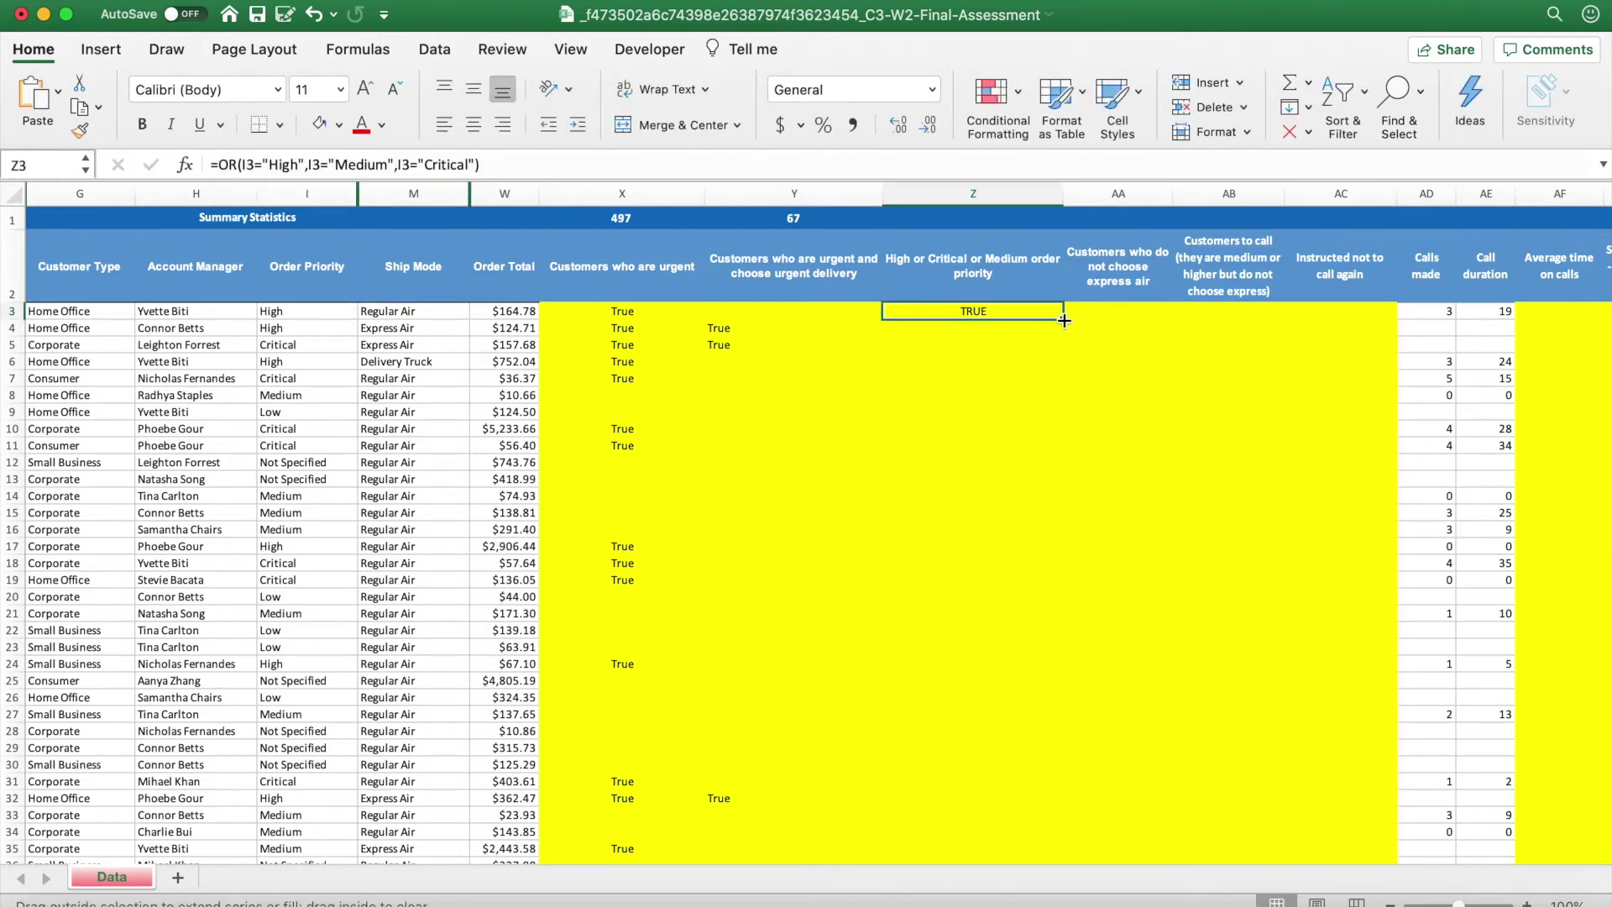
pyautogui.doubleClick(1064, 320)
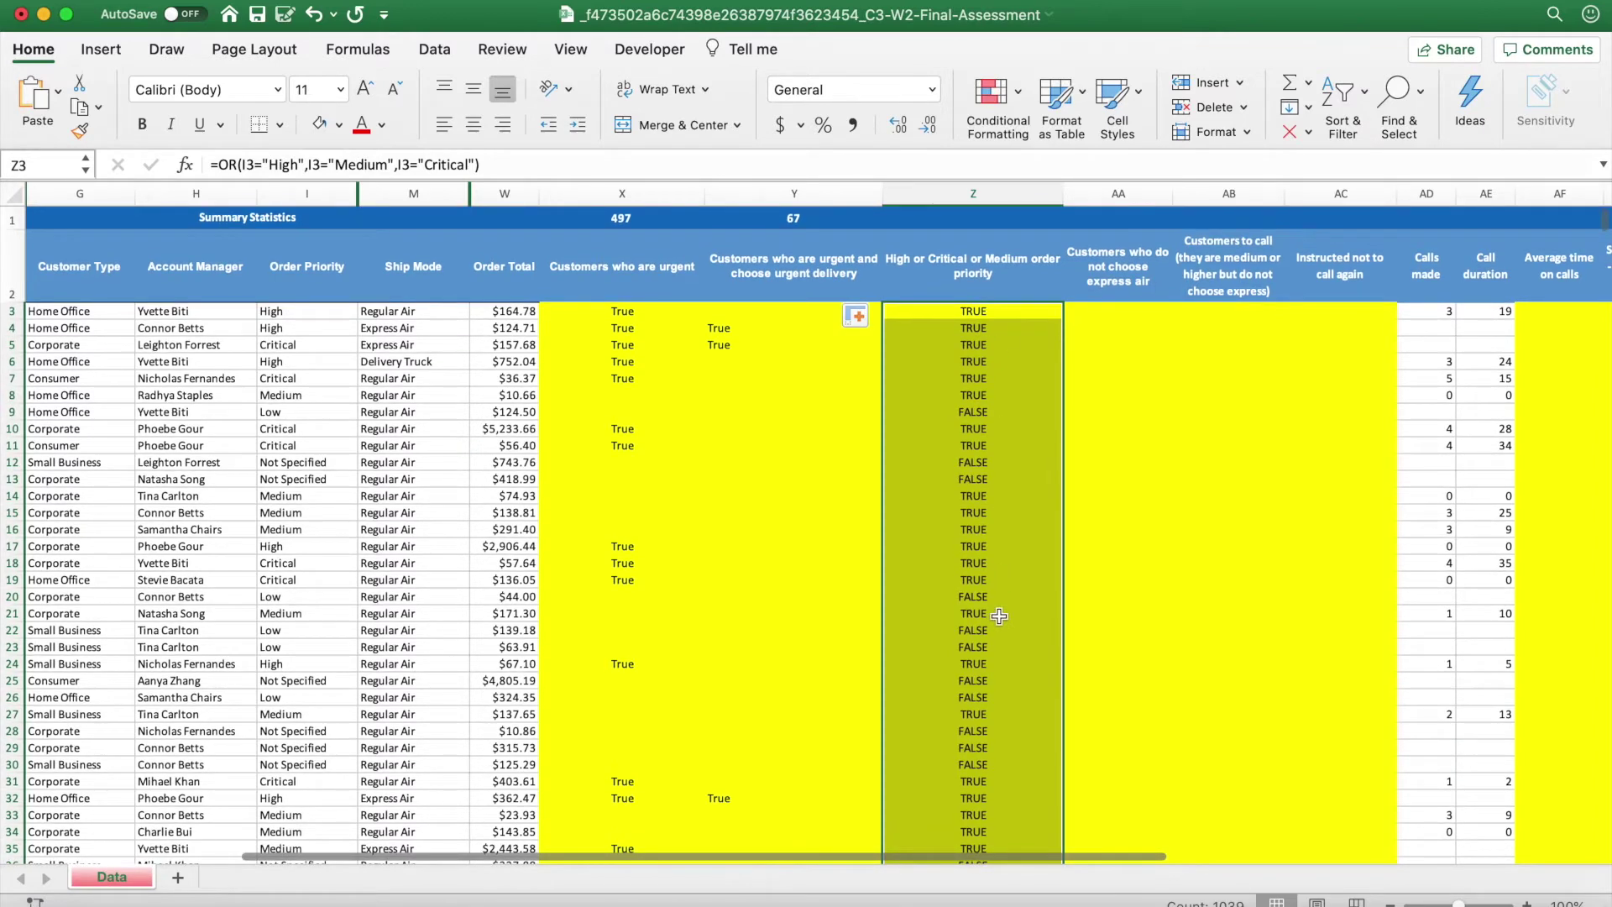
pyautogui.click(985, 413)
# Wrap the OR test in Z3 in an IF function that returns "True" when met and "" otherwise.
pyautogui.click(986, 310)
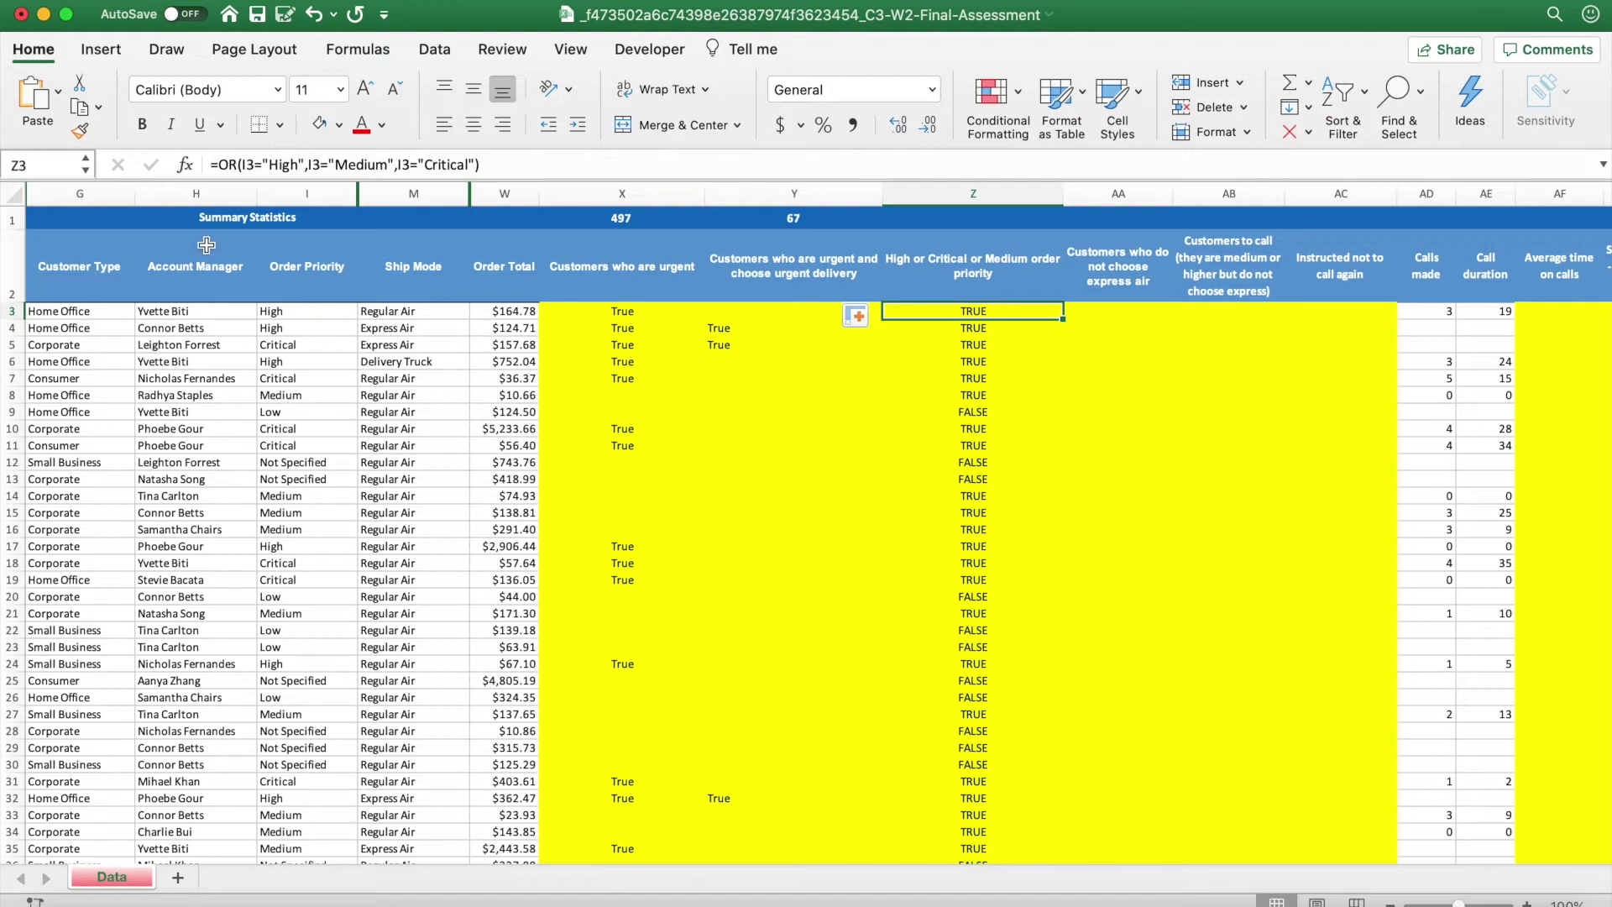
pyautogui.click(220, 165)
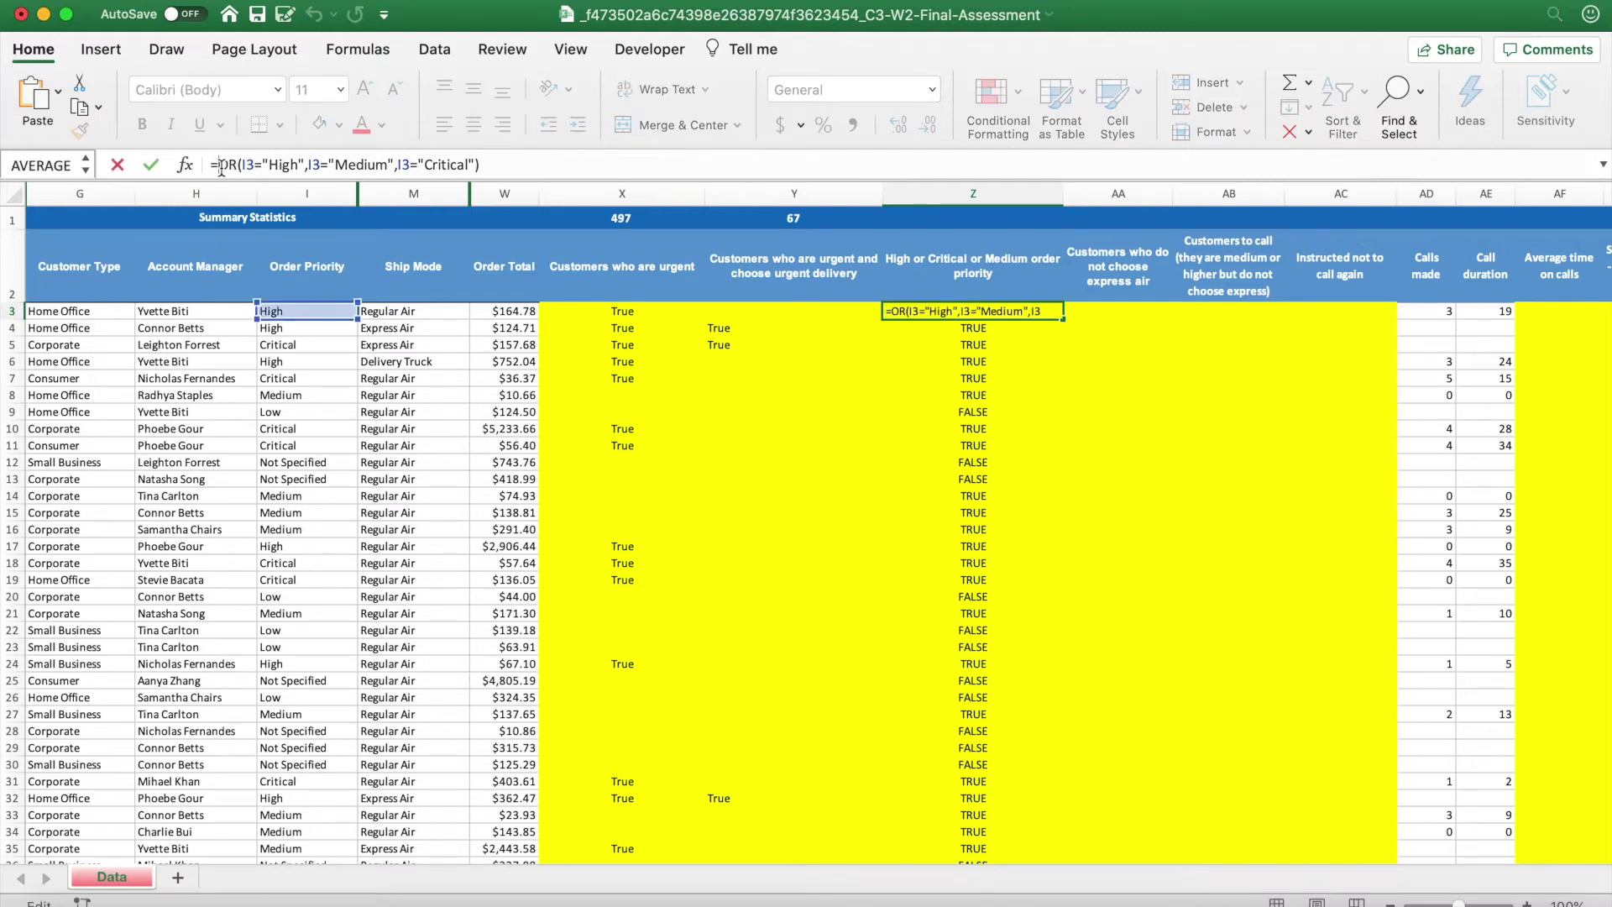
pyautogui.write('IF(')
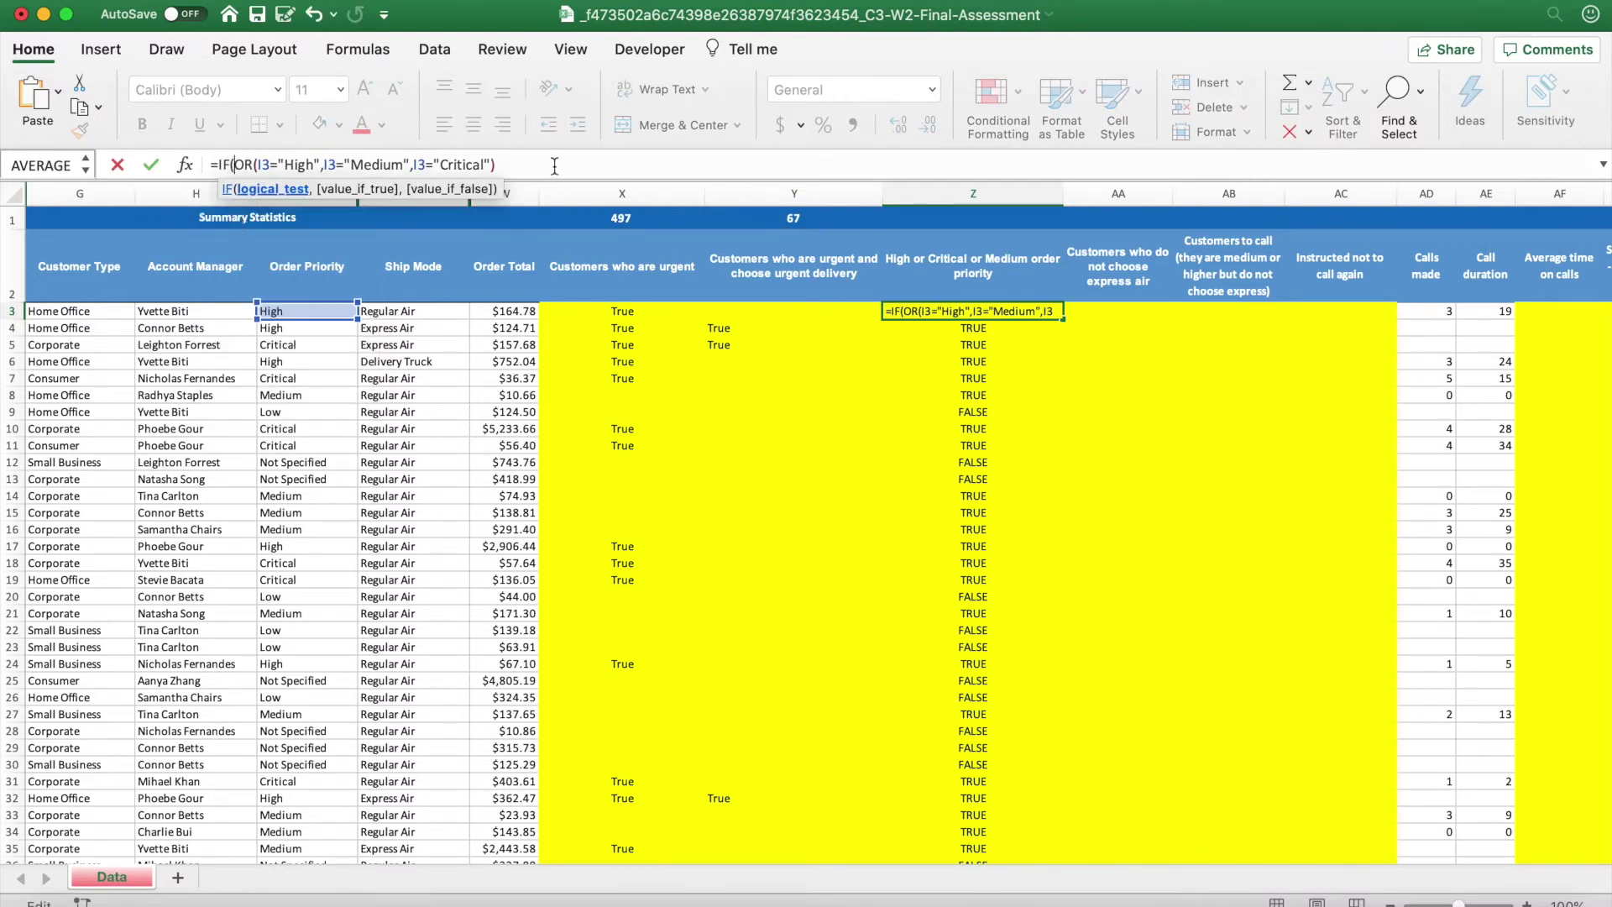
pyautogui.click(554, 165)
pyautogui.write(',')
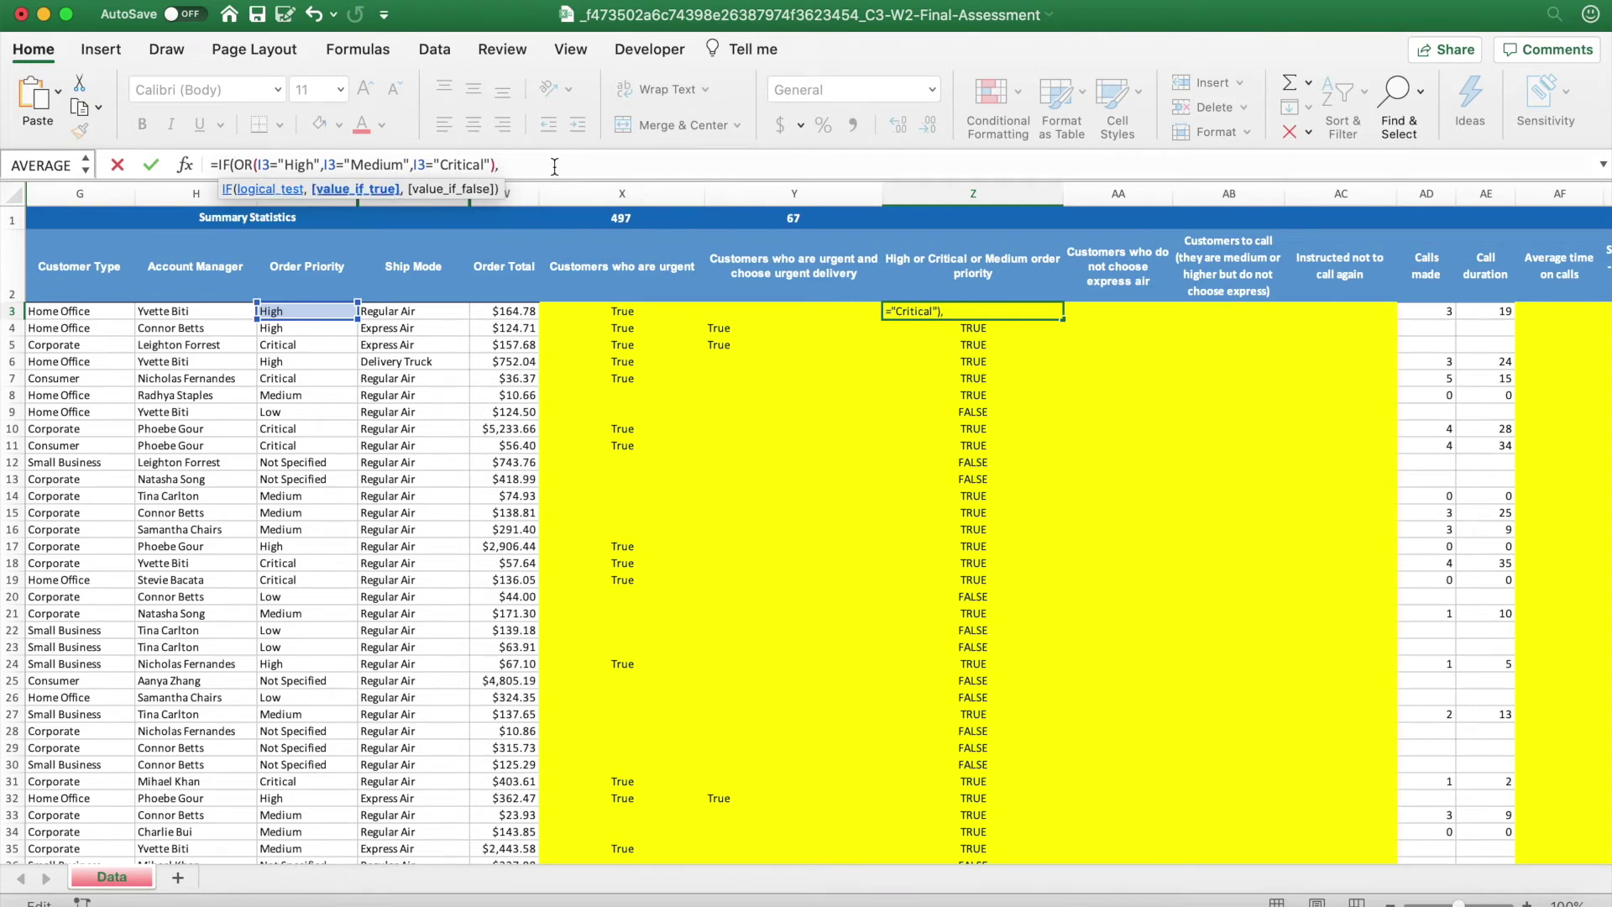
pyautogui.write('"True","")')
pyautogui.press('Return')
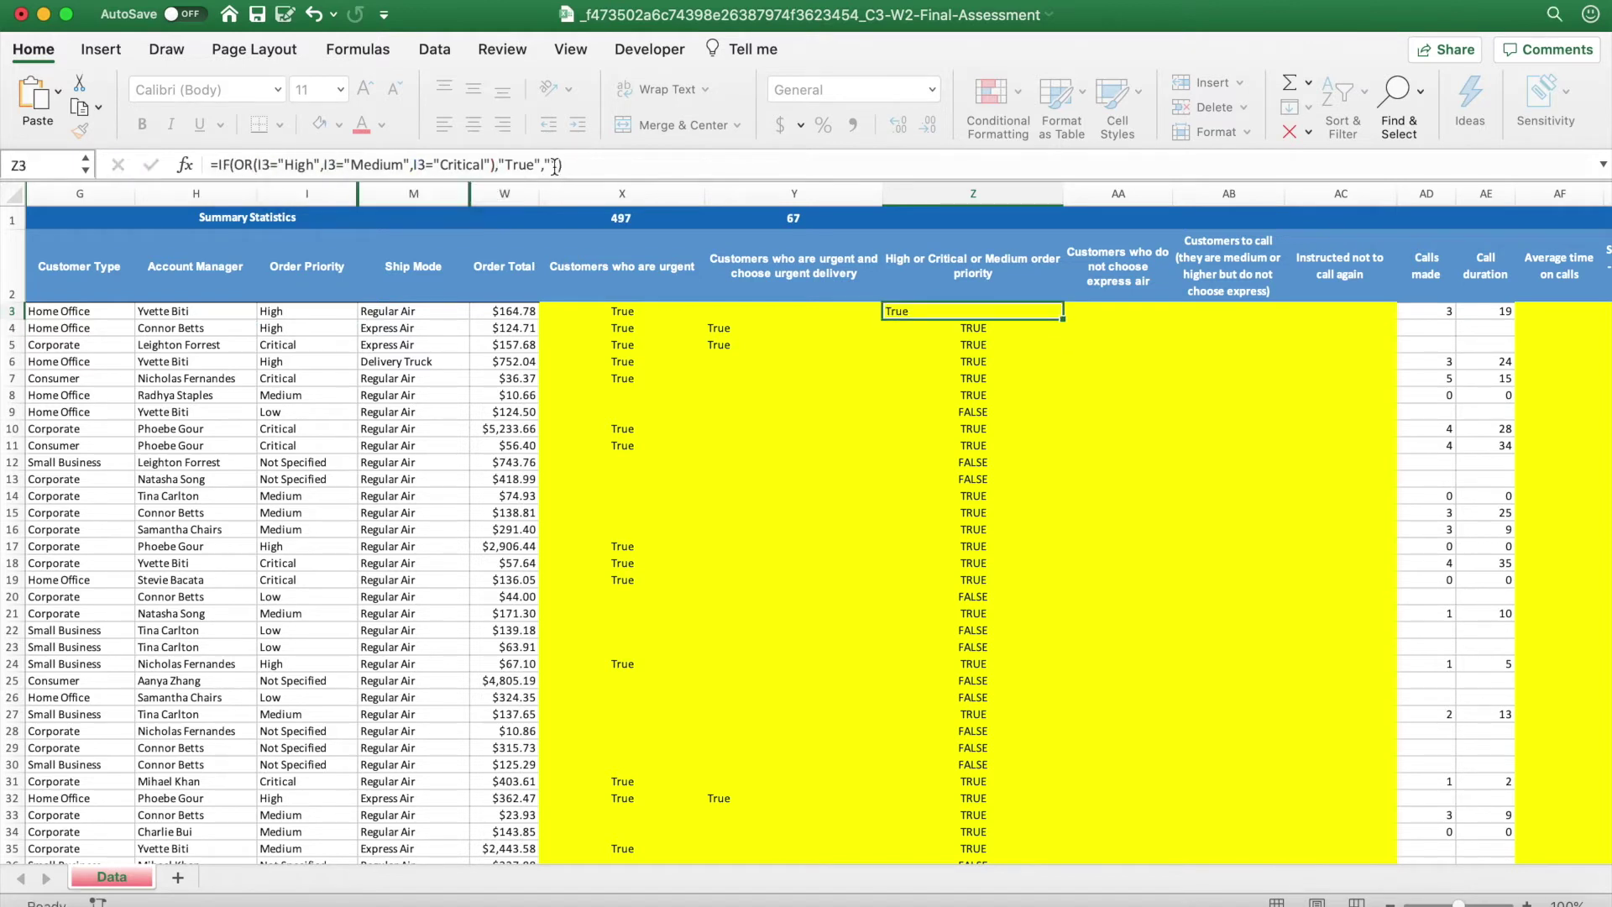
# Fill the IF formula from Z3 down column Z and centre the filled cells horizontally.
pyautogui.doubleClick(1064, 317)
pyautogui.click(471, 125)
pyautogui.click(964, 316)
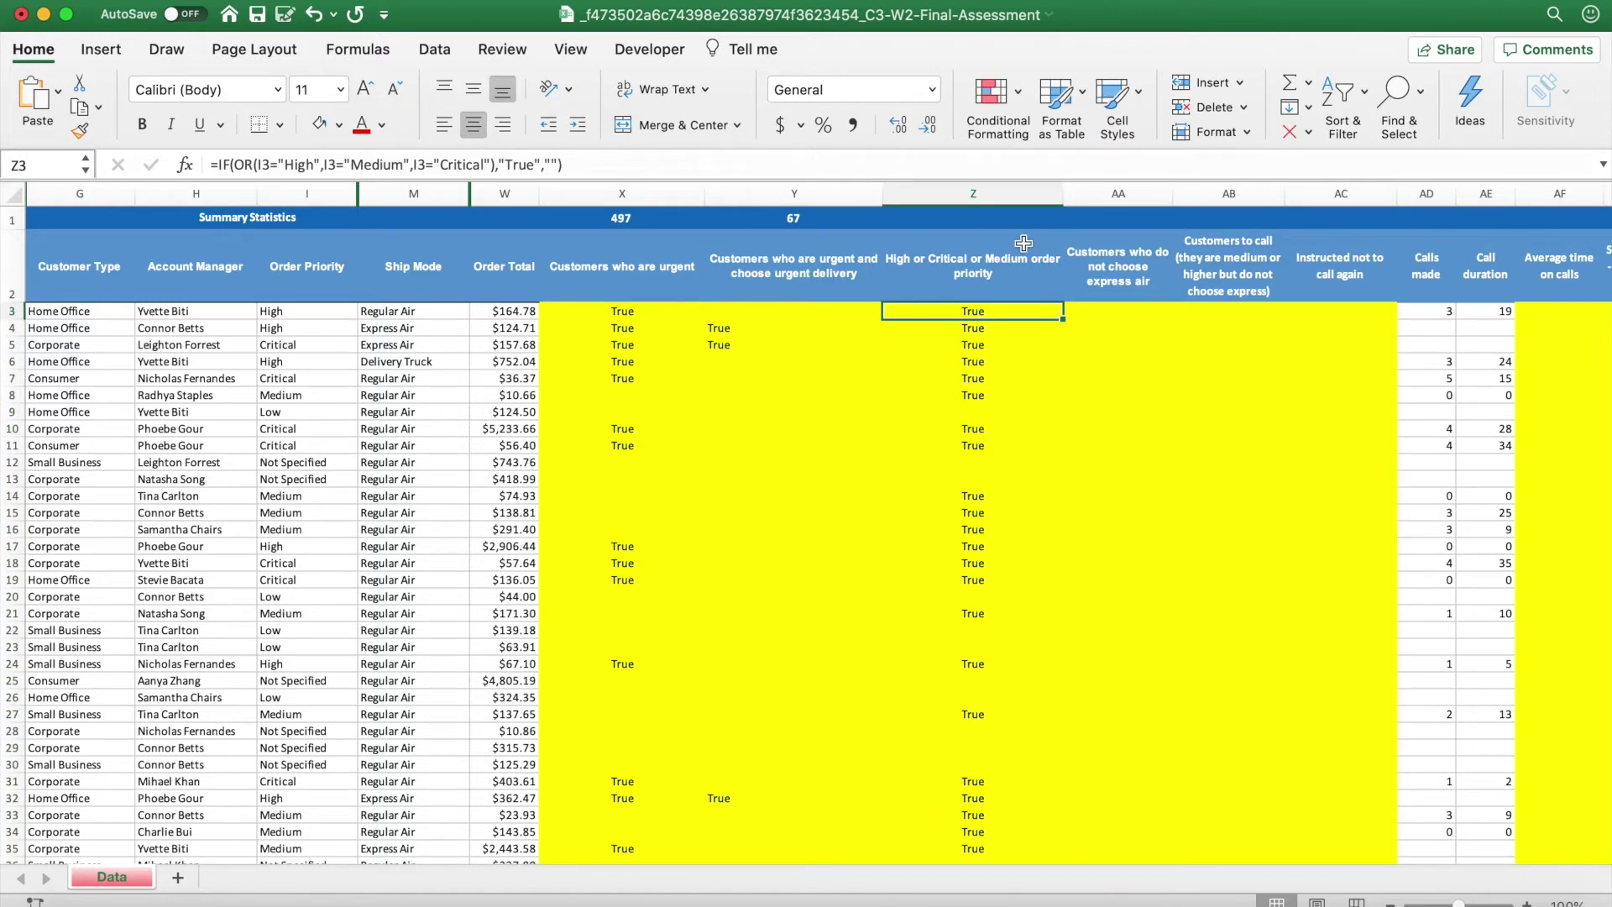
pyautogui.click(993, 219)
pyautogui.write('=c')
pyautogui.press('BackSpace')
pyautogui.press('BackSpace')
# Copy the COUNTIF formula from Y1 across to Z1 and check that it counts "*True*" over Z3:Z1041.
pyautogui.click(851, 223)
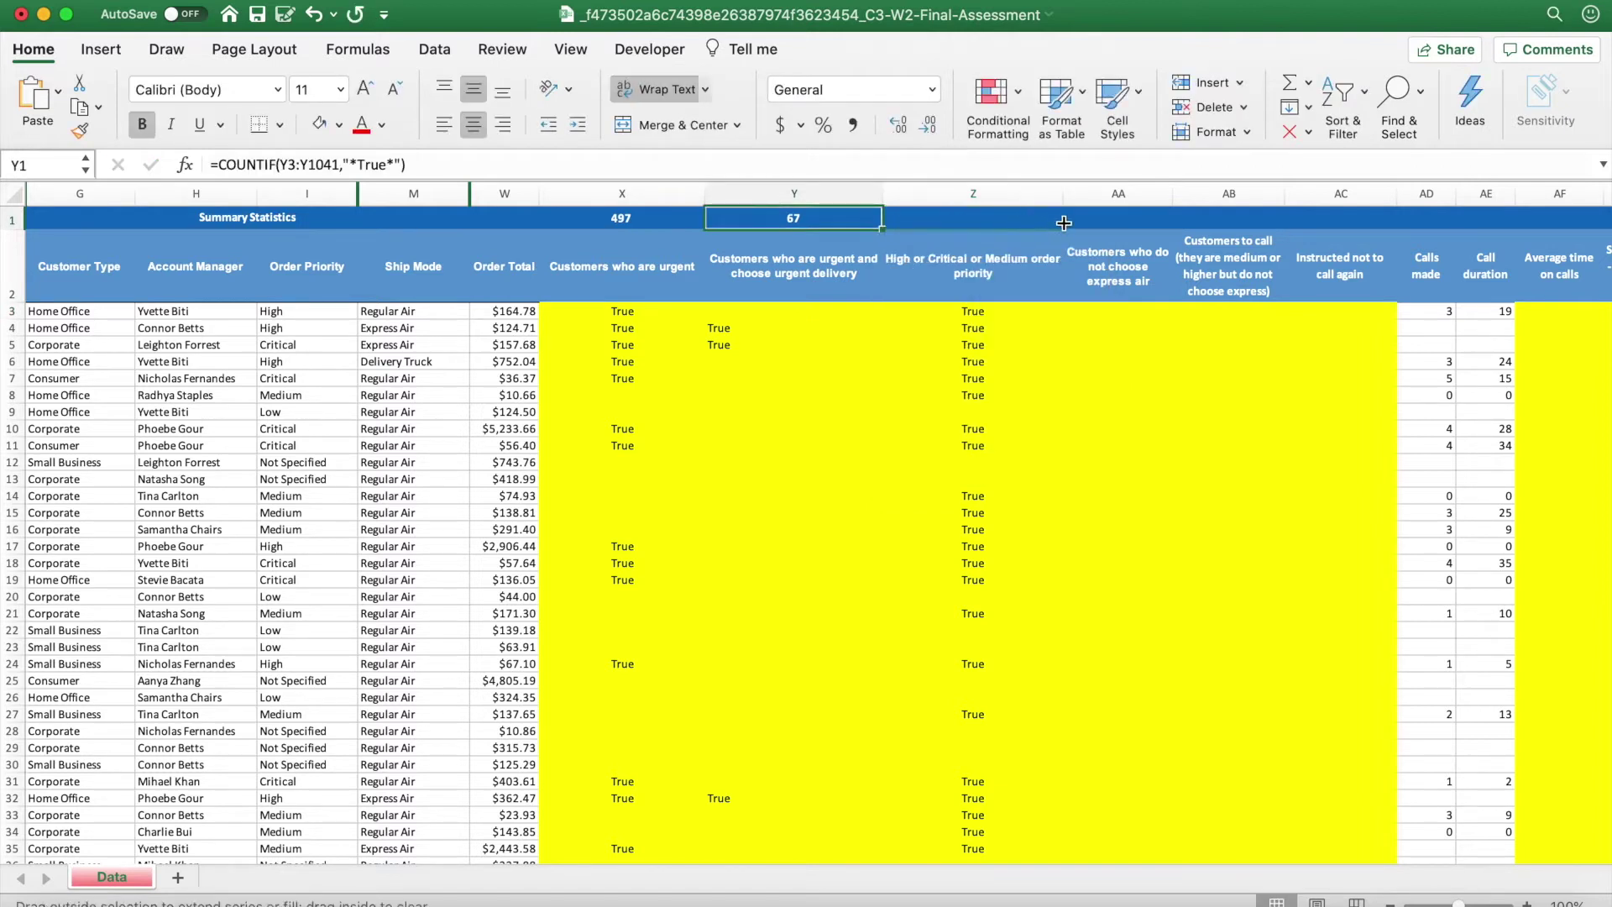
pyautogui.moveTo(1065, 217); pyautogui.dragTo(910, 215)
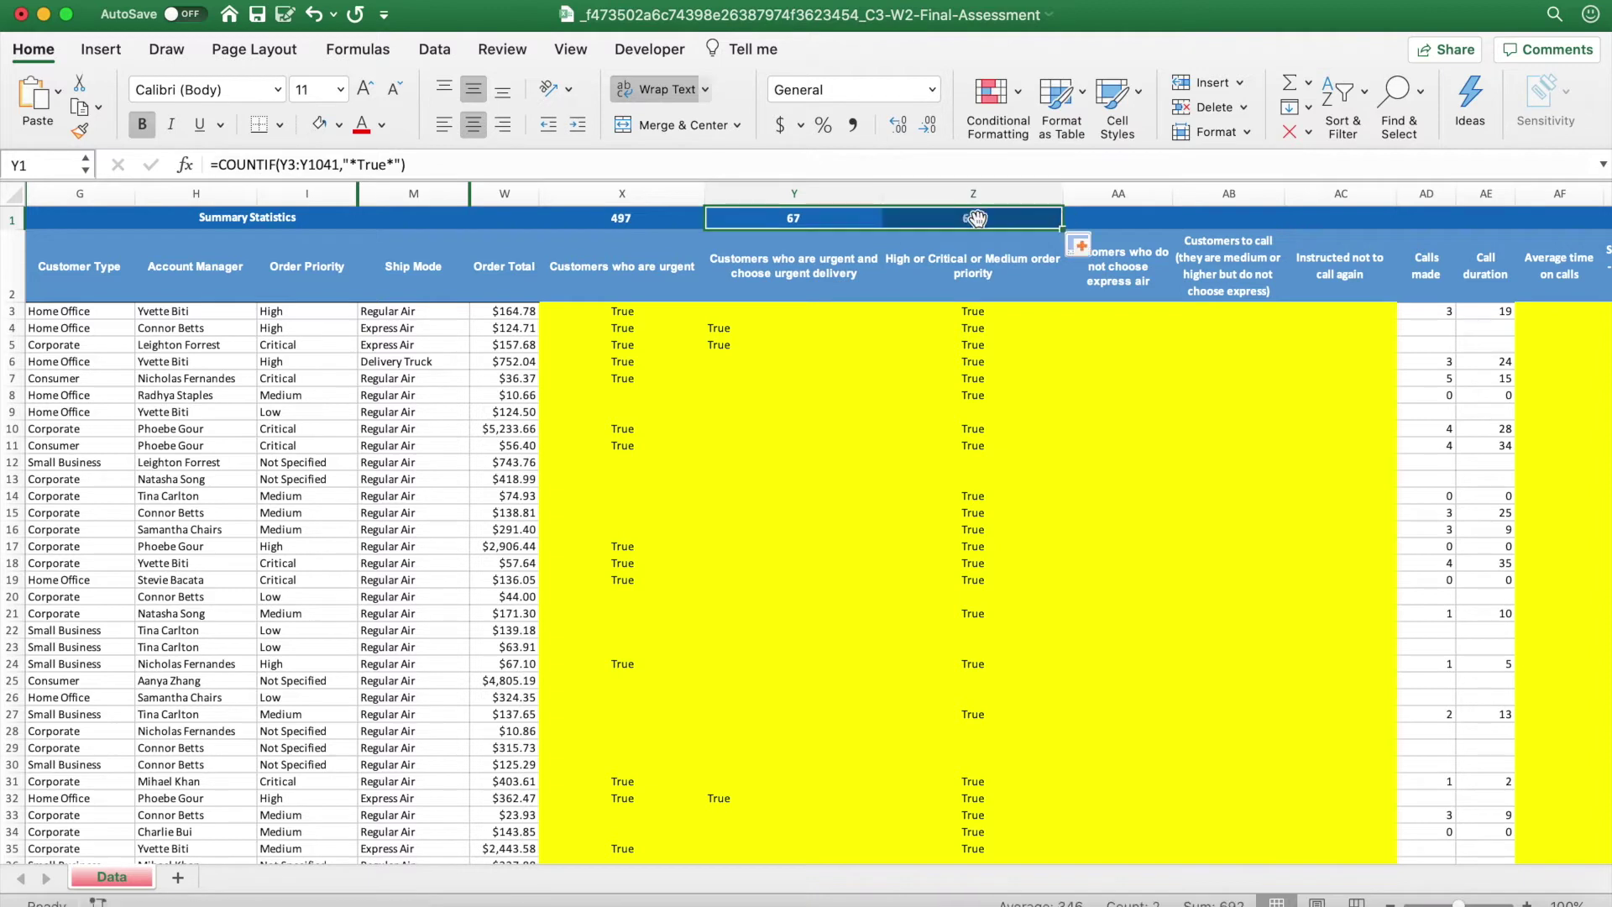
pyautogui.click(971, 216)
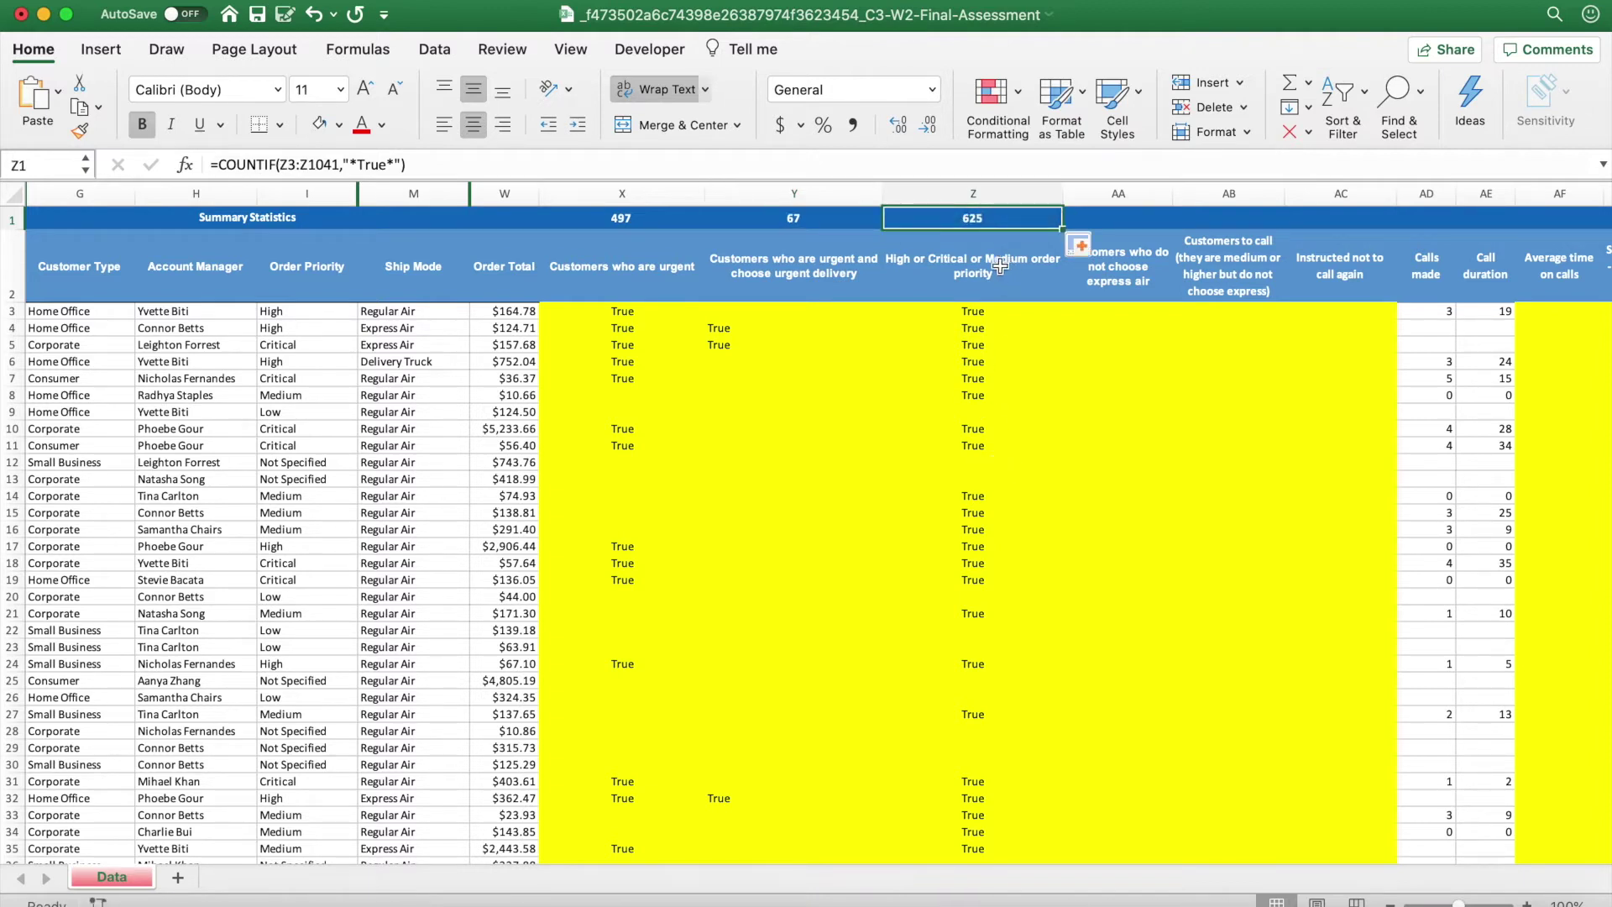
pyautogui.click(300, 166)
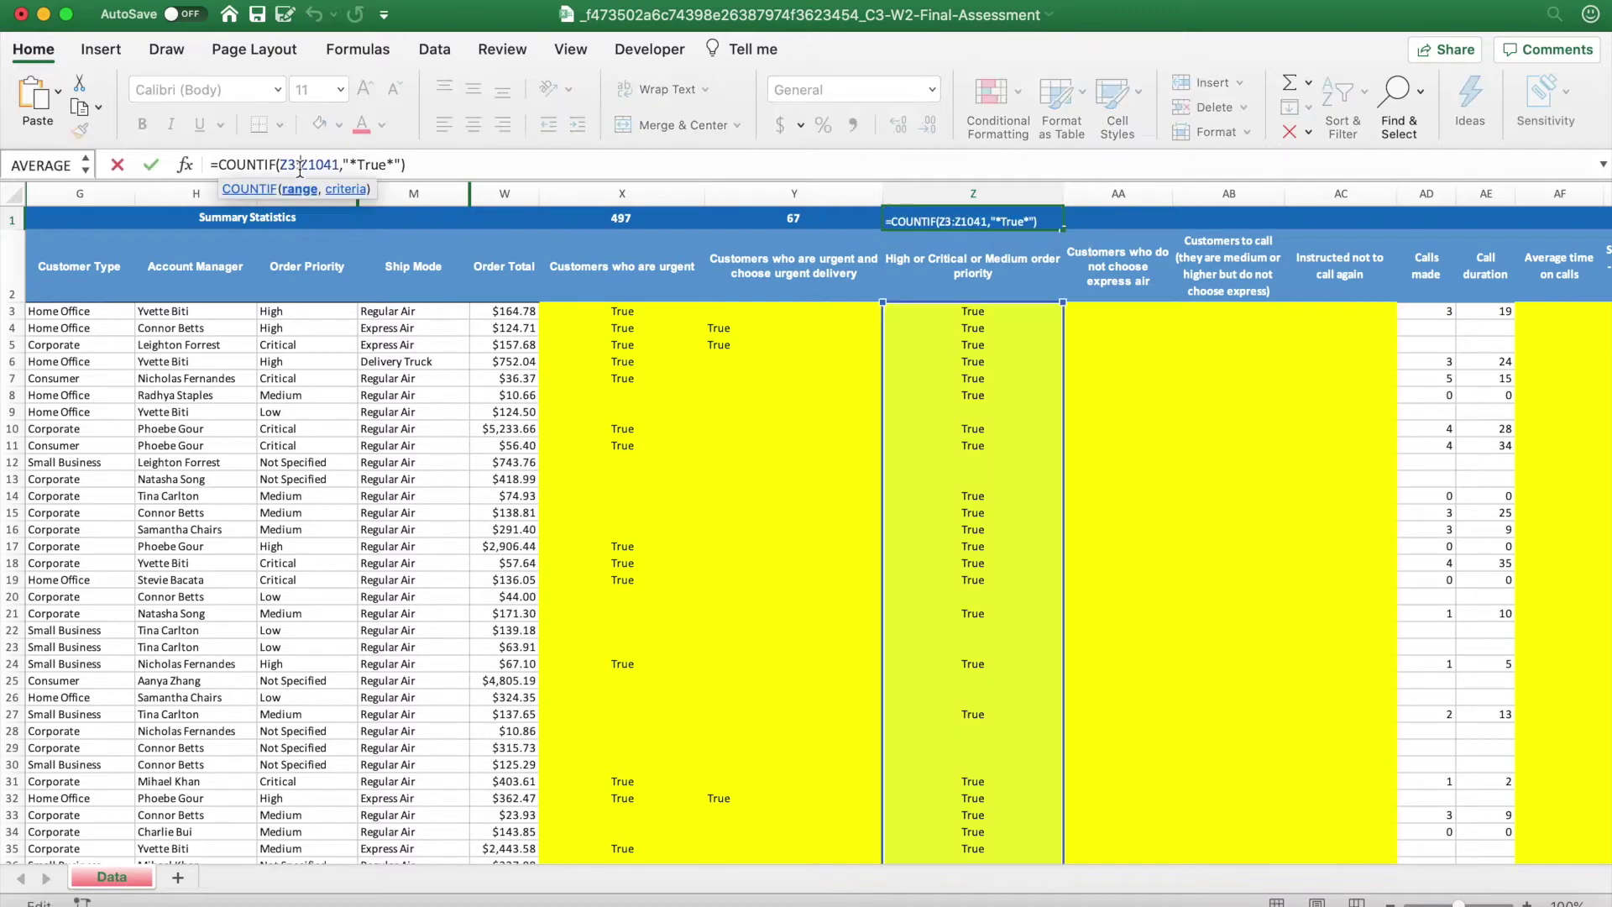
pyautogui.press('Return')
pyautogui.press('Up')
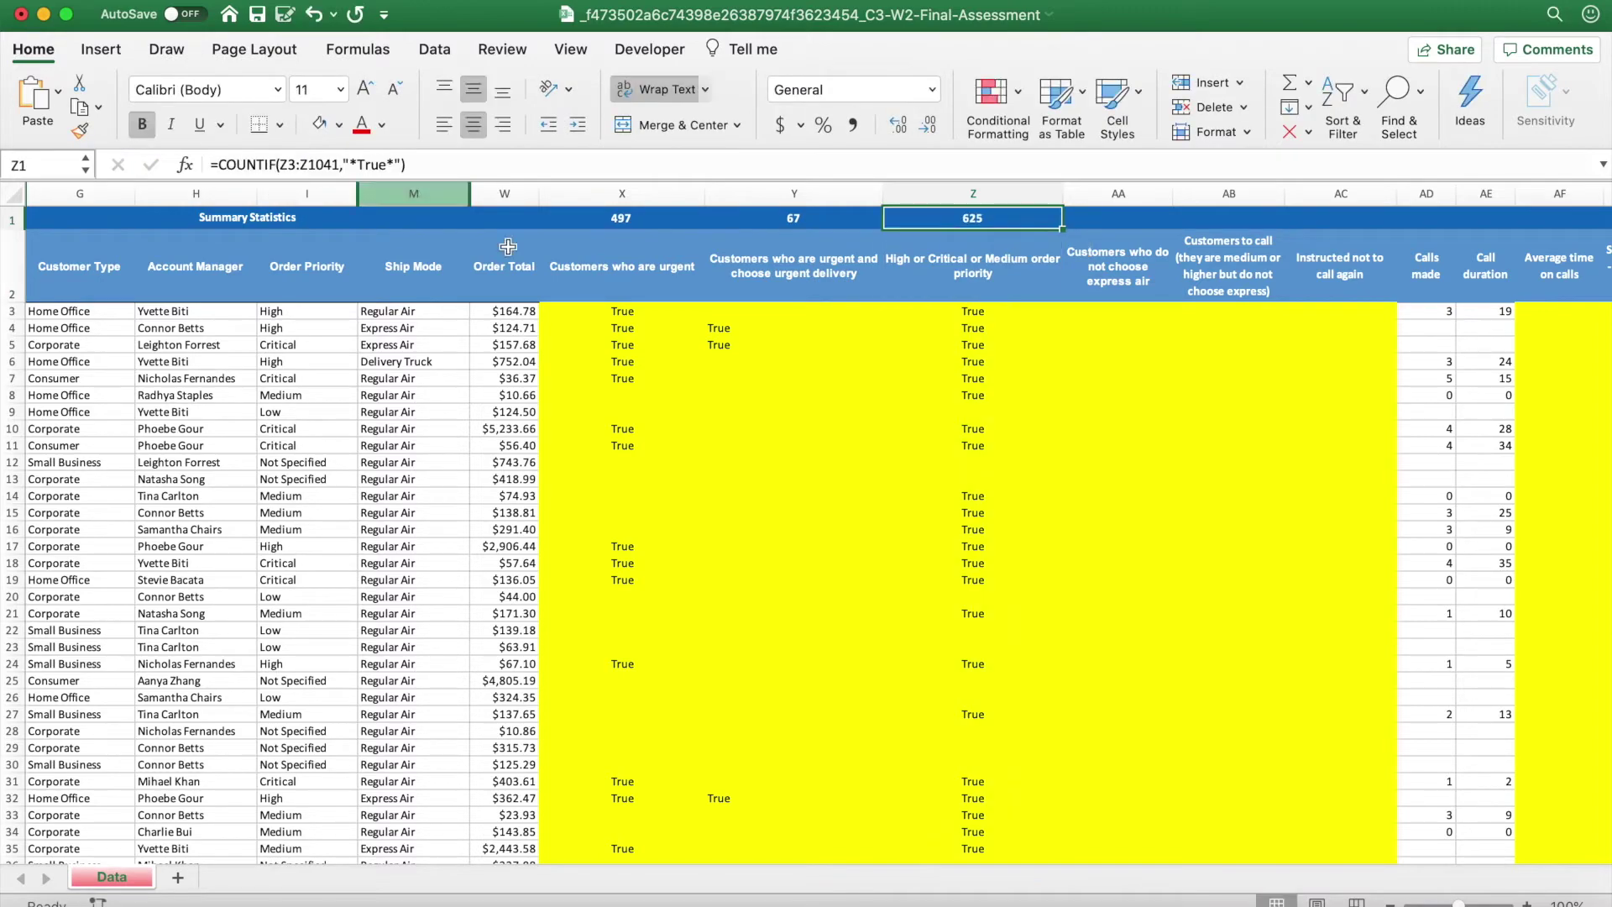
# Switch to the Coursera quiz in the browser and enter 625 as the answer to question 3.
pyautogui.hotkey('ctrl', 'Up')
pyautogui.click(385, 594)
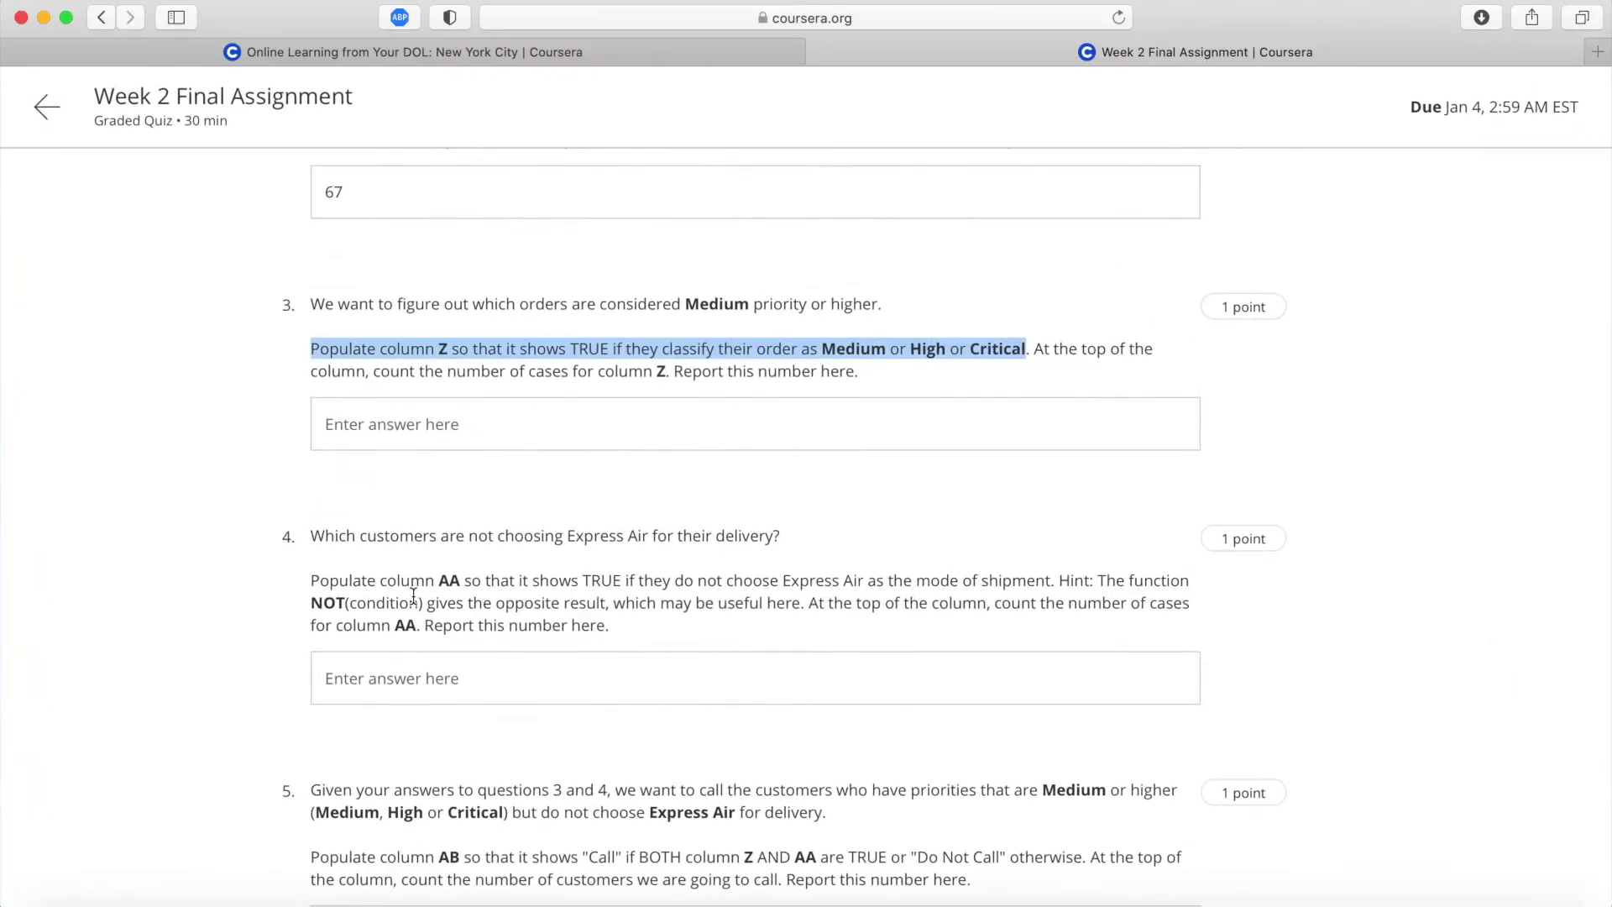
pyautogui.click(396, 437)
pyautogui.write('625')
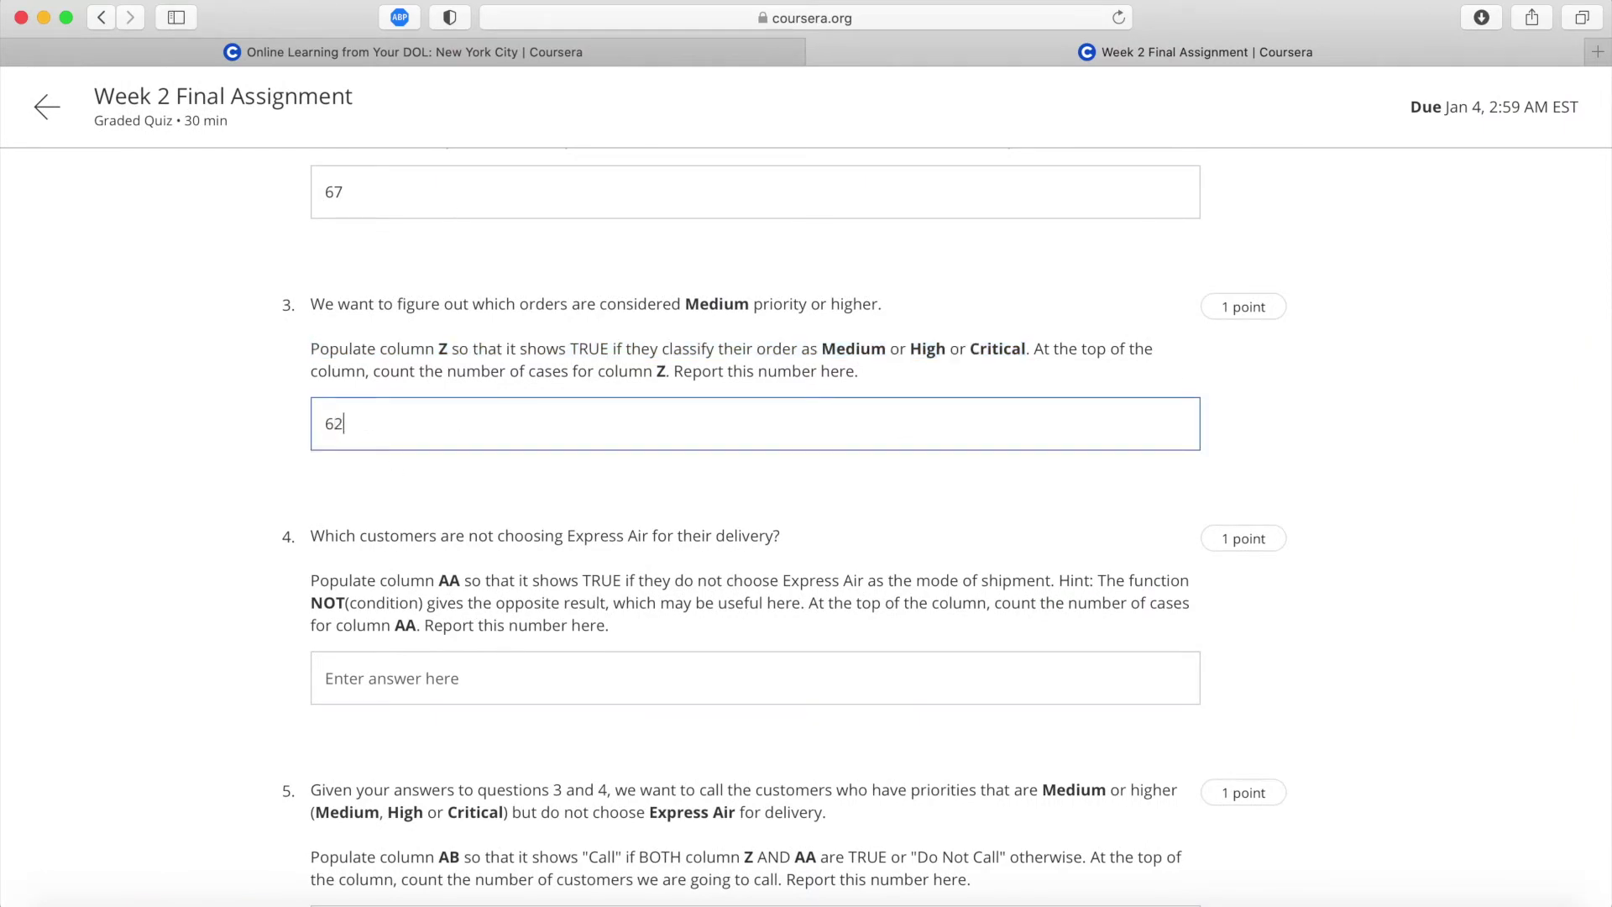
pyautogui.click(184, 566)
# Read question 4's condition for column AA in the quiz and return to the Excel workbook.
pyautogui.scroll(-5, 183, 565)
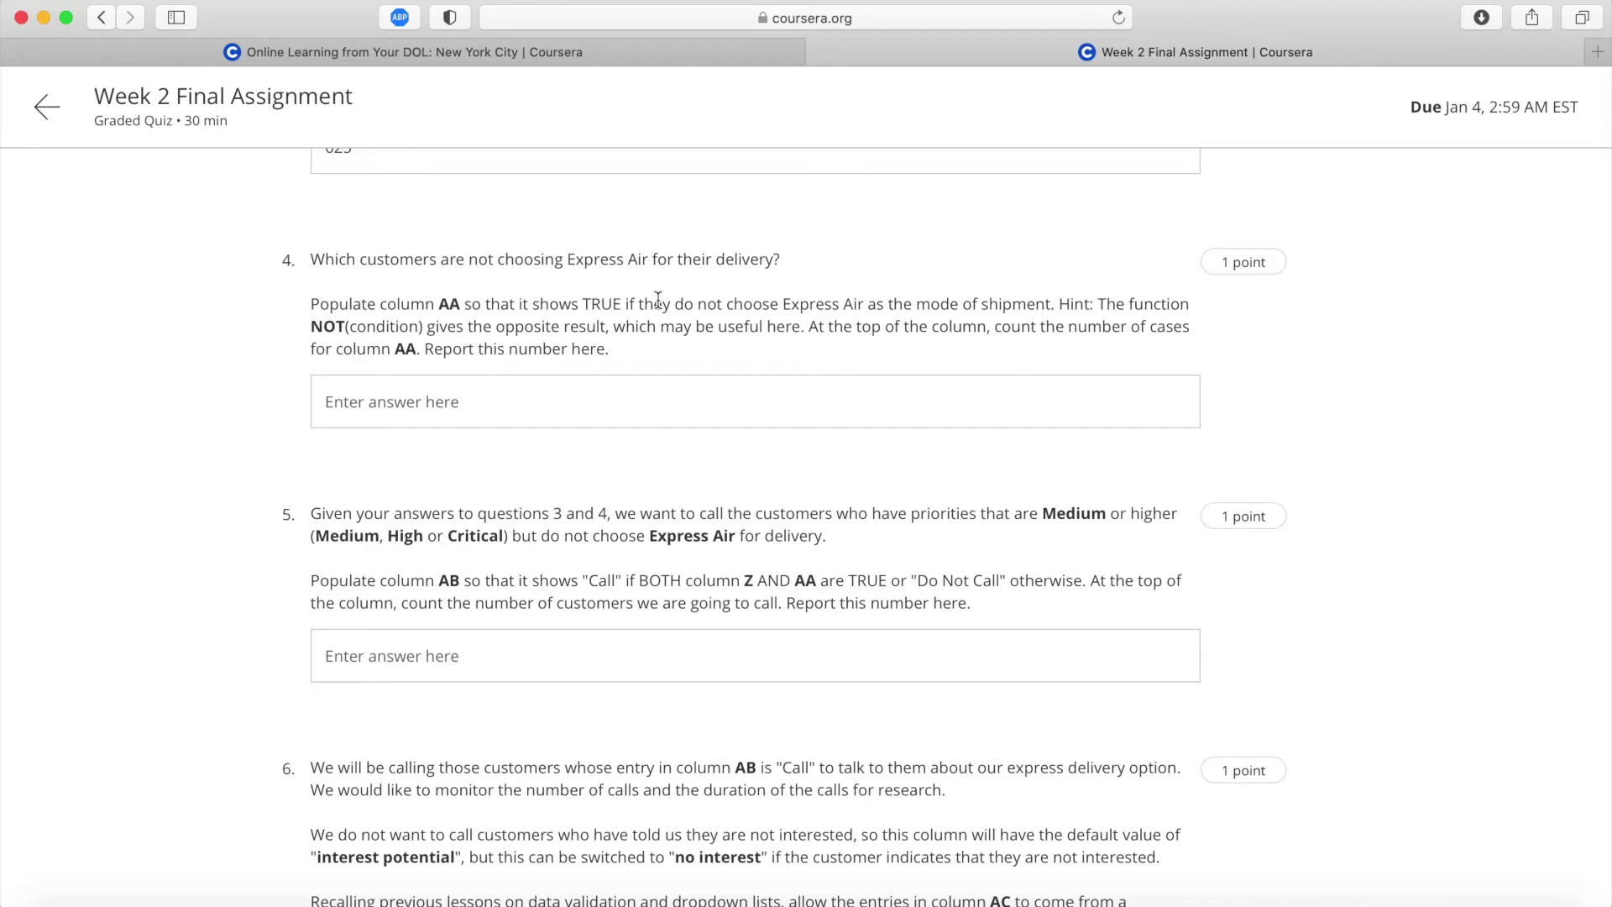
pyautogui.moveTo(627, 302); pyautogui.dragTo(870, 300)
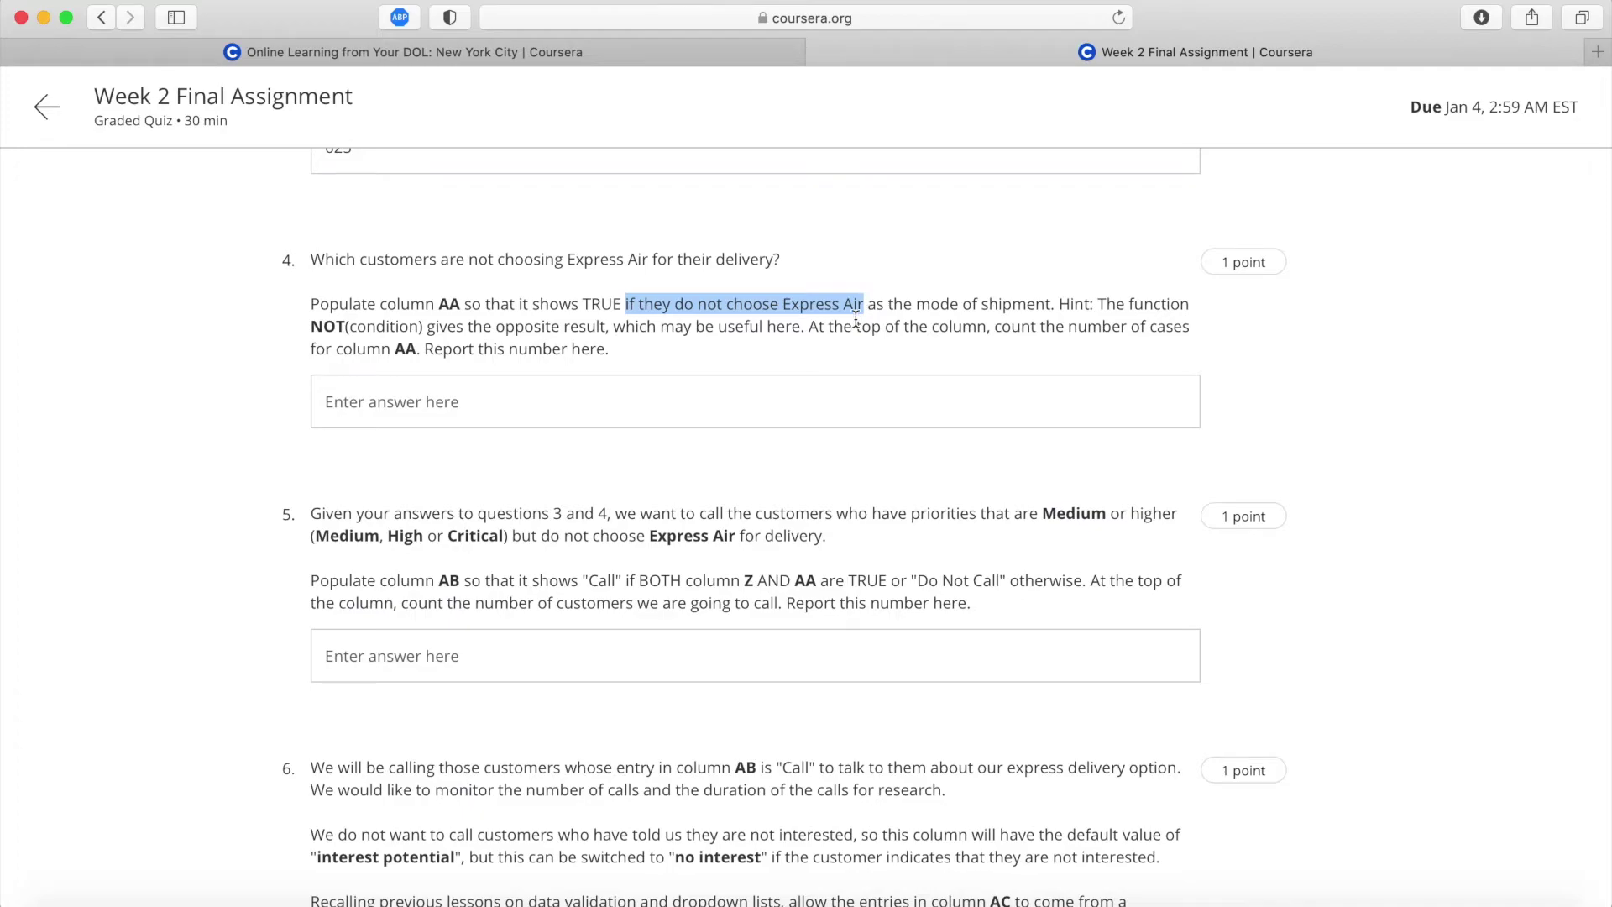
pyautogui.hotkey('ctrl', 'Up')
pyautogui.click(490, 306)
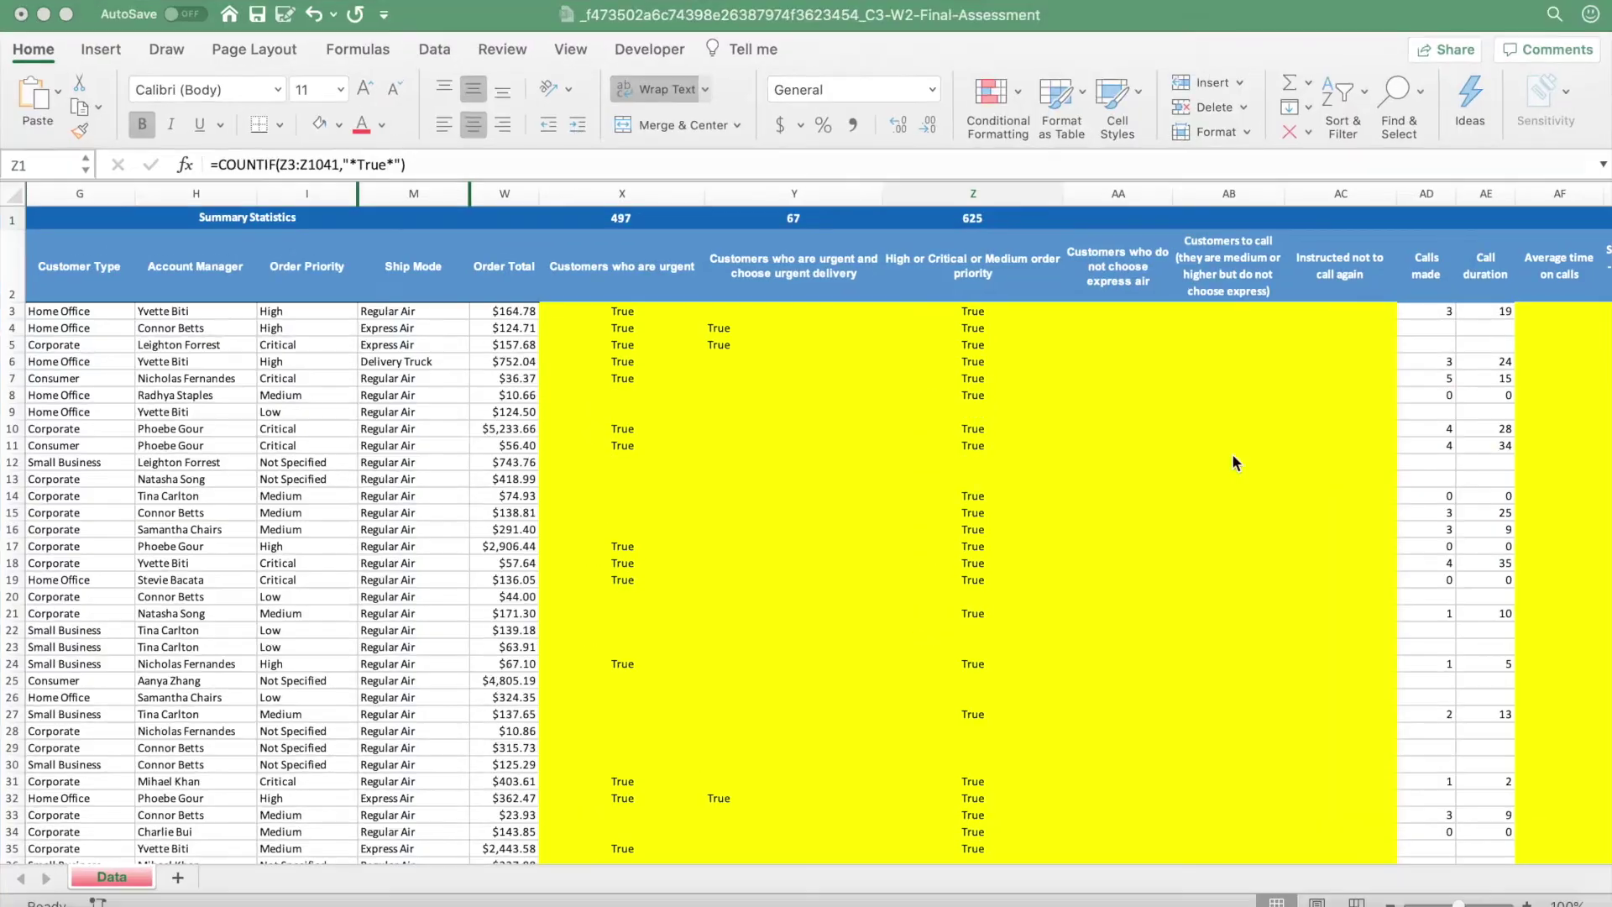
# Look through the Ship Mode entries in column M to identify the delivery types other than Express Air.
pyautogui.click(1125, 315)
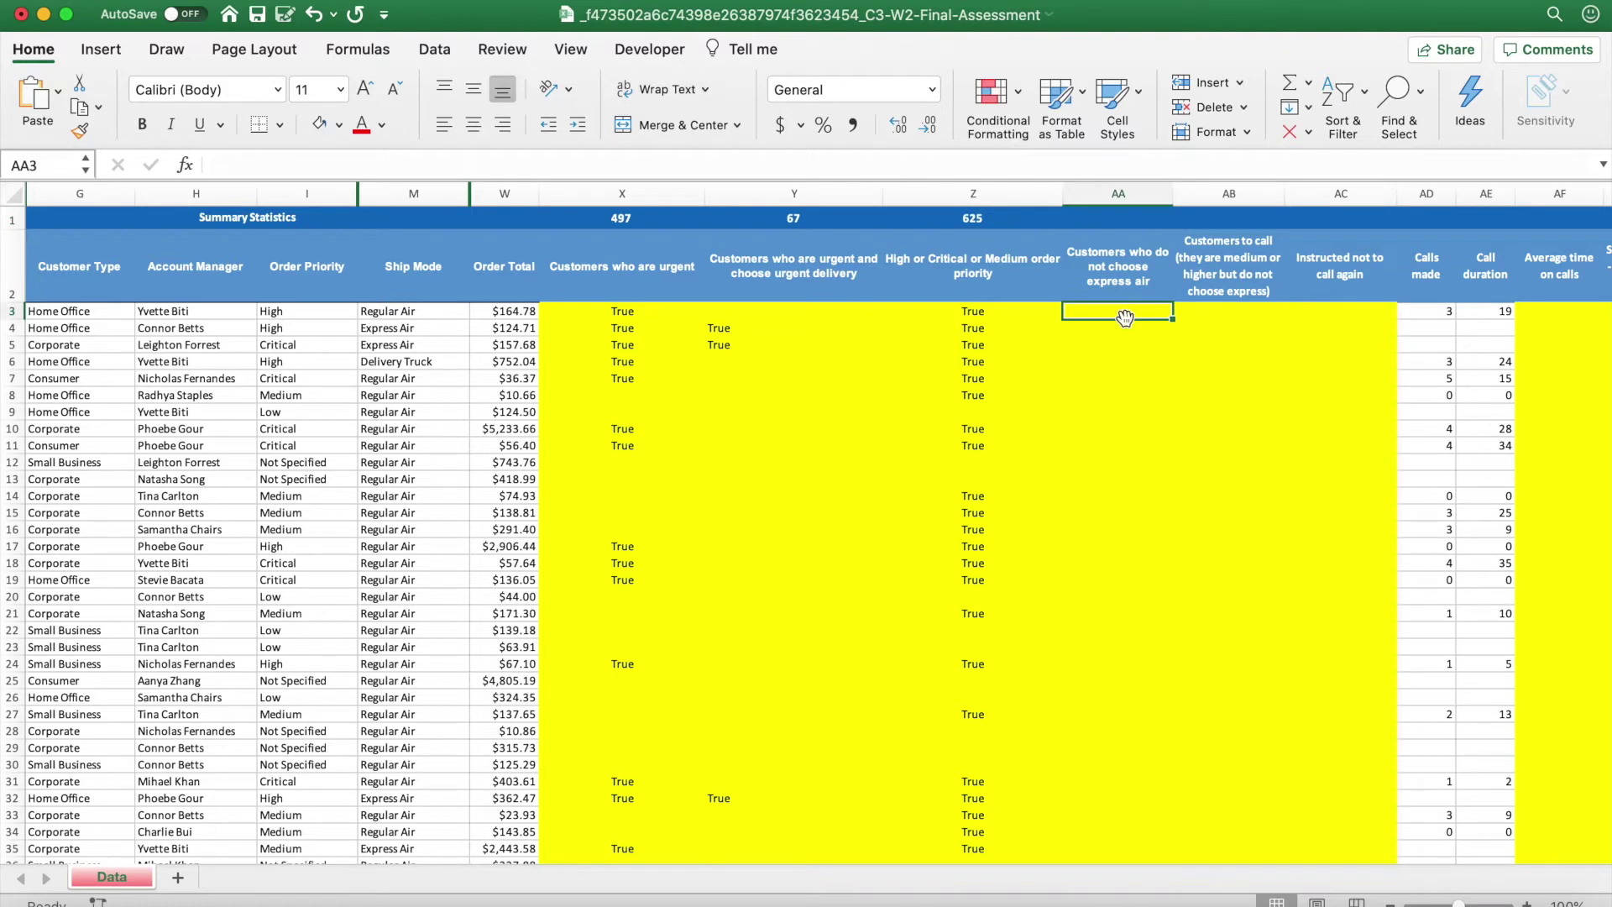
pyautogui.click(444, 322)
pyautogui.click(411, 366)
pyautogui.scroll(-3, 406, 532)
pyautogui.scroll(-3, 406, 531)
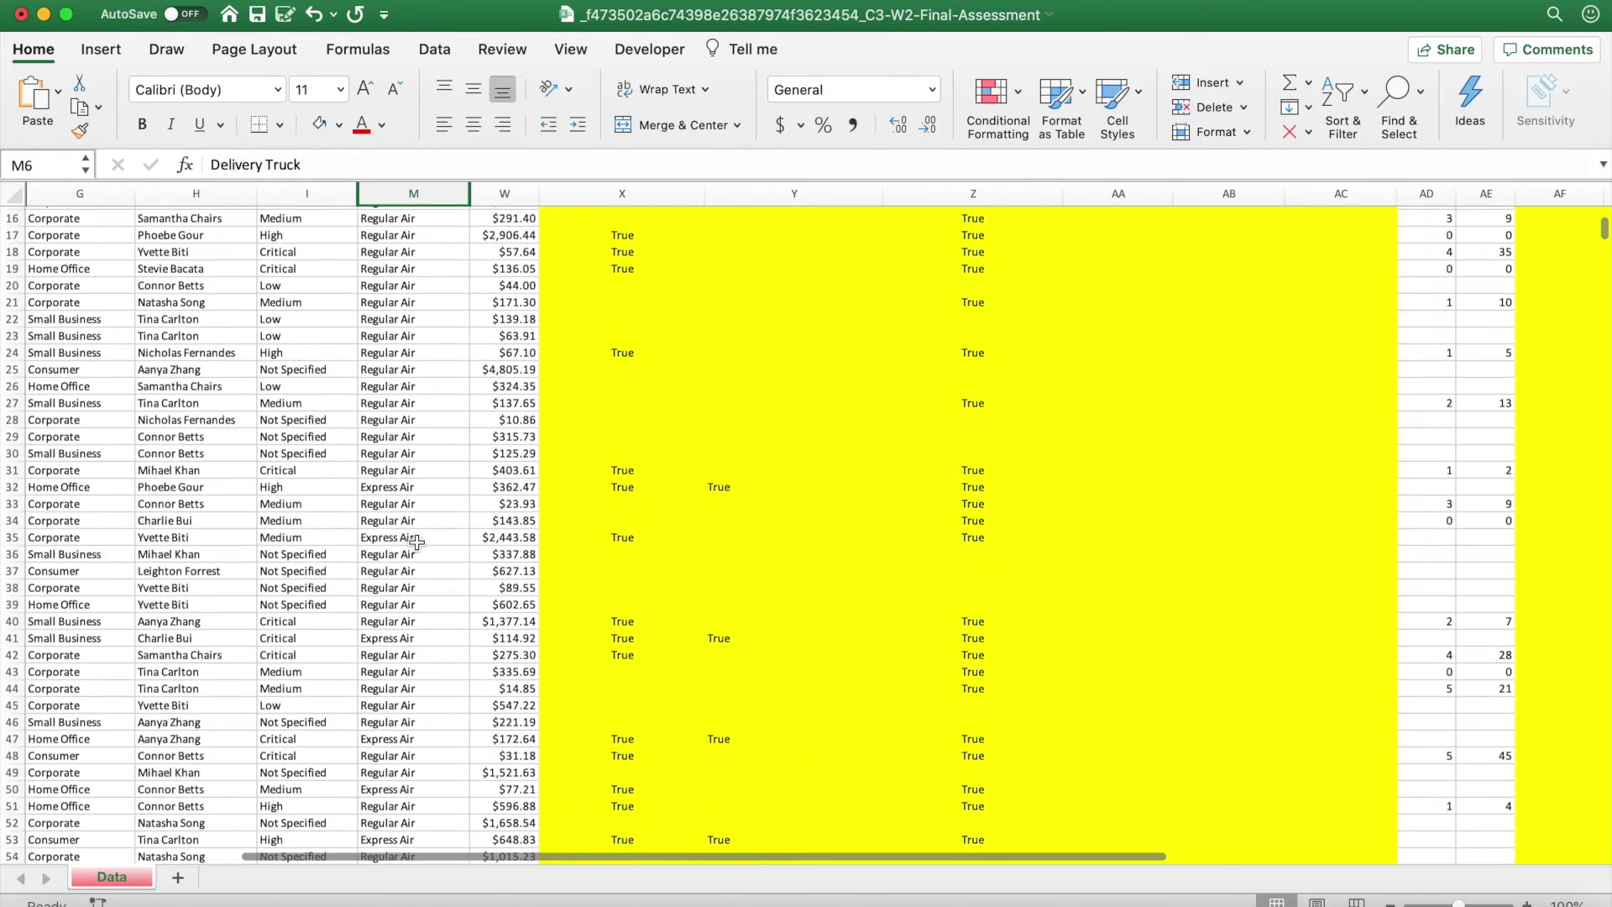
pyautogui.scroll(-7, 413, 529)
pyautogui.scroll(-4, 415, 534)
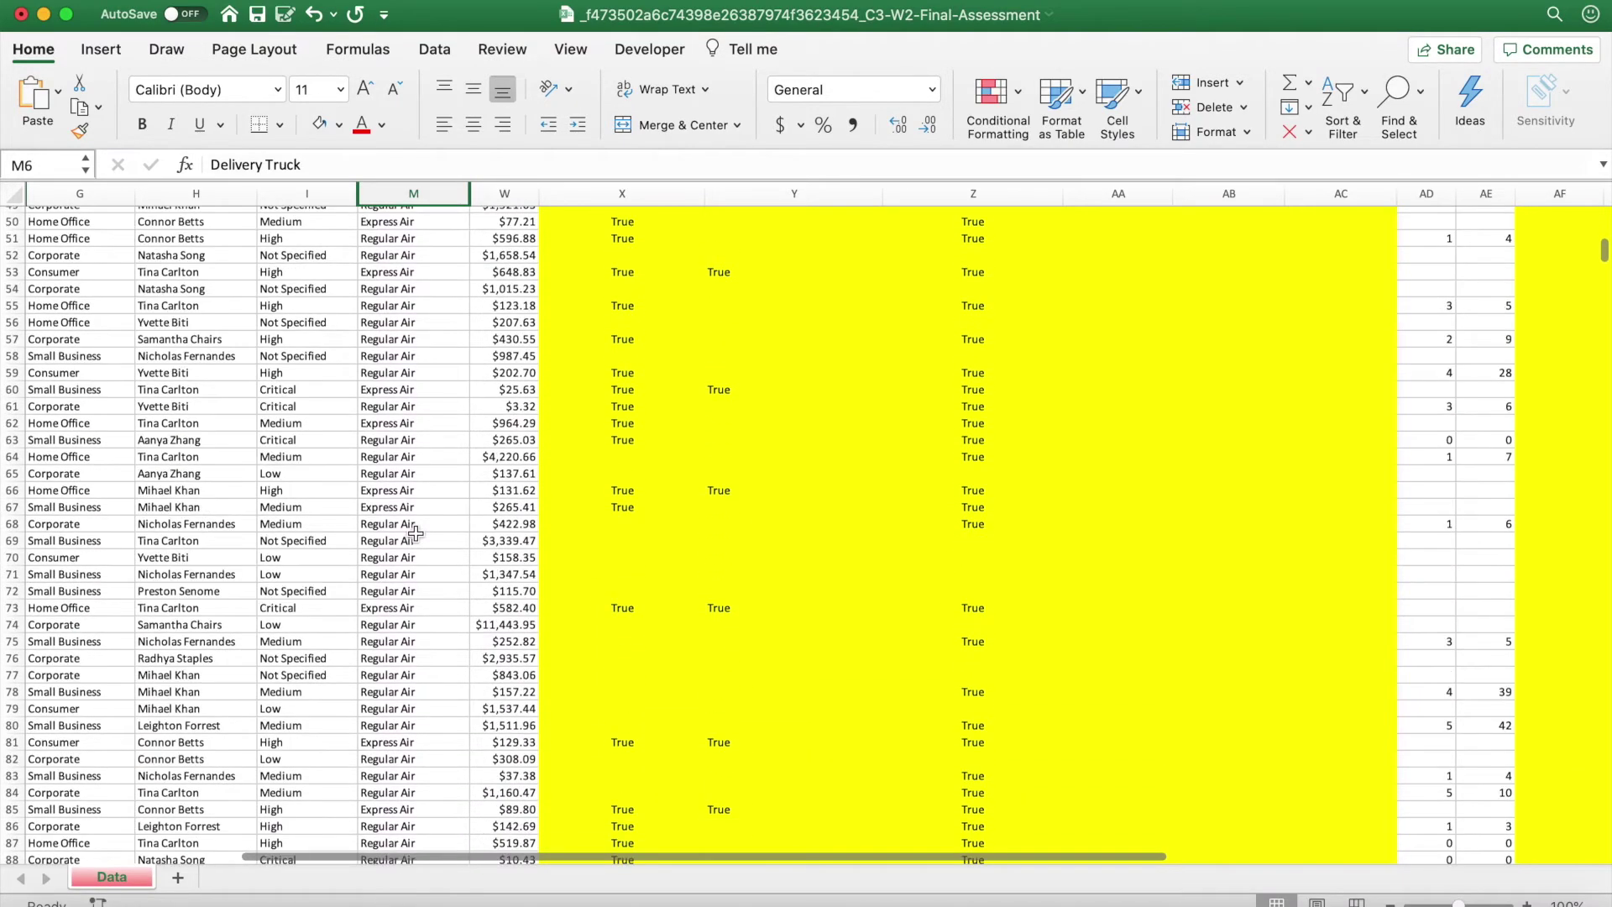
pyautogui.scroll(16, 414, 534)
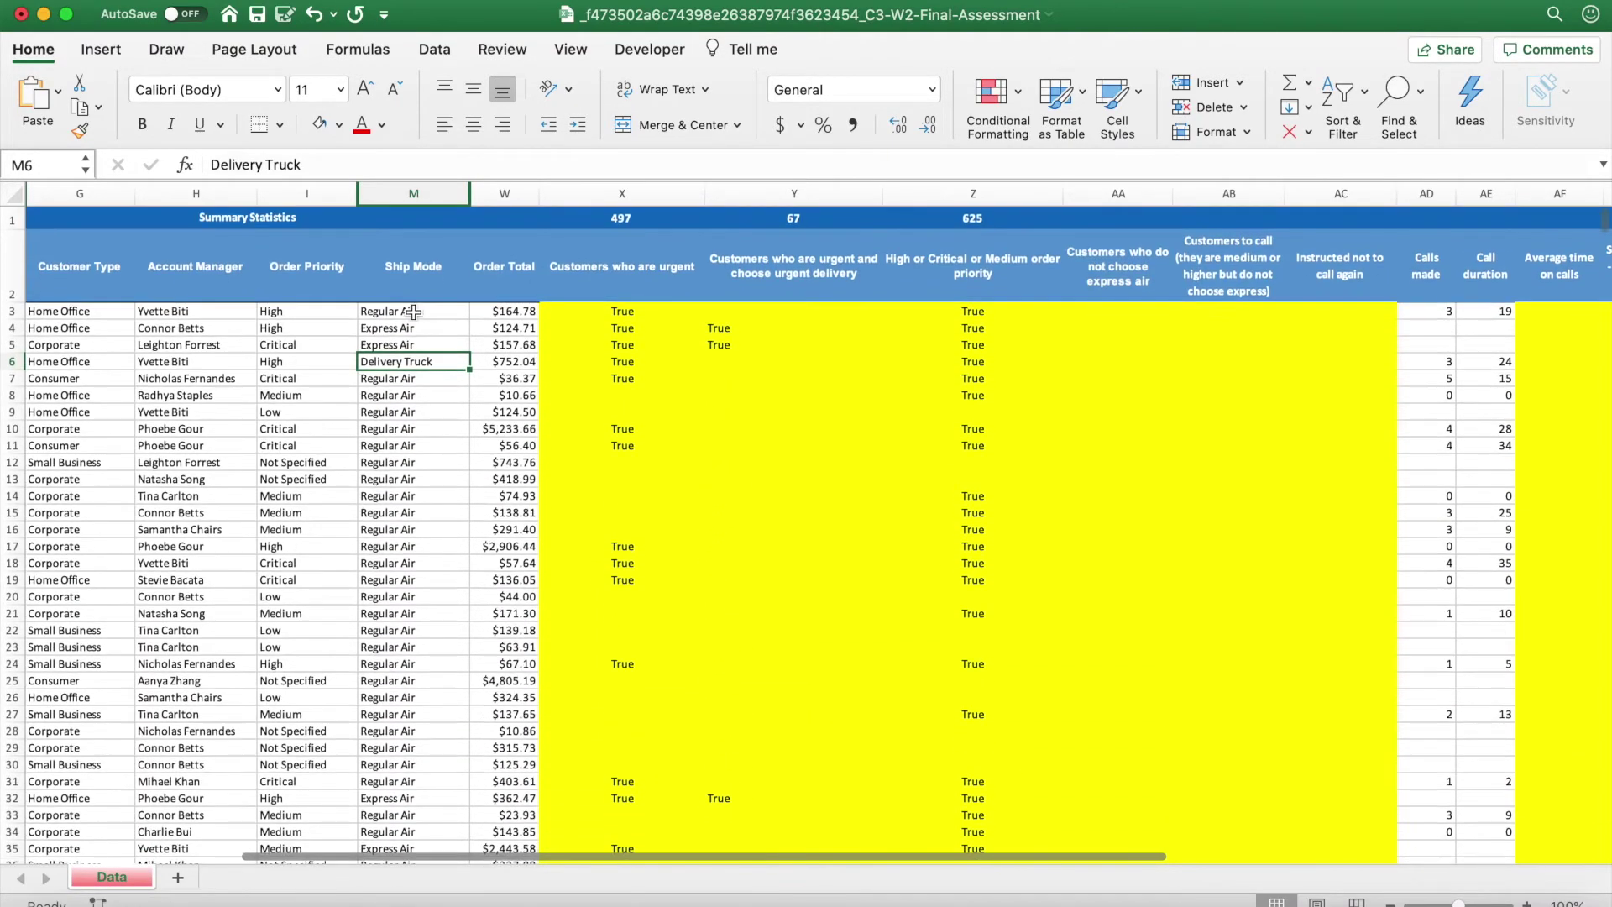
pyautogui.click(414, 311)
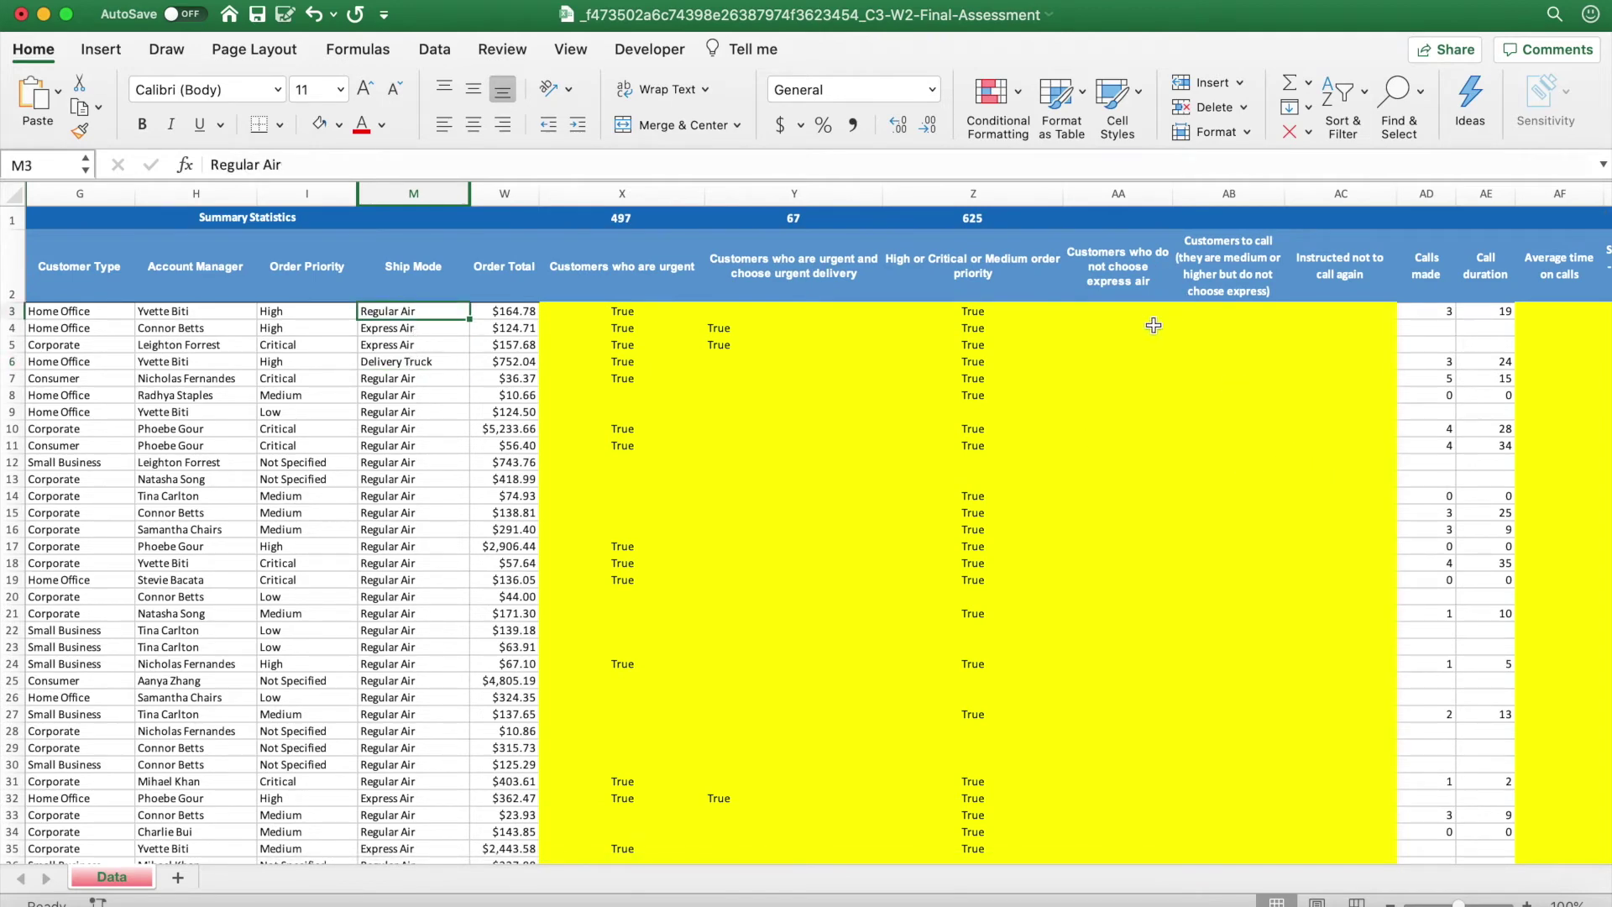
# Start an OR formula in AA3 with the first Ship Mode cell, M3, as its first argument.
pyautogui.click(1126, 312)
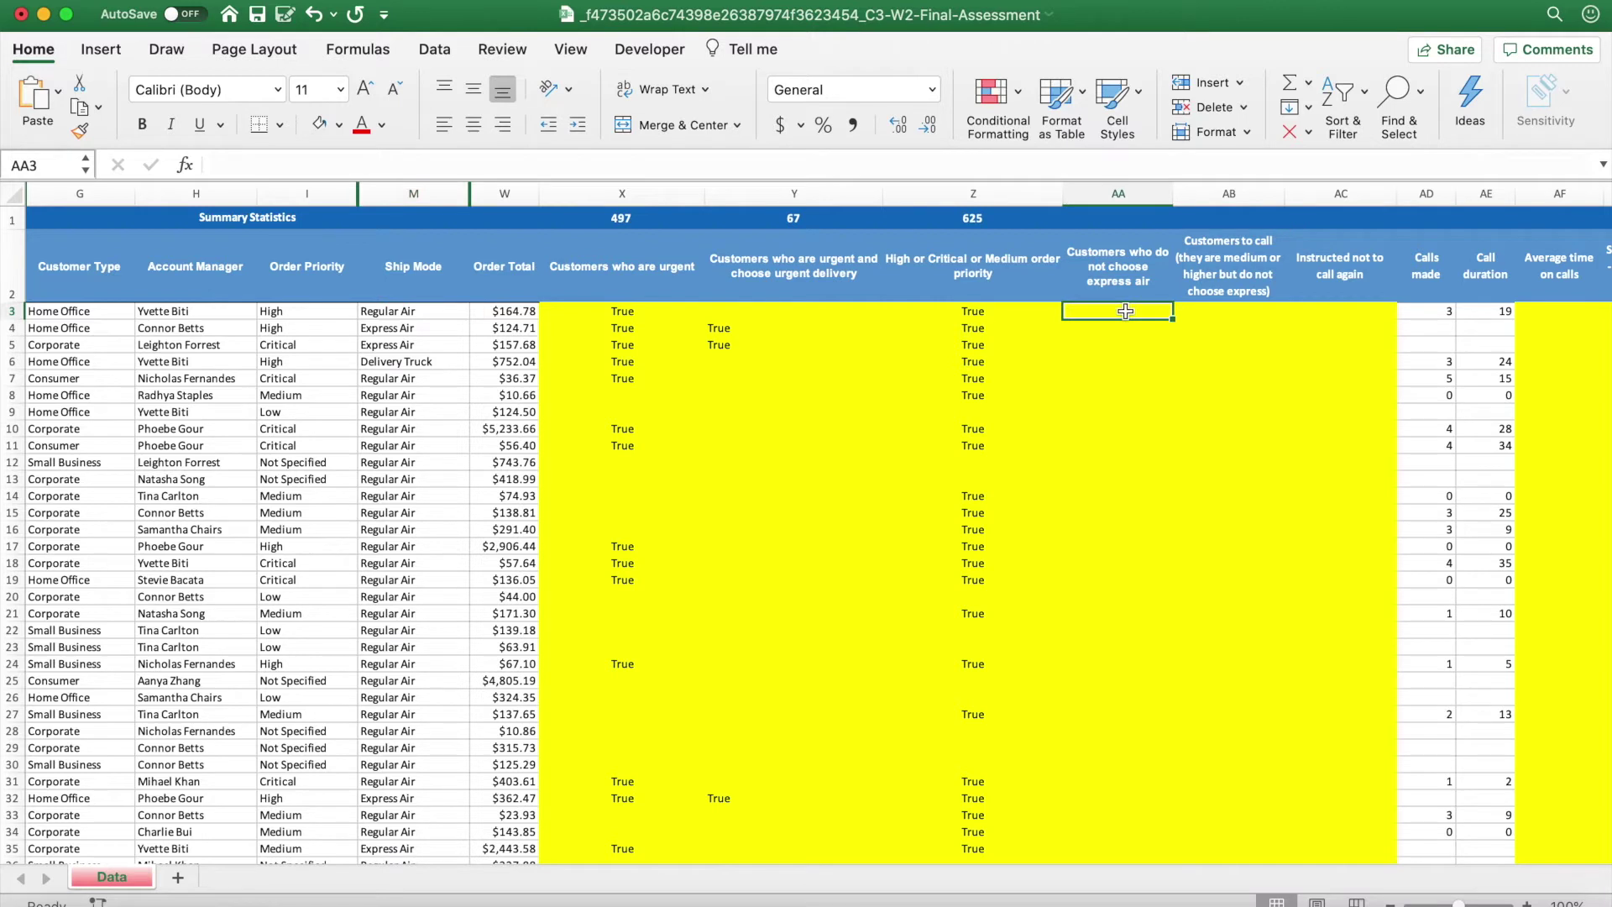
pyautogui.write('=Or')
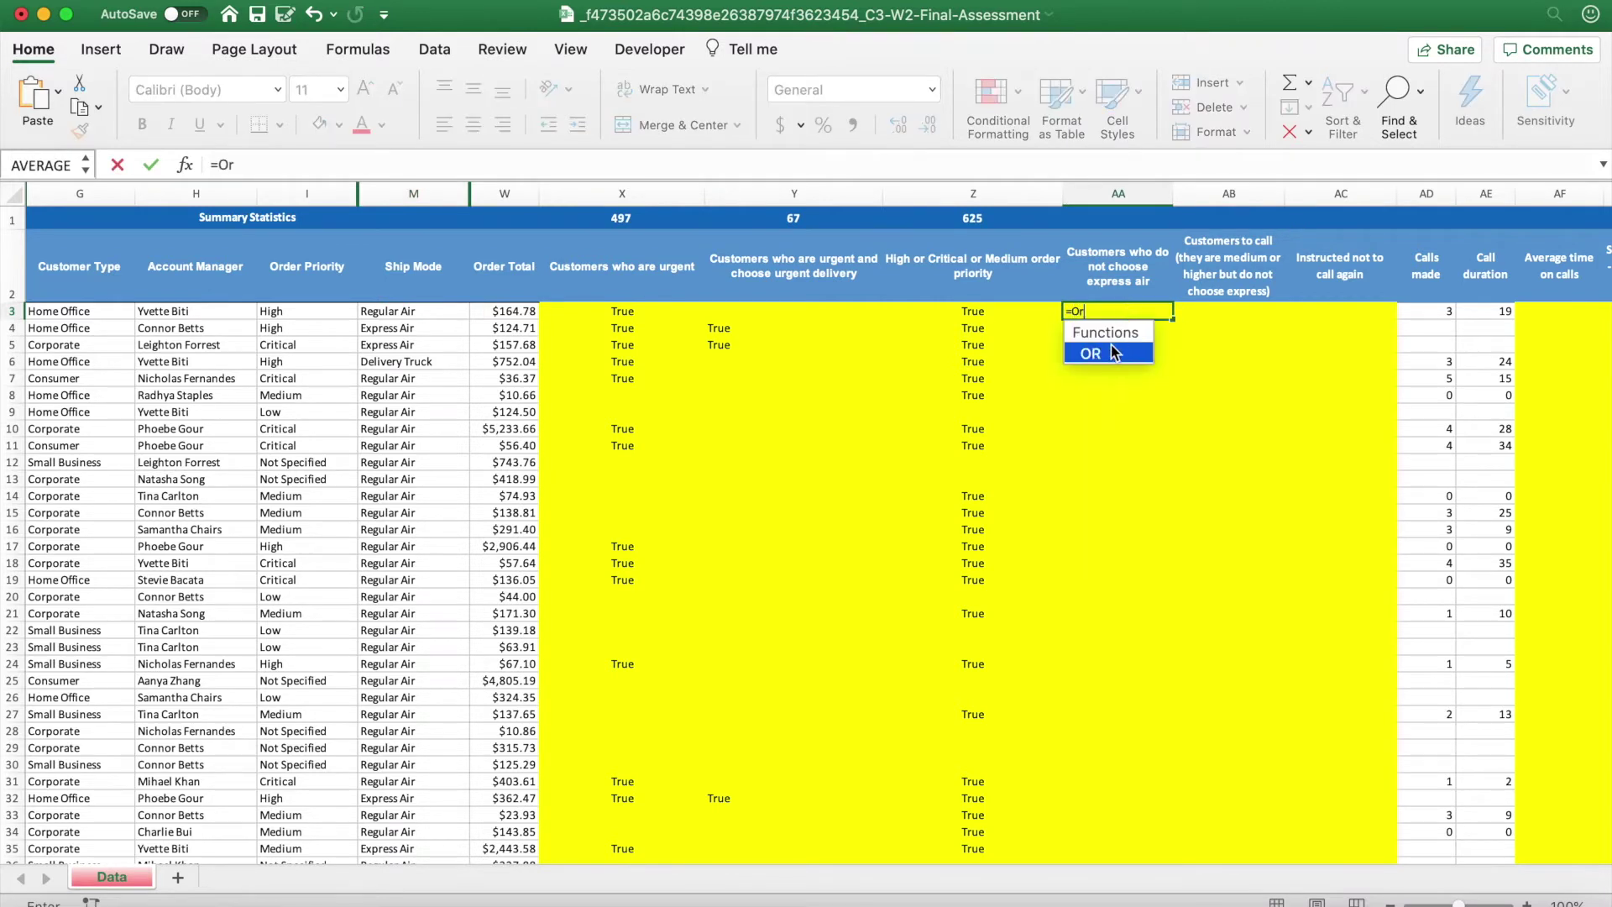
pyautogui.doubleClick(1110, 351)
pyautogui.click(380, 309)
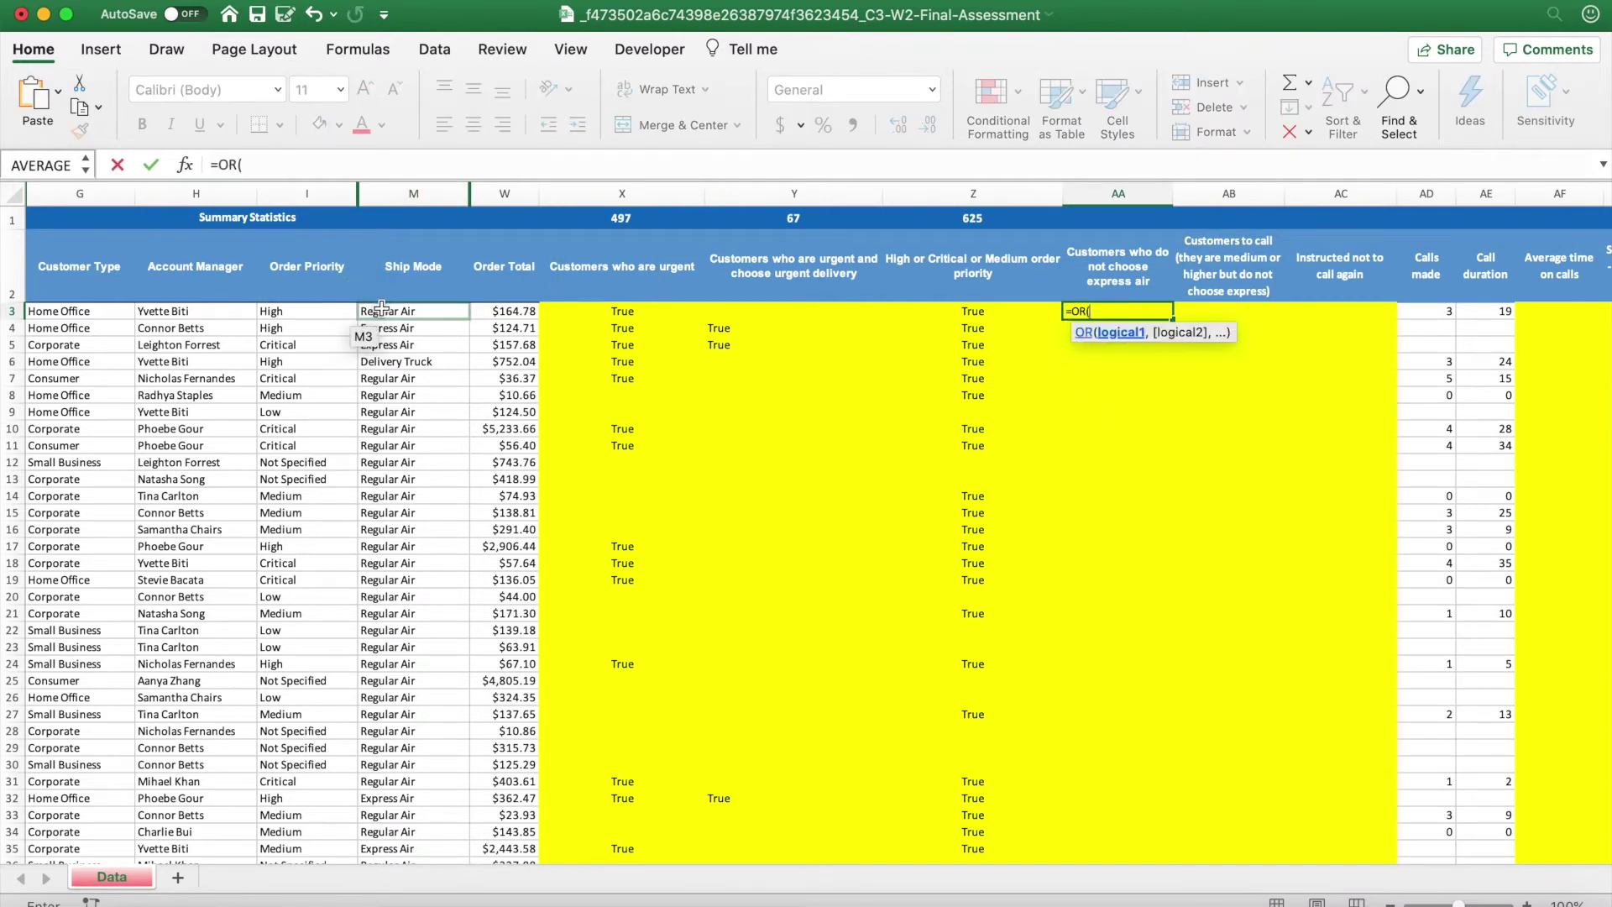
pyautogui.click(361, 161)
pyautogui.press('BackSpace')
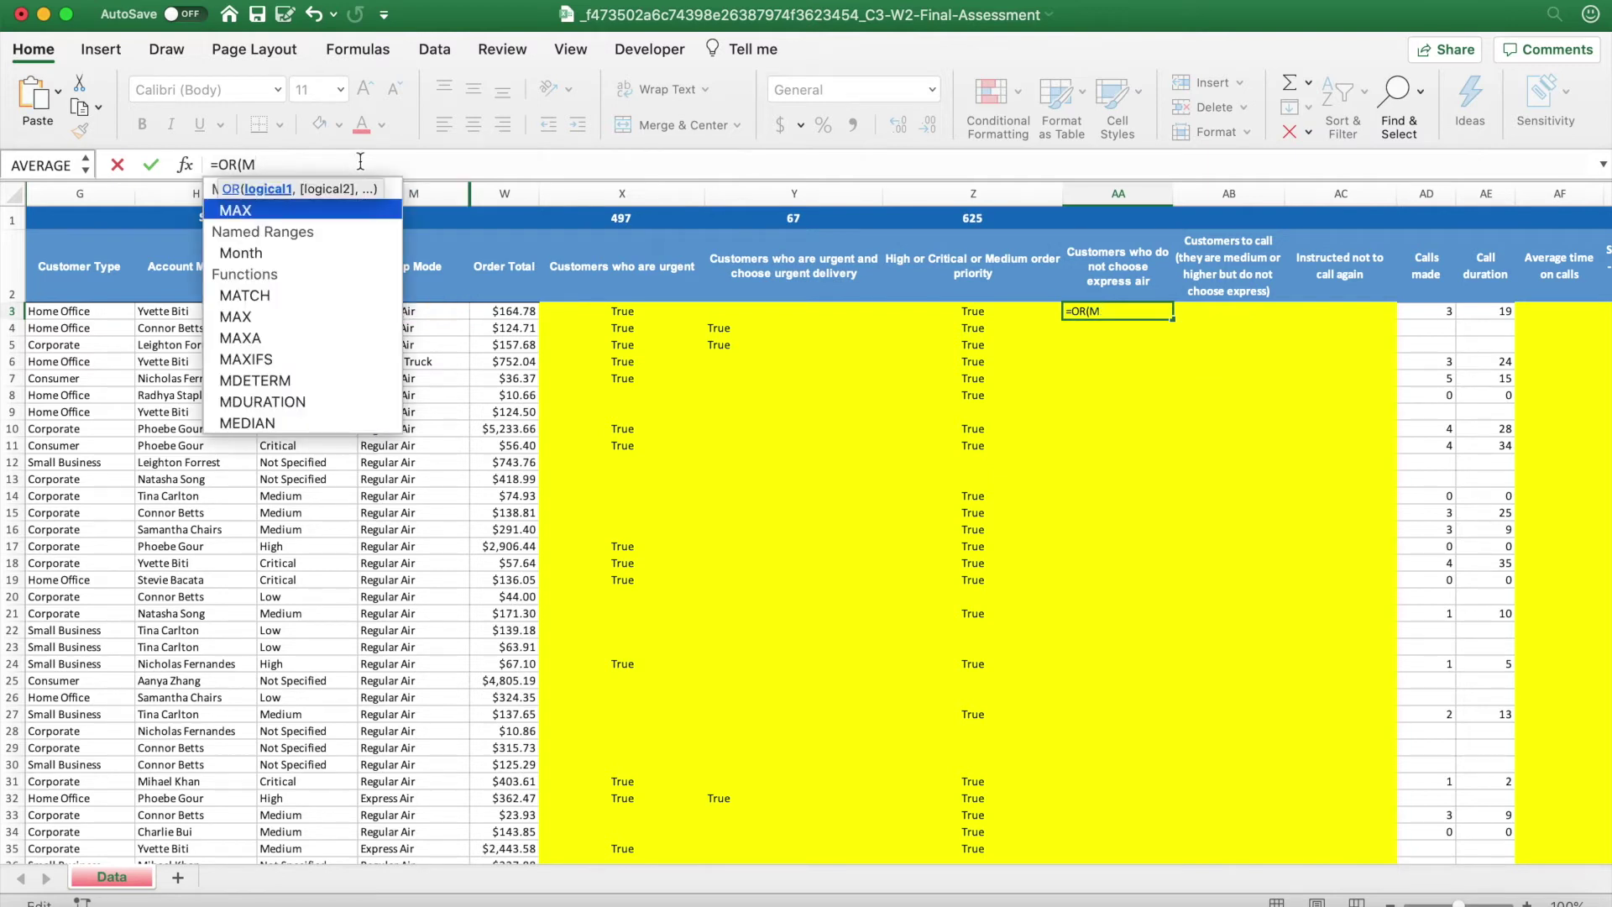
pyautogui.click(431, 306)
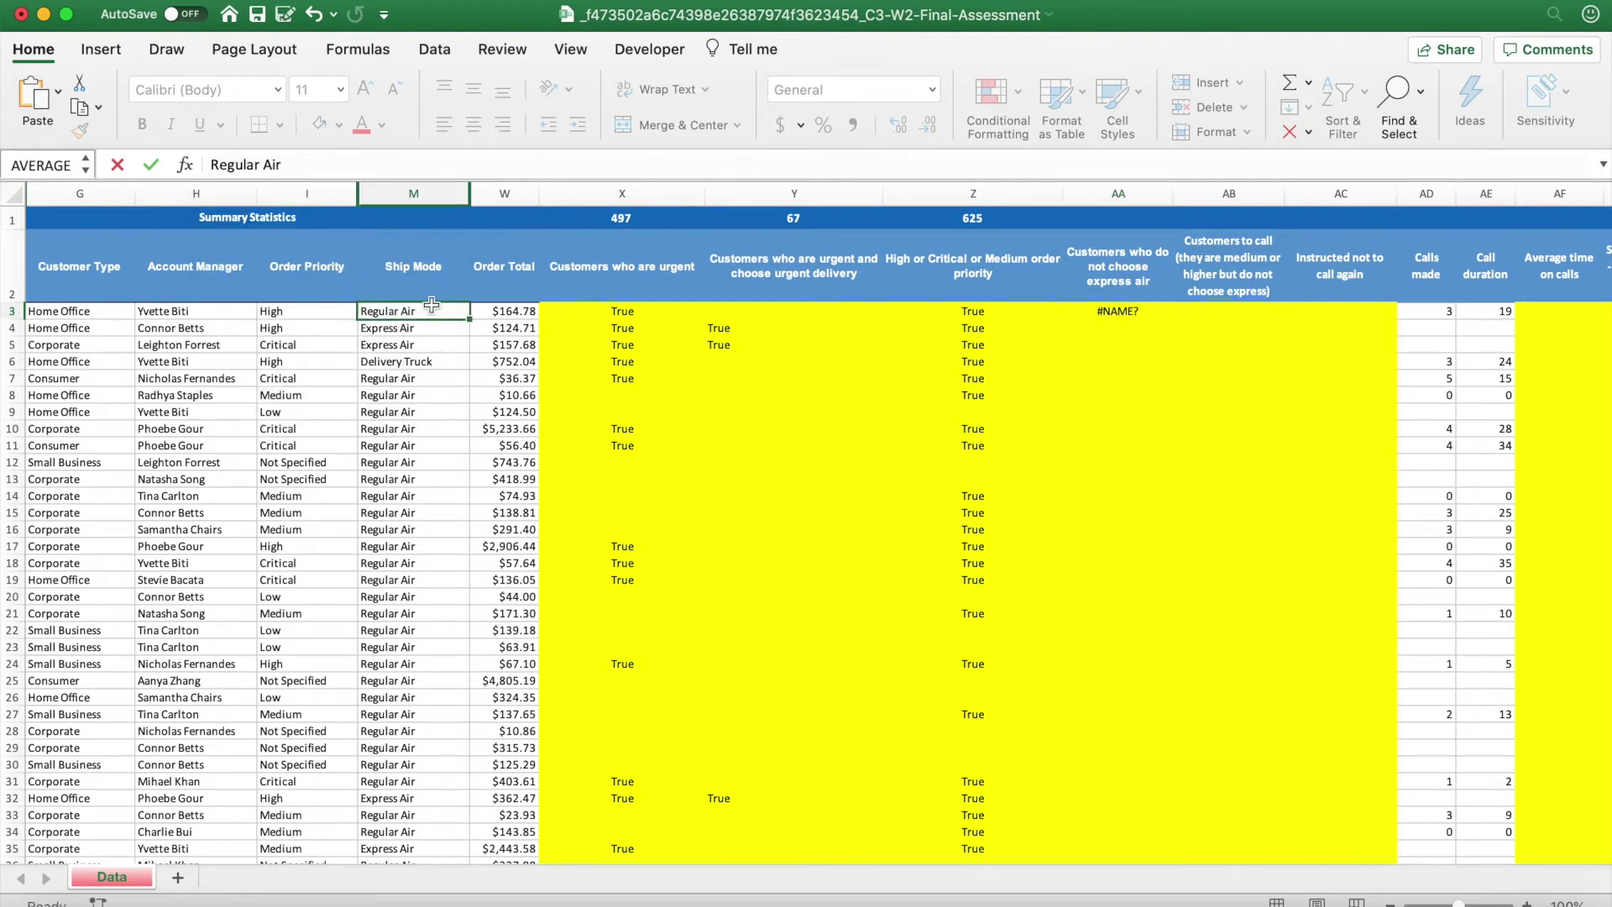
pyautogui.click(1112, 311)
pyautogui.click(276, 162)
pyautogui.press('BackSpace')
pyautogui.write('3')
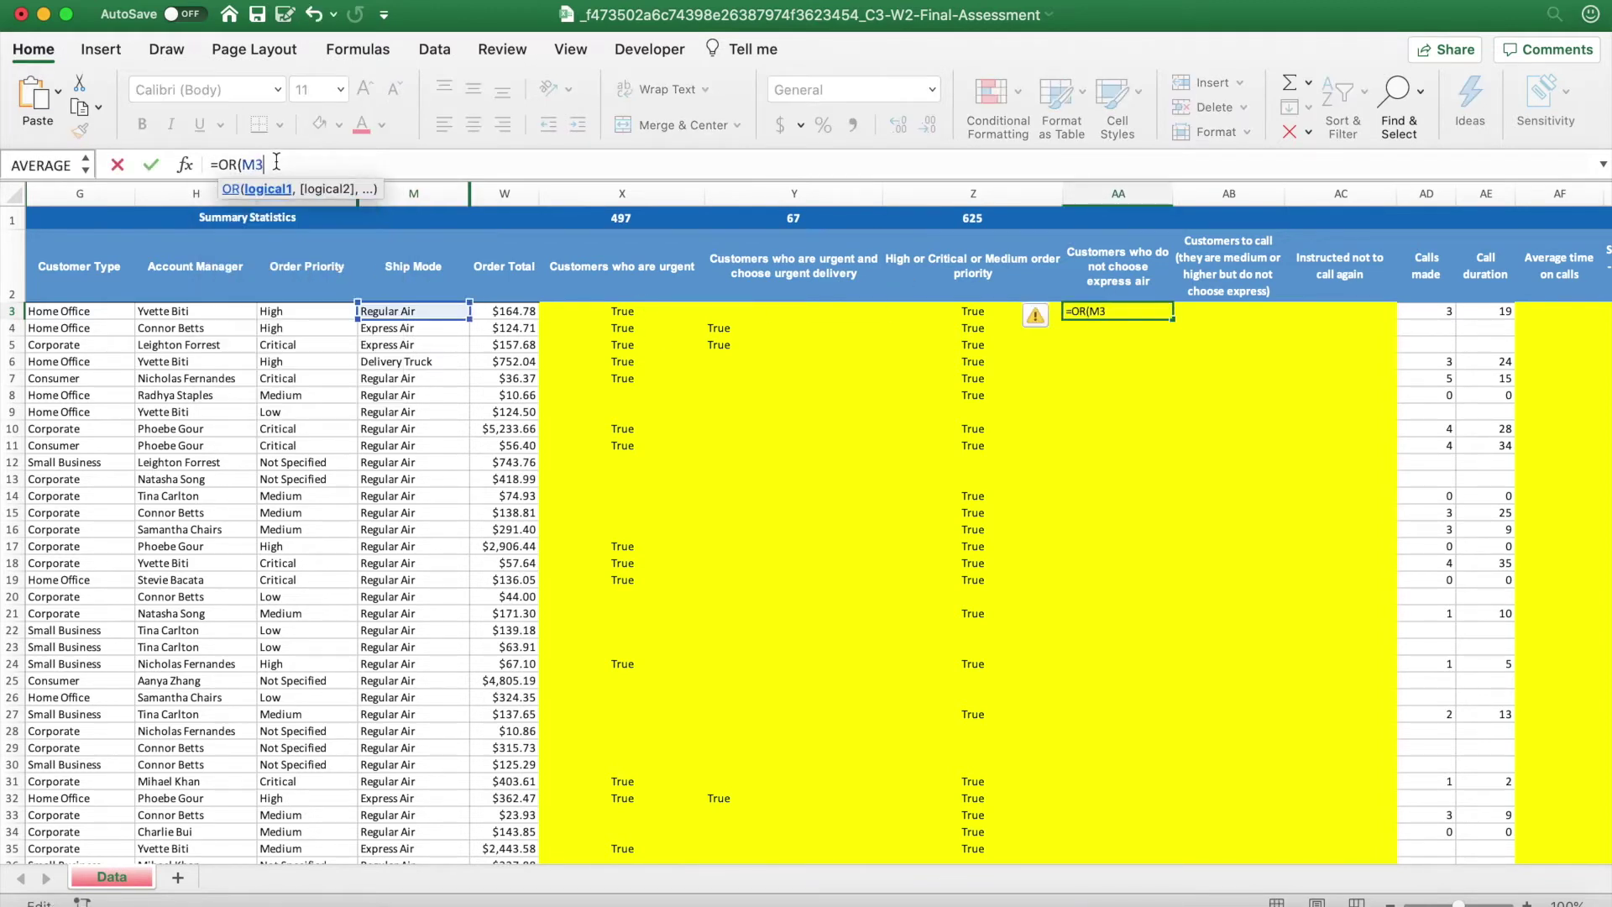
# Complete the AA3 formula as =OR(M3="Regular Air",M3="Delivery Truck").
pyautogui.write('="Regular Air')
pyautogui.write('",M3="Delivery Truck")')
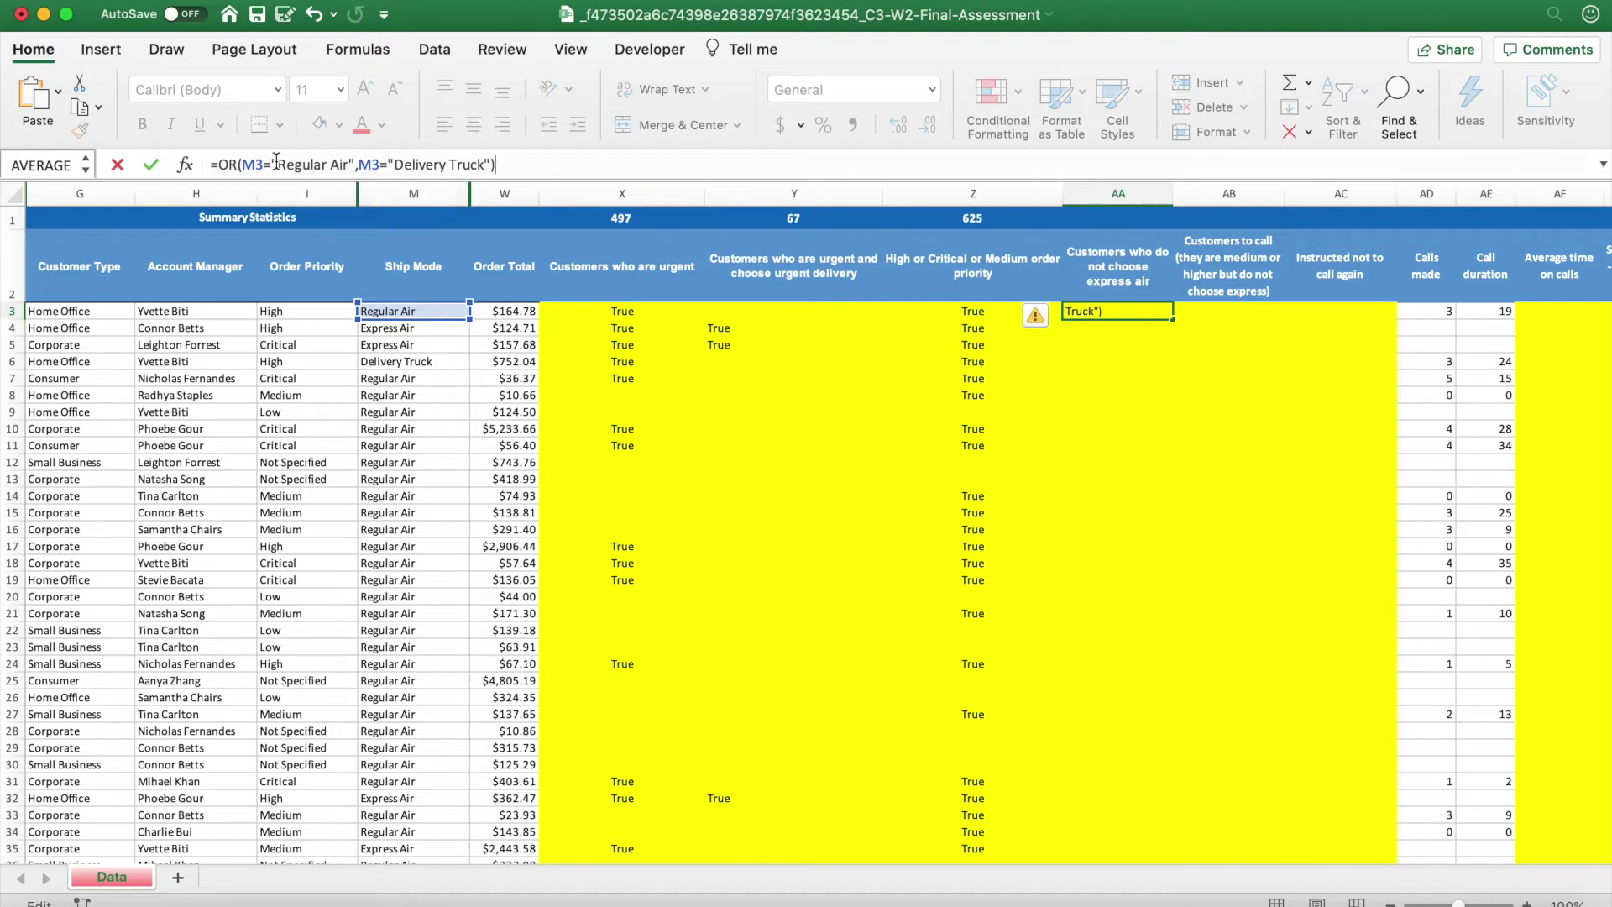
pyautogui.press('Return')
pyautogui.press('Up')
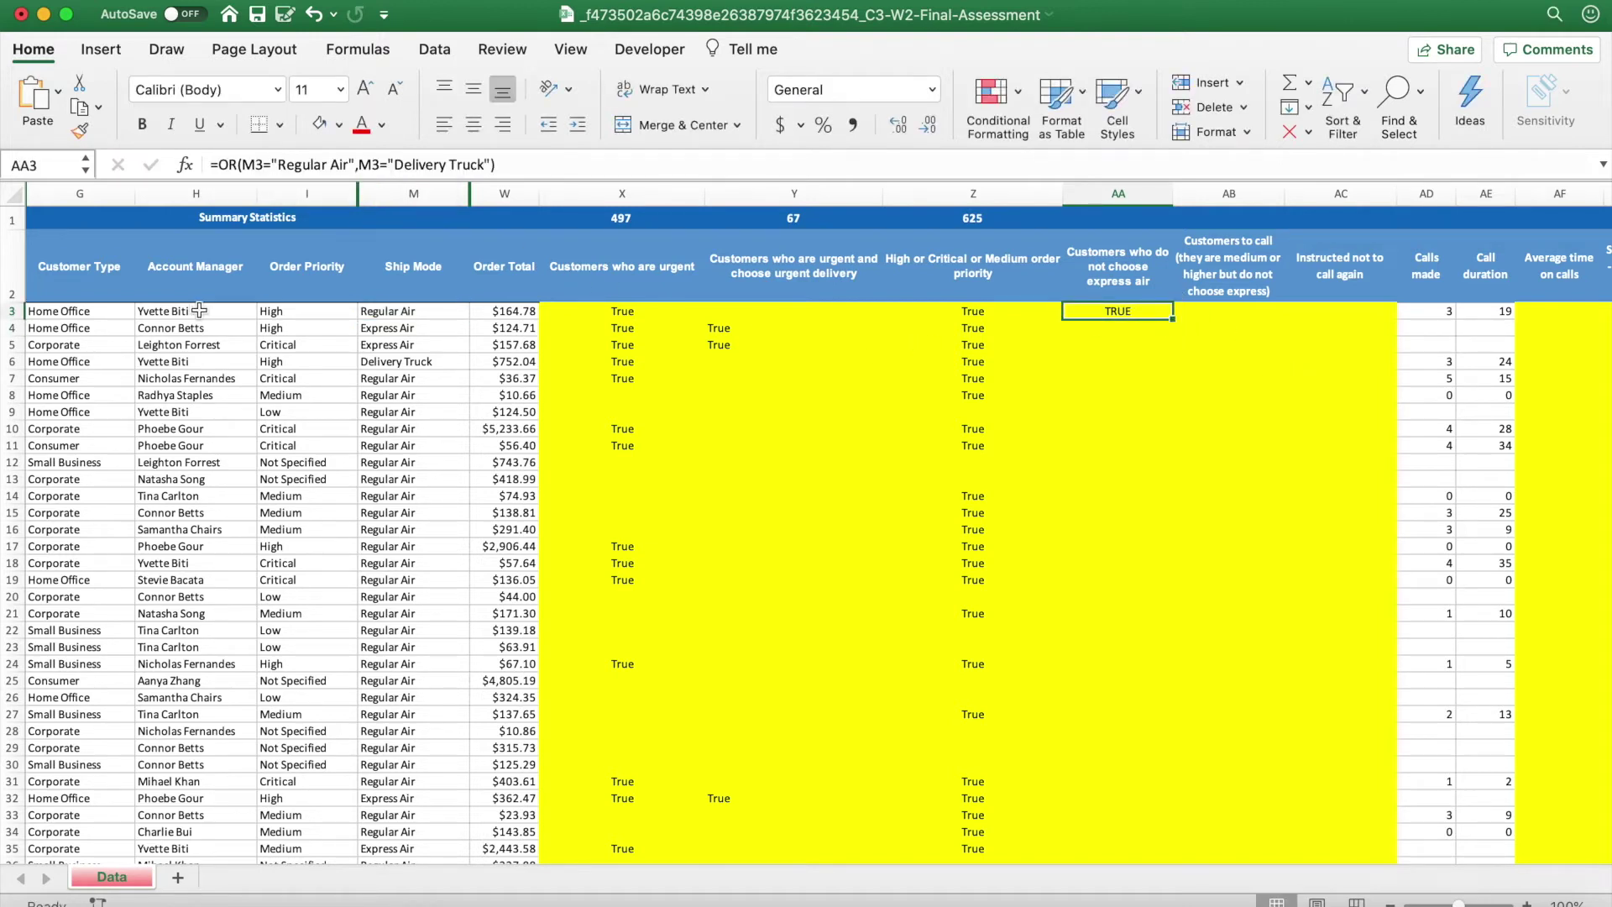
# Wrap AA3's OR test in an IF that returns "True" or an empty string, and fill the formula down column AA.
pyautogui.click(218, 164)
pyautogui.write('If')
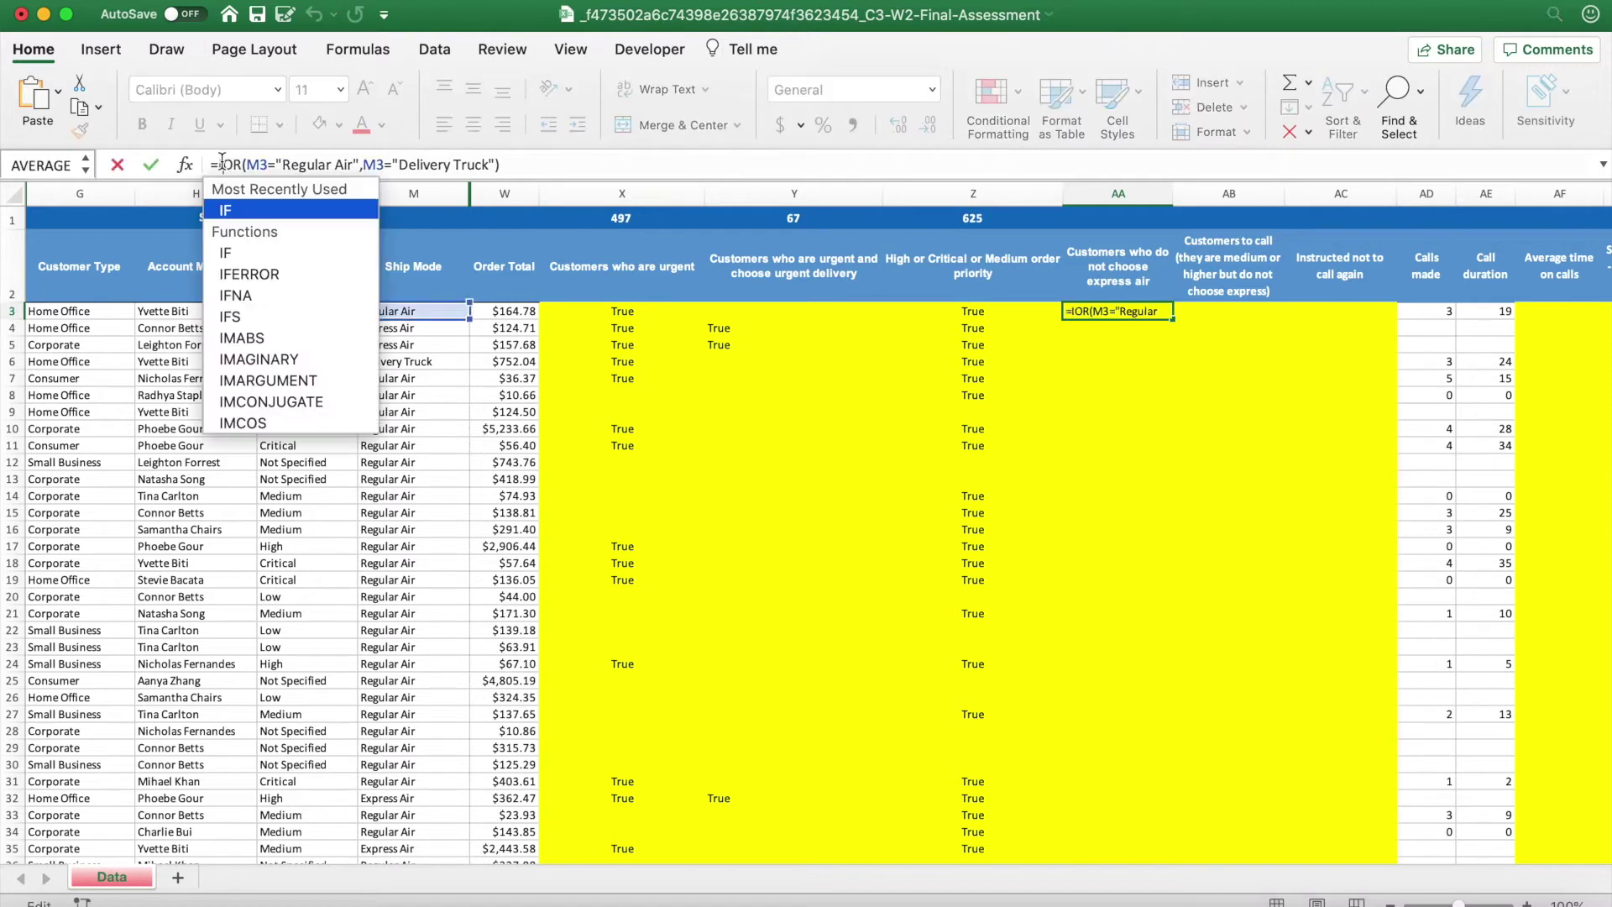
pyautogui.doubleClick(225, 210)
pyautogui.click(559, 167)
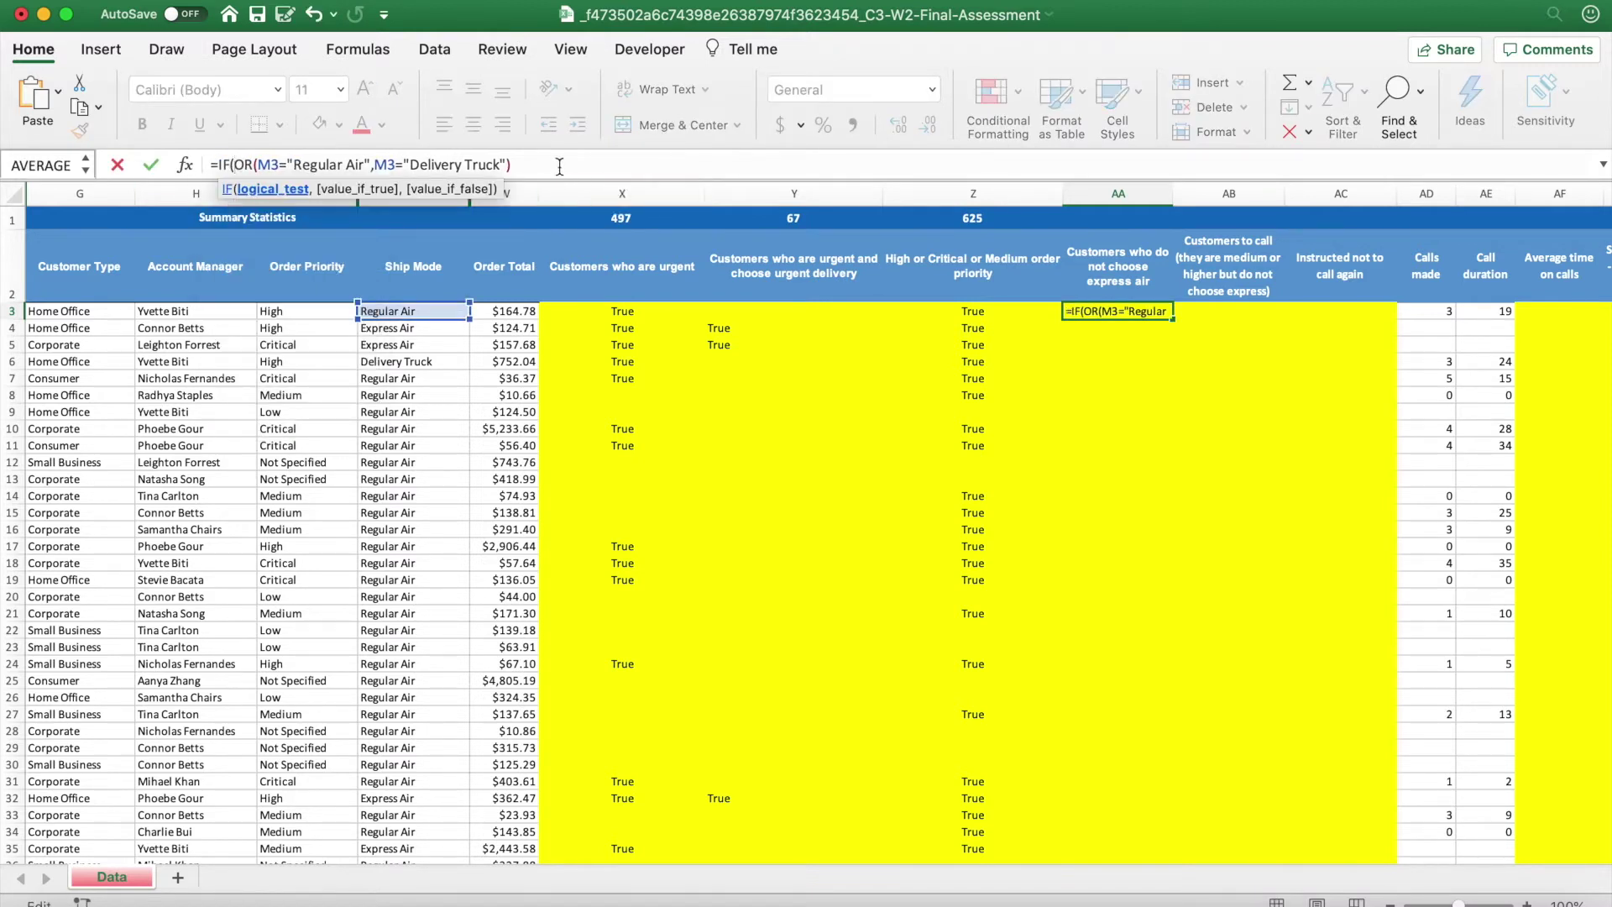
pyautogui.write(',')
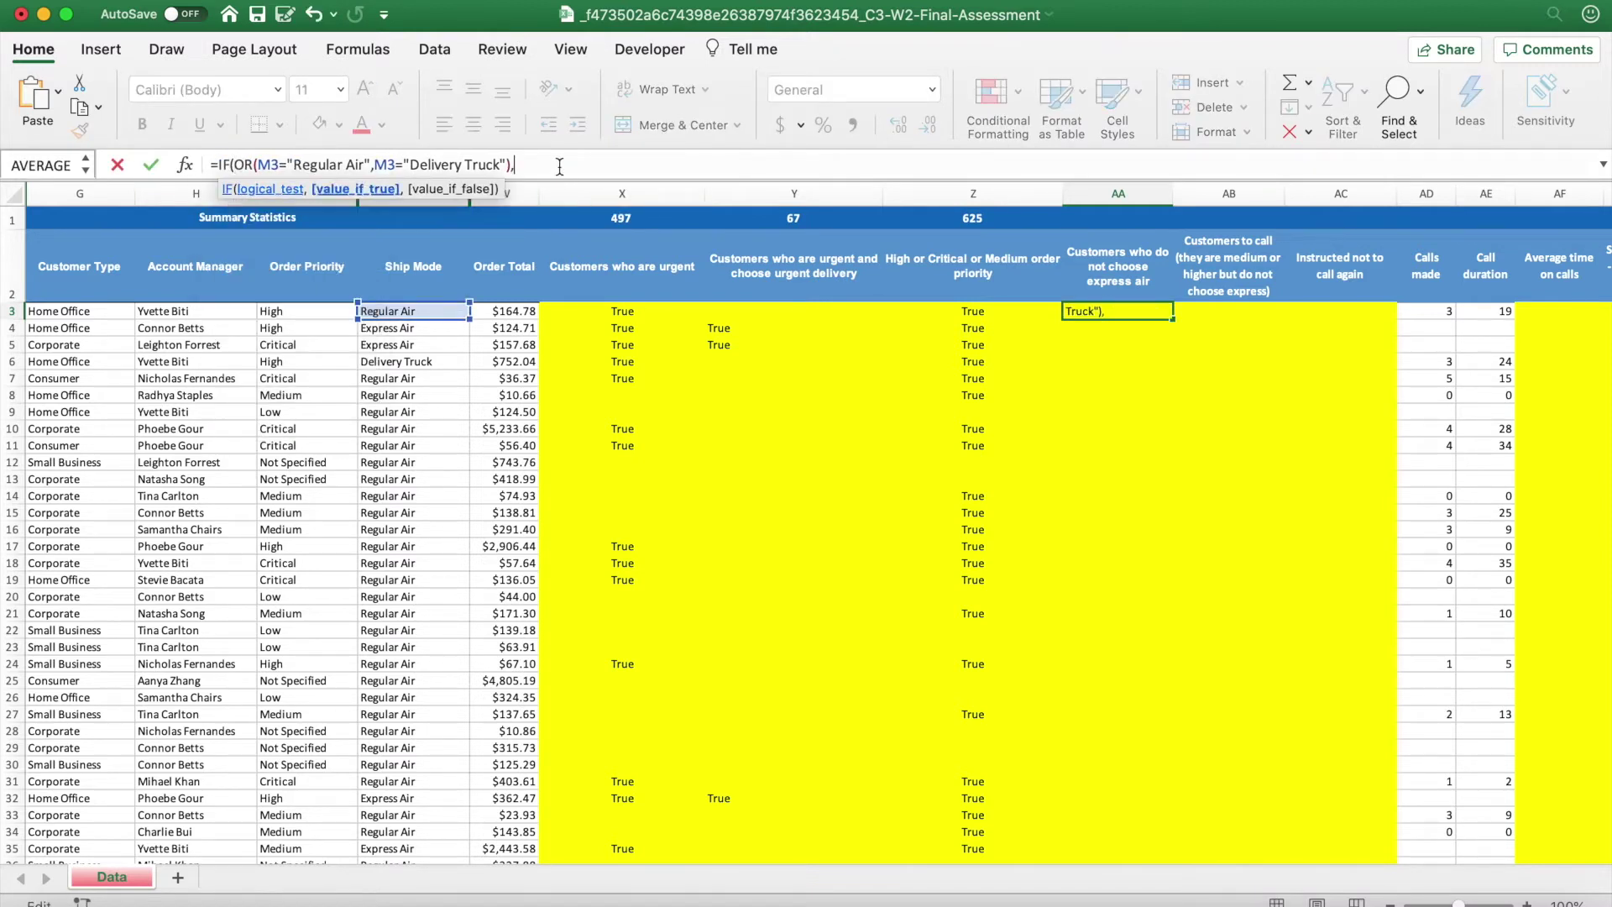
pyautogui.write('"True","")')
pyautogui.press('Return')
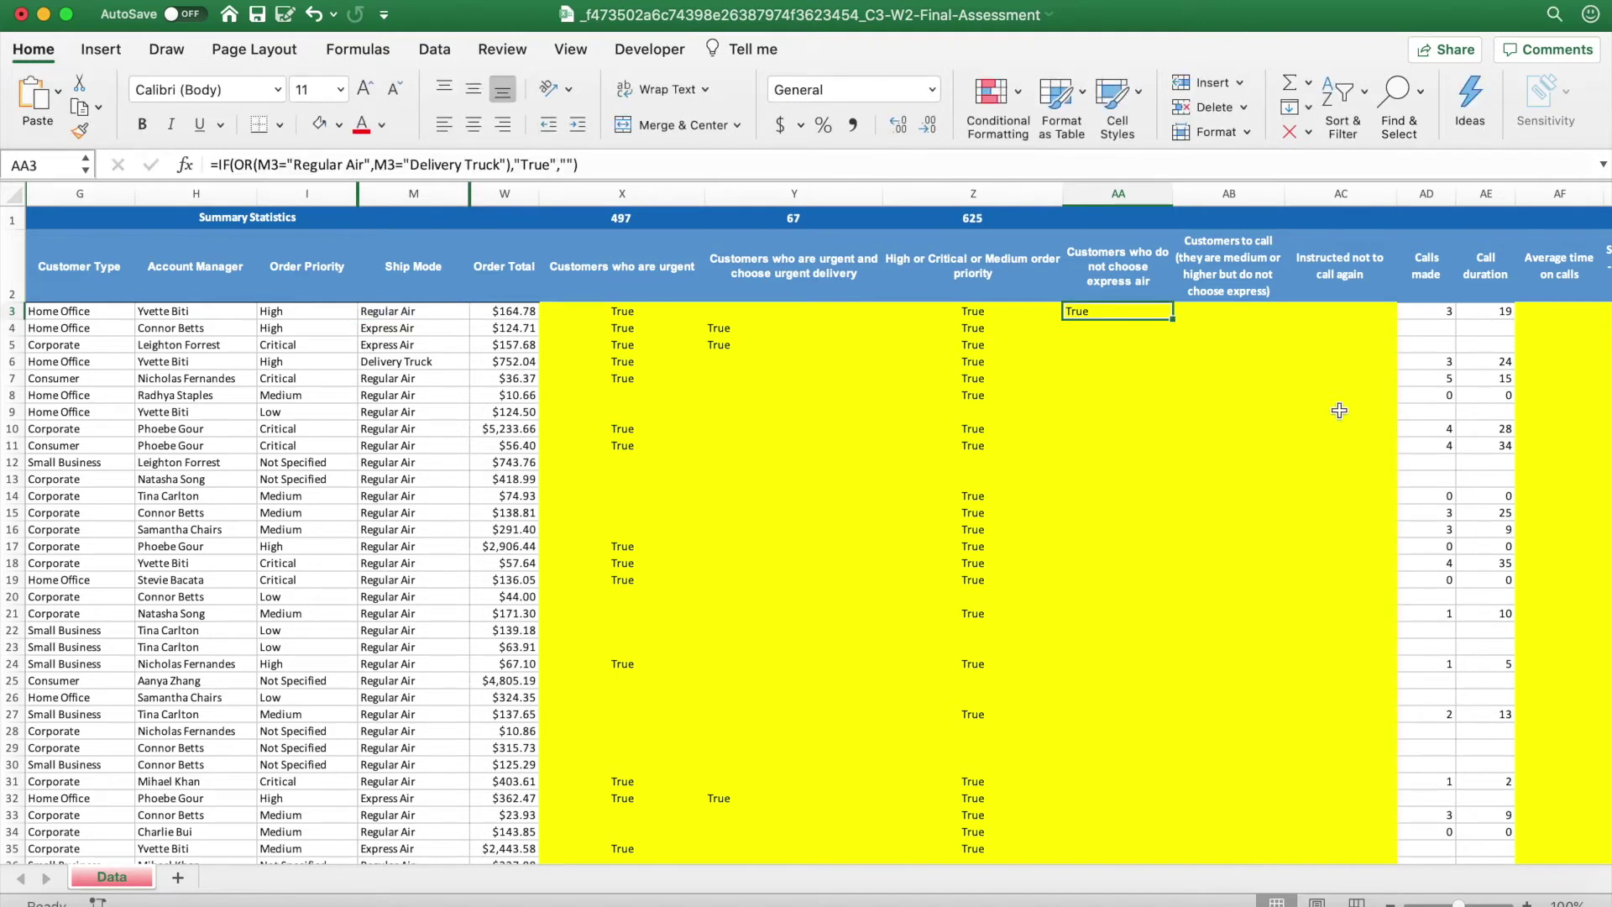
pyautogui.doubleClick(1173, 319)
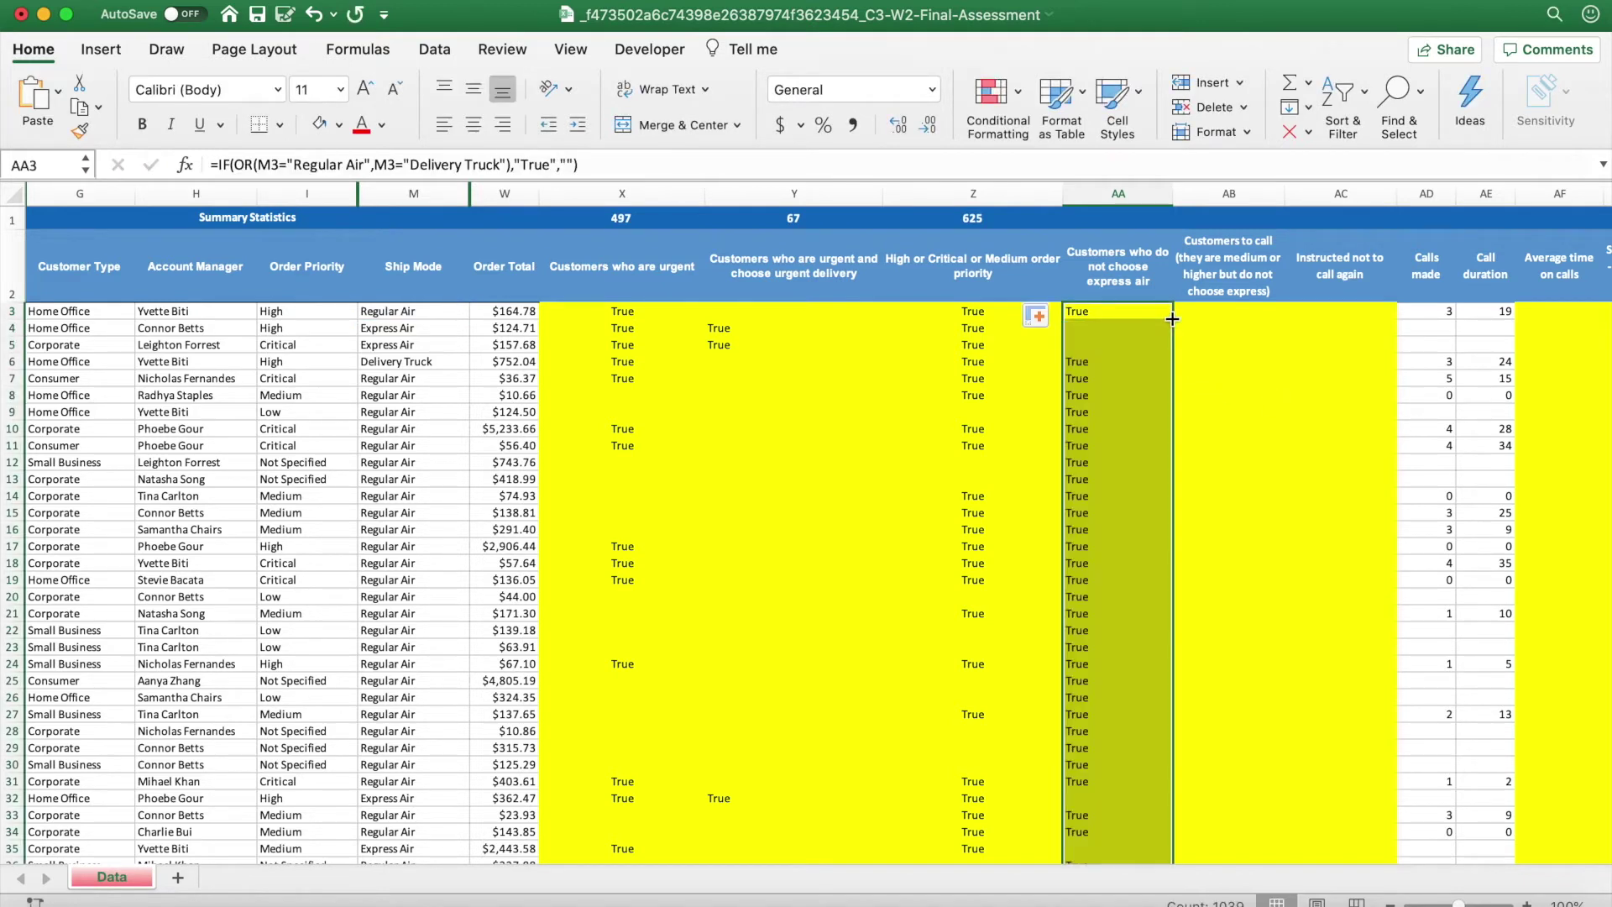
# Examine the filled formulas in column AA and compare their results with the Ship Mode entries.
pyautogui.click(1138, 391)
pyautogui.click(1109, 313)
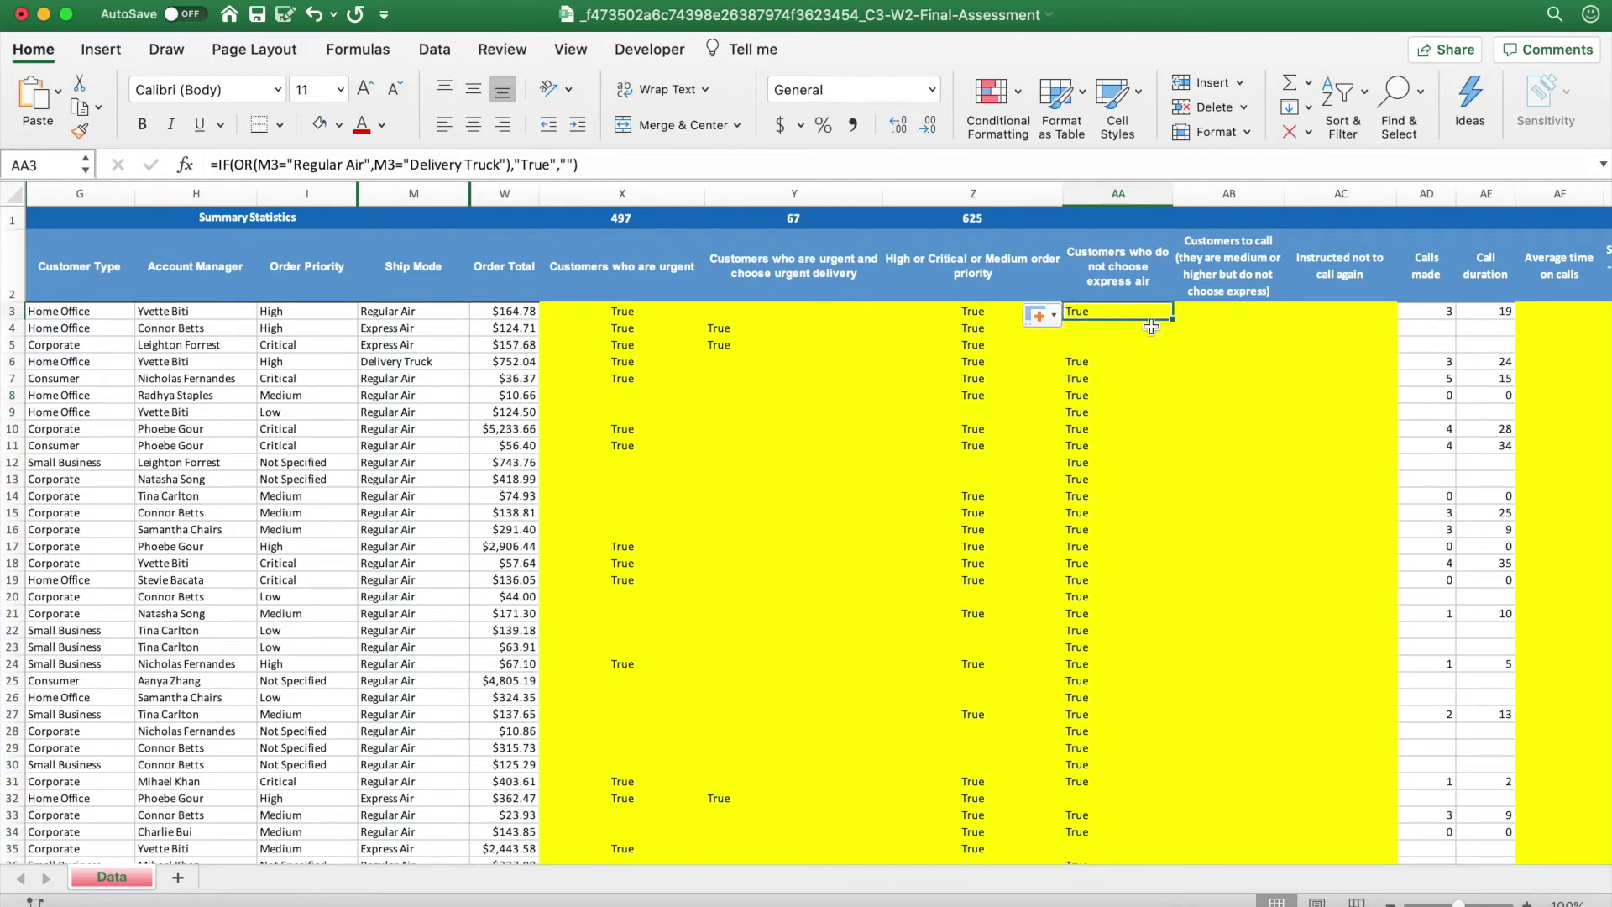
pyautogui.press('Down')
pyautogui.press('Down')
pyautogui.press('Down')
pyautogui.press('Down')
pyautogui.press('Down')
pyautogui.press('Down')
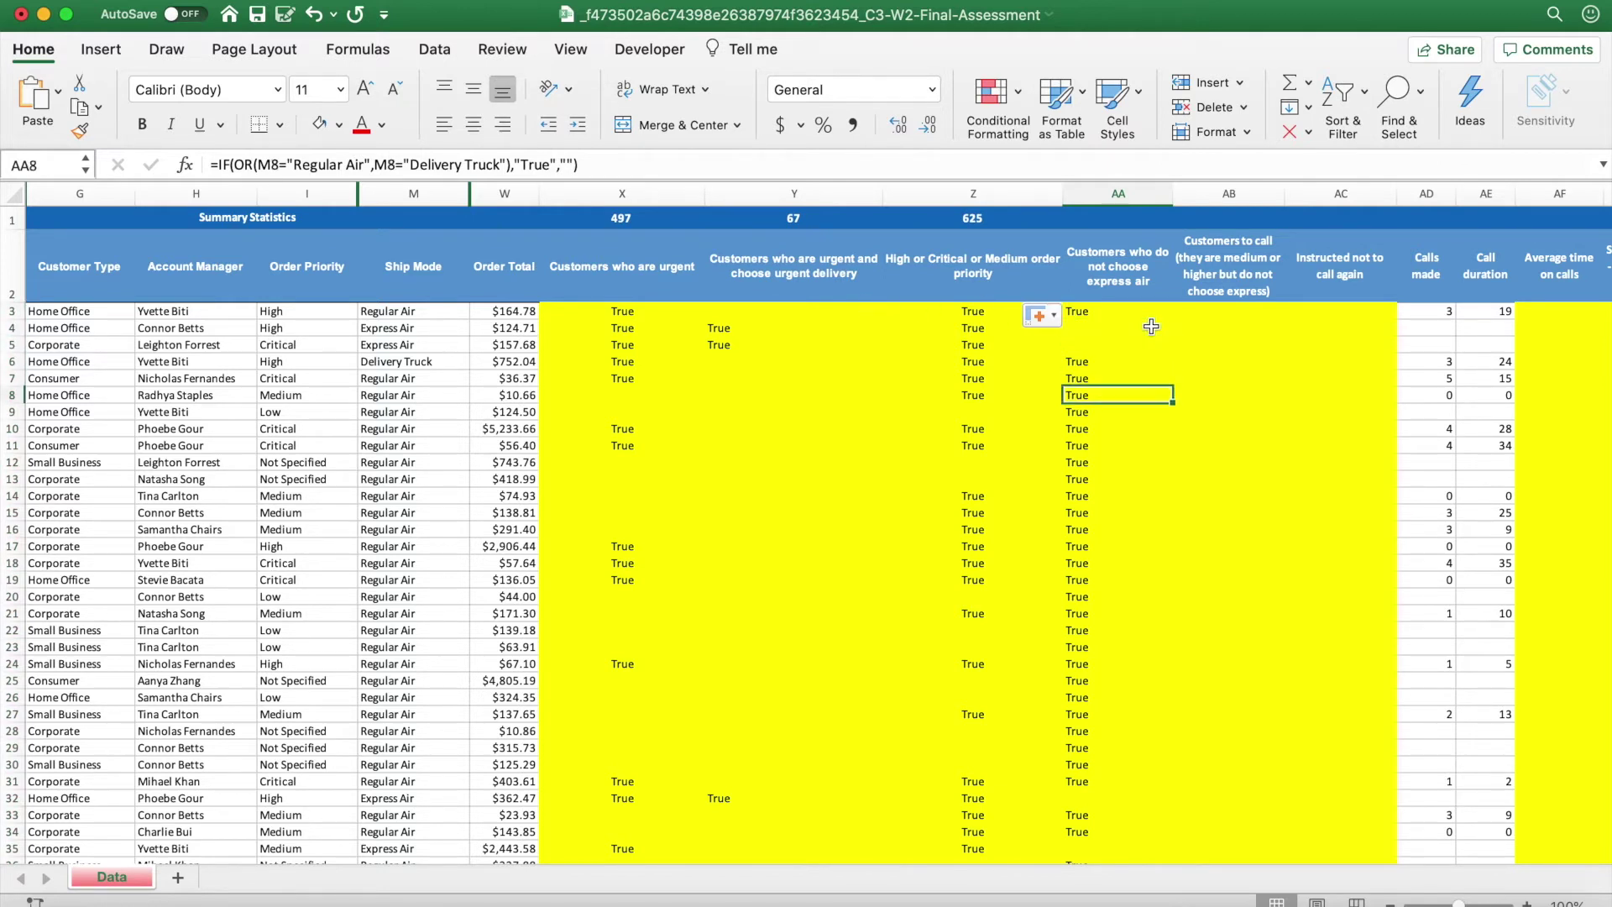
pyautogui.scroll(-10, 1129, 524)
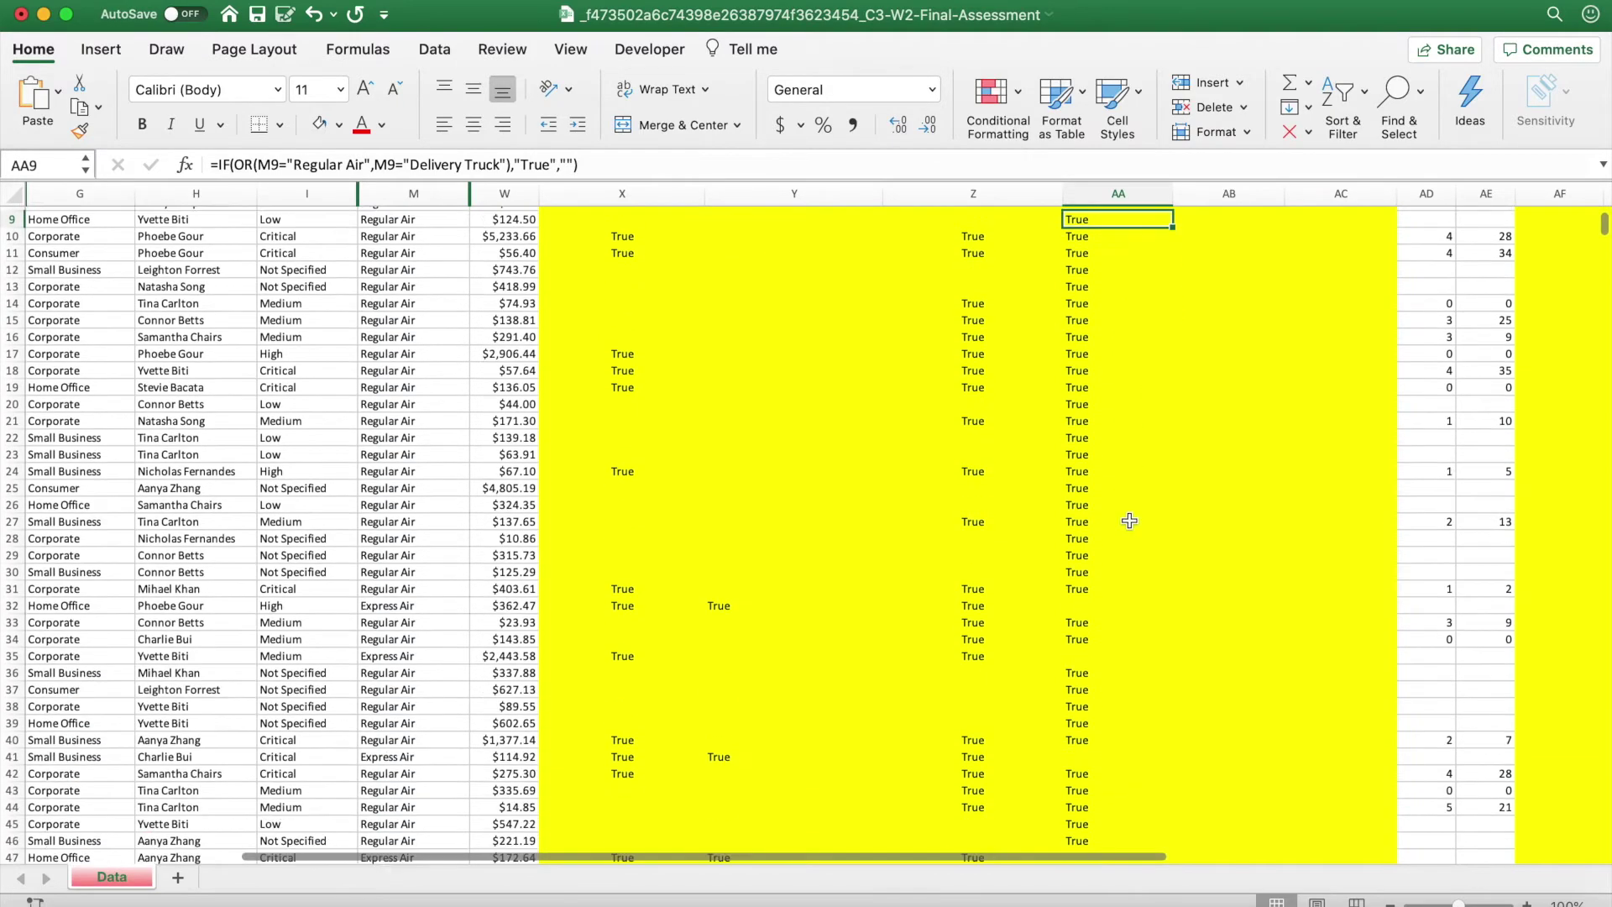
pyautogui.scroll(10, 1130, 520)
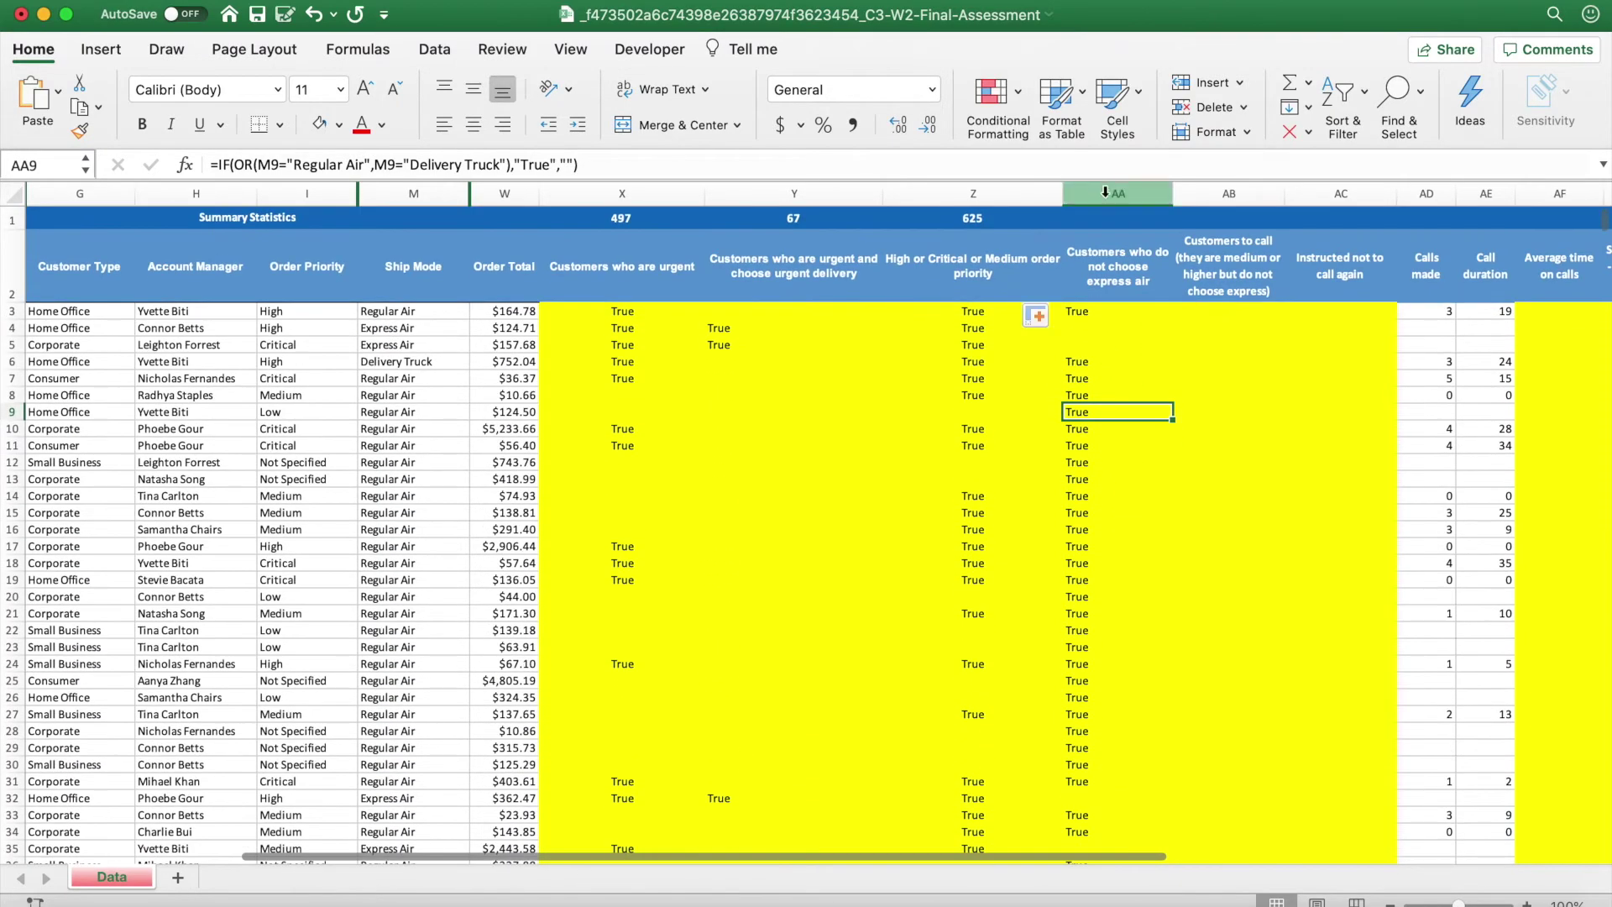
# Enter =COUNTIF(AA3:AA1041,"*True*") in AA1 to count the customers not choosing Express Air.
pyautogui.click(1098, 221)
pyautogui.write('=Countif')
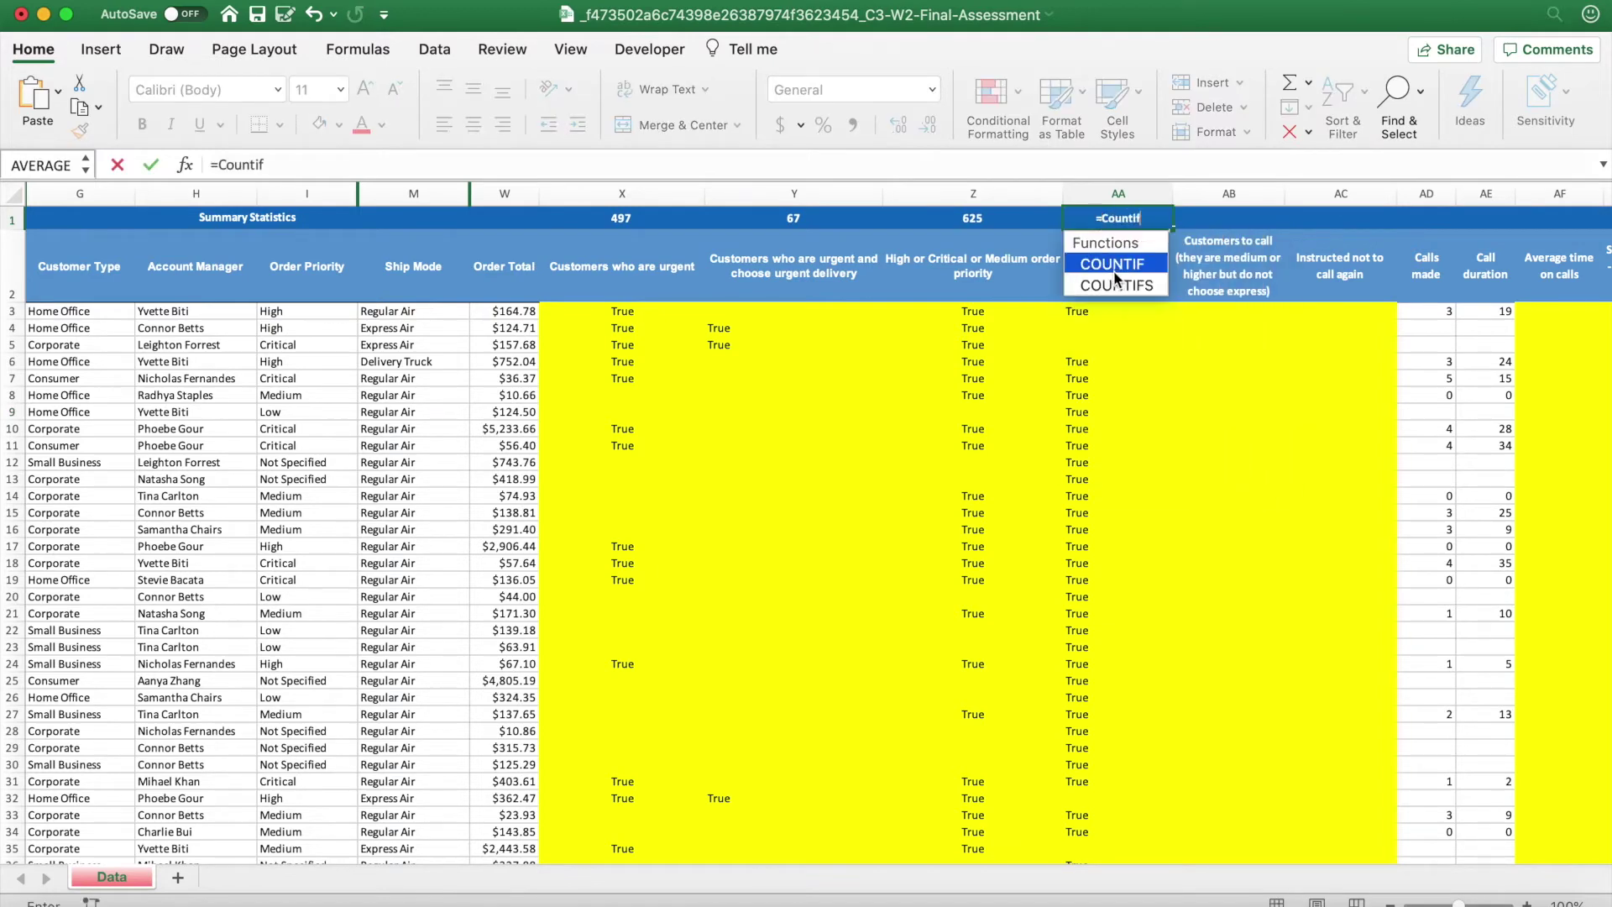
pyautogui.doubleClick(1113, 265)
pyautogui.click(1091, 312)
pyautogui.press('super+shift+Down')
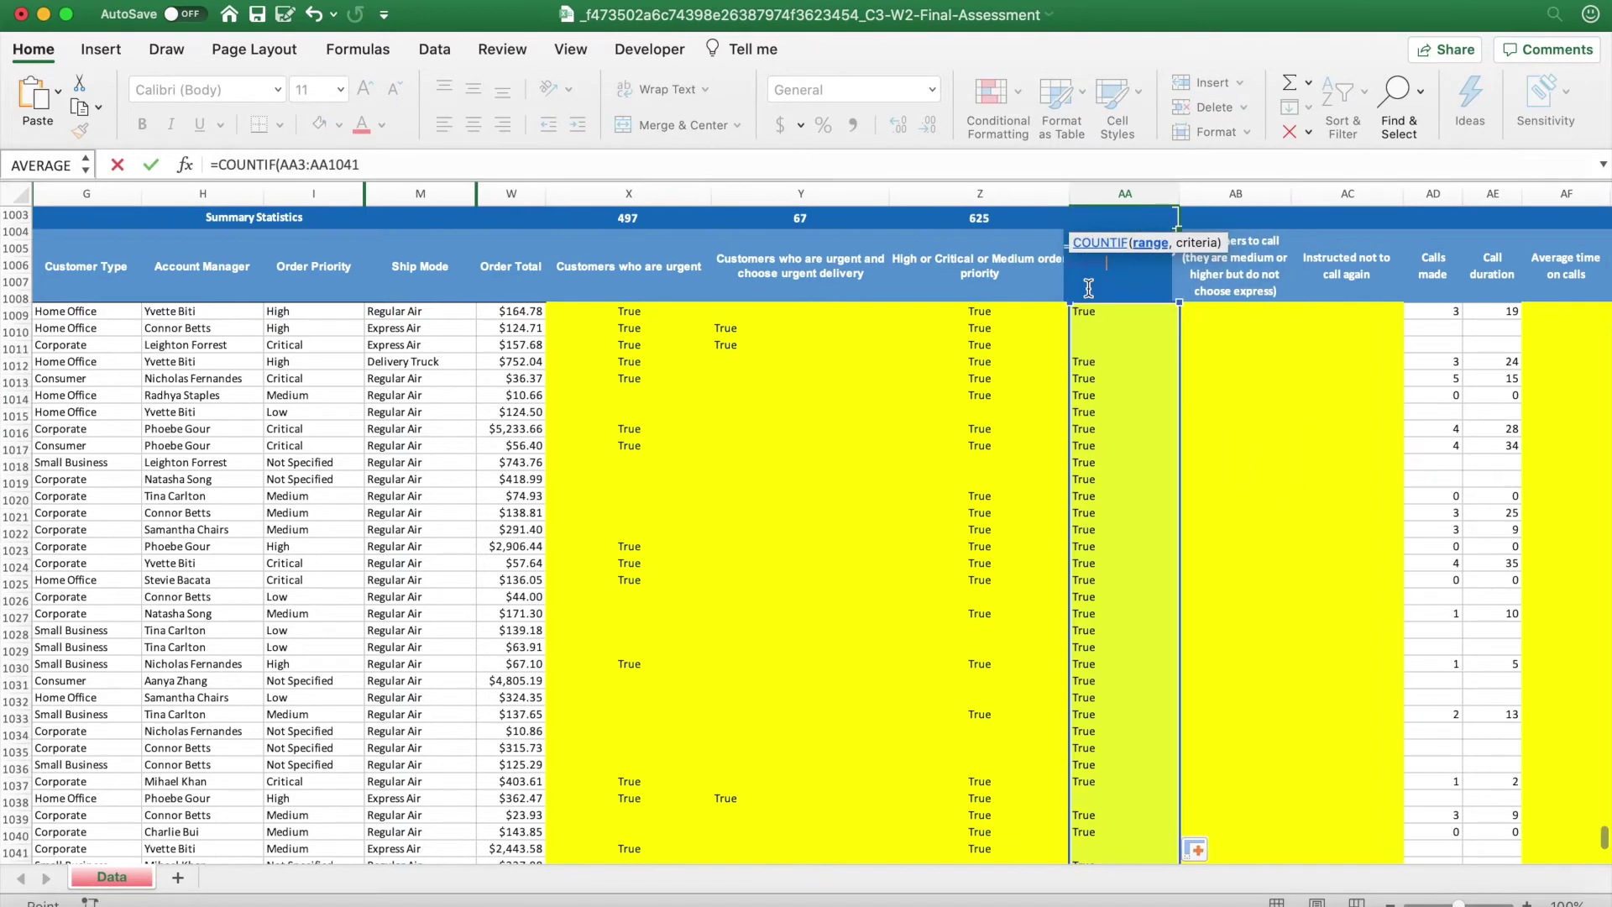
pyautogui.write(',"')
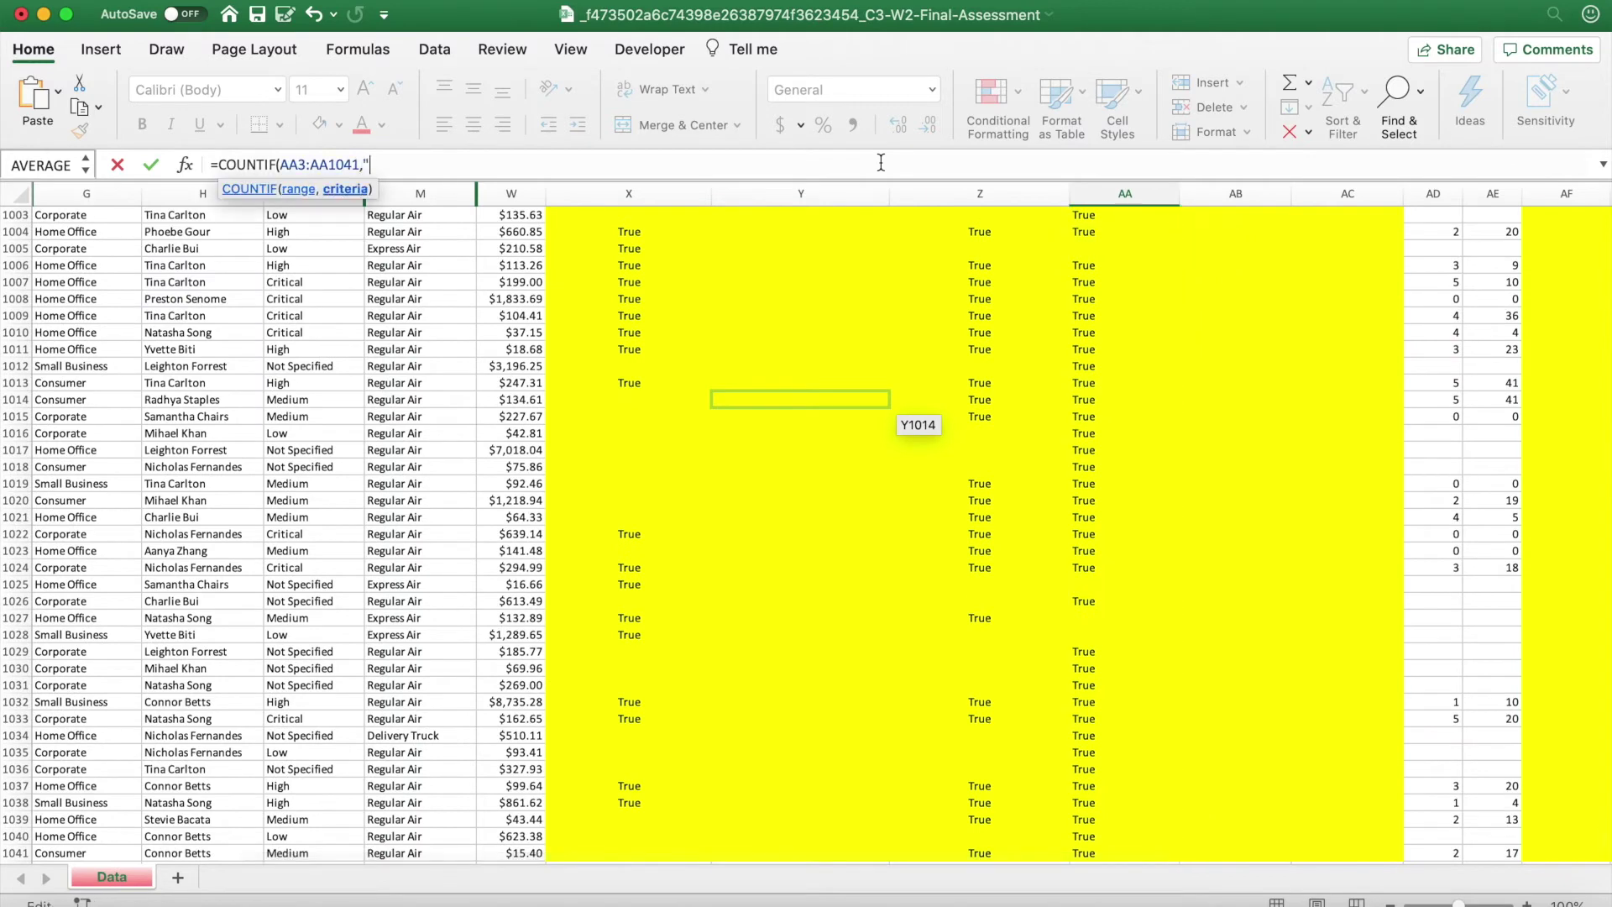
pyautogui.write('*True*"')
pyautogui.press('Return')
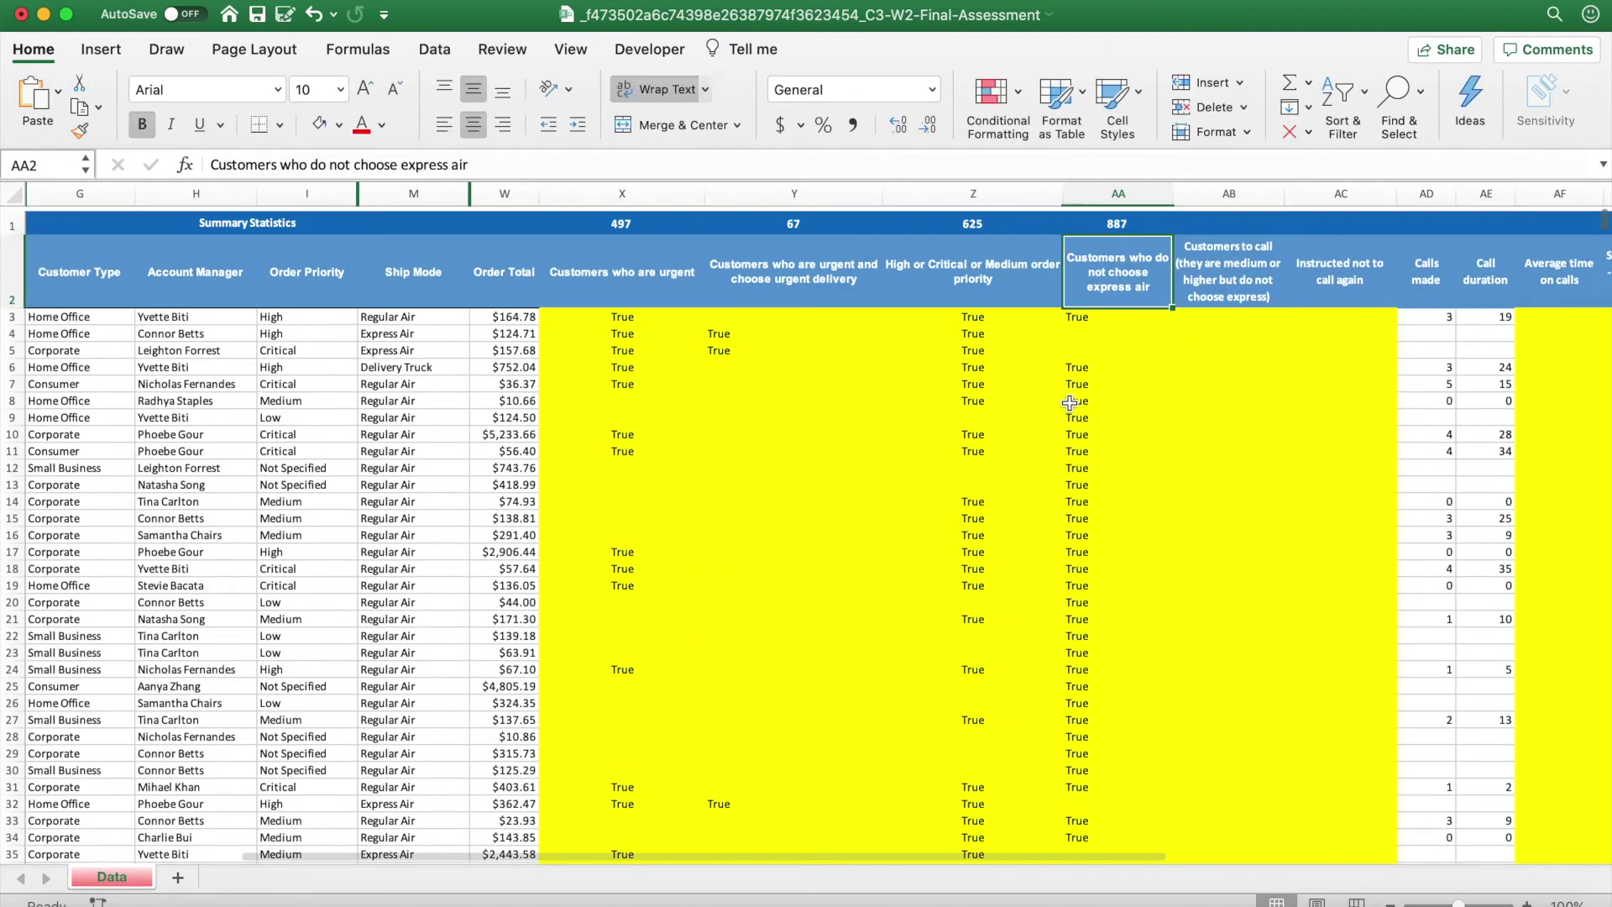
pyautogui.click(1108, 215)
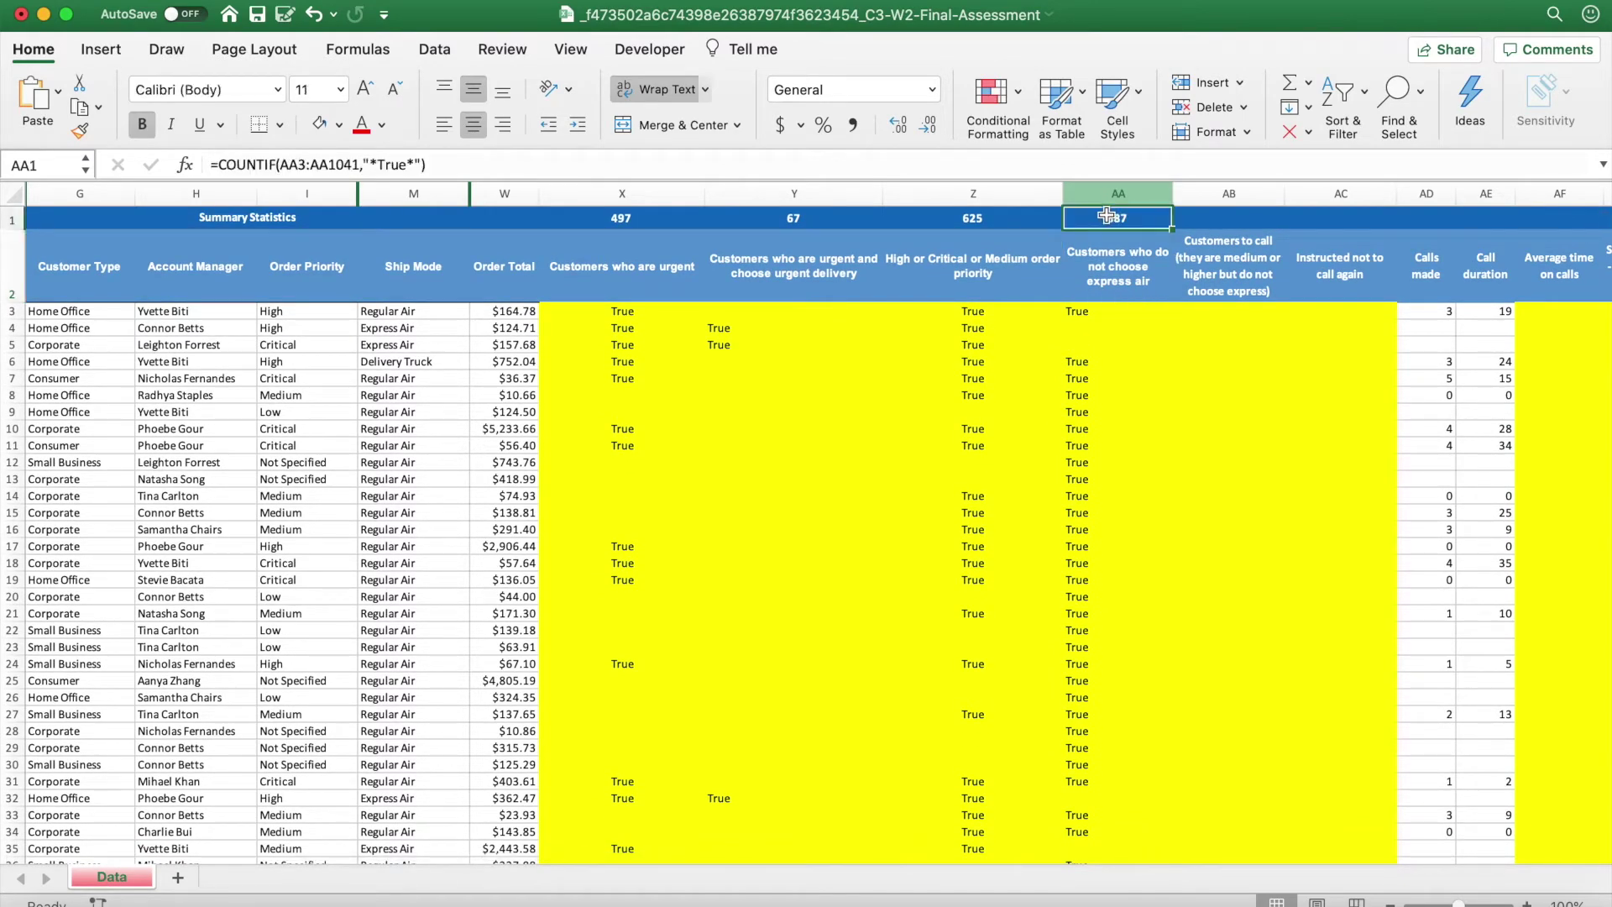
# Switch to the Coursera quiz in the browser and enter 887 as the answer to question 4.
pyautogui.hotkey('ctrl', 'Up')
pyautogui.click(601, 581)
pyautogui.click(352, 614)
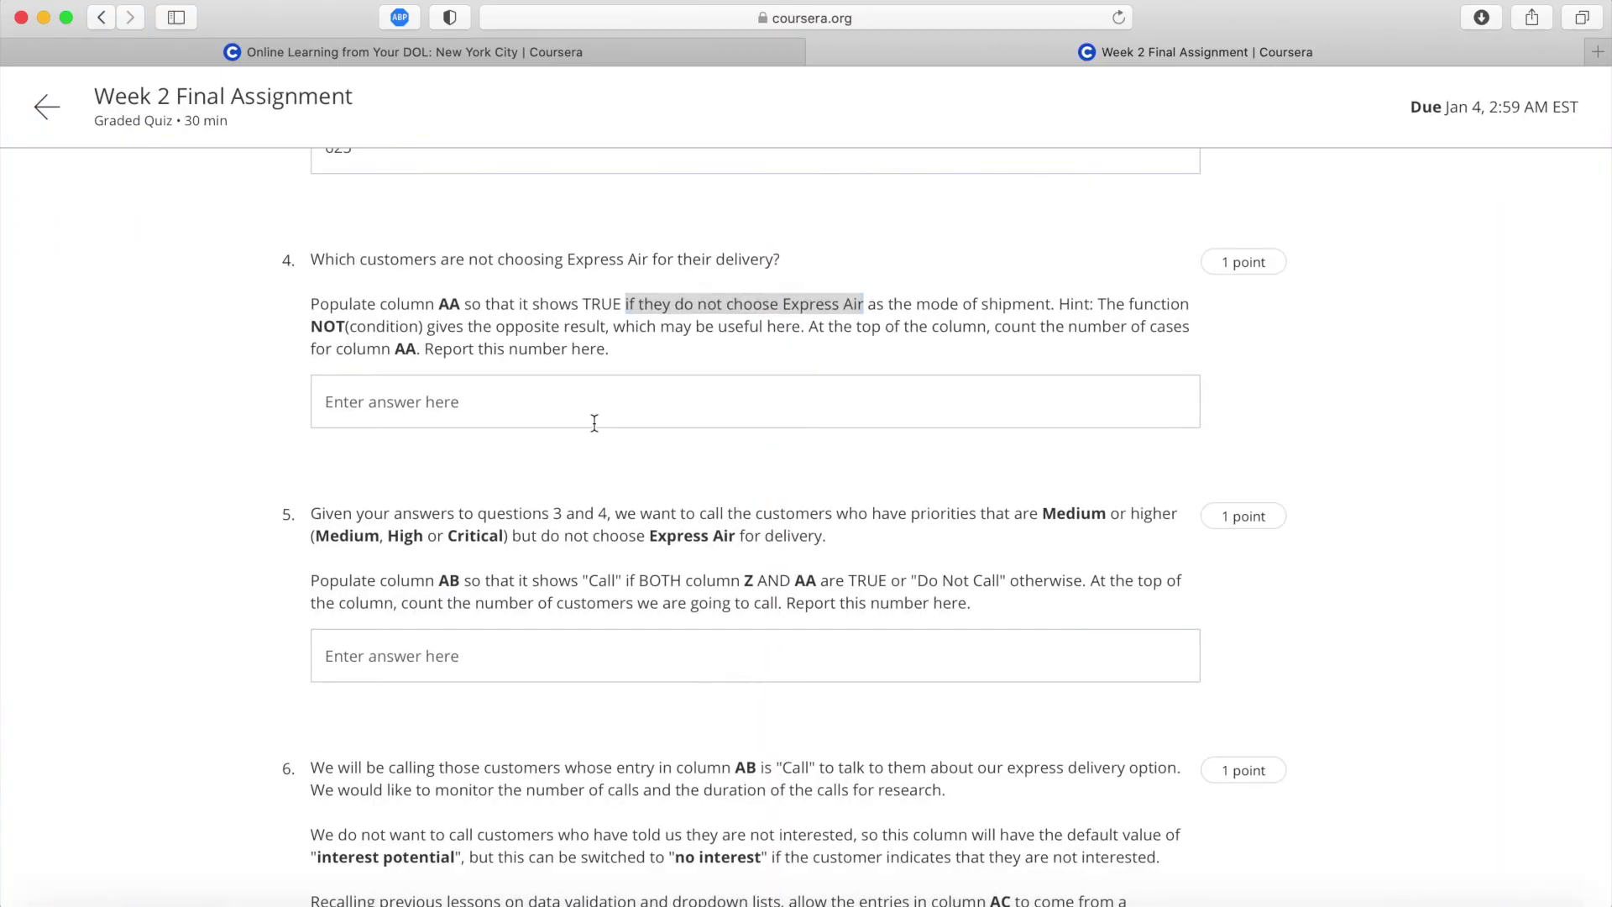
pyautogui.write('887')
# Read question 5's condition for column AB in the quiz and return to the Excel workbook.
pyautogui.scroll(-3, 292, 302)
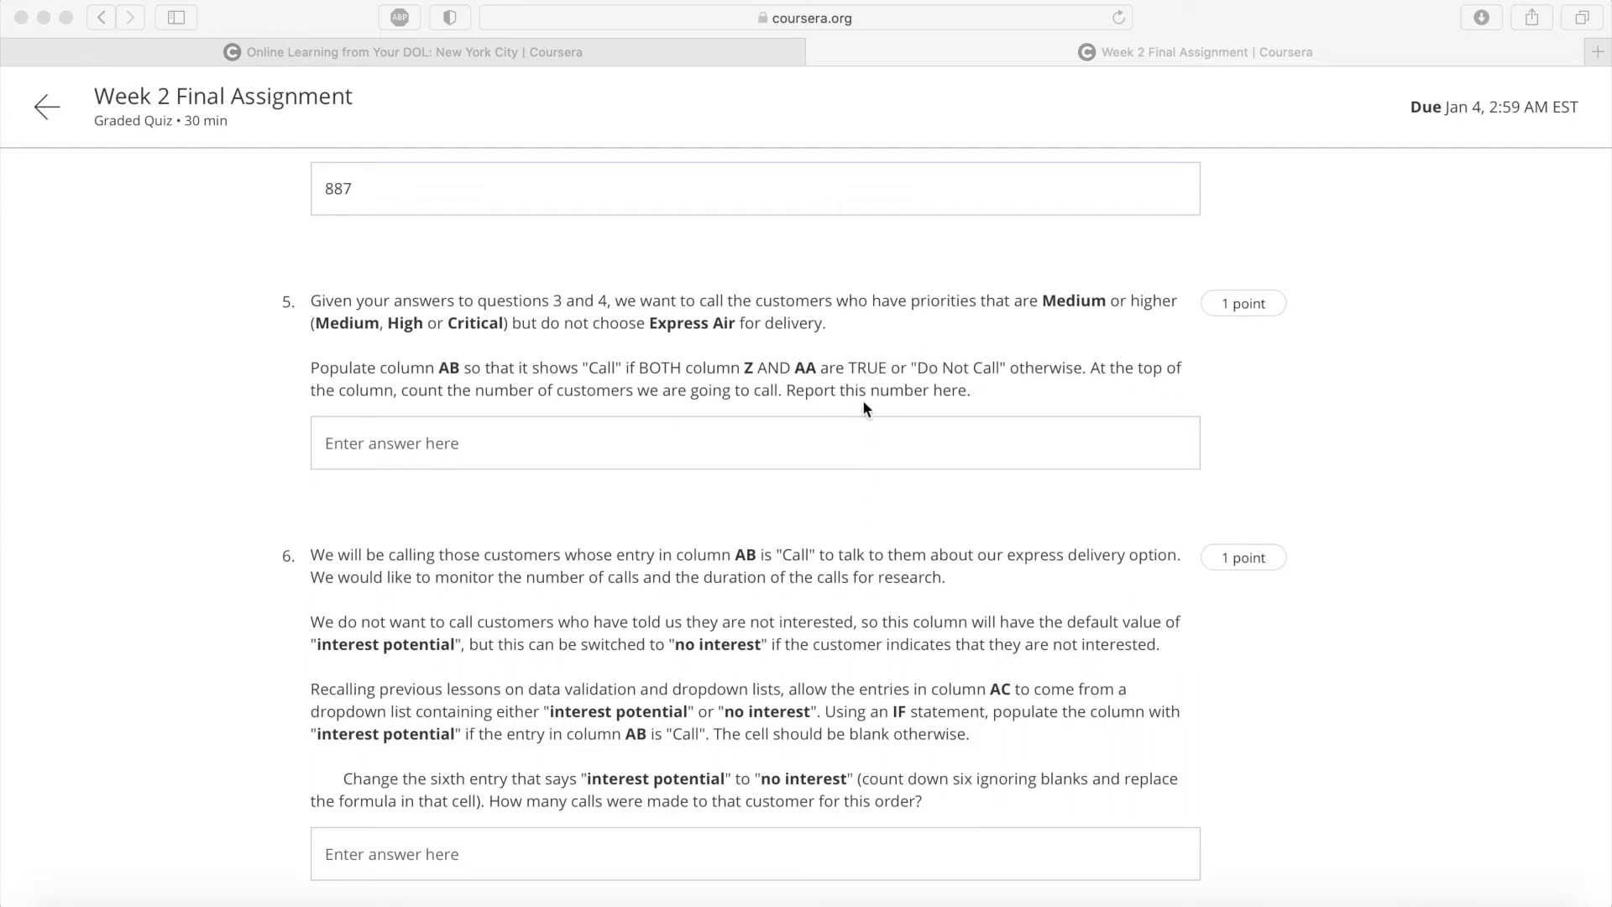
pyautogui.hotkey('ctrl', 'Up')
pyautogui.click(713, 325)
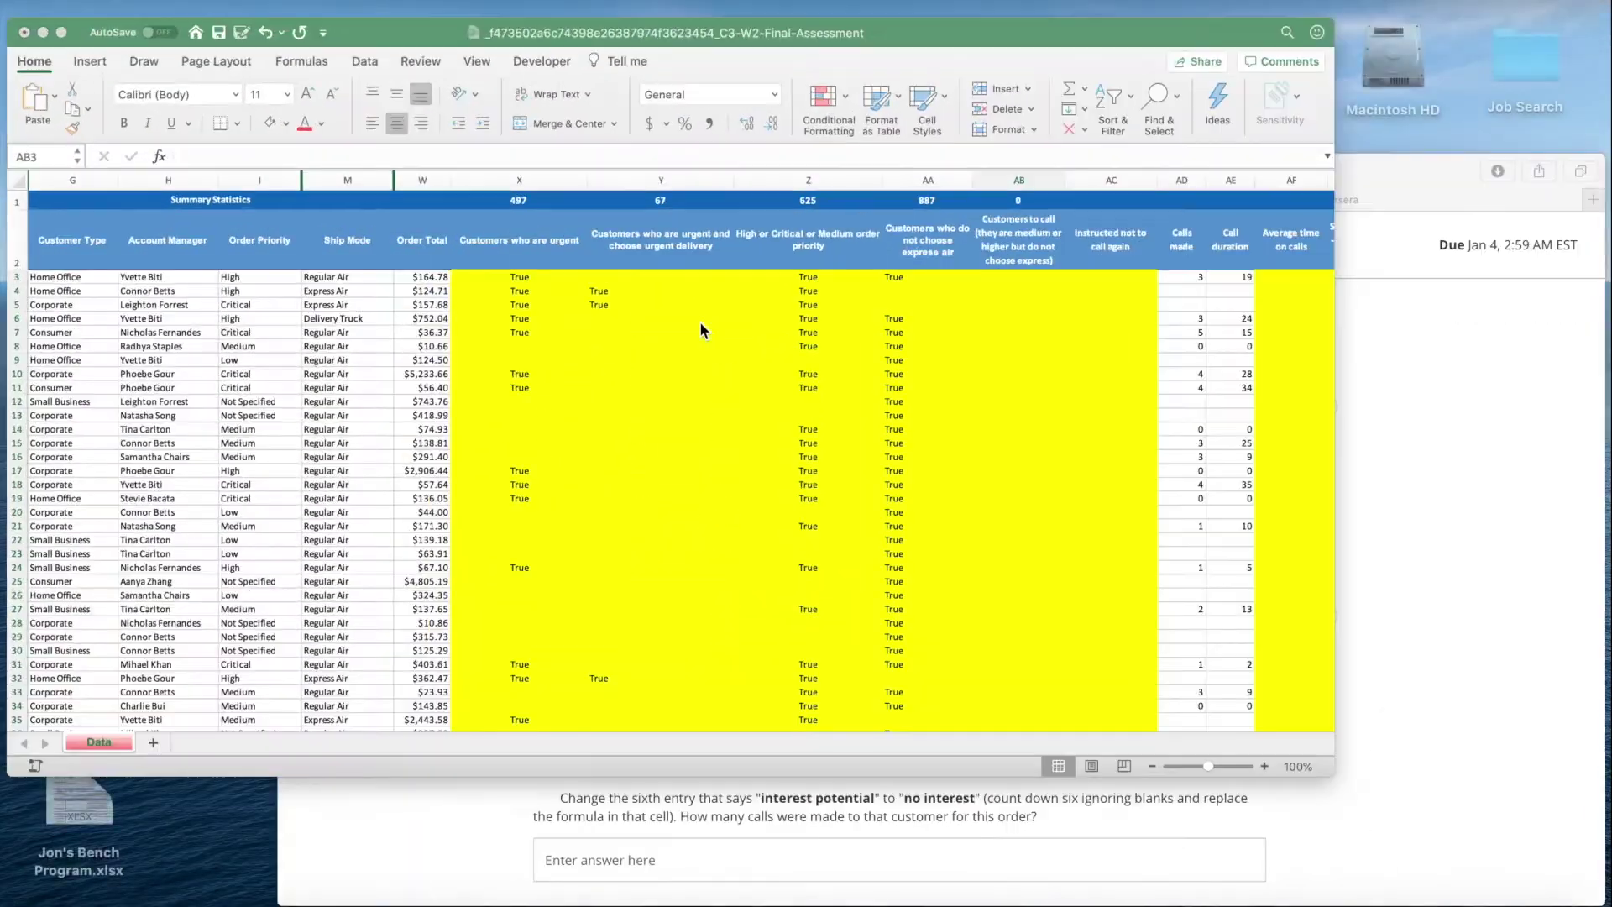
# Enter =AND(Z3="True",AA3="True") in AB3 and fill it down column AB.
pyautogui.click(1017, 276)
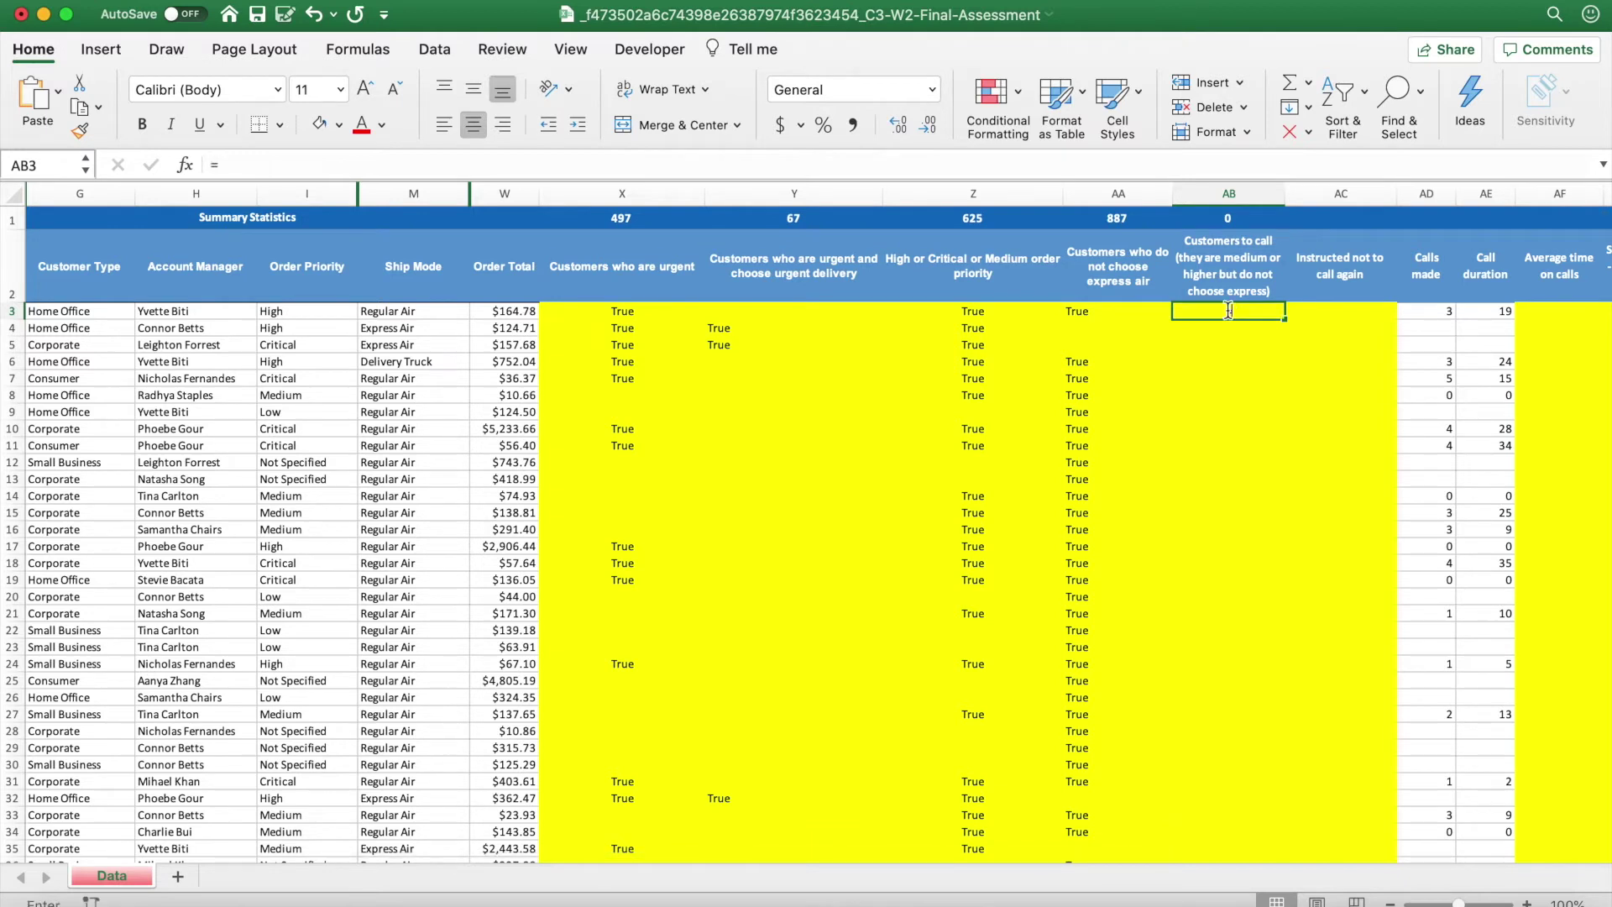
pyautogui.write('=')
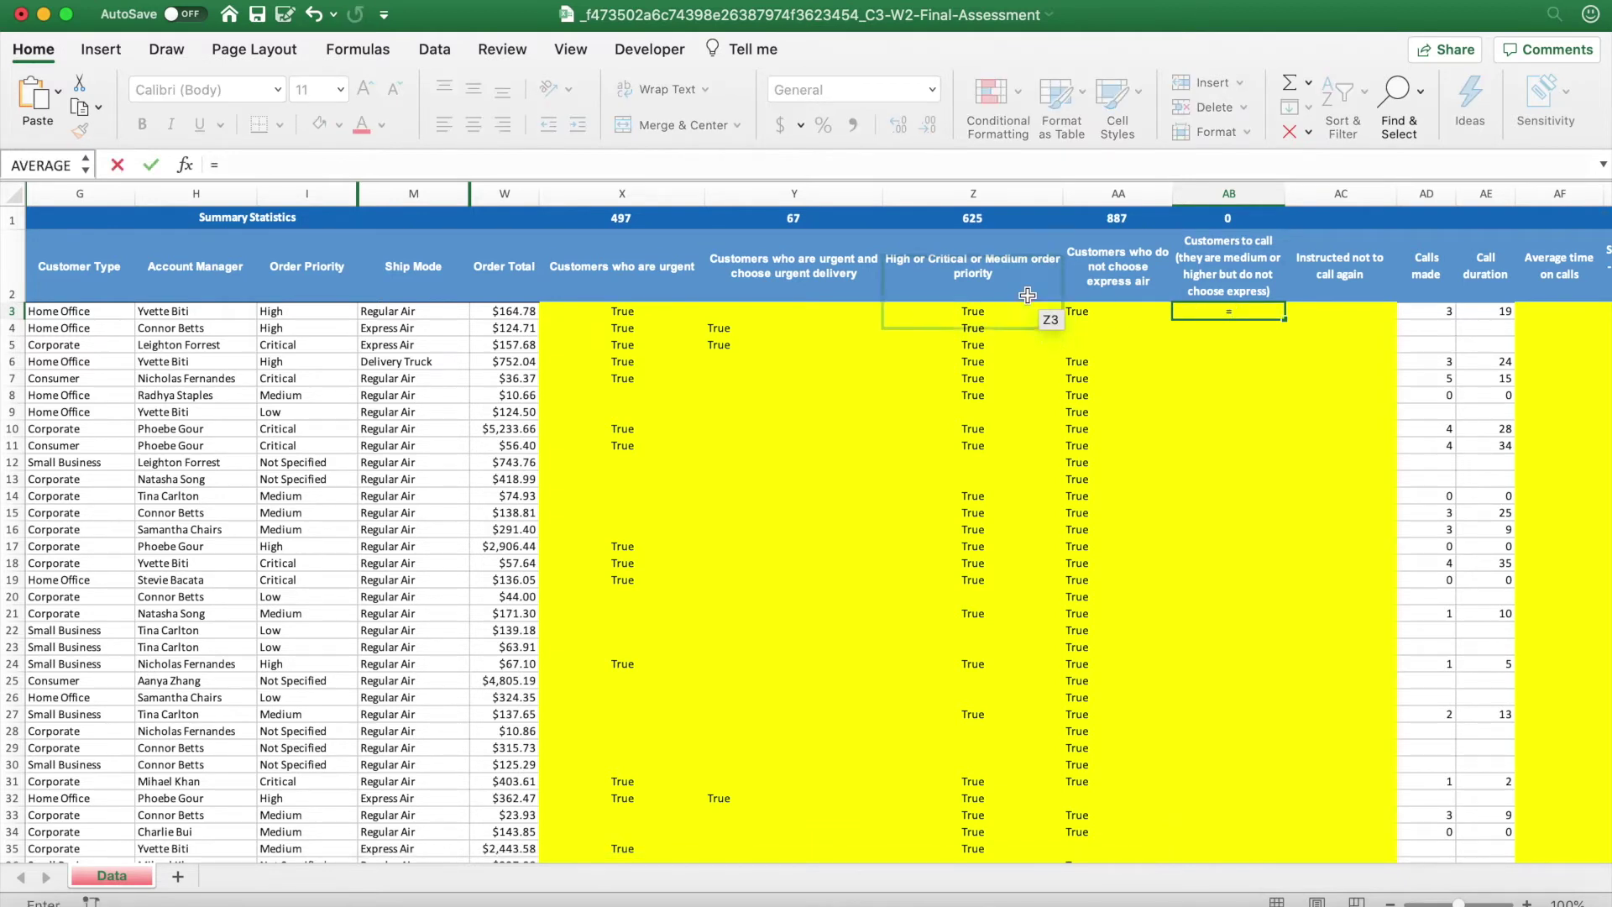
pyautogui.write('And')
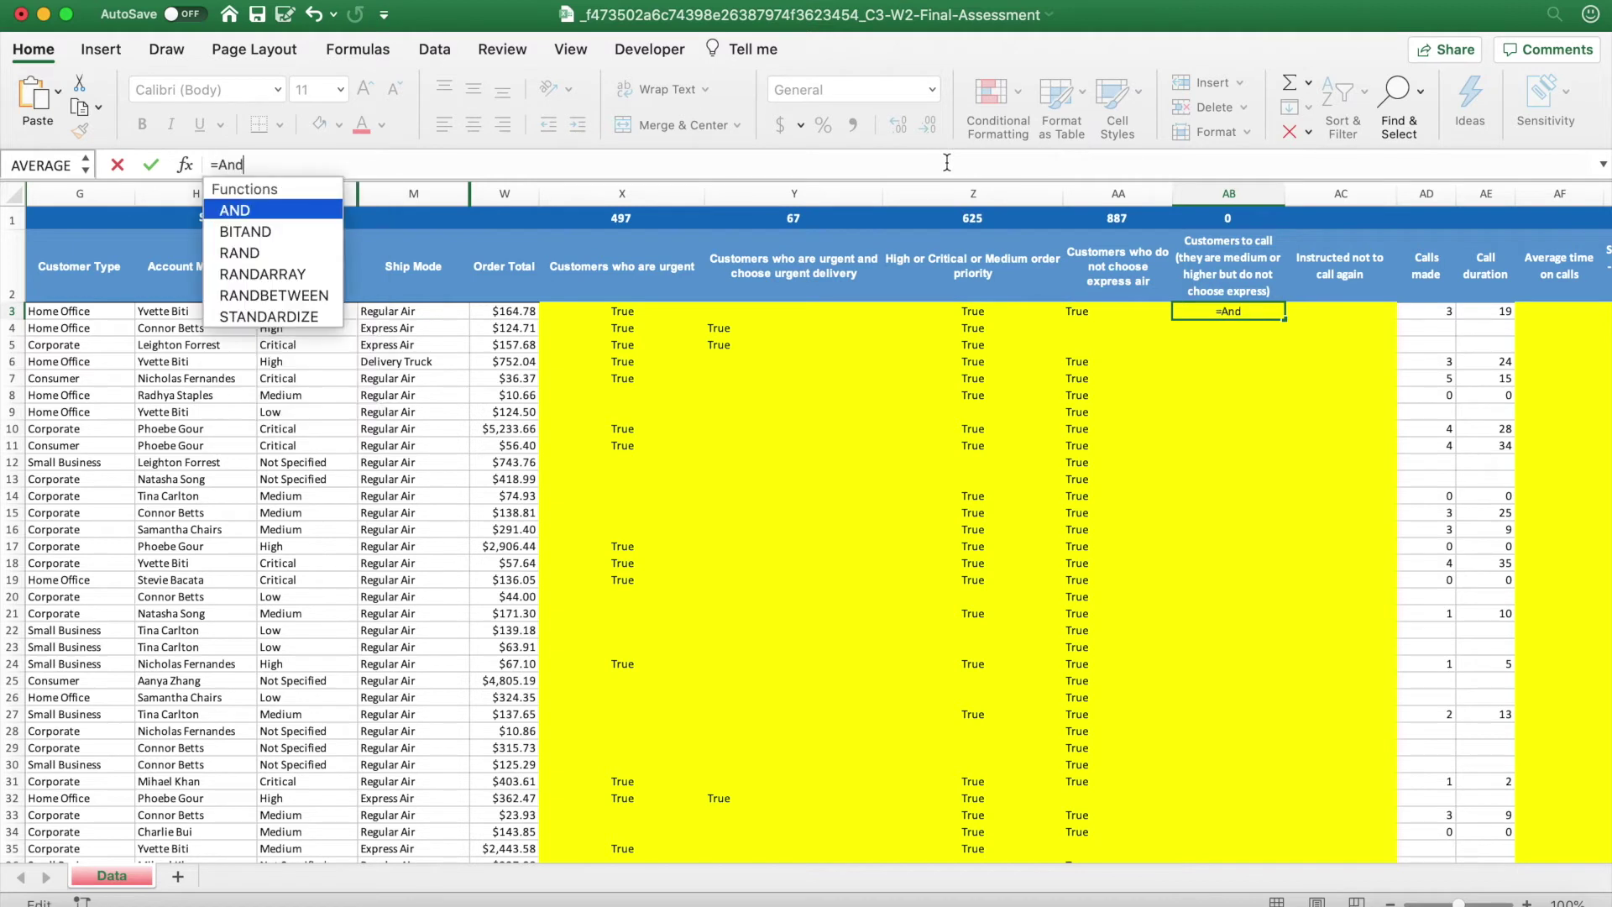
pyautogui.doubleClick(289, 209)
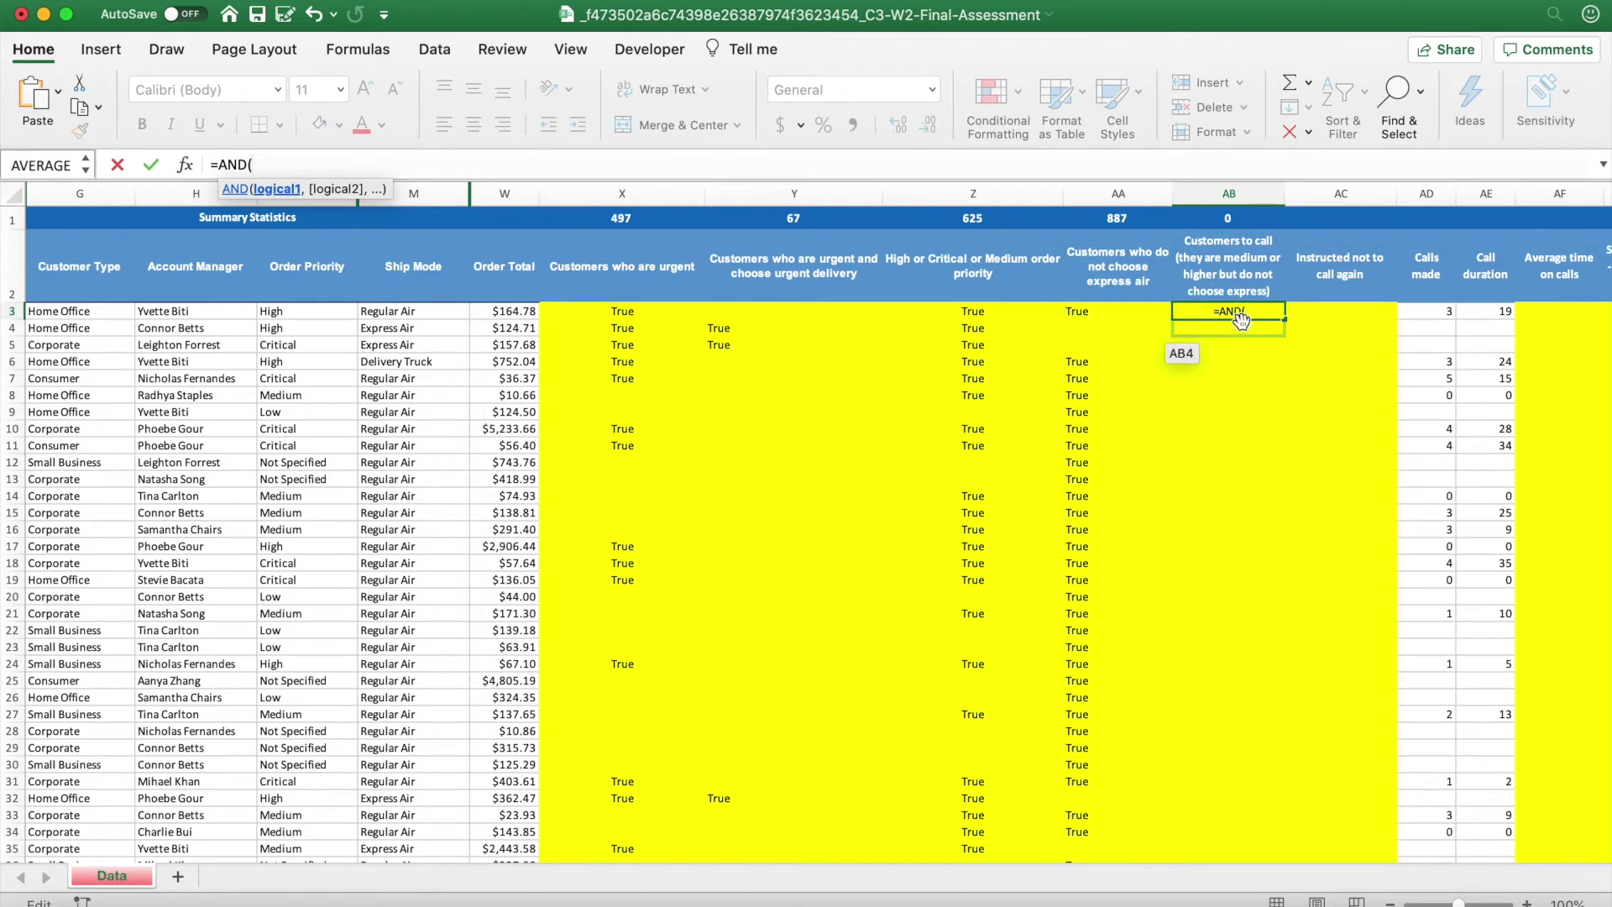
pyautogui.click(988, 310)
pyautogui.write('="True",')
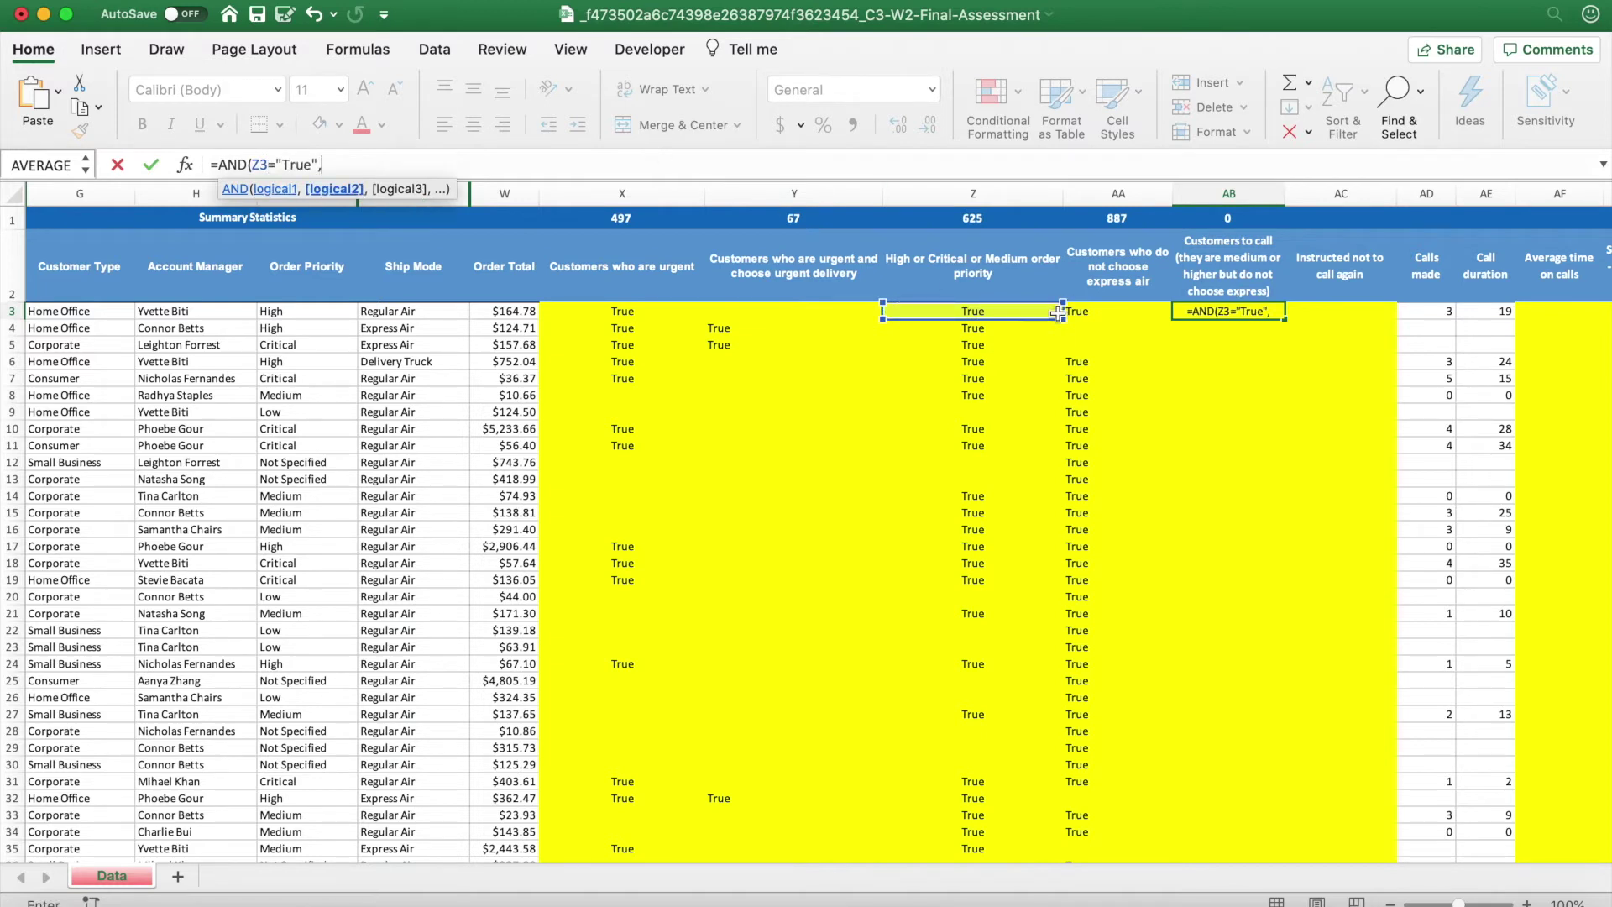
pyautogui.click(1113, 315)
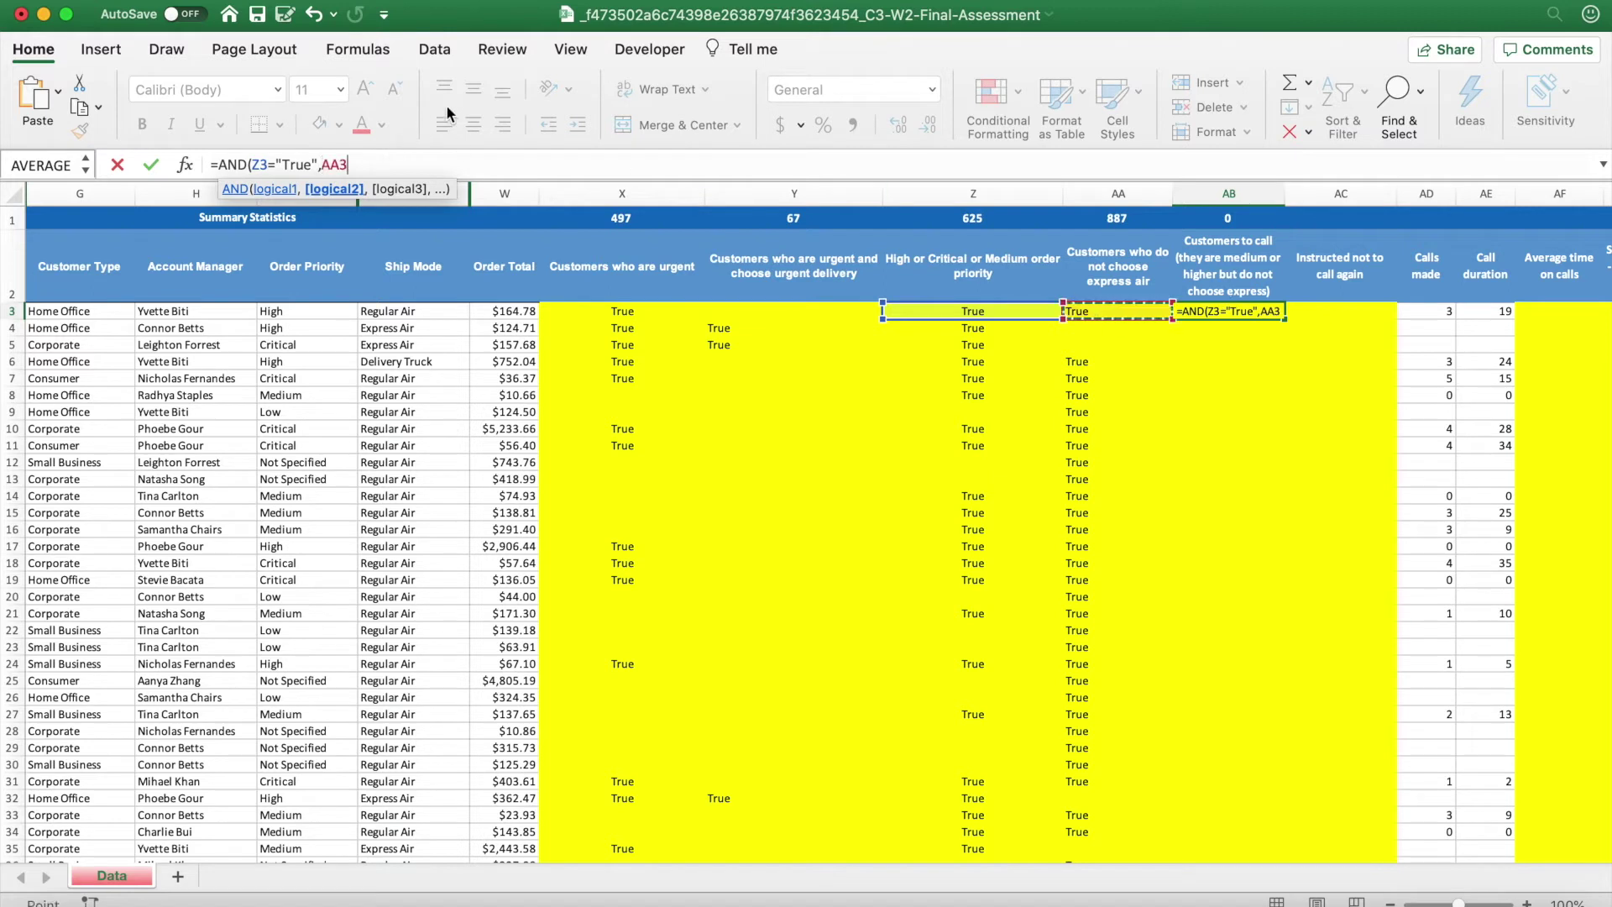
pyautogui.write('=')
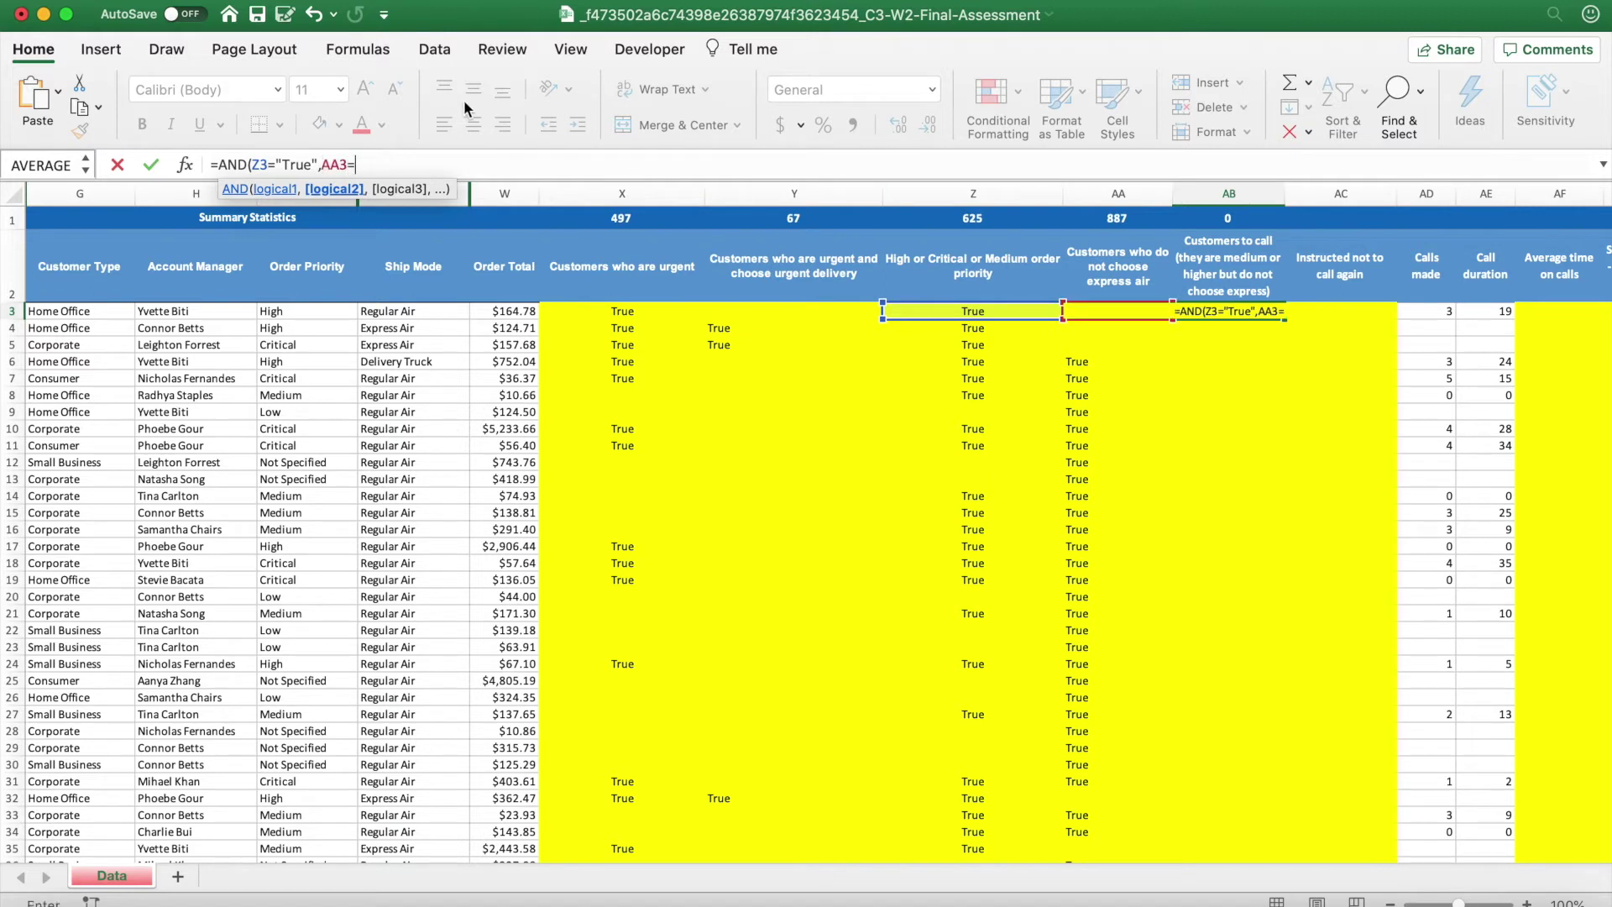
pyautogui.write('"True')
pyautogui.write('")')
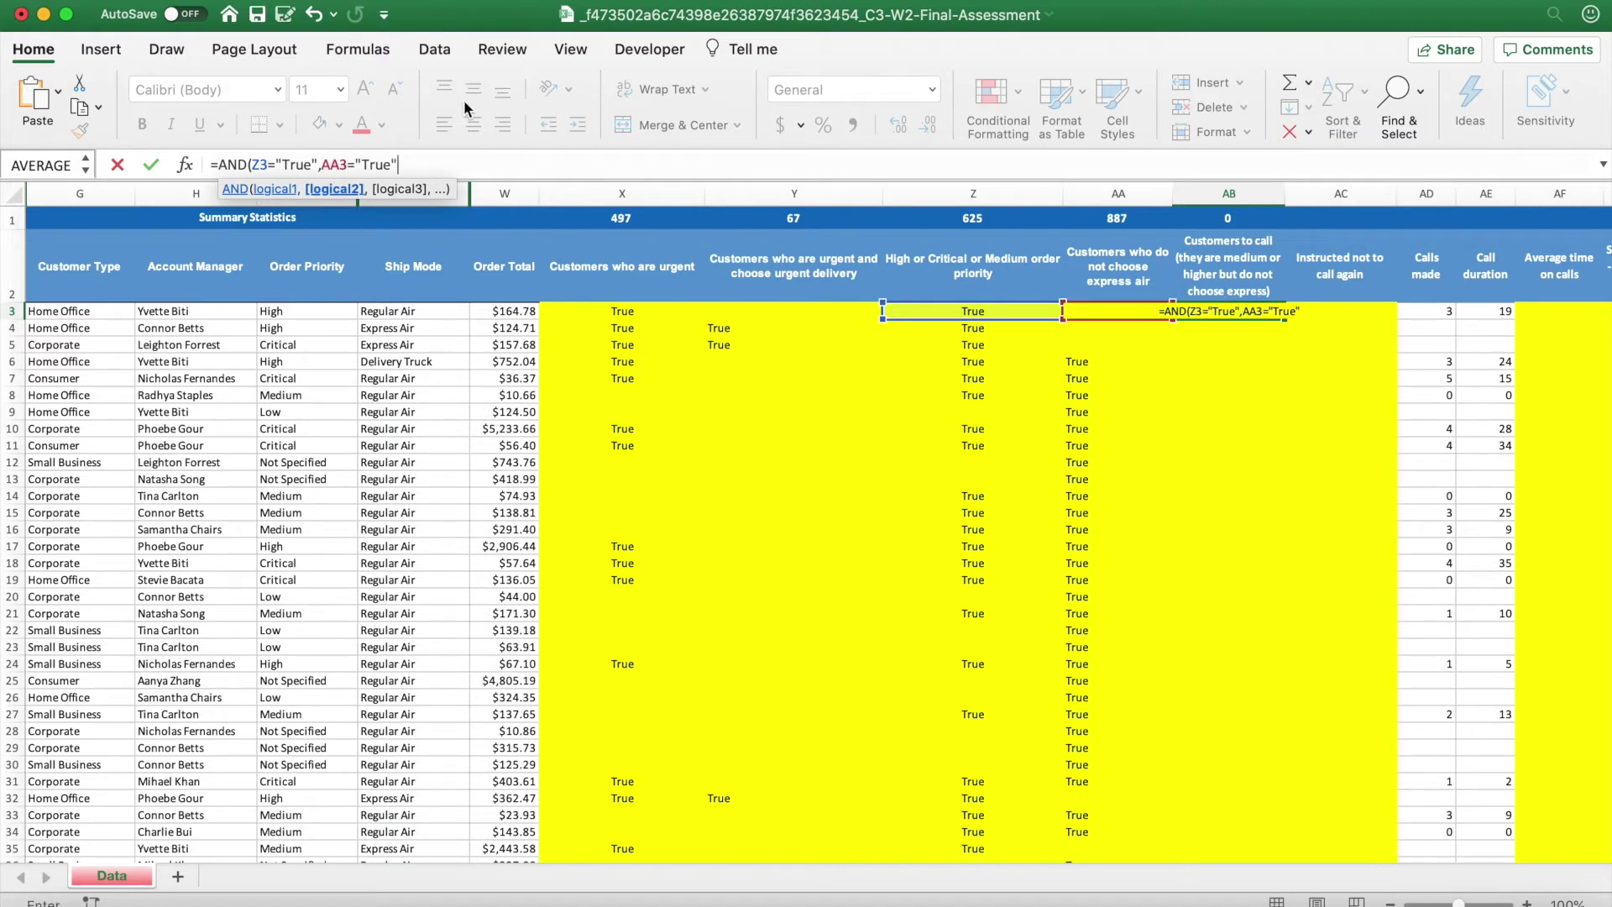
pyautogui.press('Return')
pyautogui.press('Up')
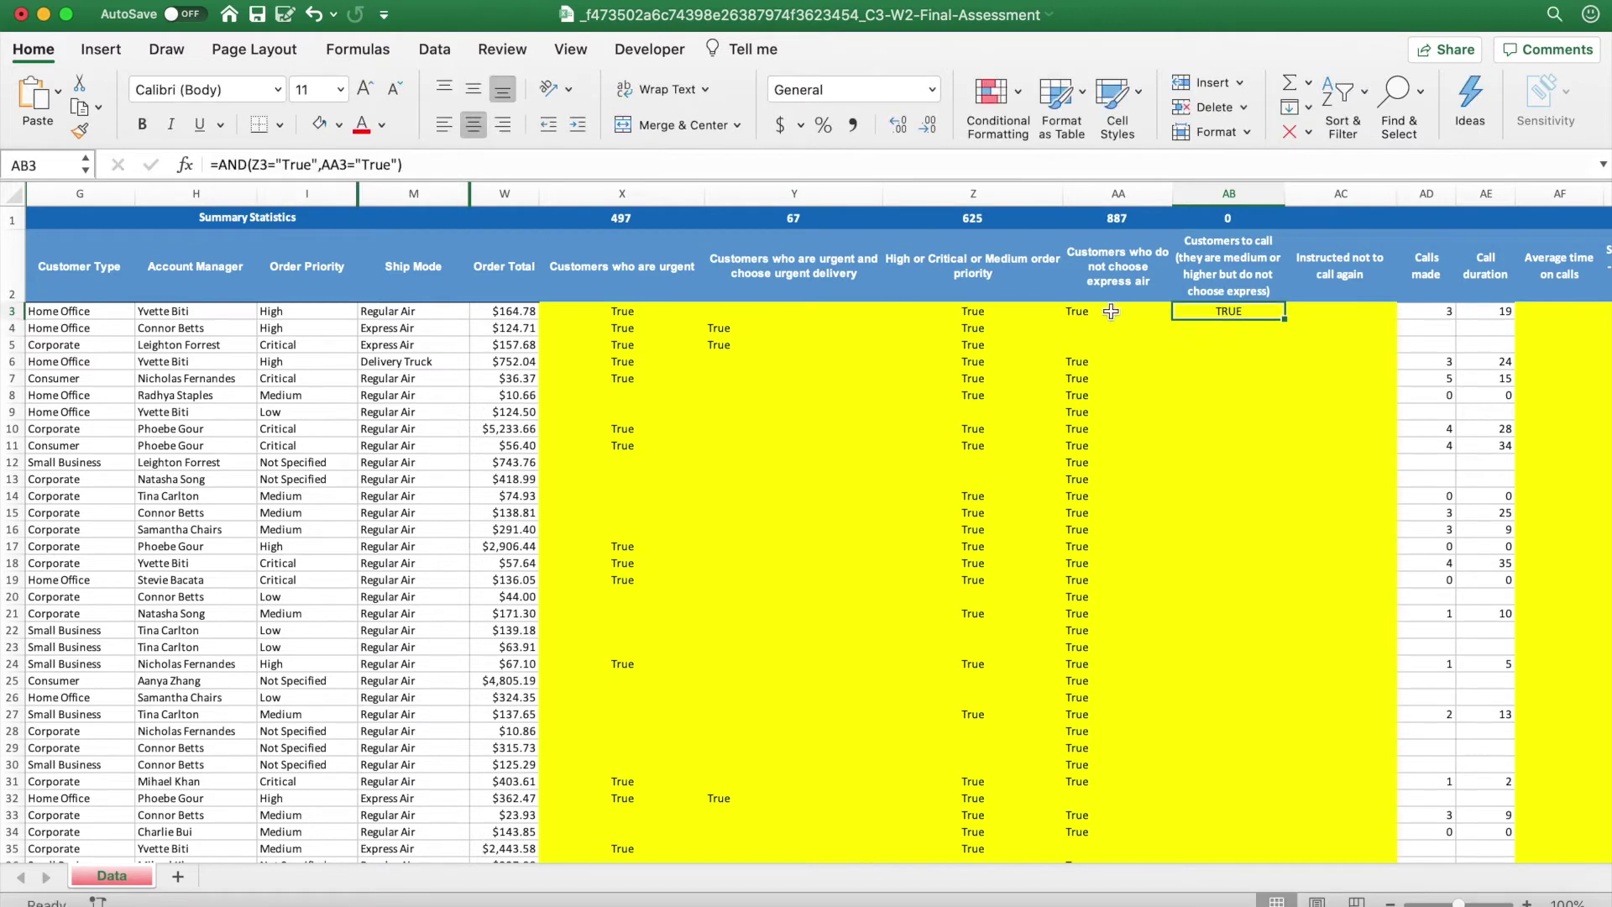
pyautogui.doubleClick(1282, 318)
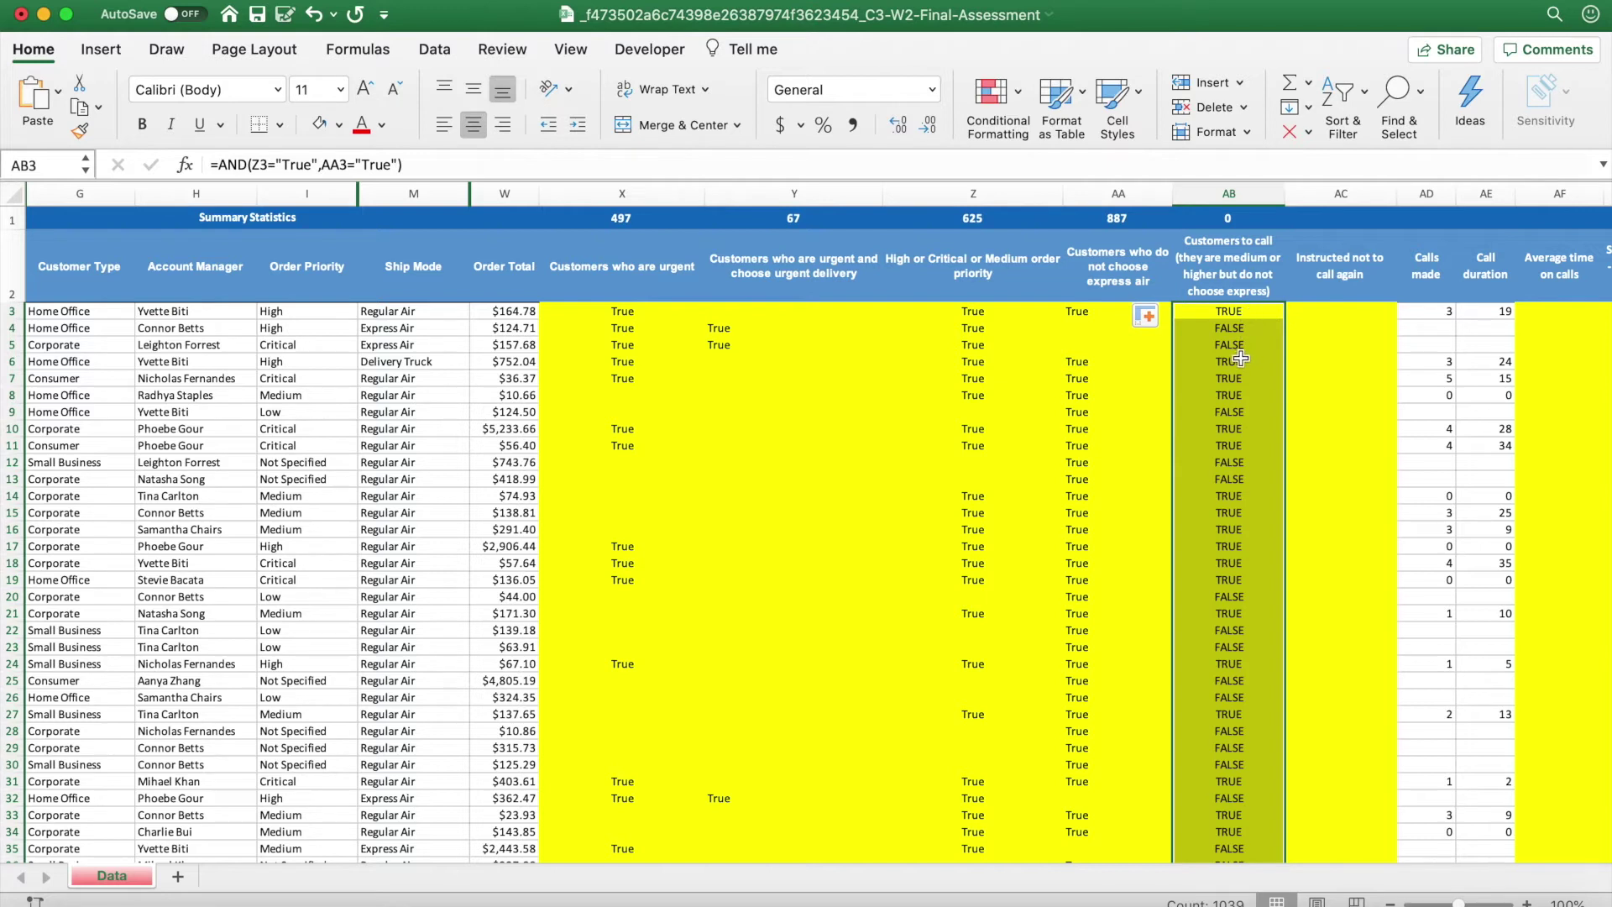
# Change AB3 to =IF(AND(Z3="True",AA3="True"),"Call","Do Not Call") and fill it down column AB.
pyautogui.click(1232, 315)
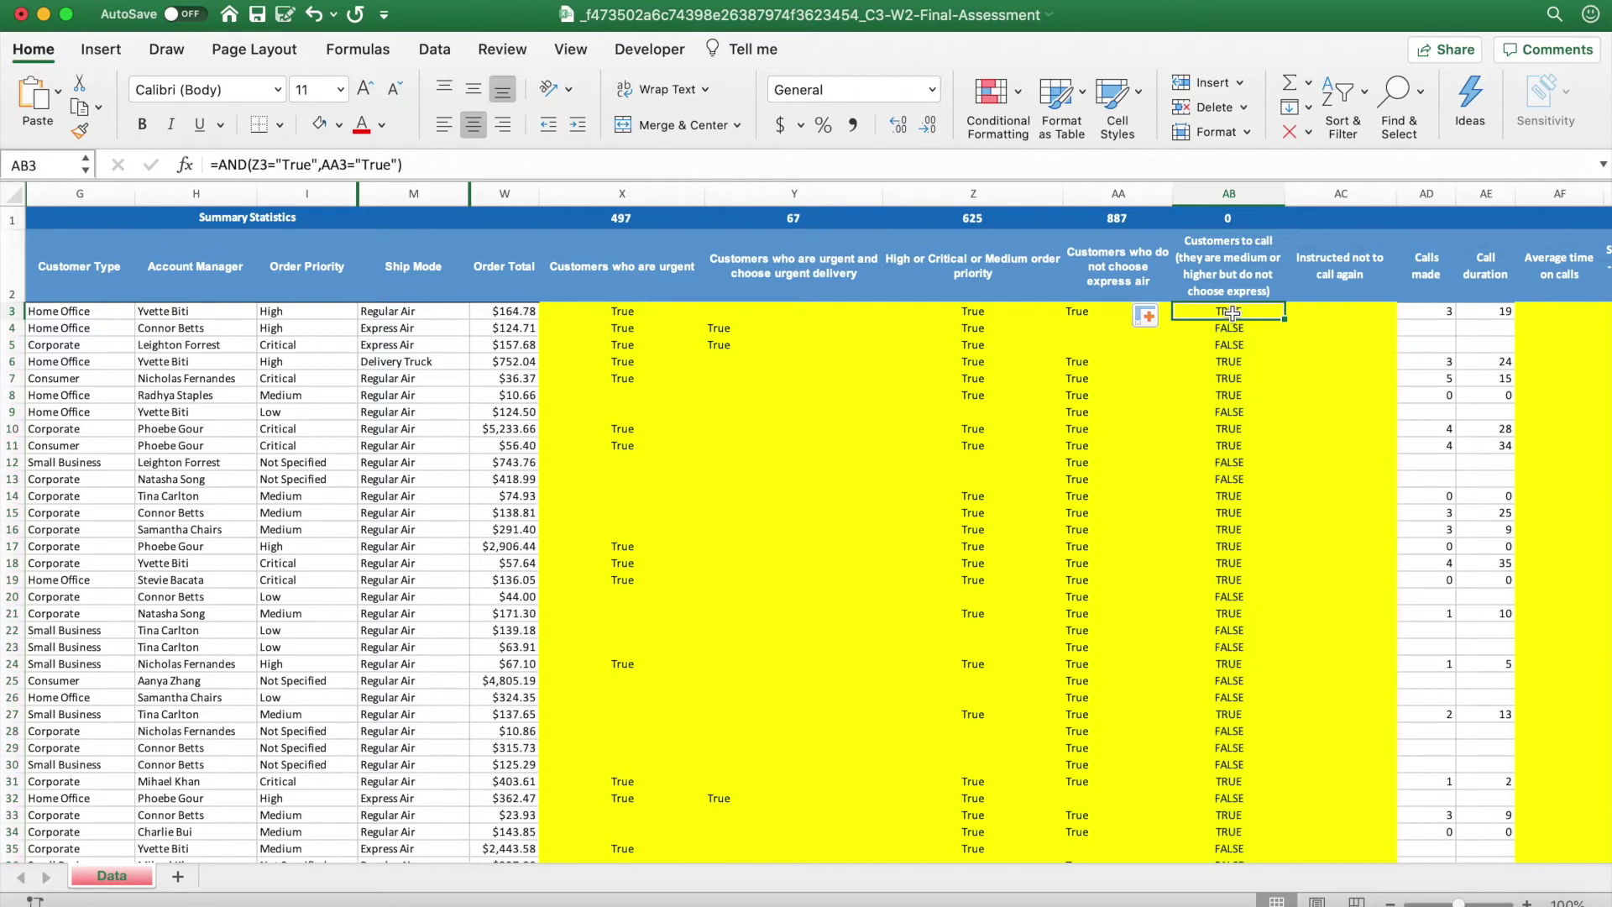
pyautogui.click(219, 162)
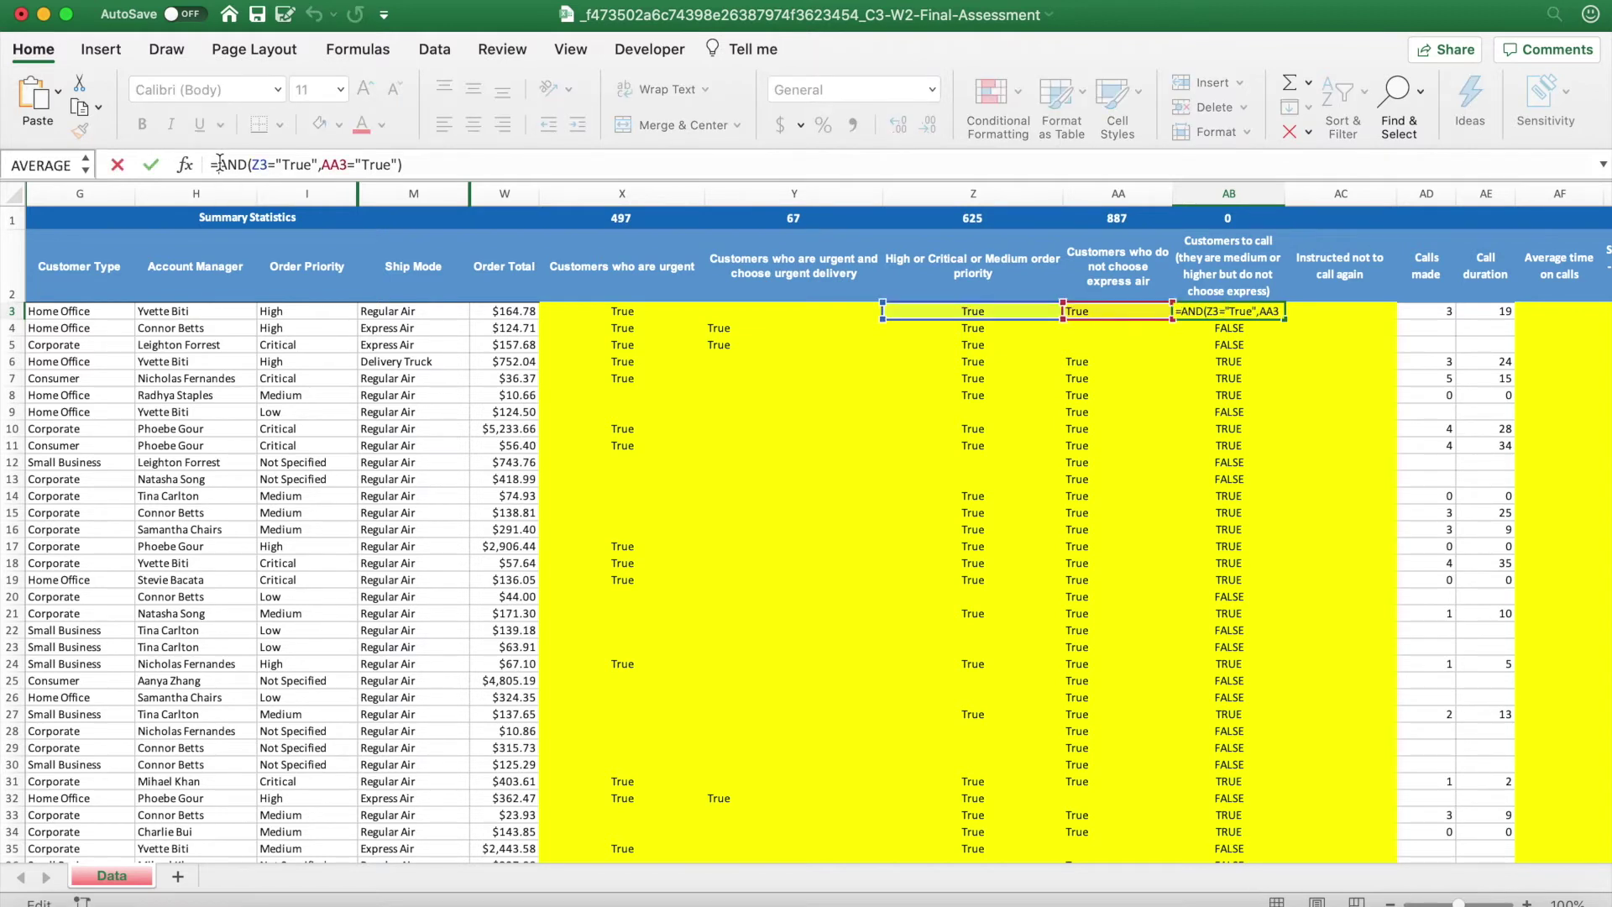
pyautogui.write('IF(')
pyautogui.click(476, 158)
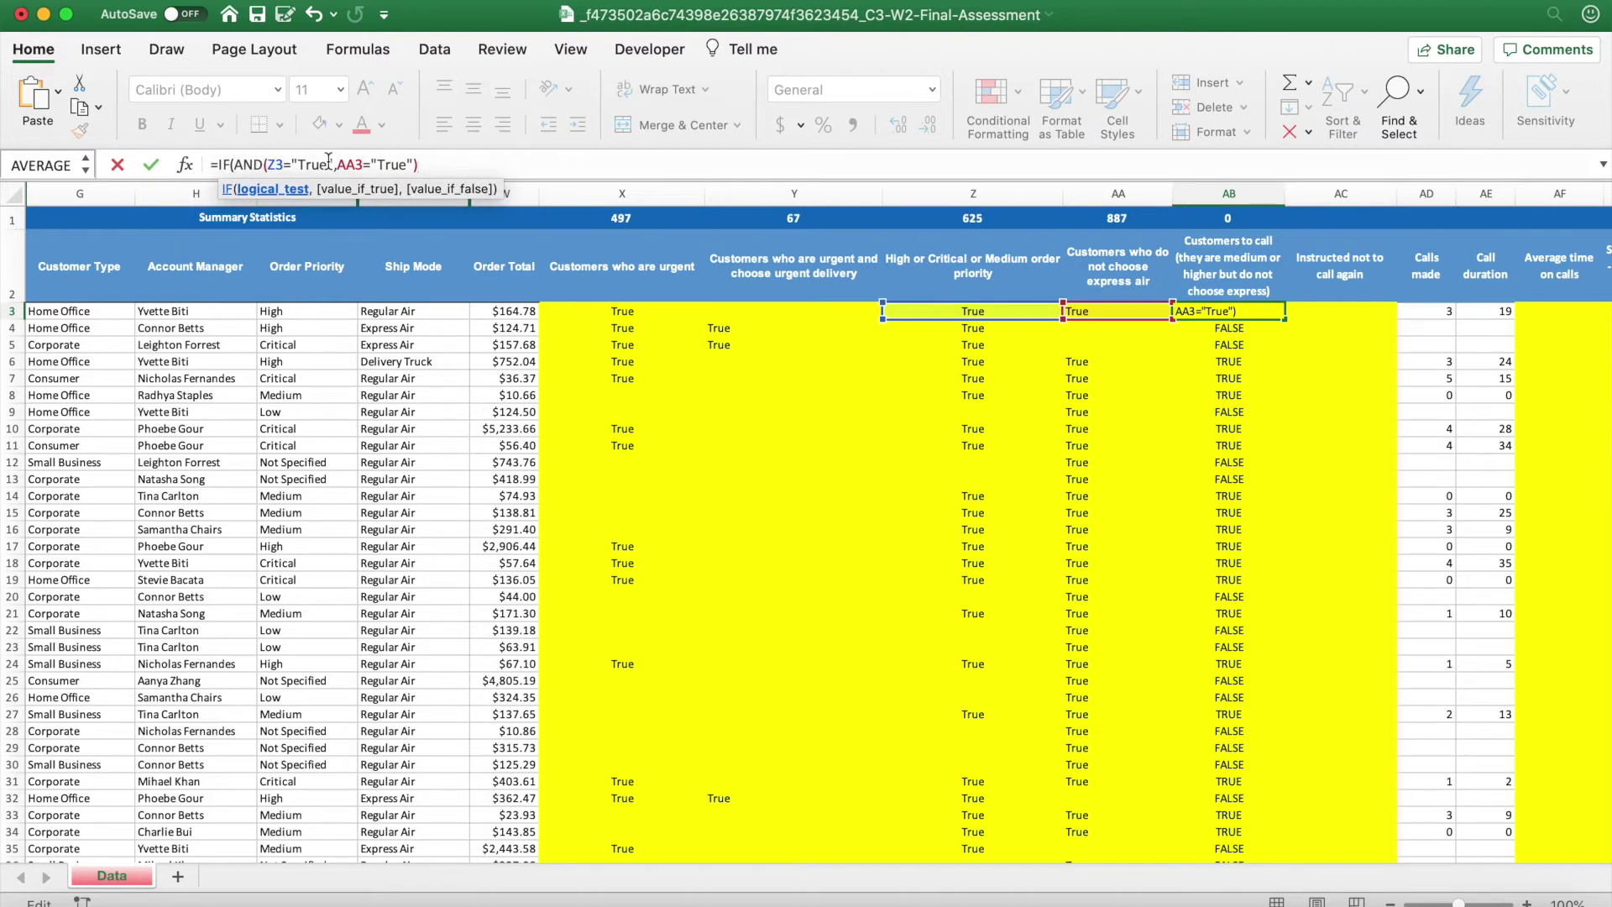
pyautogui.write(',"Call",')
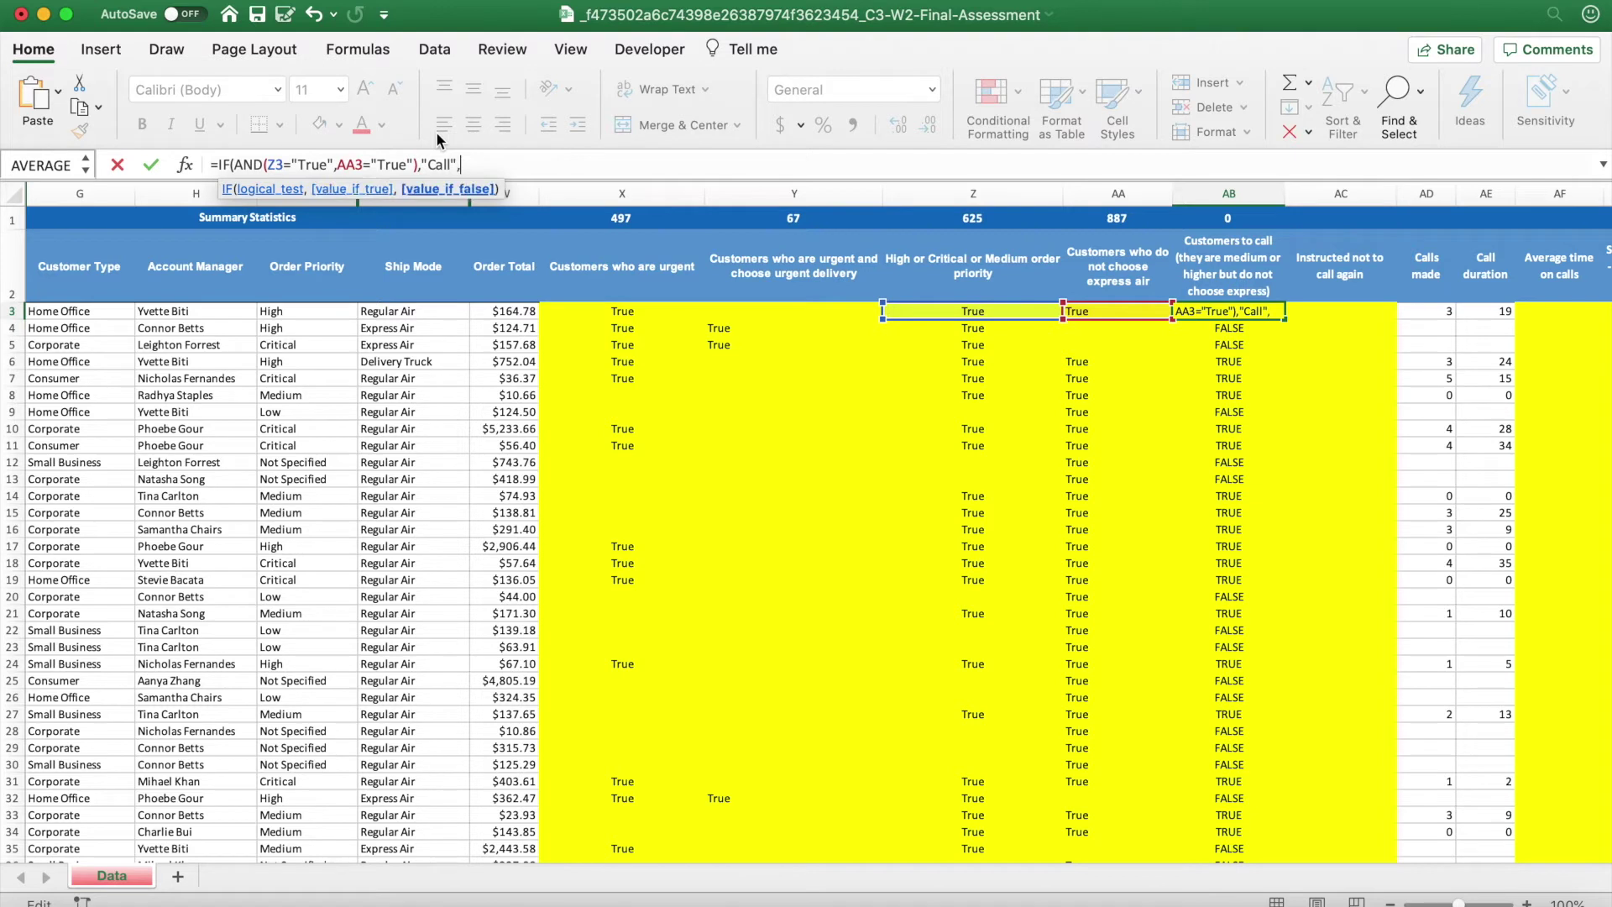
pyautogui.write('"Do Not Call")')
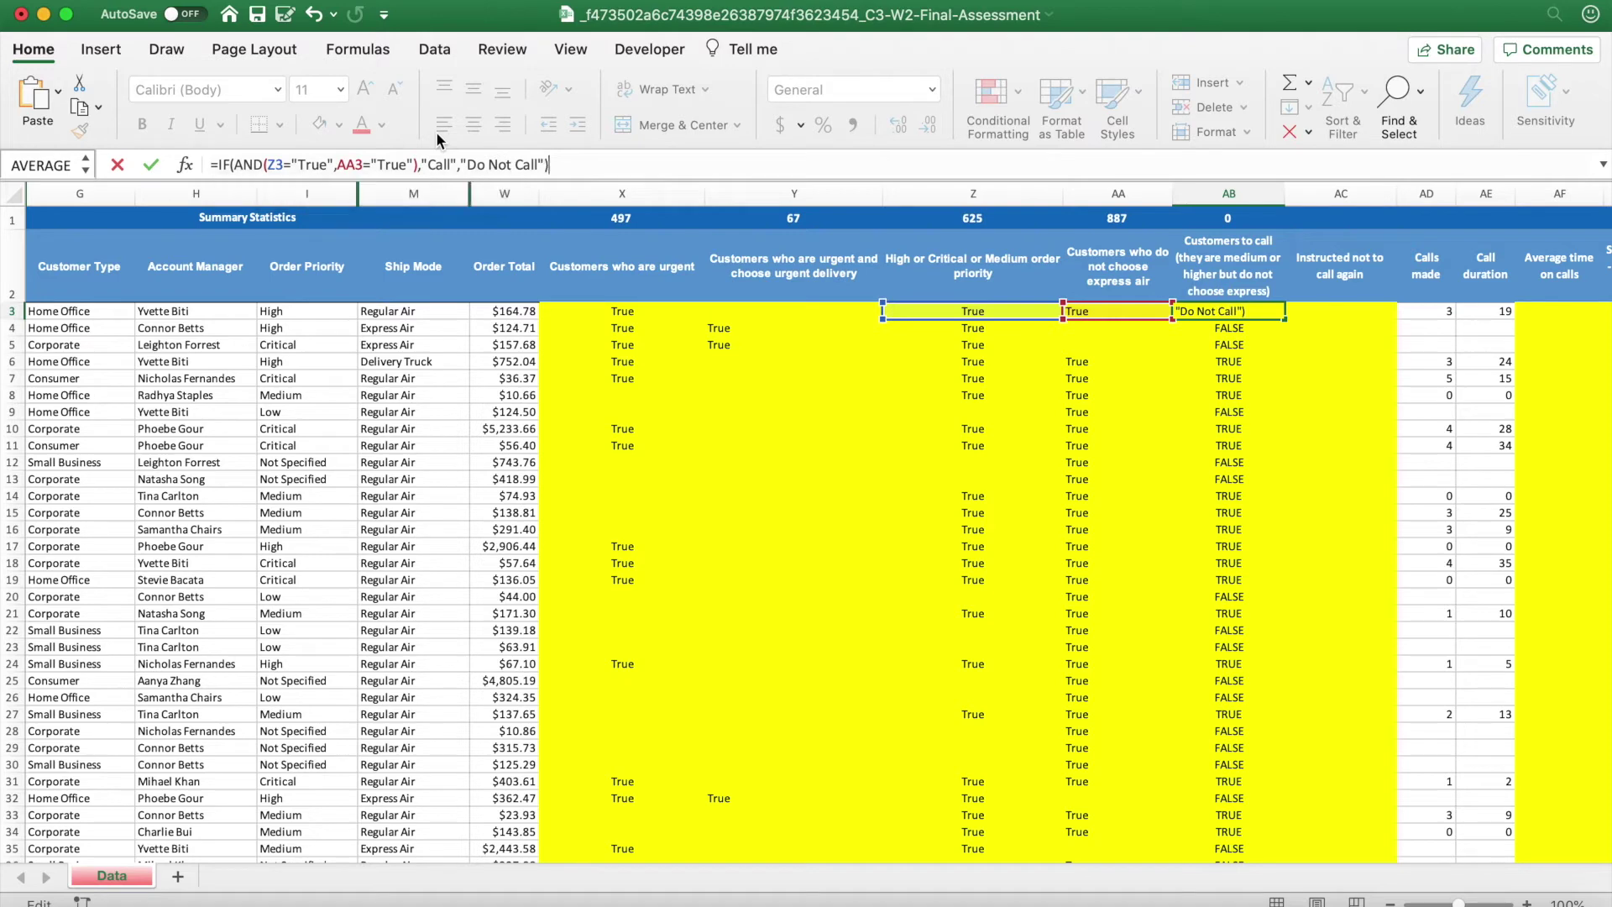
pyautogui.press('Return')
pyautogui.press('Up')
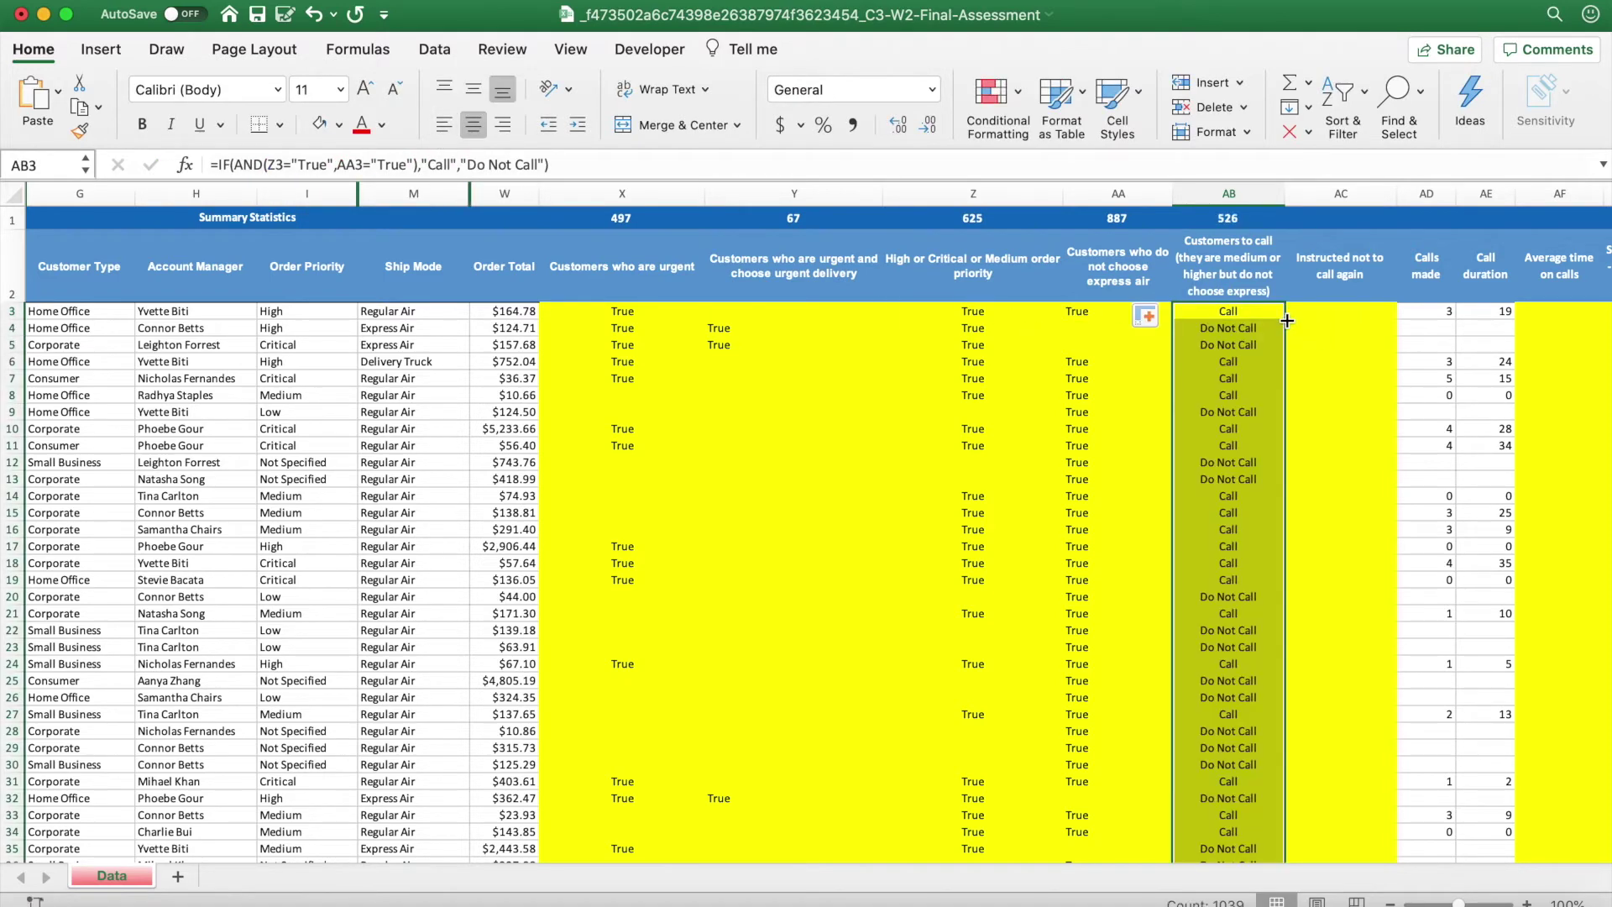
pyautogui.click(1262, 565)
# Review the range and criteria of the COUNTIF formula in AB1.
pyautogui.click(1243, 219)
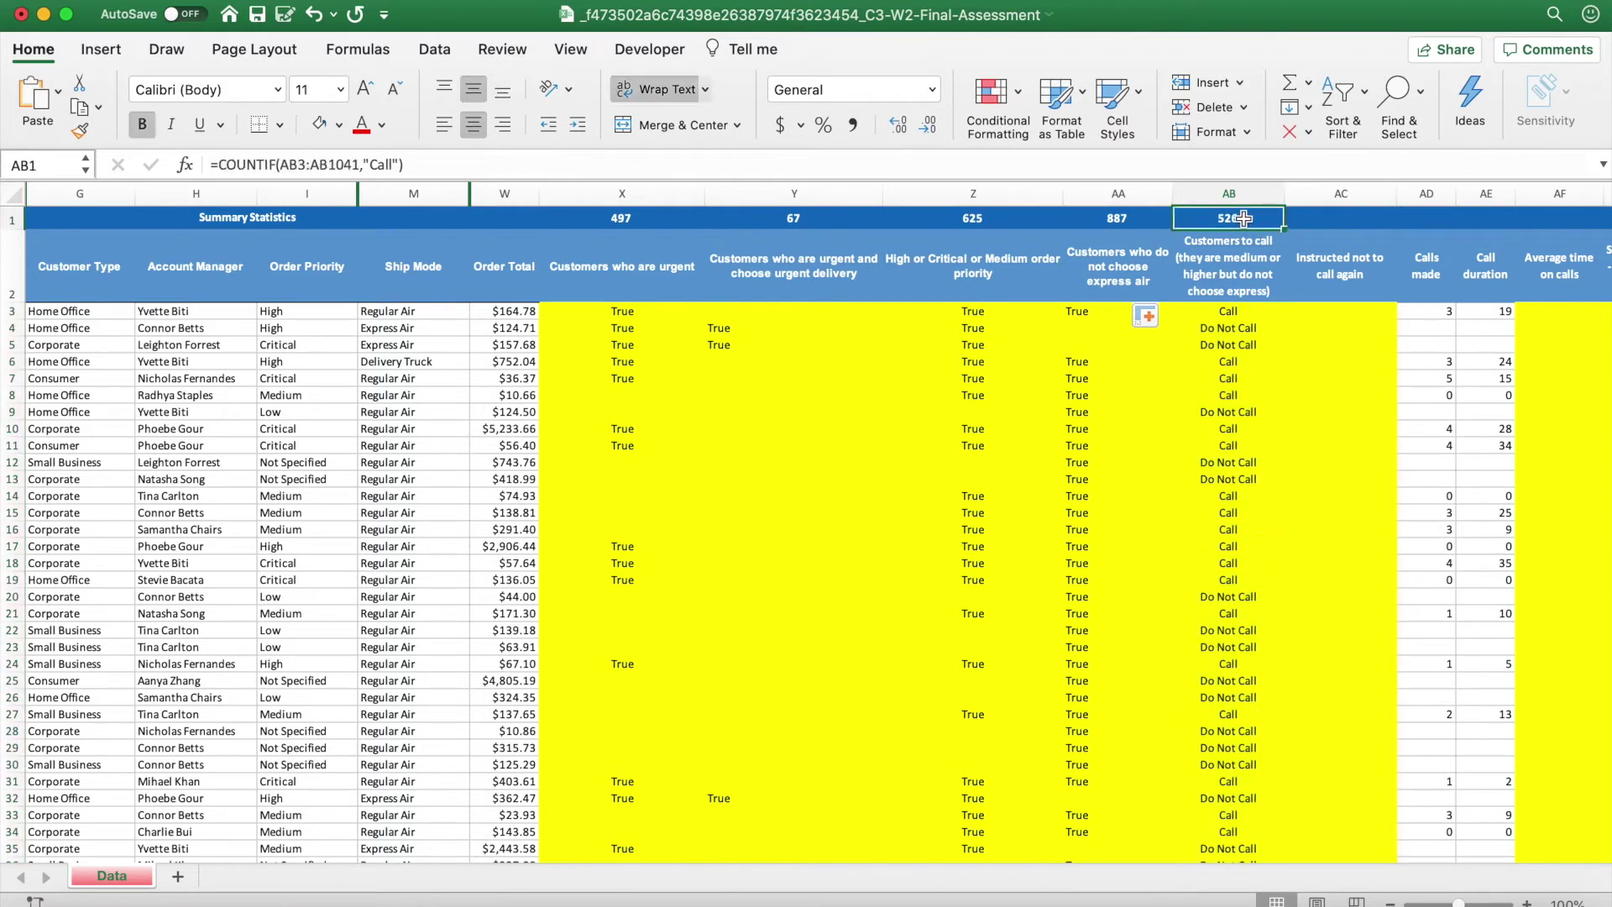
pyautogui.click(304, 162)
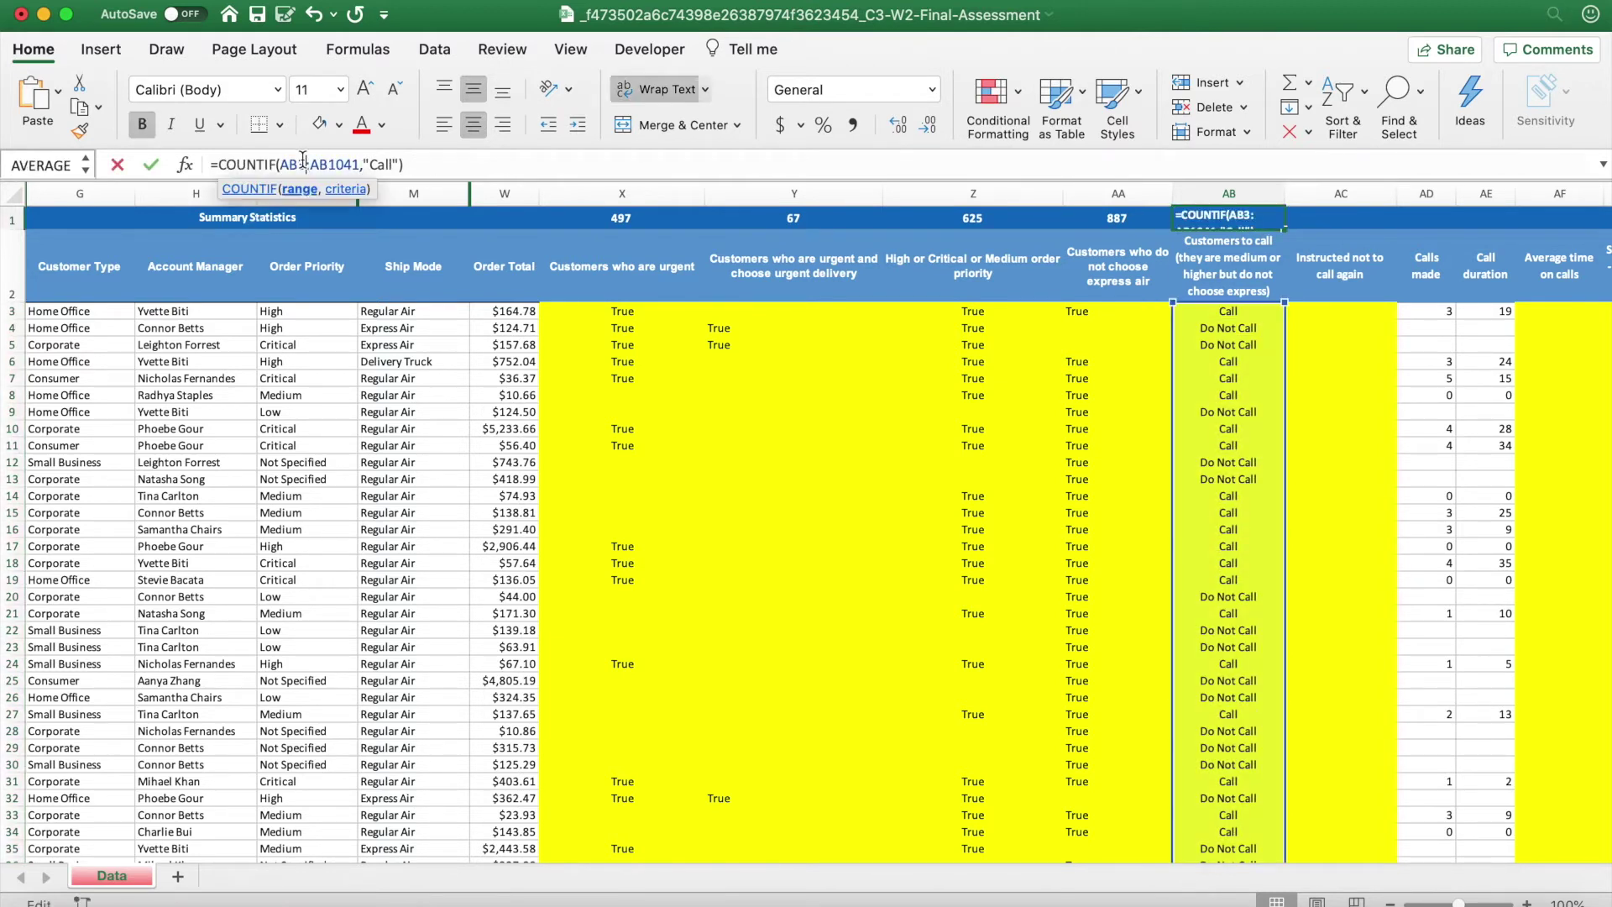
pyautogui.click(381, 164)
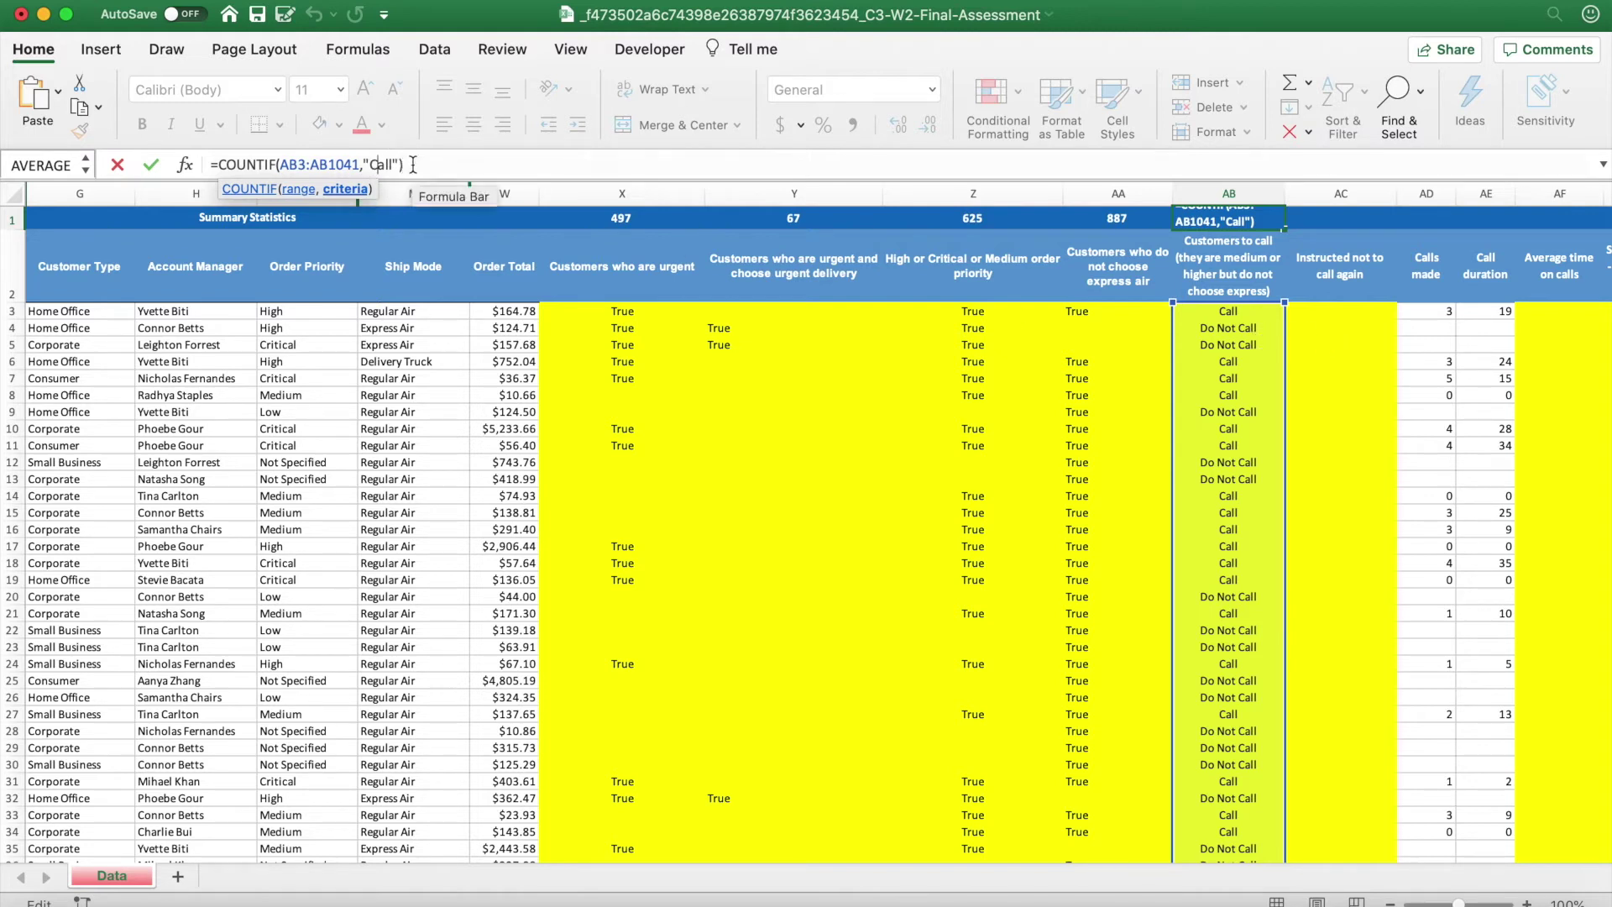
pyautogui.press('Return')
pyautogui.press('Up')
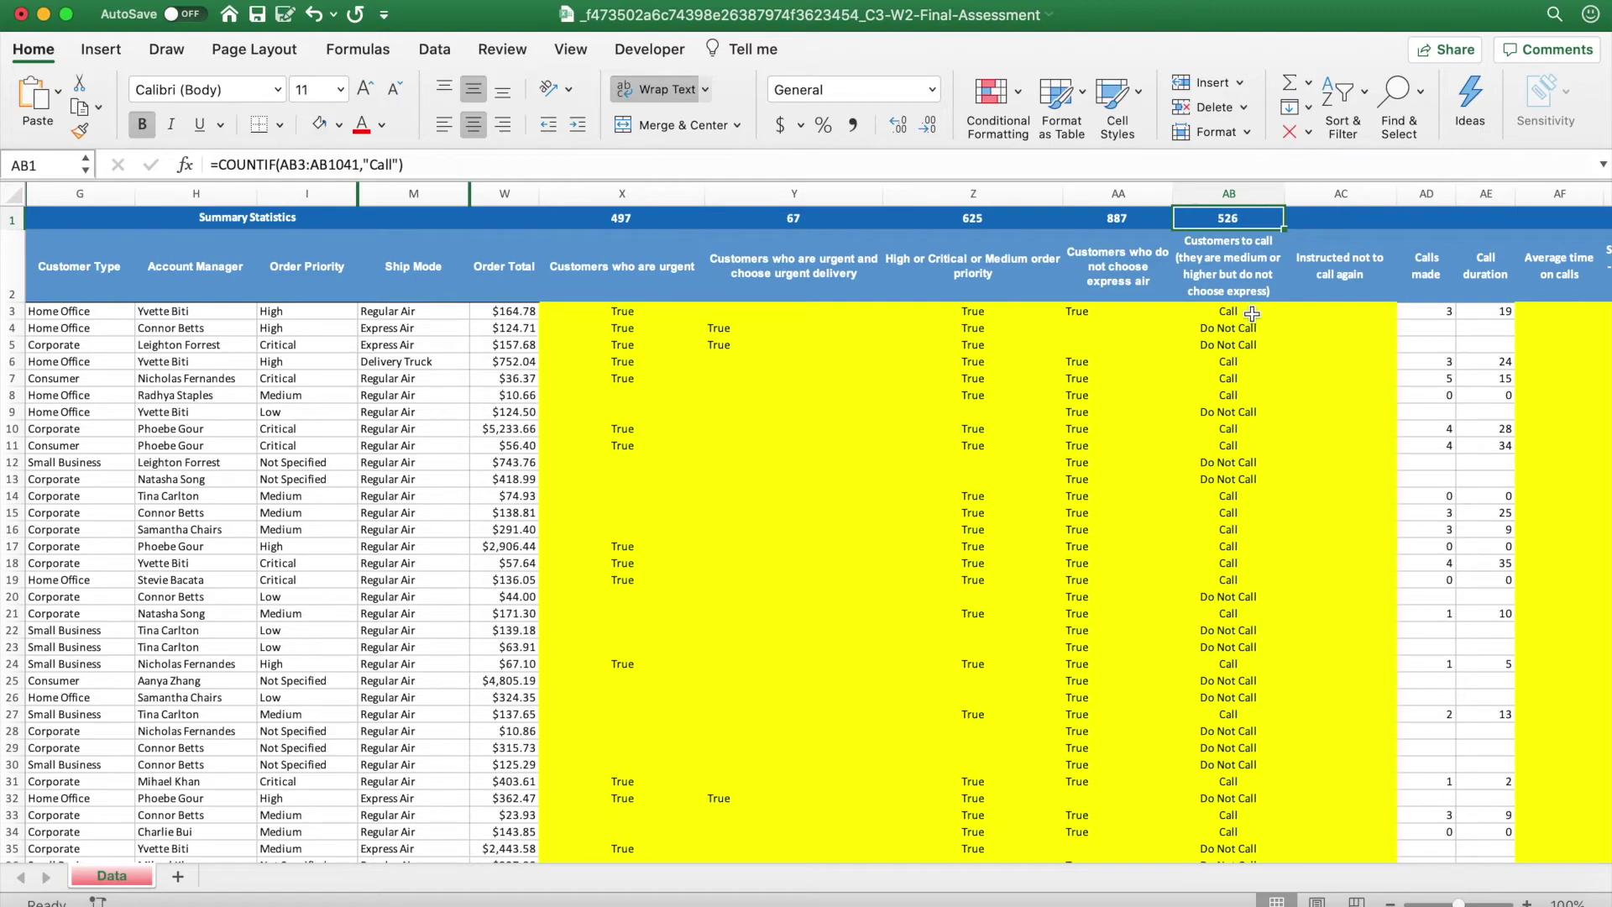
# Switch to the Coursera quiz in the browser and enter 526 as the answer to question 5.
pyautogui.hotkey('ctrl', 'Up')
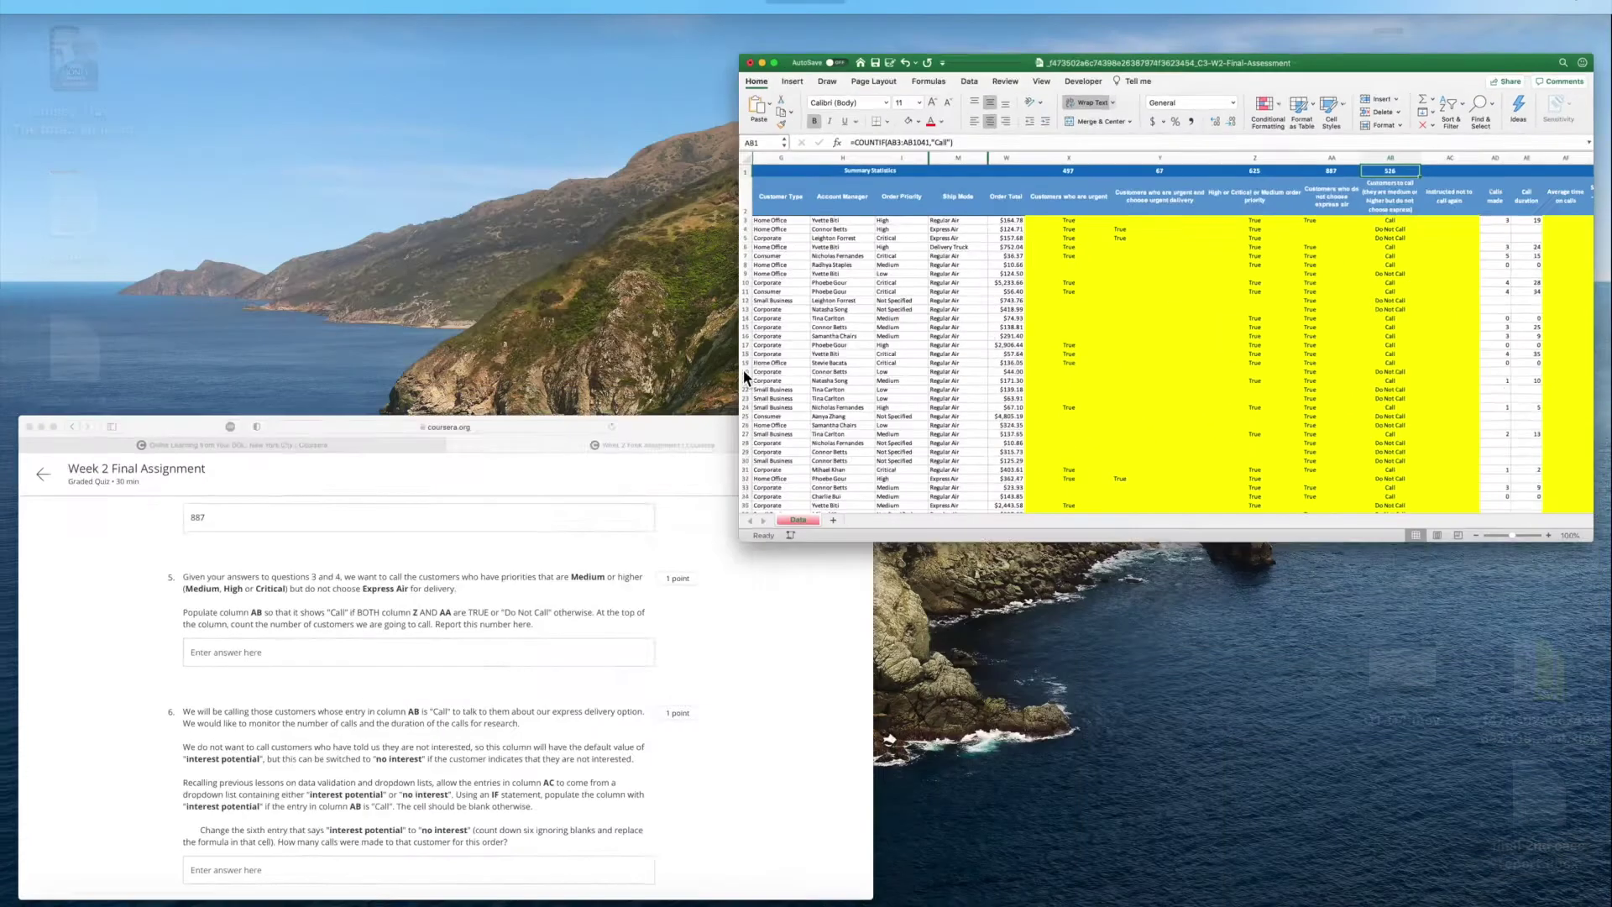
pyautogui.click(506, 654)
pyautogui.click(471, 446)
pyautogui.write('526')
pyautogui.click(119, 737)
# Read question 6's dropdown list requirements for column AC in the quiz and return to the Excel workbook.
pyautogui.scroll(-5, 119, 737)
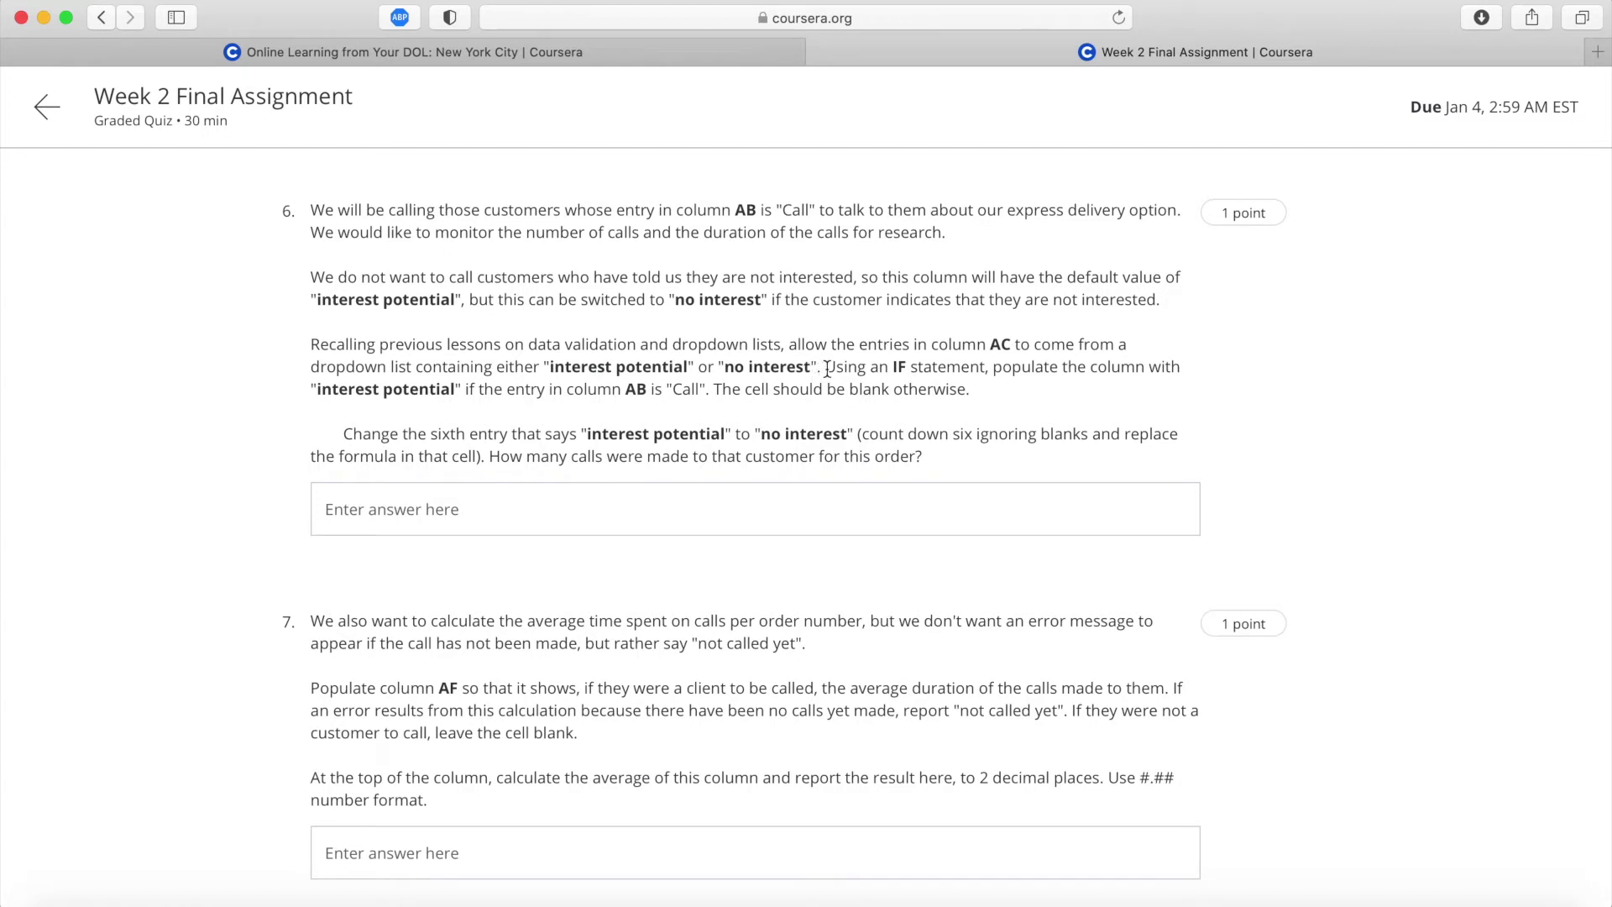
pyautogui.moveTo(827, 369); pyautogui.dragTo(313, 216)
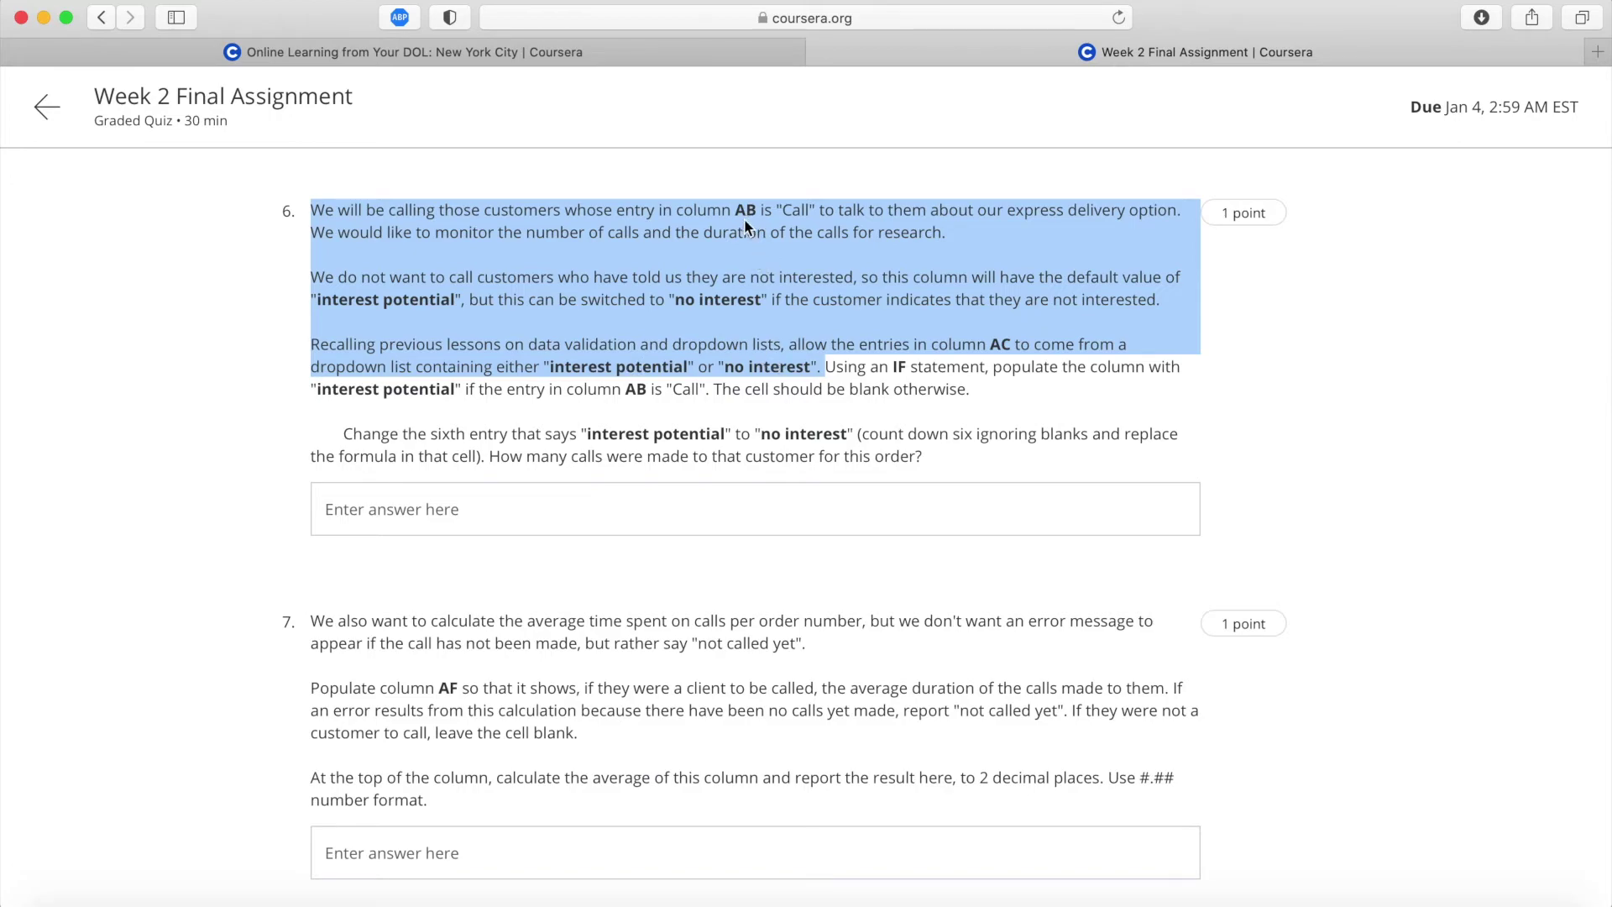
pyautogui.hotkey('ctrl', 'Up')
pyautogui.click(668, 287)
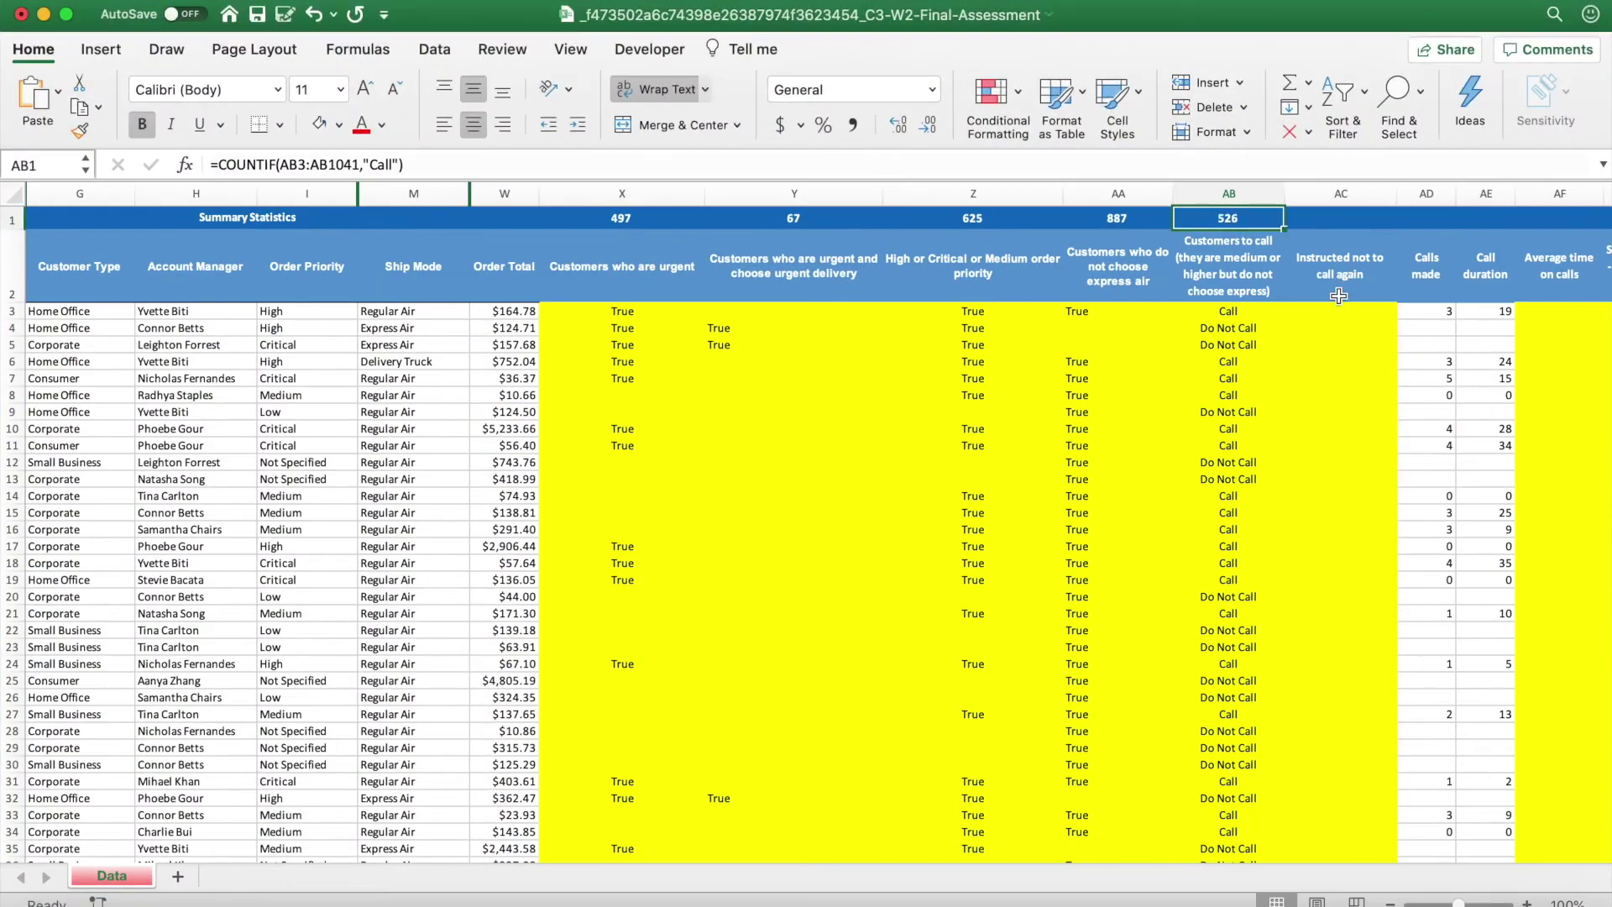
# Apply list data validation to column AC from AC3 downward, with Interest Potential and No Interest as the allowed entries.
pyautogui.click(1333, 310)
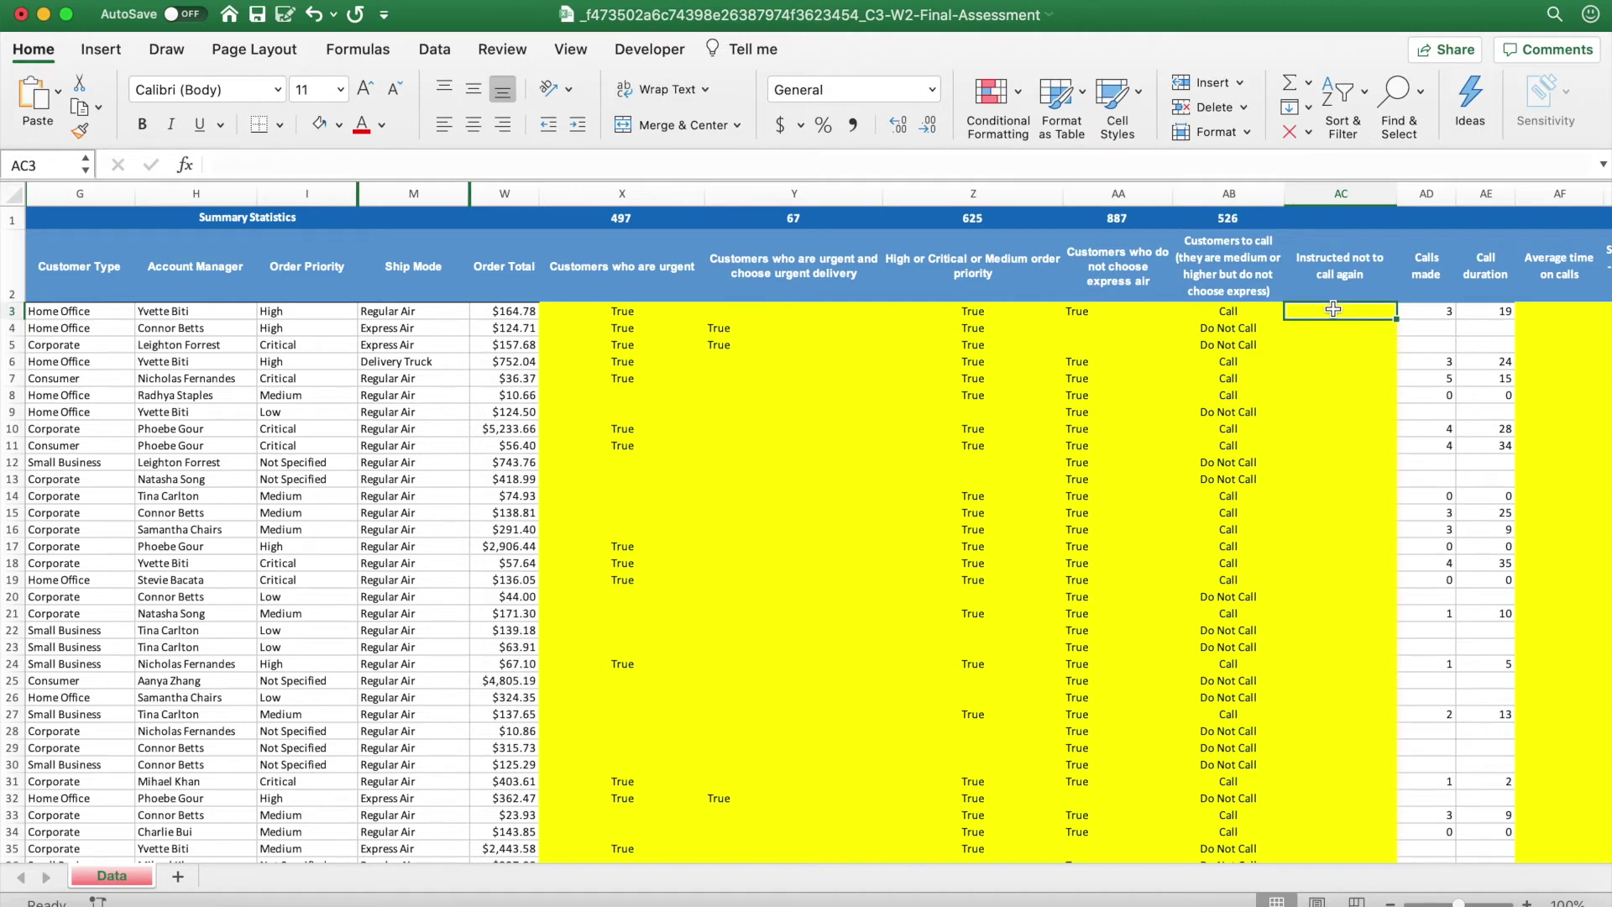
pyautogui.press('super+shift+Down')
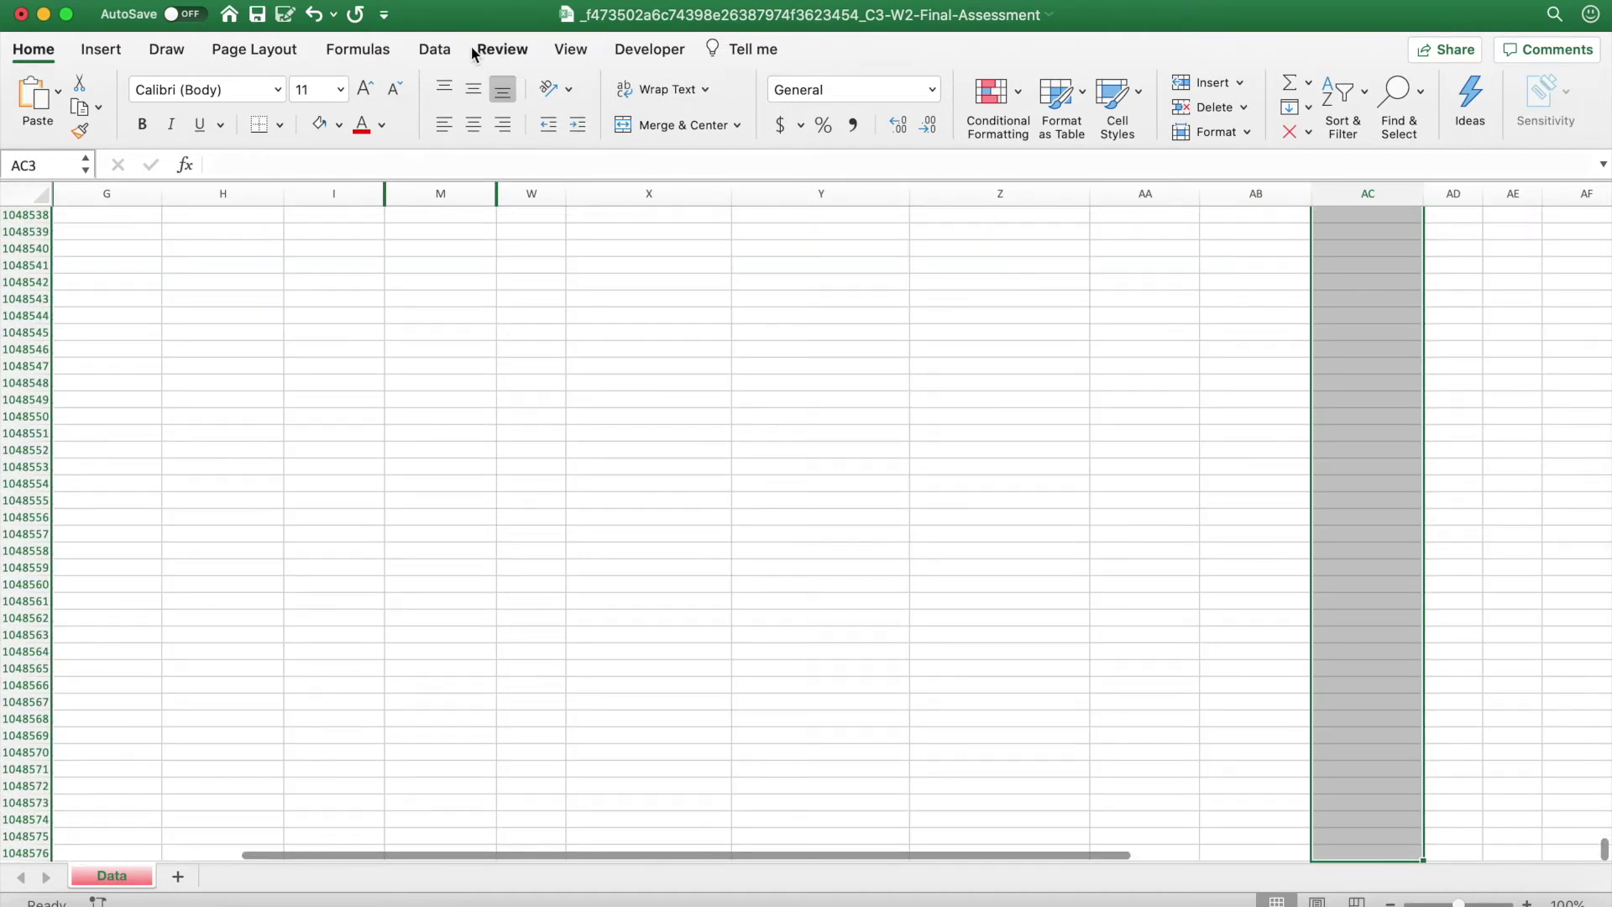
pyautogui.press('super+shift+Up')
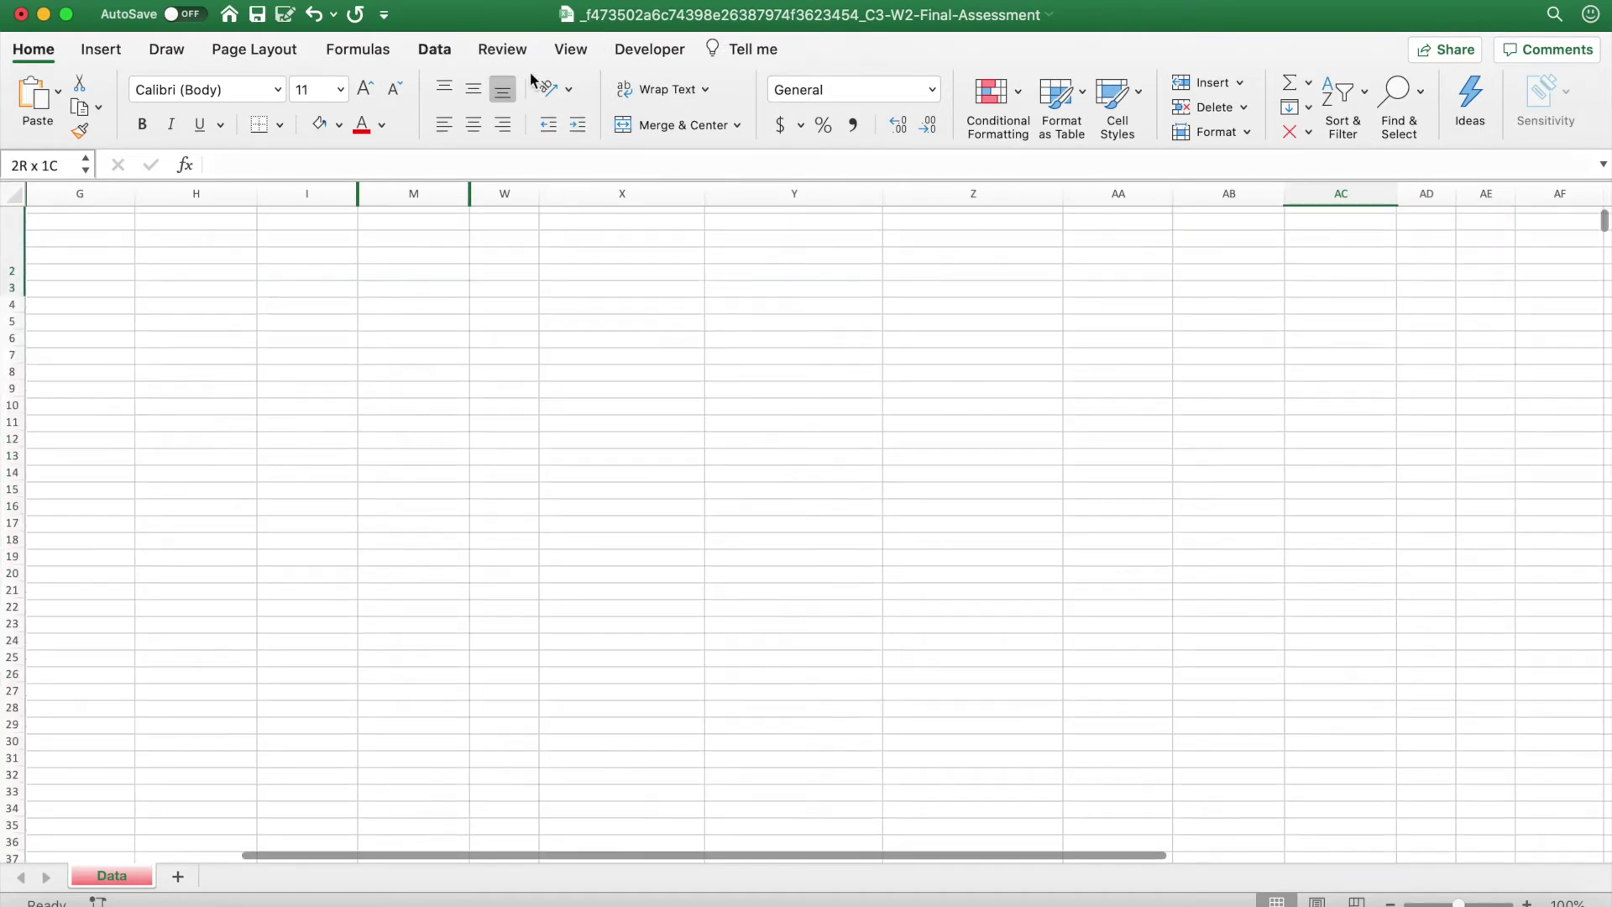
pyautogui.click(1335, 293)
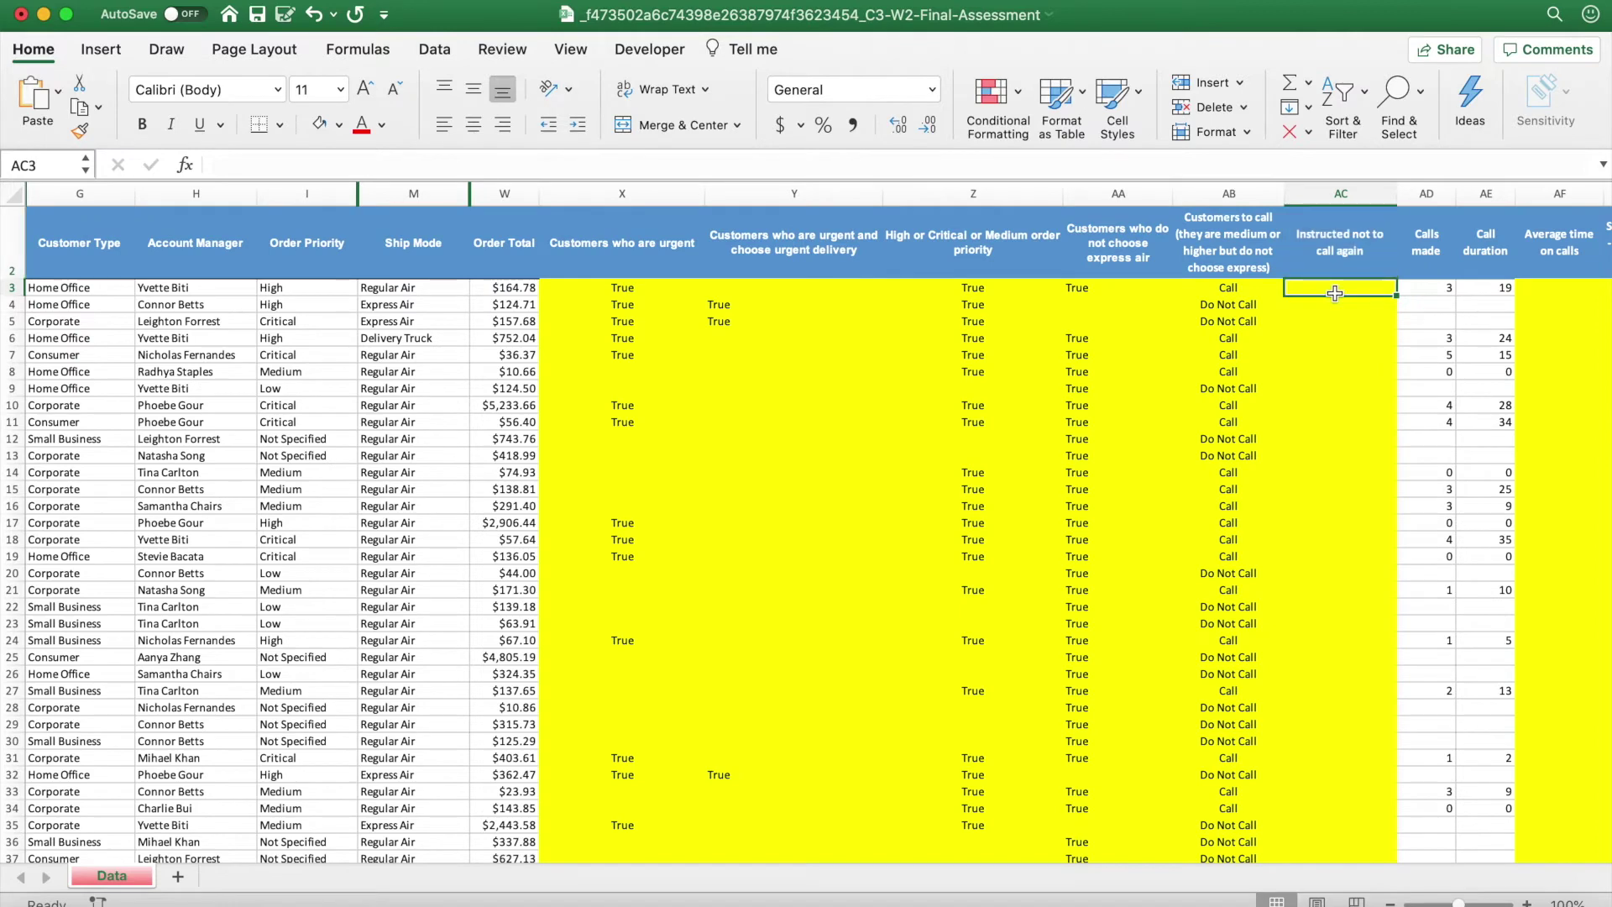
pyautogui.press('super+shift+Down')
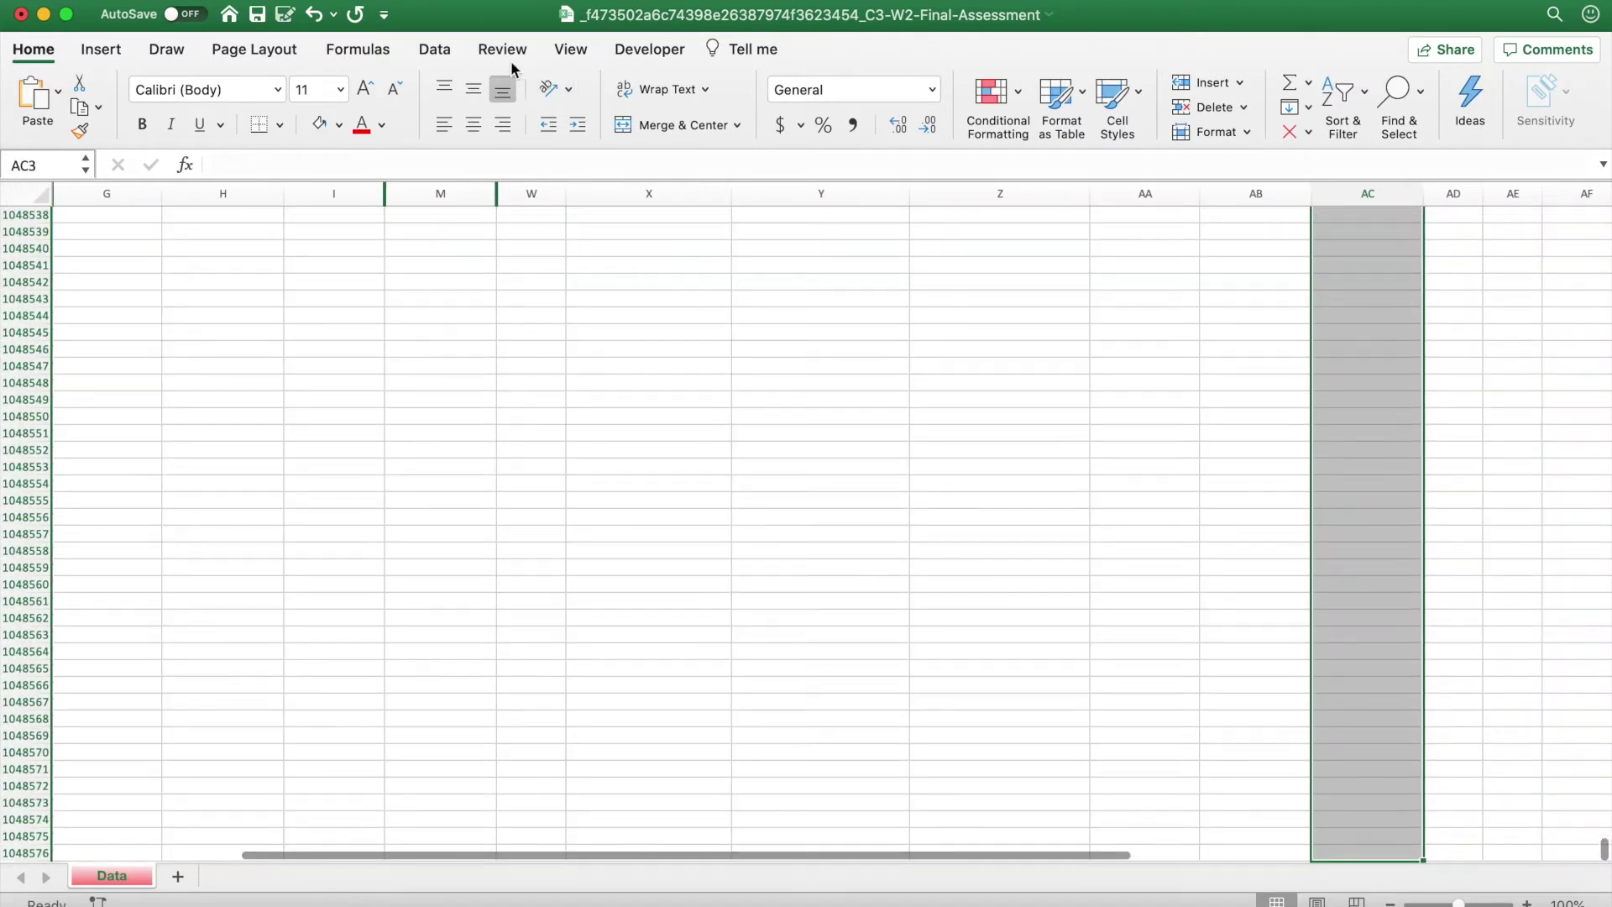
pyautogui.click(440, 52)
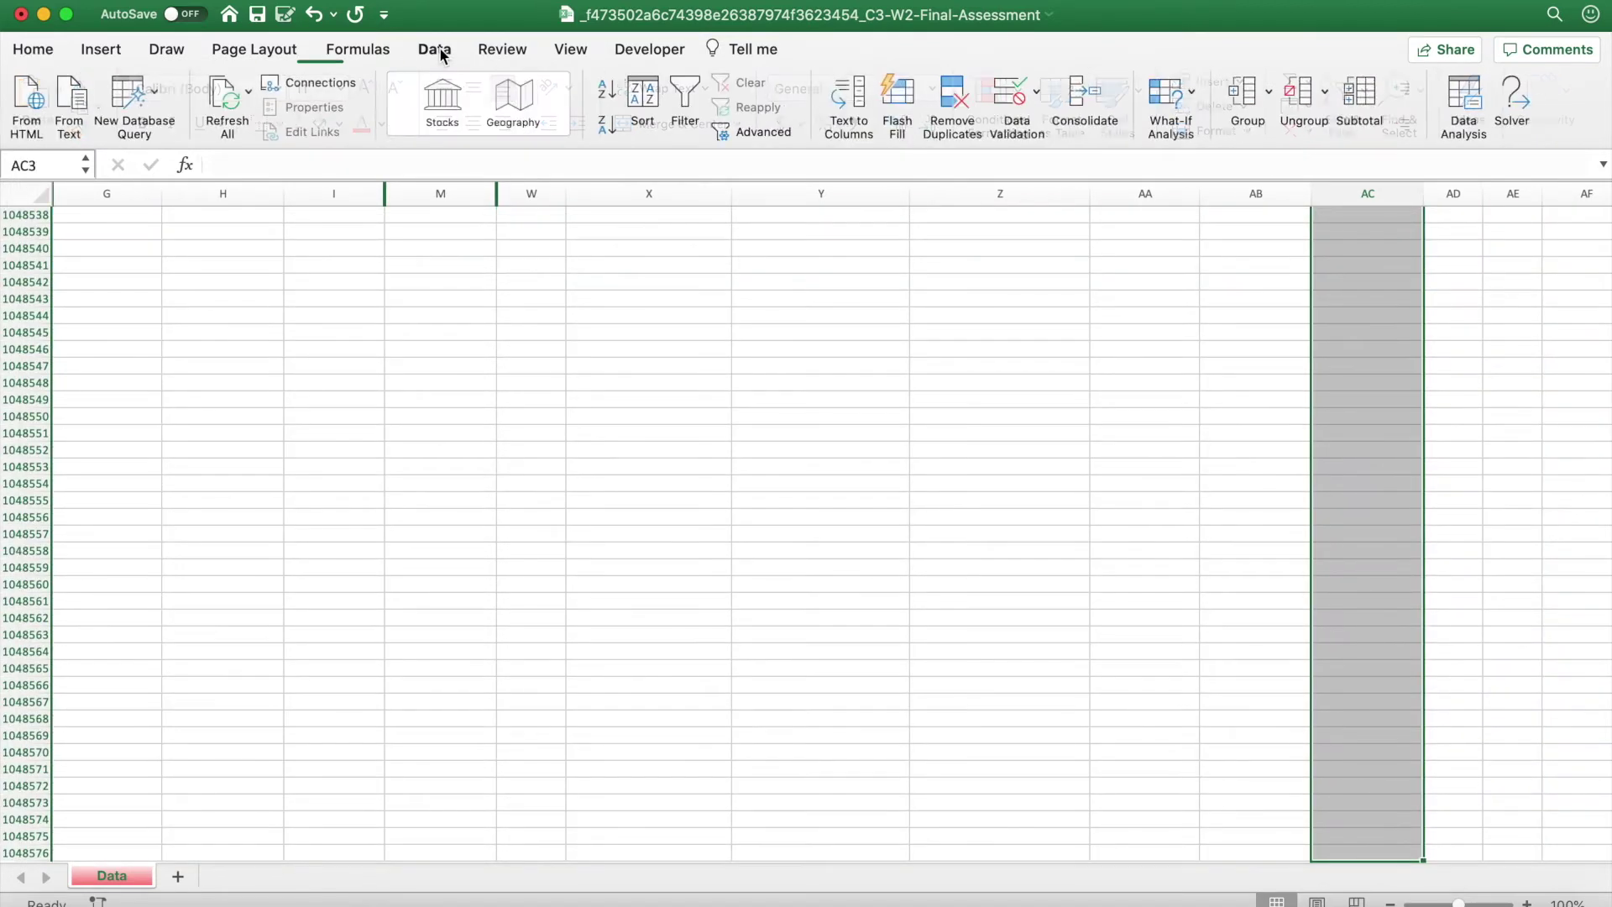
pyautogui.click(1012, 94)
pyautogui.click(678, 253)
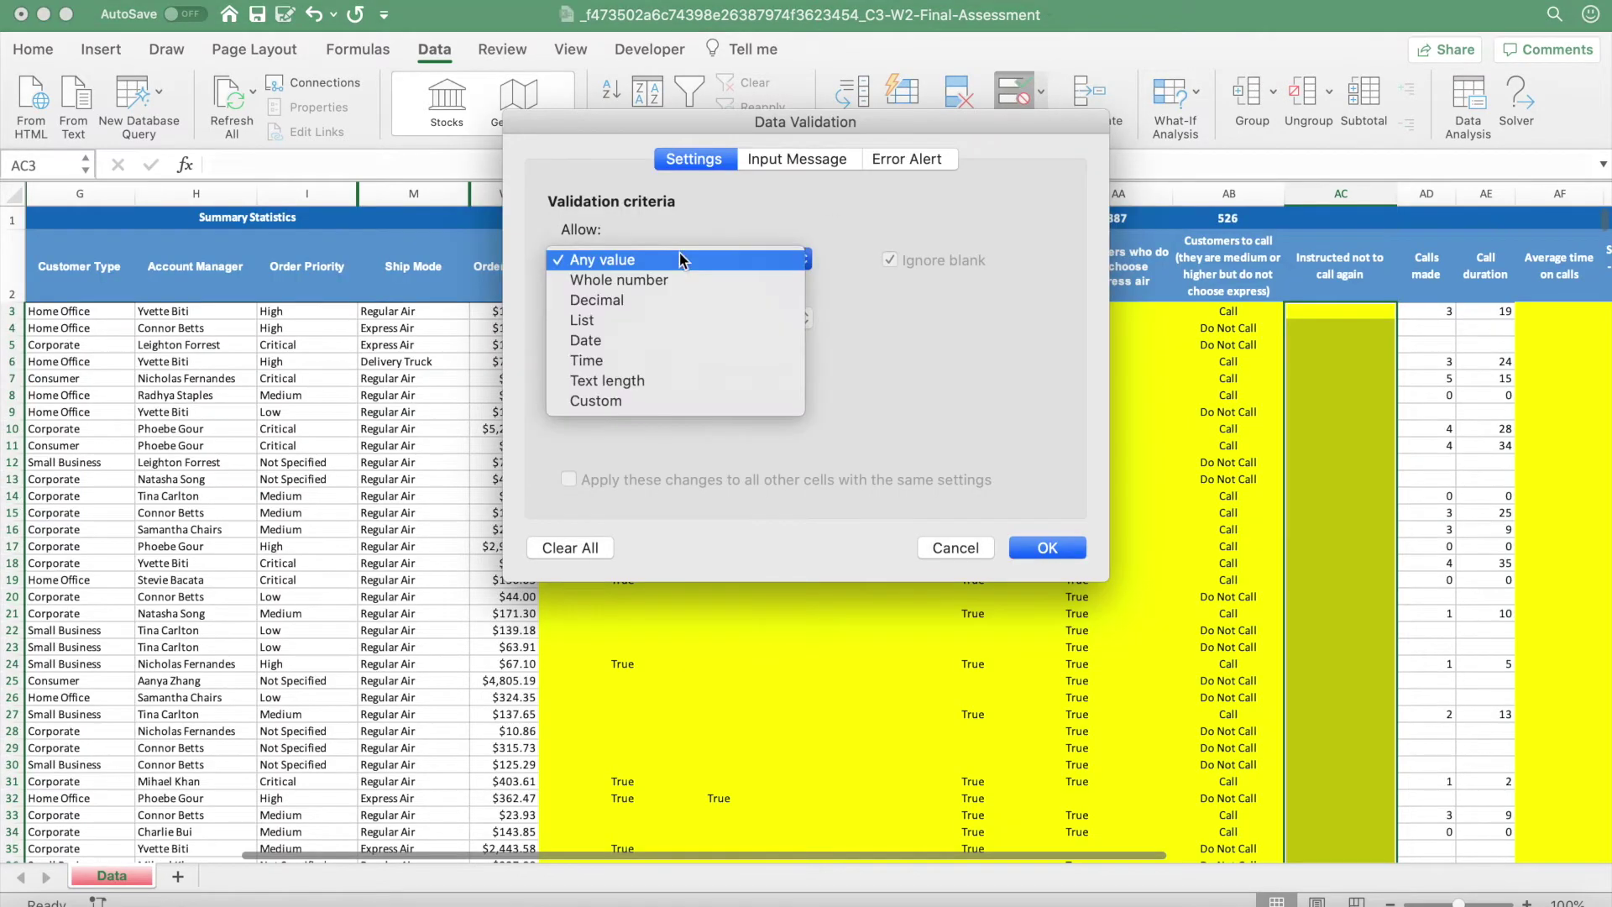
pyautogui.click(646, 322)
pyautogui.write('Interest Po')
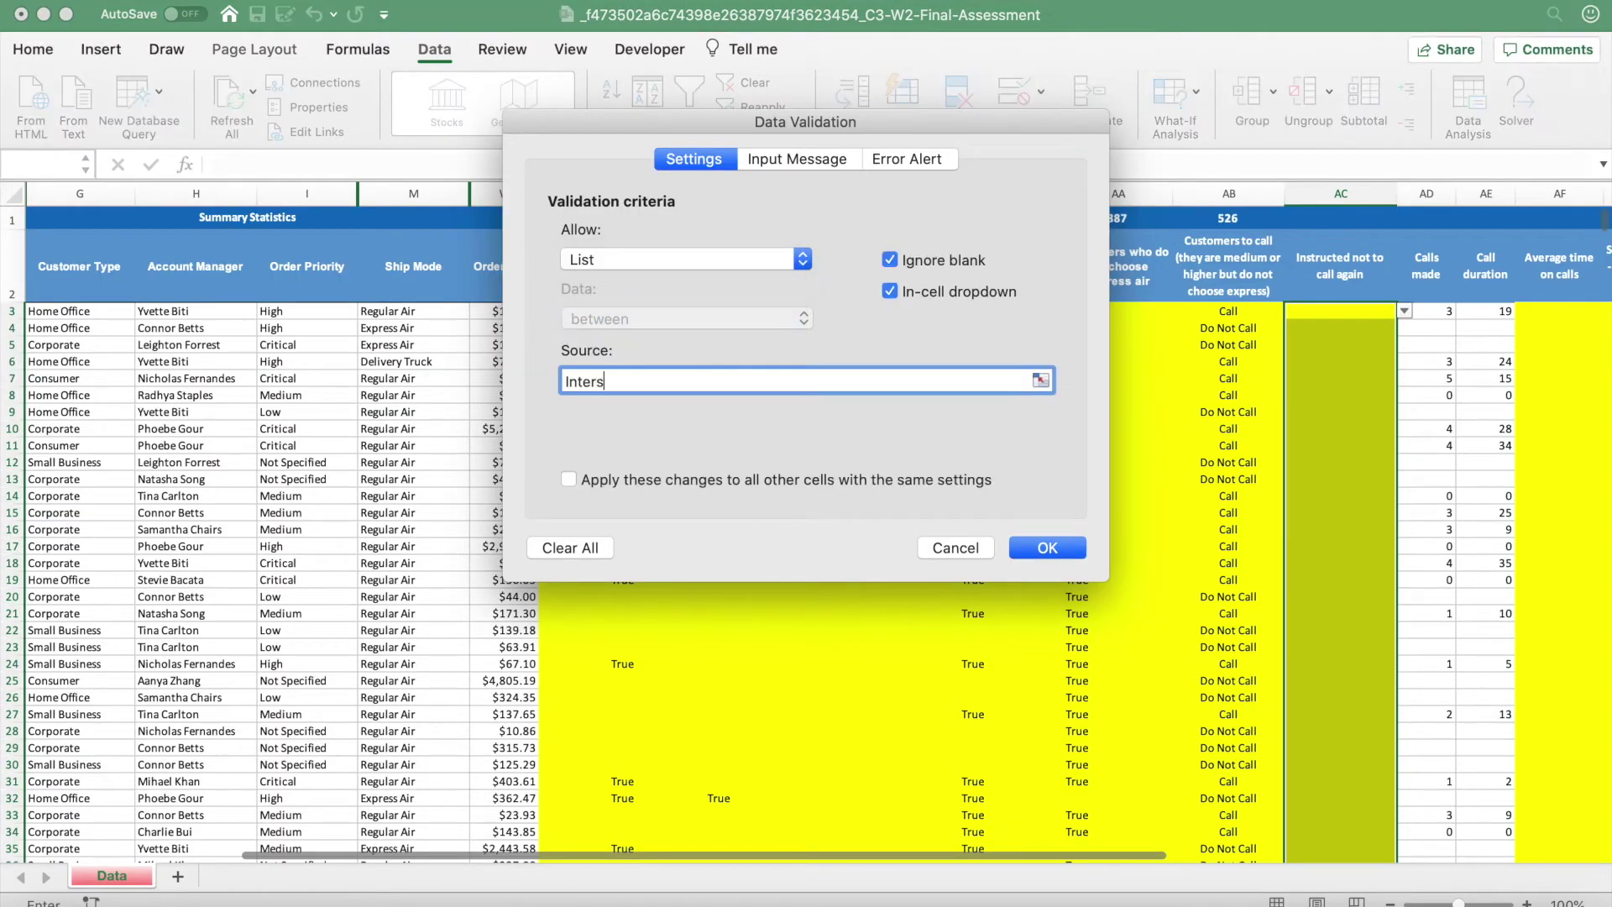
pyautogui.write('tential, No Interes')
pyautogui.press('Return')
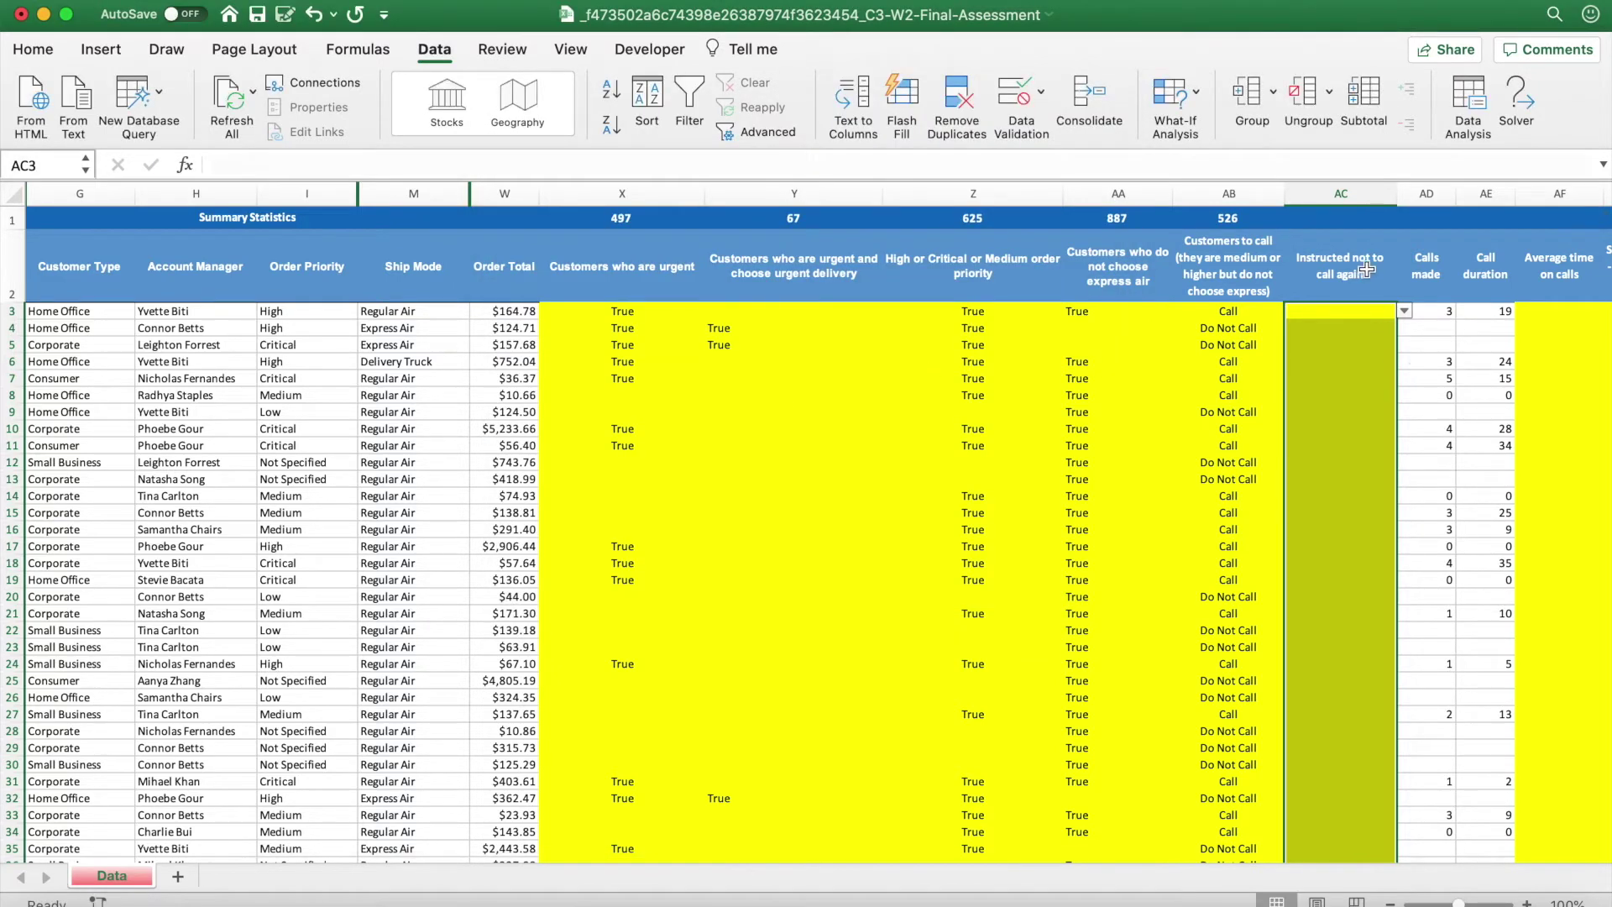
# Check the options in AC3's dropdown list without choosing one.
pyautogui.click(1360, 267)
pyautogui.click(1364, 312)
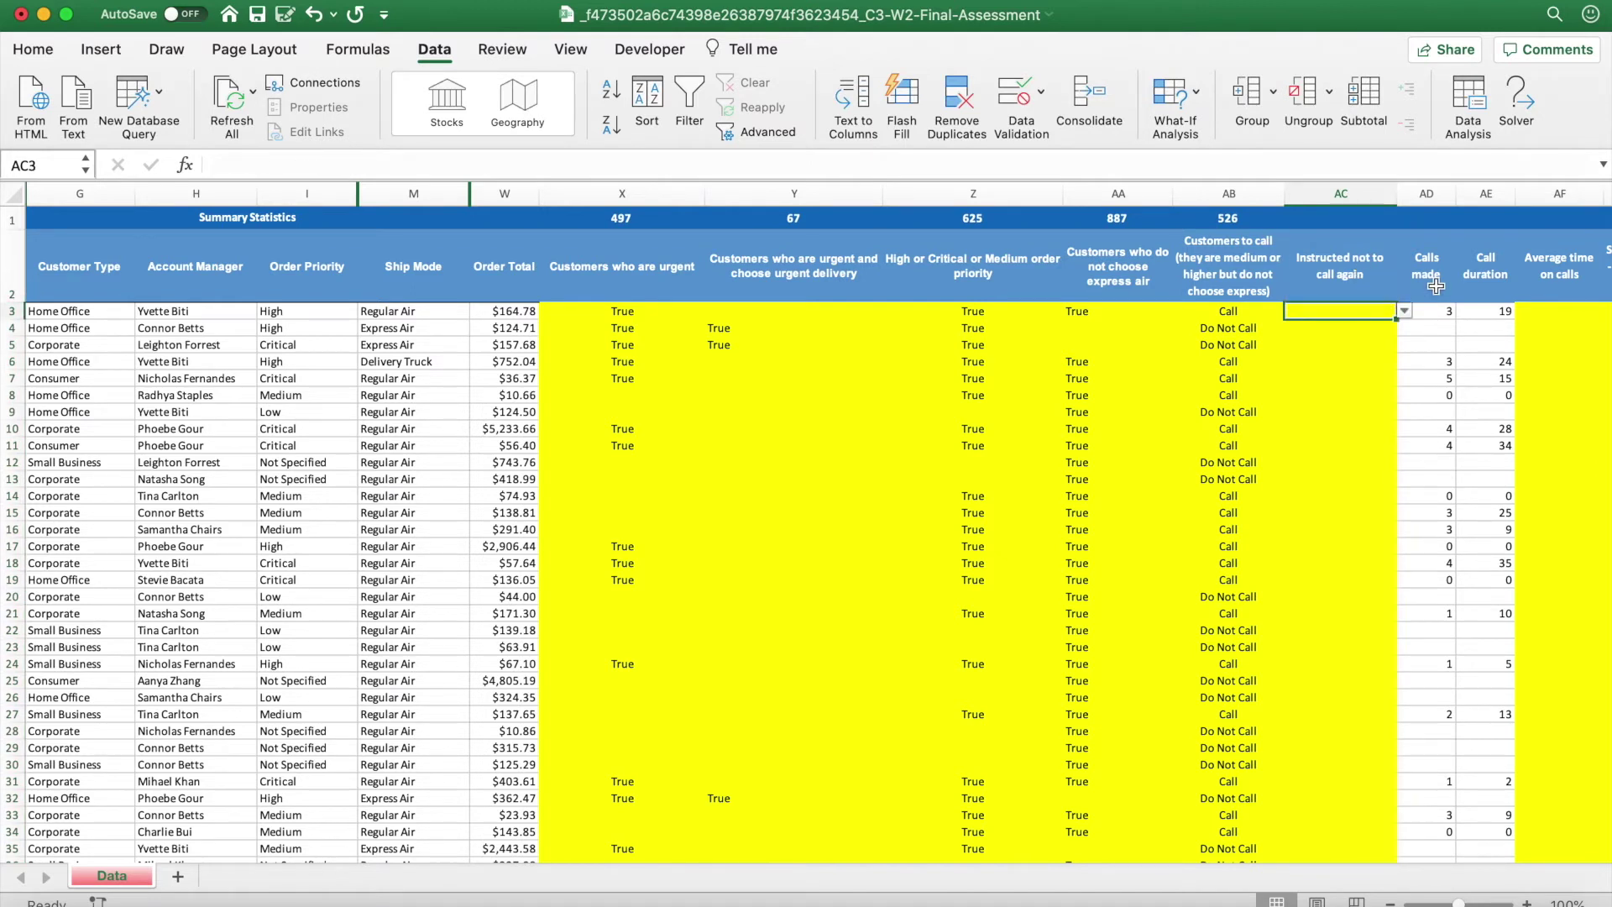
pyautogui.click(1405, 311)
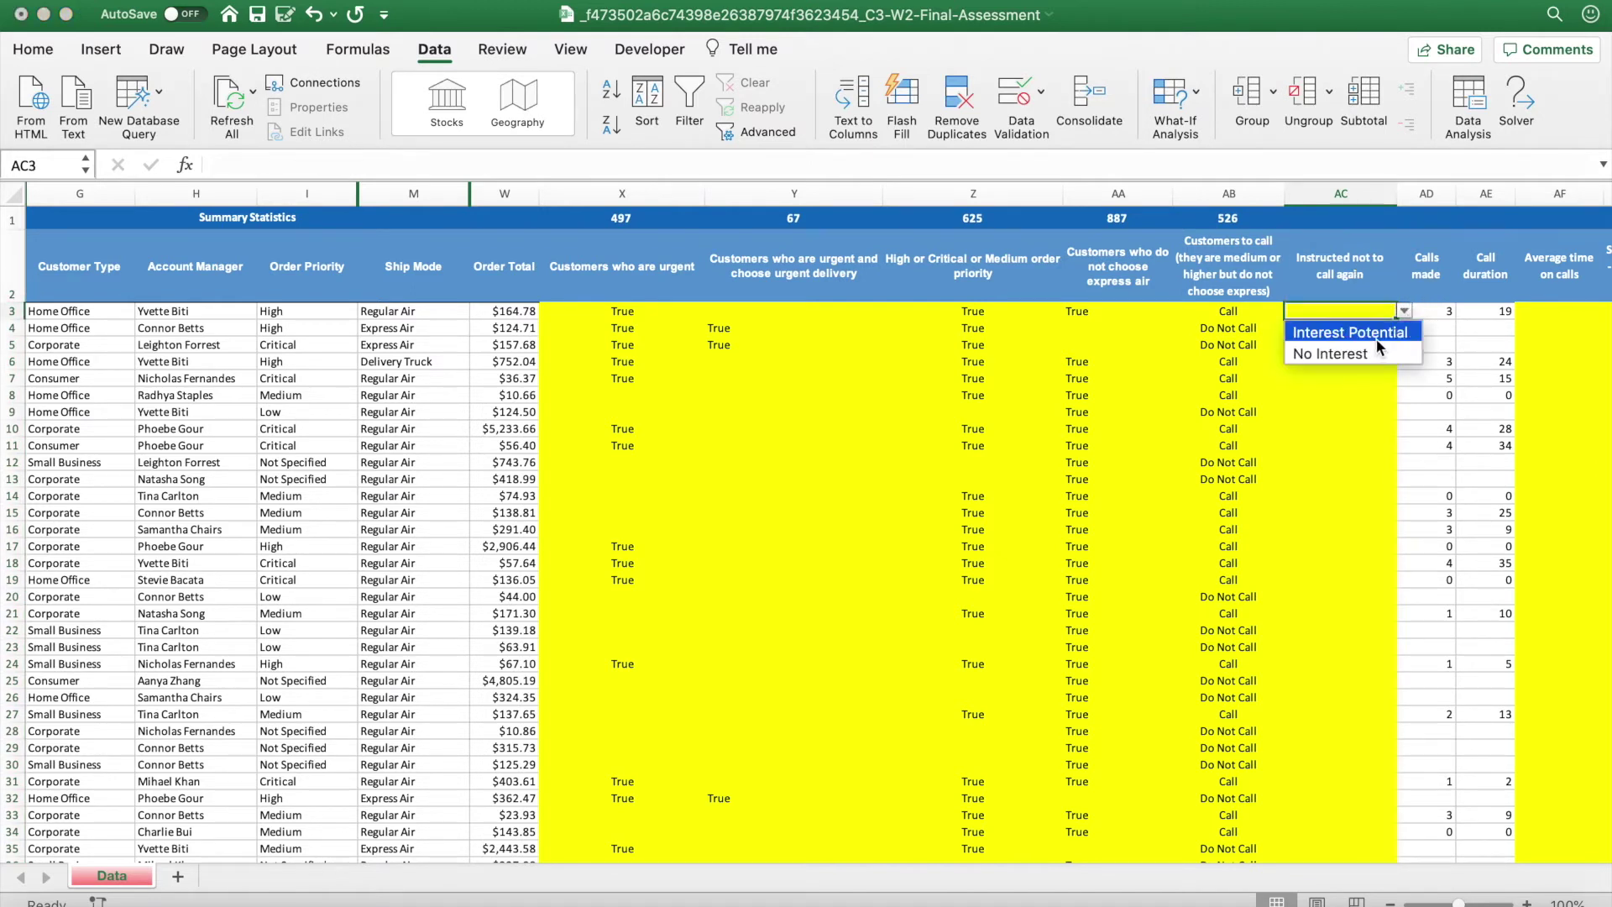
pyautogui.press('Escape')
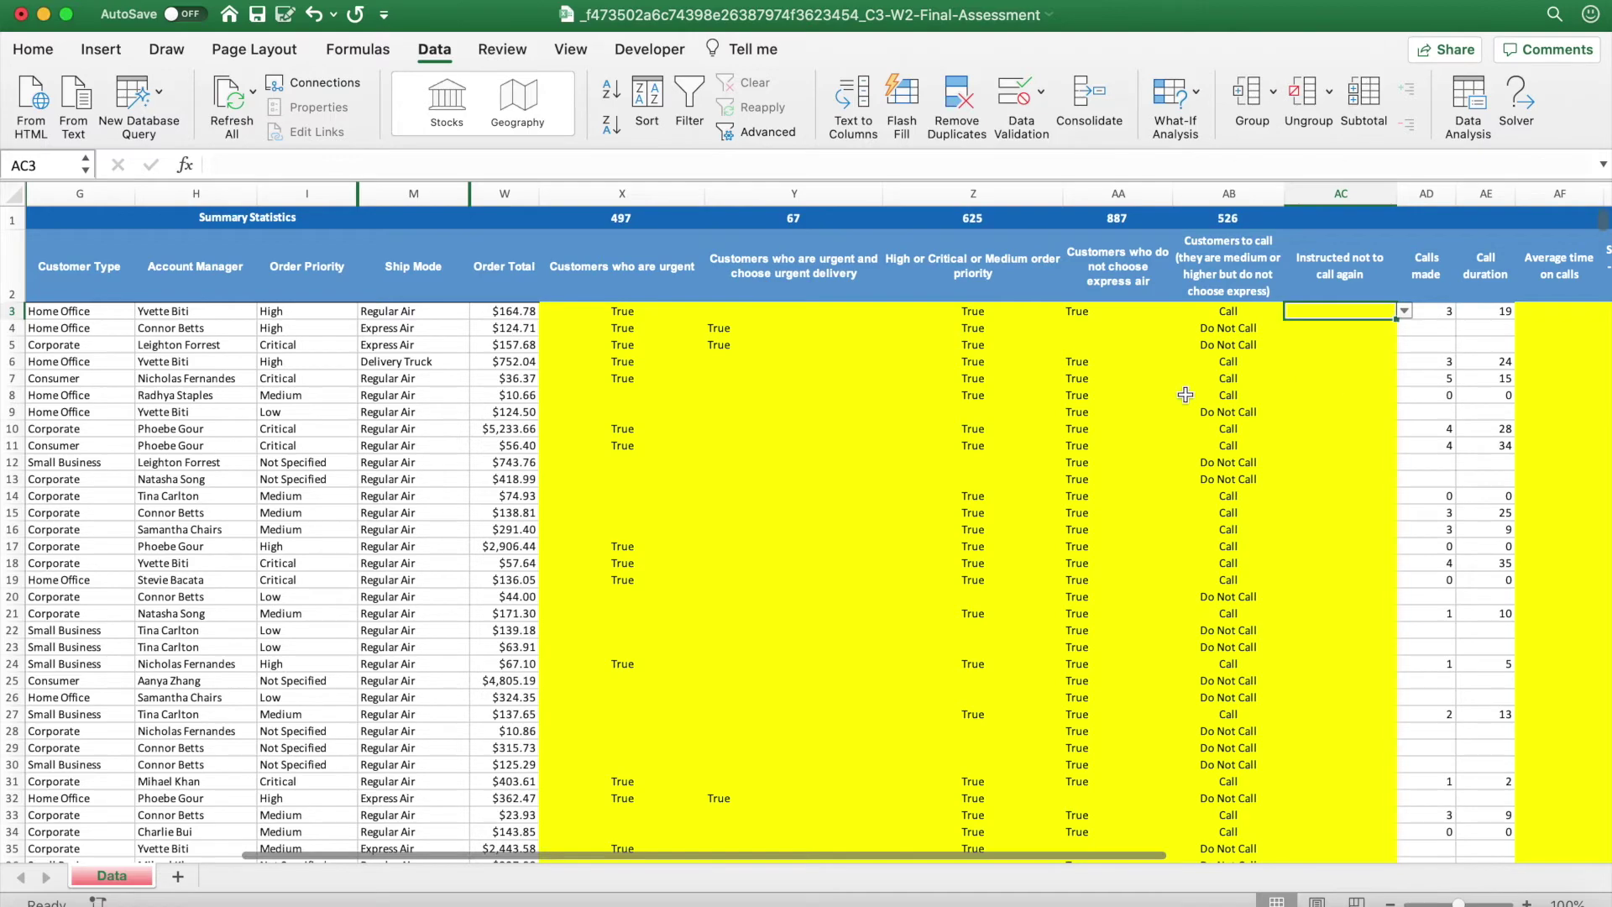
# Read question 6's IF statement condition for column AC in the Coursera quiz and return to the Excel workbook.
pyautogui.hotkey('ctrl', 'Up')
pyautogui.click(354, 606)
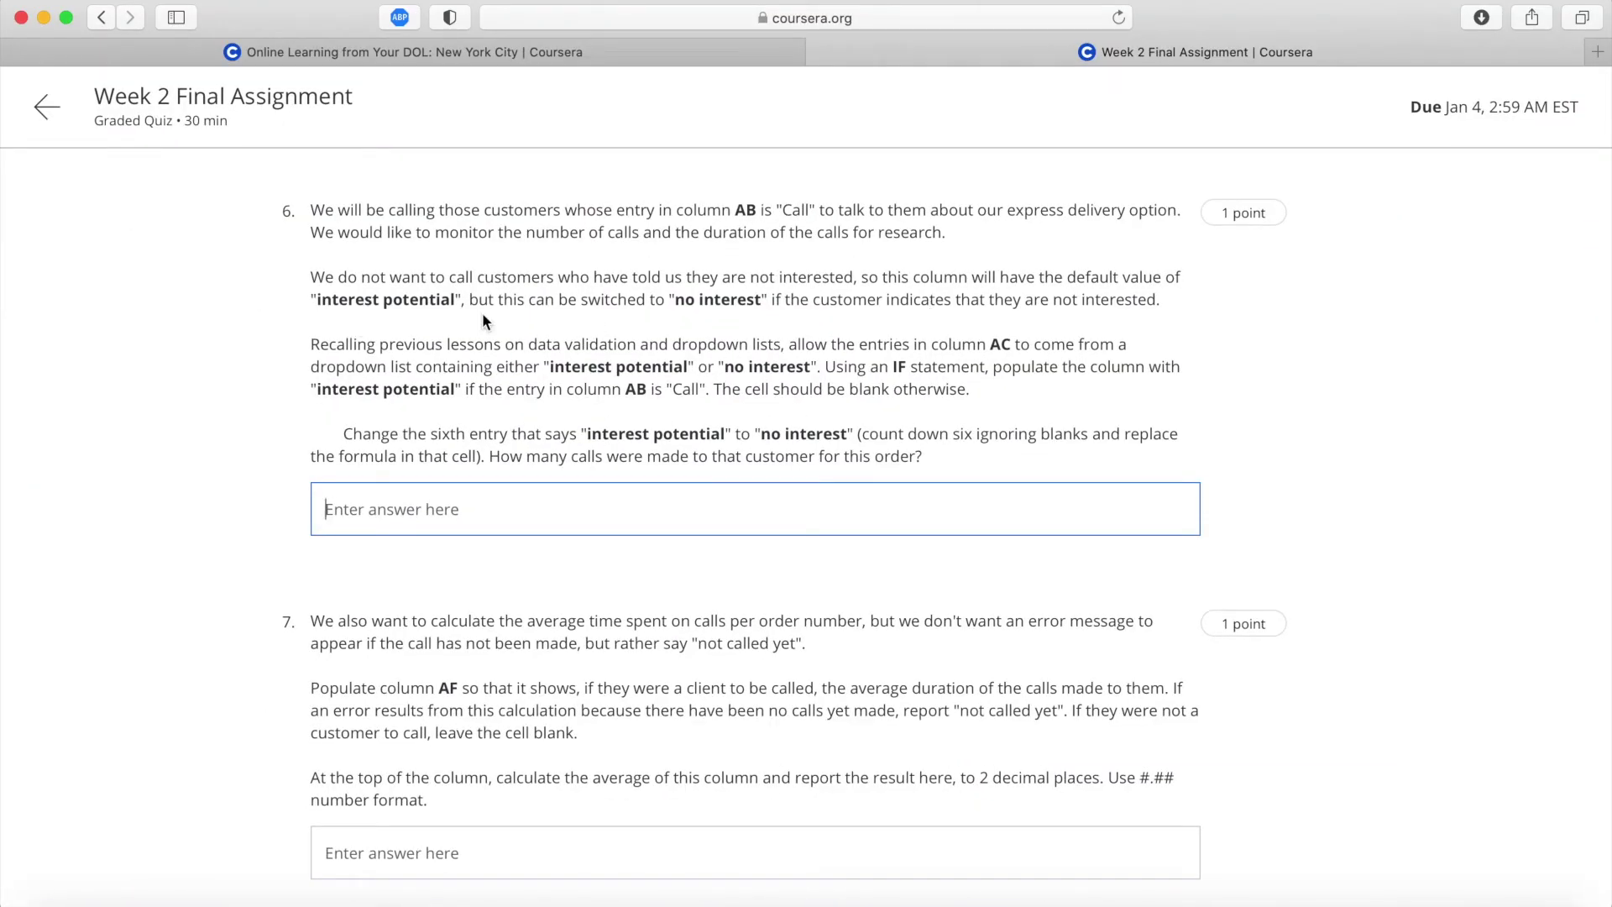
pyautogui.moveTo(310, 345); pyautogui.dragTo(347, 346)
pyautogui.click(347, 345)
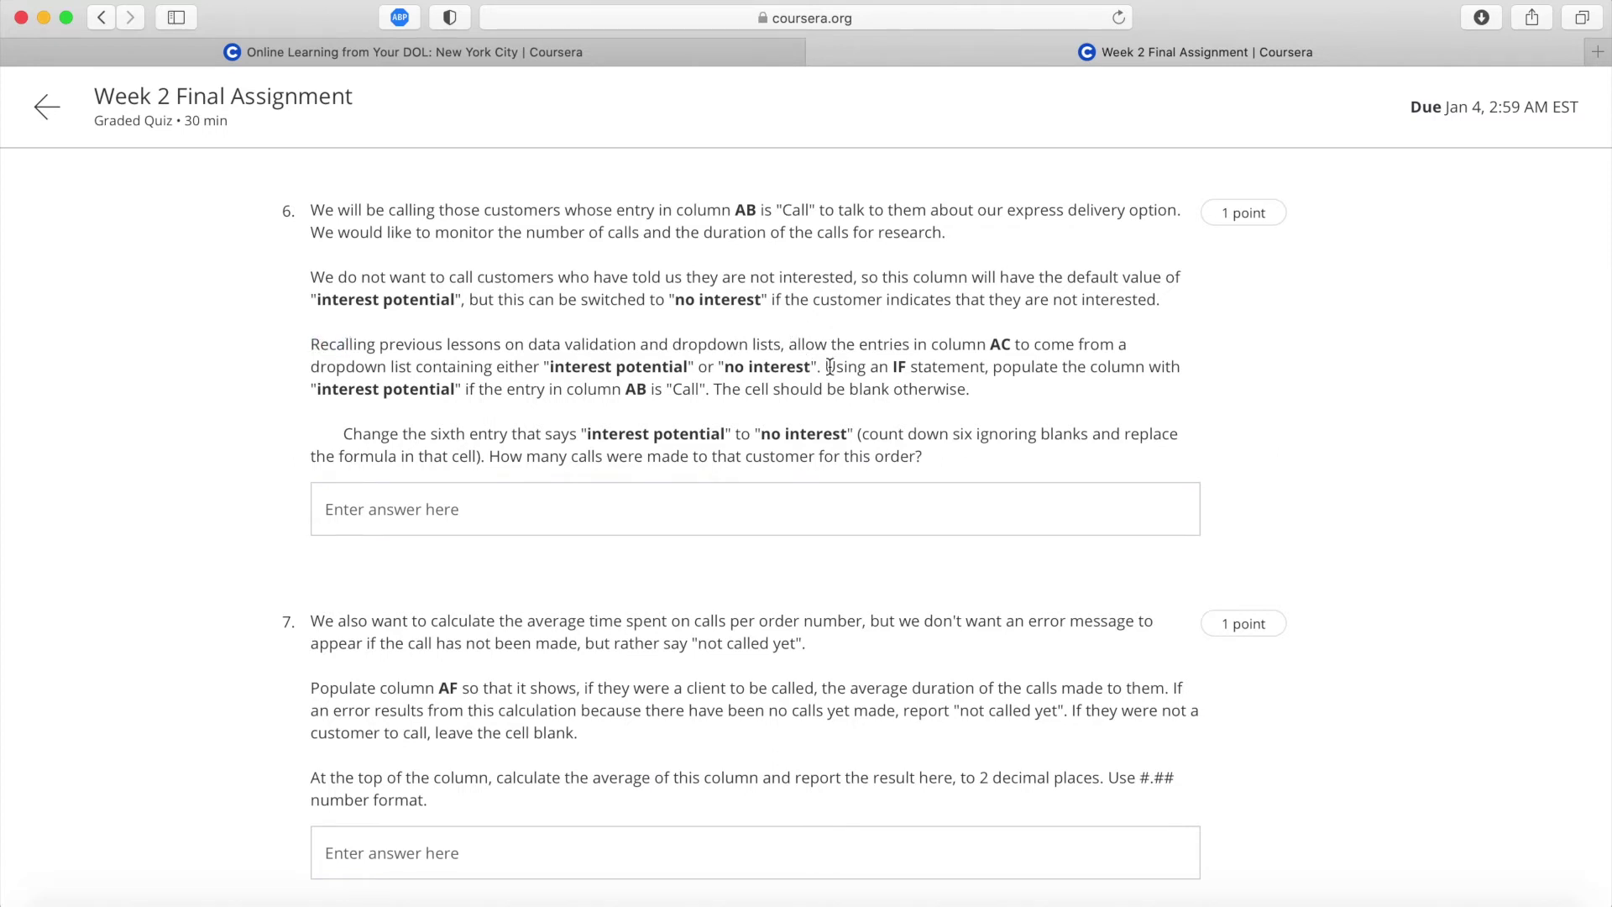
pyautogui.moveTo(828, 367); pyautogui.dragTo(869, 387)
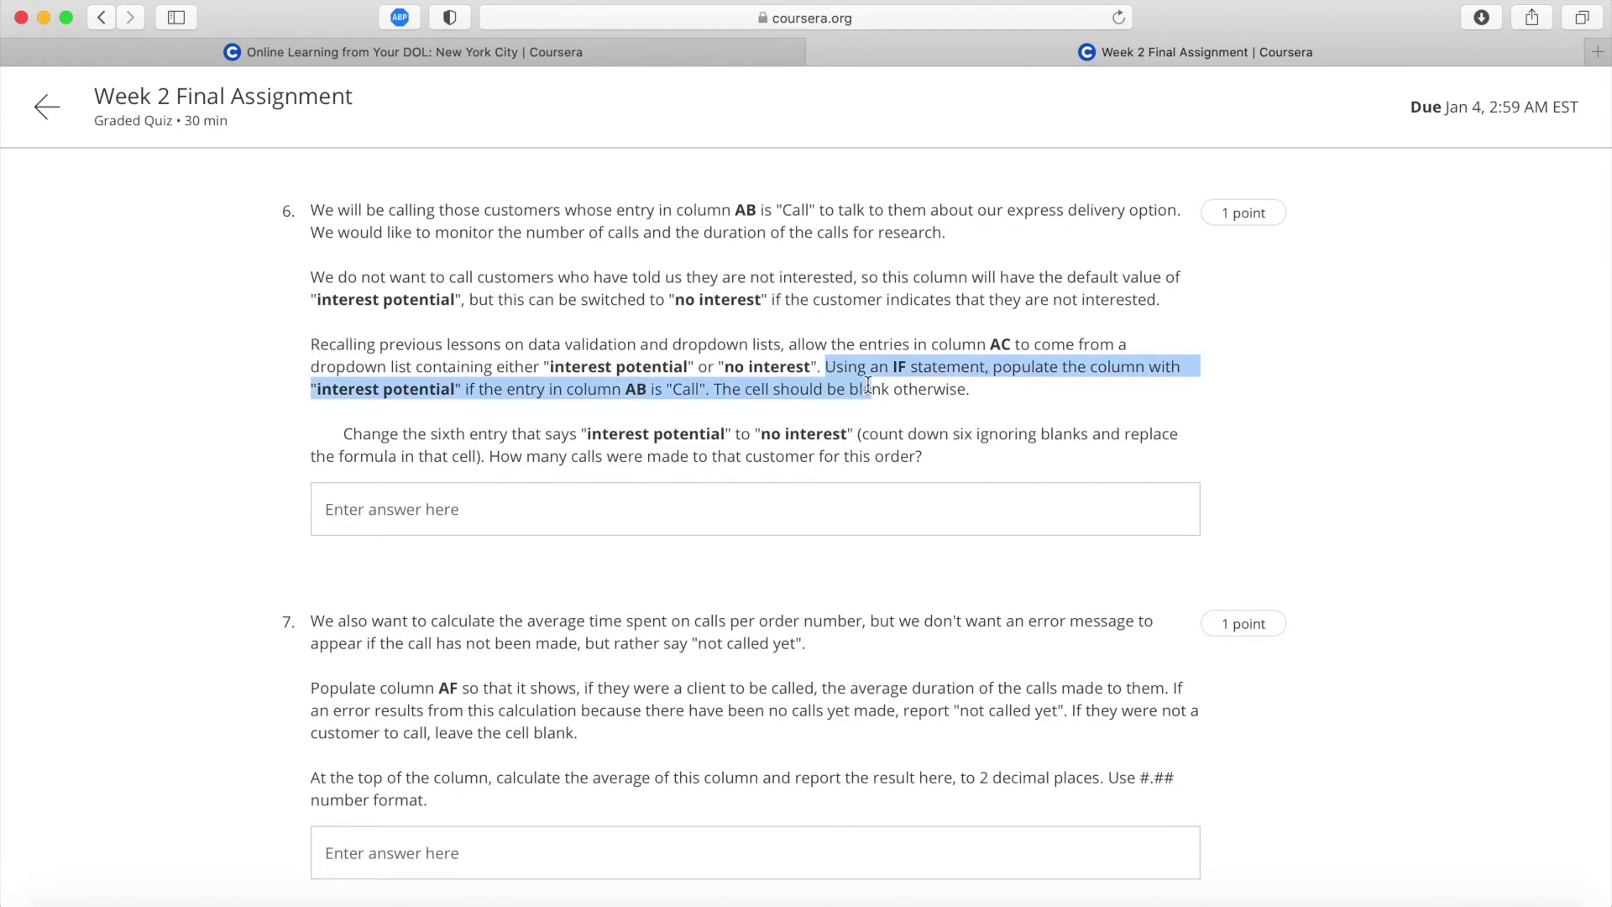
pyautogui.moveTo(869, 382); pyautogui.dragTo(717, 382)
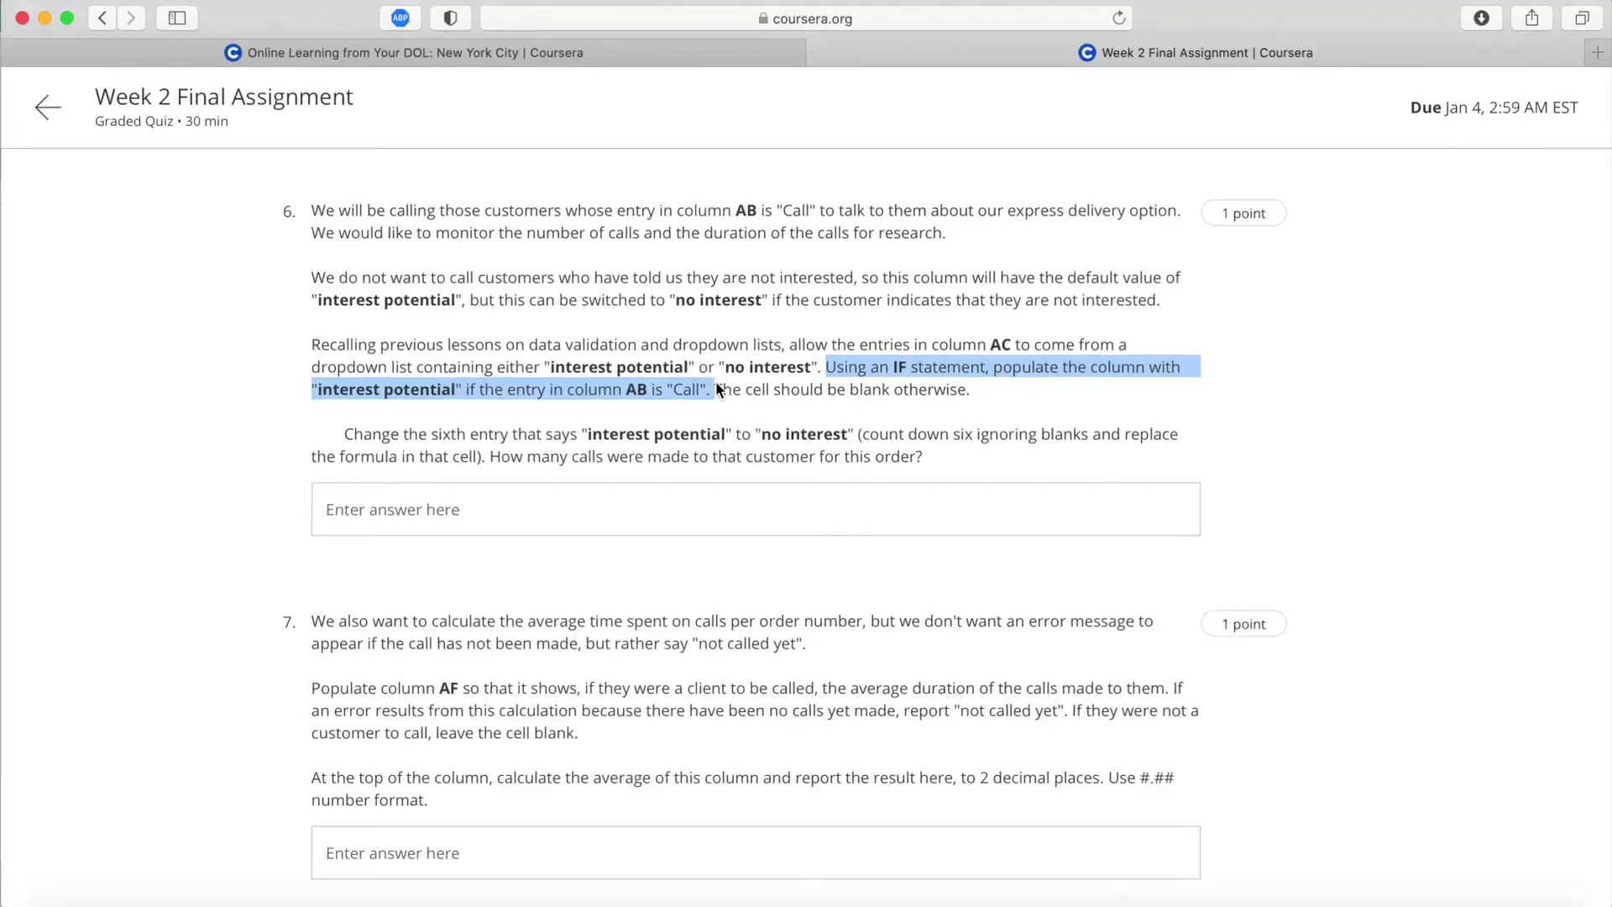
pyautogui.hotkey('ctrl', 'Up')
pyautogui.click(690, 285)
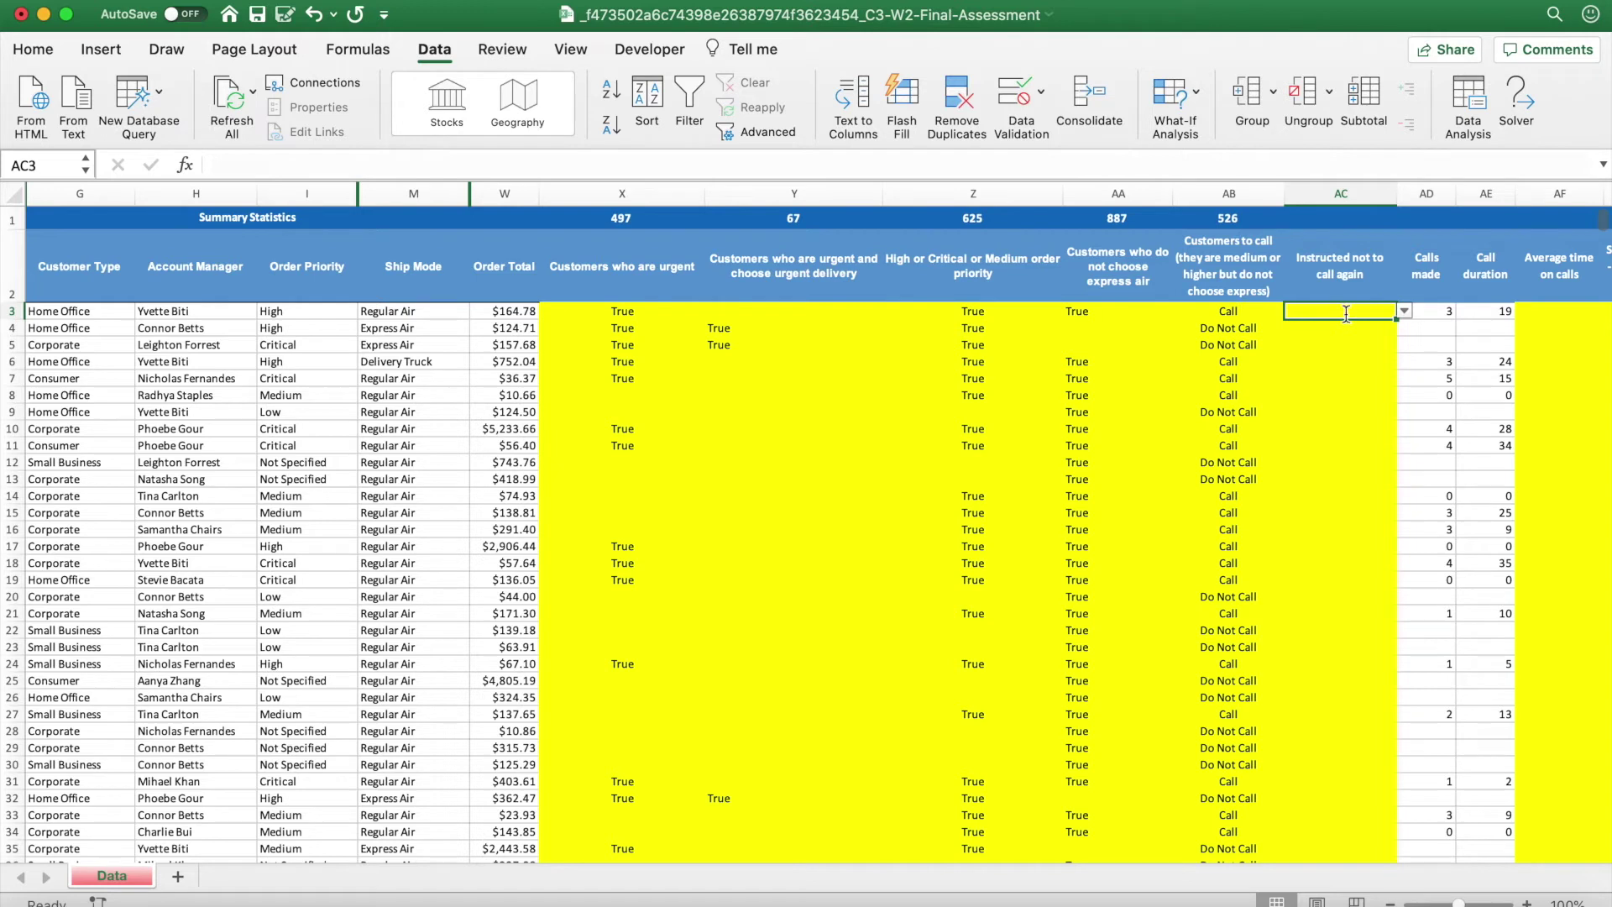
# Enter =IF(AB3="Call","Interest Potential","") in AC3 and fill the formula down column AC.
pyautogui.write('=IF(')
pyautogui.click(1227, 313)
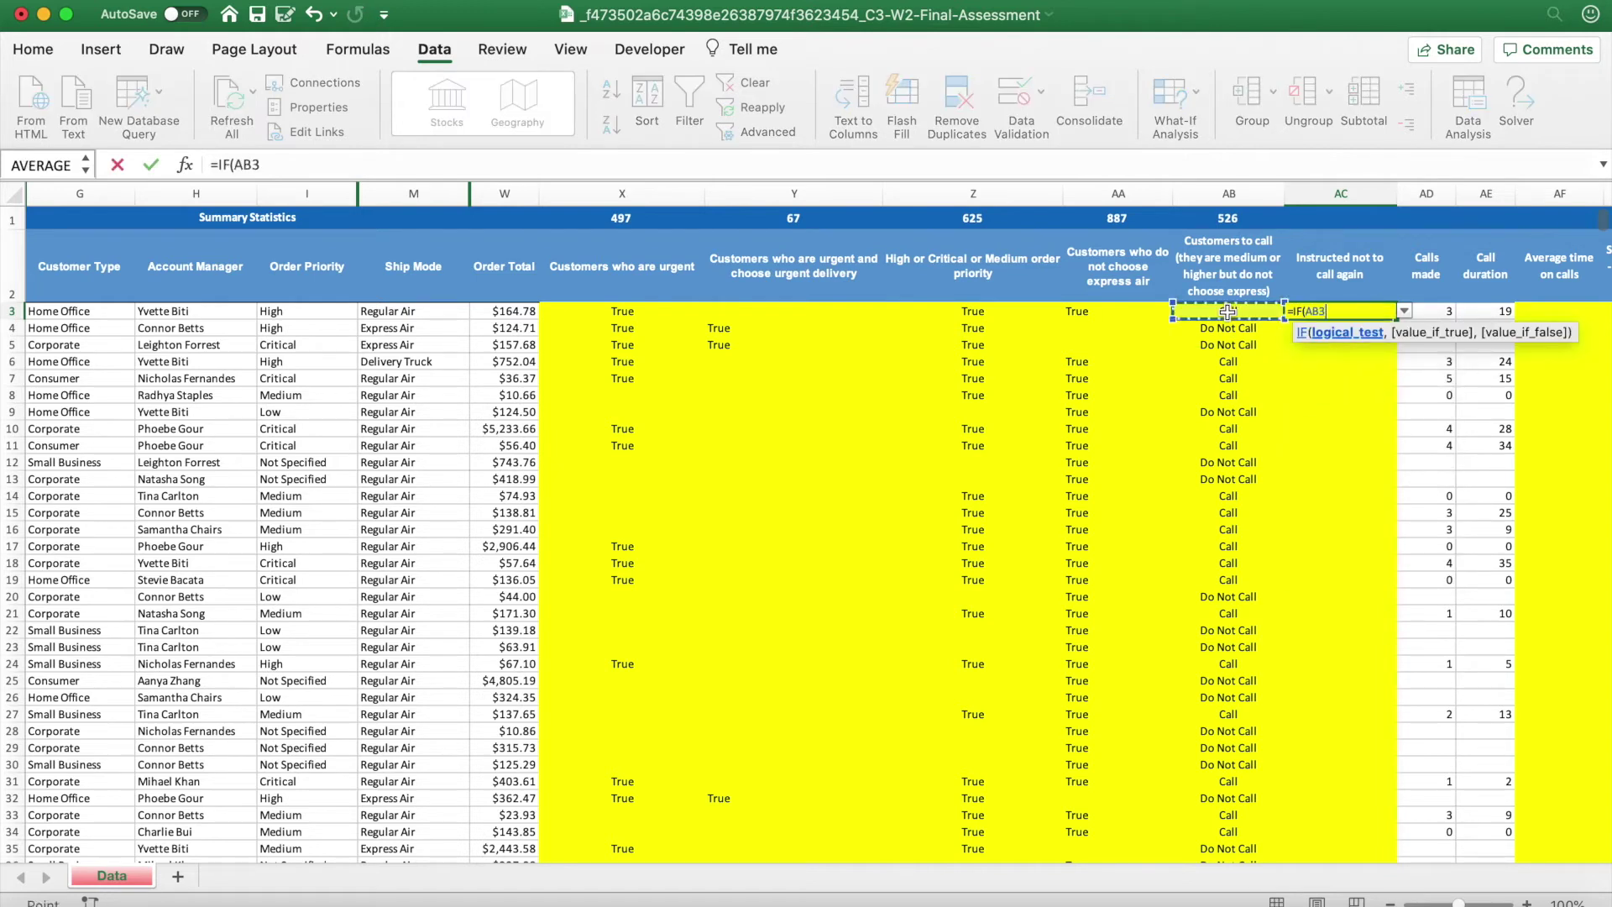
pyautogui.click(812, 160)
pyautogui.write('="Call')
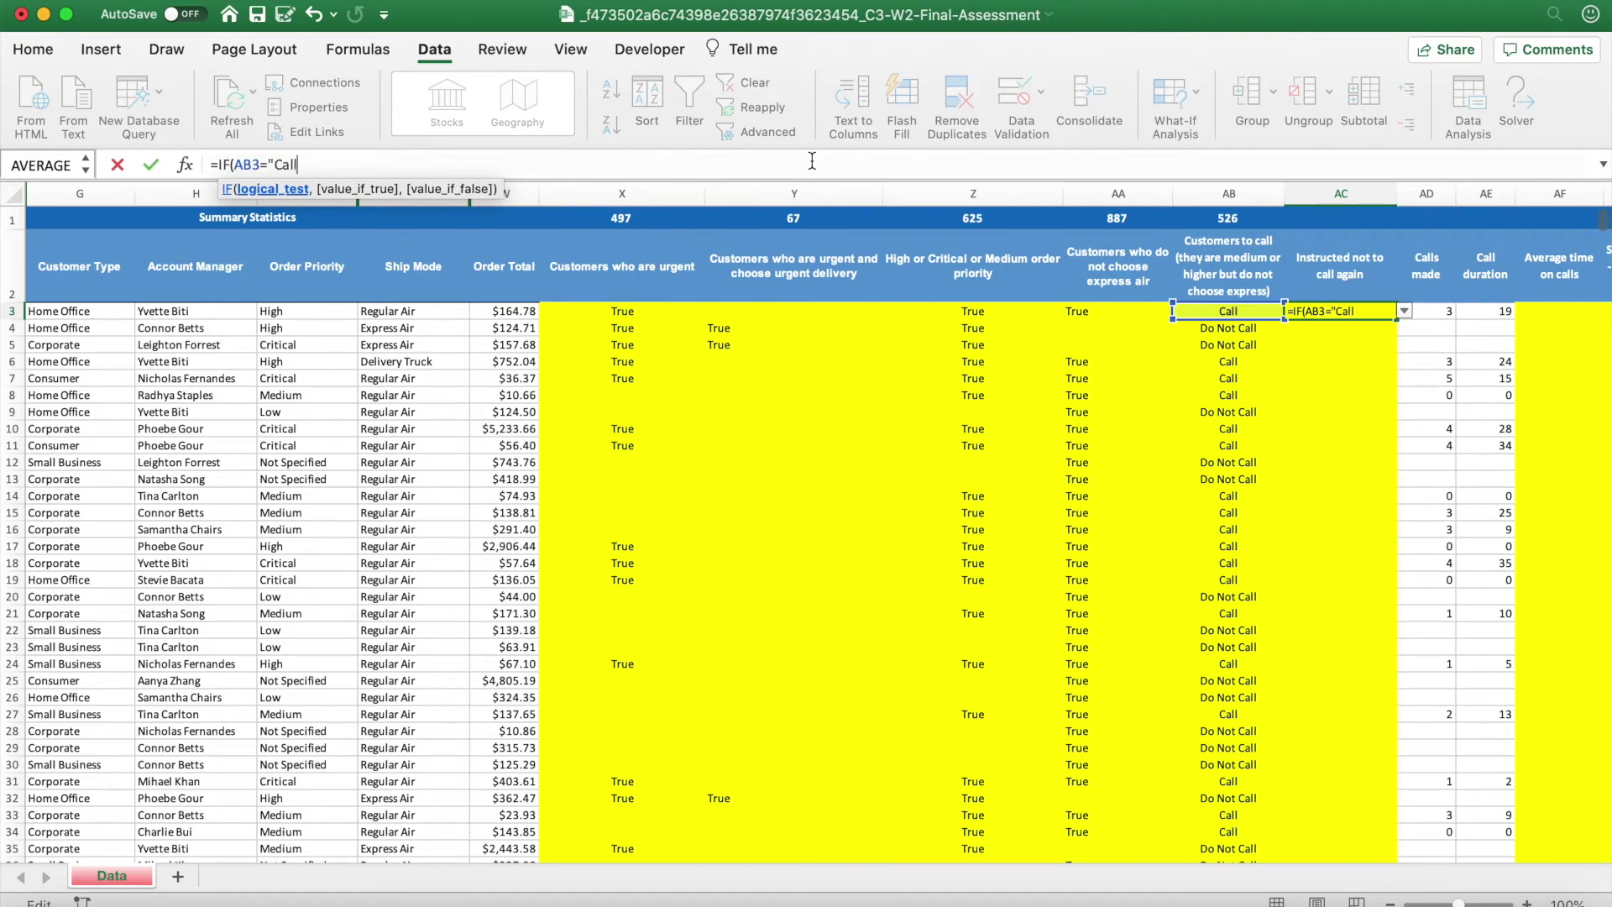
pyautogui.write('",')
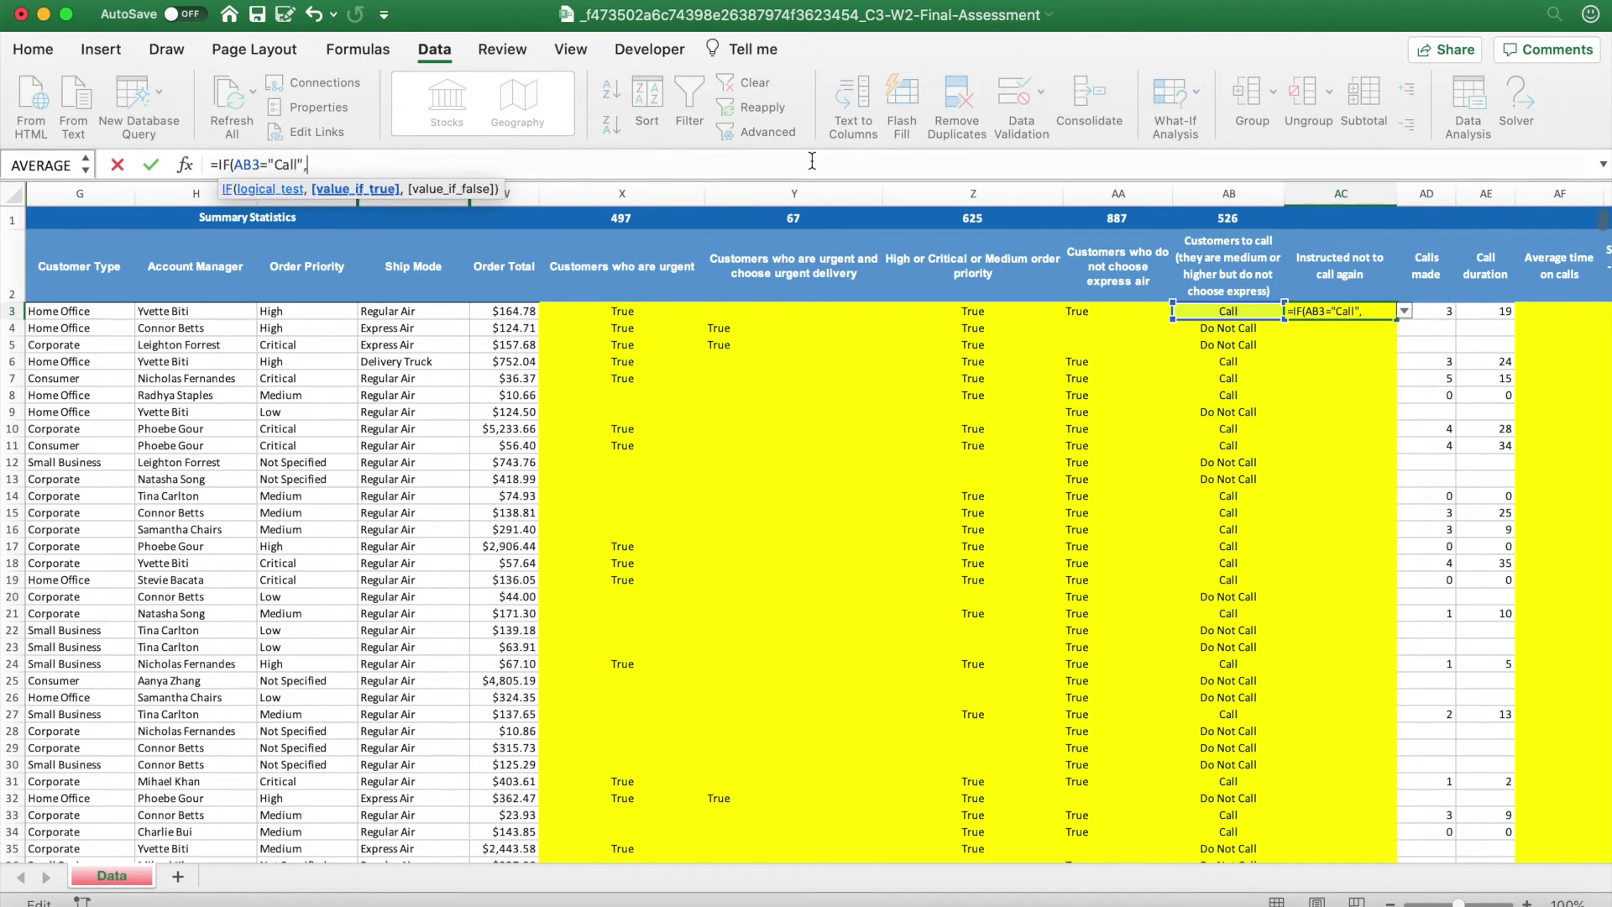
pyautogui.write('"Interest P')
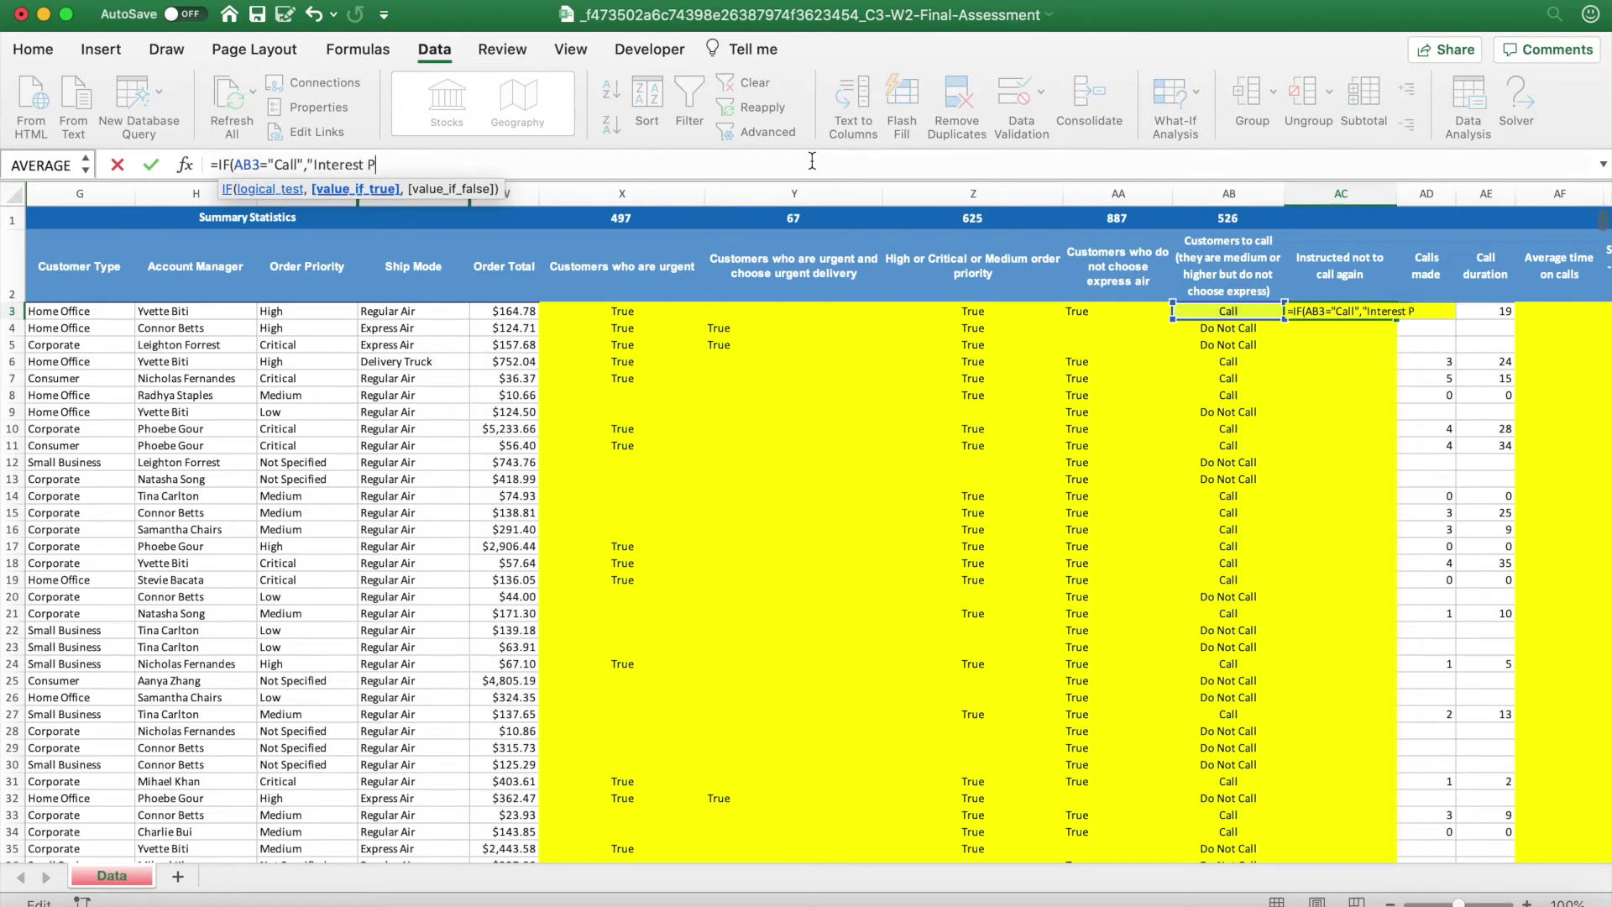
pyautogui.write('otential","")')
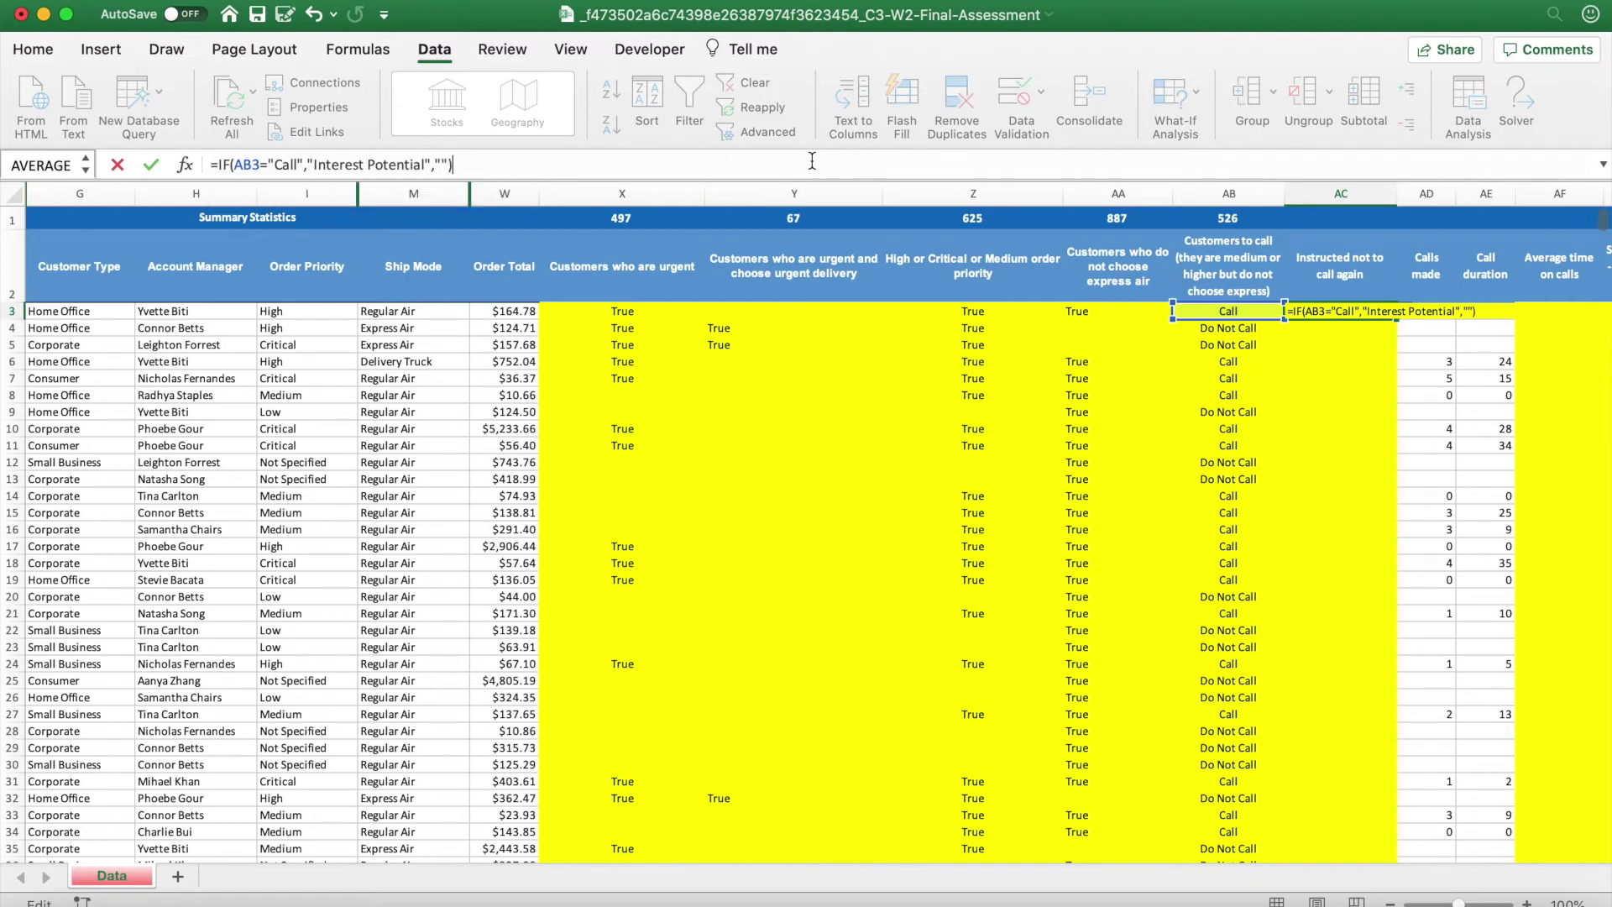
pyautogui.press('Return')
pyautogui.press('Up')
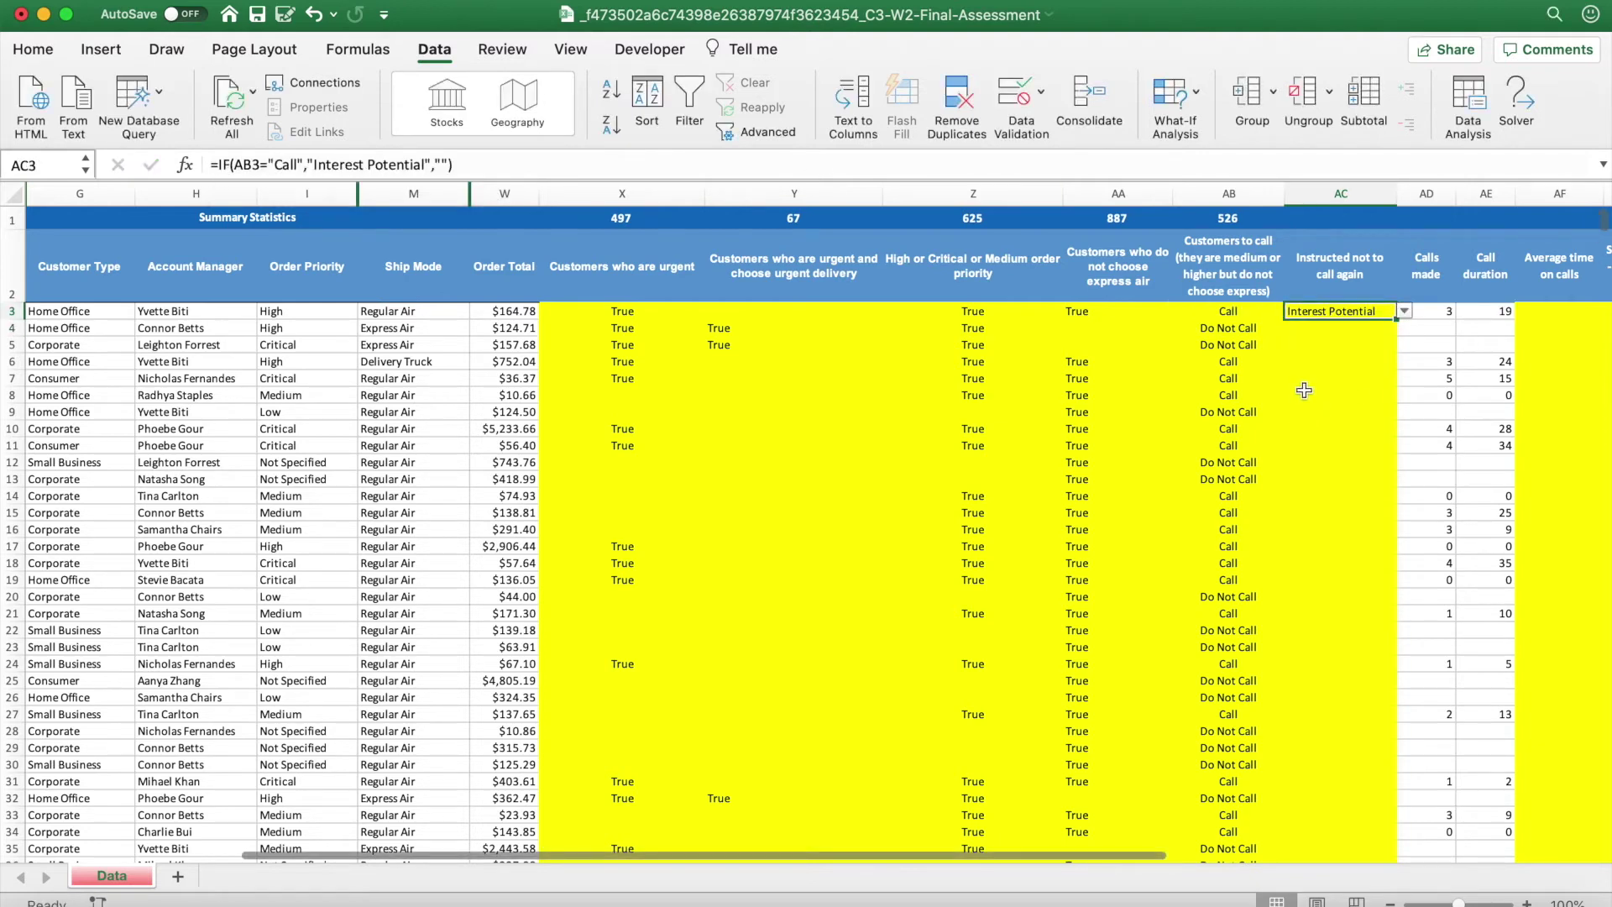
pyautogui.doubleClick(1395, 318)
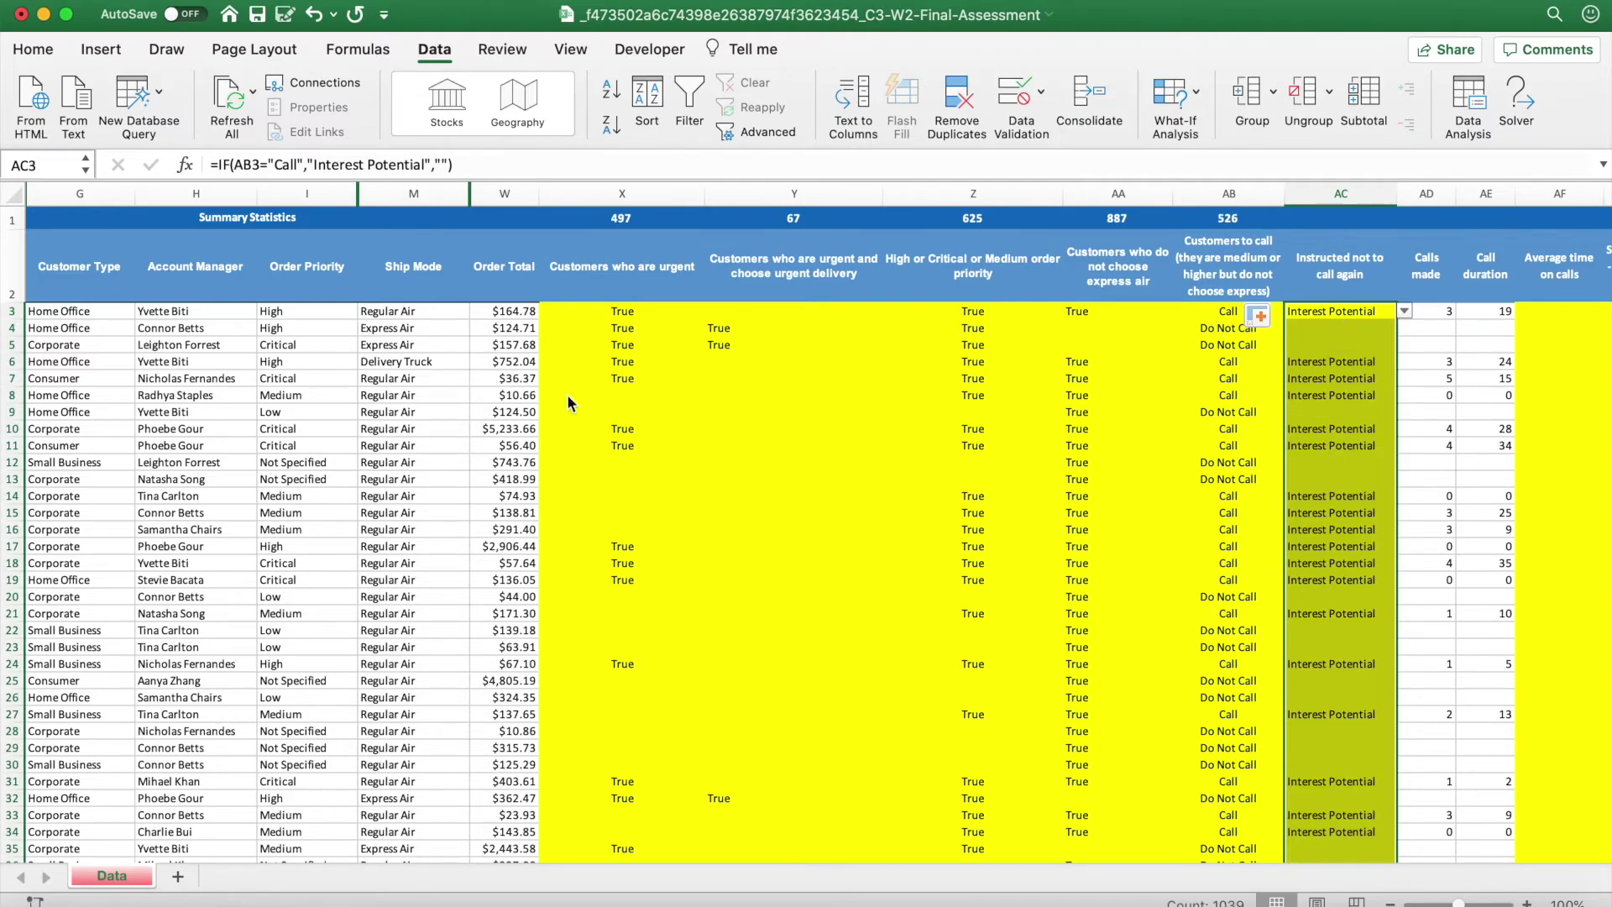
# Read question 6's instruction about changing the sixth entry in the Coursera quiz and return to the Excel workbook.
pyautogui.hotkey('ctrl', 'Up')
pyautogui.click(461, 541)
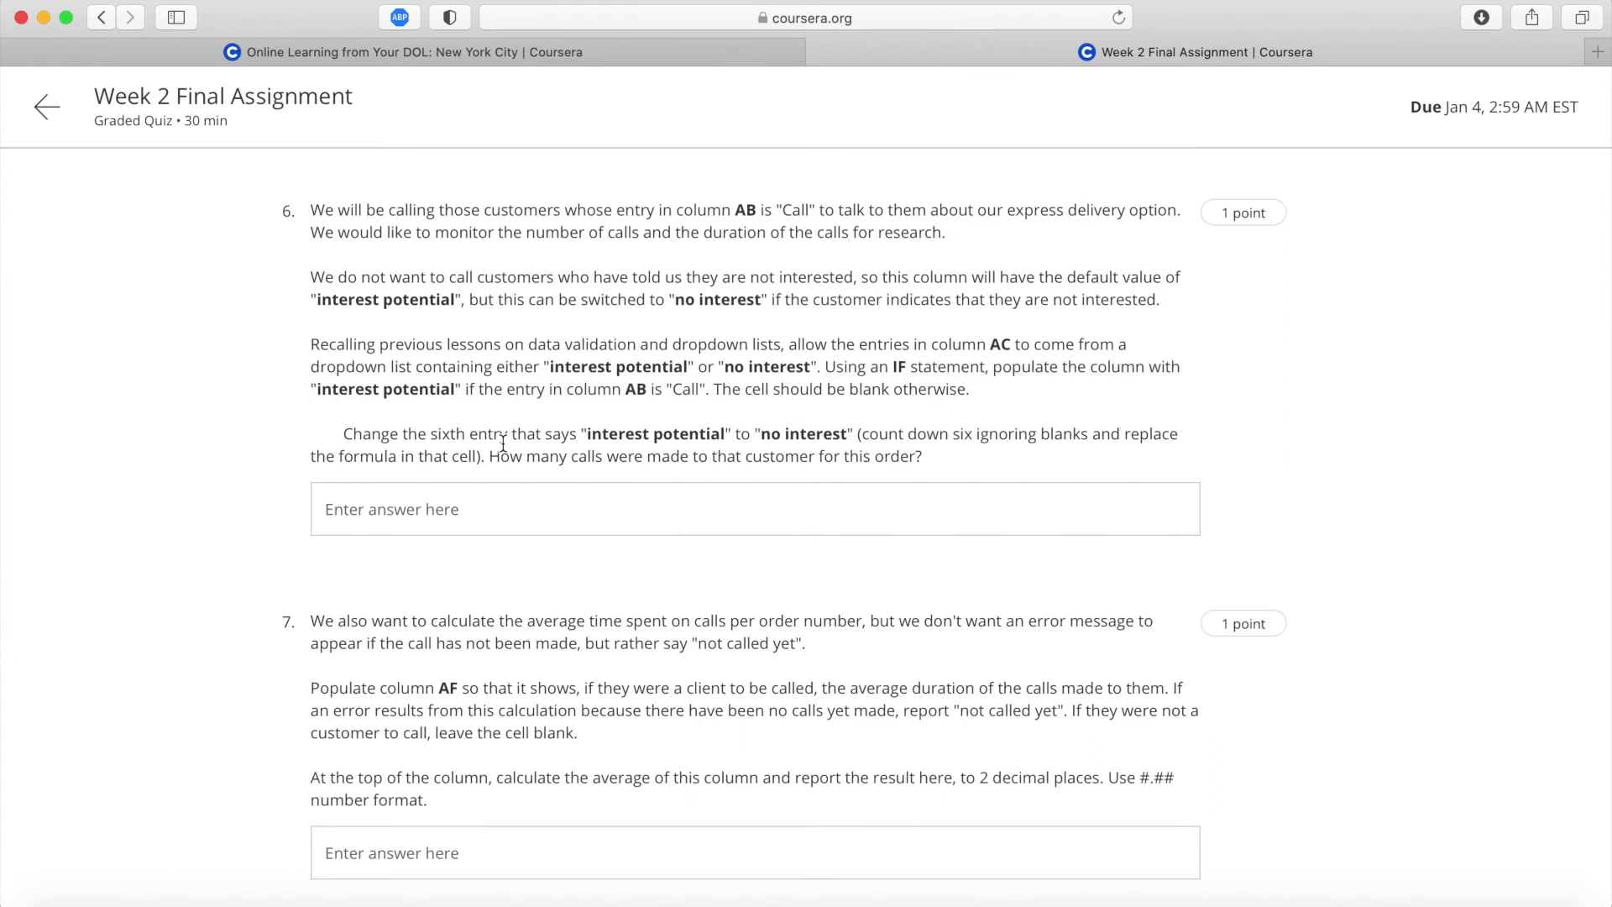
pyautogui.moveTo(345, 431); pyautogui.dragTo(848, 430)
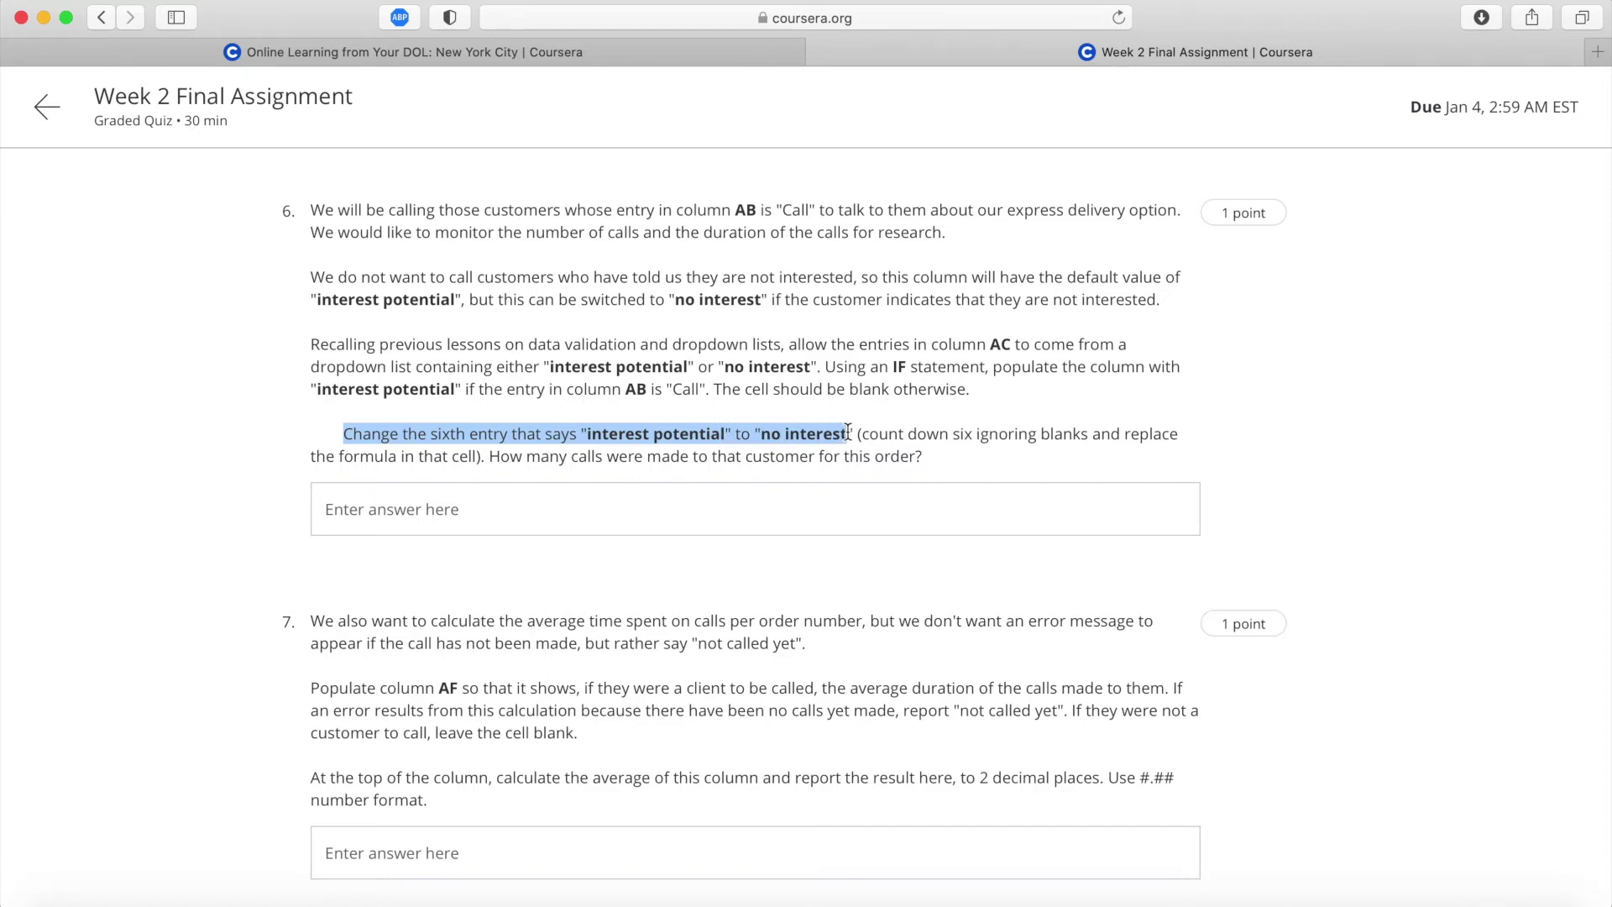
pyautogui.click(847, 430)
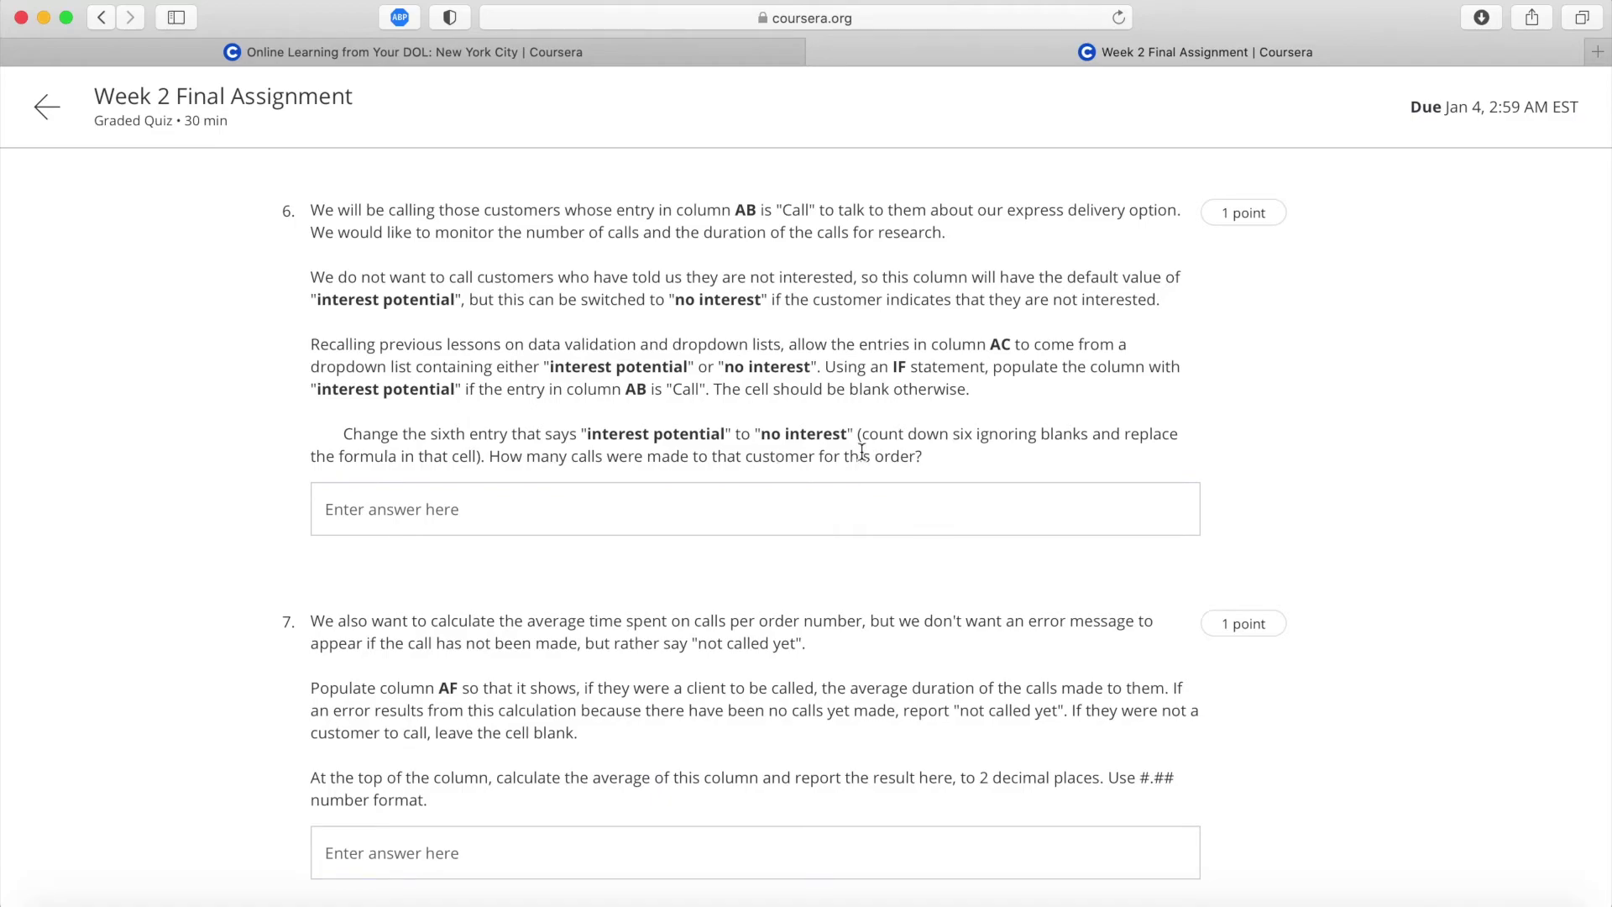
pyautogui.hotkey('ctrl', 'Up')
pyautogui.click(562, 299)
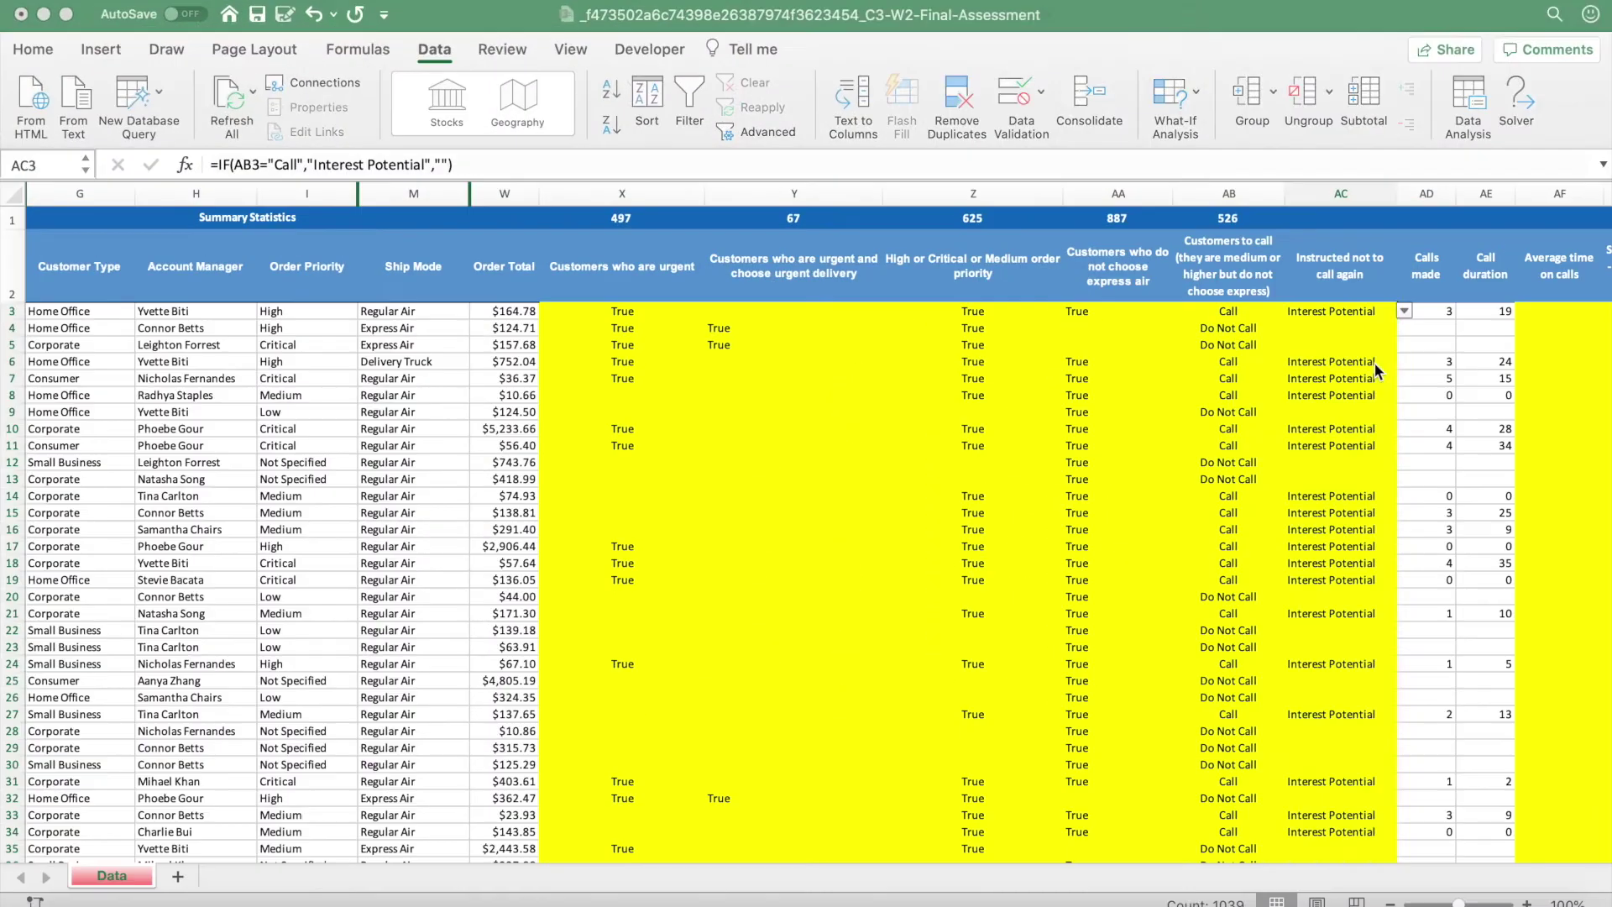
# Count down to the sixth Interest Potential entry in column AC and change AC11 to No Interest with its dropdown list.
pyautogui.click(1352, 311)
pyautogui.press('Down')
pyautogui.press('Down')
pyautogui.press('Down')
pyautogui.press('Down')
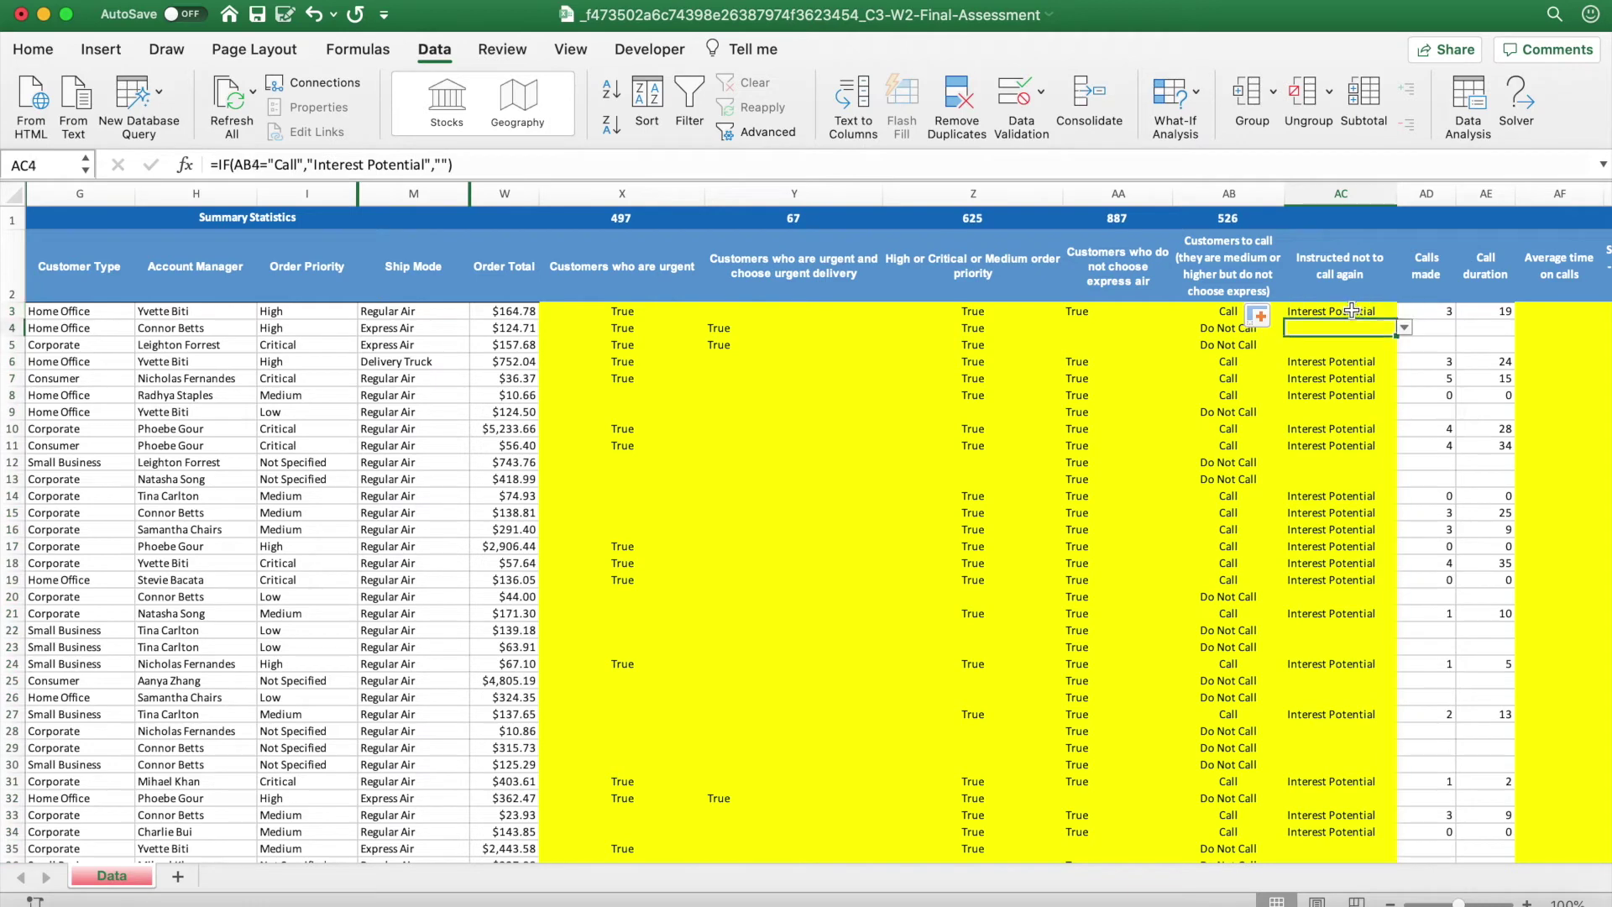
pyautogui.press('Down')
pyautogui.press('Down')
pyautogui.press('Down')
pyautogui.press('Down')
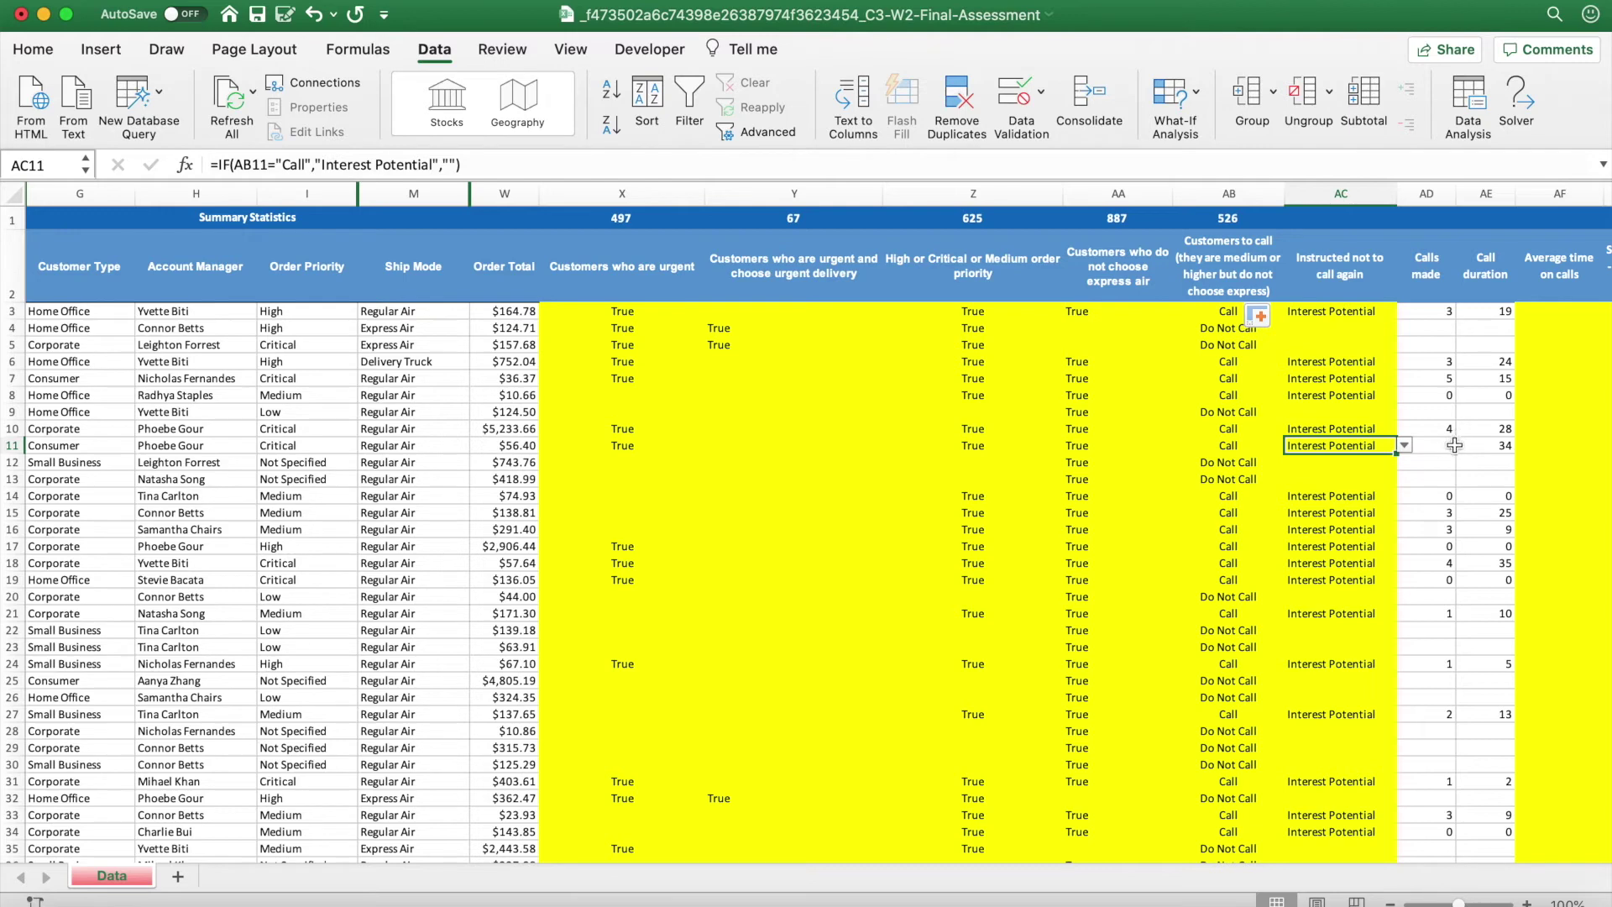
pyautogui.click(1405, 445)
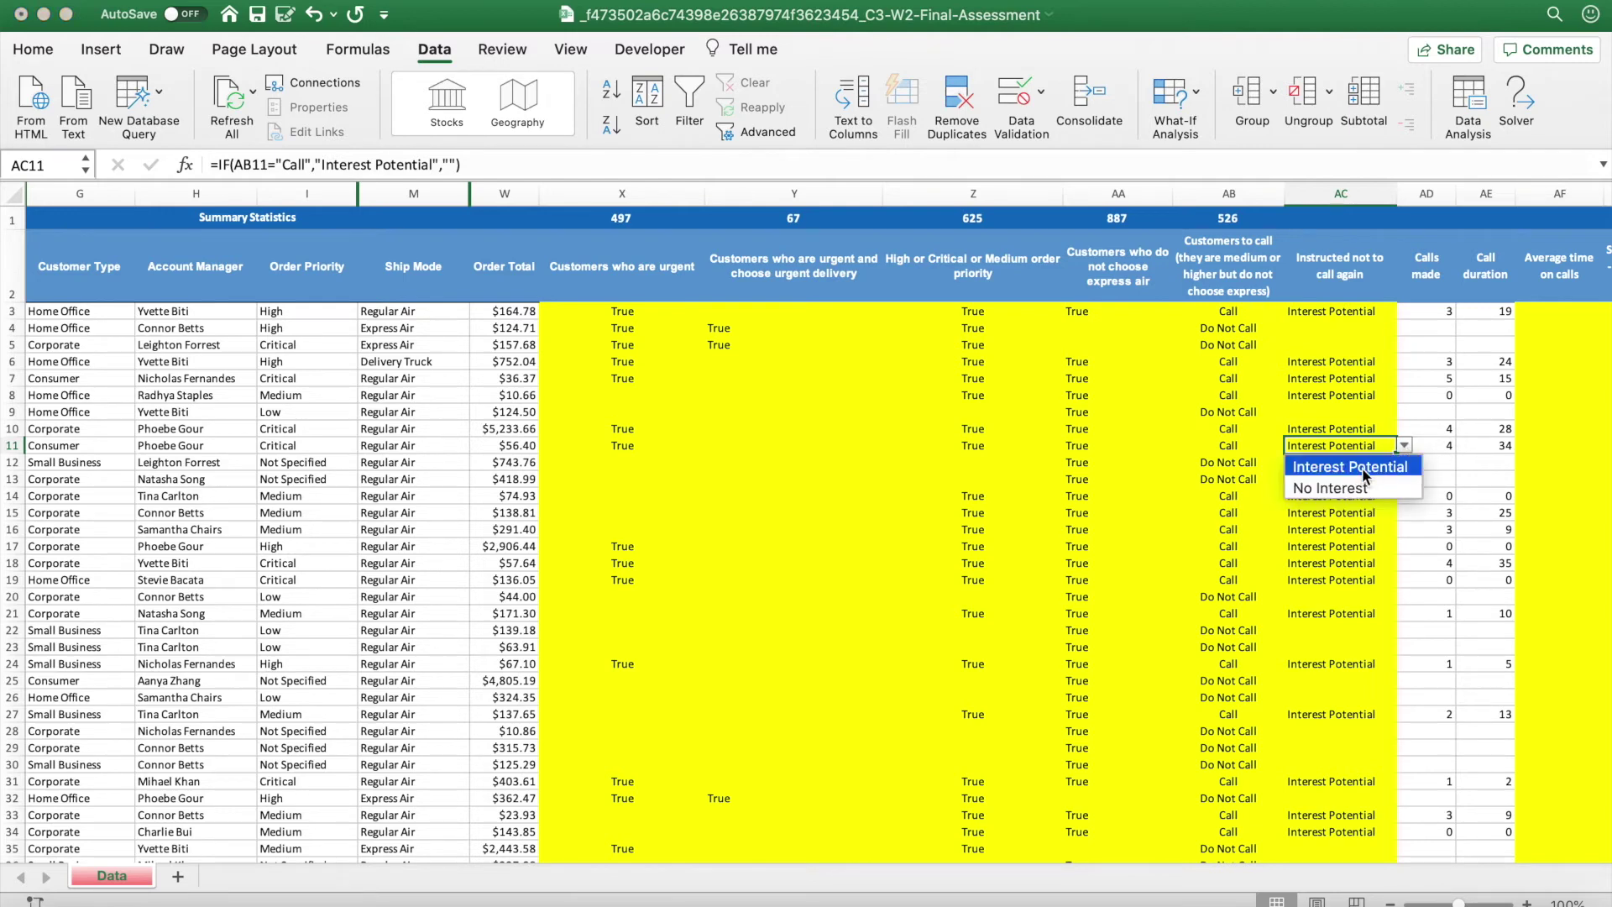
pyautogui.click(1359, 490)
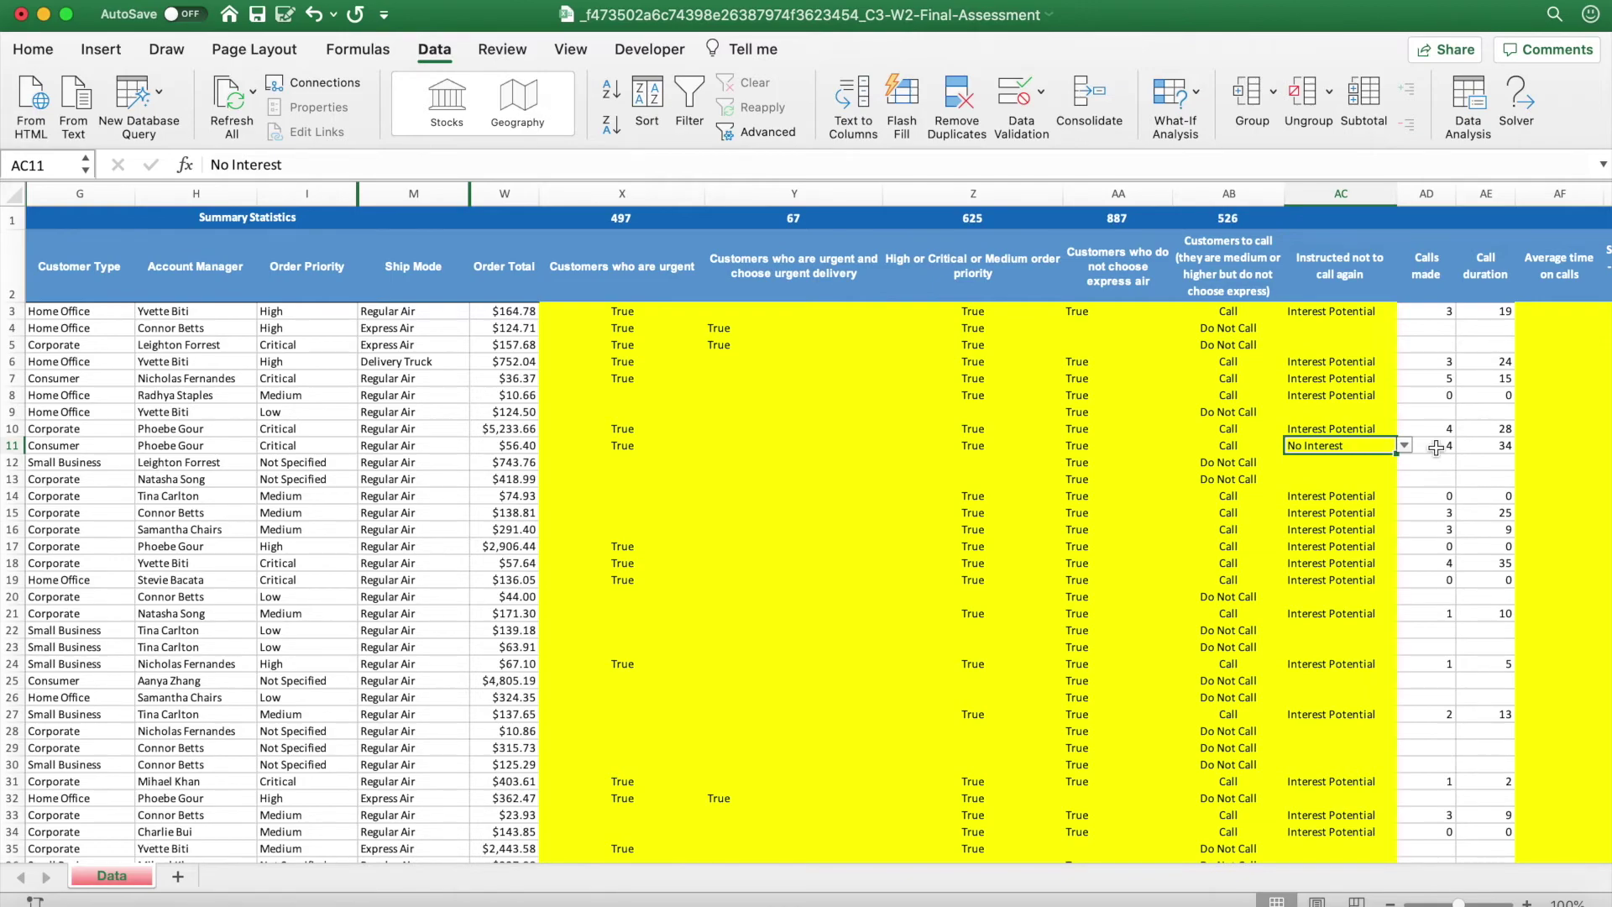
# Switch to the Coursera quiz and enter 4 as the answer to question 6.
pyautogui.hotkey('ctrl', 'Up')
pyautogui.click(406, 561)
pyautogui.click(487, 507)
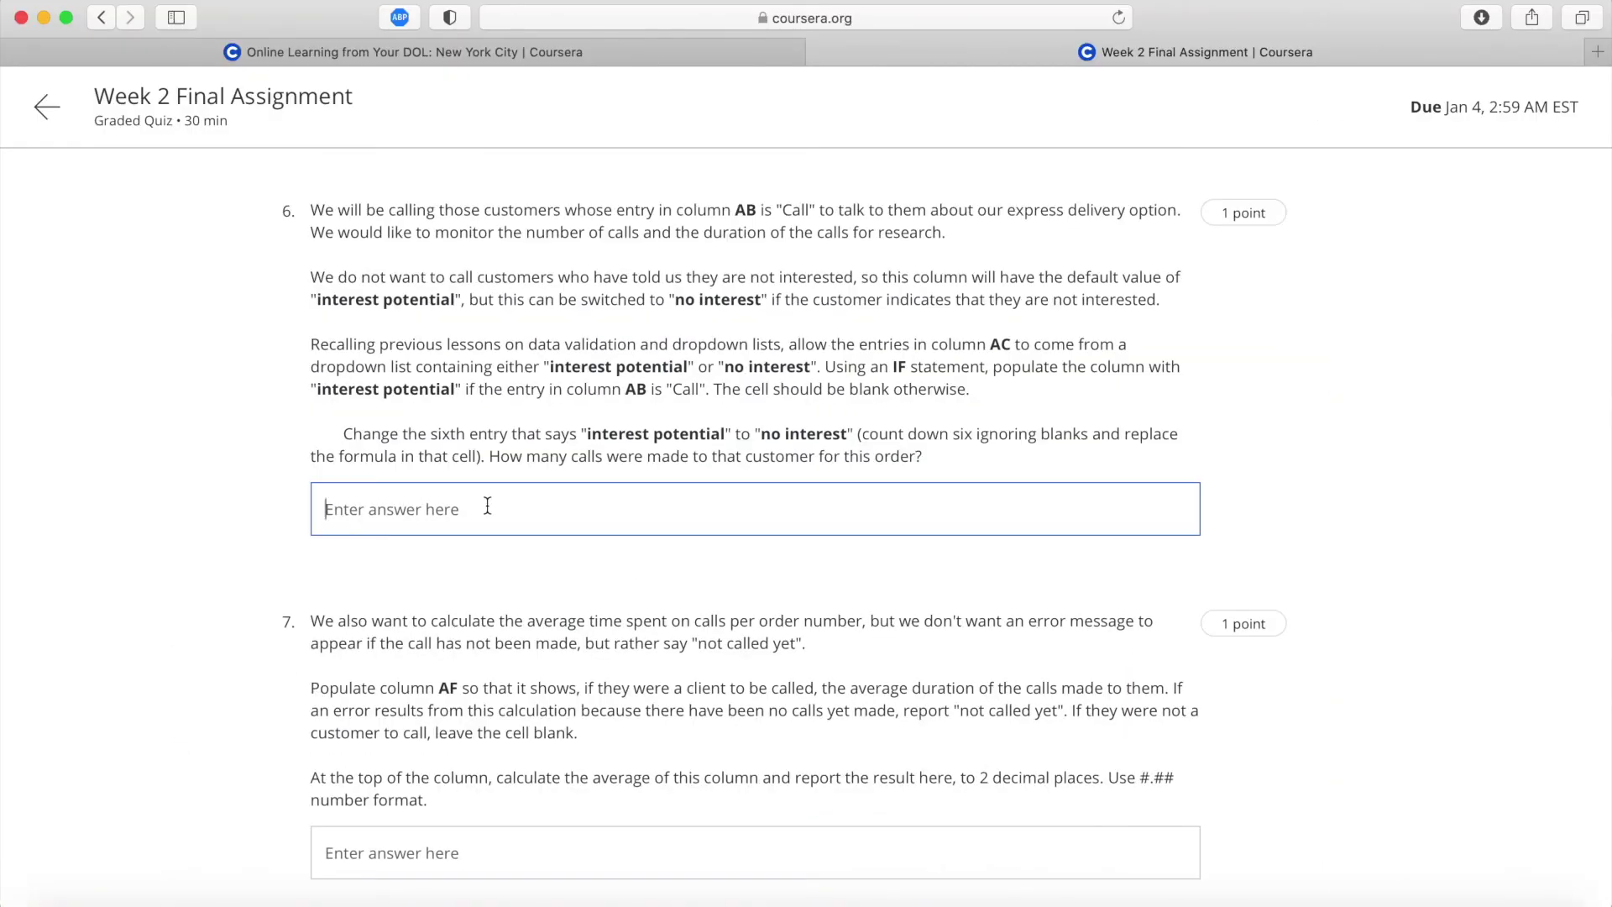
pyautogui.write('6')
pyautogui.click(187, 506)
# Read question 7's requirements for the average call time in column AF and return to the Excel workbook.
pyautogui.scroll(-5, 187, 507)
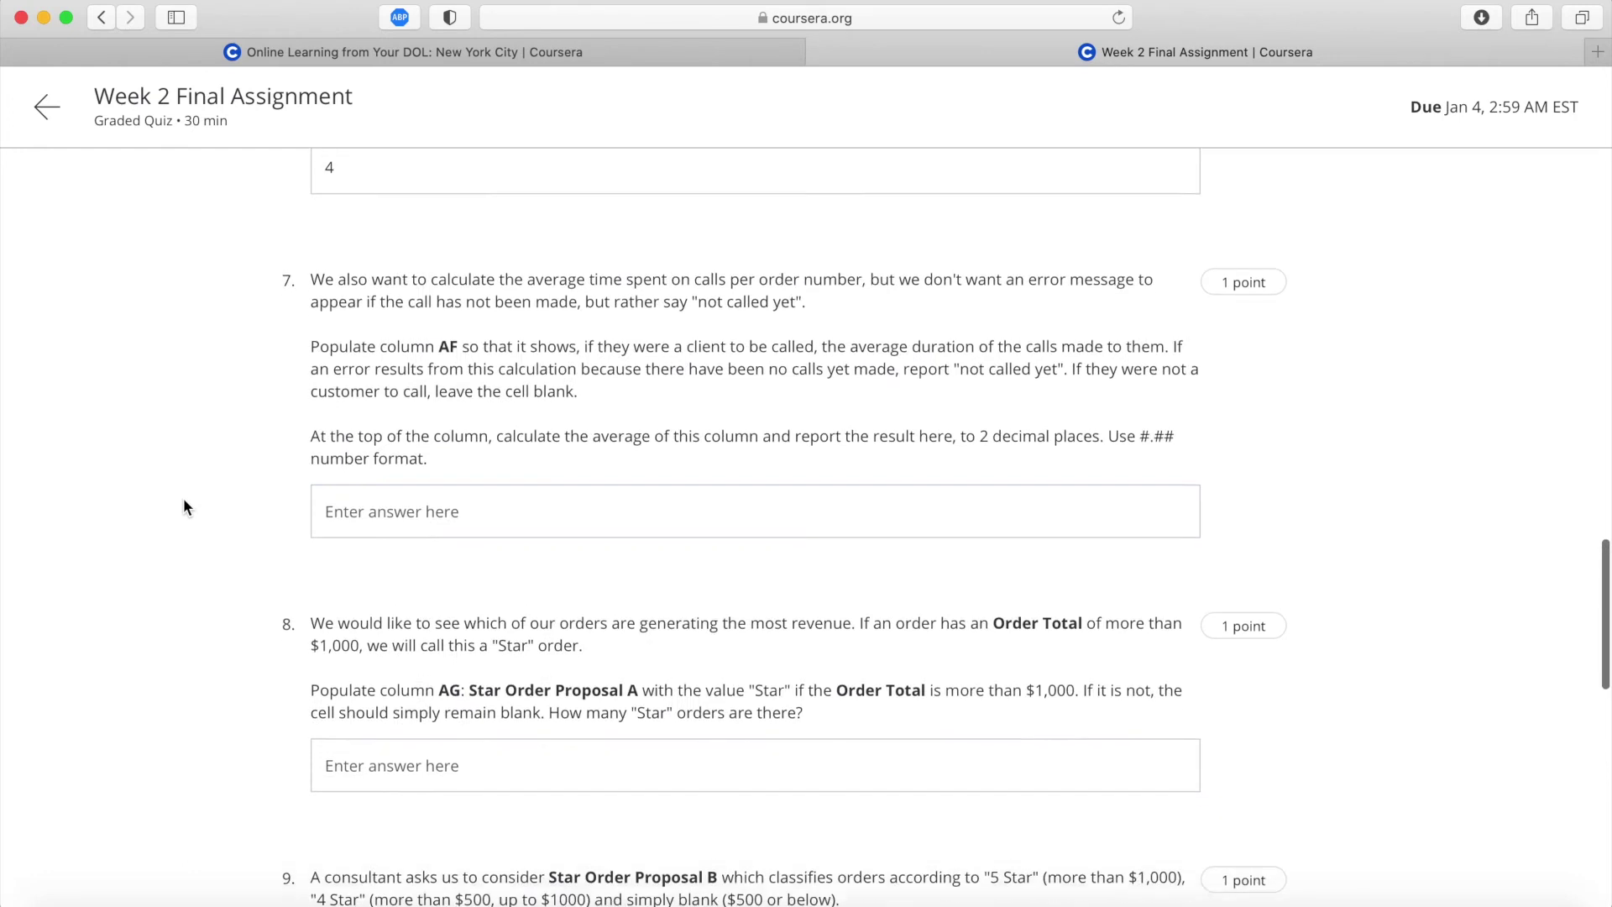
pyautogui.click(428, 433)
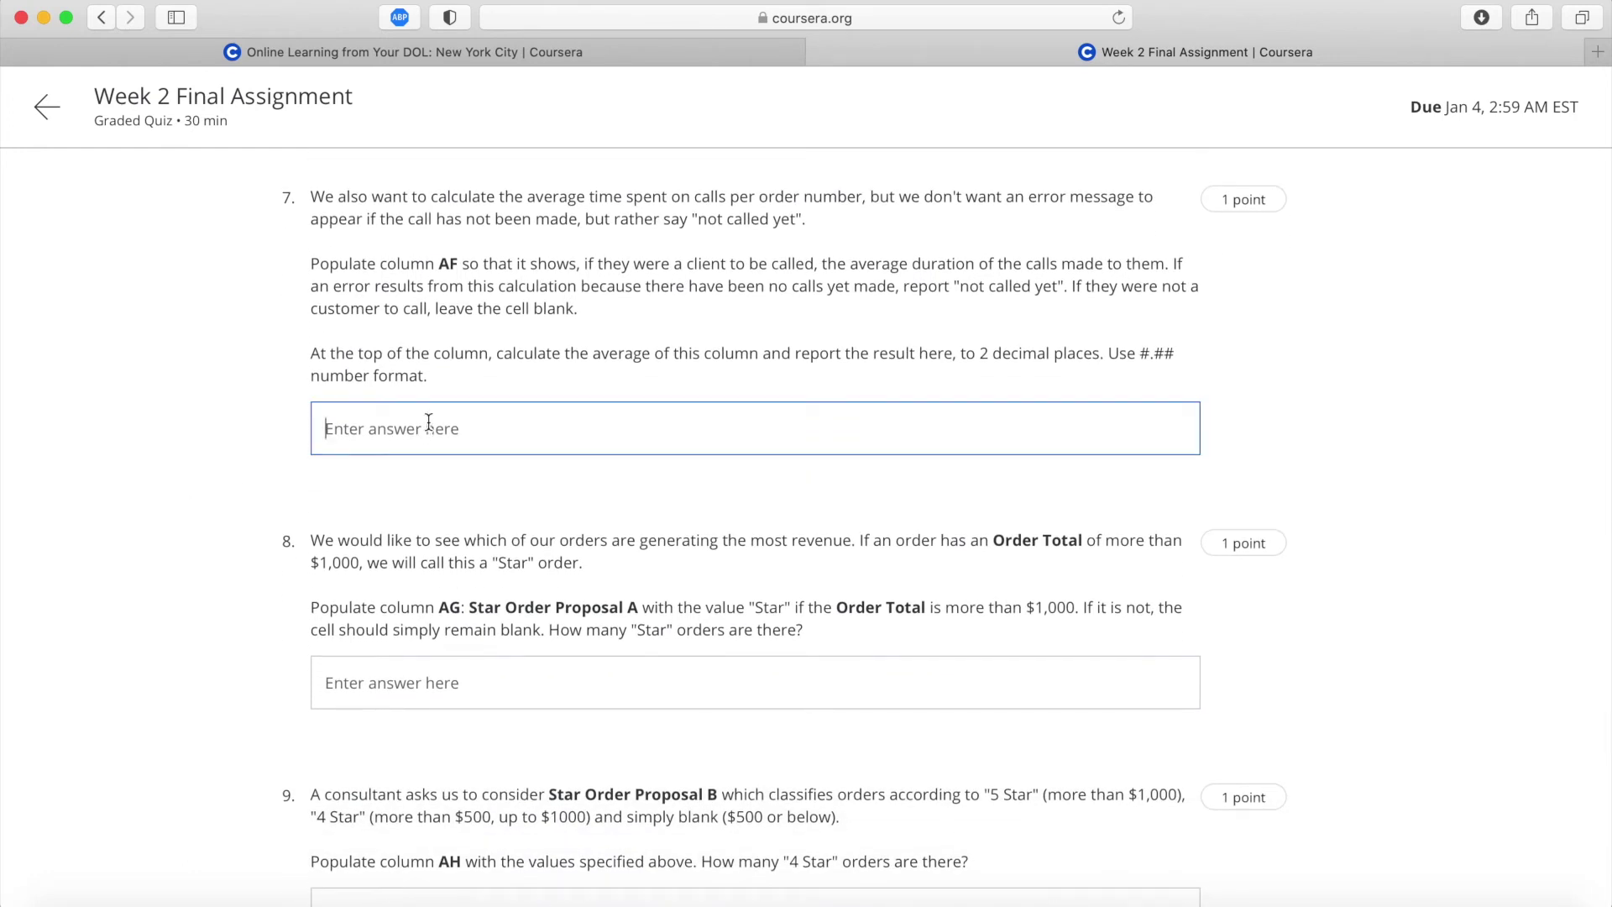
pyautogui.click(314, 195)
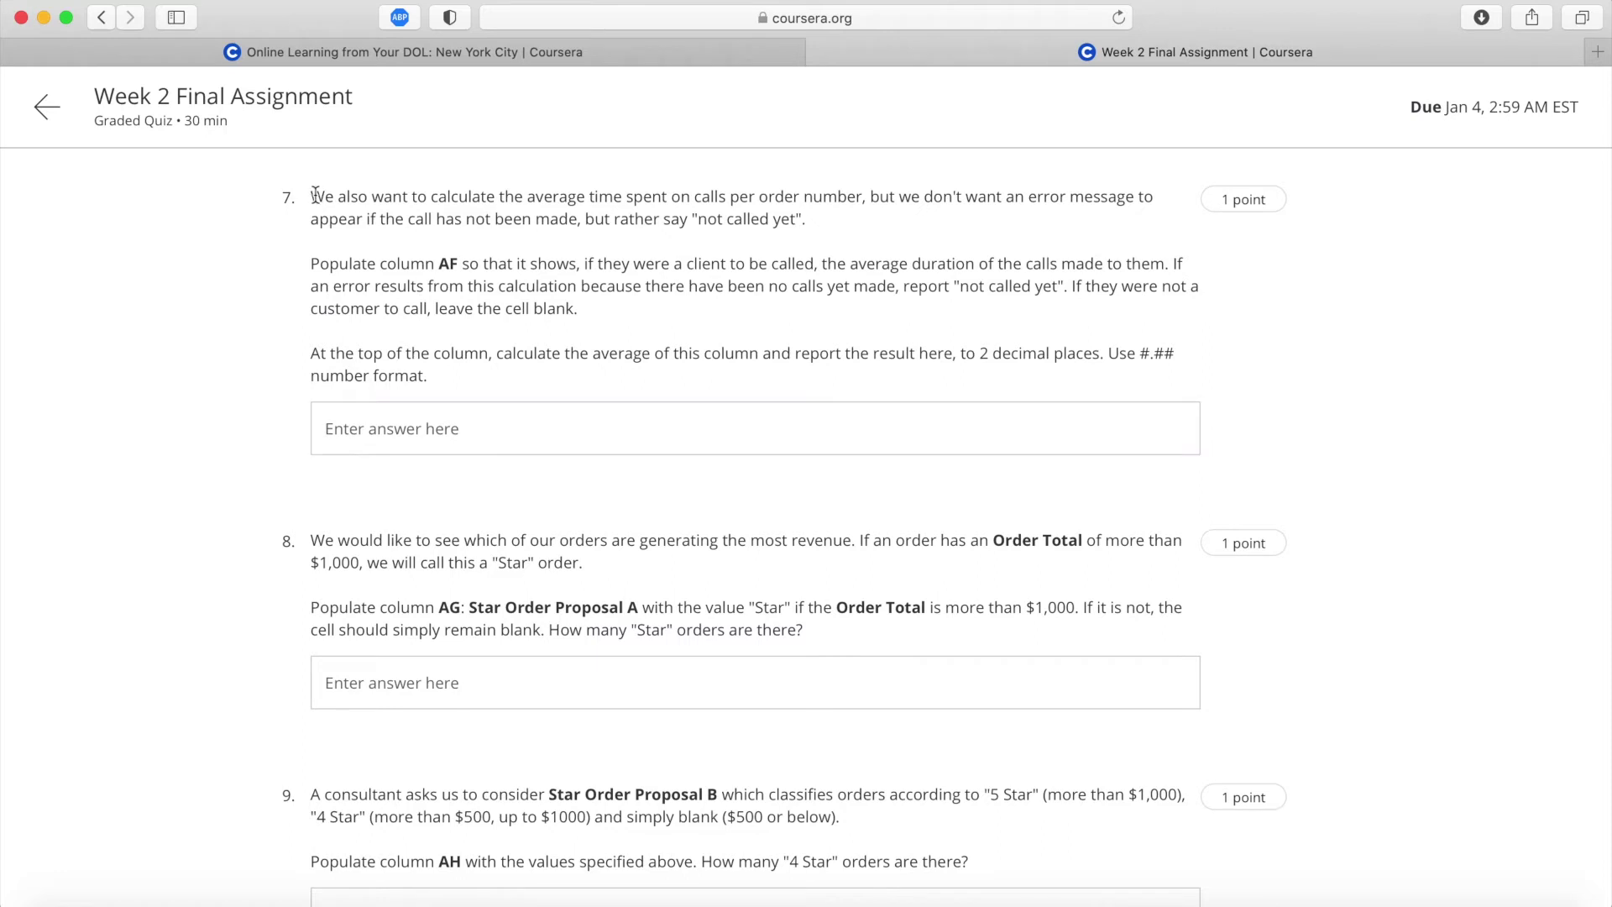
pyautogui.moveTo(315, 195); pyautogui.dragTo(818, 225)
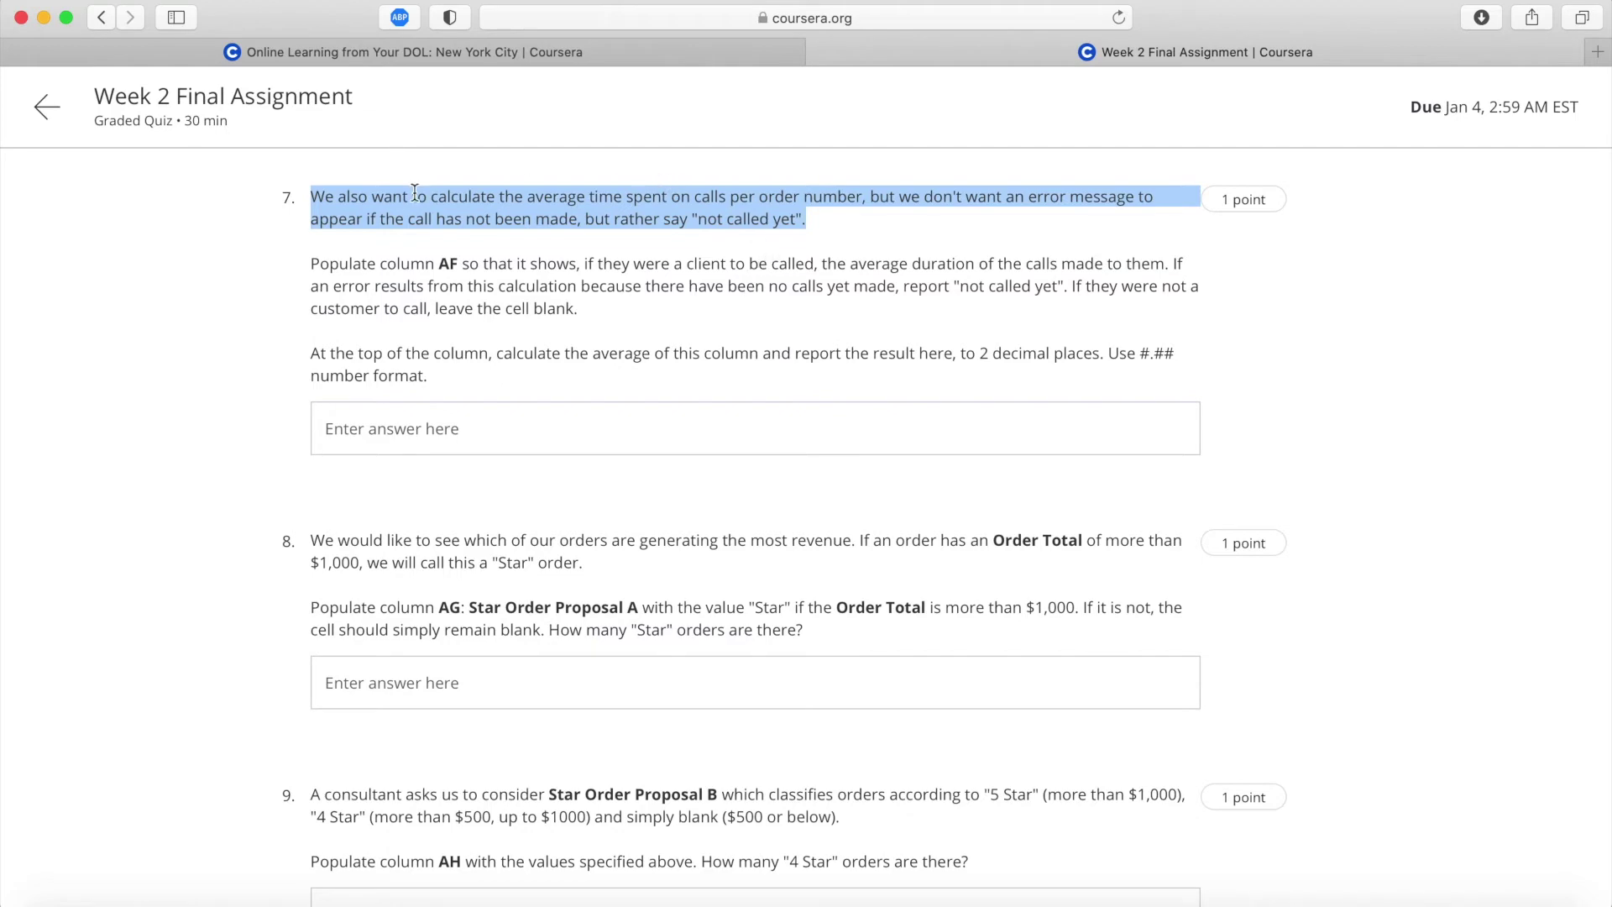
pyautogui.click(517, 179)
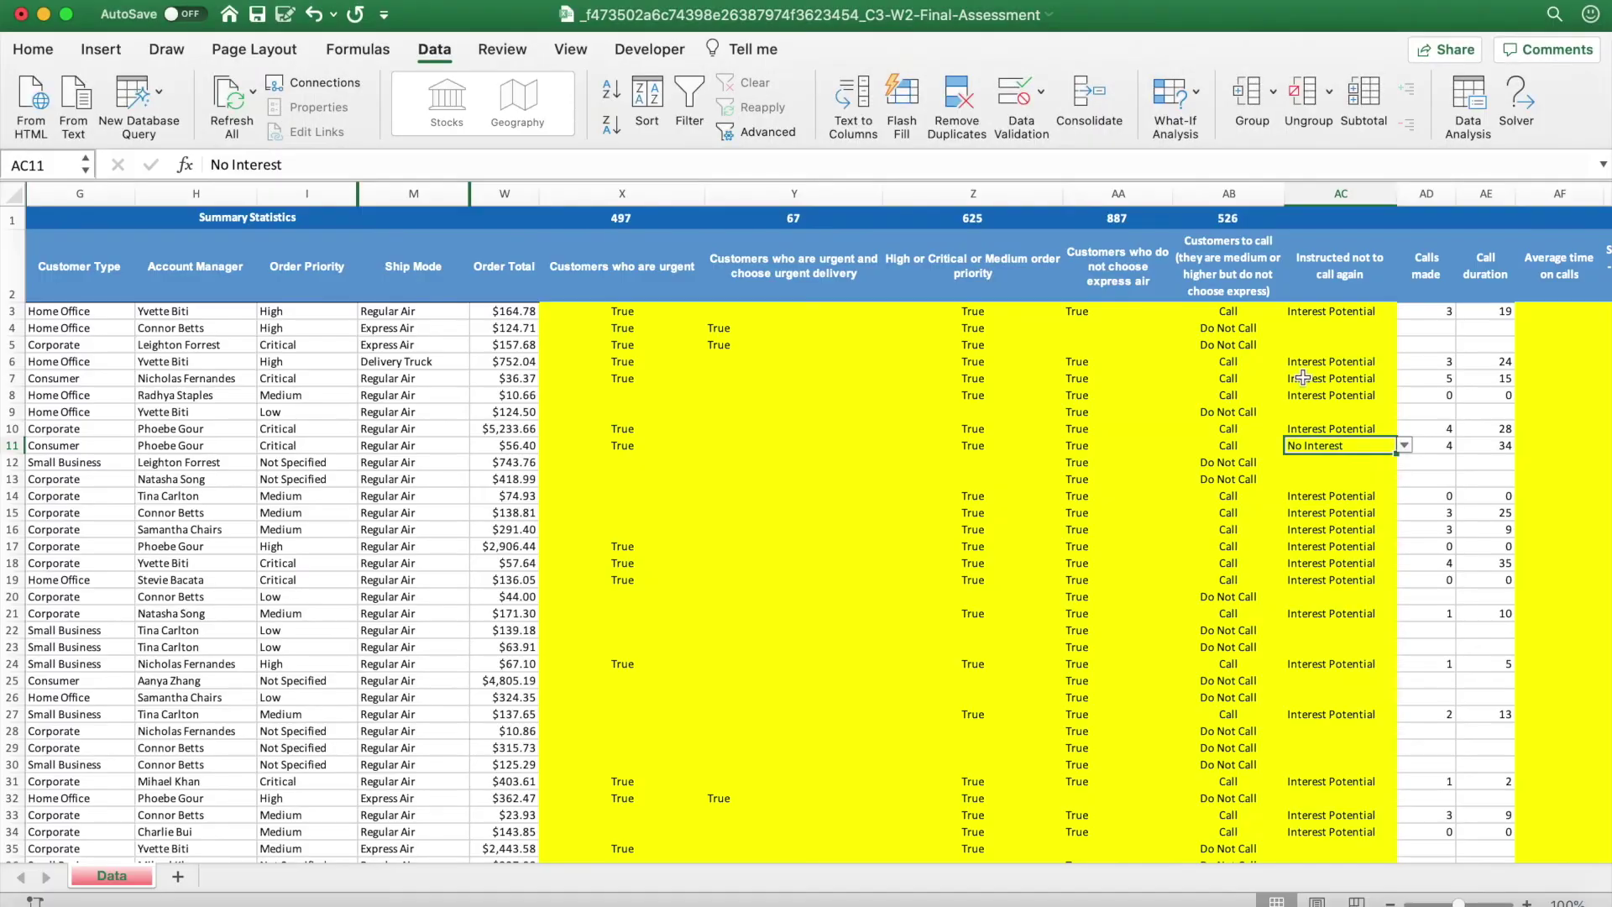
# Enter =IFERROR(AE3/AD3,"") in AF3 and fill the formula down column AF.
pyautogui.hscroll(3, 1084, 267)
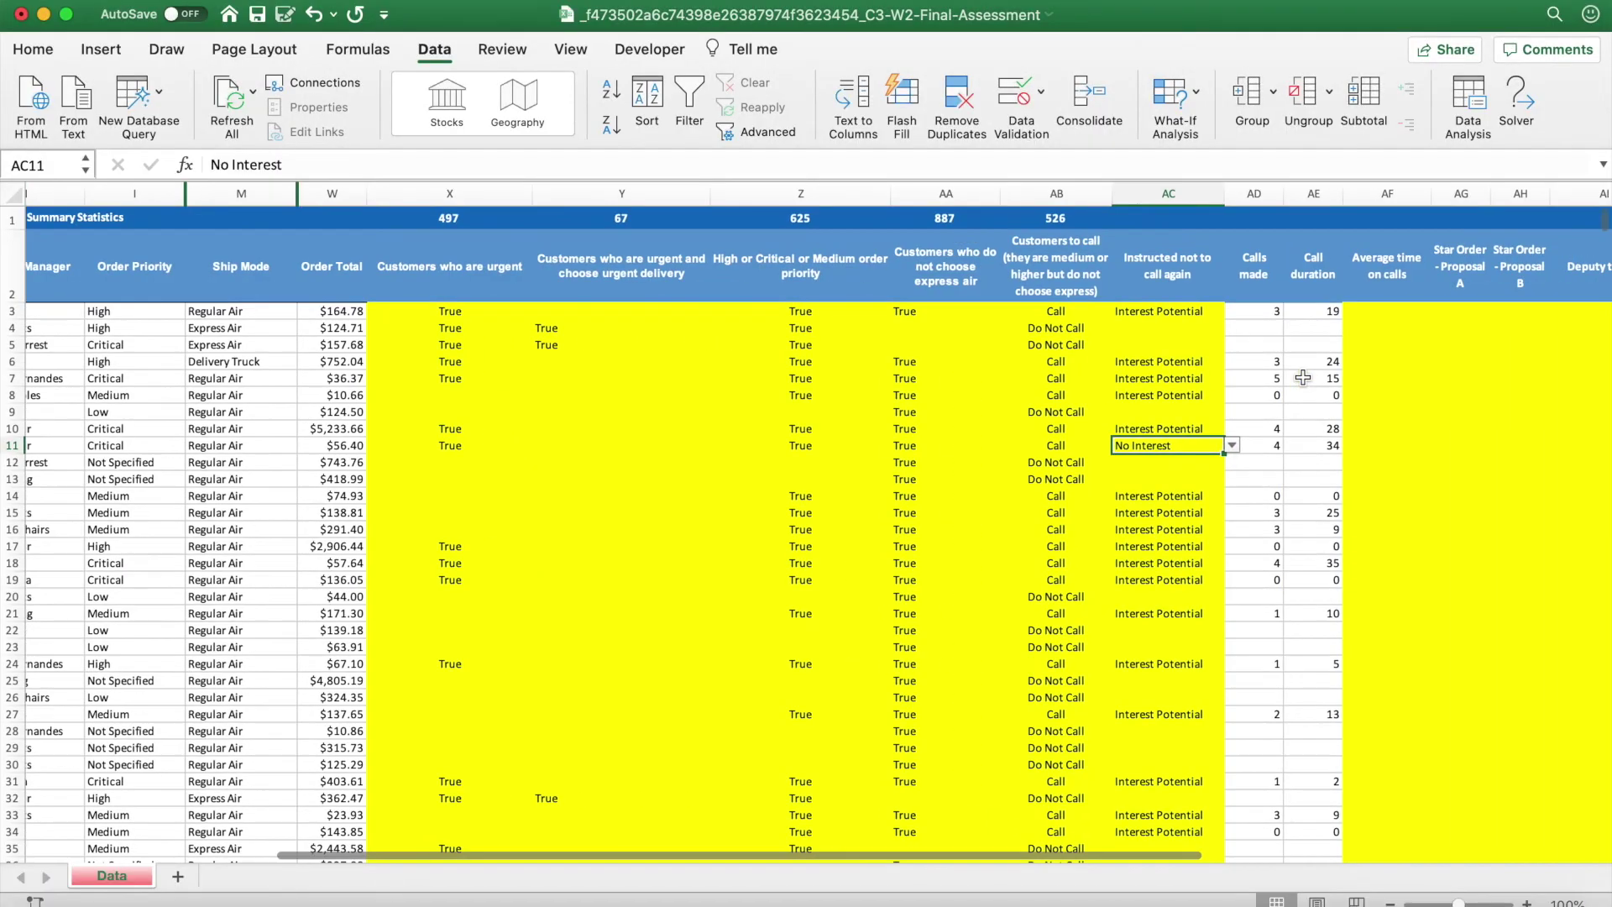
pyautogui.click(1381, 309)
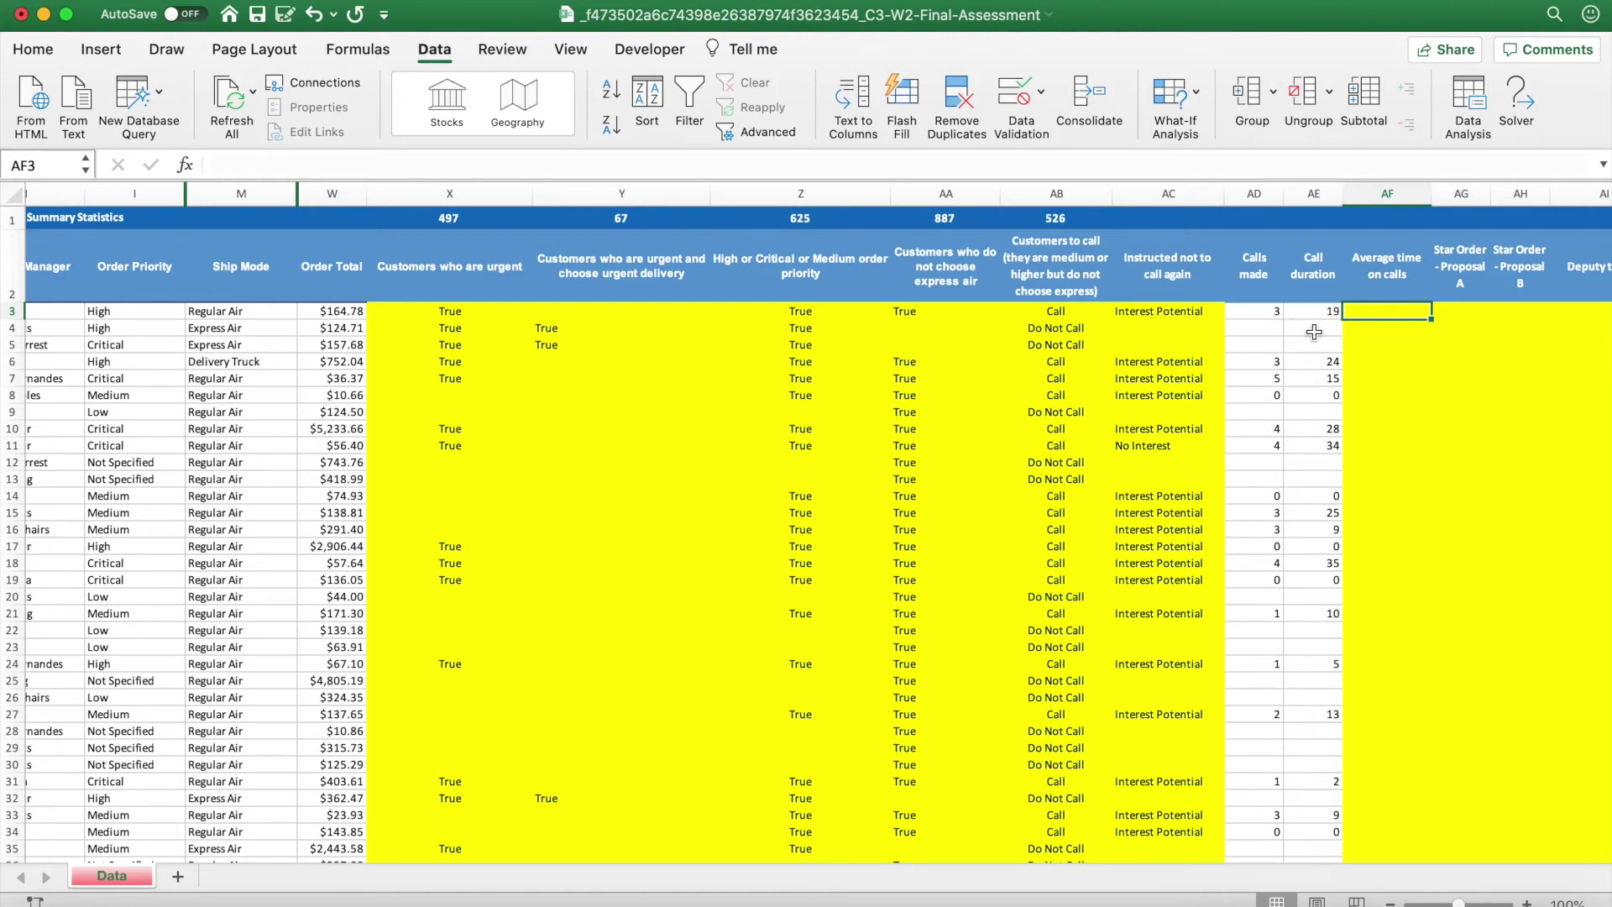
pyautogui.write('=If')
pyautogui.press('Down')
pyautogui.press('Down')
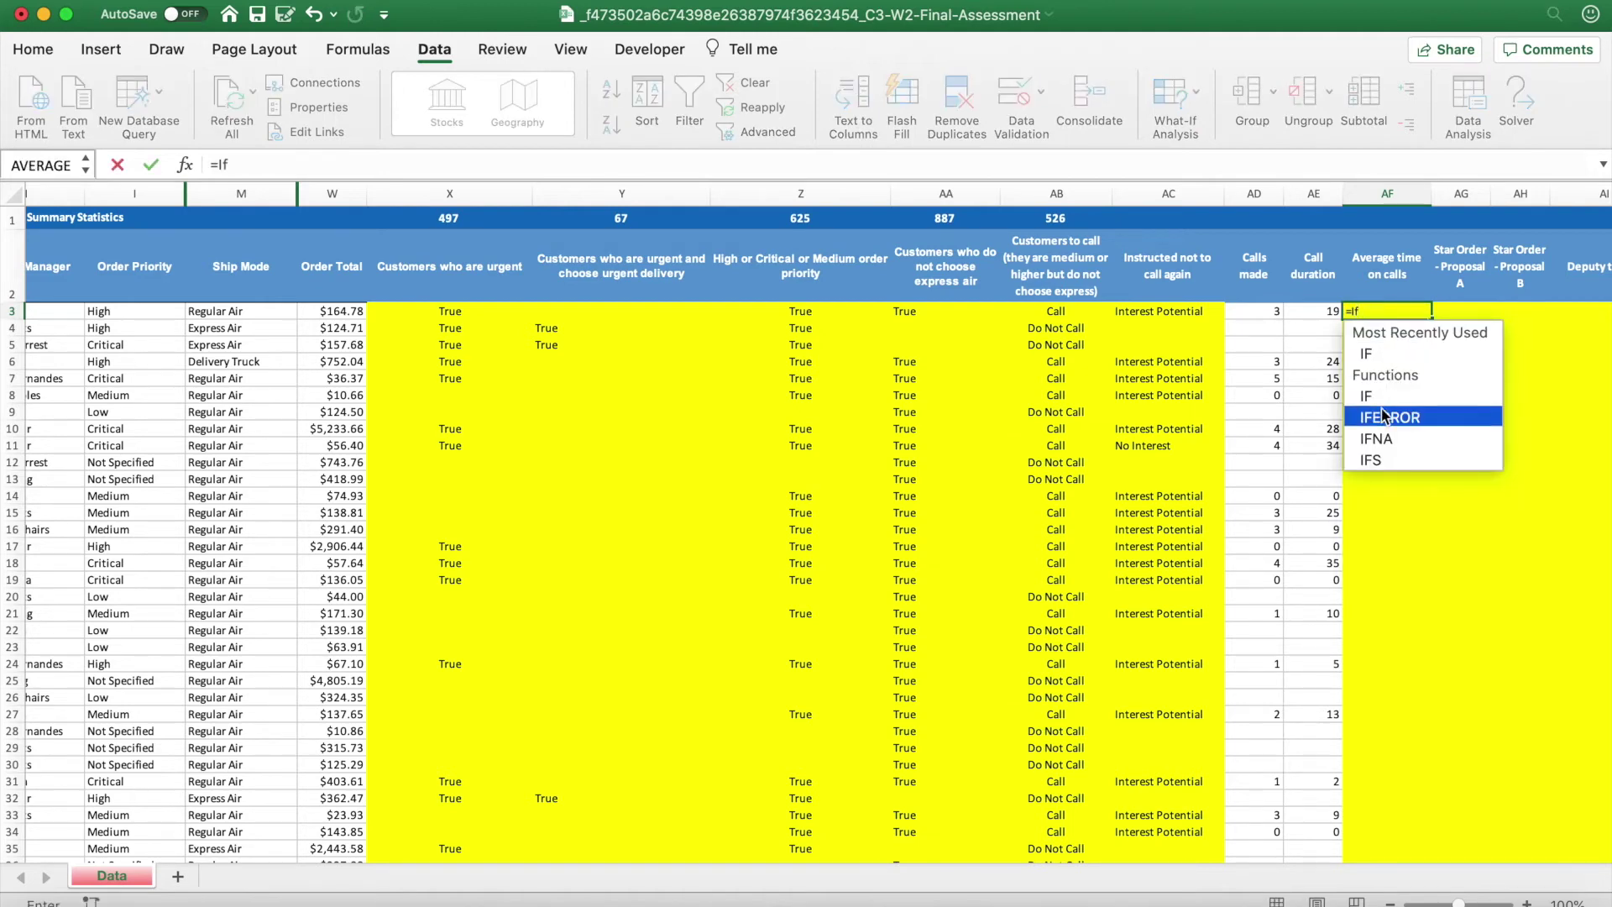
pyautogui.press('Tab')
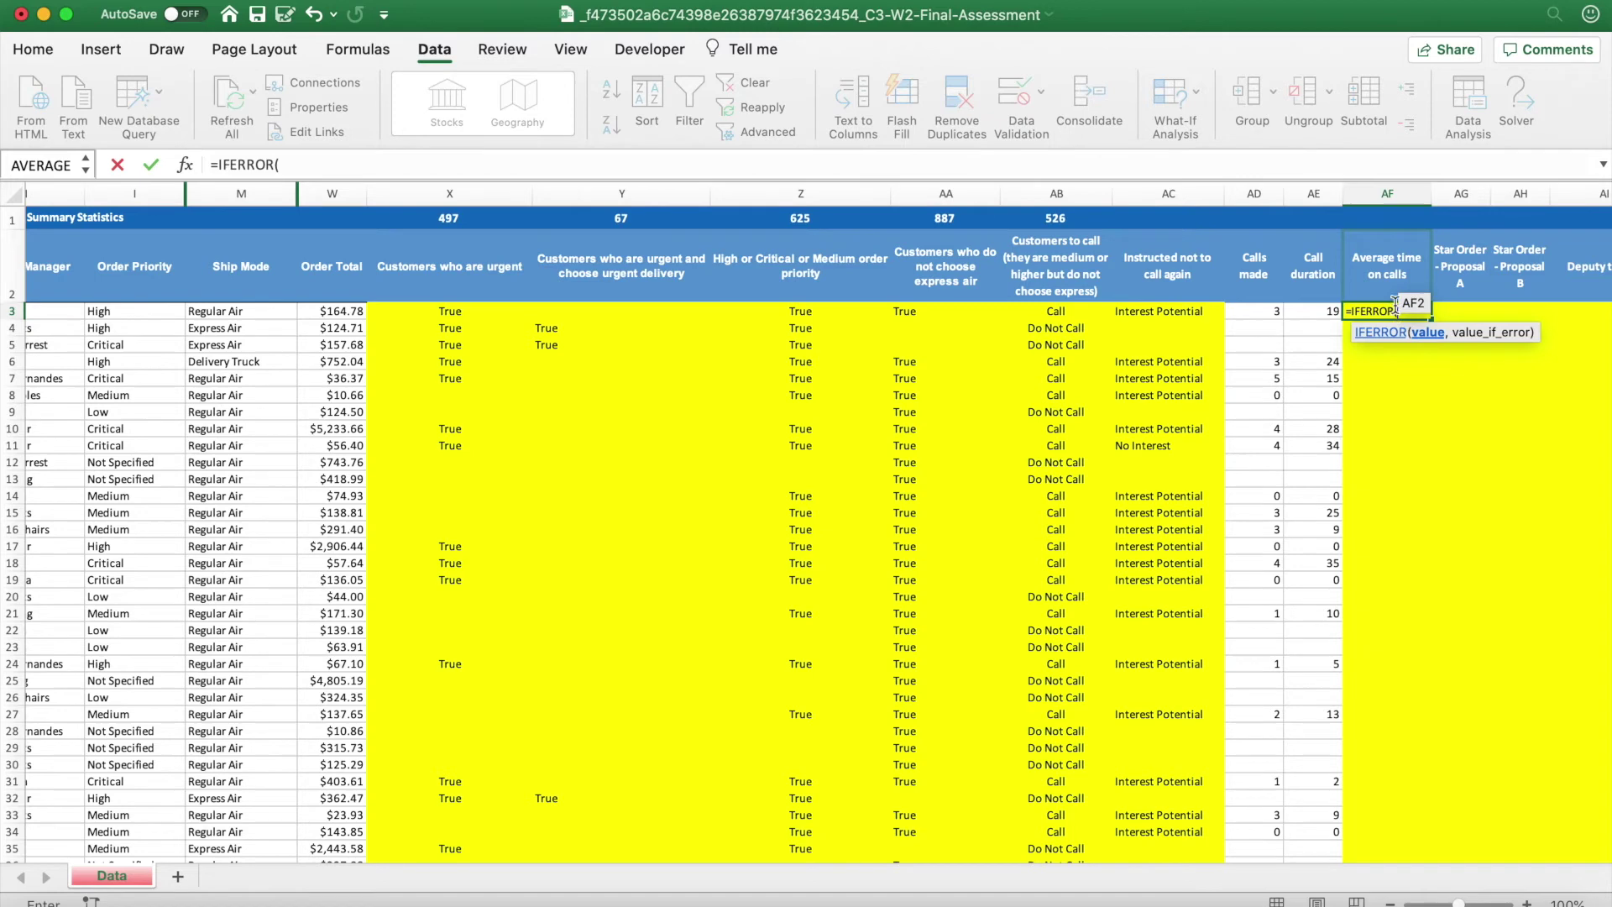
pyautogui.click(1287, 163)
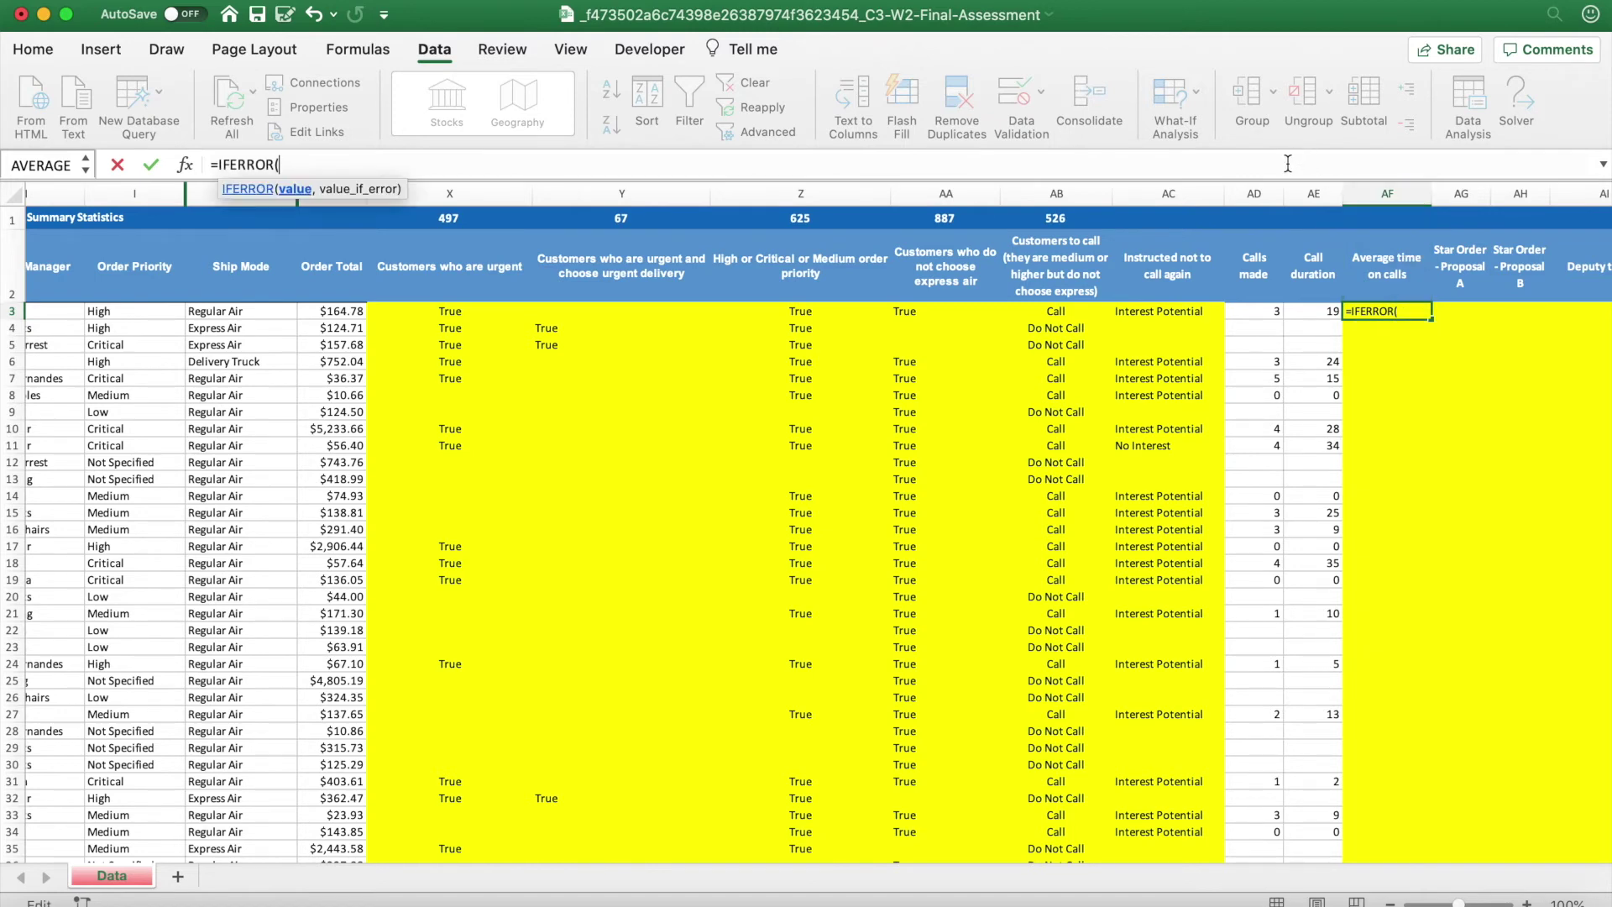
pyautogui.click(1321, 310)
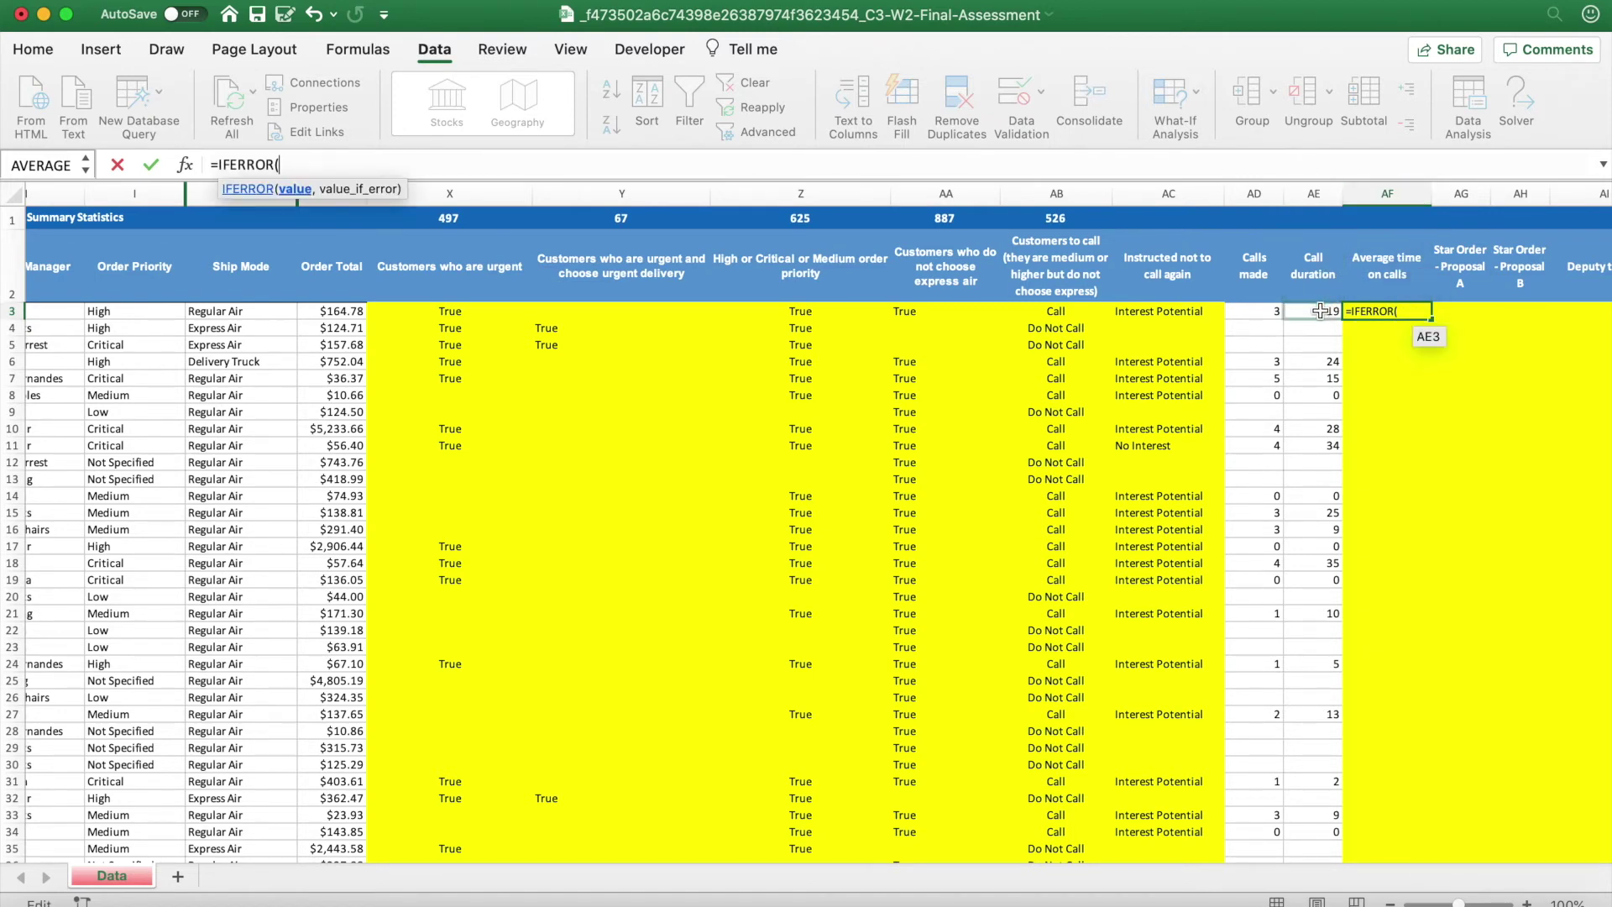
pyautogui.write('/')
pyautogui.click(1260, 309)
pyautogui.write(')')
pyautogui.press('BackSpace')
pyautogui.write(',"")')
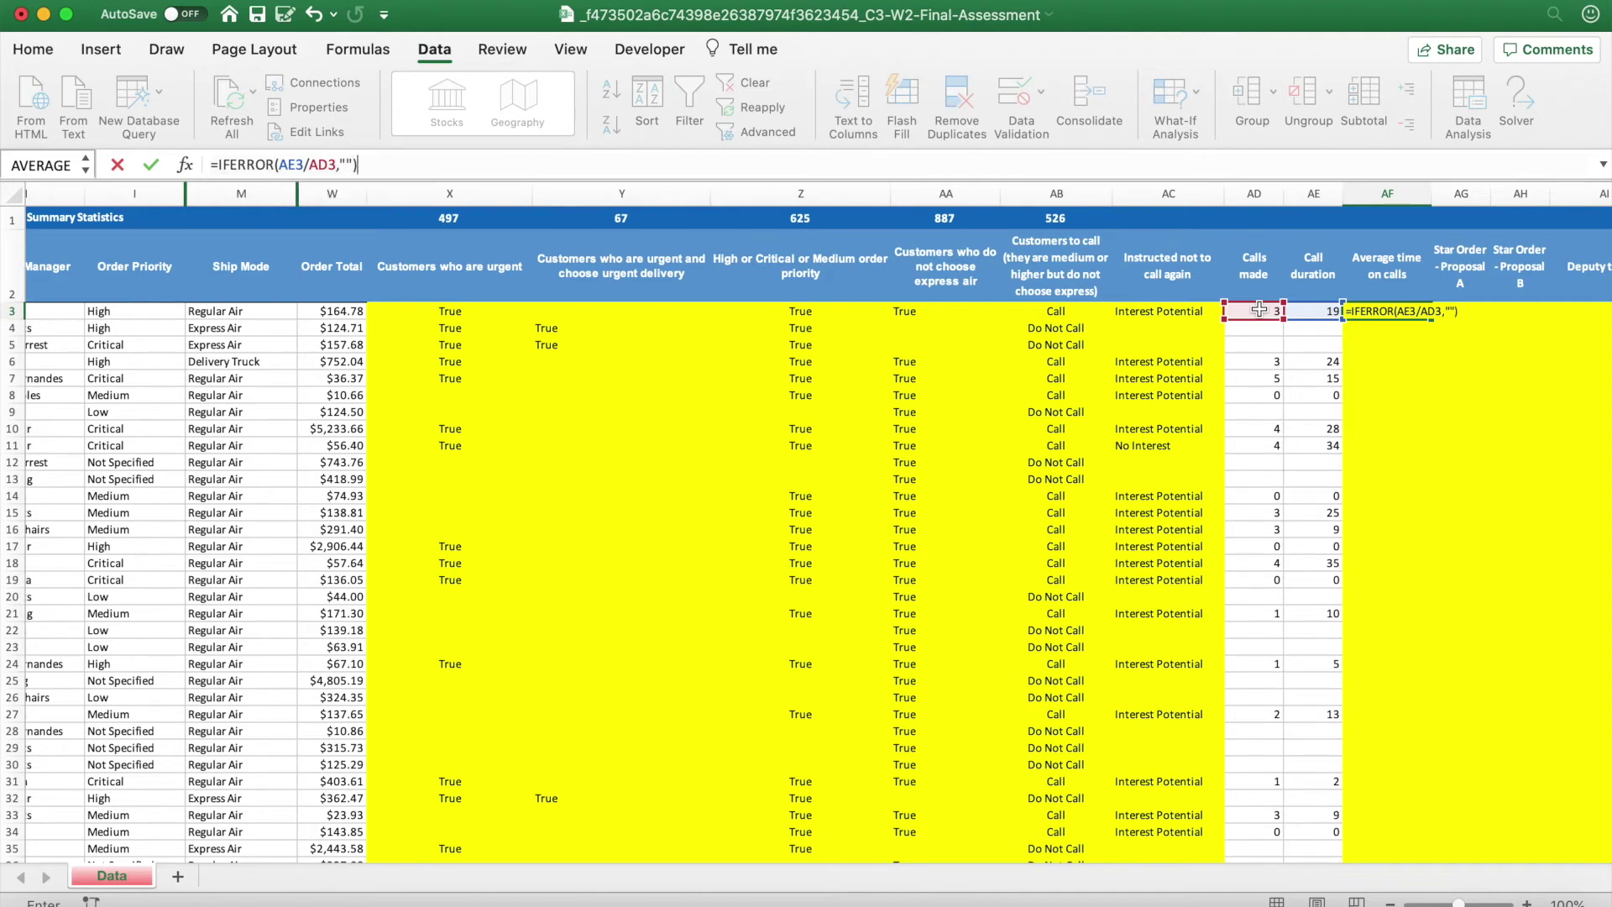
pyautogui.press('Return')
pyautogui.press('Up')
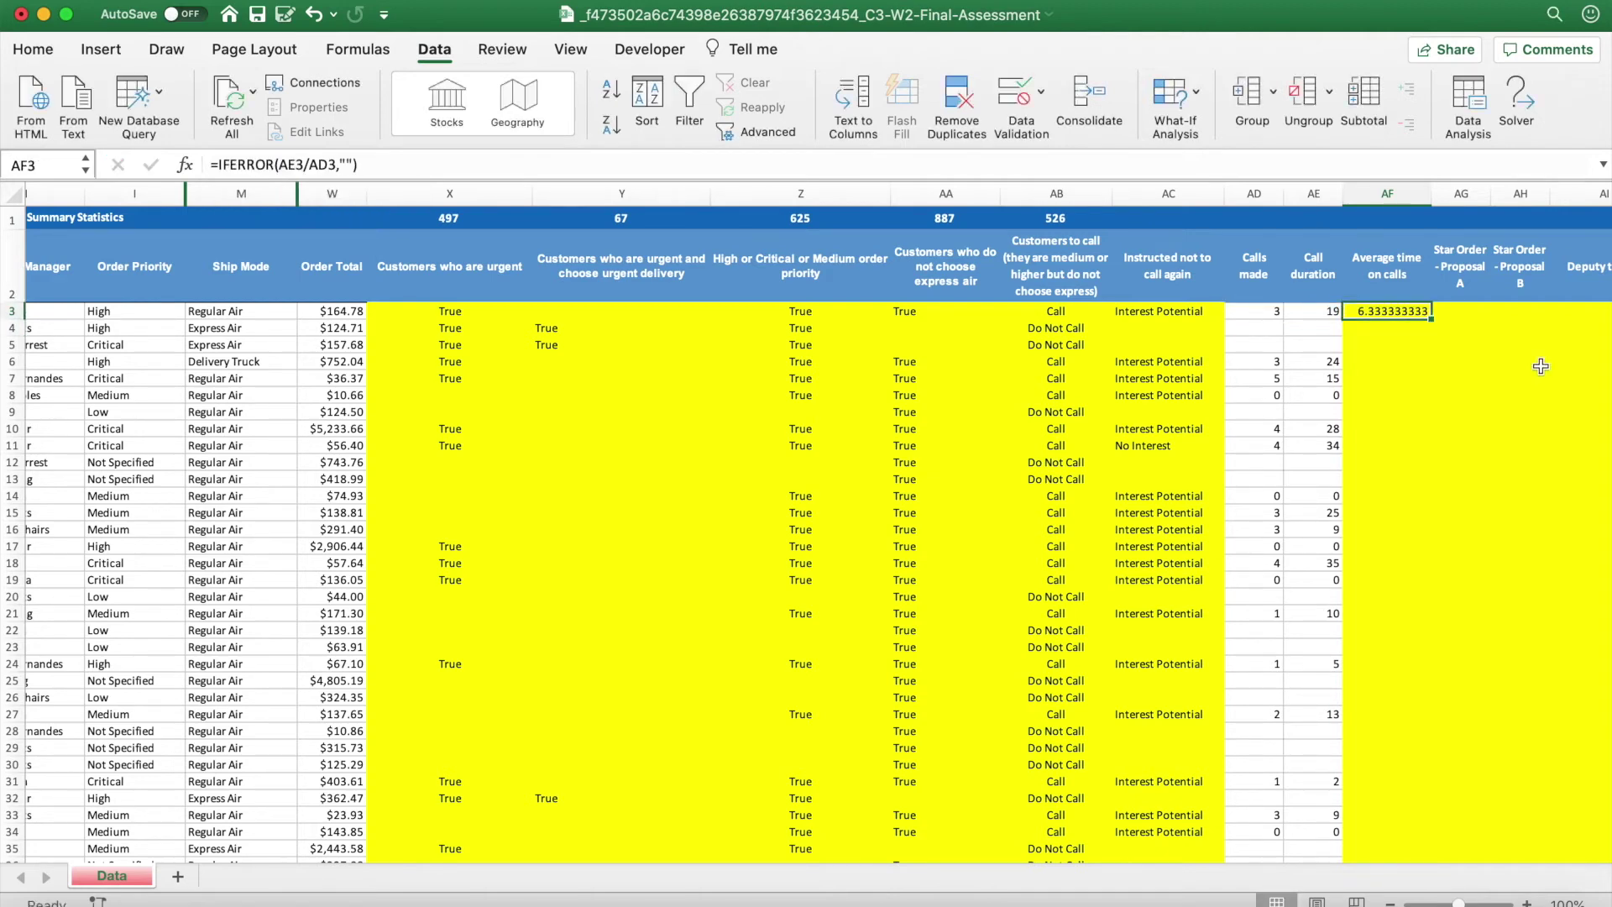
pyautogui.doubleClick(1433, 322)
pyautogui.click(1392, 362)
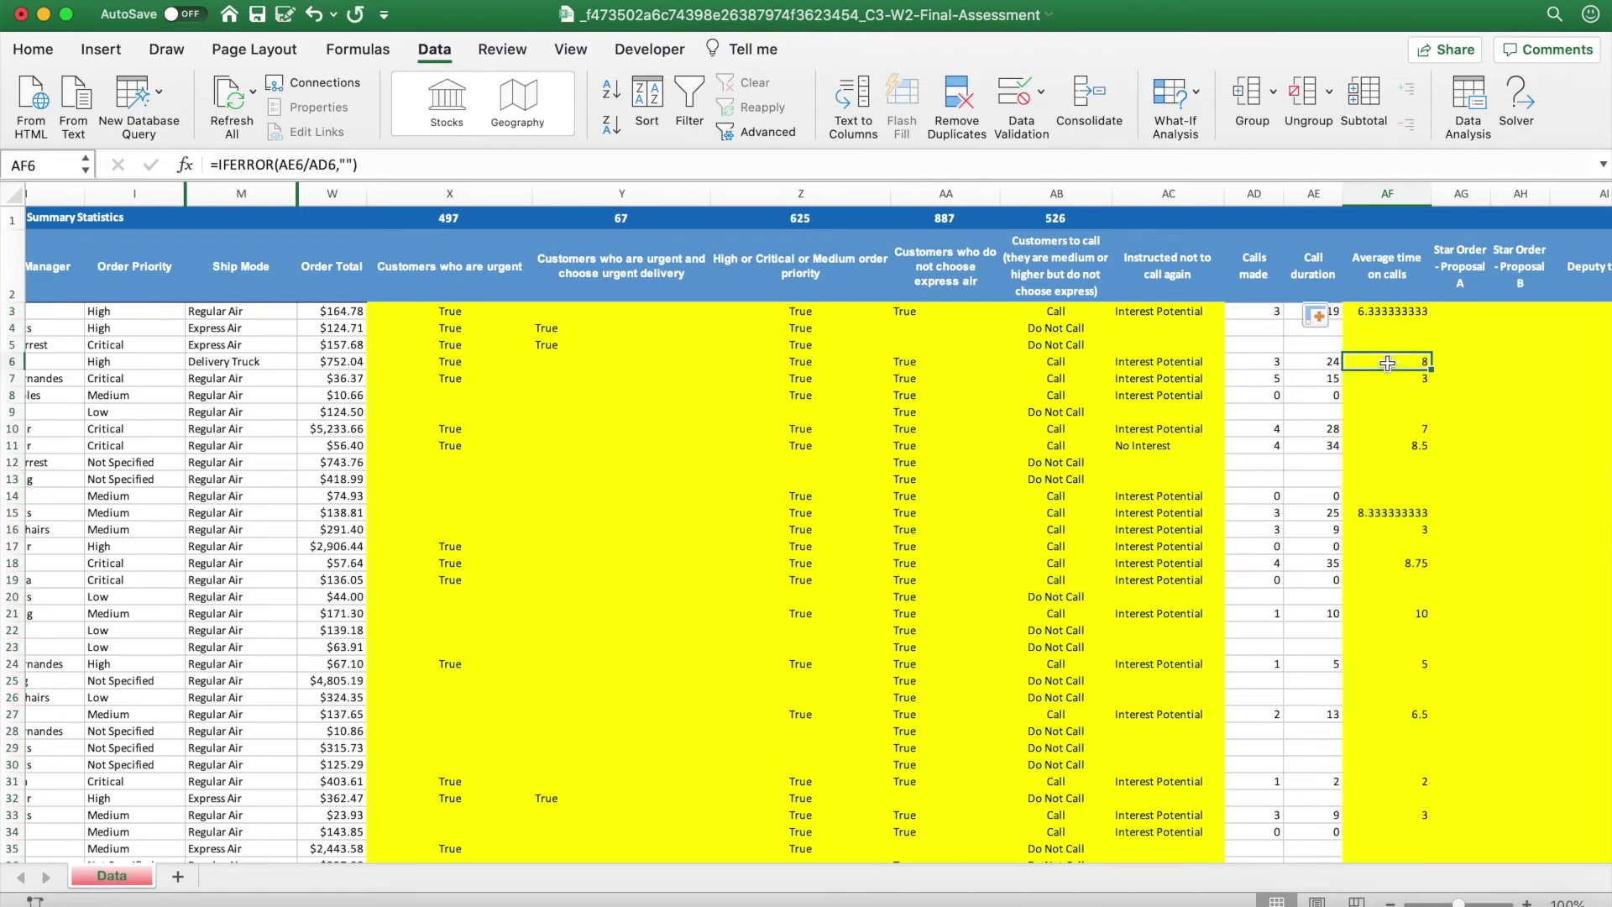
# Format the average call times in column AF from AF3 downward as numbers with two decimal places.
pyautogui.click(1384, 309)
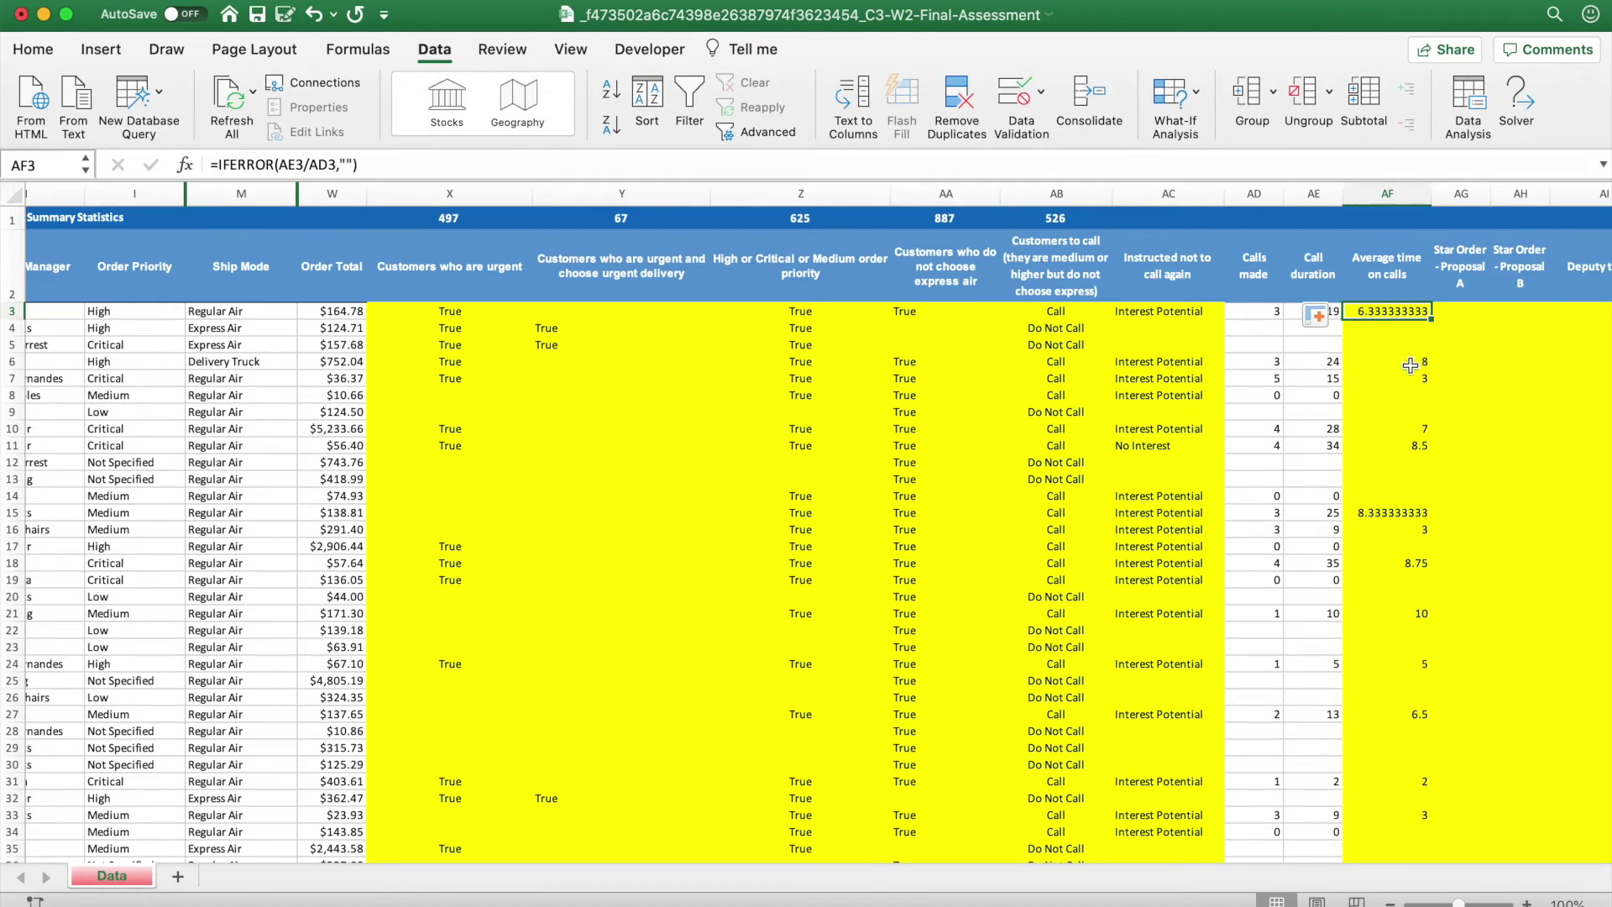
pyautogui.press('super+shift+Down')
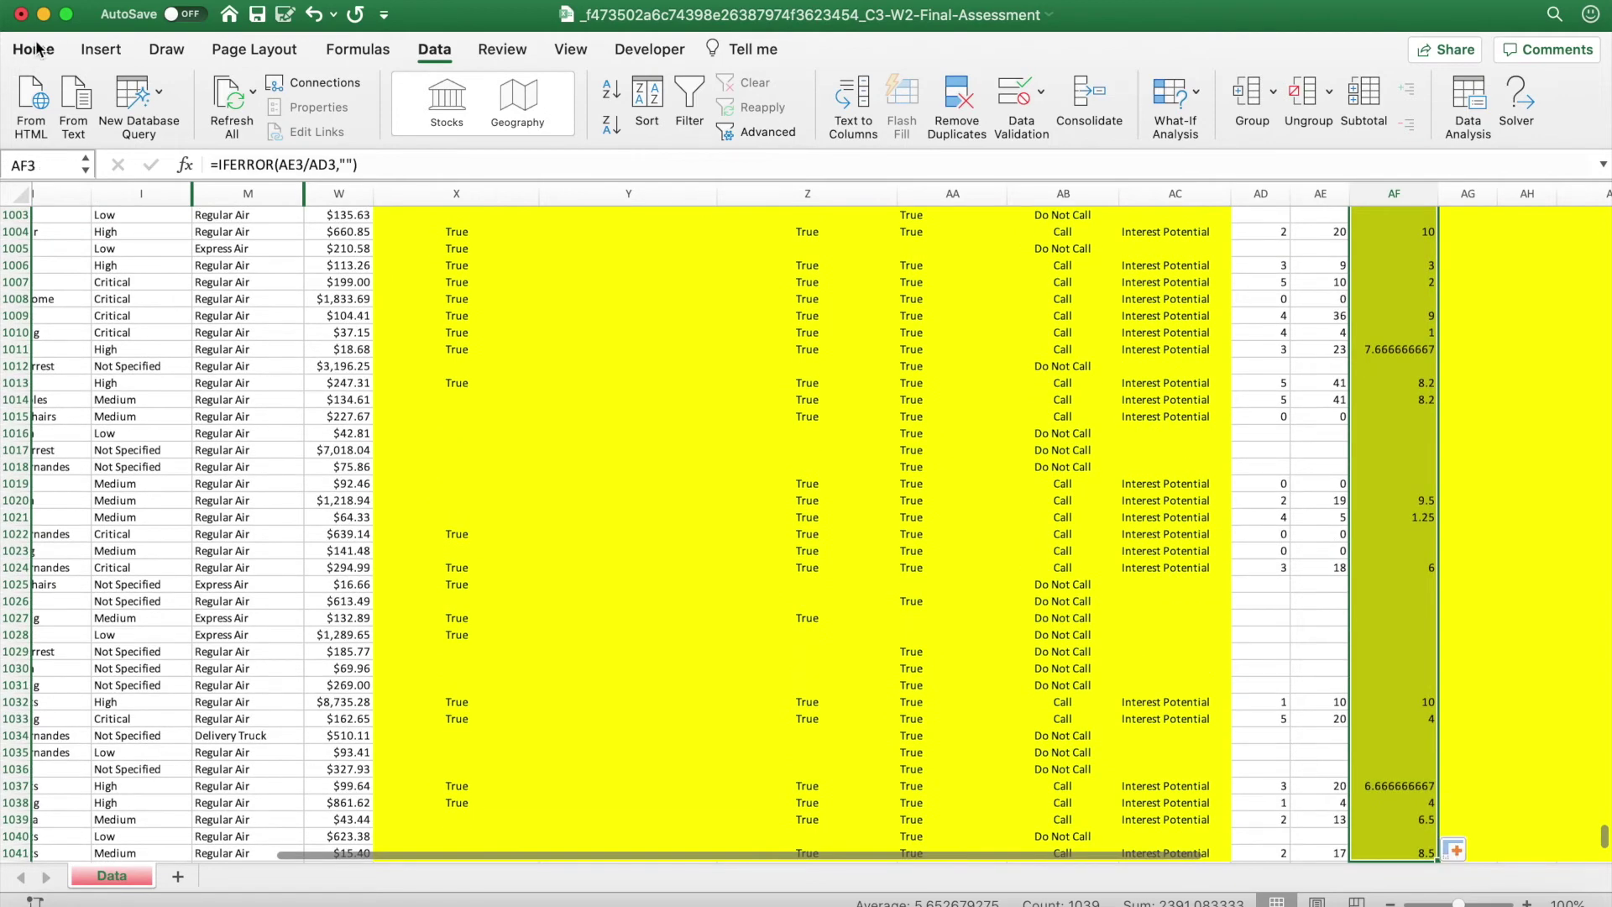
pyautogui.click(37, 48)
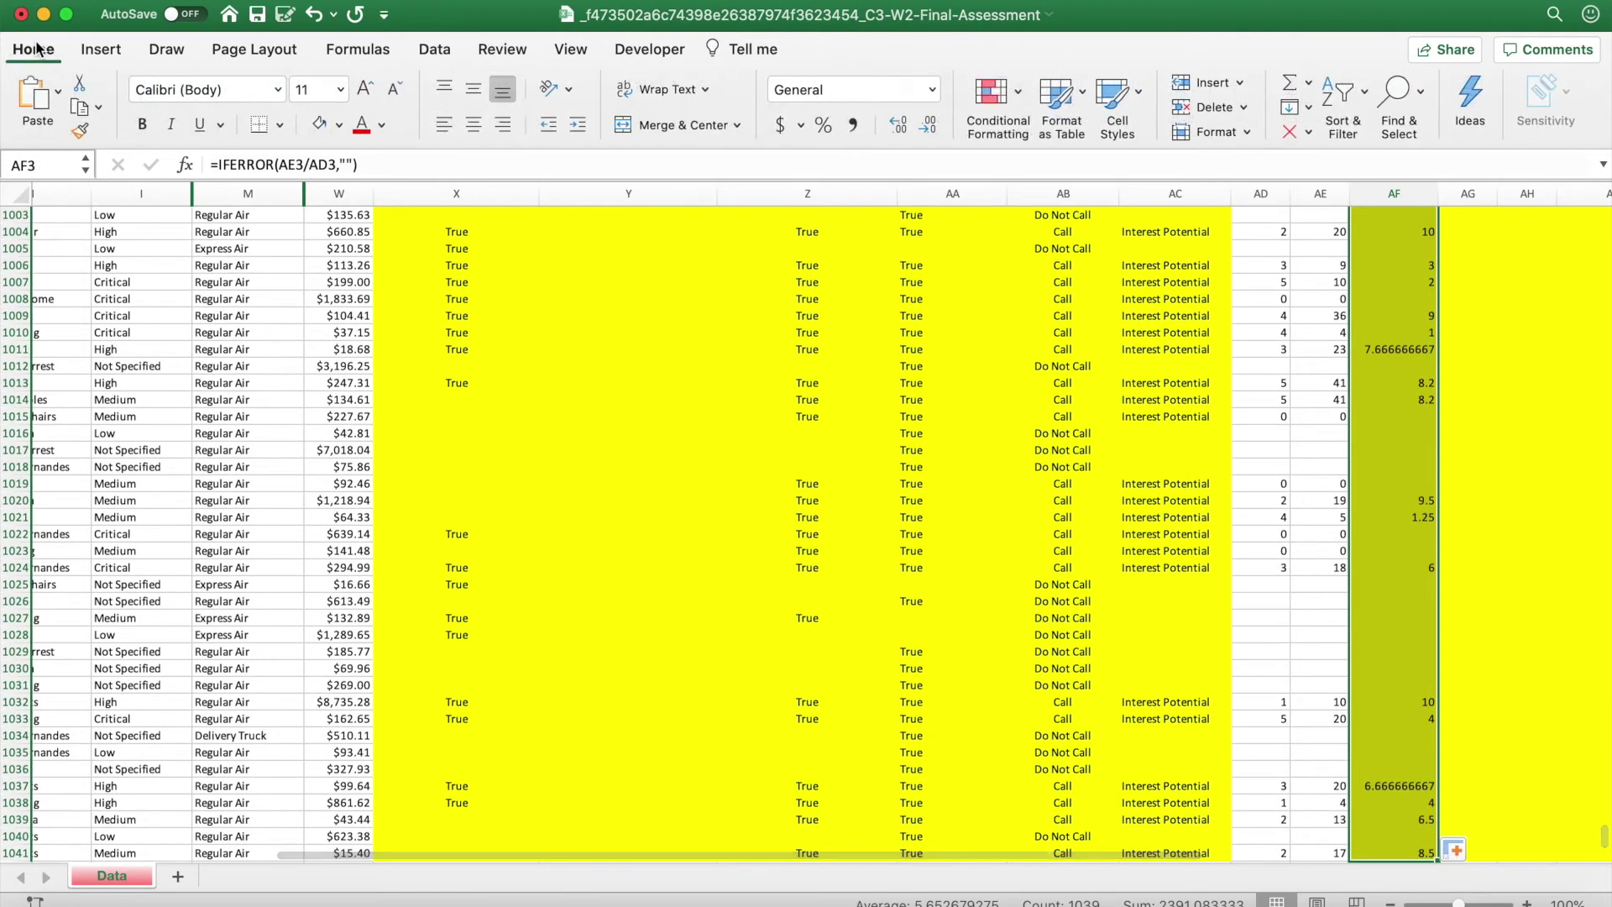
pyautogui.click(893, 131)
pyautogui.click(922, 130)
pyautogui.click(922, 130)
pyautogui.click(922, 130)
pyautogui.click(922, 130)
pyautogui.click(921, 130)
pyautogui.click(921, 130)
pyautogui.click(922, 130)
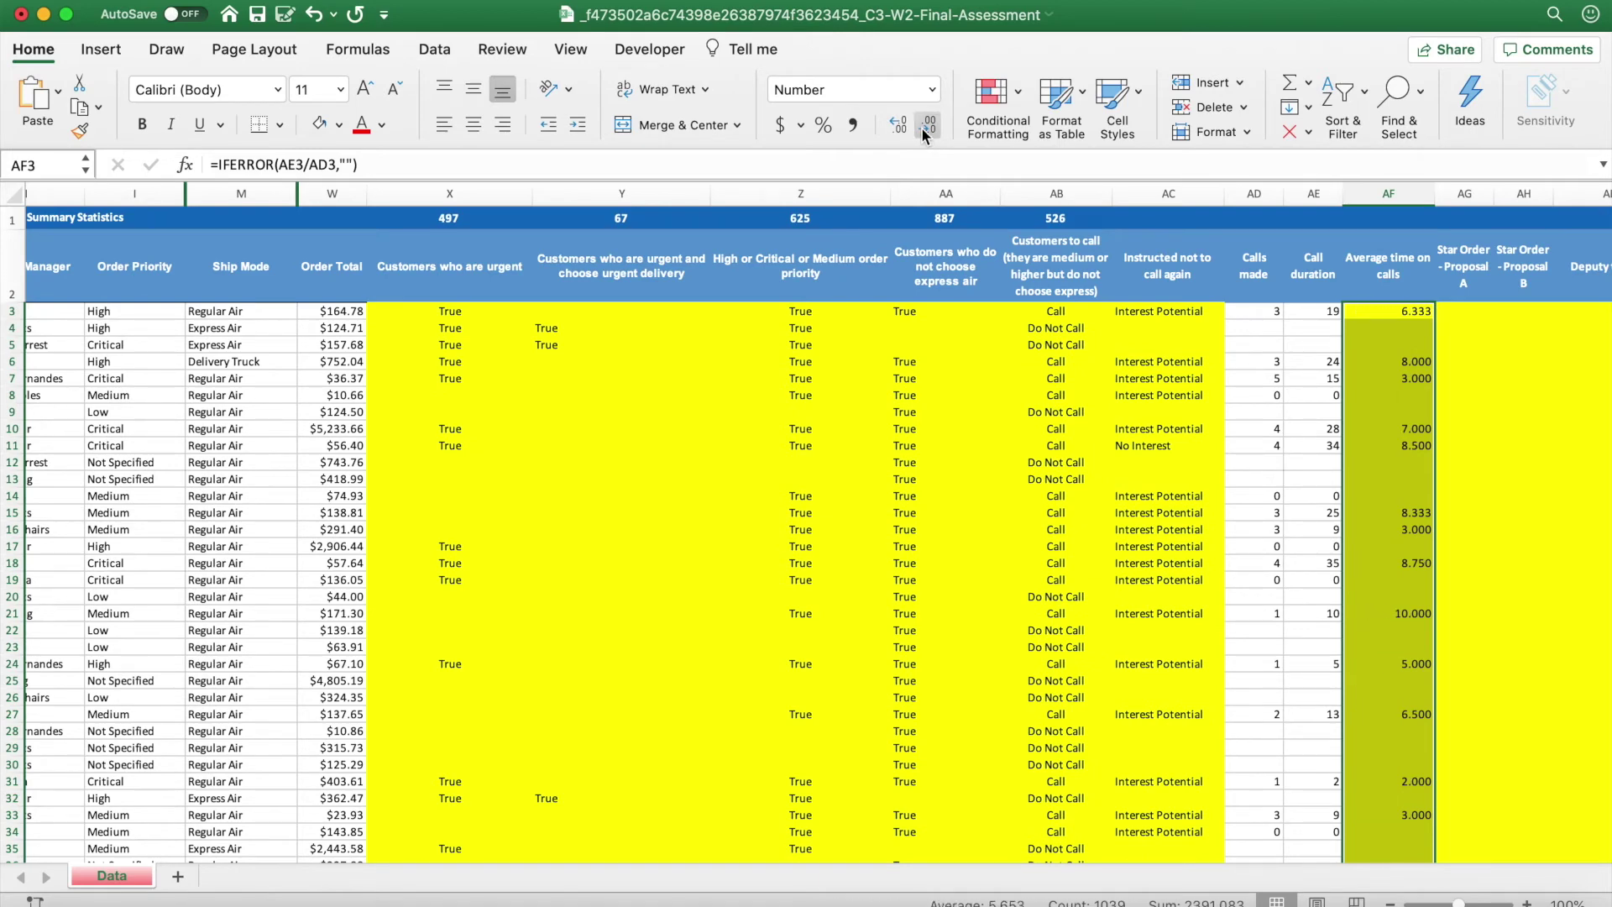
pyautogui.click(921, 127)
pyautogui.moveTo(1434, 363); pyautogui.dragTo(1447, 363)
pyautogui.press('super+z')
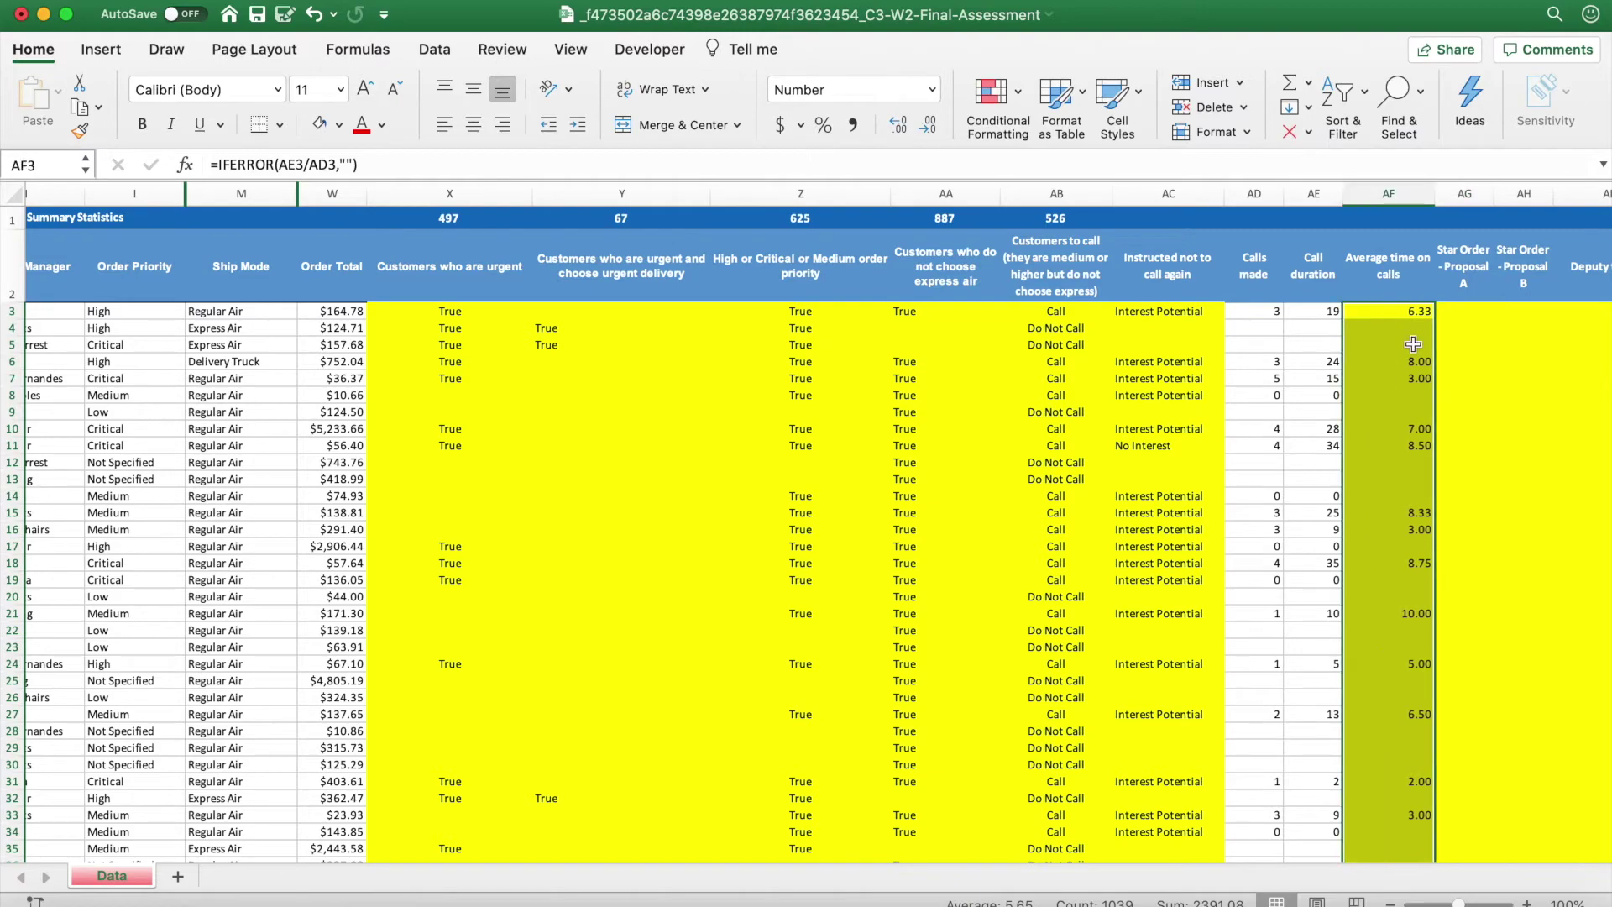
# Save the workbook and switch to the Coursera quiz.
pyautogui.click(1459, 348)
pyautogui.press('super+s')
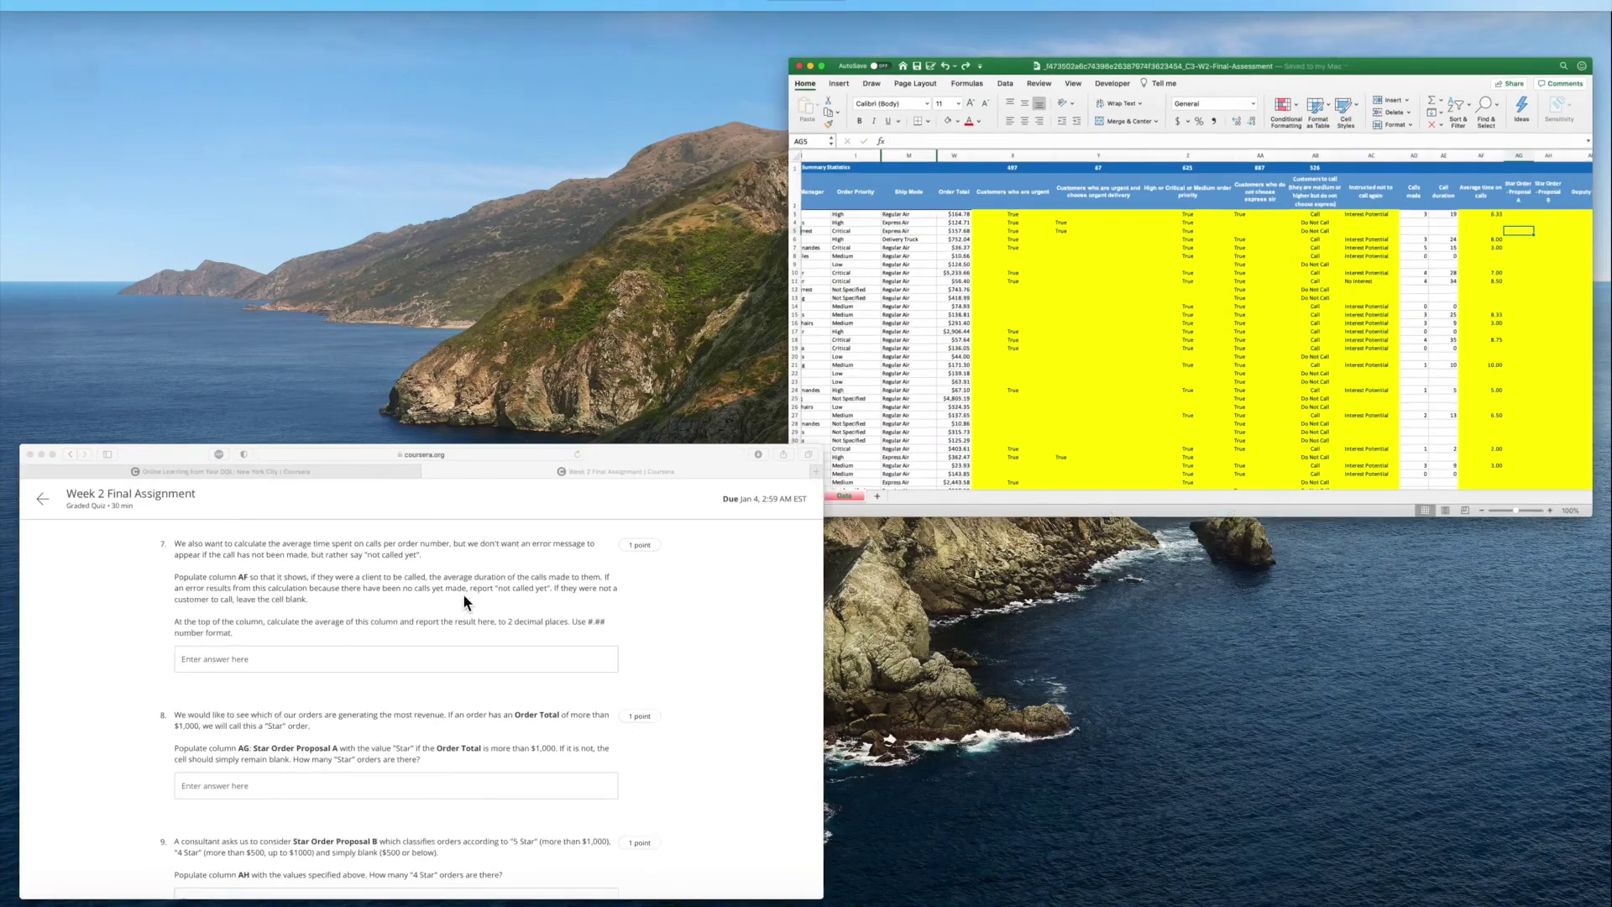
pyautogui.click(463, 593)
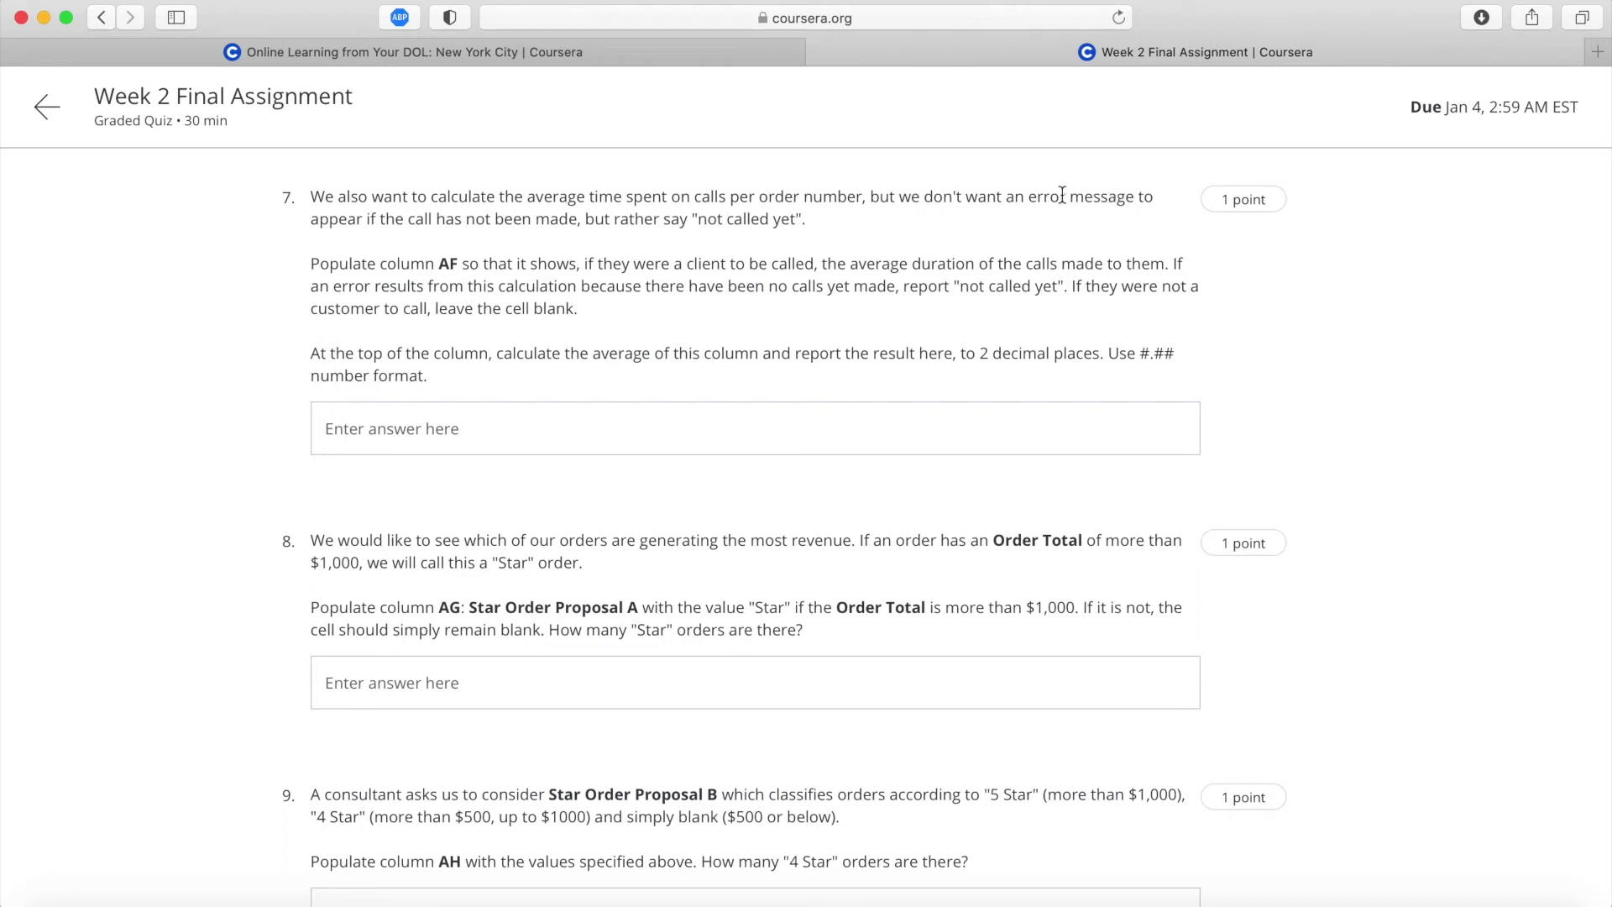
# Read question 7's requirements for column AF and the average at its top, and return to the Excel workbook.
pyautogui.moveTo(1028, 202); pyautogui.dragTo(1127, 204)
pyautogui.click(1127, 204)
pyautogui.scroll(-3, 446, 277)
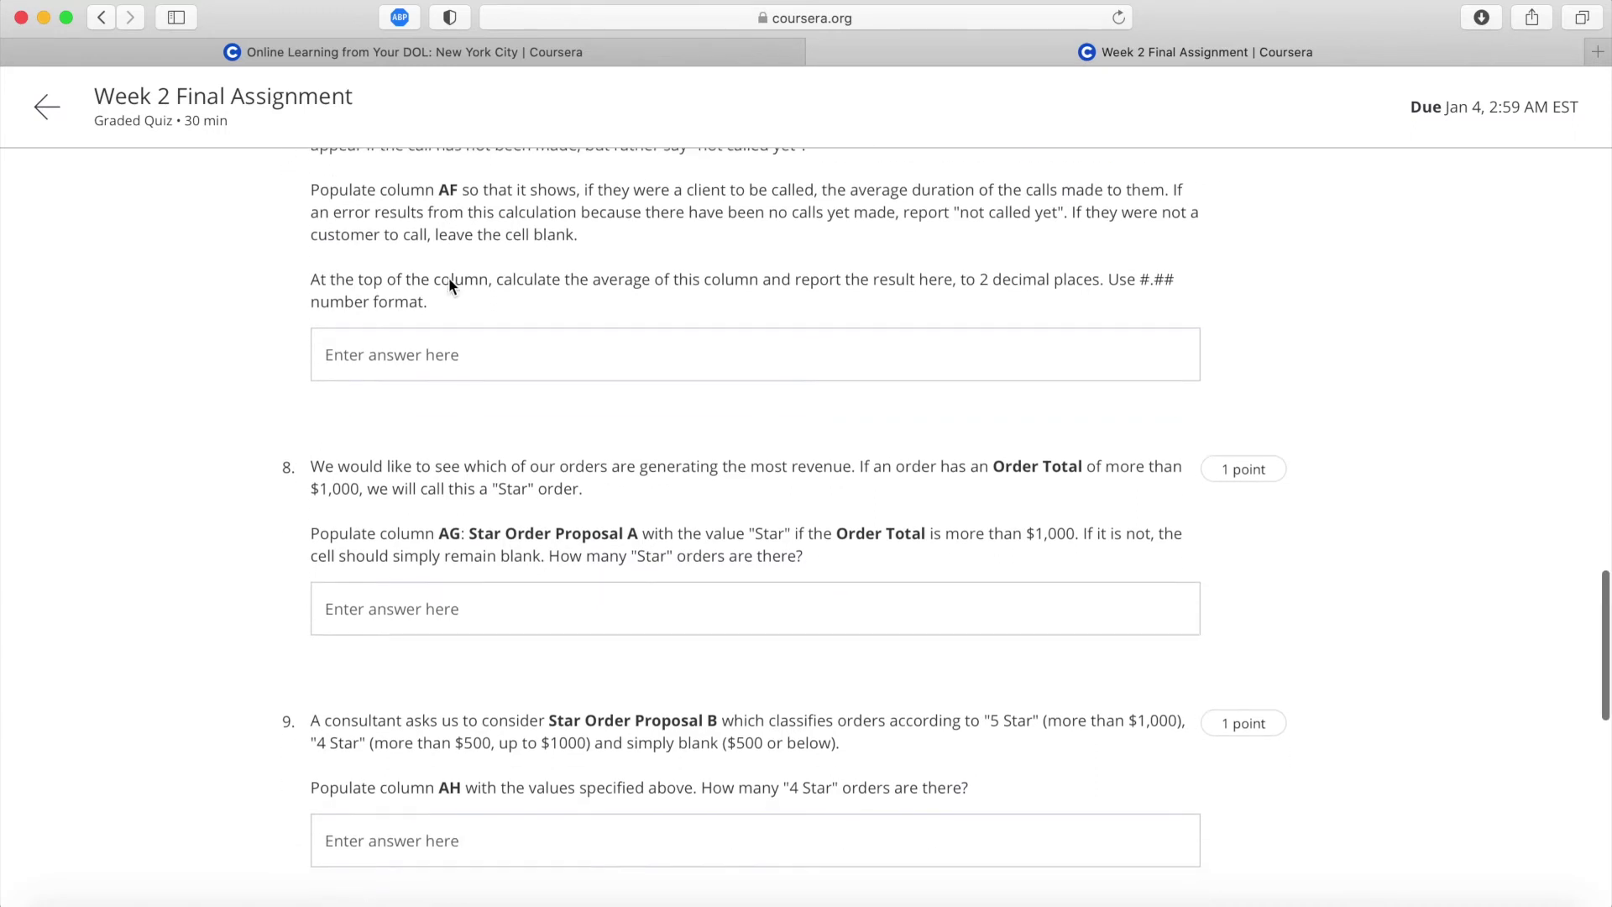
pyautogui.scroll(-1, 341, 198)
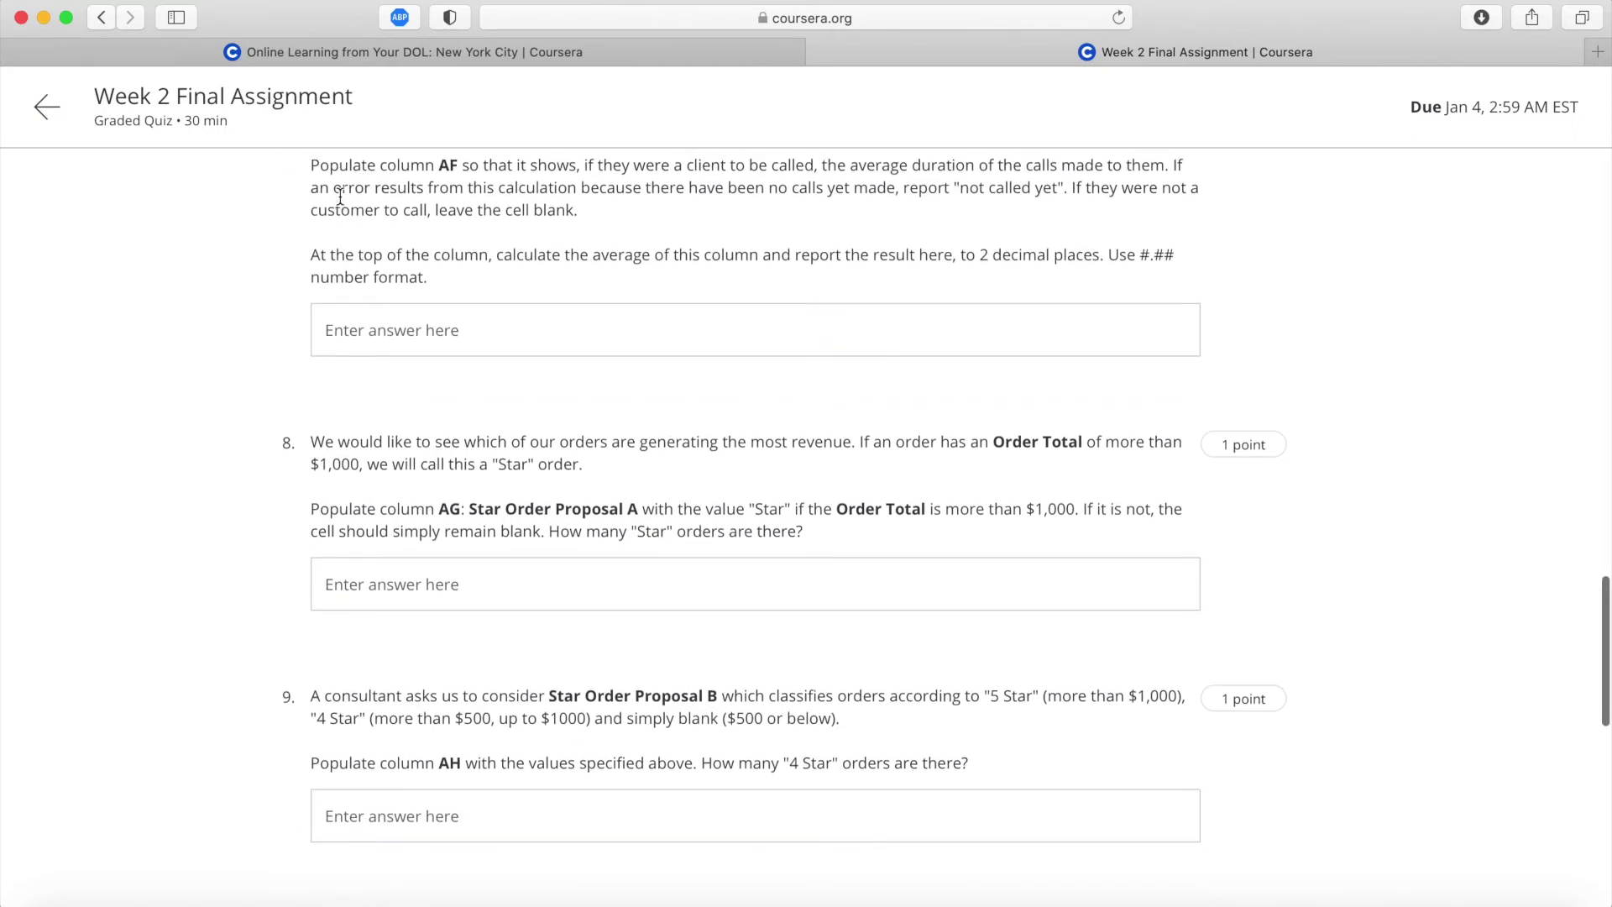
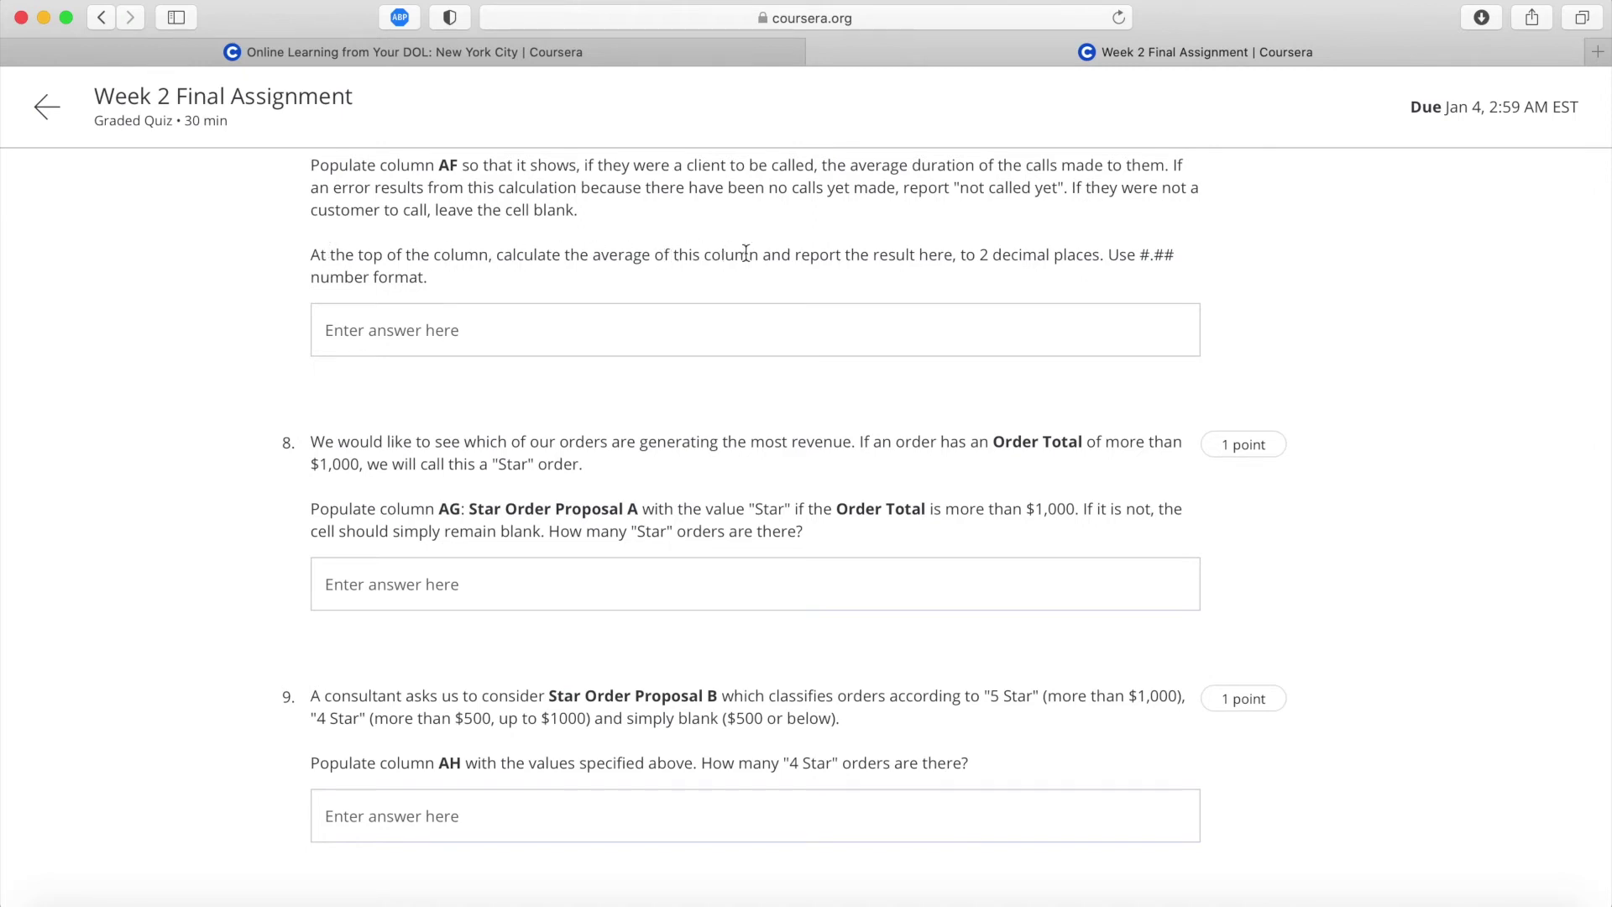
pyautogui.scroll(2, 871, 262)
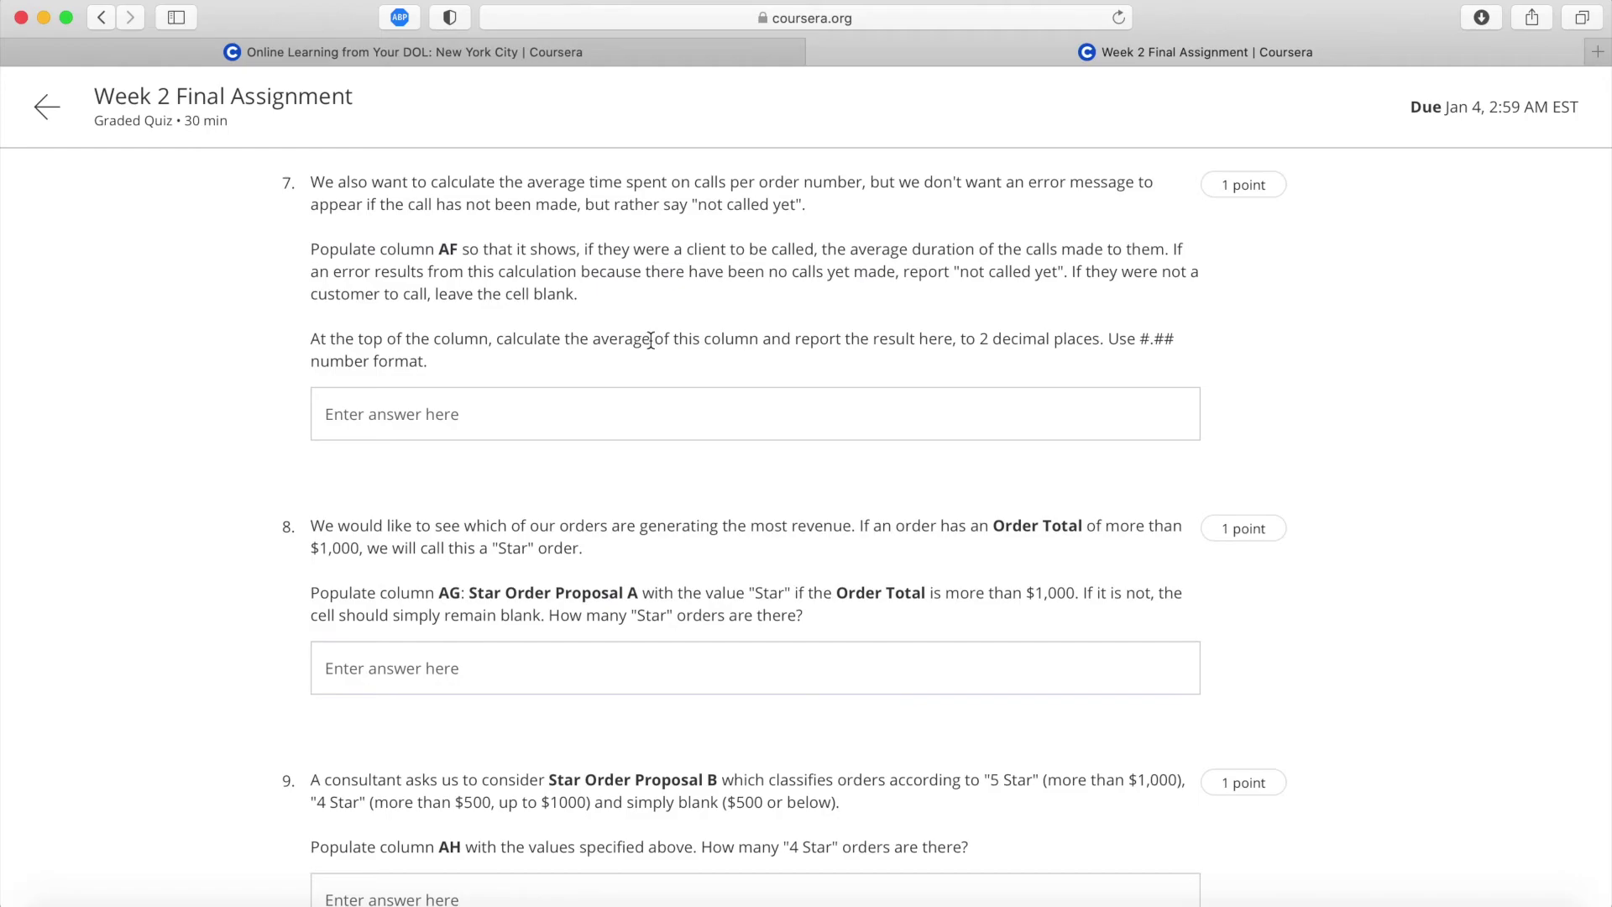
pyautogui.hotkey('ctrl', 'Up')
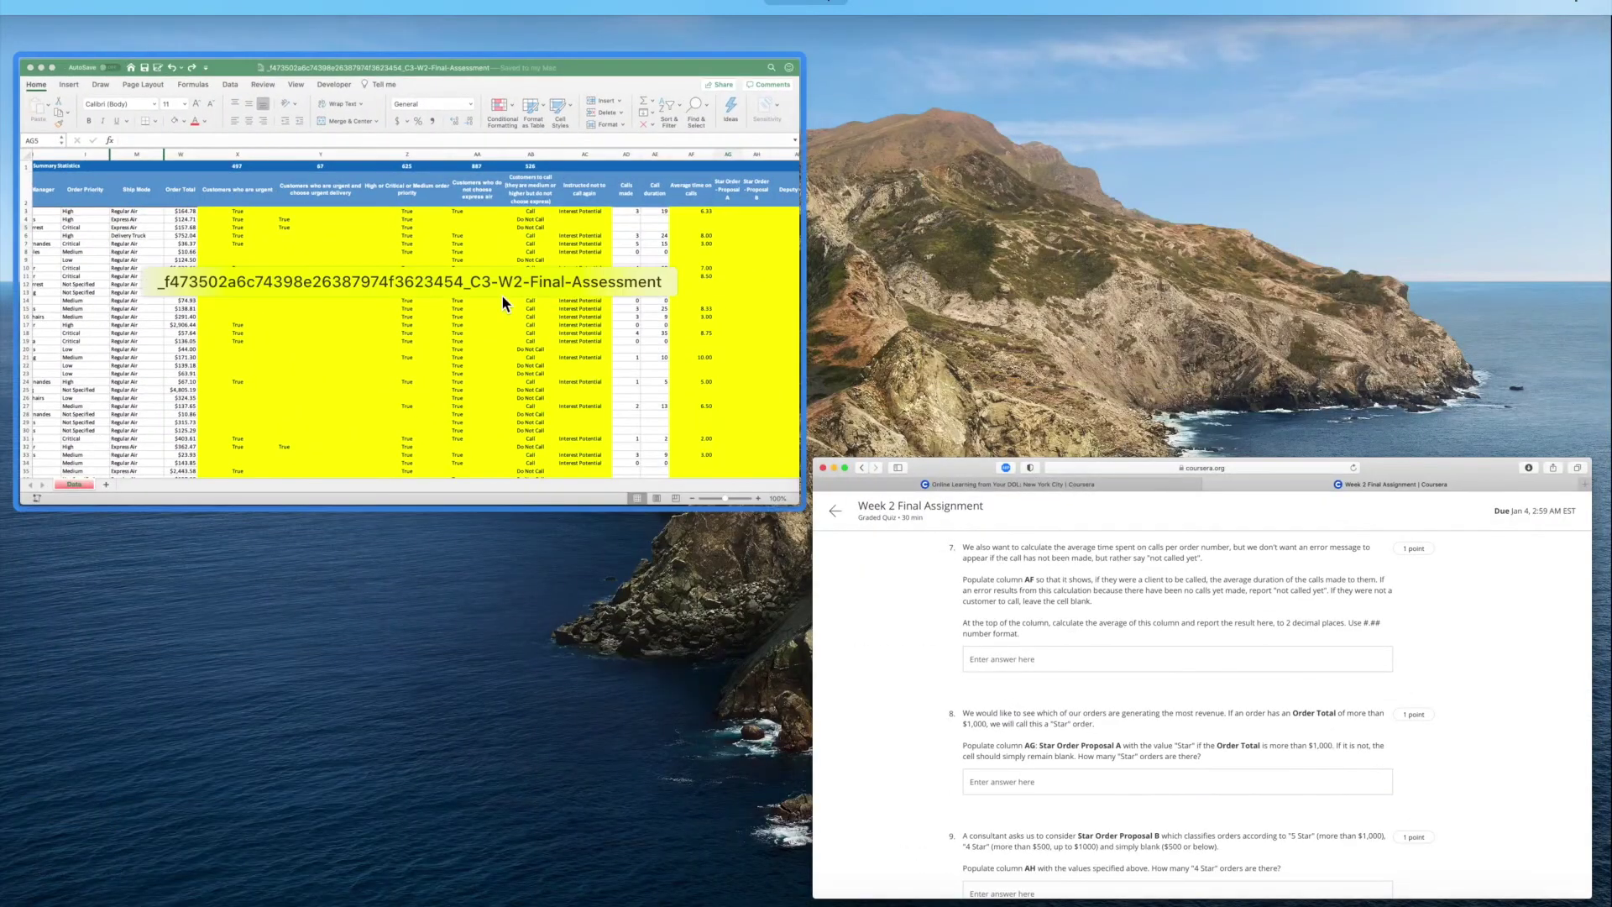
pyautogui.click(506, 304)
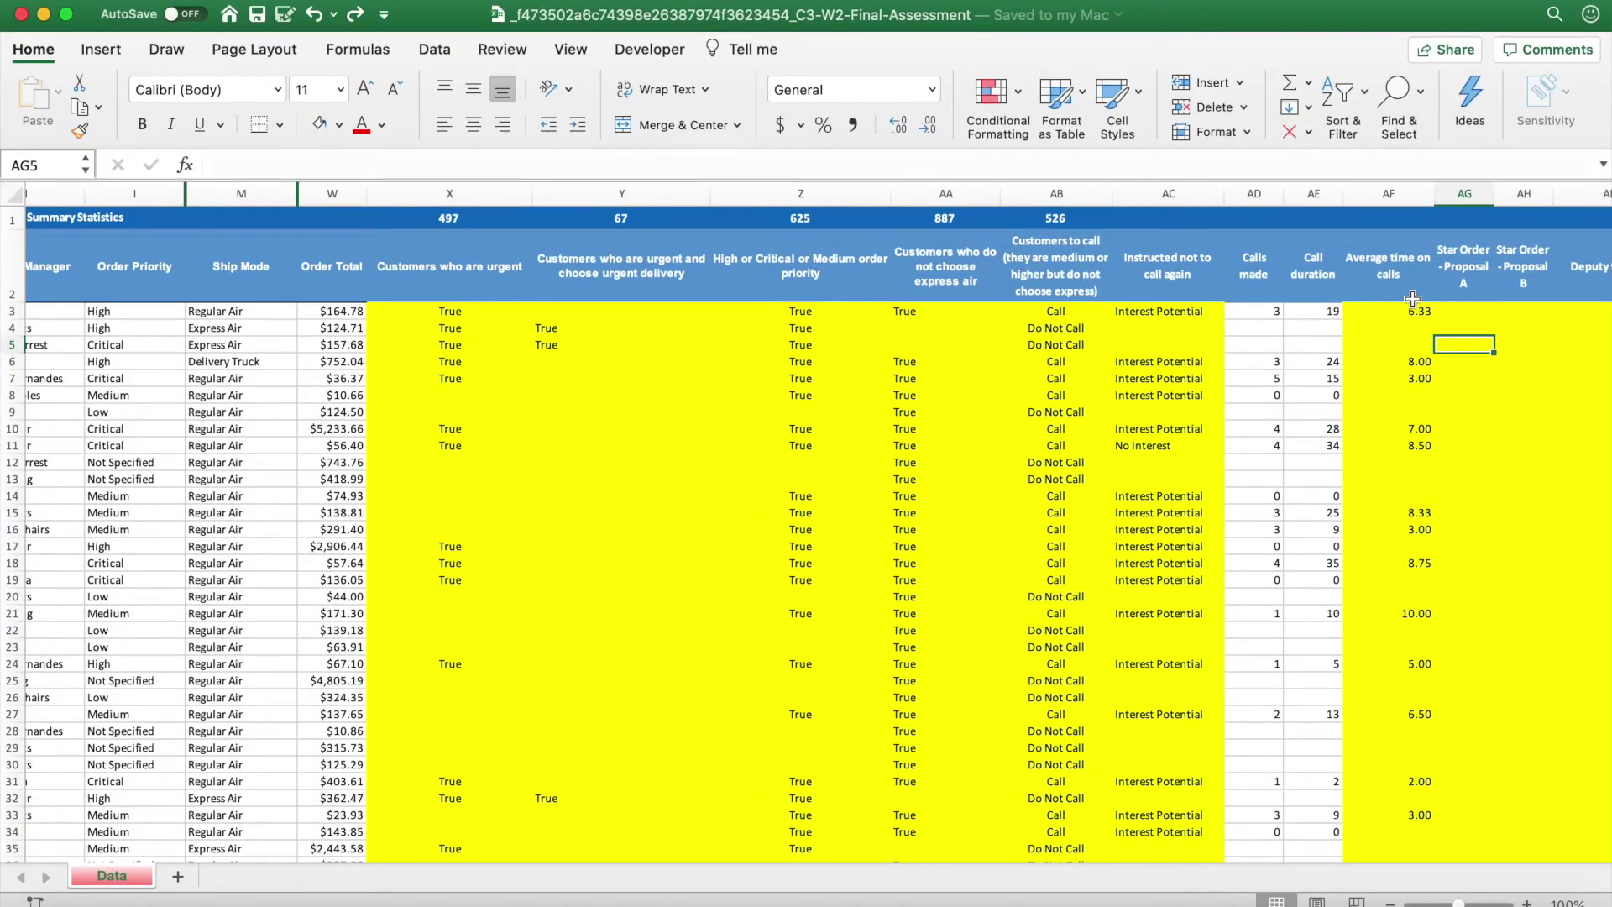
# Enter =AVERAGE(AF3:AF1041) in AF1 to average the call times in column AF.
pyautogui.click(1390, 311)
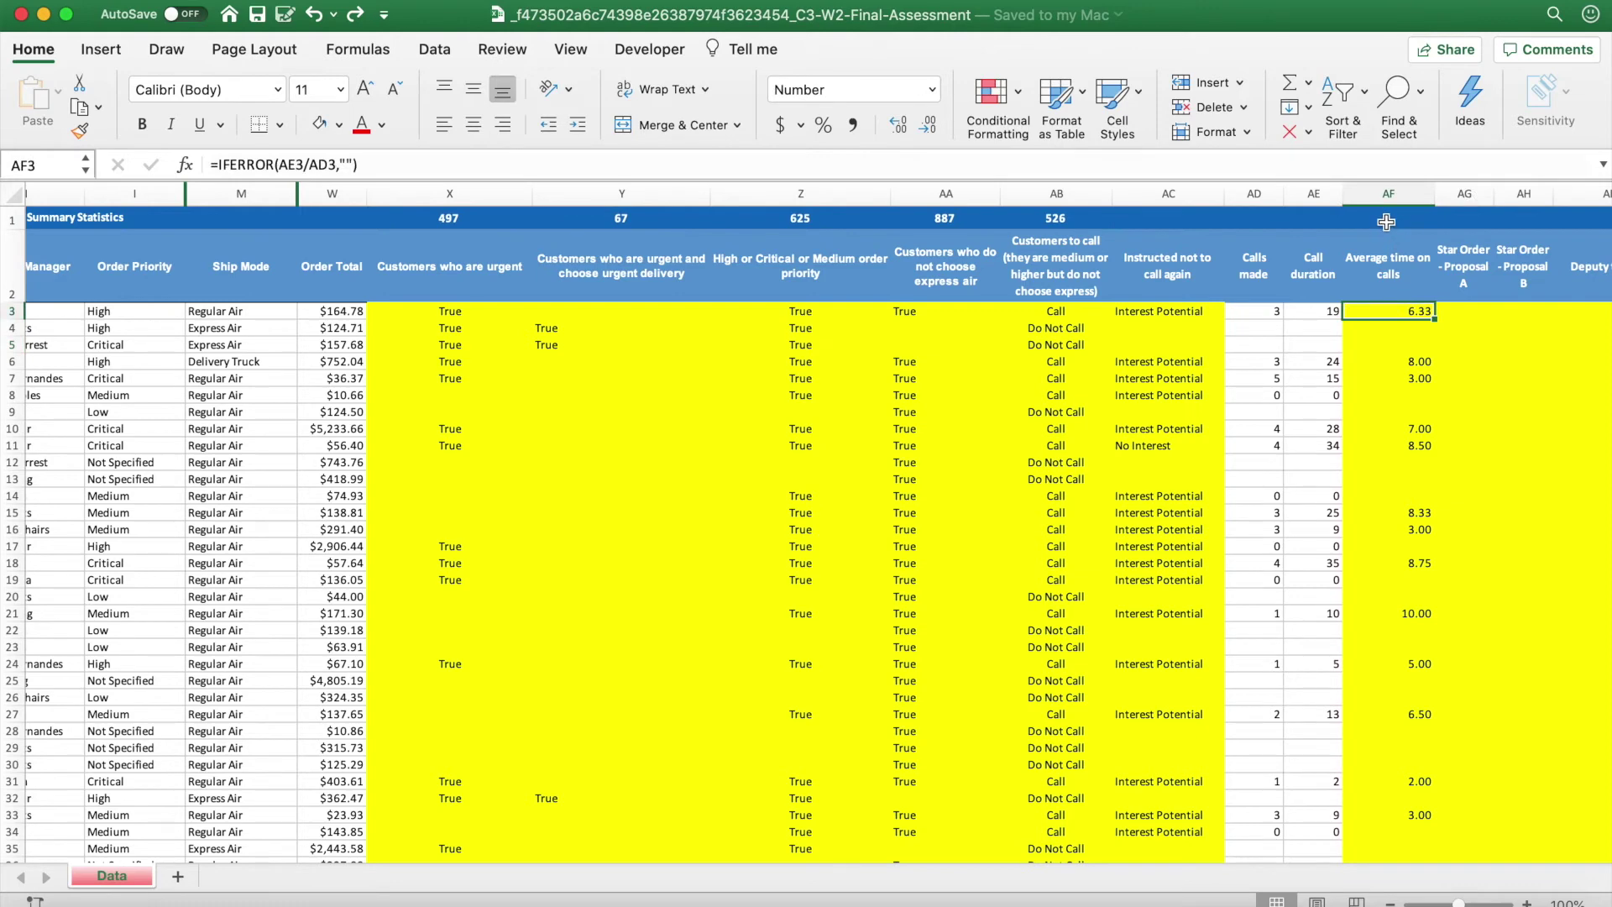
pyautogui.click(1385, 214)
pyautogui.write('=Aver')
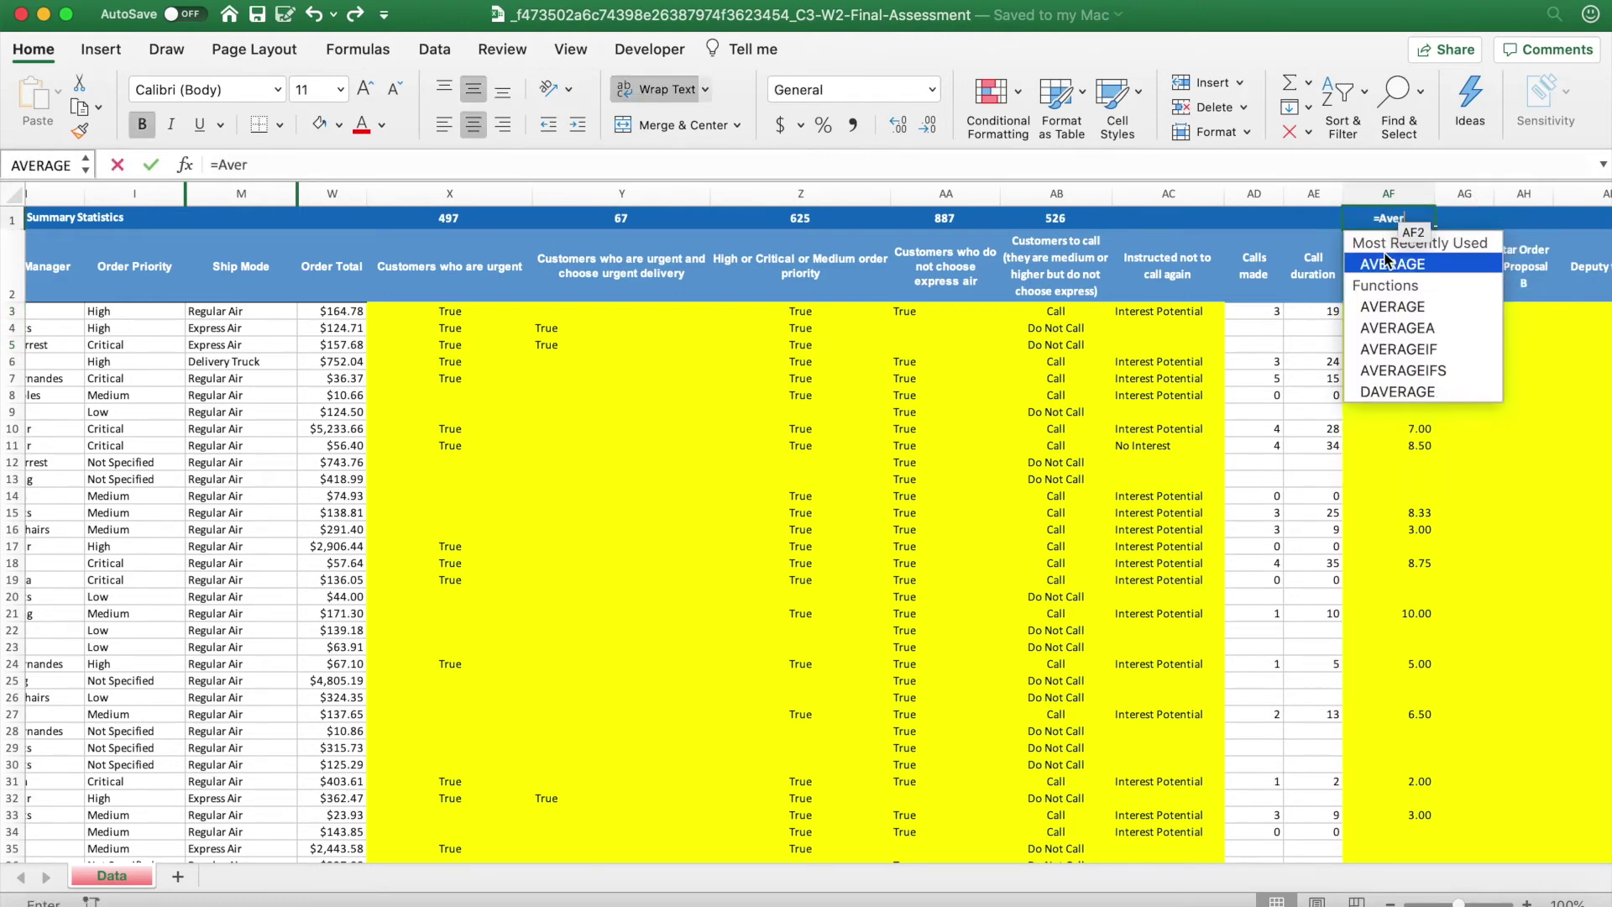
pyautogui.doubleClick(1386, 262)
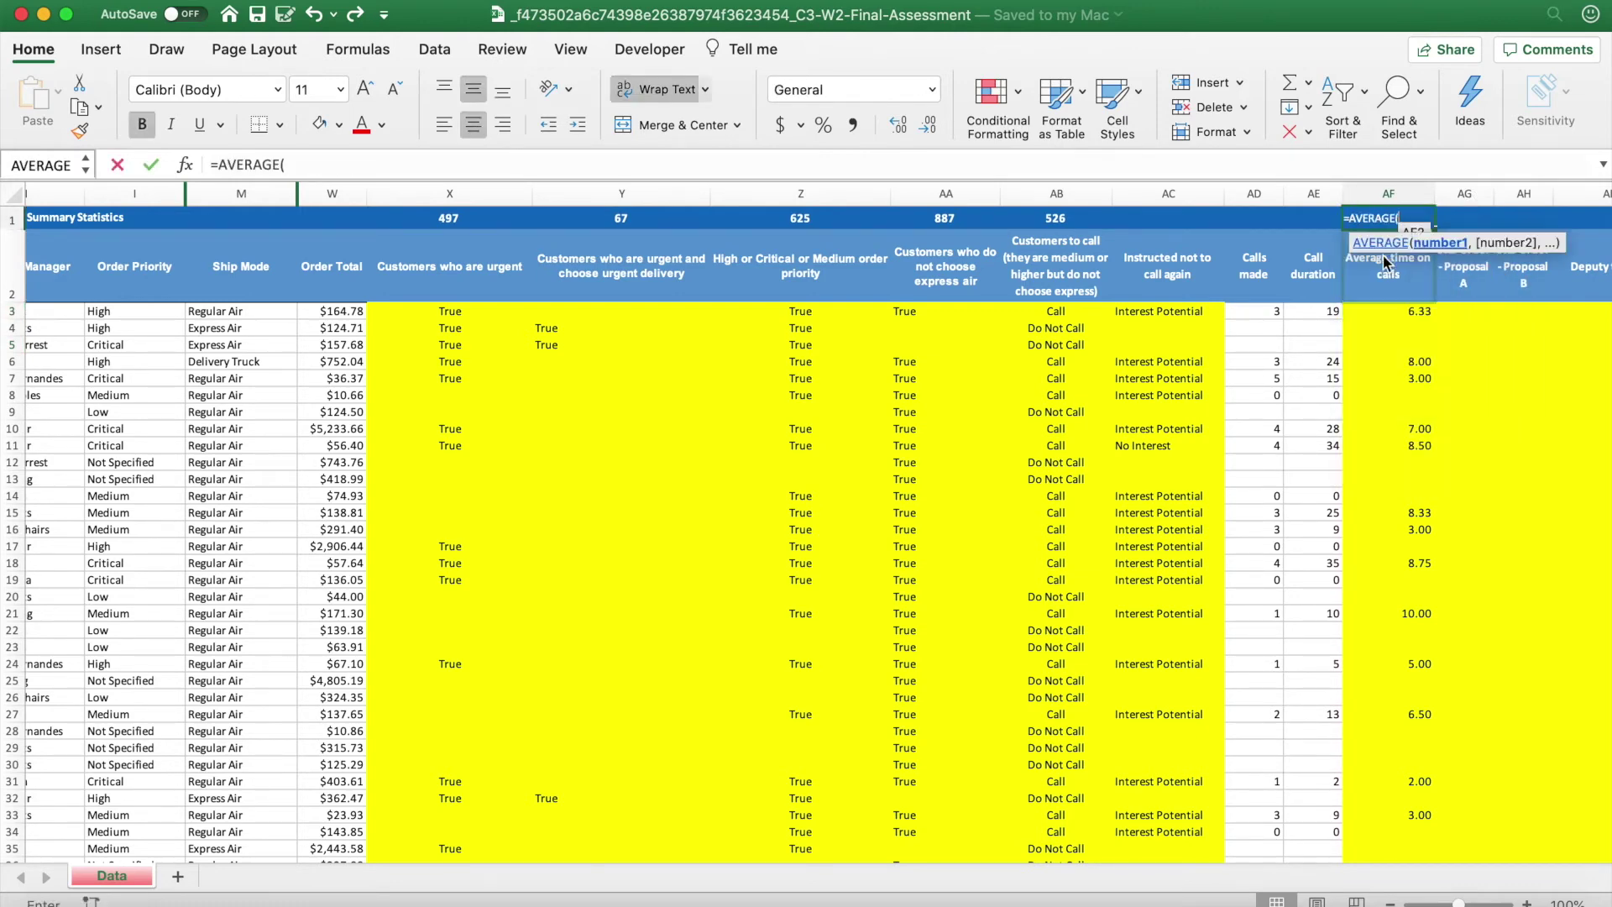
pyautogui.click(1394, 311)
pyautogui.hotkey('ctrl', 'shift', 'Down')
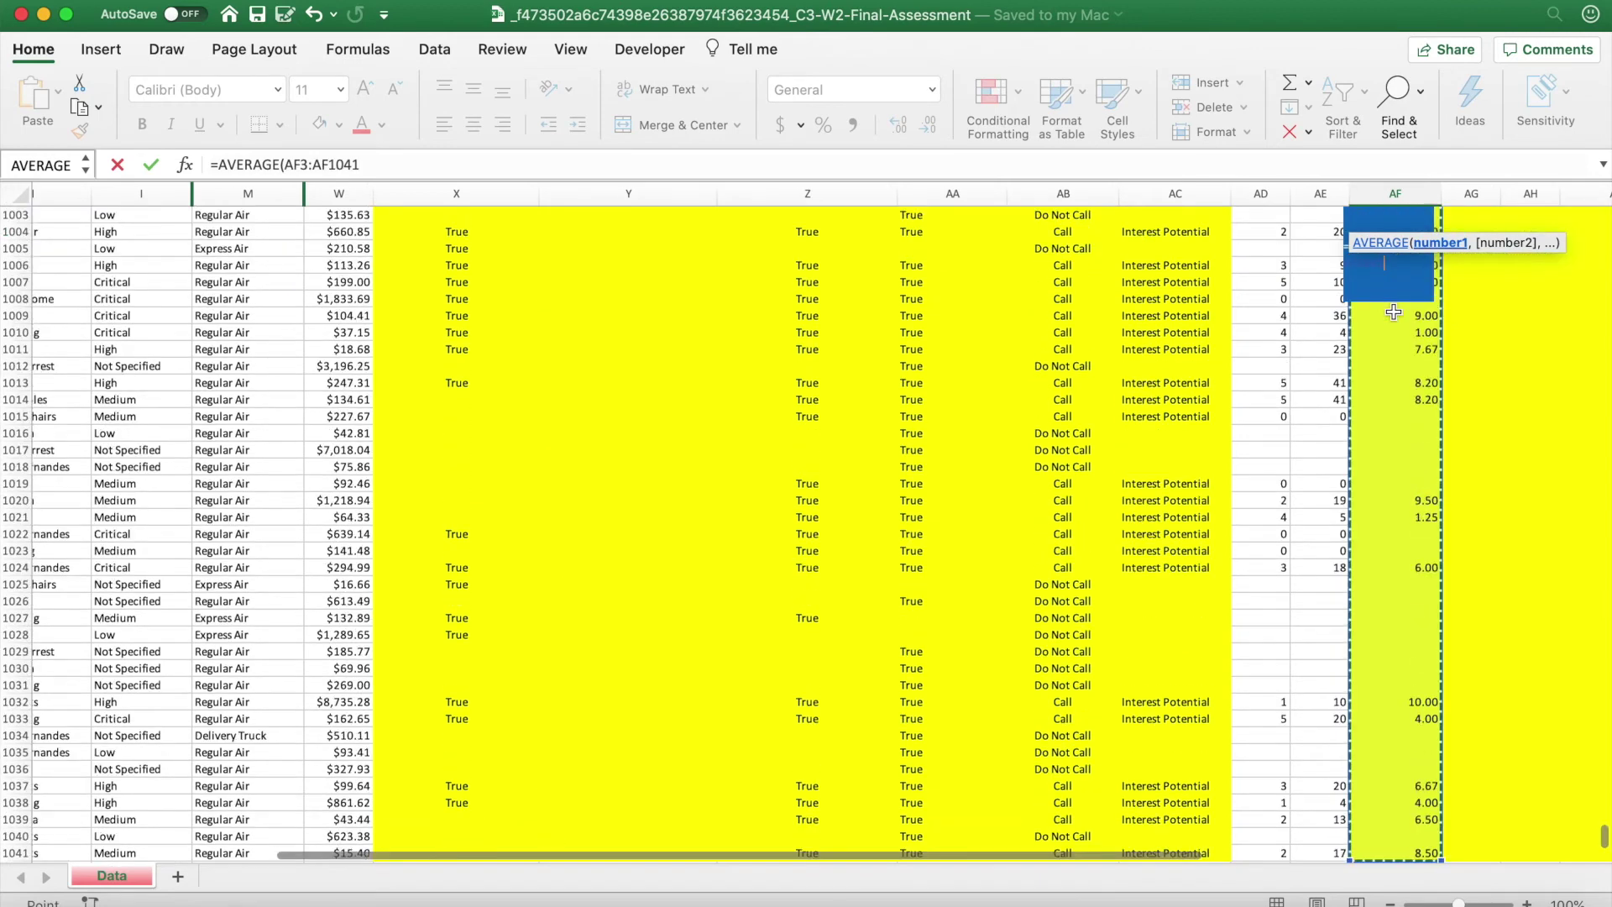
pyautogui.write(')')
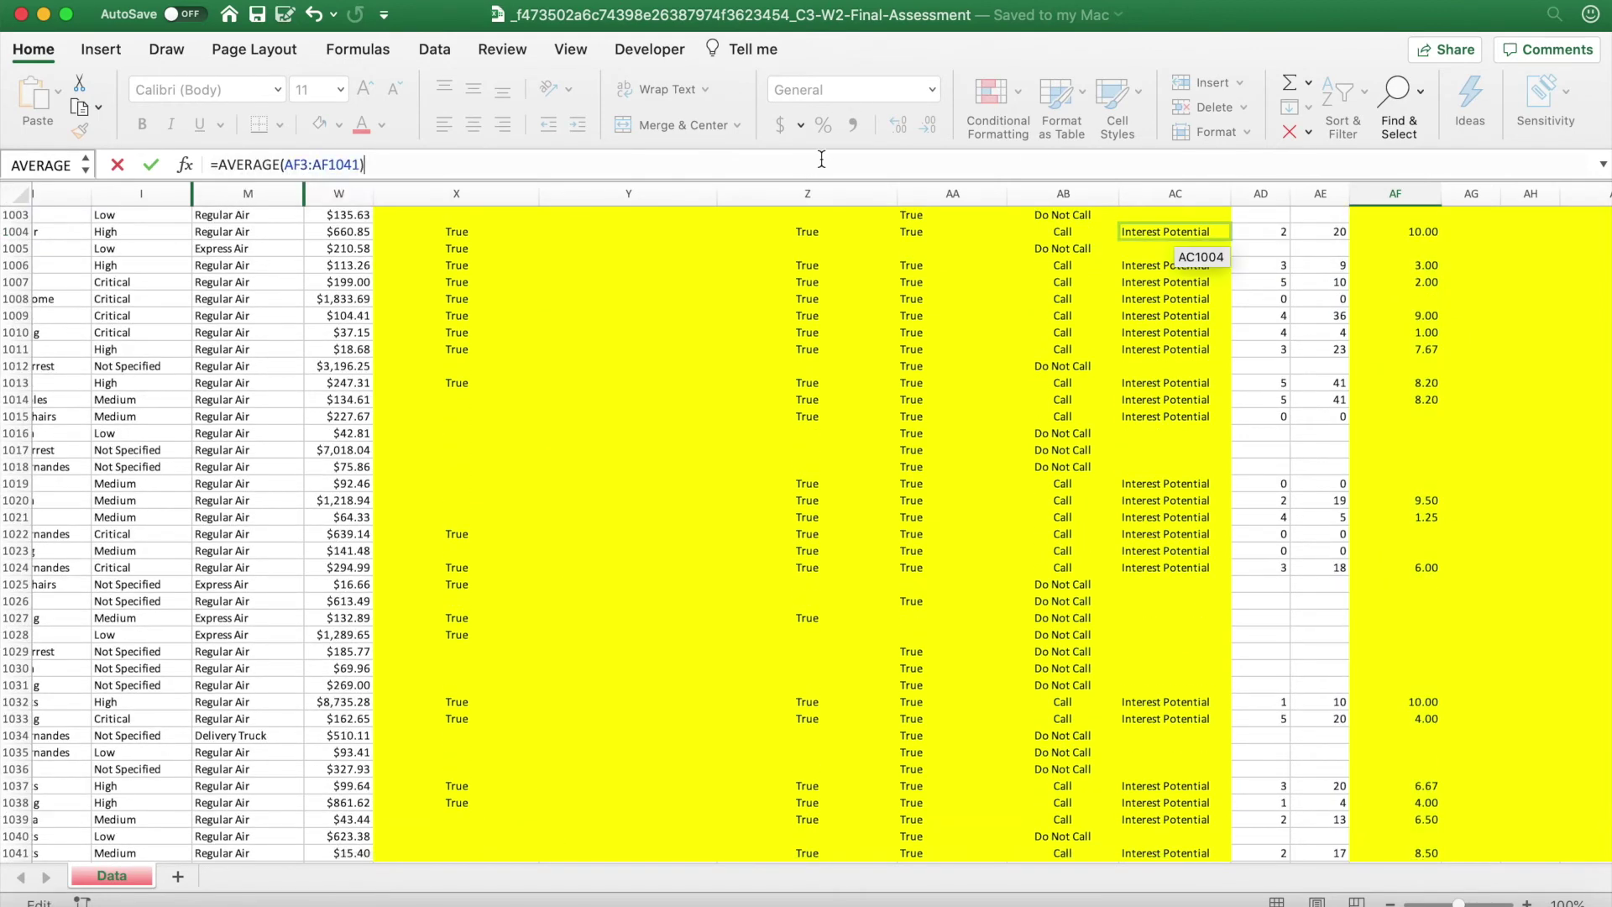
pyautogui.press('Return')
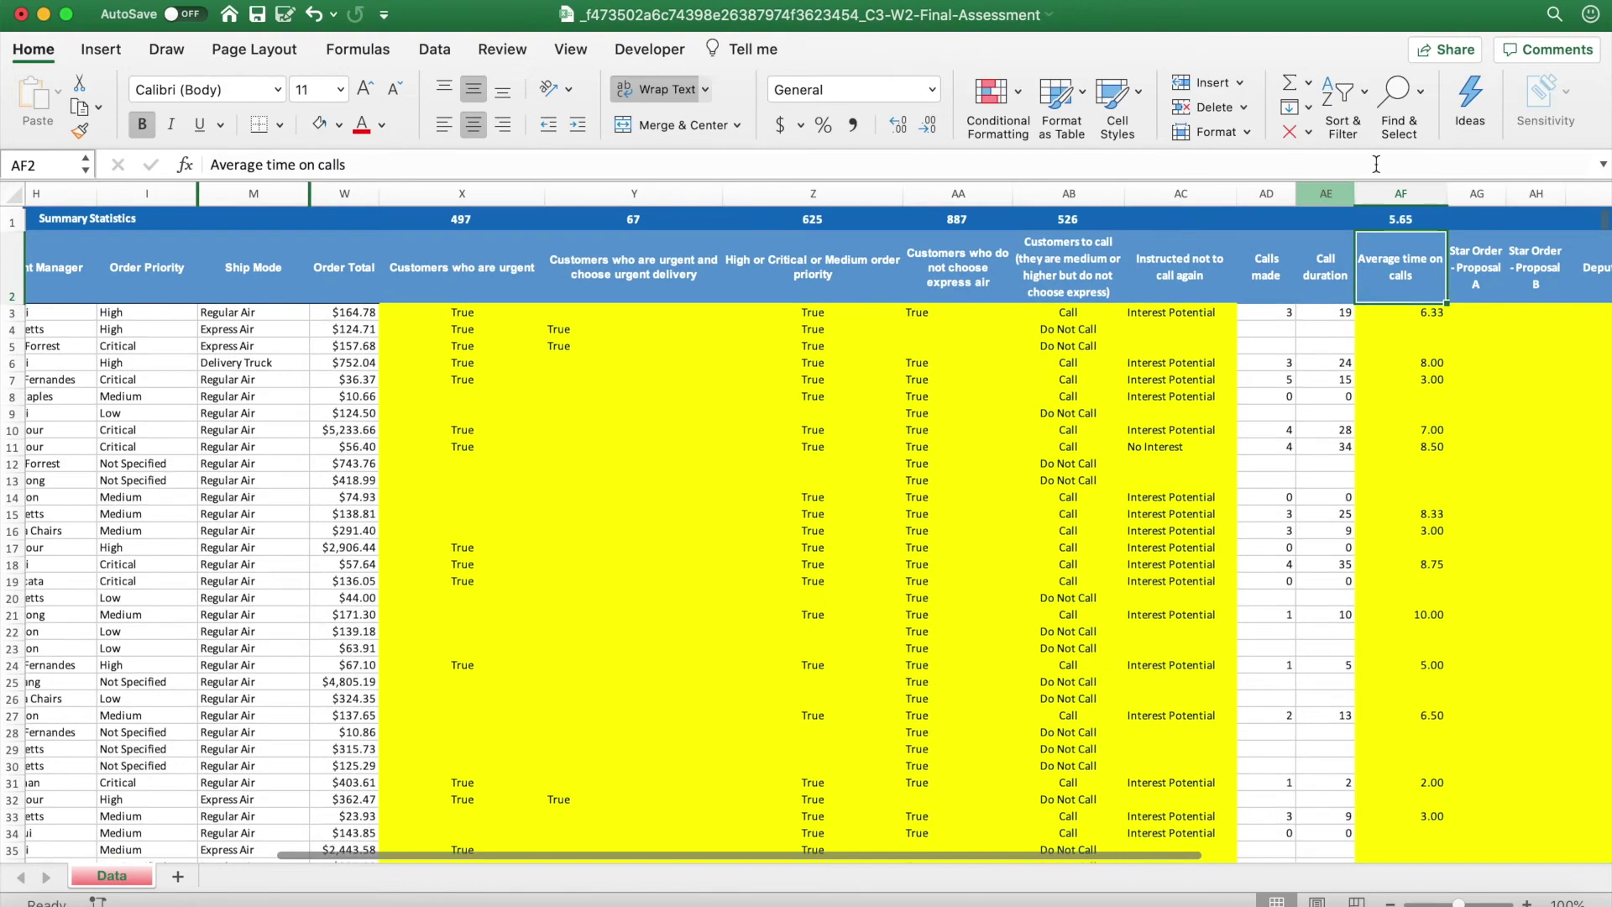
pyautogui.click(1401, 220)
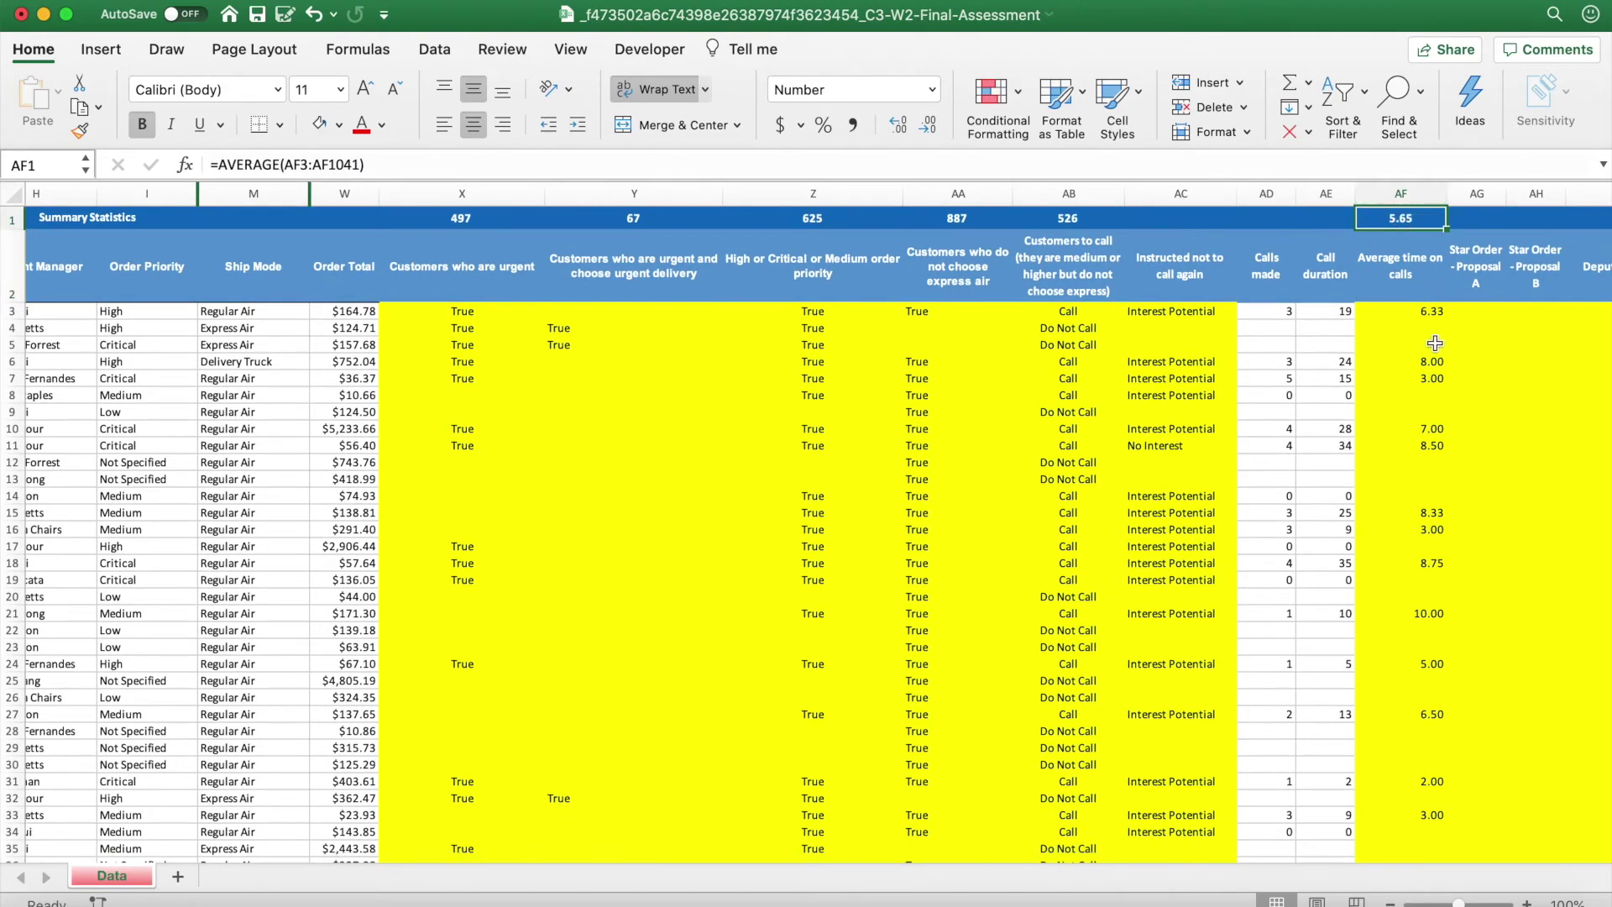
# Switch to the Coursera quiz and enter 5.65 as the answer to question 7.
pyautogui.hotkey('ctrl', 'Up')
pyautogui.click(426, 610)
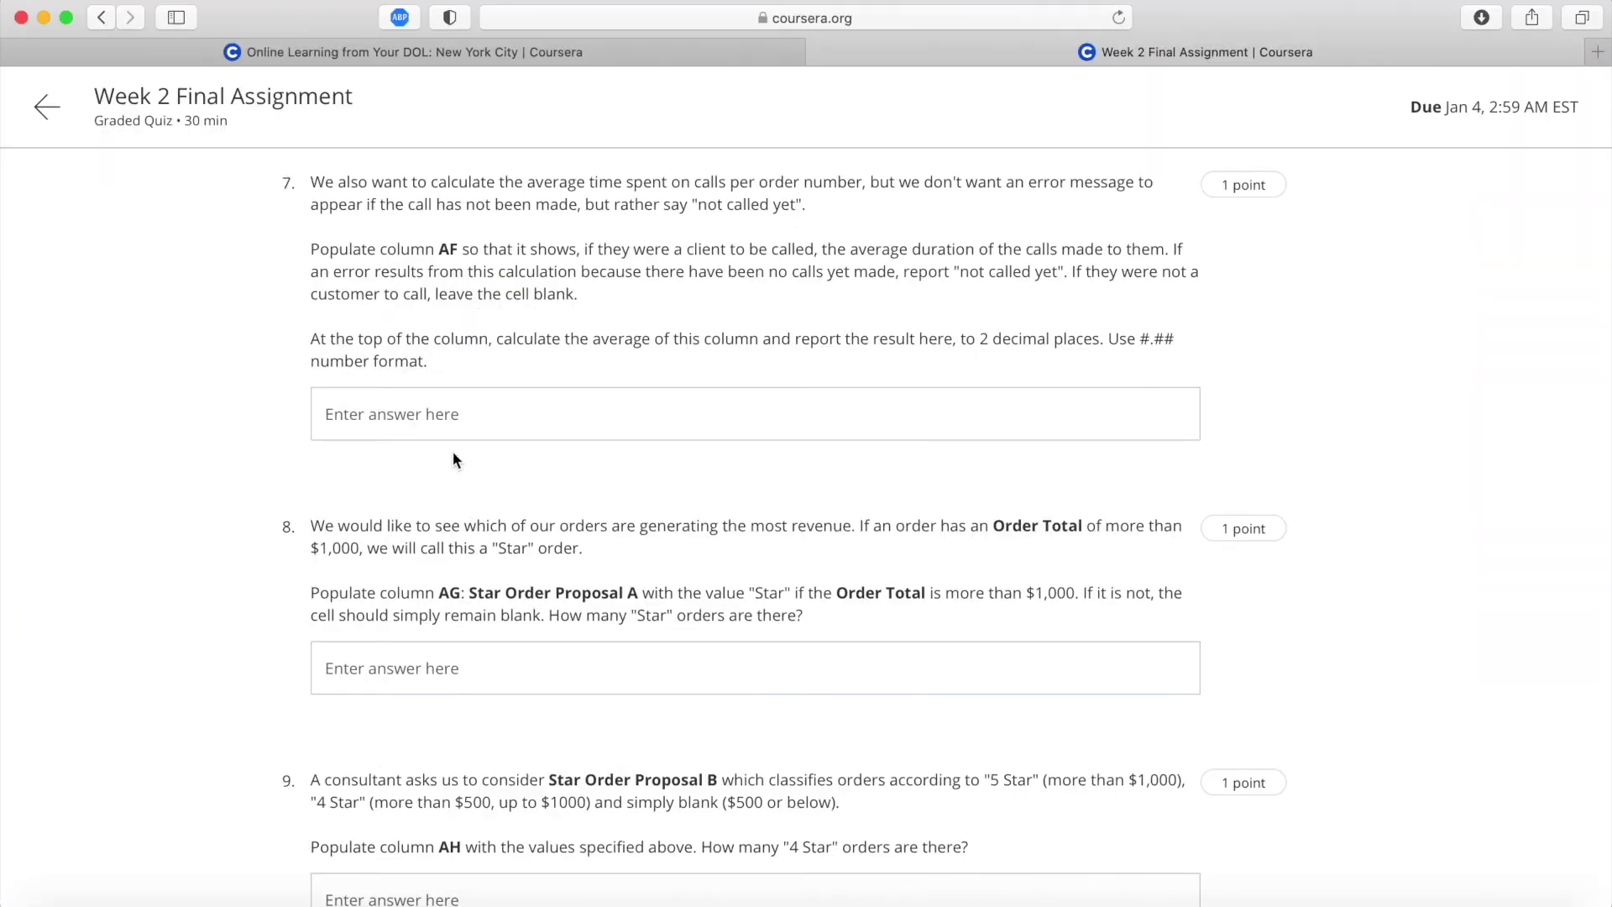
pyautogui.click(444, 409)
pyautogui.write('5.65')
pyautogui.click(484, 497)
# Read question 8's requirements for Star Order Proposal A in column AG and return to the Excel workbook.
pyautogui.scroll(-5, 483, 492)
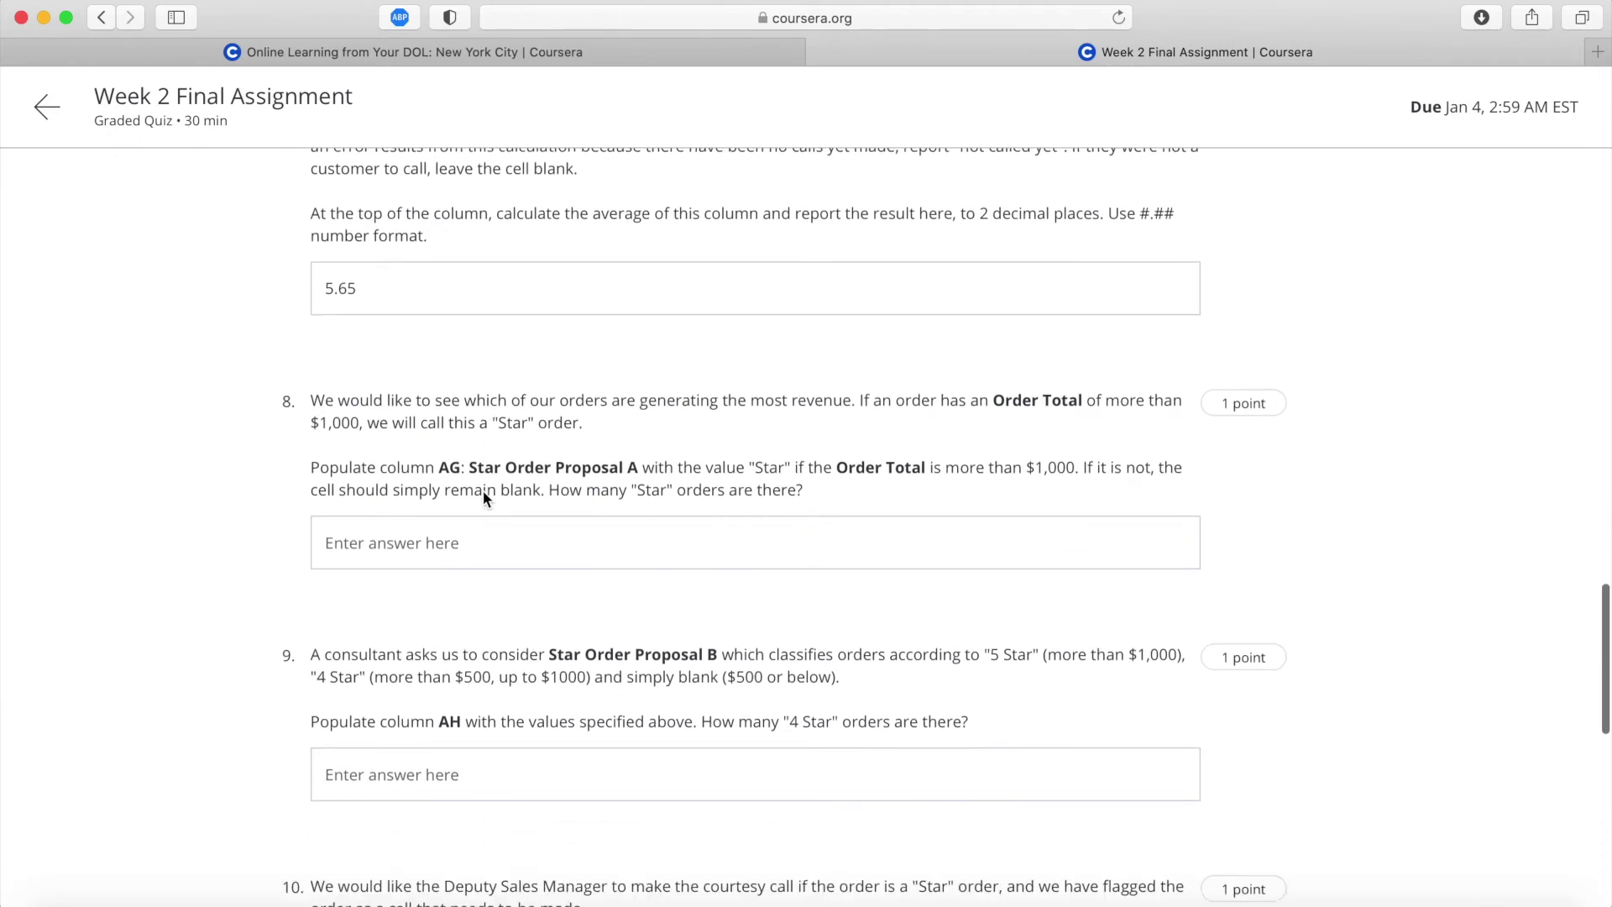
pyautogui.scroll(-1, 483, 491)
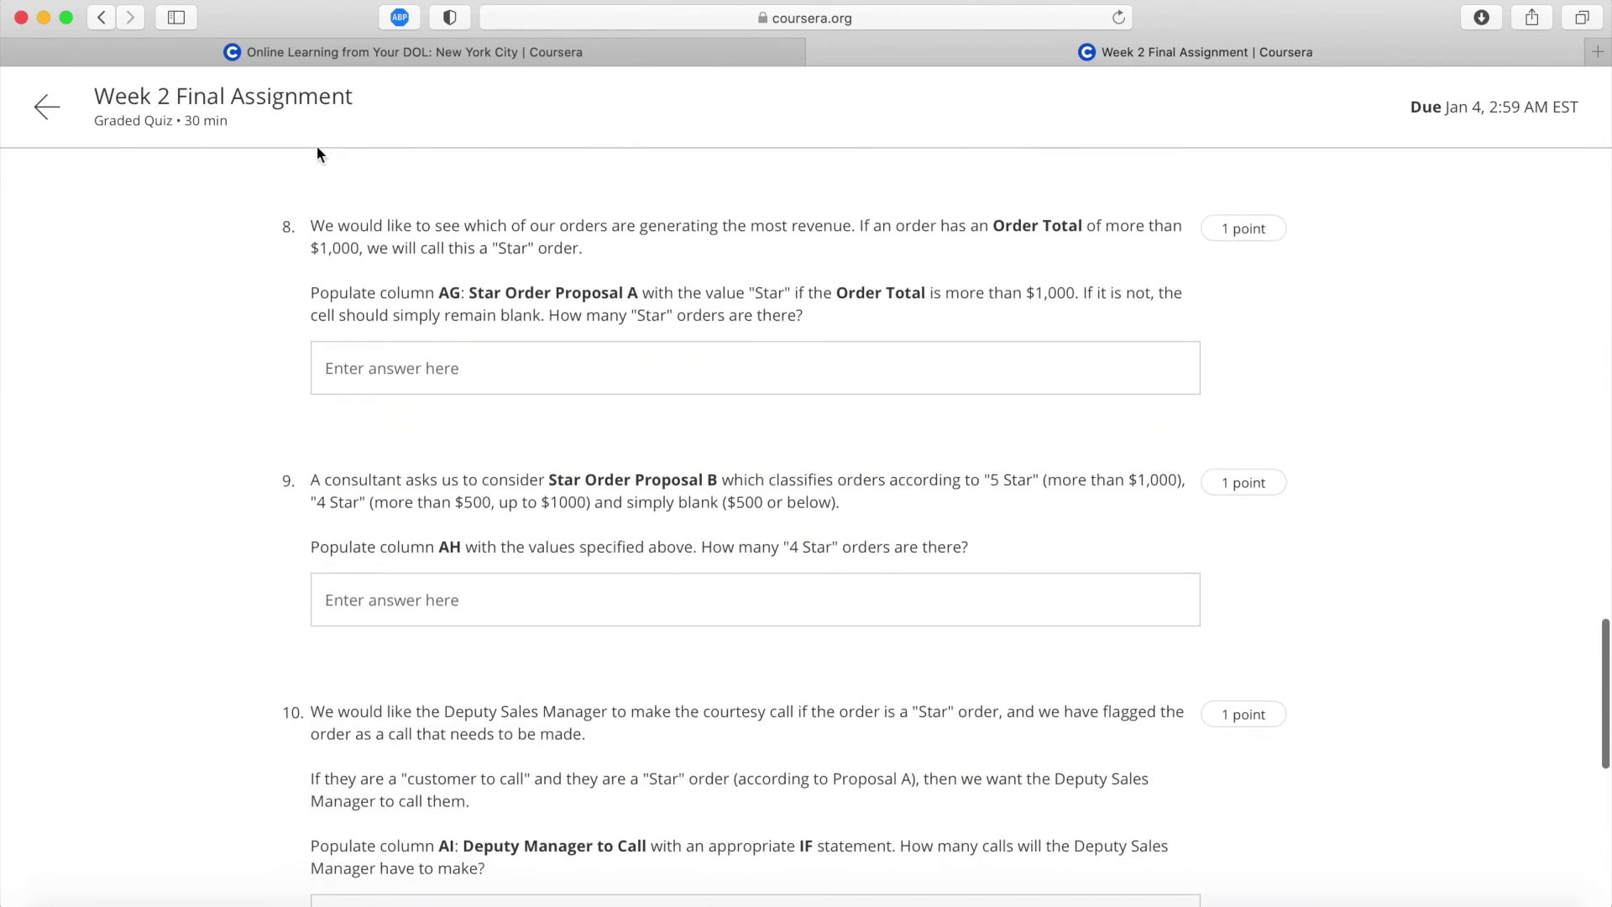
pyautogui.moveTo(316, 216); pyautogui.dragTo(650, 250)
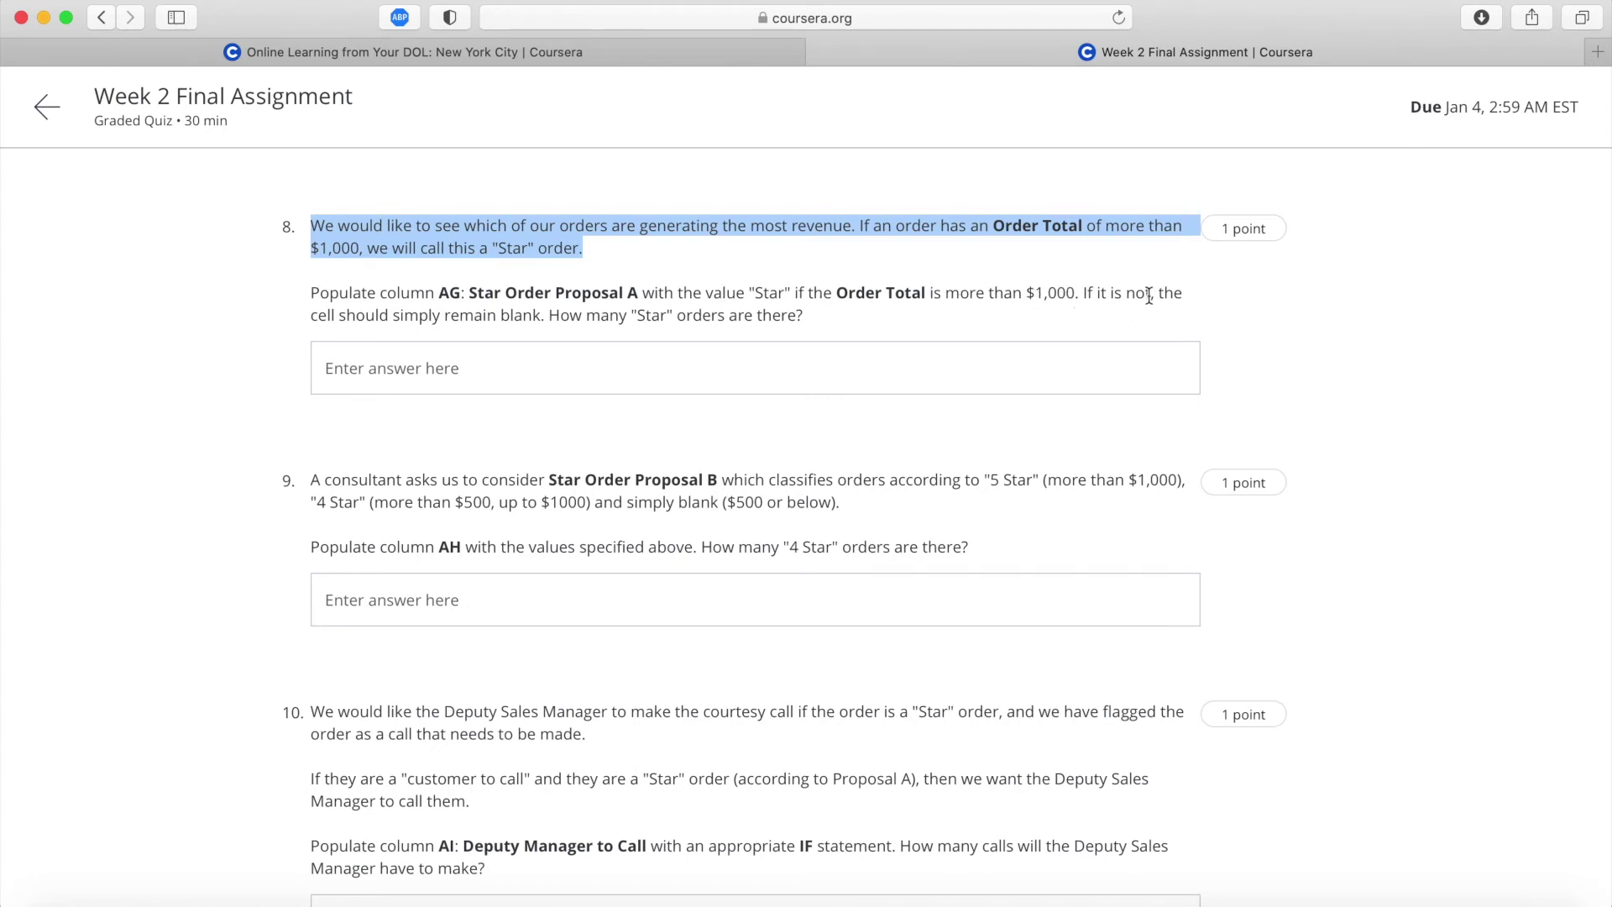
pyautogui.hotkey('ctrl', 'Up')
pyautogui.click(530, 316)
# Enter =IF(W3>1000,"Star","") in AG3 to flag order totals above $1,000.
pyautogui.hscroll(2, 1310, 296)
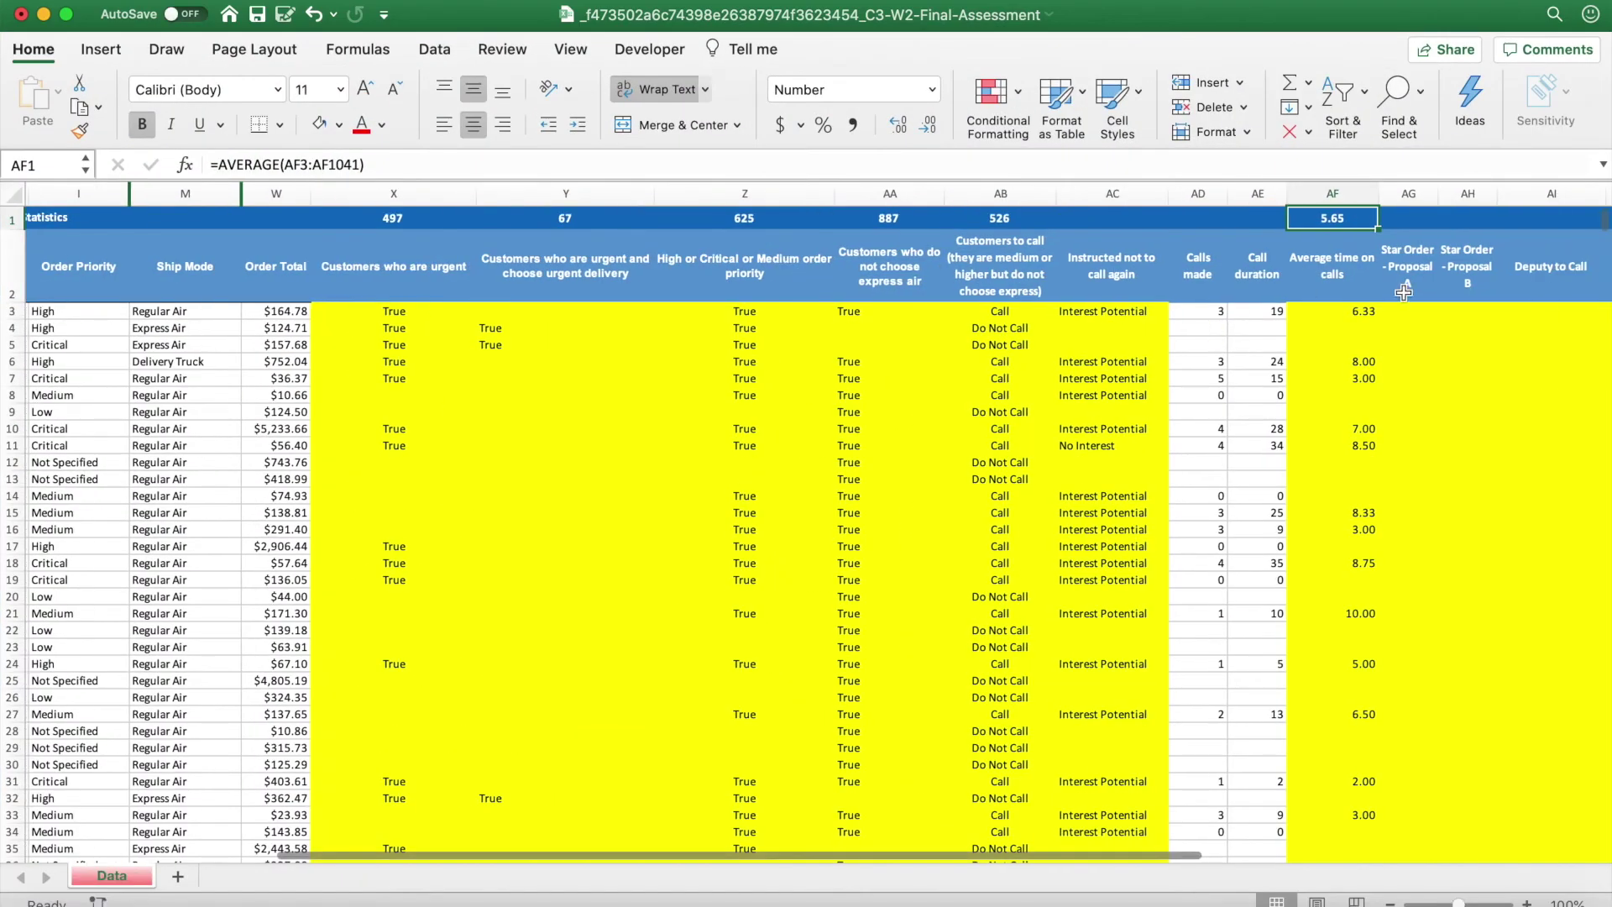
pyautogui.click(1419, 313)
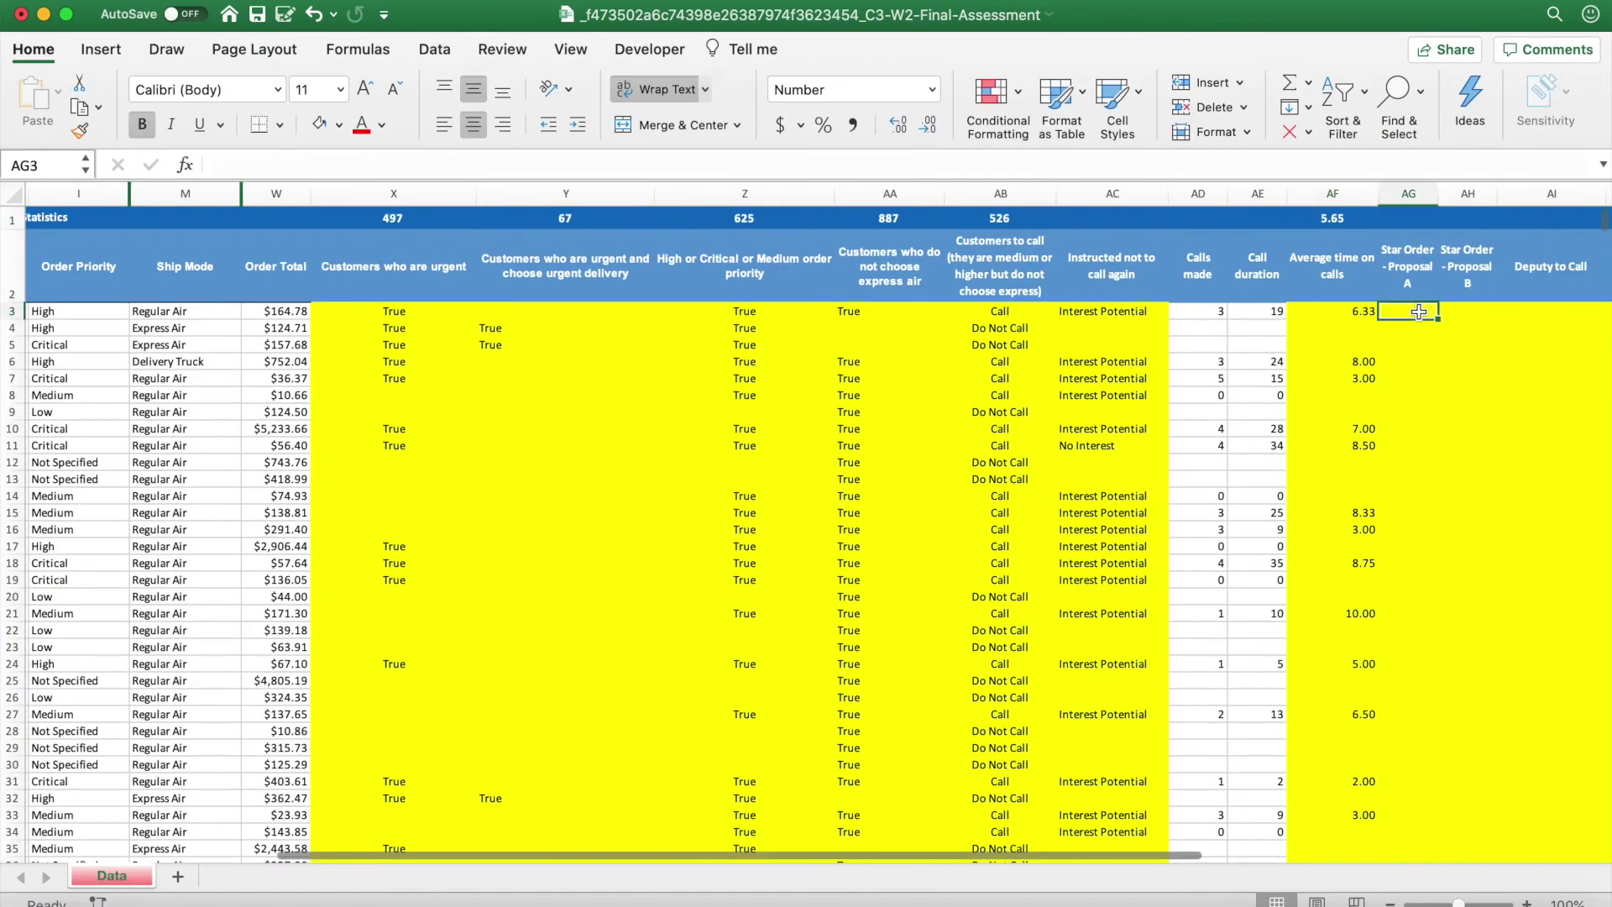
pyautogui.click(1390, 903)
pyautogui.hscroll(-5, 1306, 684)
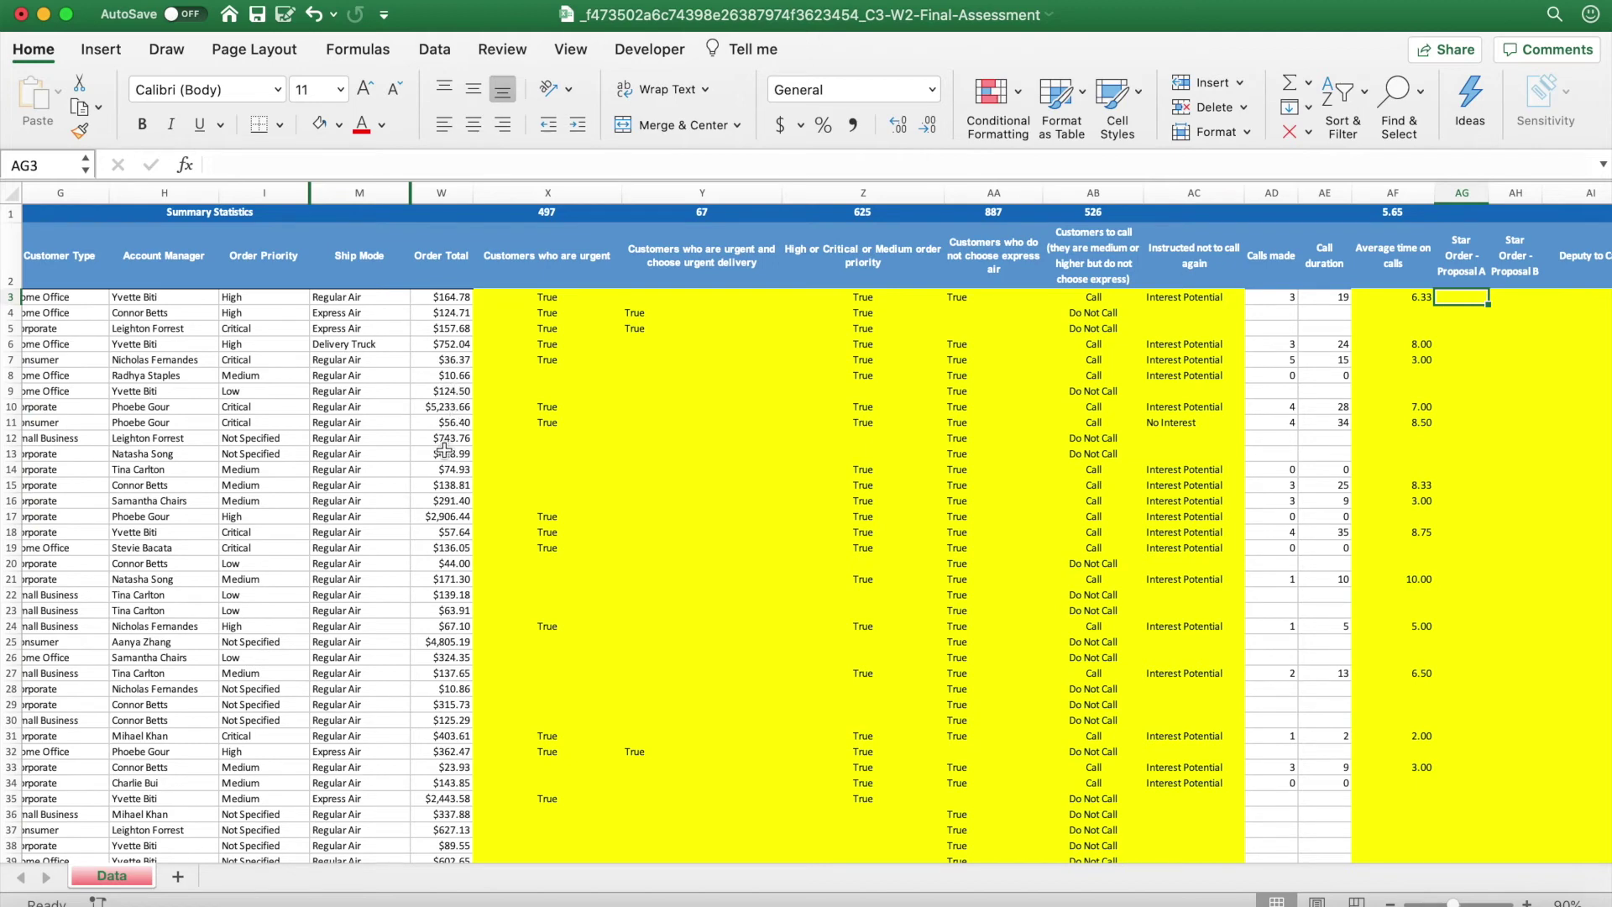
pyautogui.write('=If')
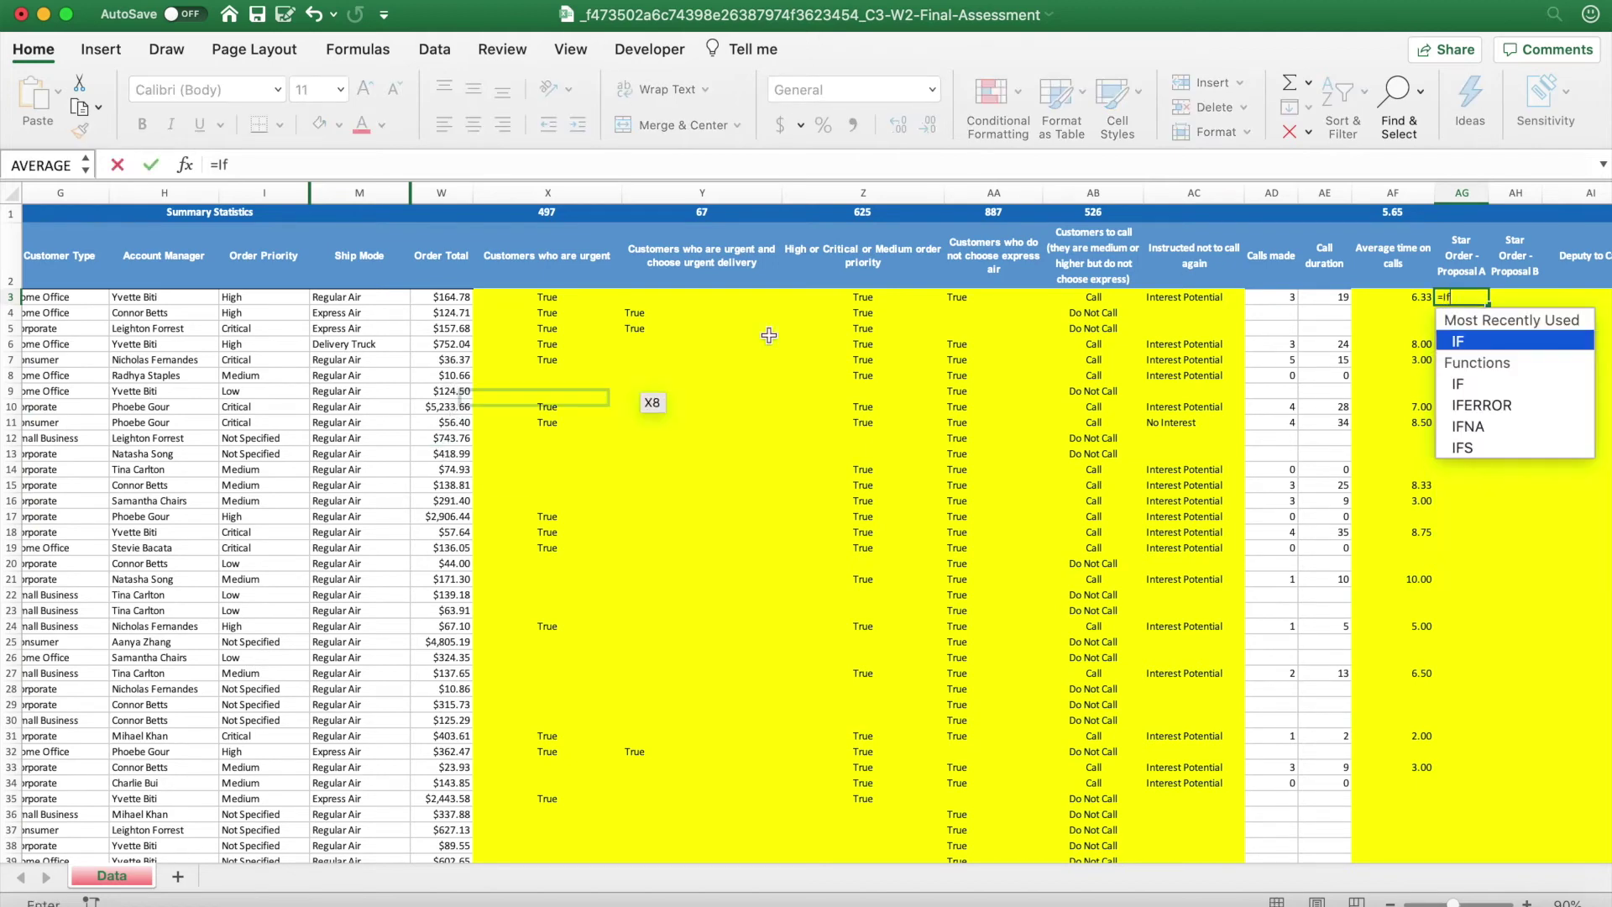
pyautogui.doubleClick(1463, 342)
pyautogui.click(447, 300)
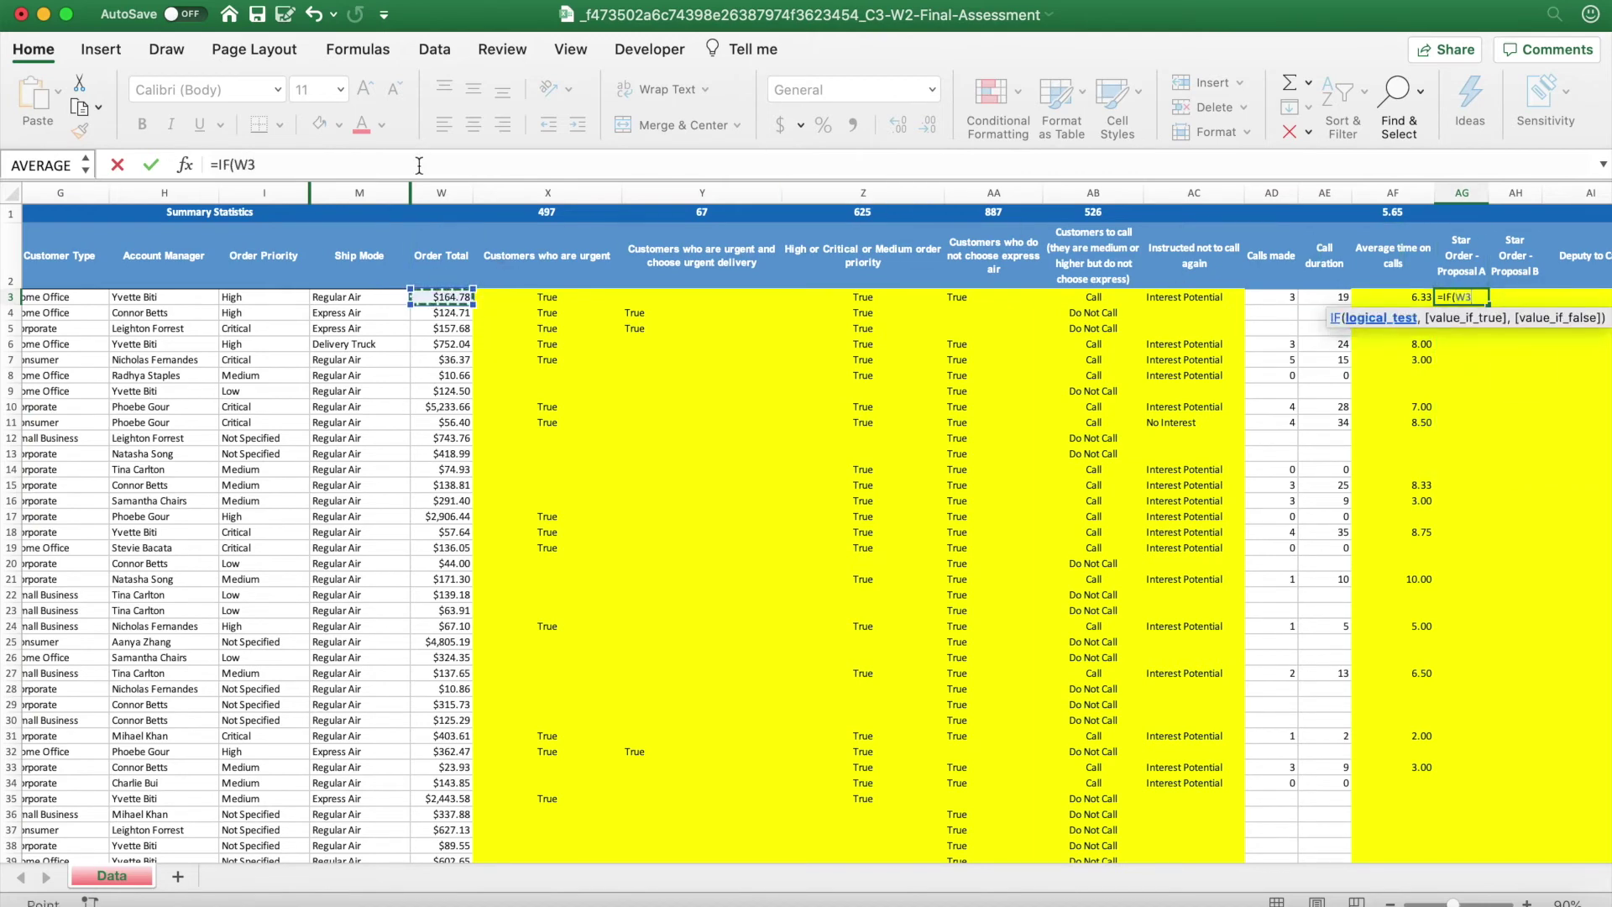
pyautogui.write('10-0')
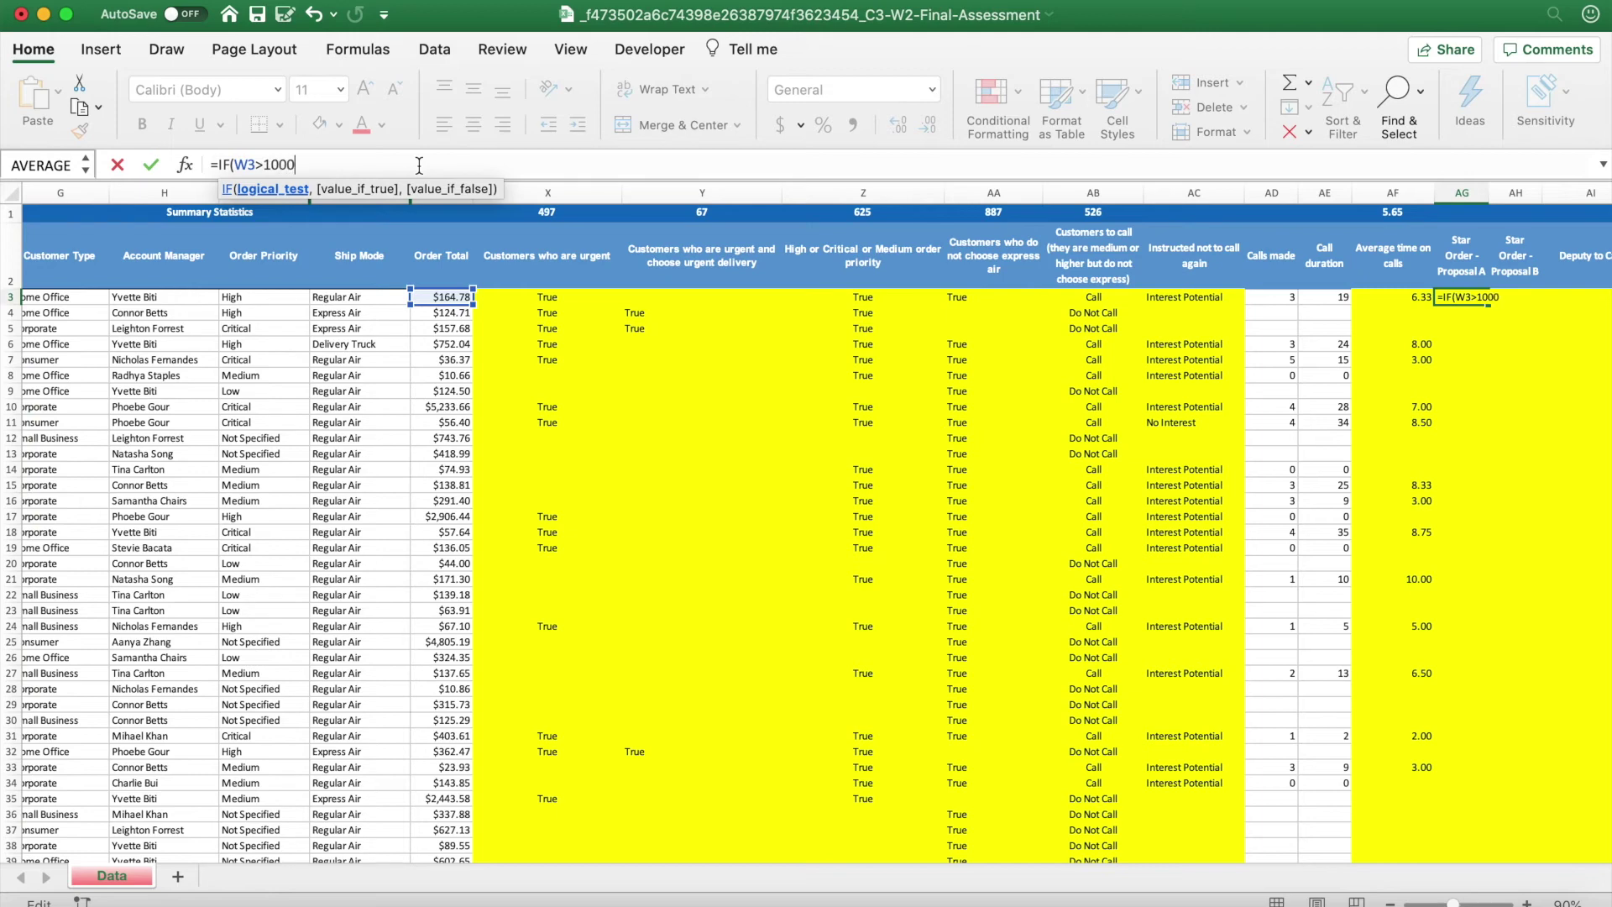
pyautogui.write(',')
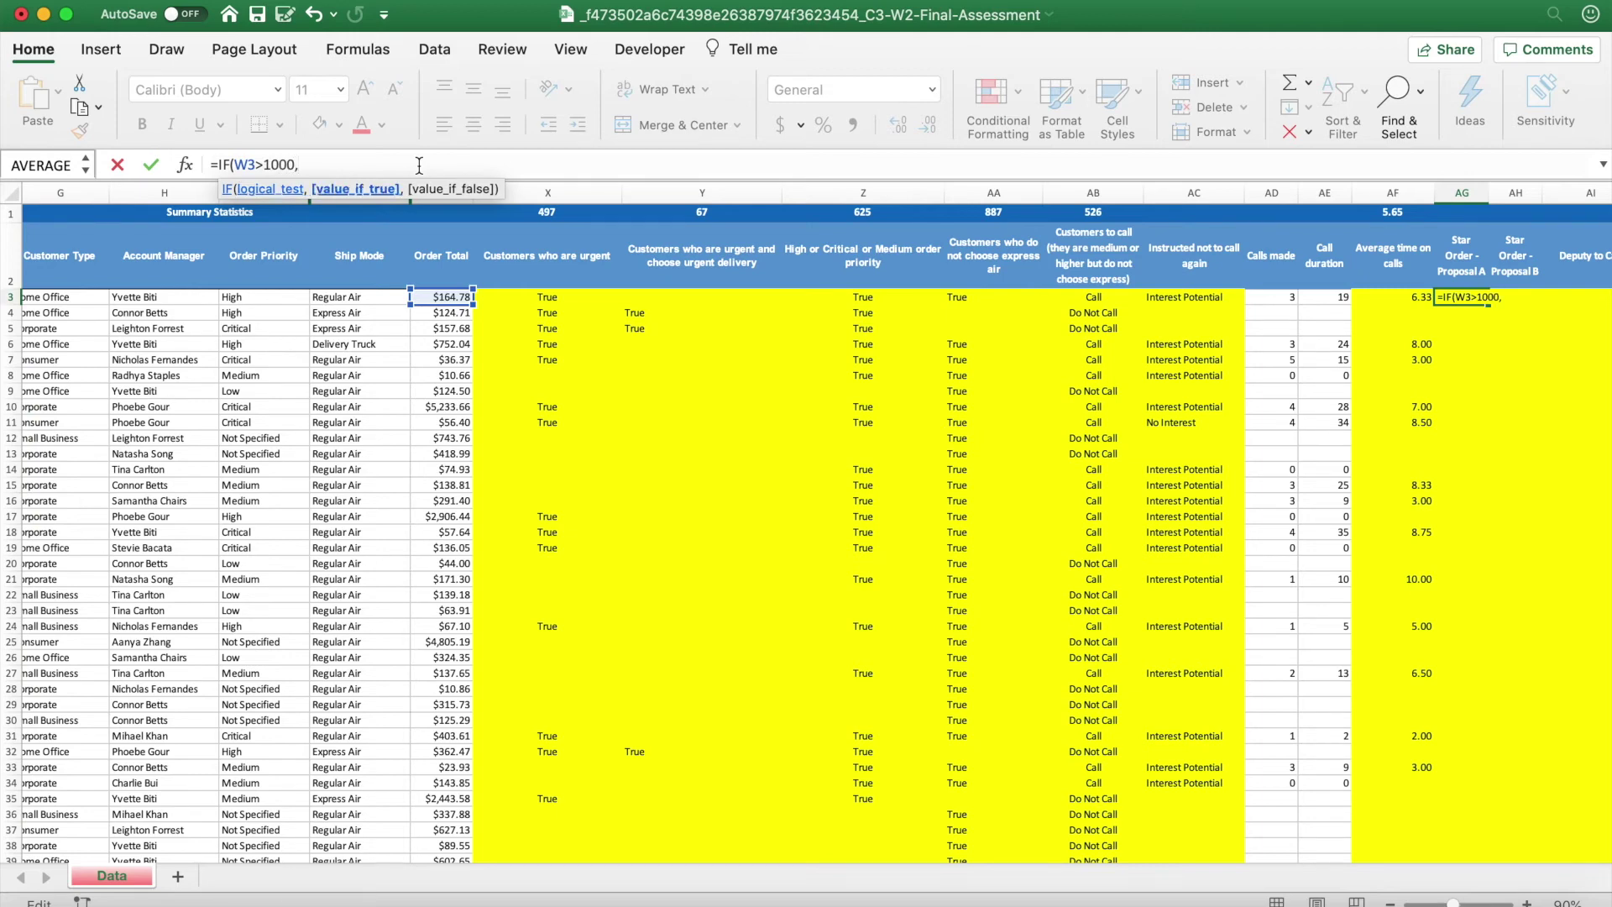
pyautogui.write('"Star","")')
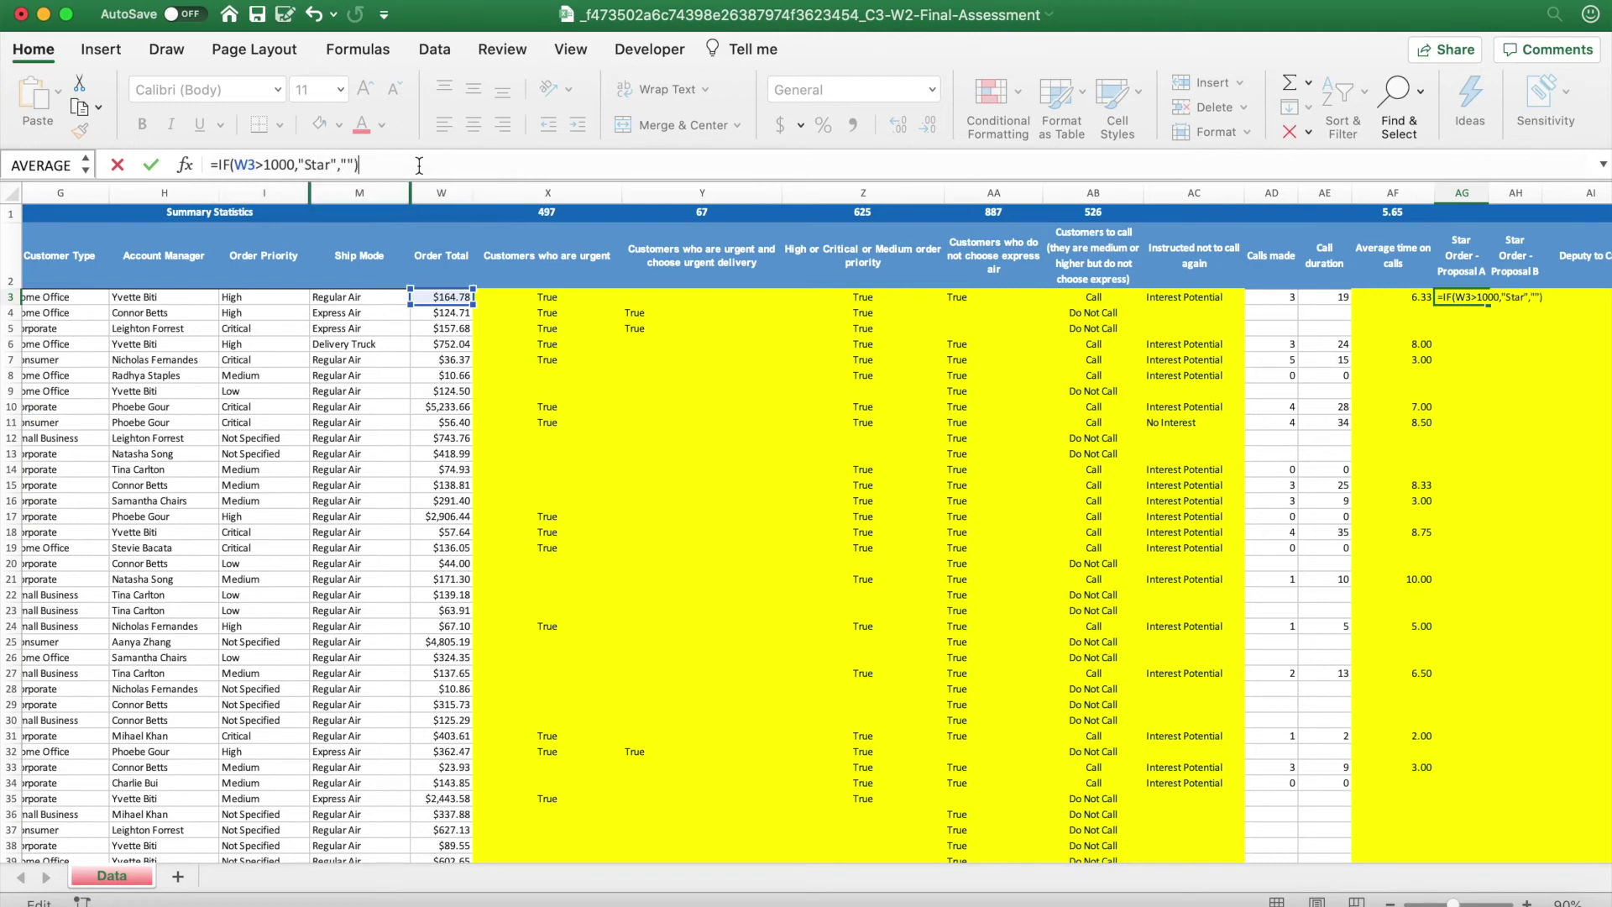
pyautogui.press('Return')
pyautogui.press('Up')
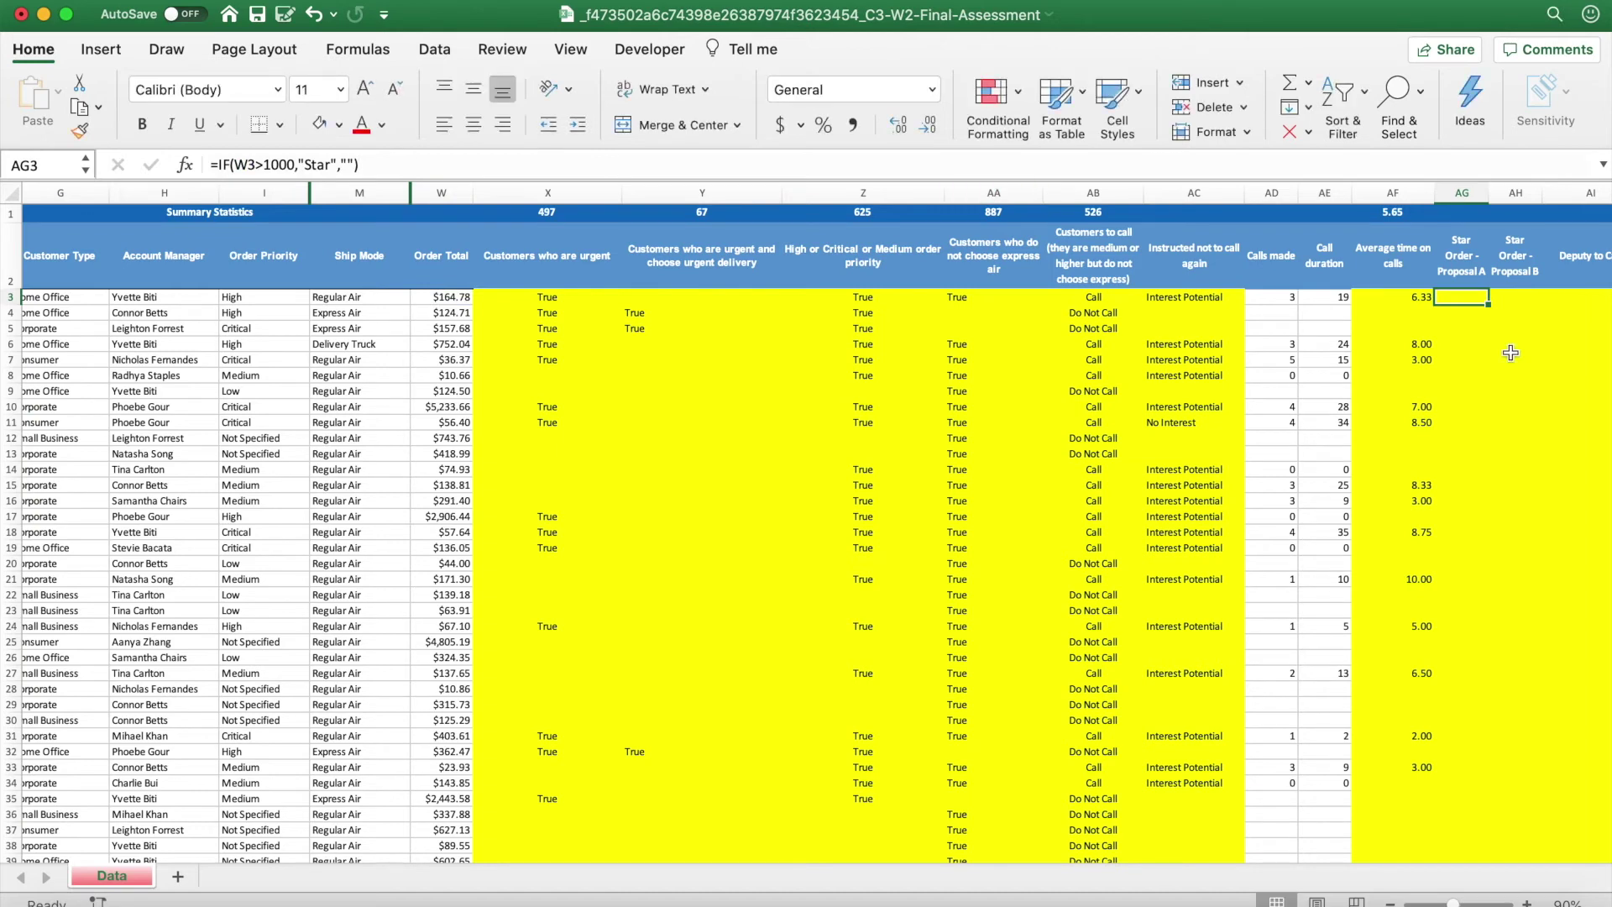
# Fill the AG3 formula down column AG and check the results in AG10 and AG17 against their order totals.
pyautogui.doubleClick(1490, 304)
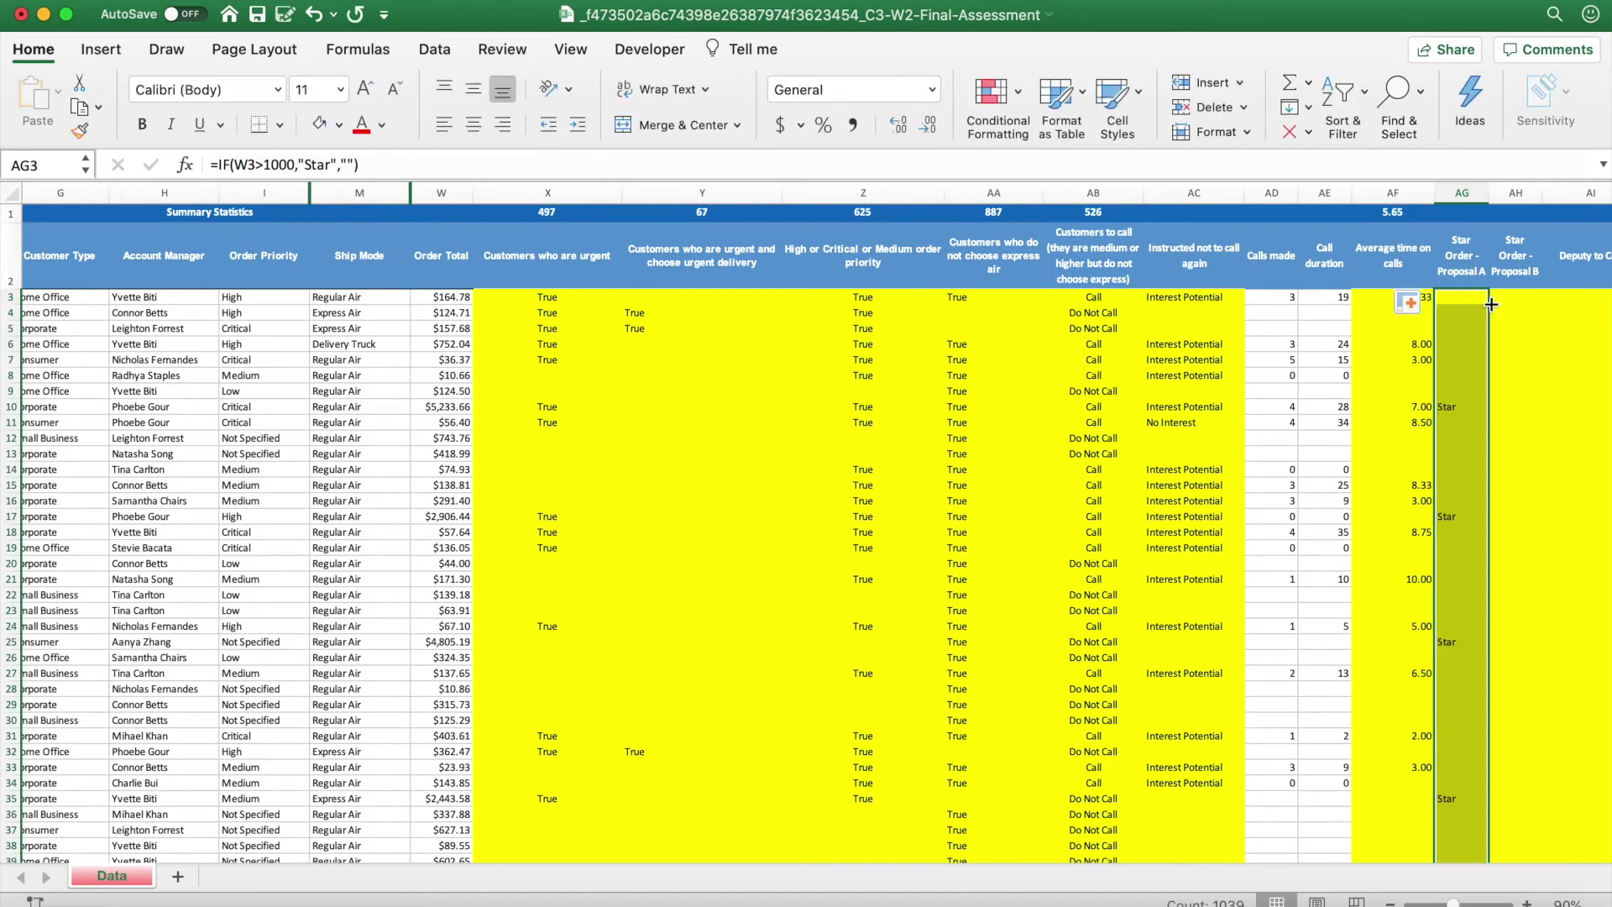
pyautogui.click(1459, 405)
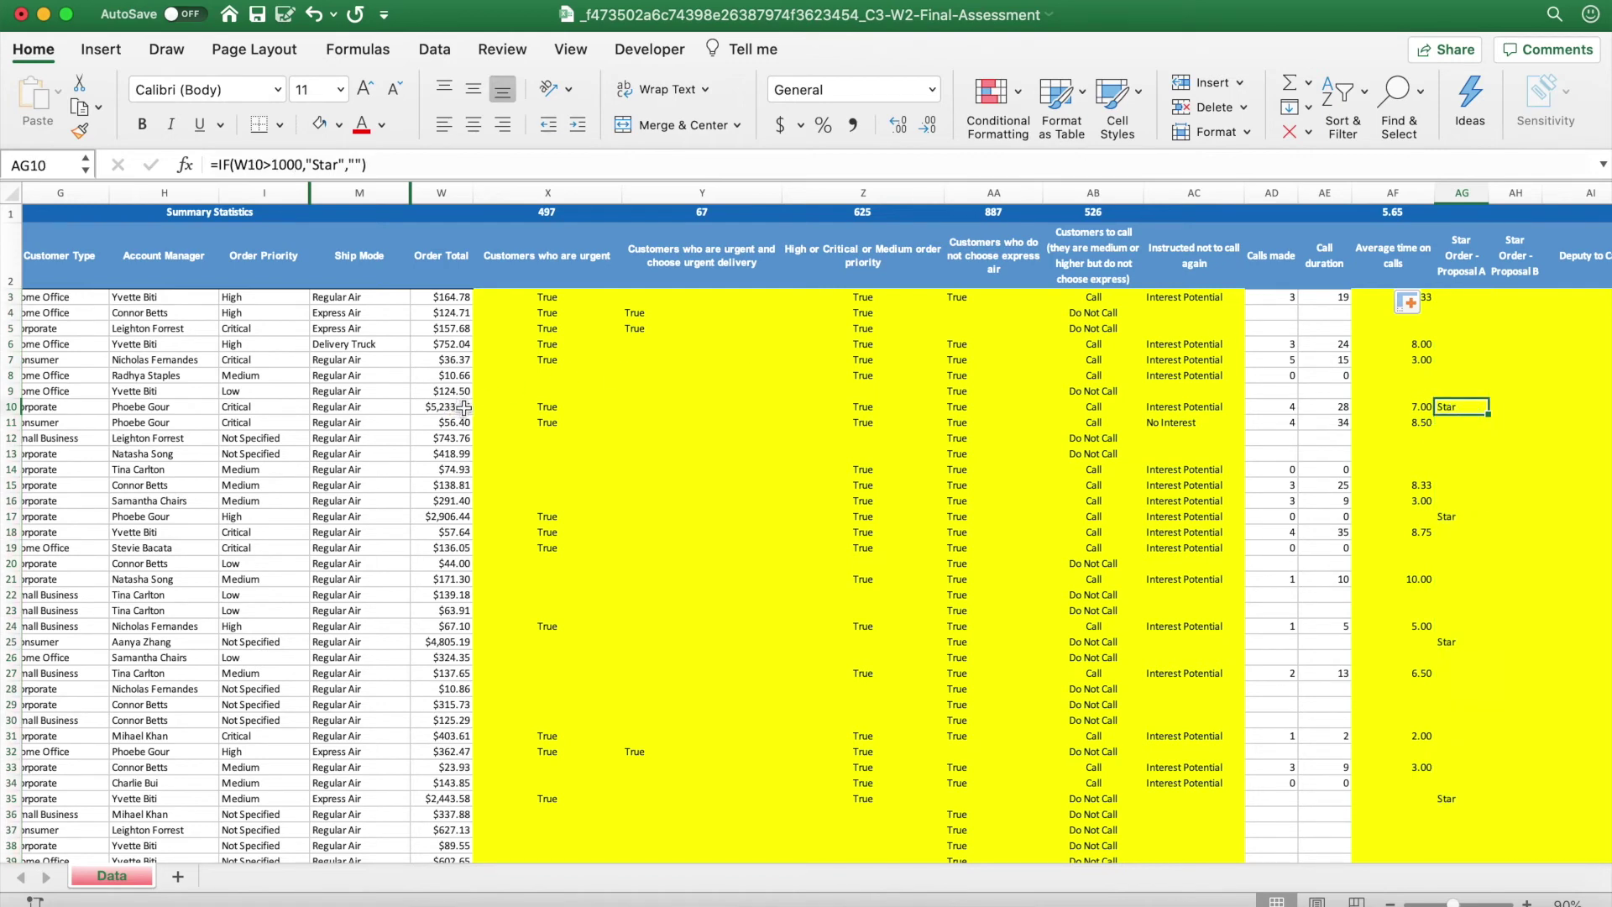
pyautogui.click(1457, 517)
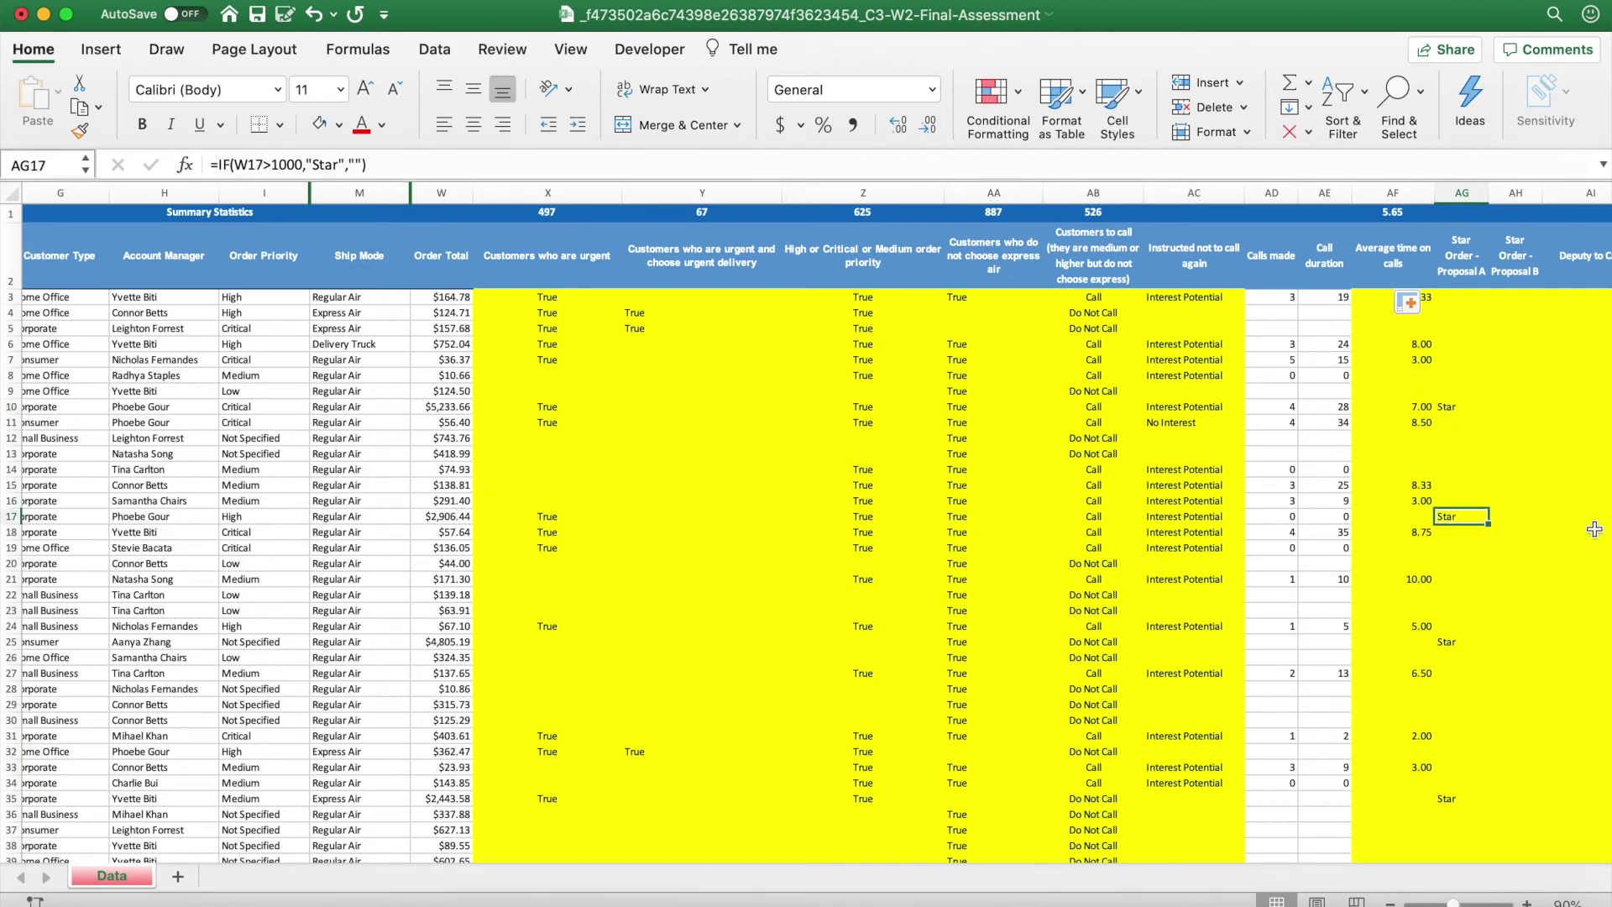
# Enter =COUNTIF(AG3:AG1041,"Star") in AG1 to count the Star orders under Proposal A.
pyautogui.click(1454, 219)
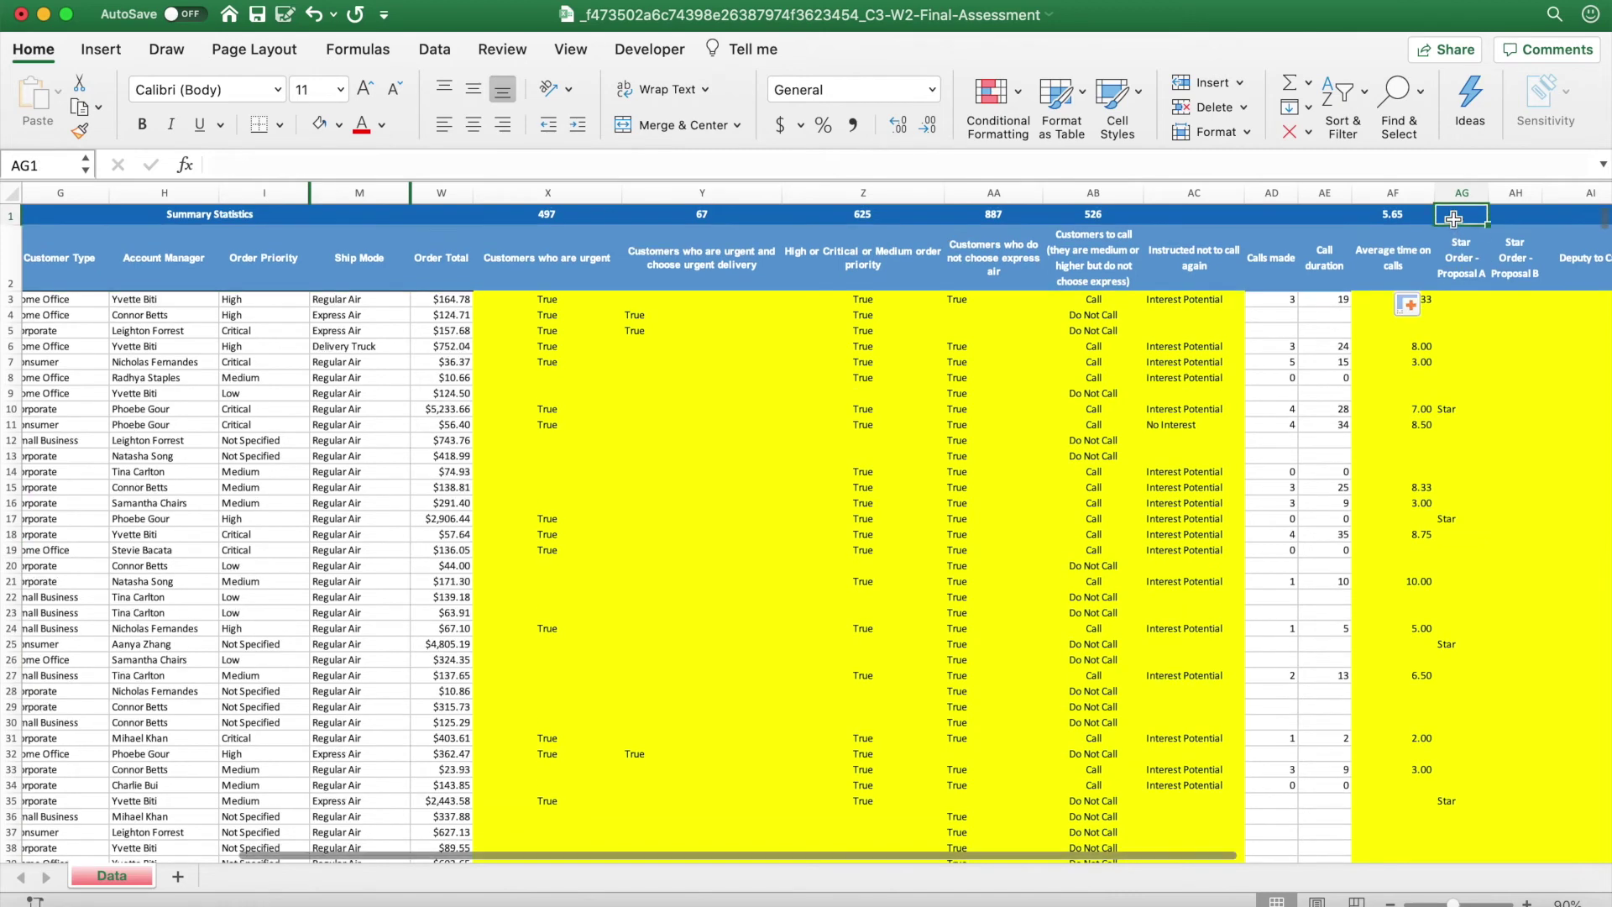
pyautogui.write('=Countif')
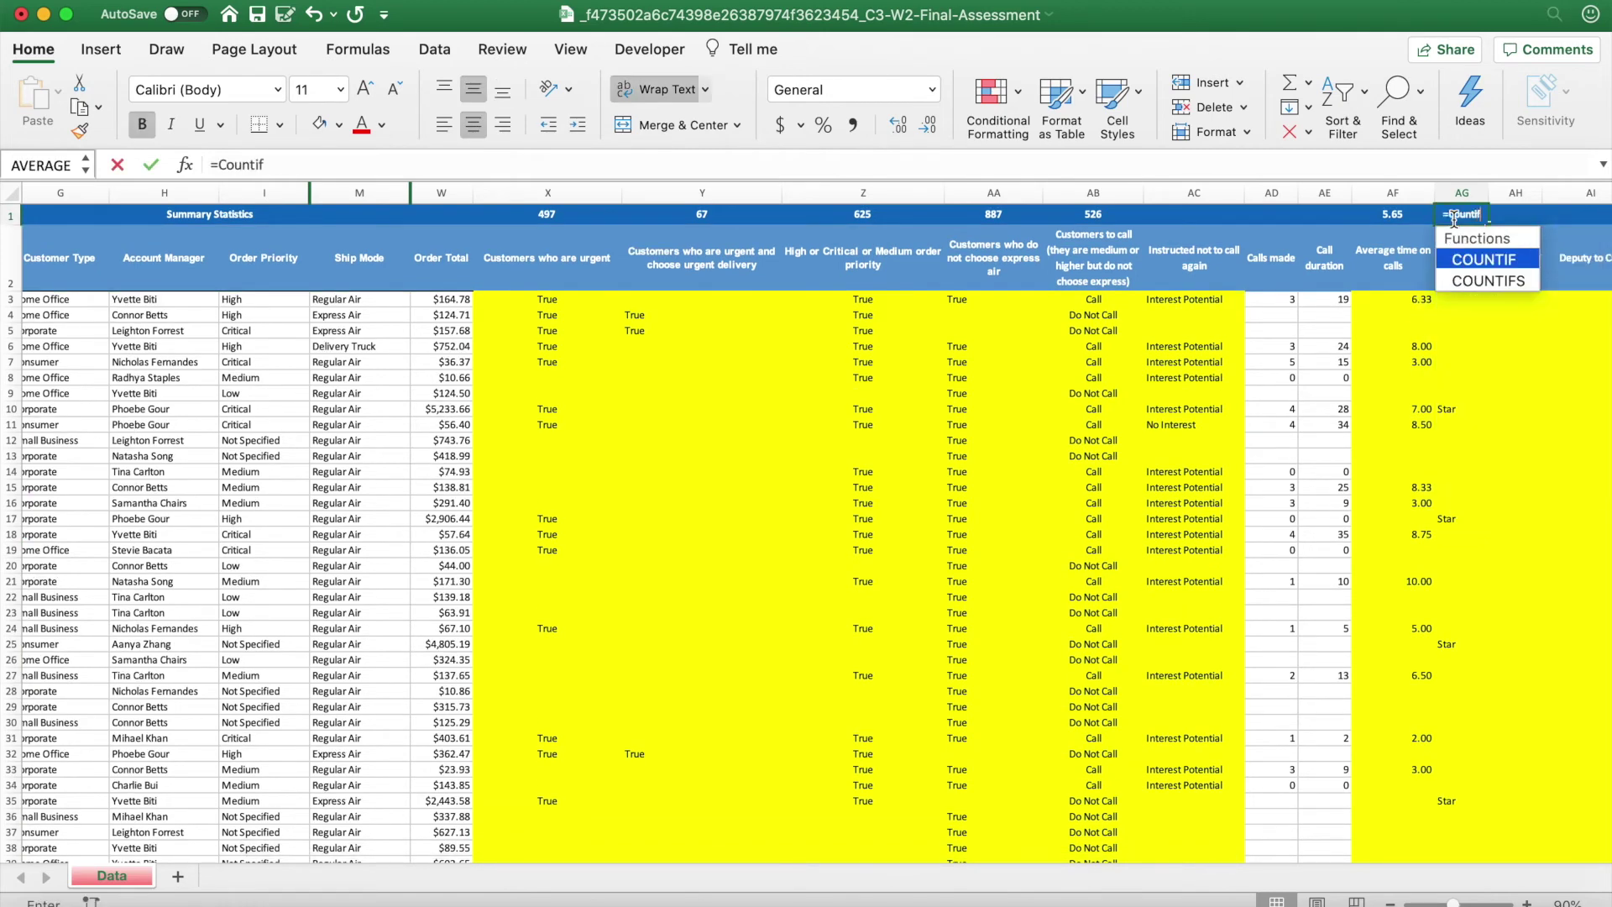
pyautogui.doubleClick(1471, 259)
pyautogui.click(1465, 299)
pyautogui.press('super+shift+Down')
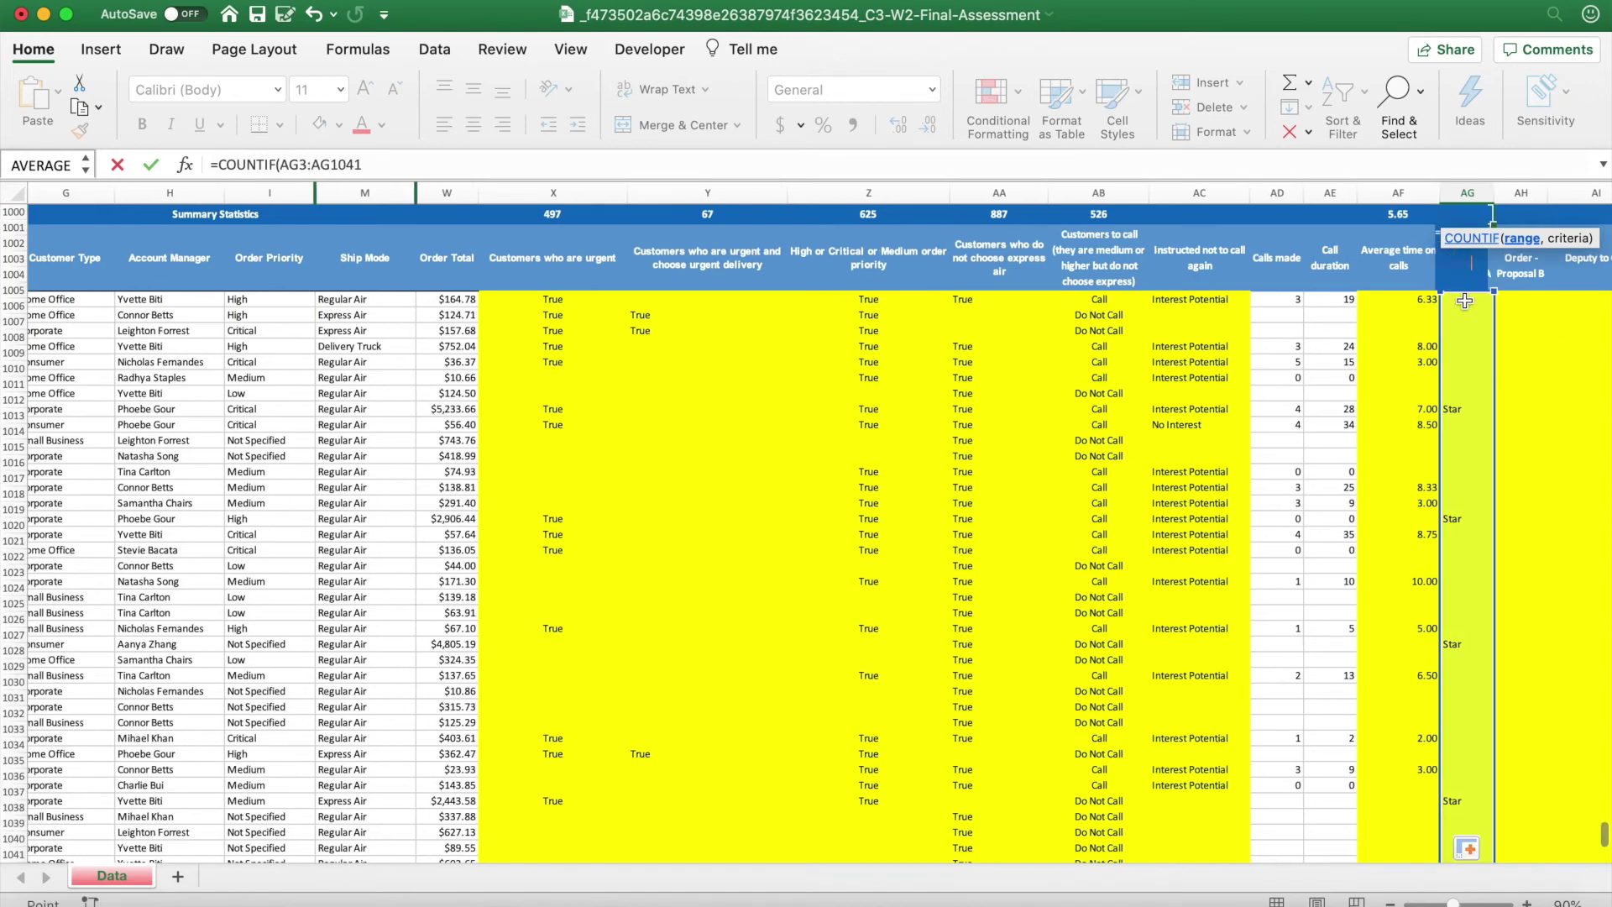
pyautogui.write(',')
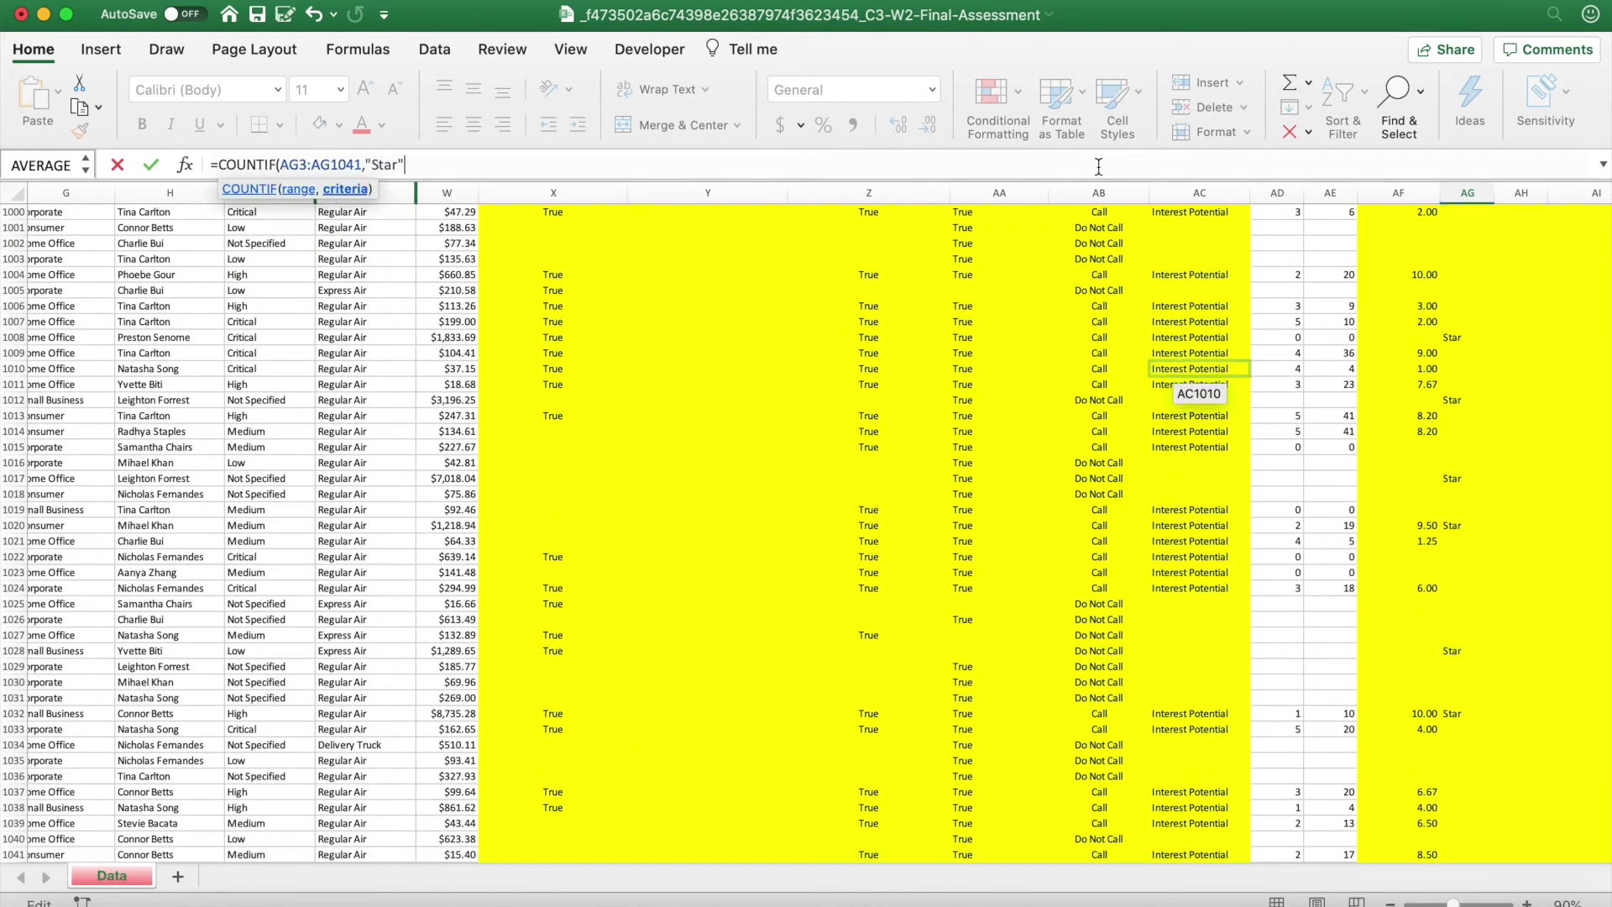
pyautogui.write('"Star"')
pyautogui.press('Return')
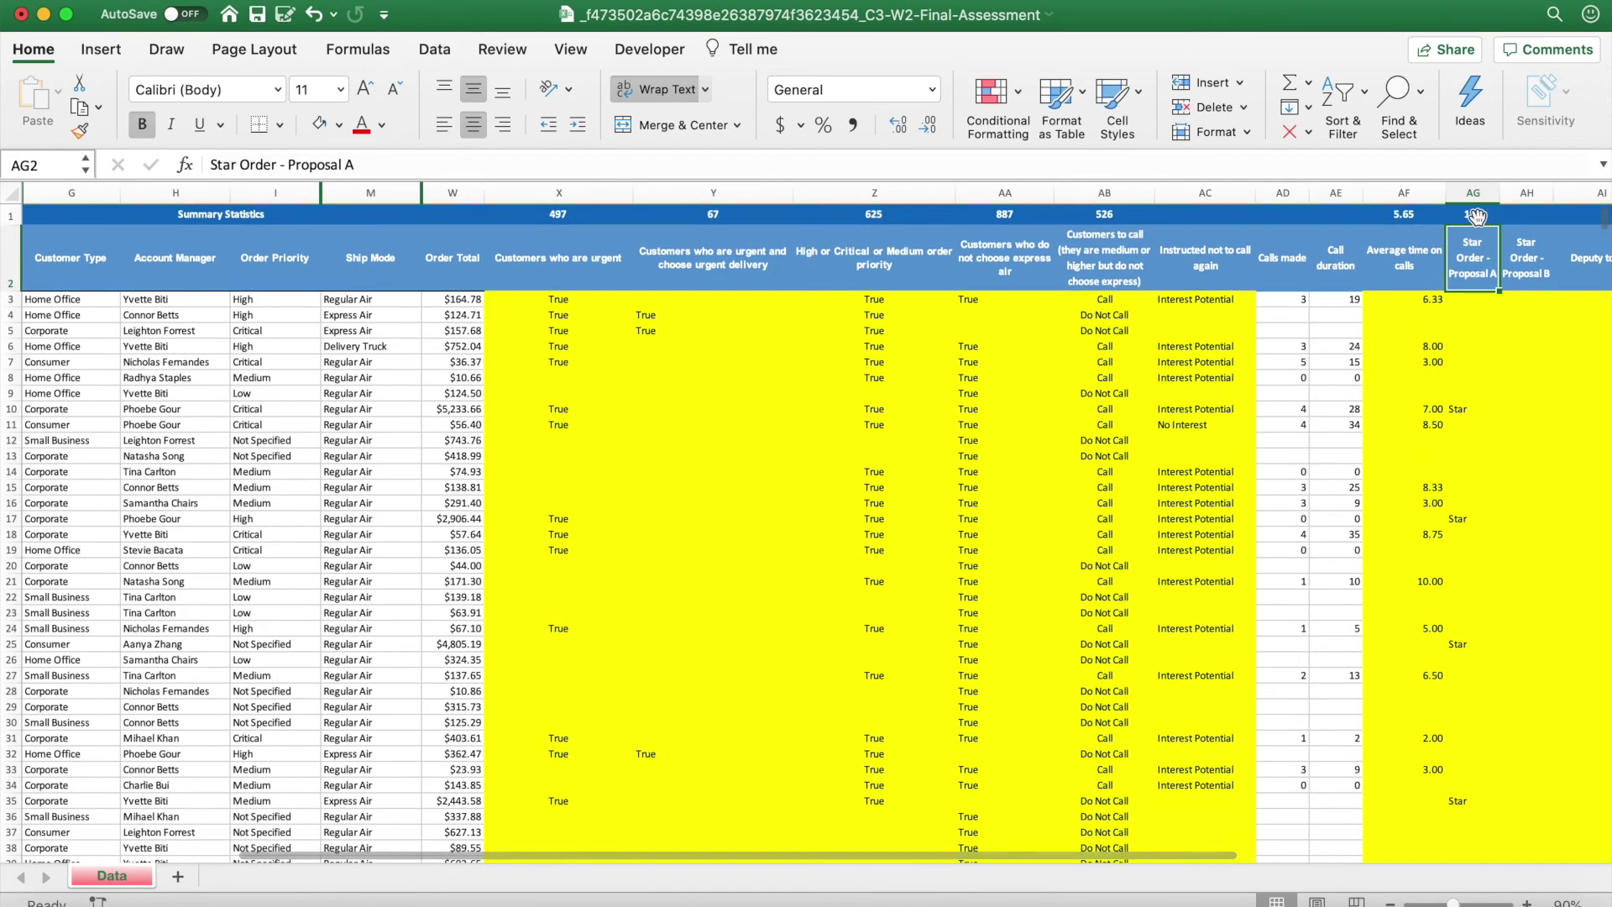
pyautogui.click(1475, 212)
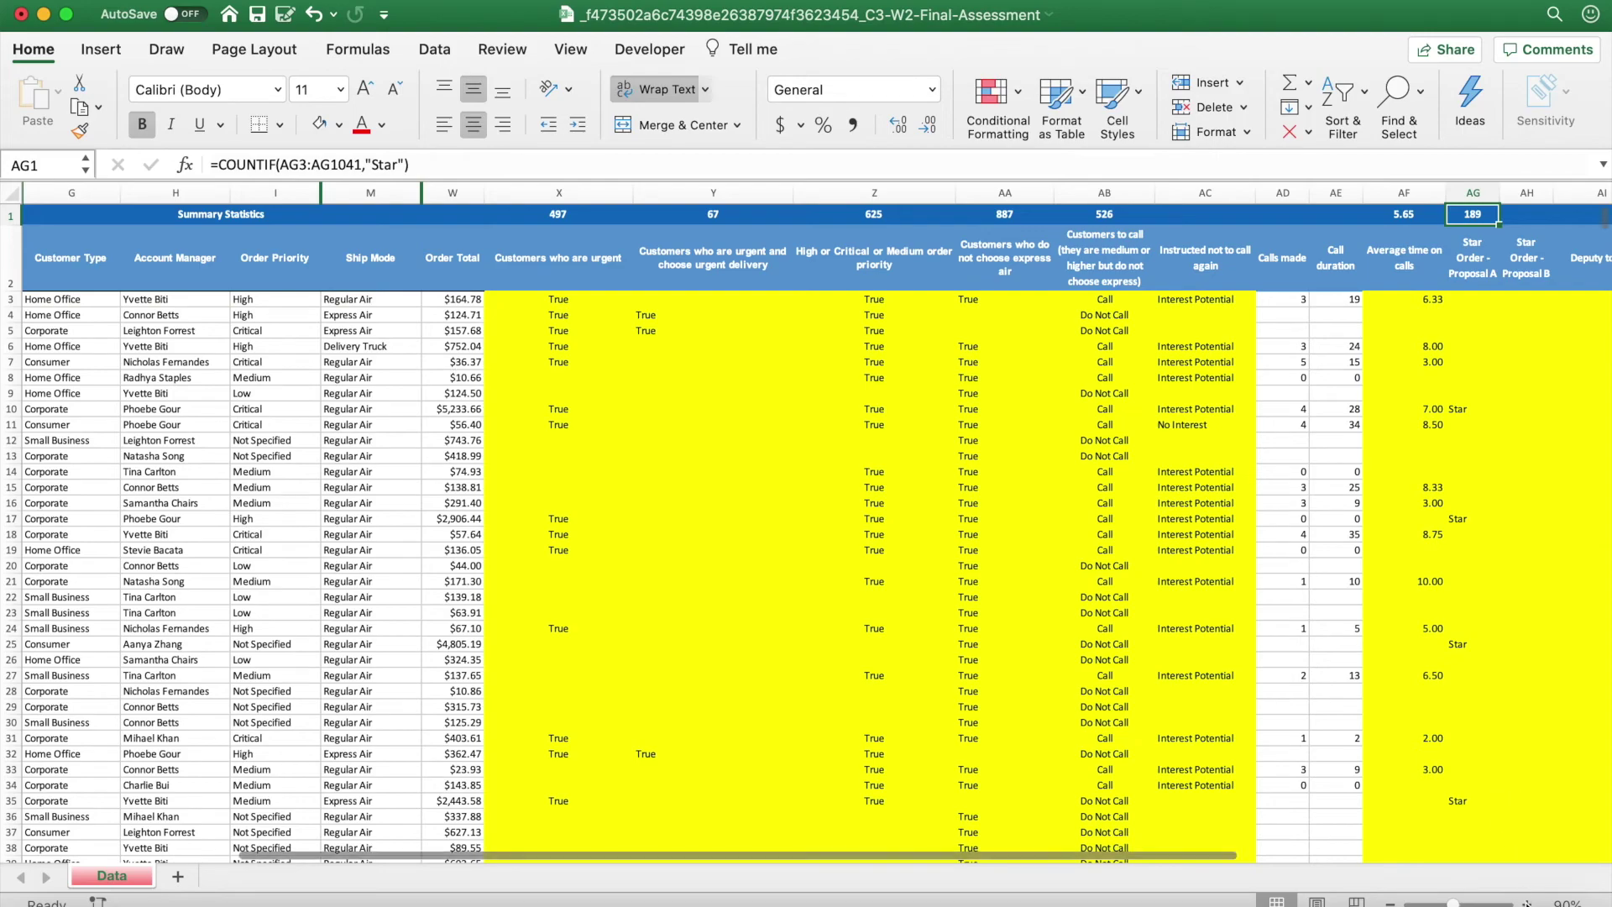
# Switch to the Coursera quiz and enter 189 as the answer to question 8.
pyautogui.hscroll(2, 806, 521)
pyautogui.hotkey('ctrl', 'Up')
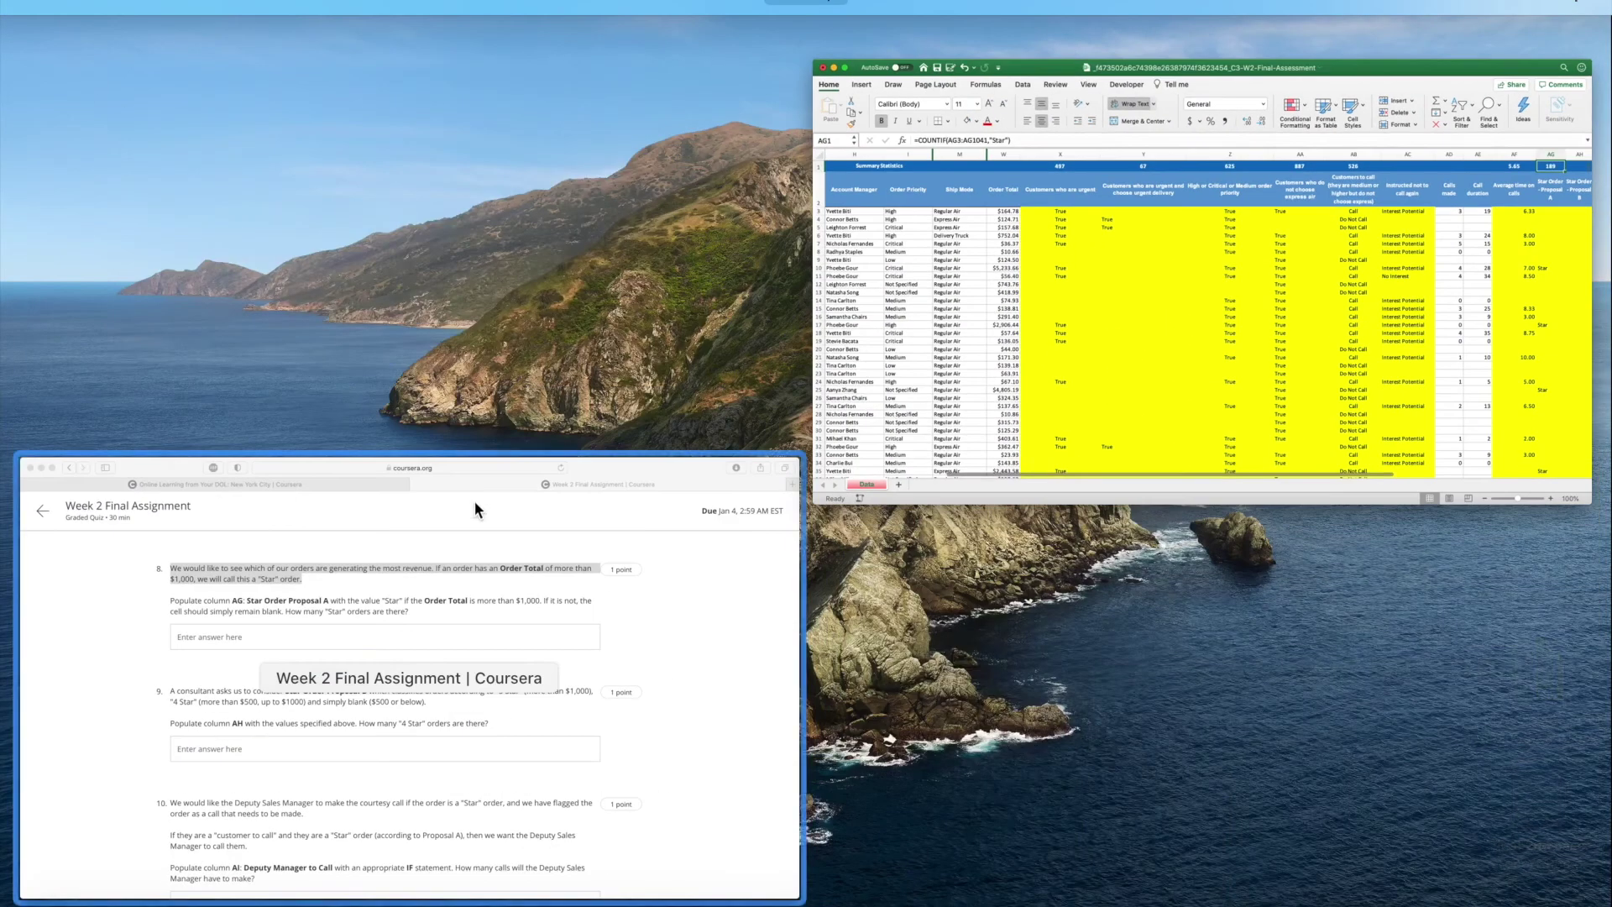
pyautogui.click(475, 508)
pyautogui.click(511, 361)
pyautogui.write('189')
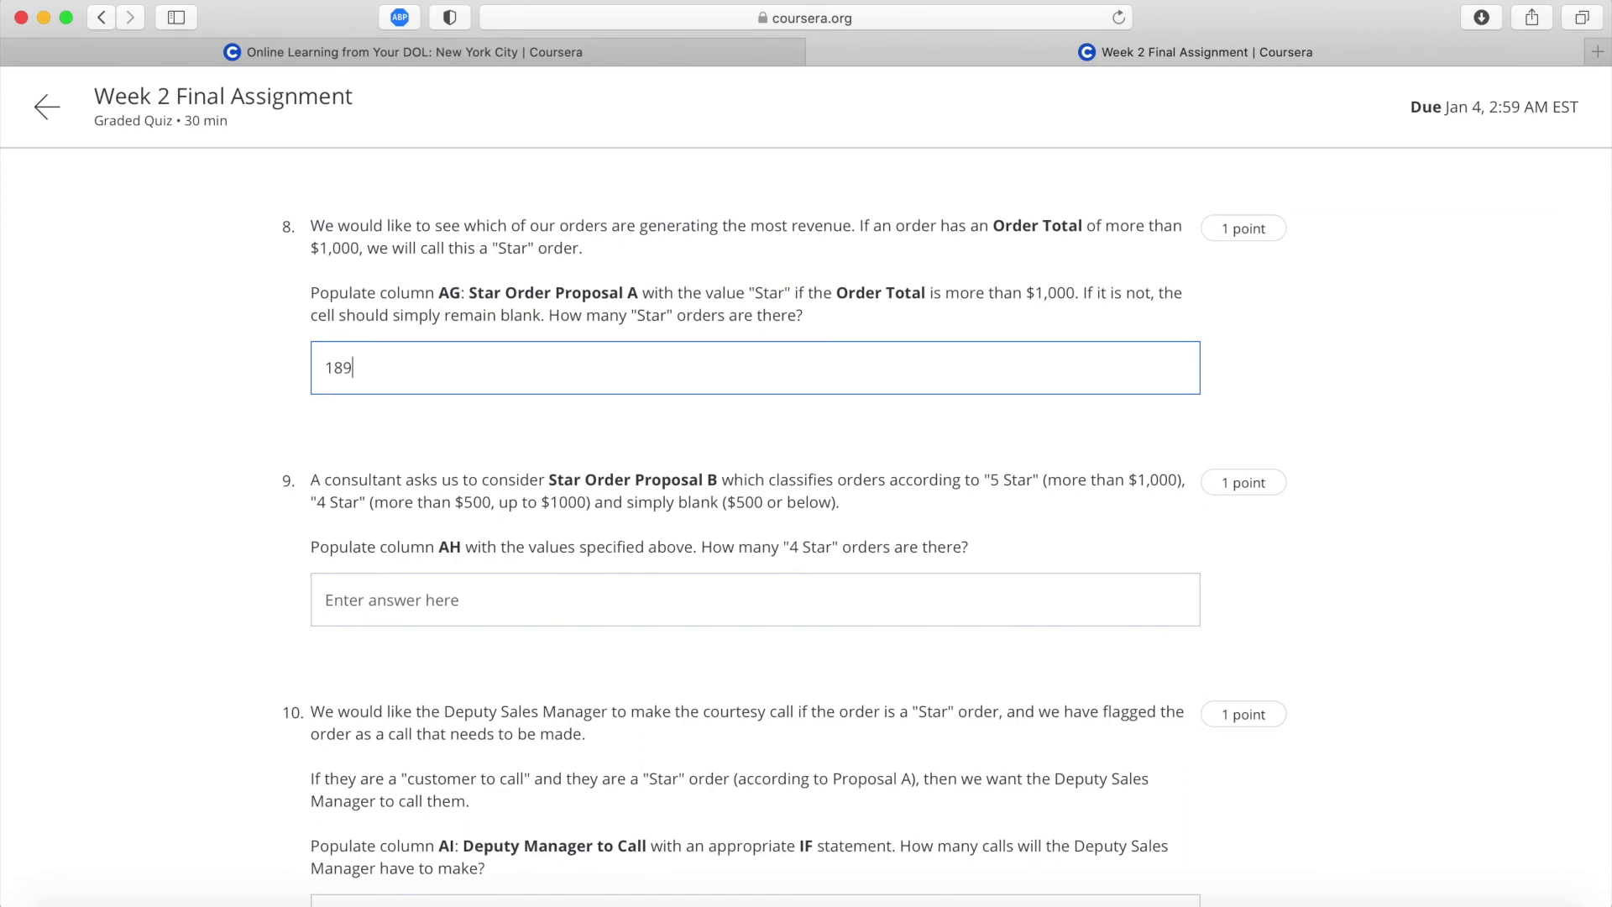
pyautogui.click(335, 444)
# Read question 9's requirements for Star Order Proposal B in column AH and return to the Excel workbook.
pyautogui.scroll(-5, 335, 443)
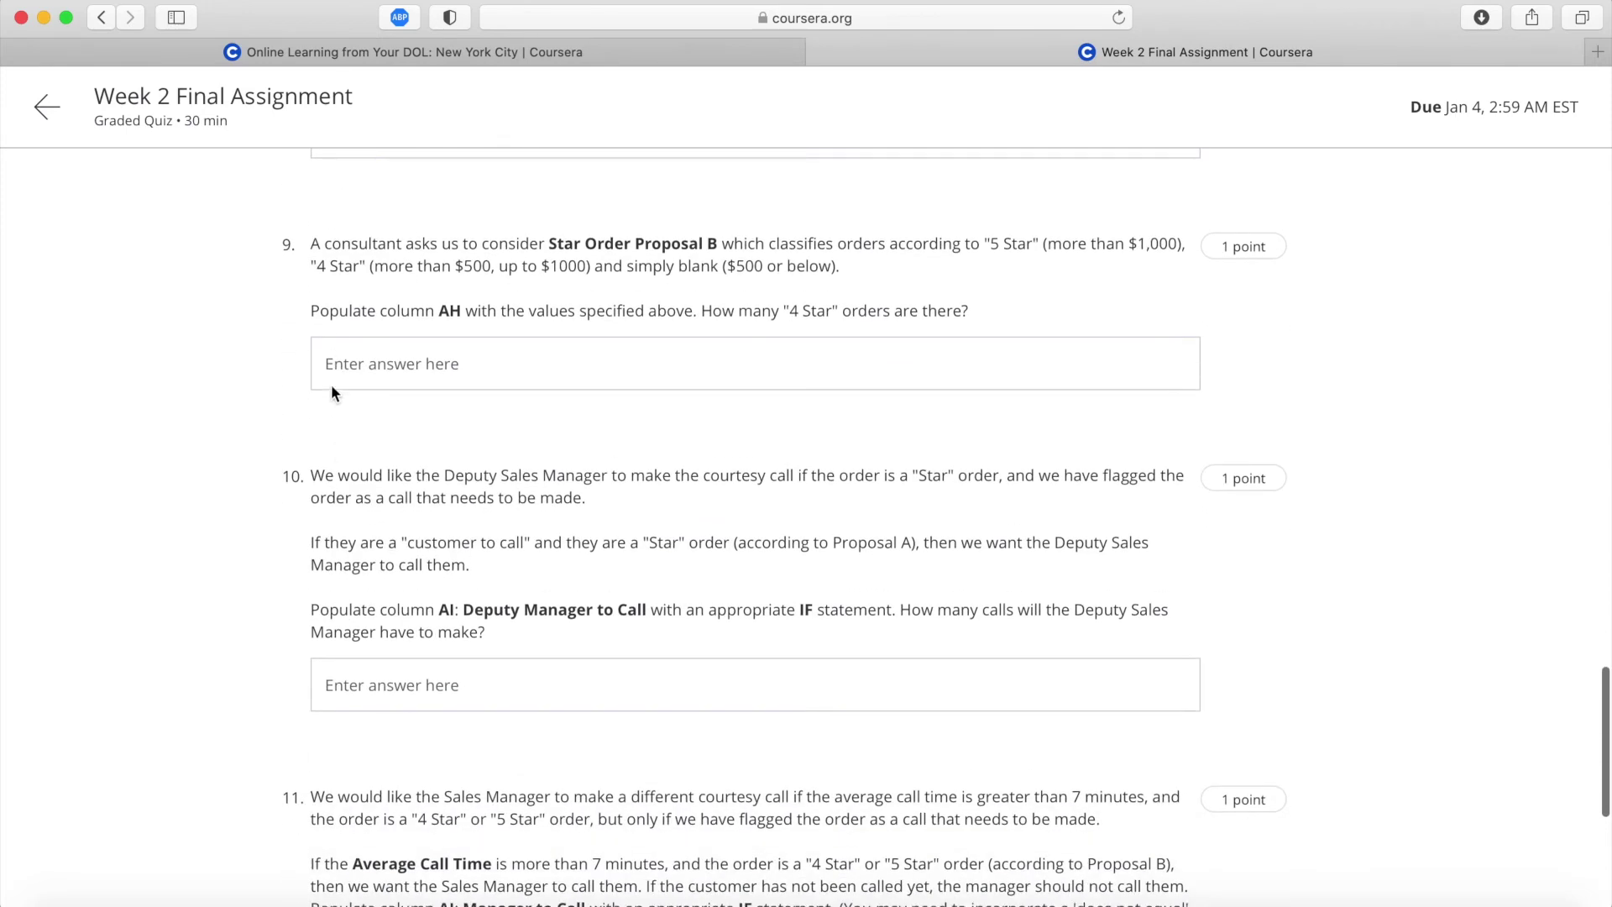
pyautogui.scroll(-1, 339, 260)
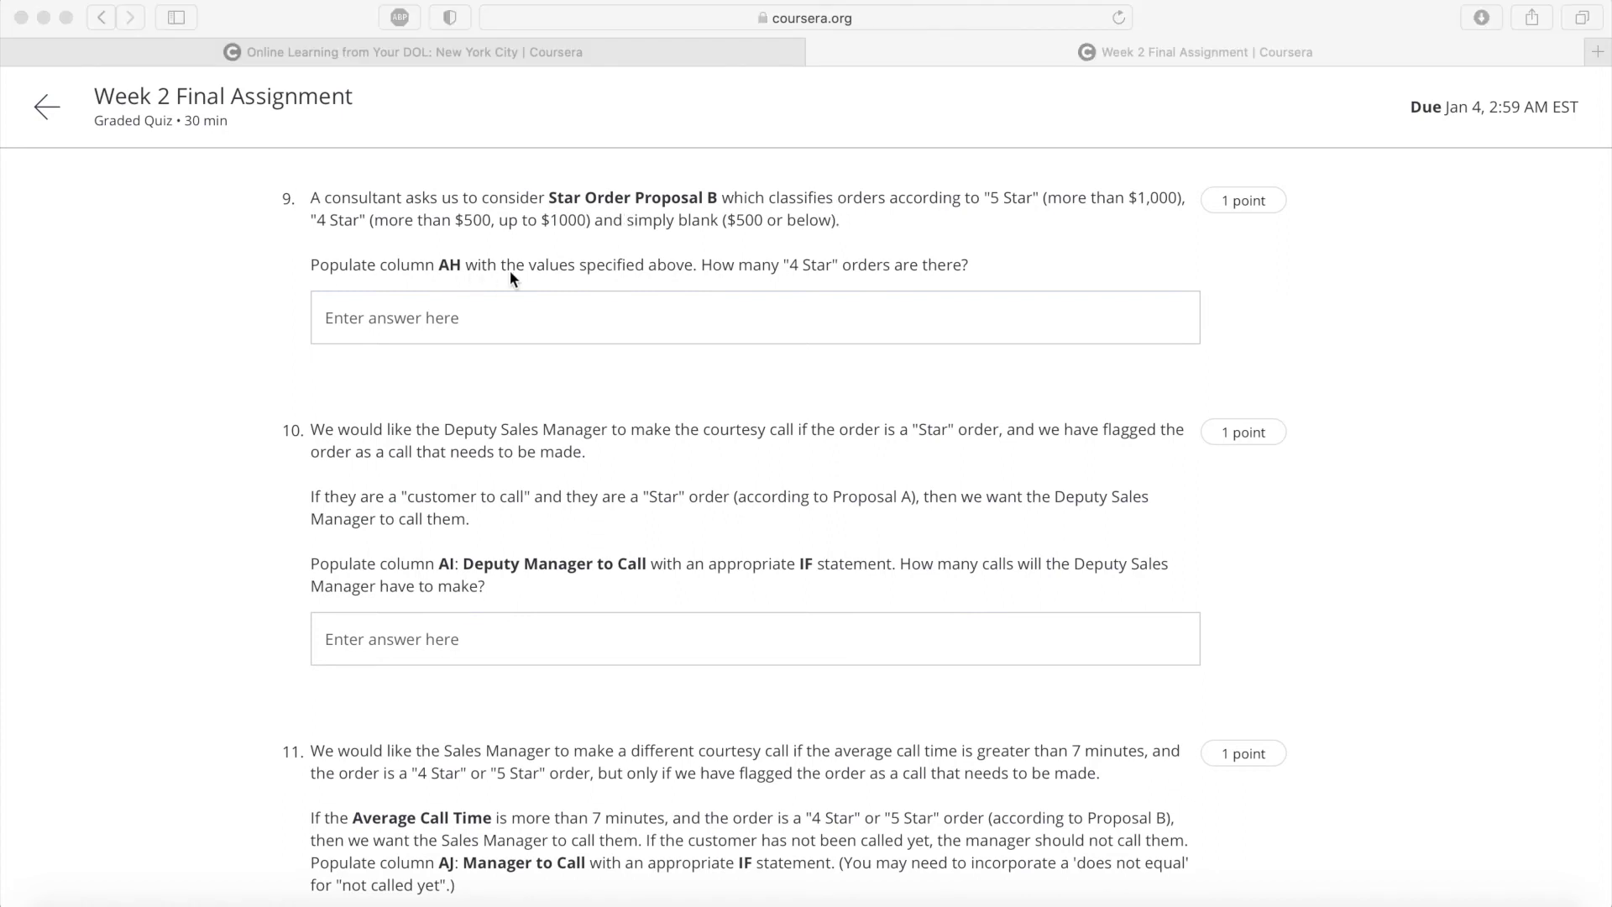
pyautogui.click(703, 259)
pyautogui.moveTo(702, 263); pyautogui.dragTo(840, 266)
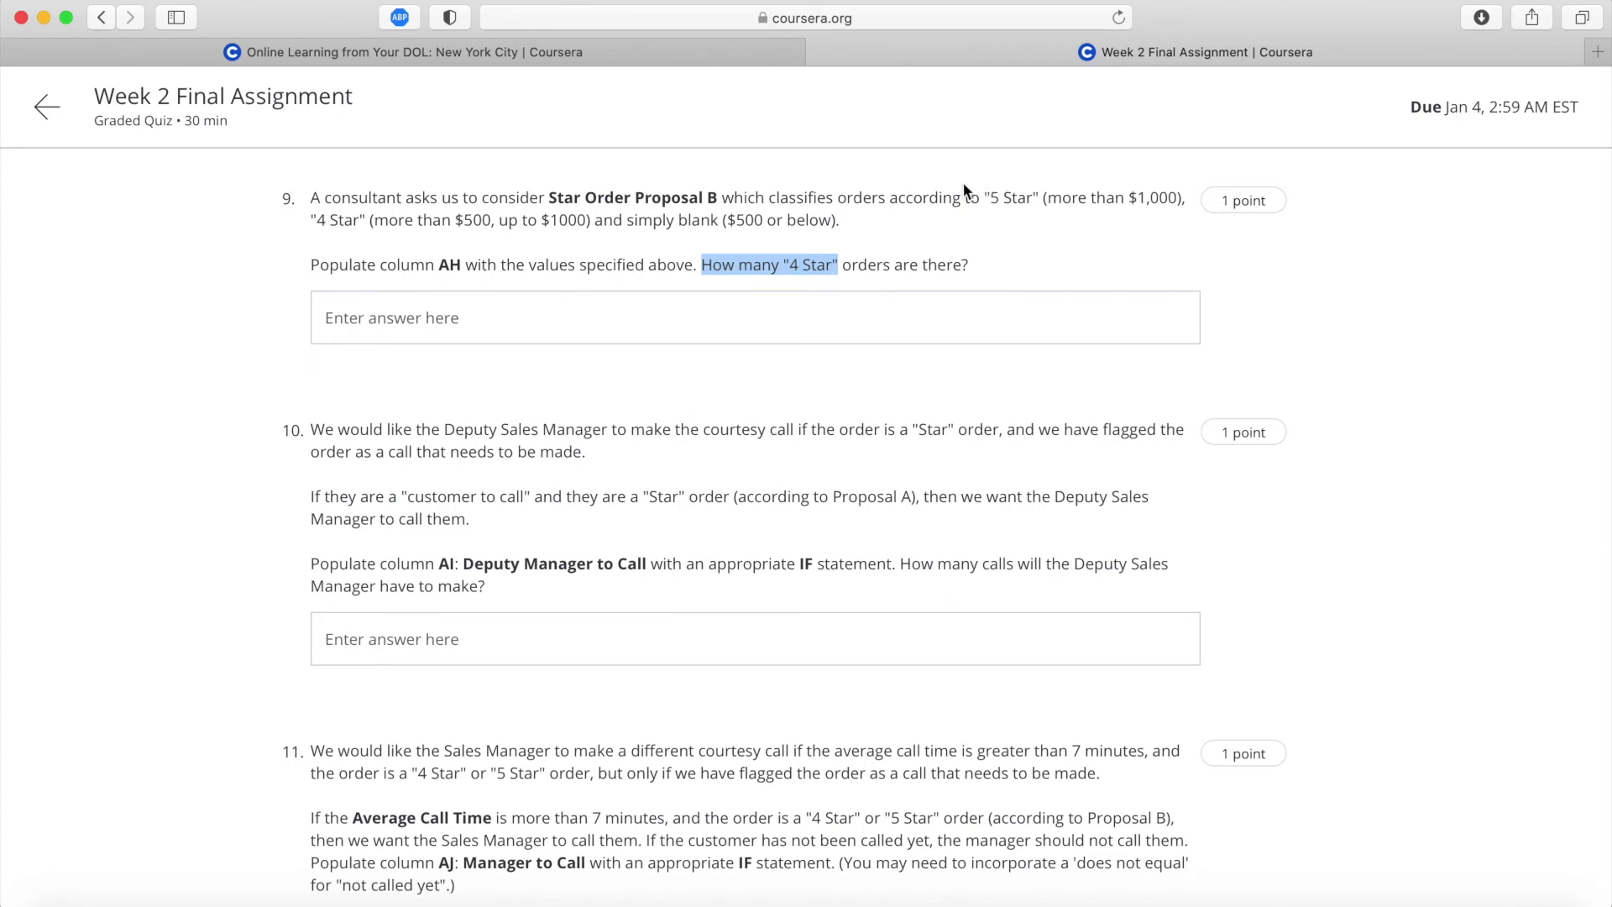
pyautogui.moveTo(311, 220); pyautogui.dragTo(593, 211)
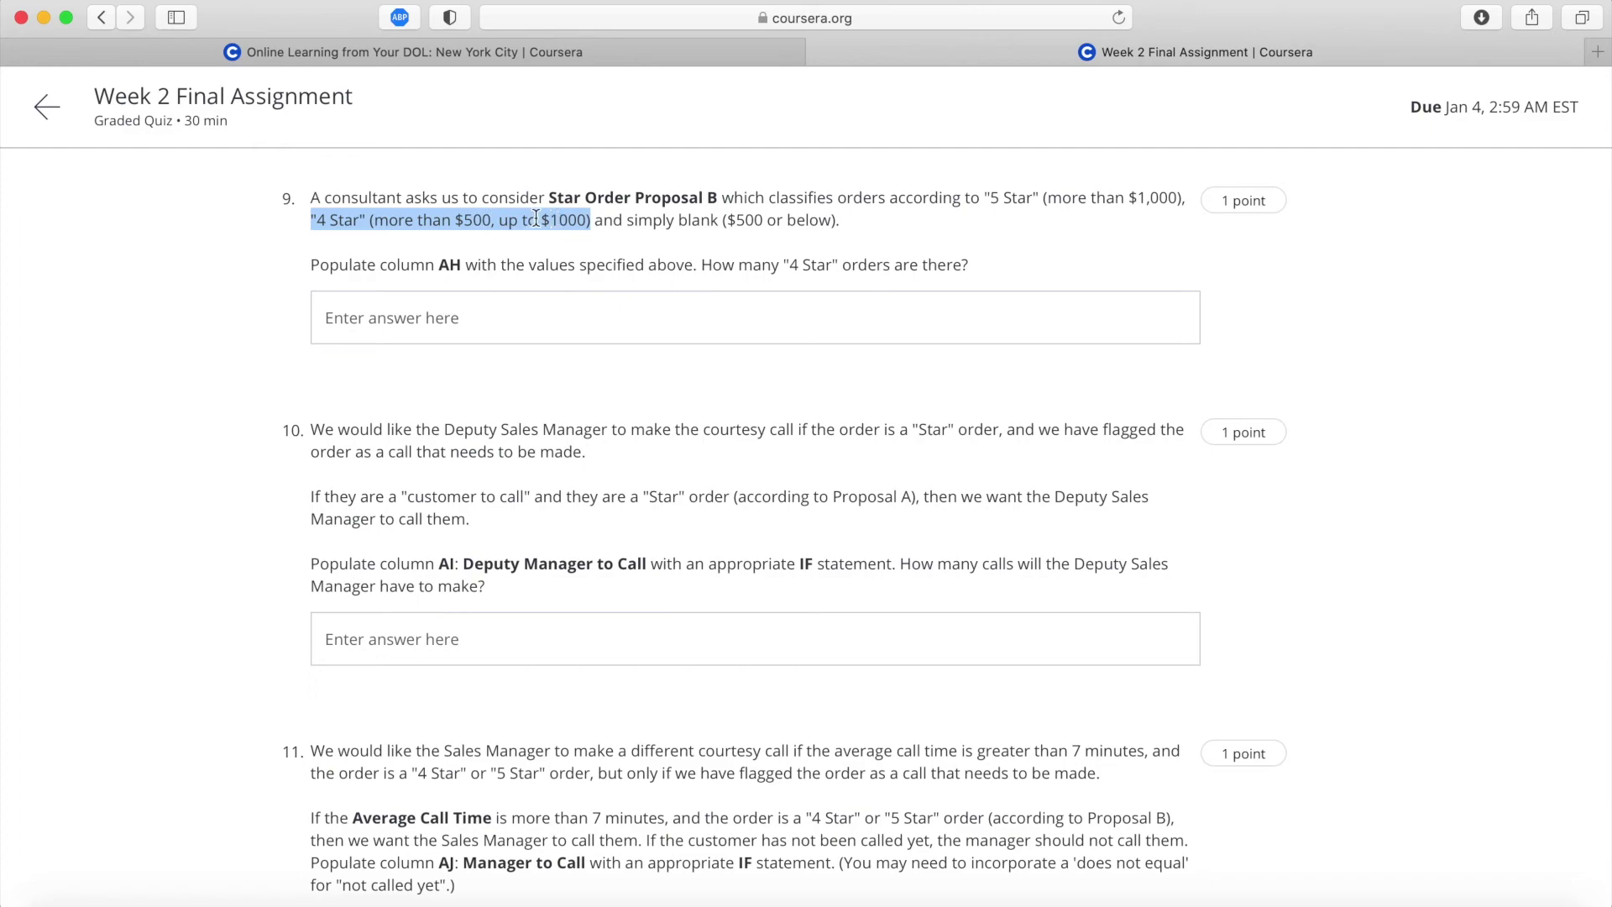
pyautogui.hotkey('ctrl', 'Up')
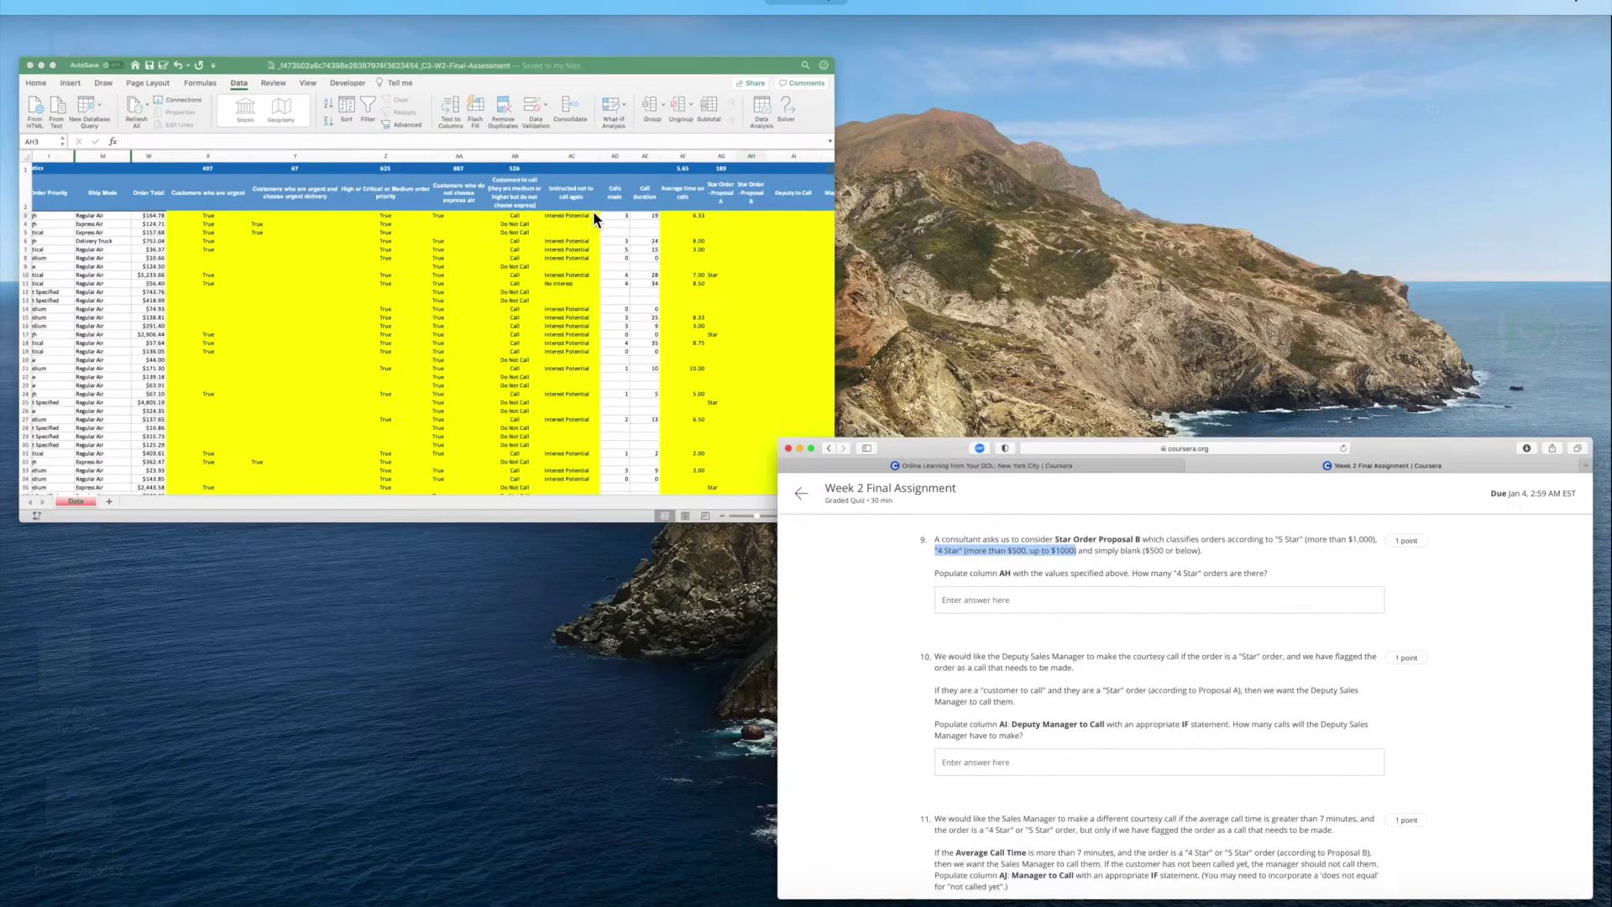
pyautogui.click(553, 253)
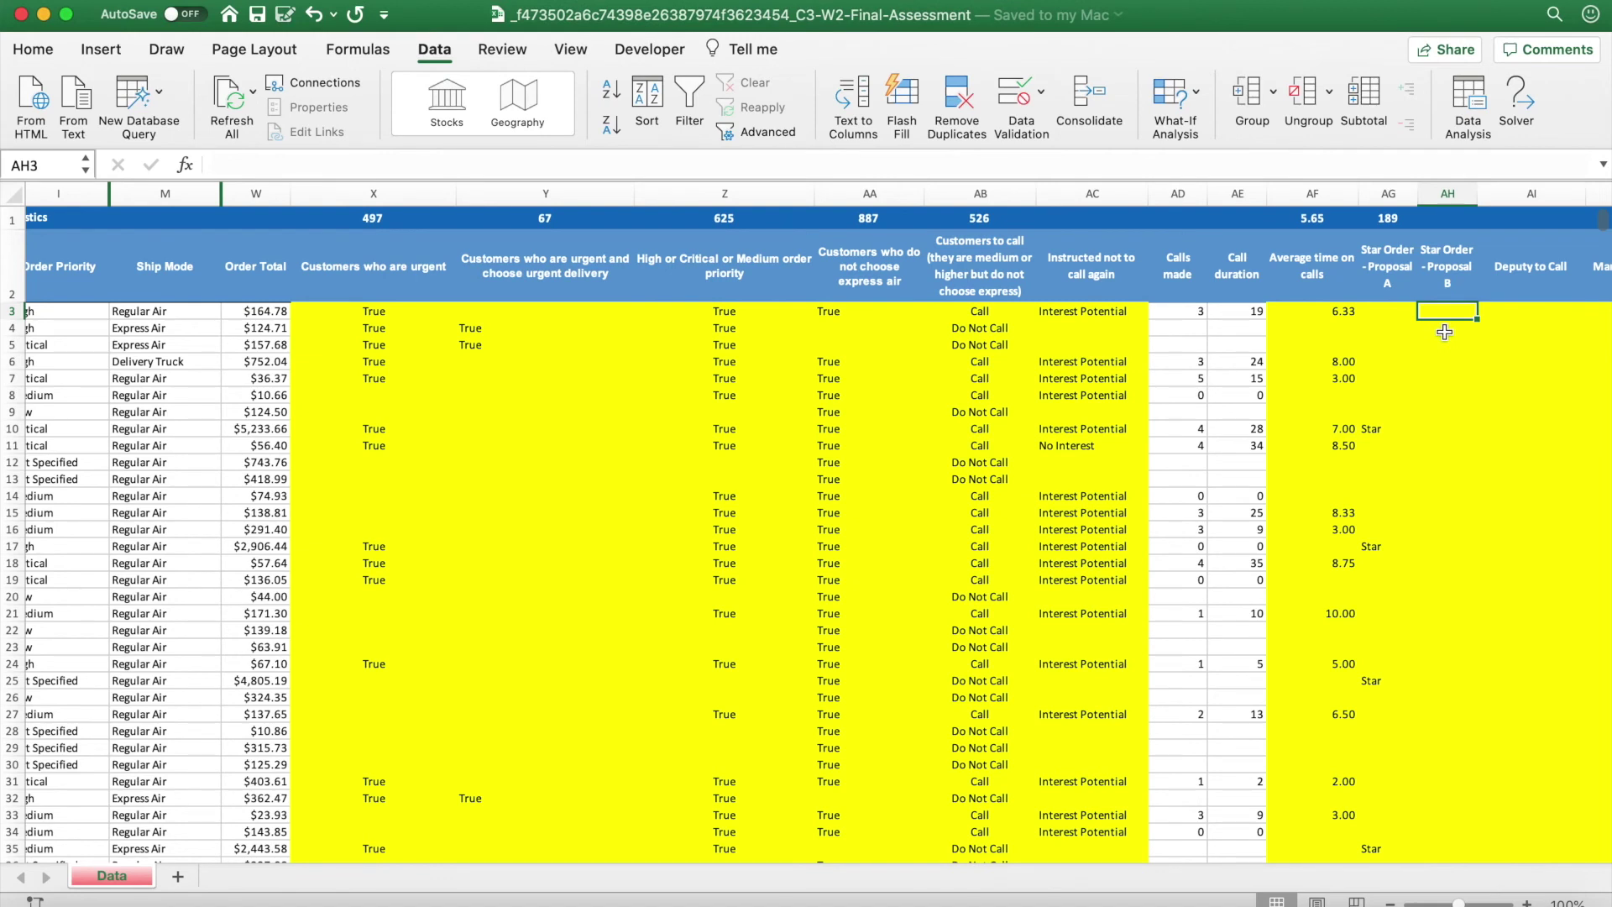
# Enter =AND(W3>500,W3<=1000) in AH3, fill it down column AH and check the result in AH6.
pyautogui.write('=and')
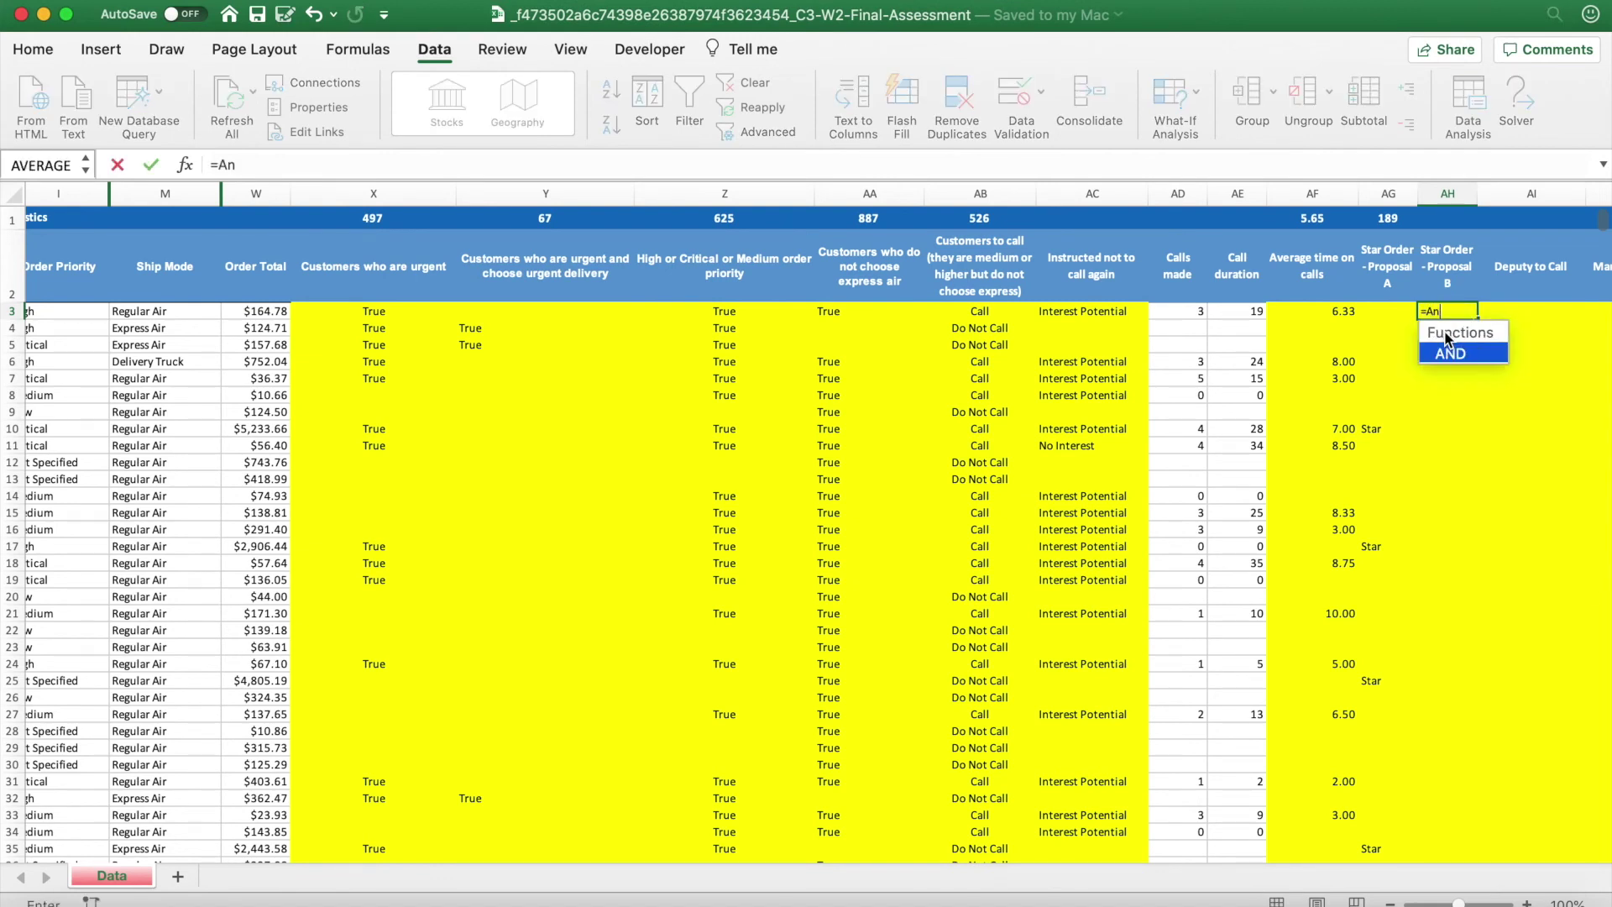
pyautogui.press('Tab')
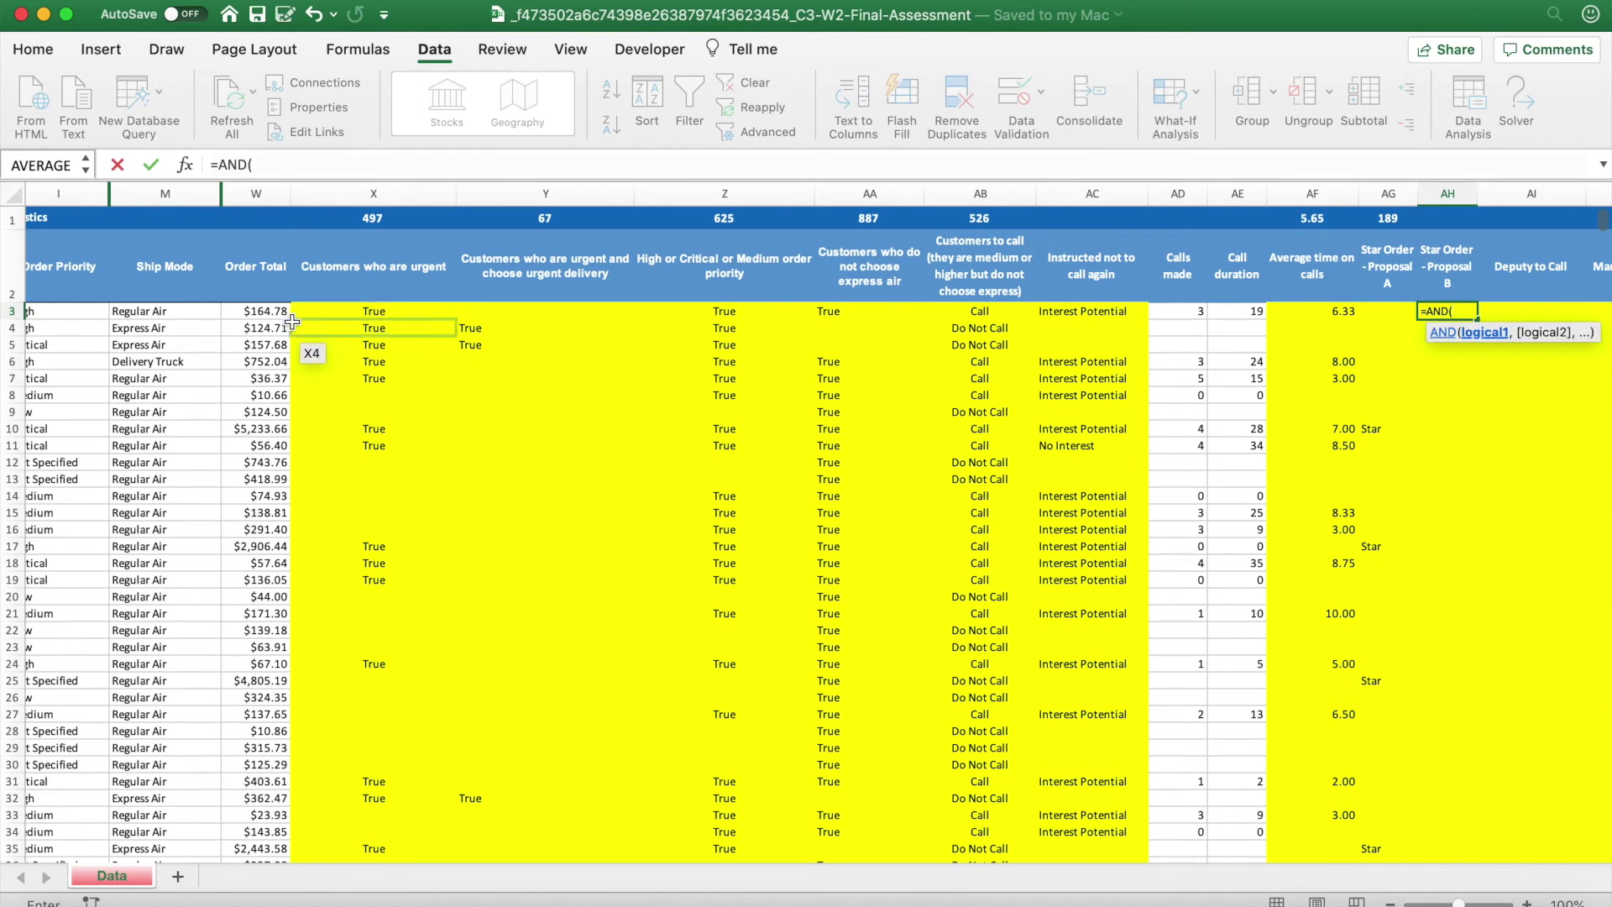
pyautogui.click(267, 312)
pyautogui.click(304, 163)
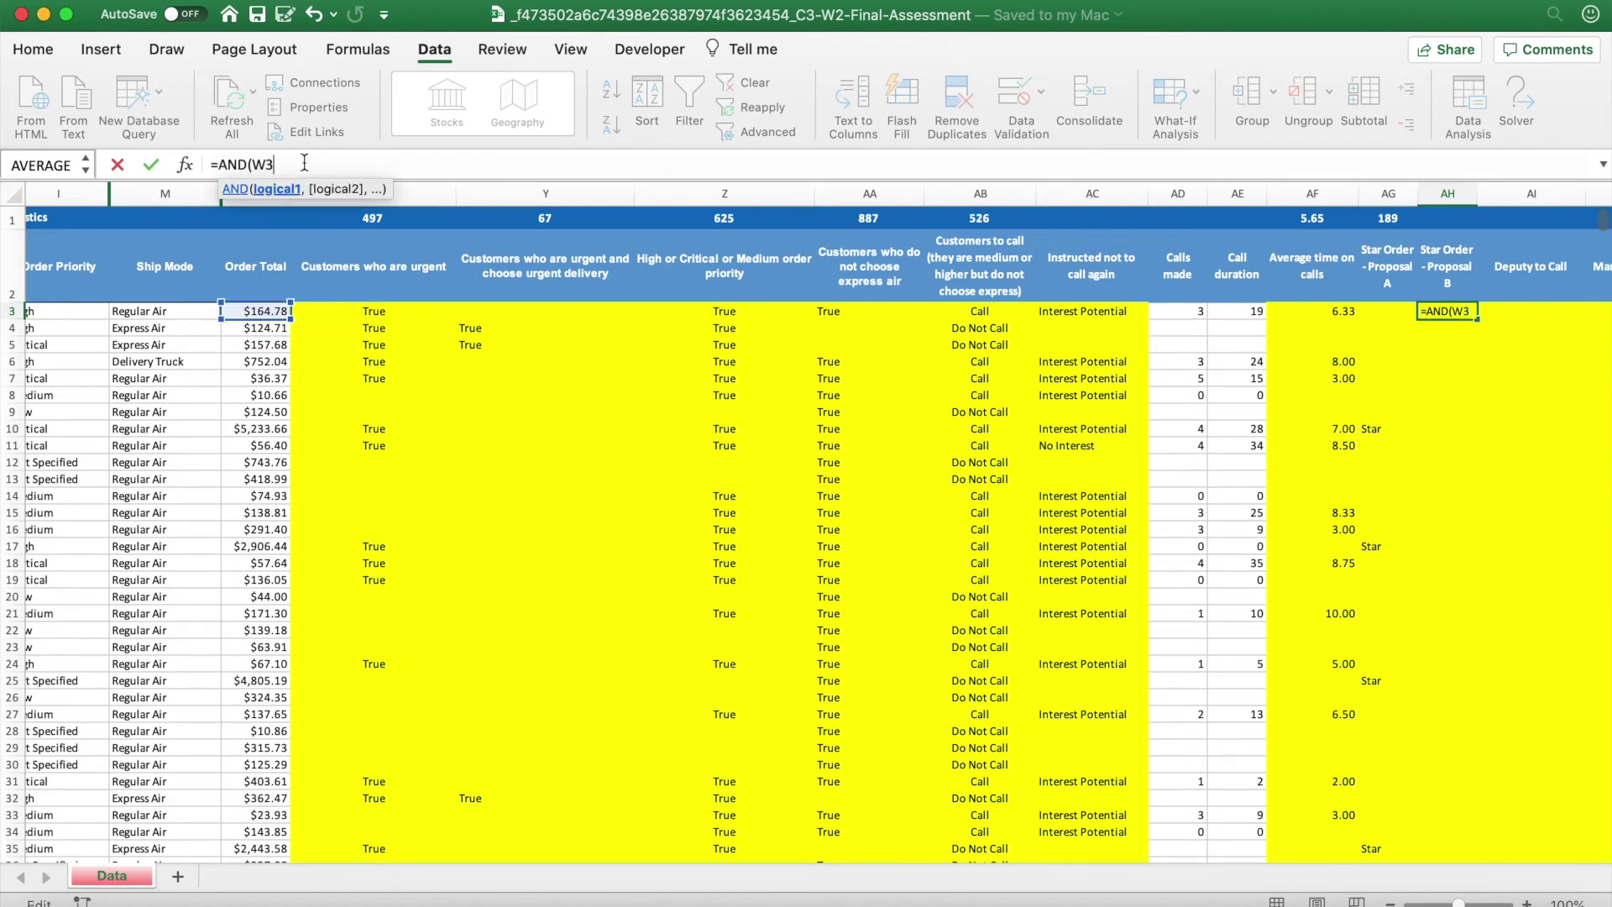
pyautogui.write('>500,')
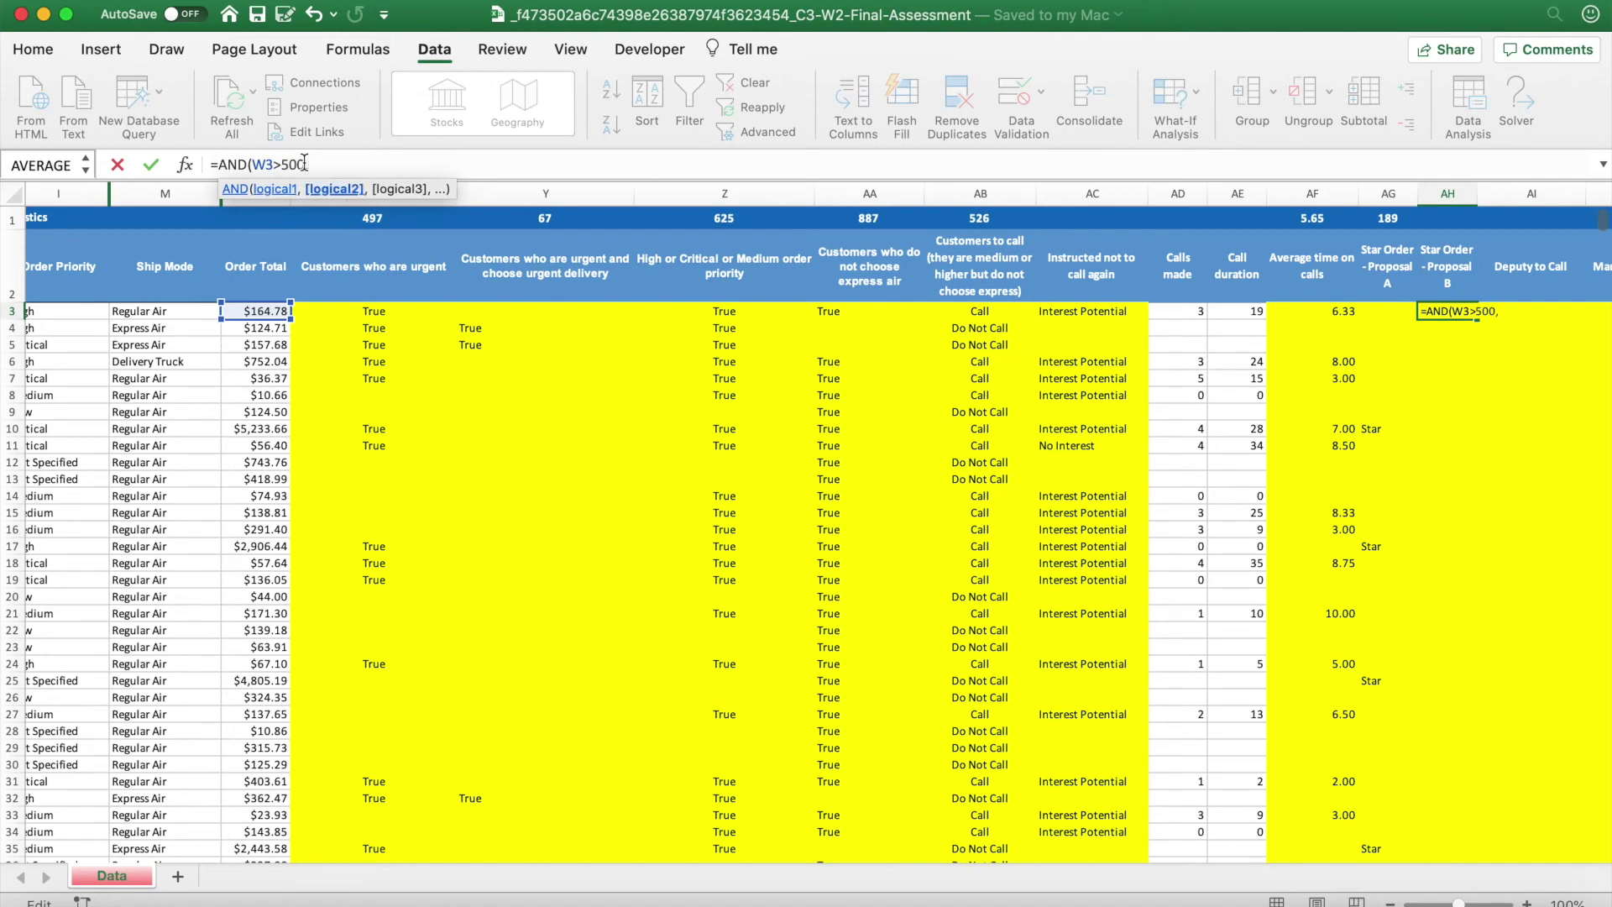
pyautogui.click(260, 311)
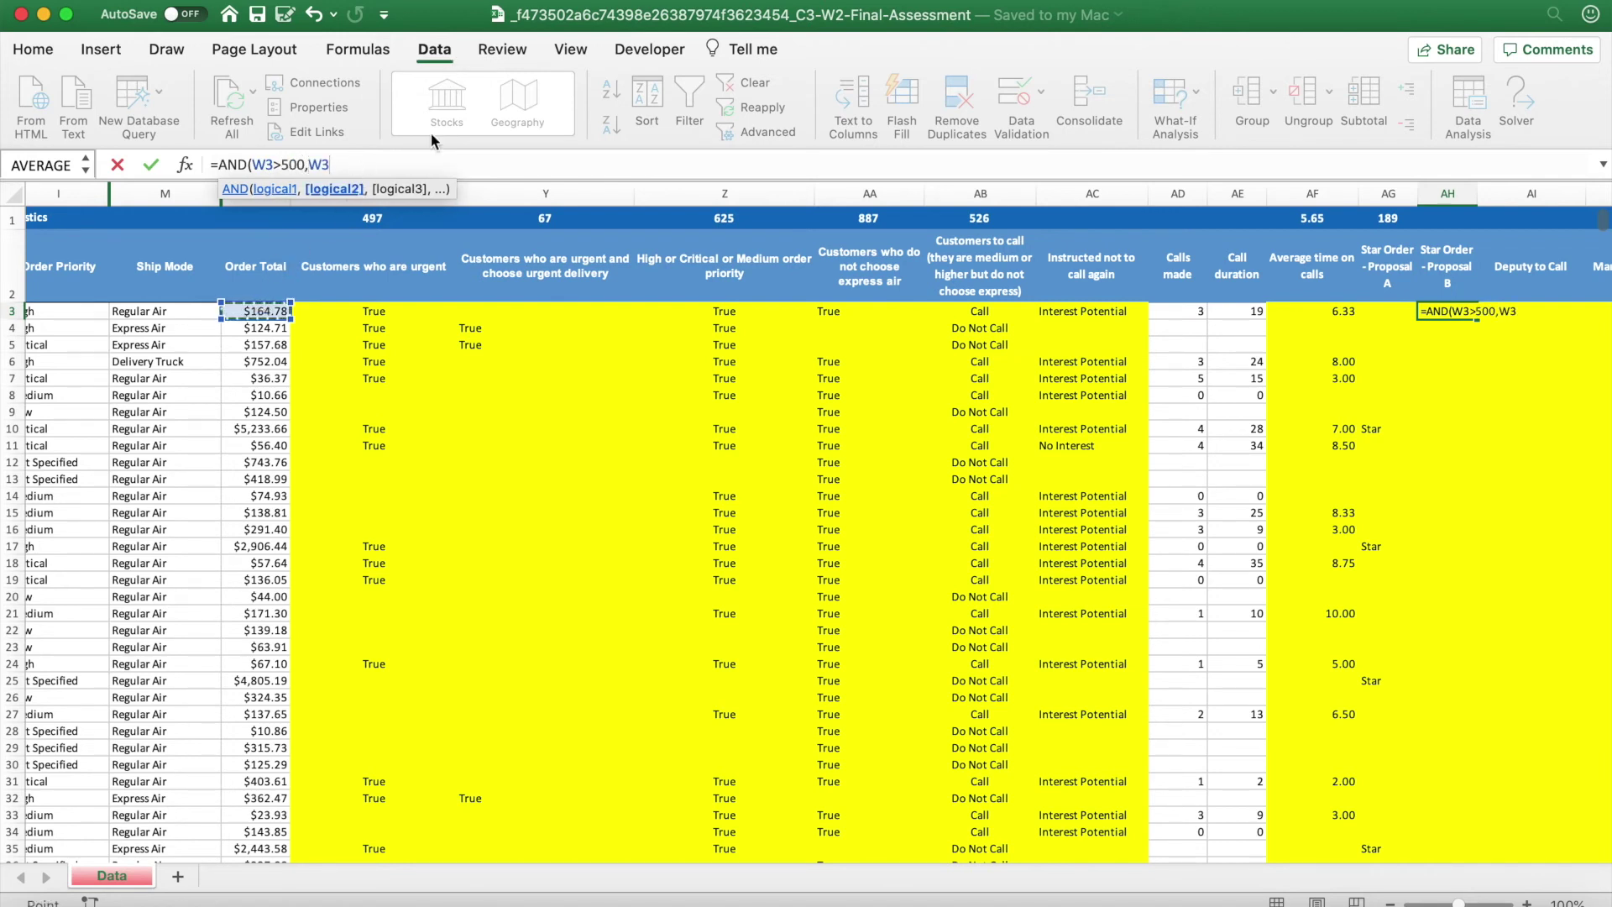
pyautogui.write('<=1000)')
pyautogui.press('Return')
pyautogui.press('Up')
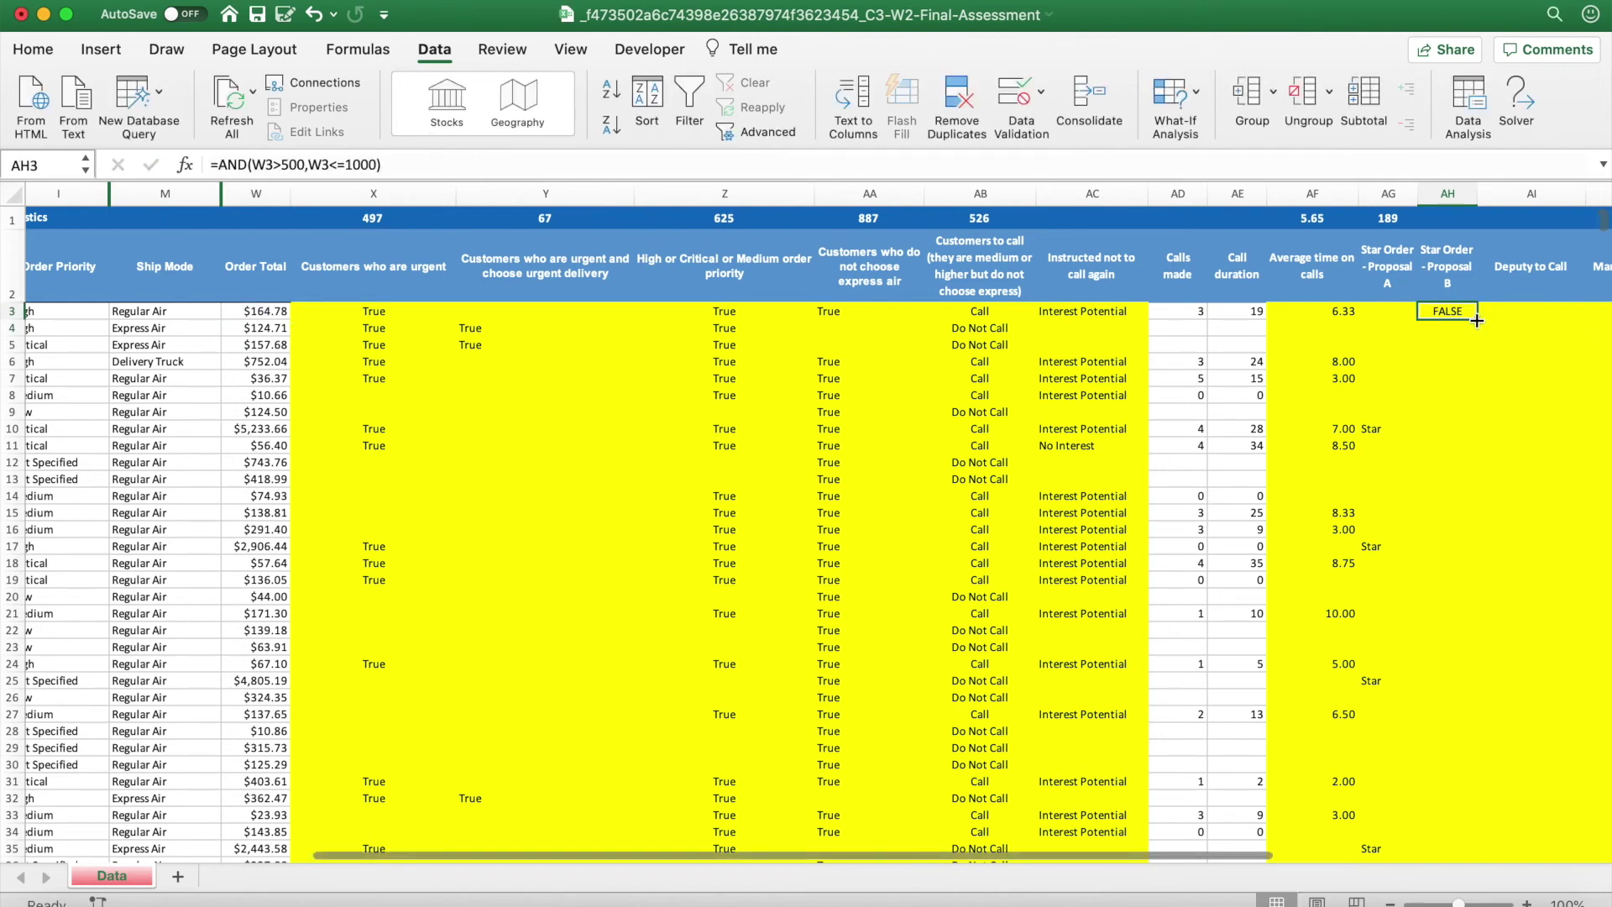
pyautogui.doubleClick(1476, 320)
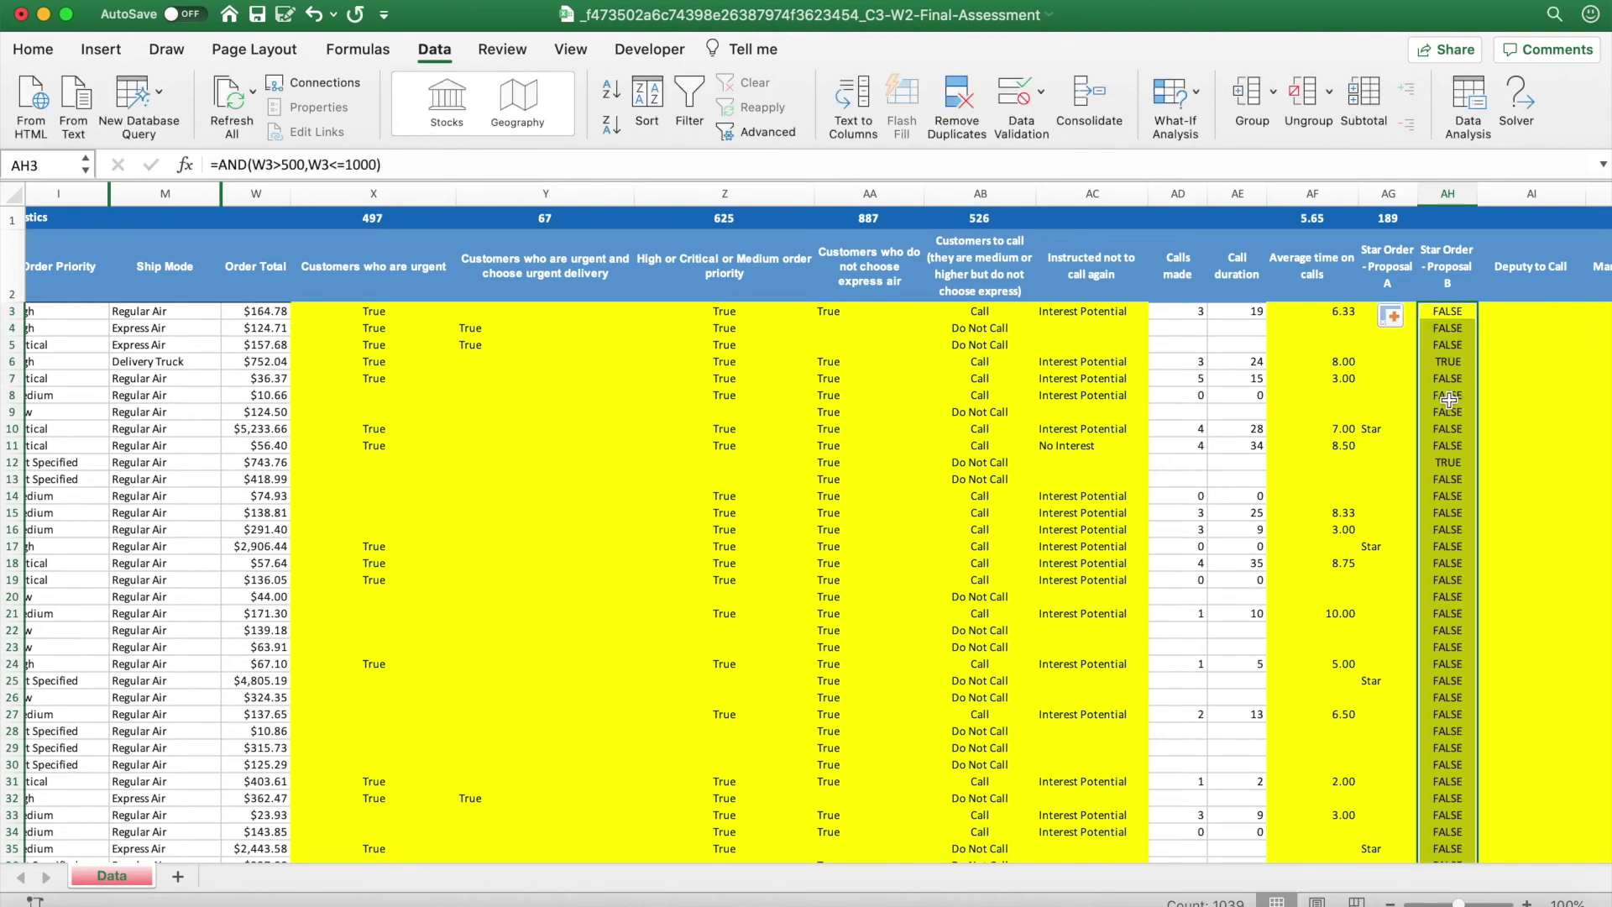
pyautogui.click(1452, 359)
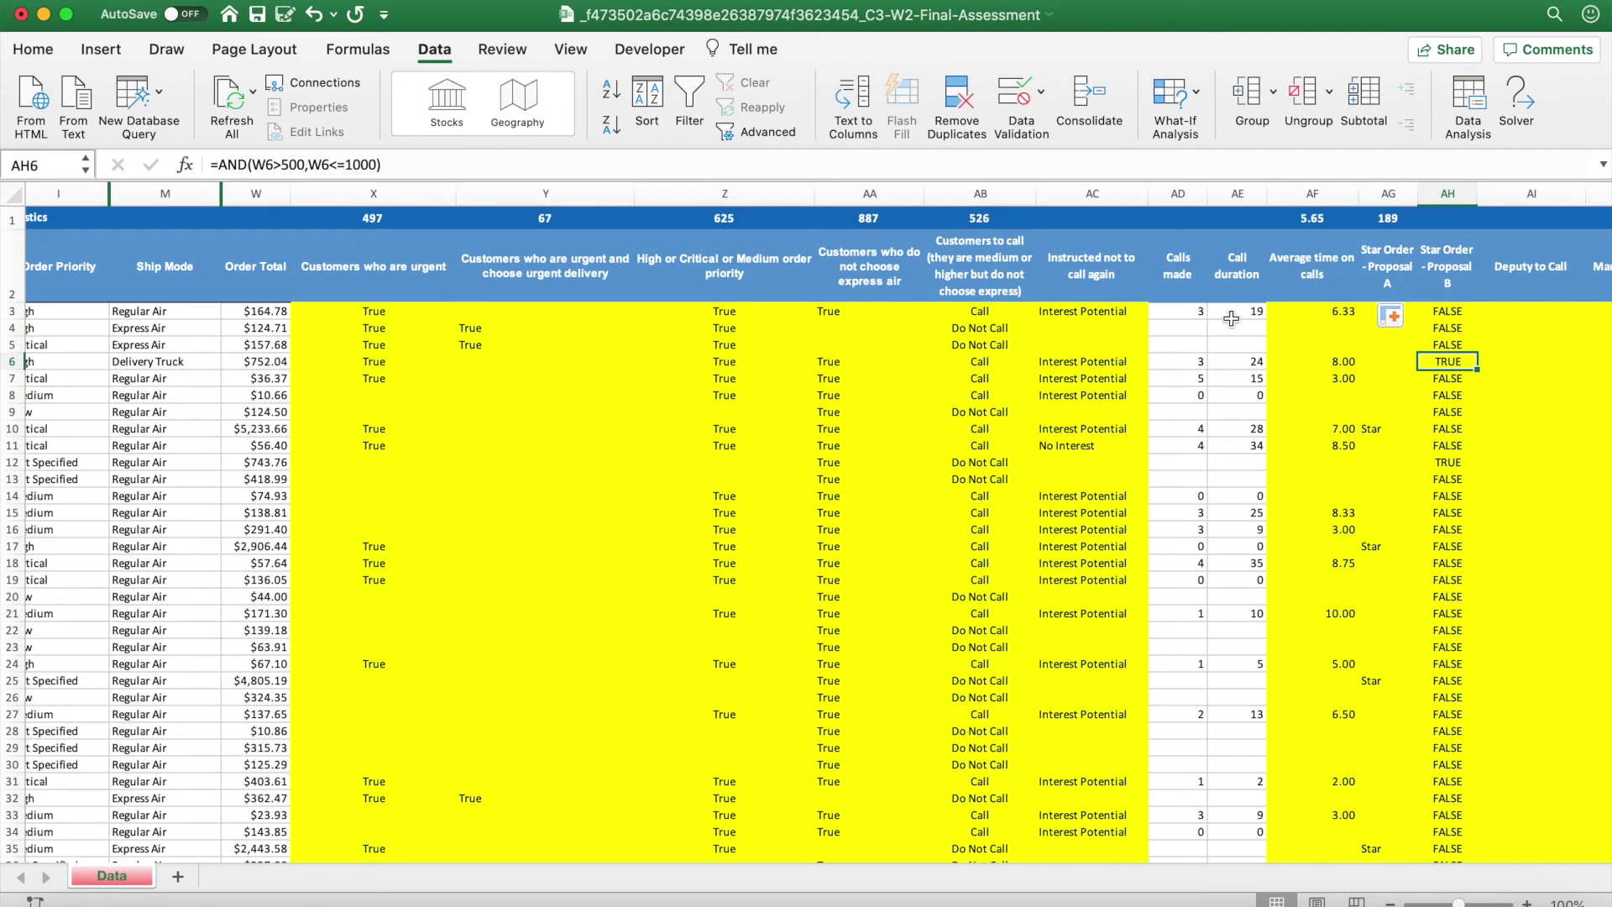
# Wrap the AH3 test in an IF function so it reads =IF(AND(W3>500,W3<=1000),"4 Star","").
pyautogui.click(1463, 311)
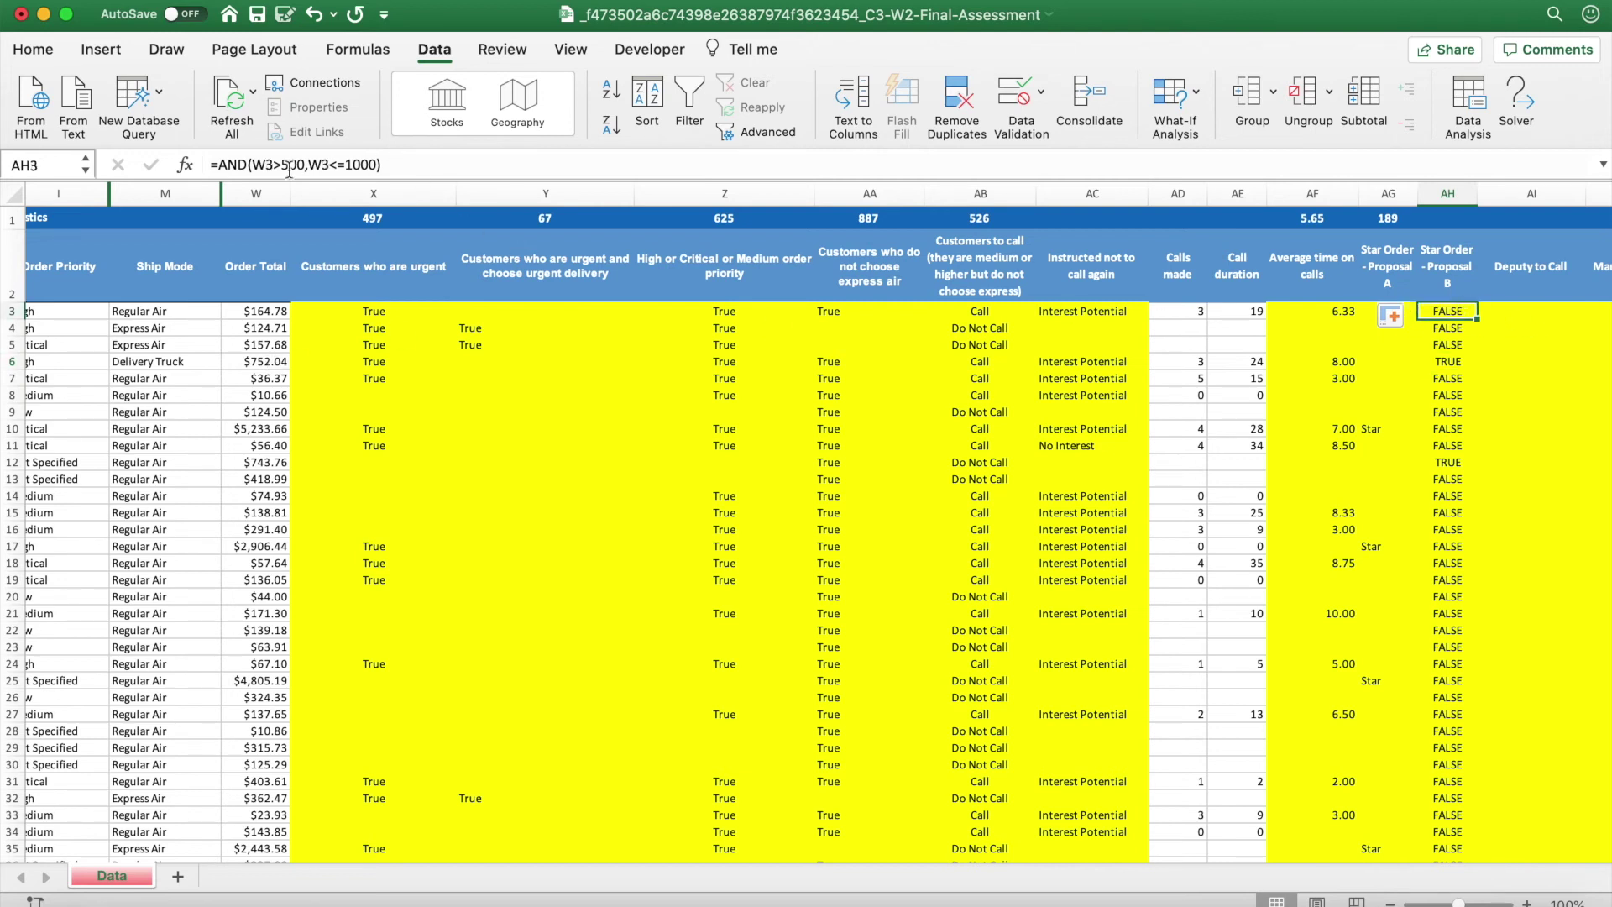
pyautogui.click(217, 163)
pyautogui.write('IF(')
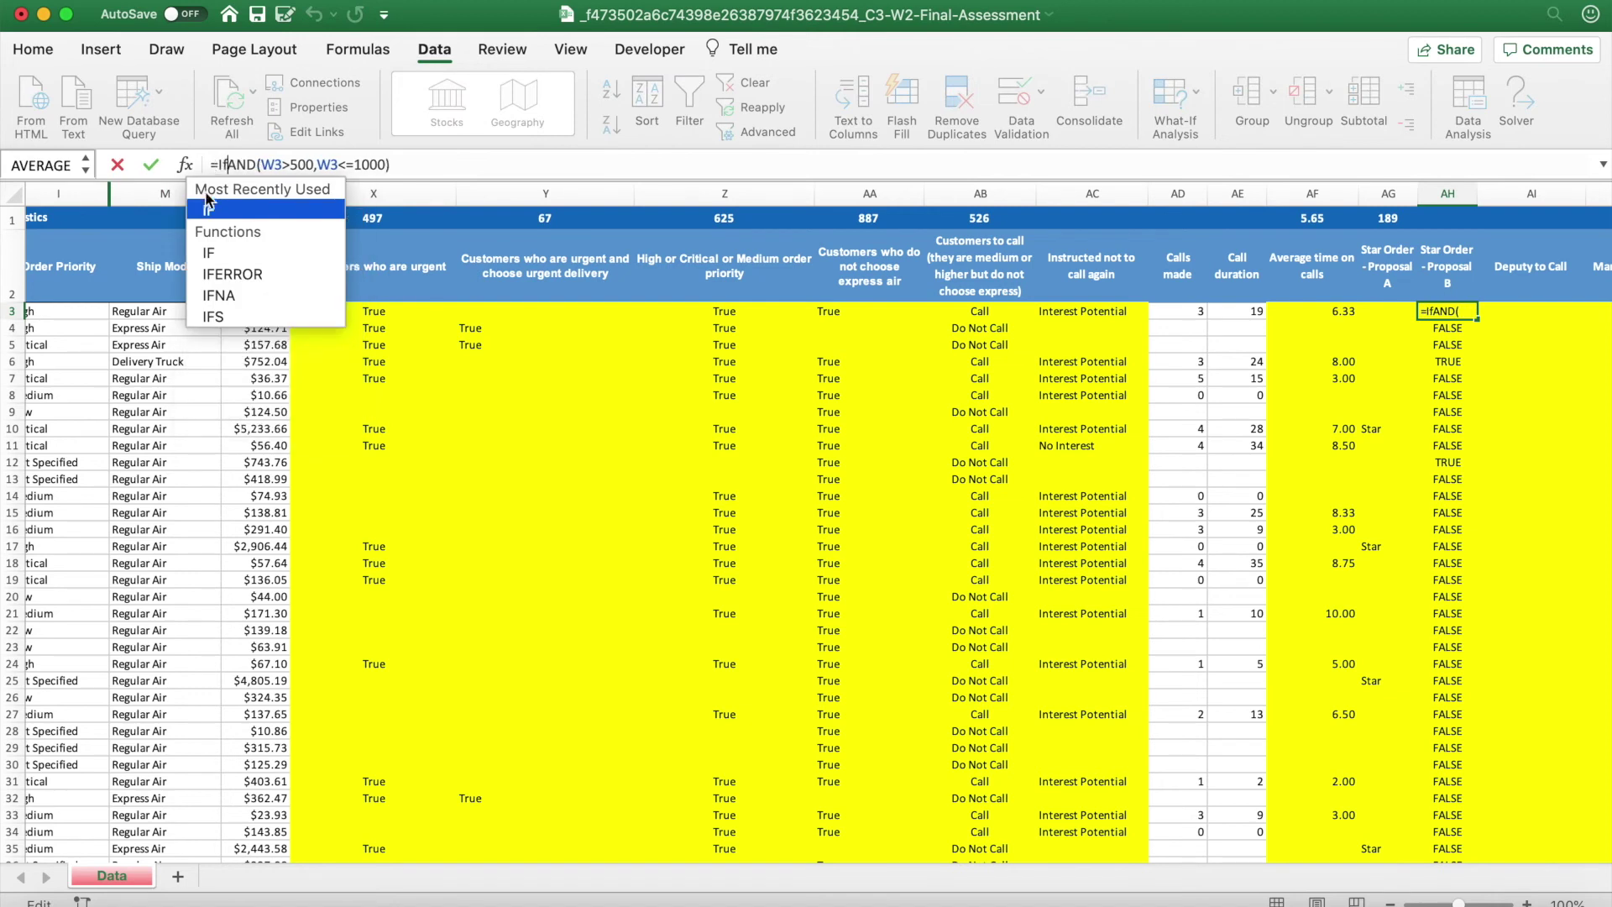
pyautogui.click(429, 167)
pyautogui.write(',')
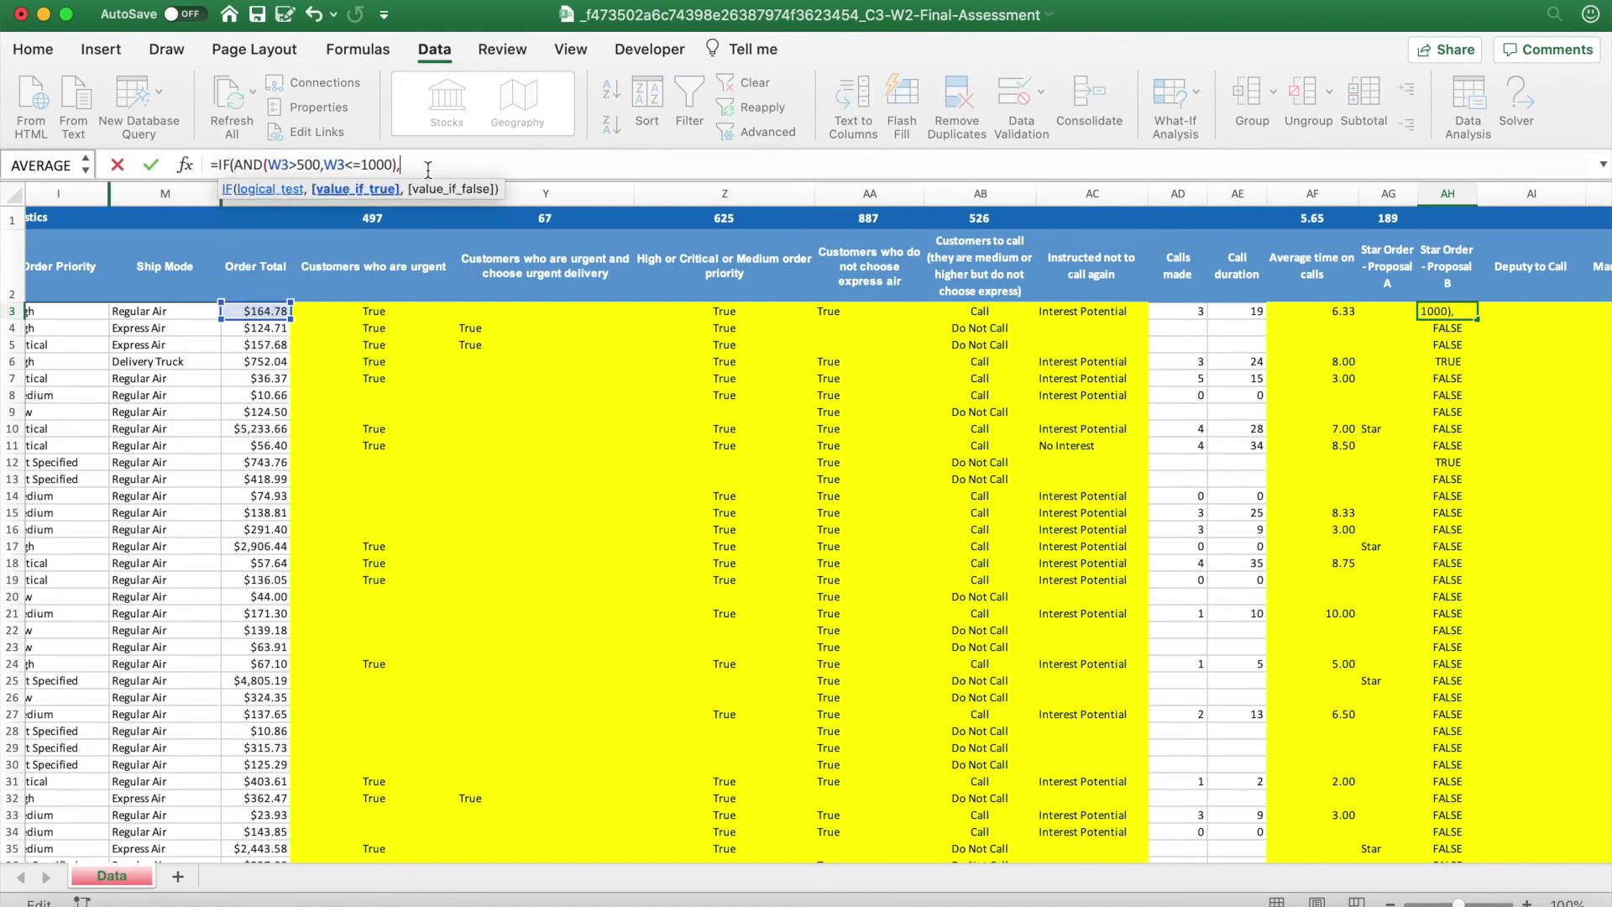
pyautogui.hotkey('ctrl', 'Up')
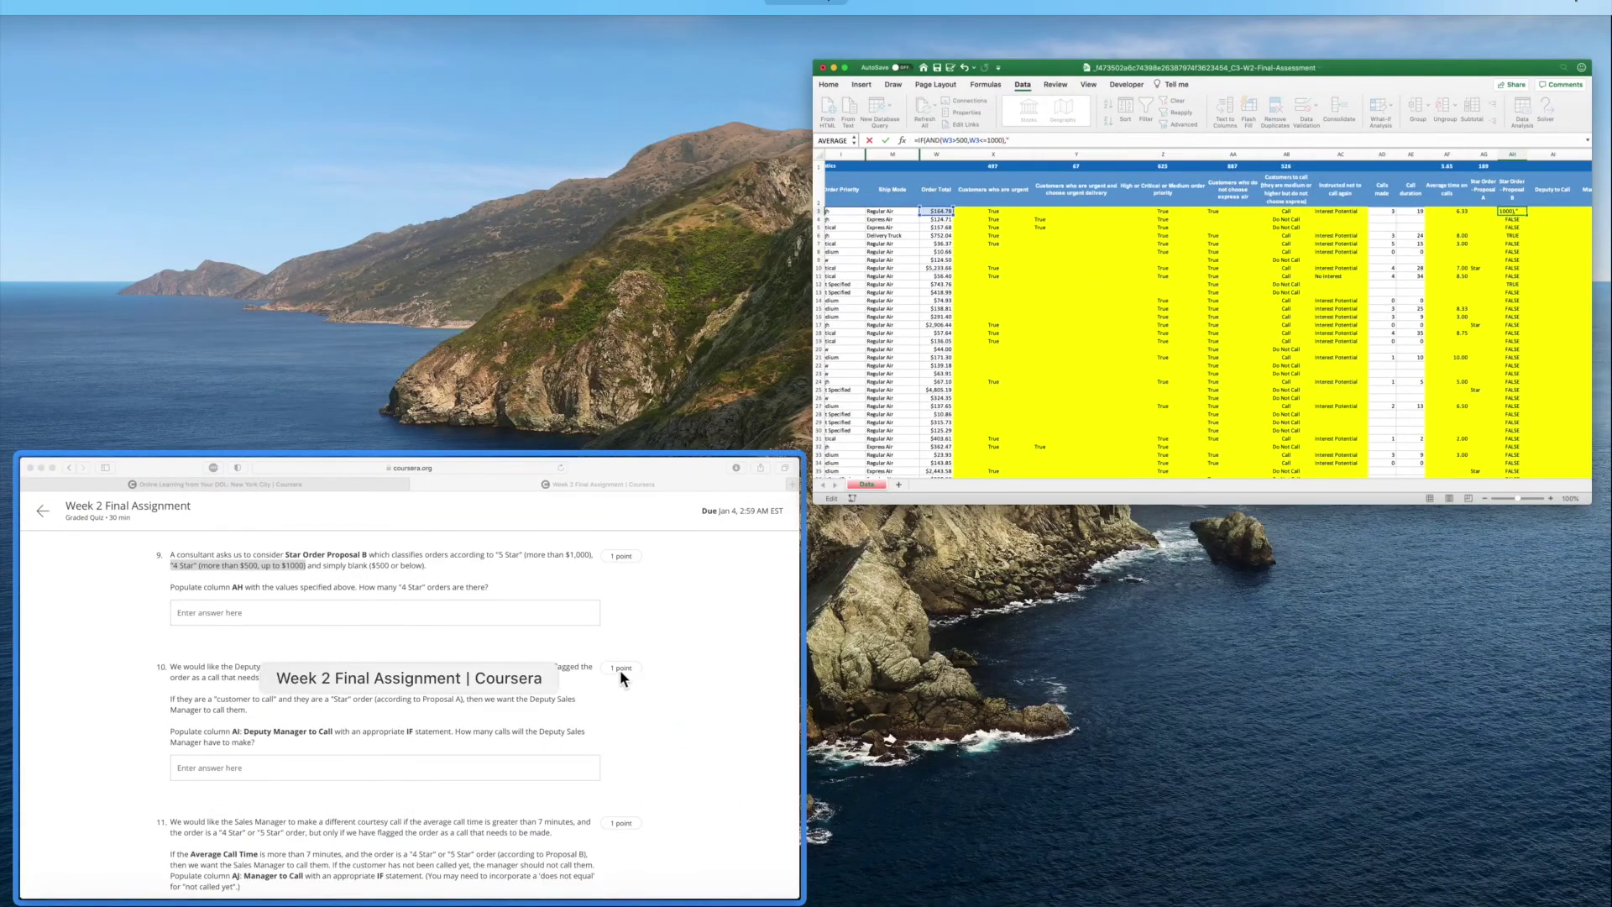
pyautogui.click(1035, 418)
pyautogui.write('"4 St')
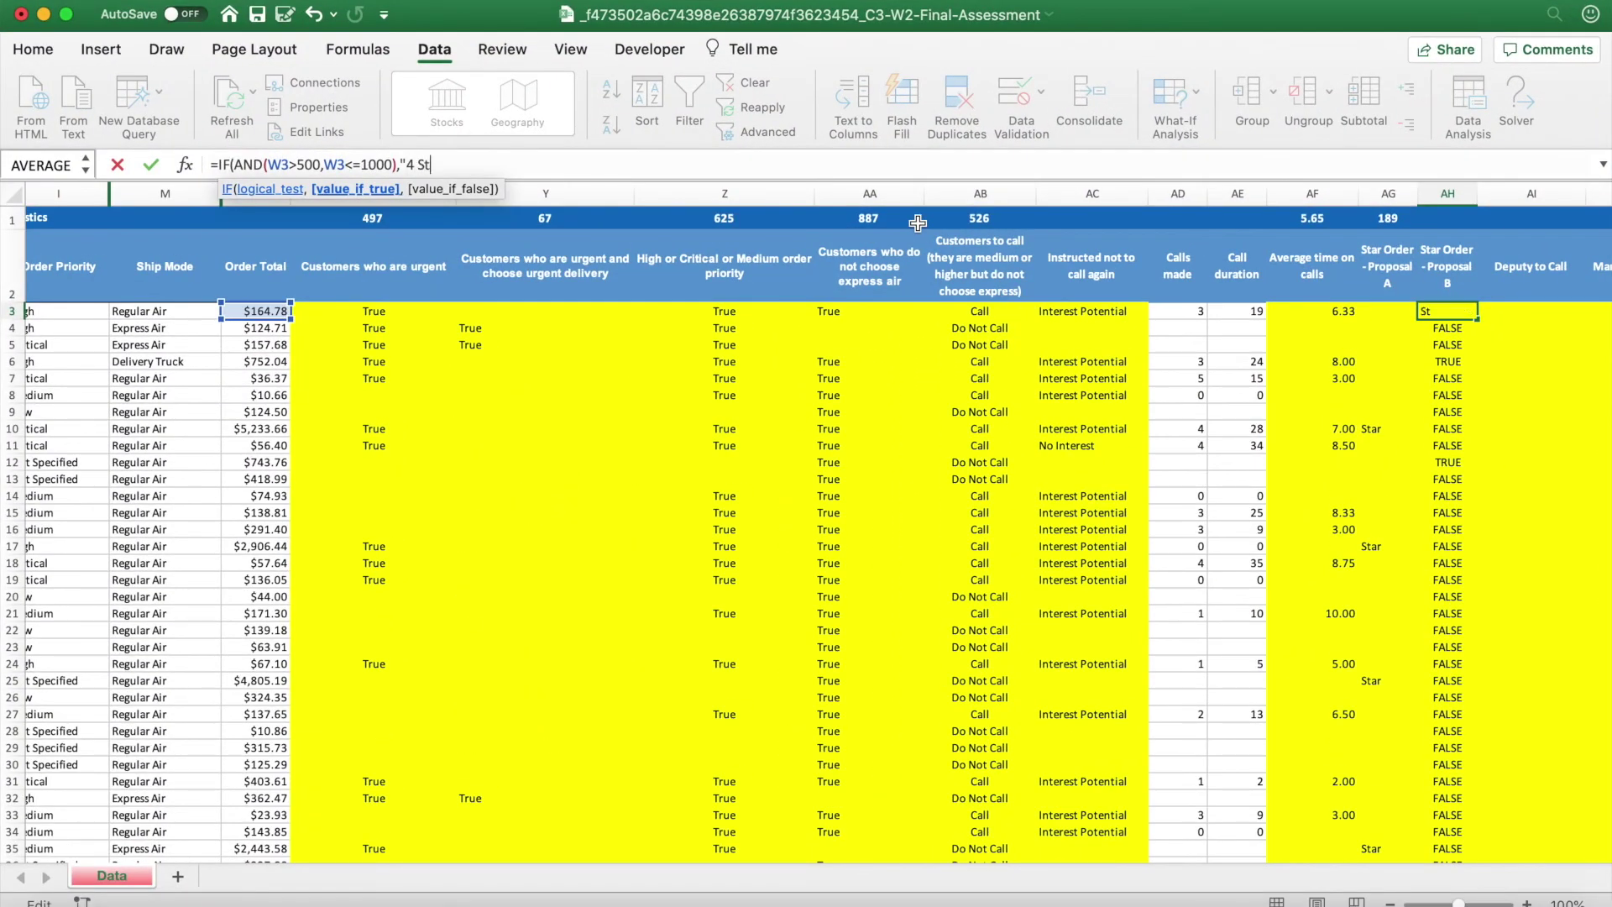
pyautogui.write('ar","")')
pyautogui.hotkey('ctrl', 'Return')
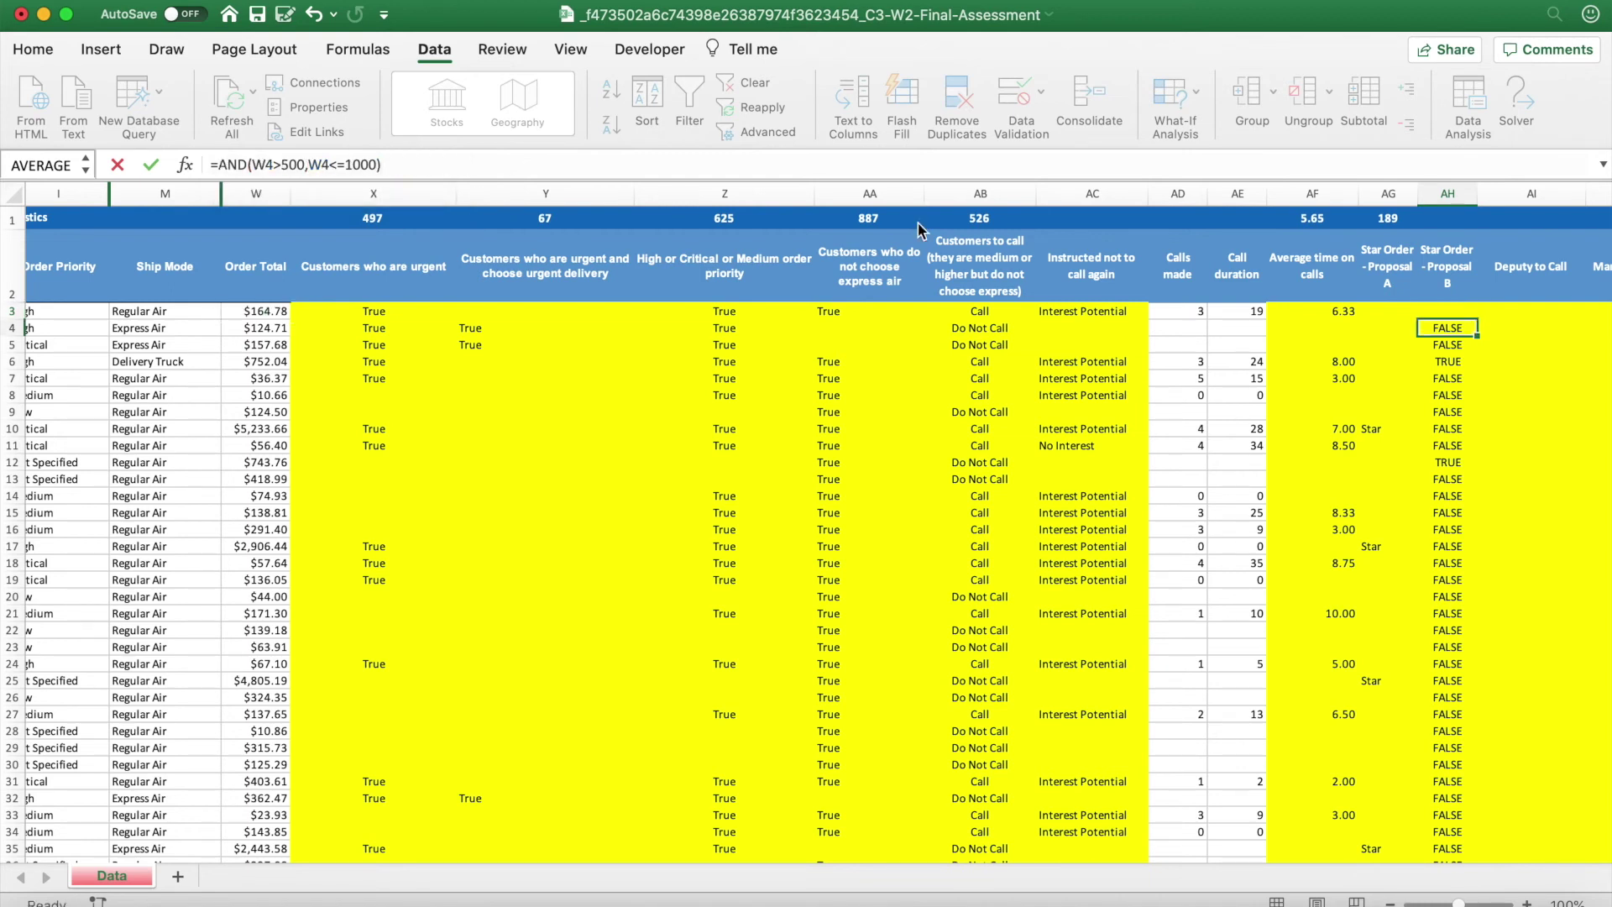
# Fill the AH3 IF formula down column AH and check the results in AH6 and AH12 against their order totals.
pyautogui.doubleClick(1477, 319)
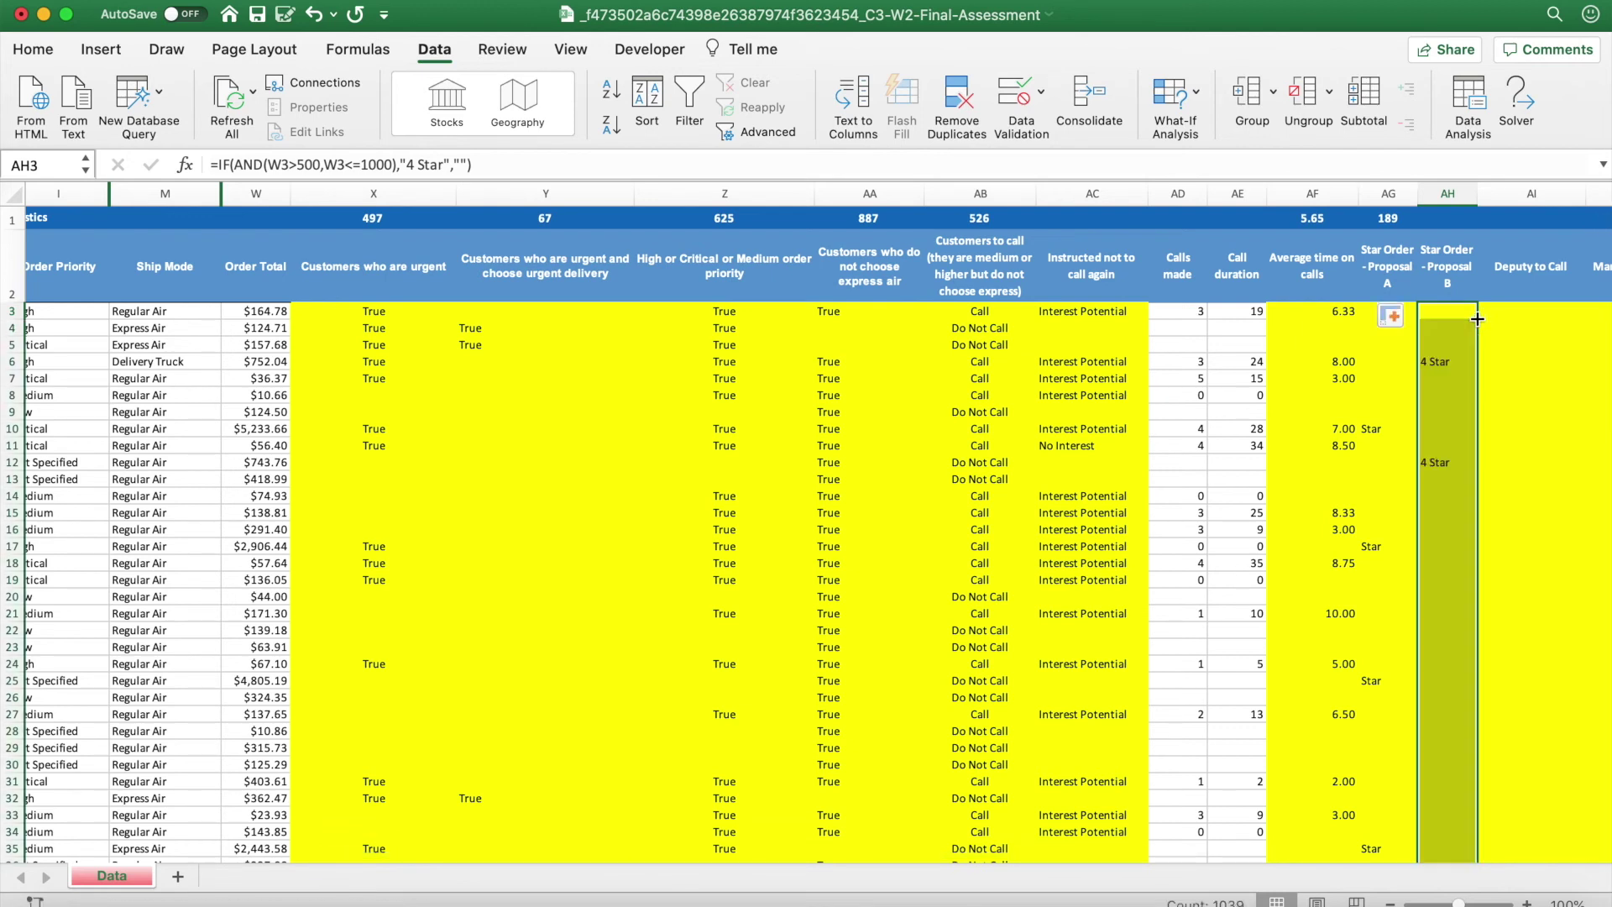
pyautogui.click(1450, 363)
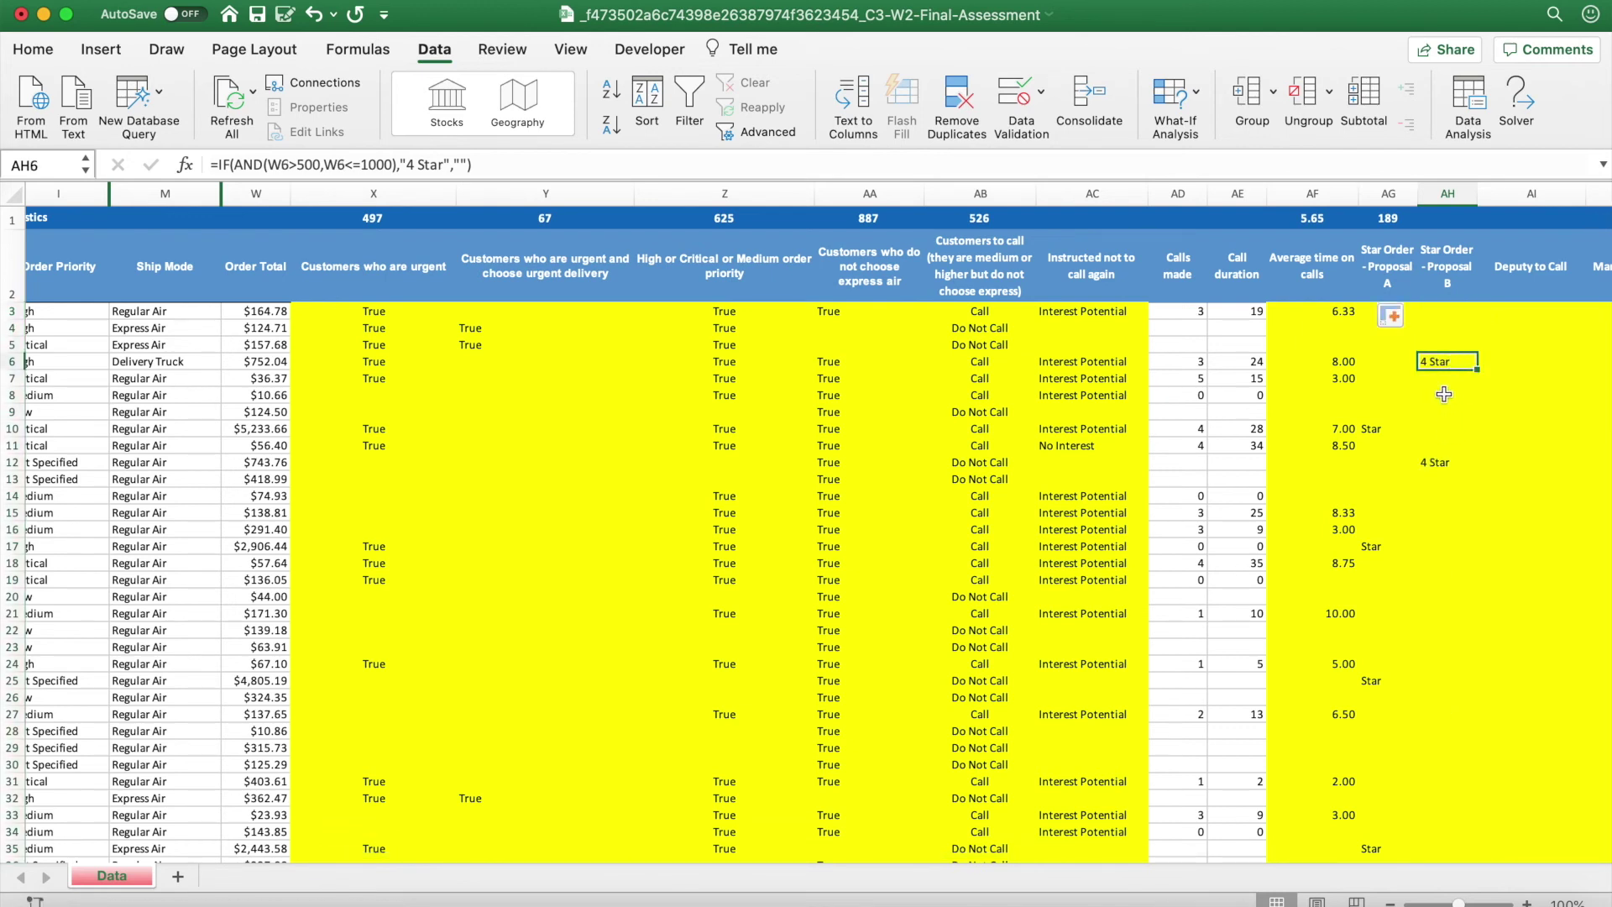
pyautogui.click(1430, 461)
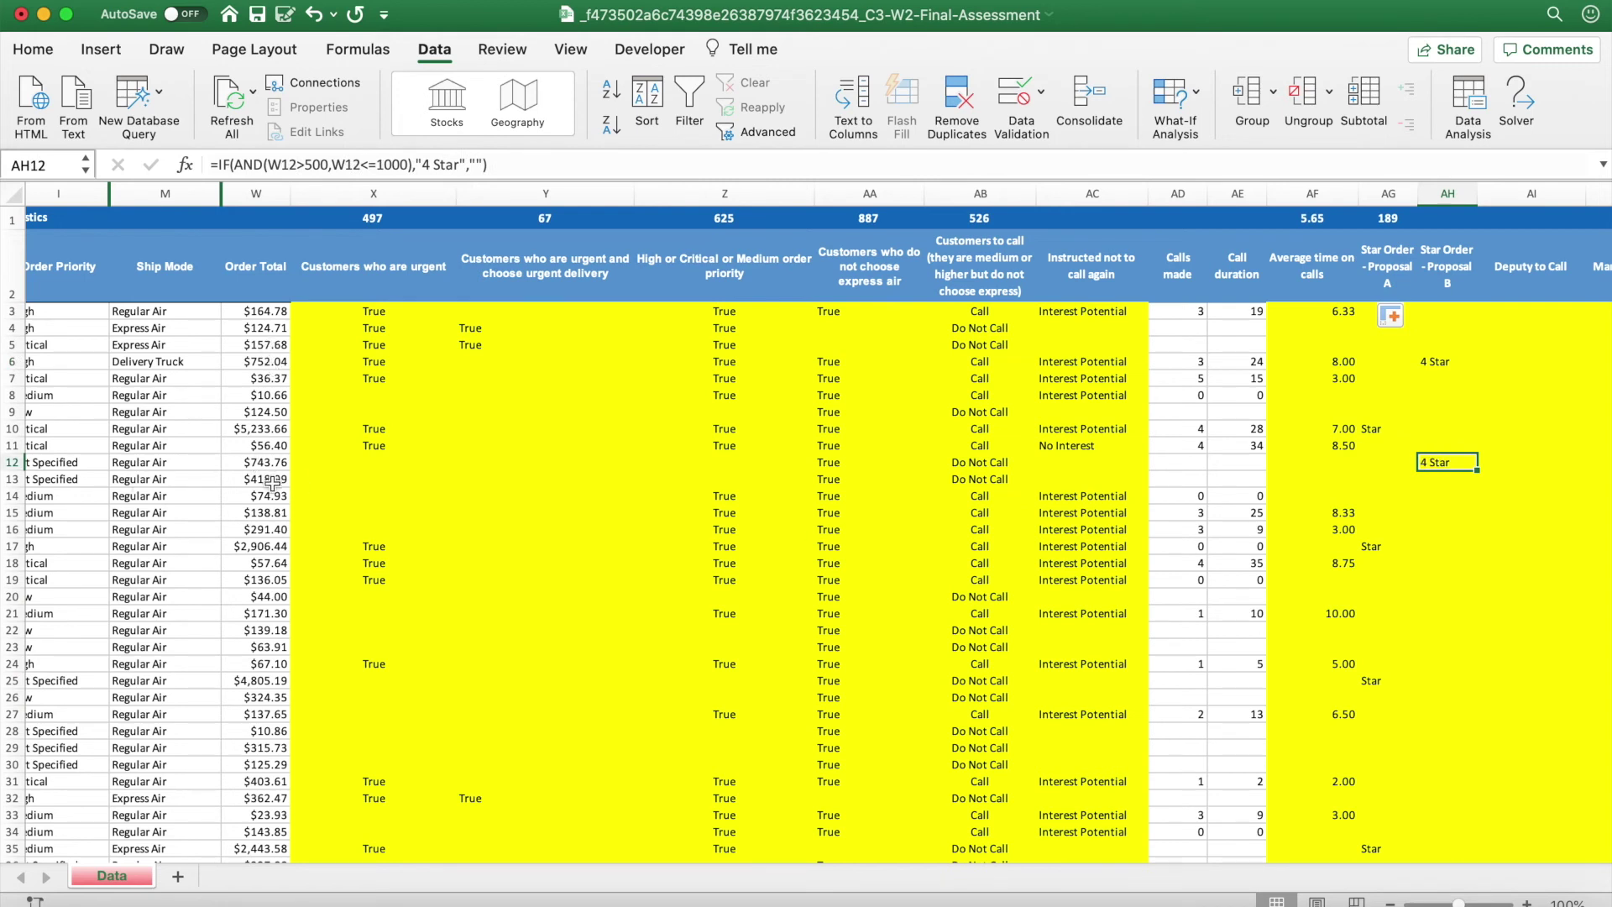
# Enter =COUNTIF(AH3:AH1041,"4 Star") in AH1 to count the 4 Star orders under Proposal B.
pyautogui.click(1452, 223)
pyautogui.write('=Counti')
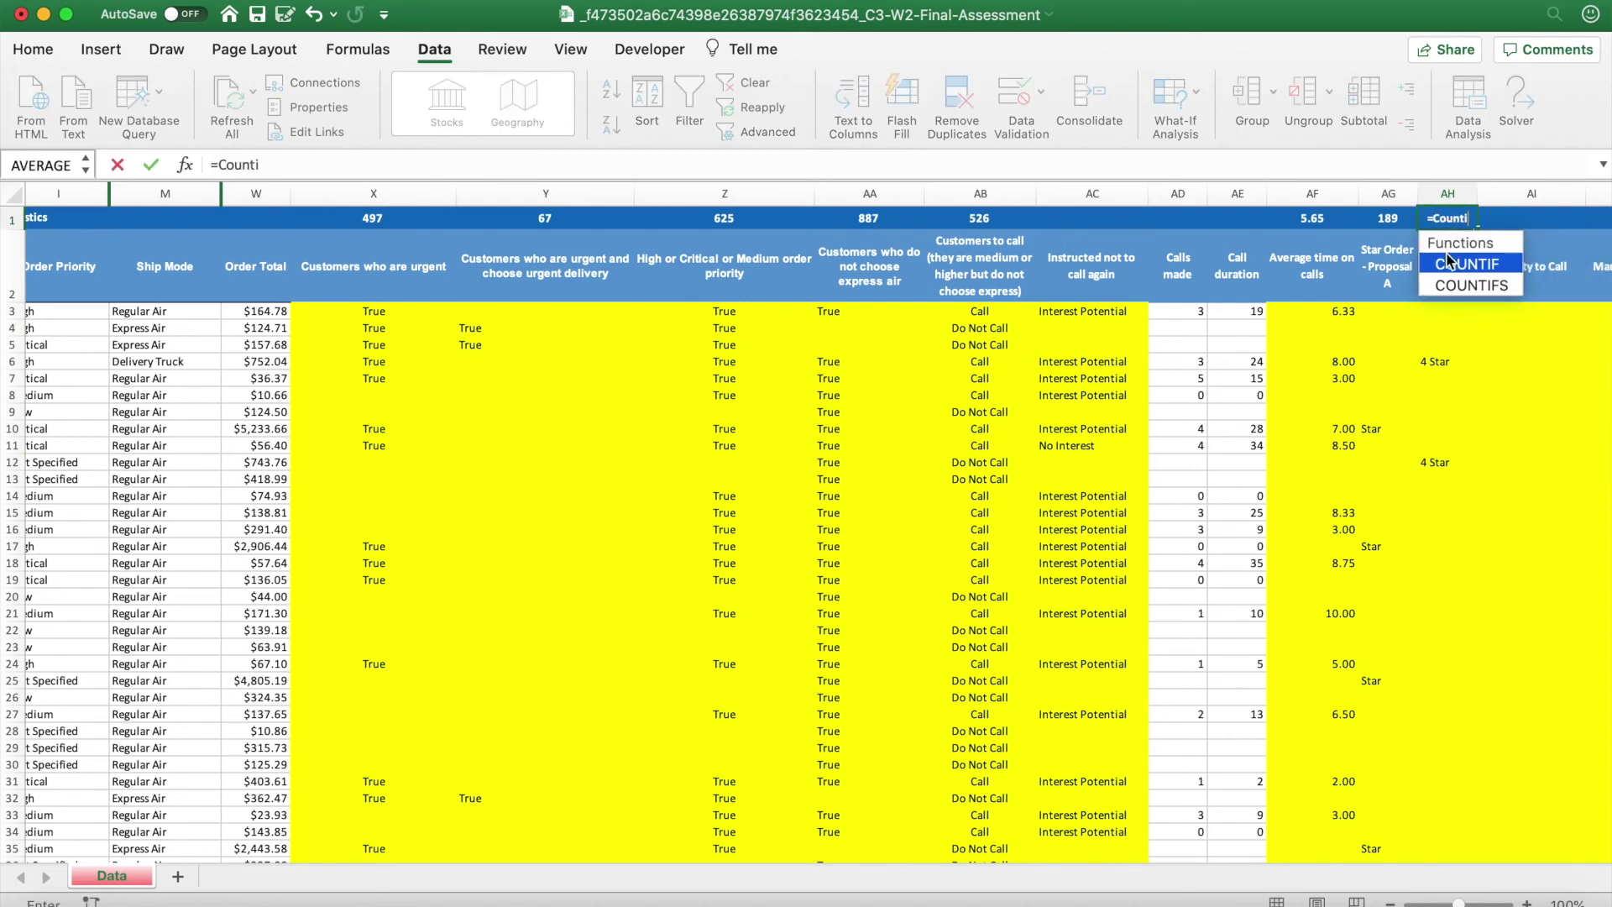
pyautogui.doubleClick(1447, 262)
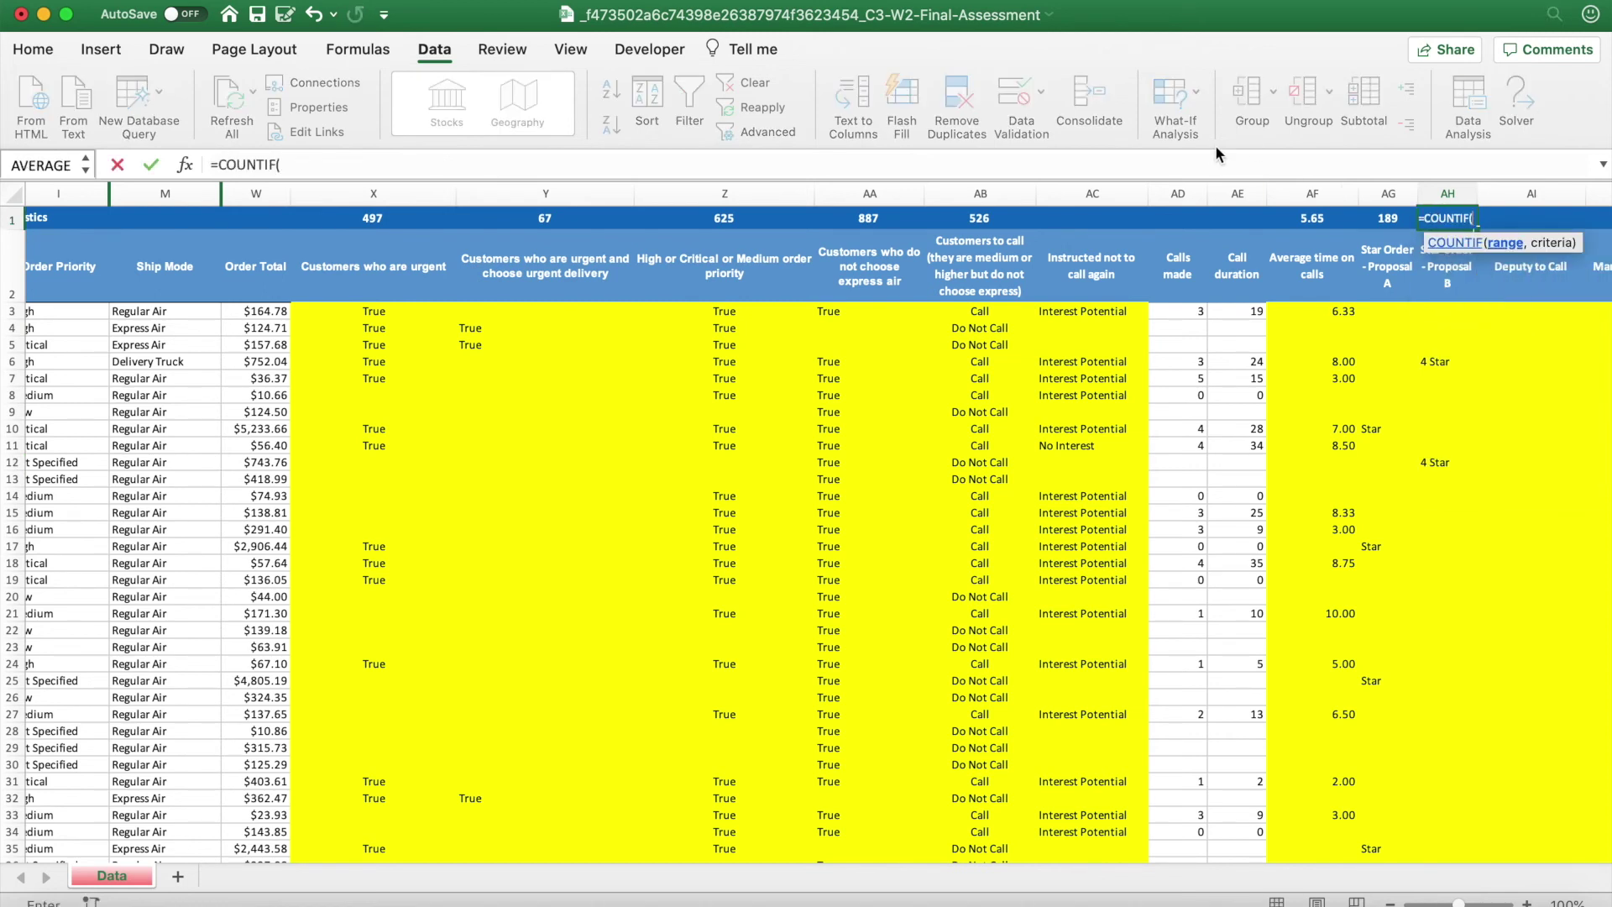
pyautogui.click(1451, 311)
pyautogui.hotkey('ctrl', 'shift', 'Down')
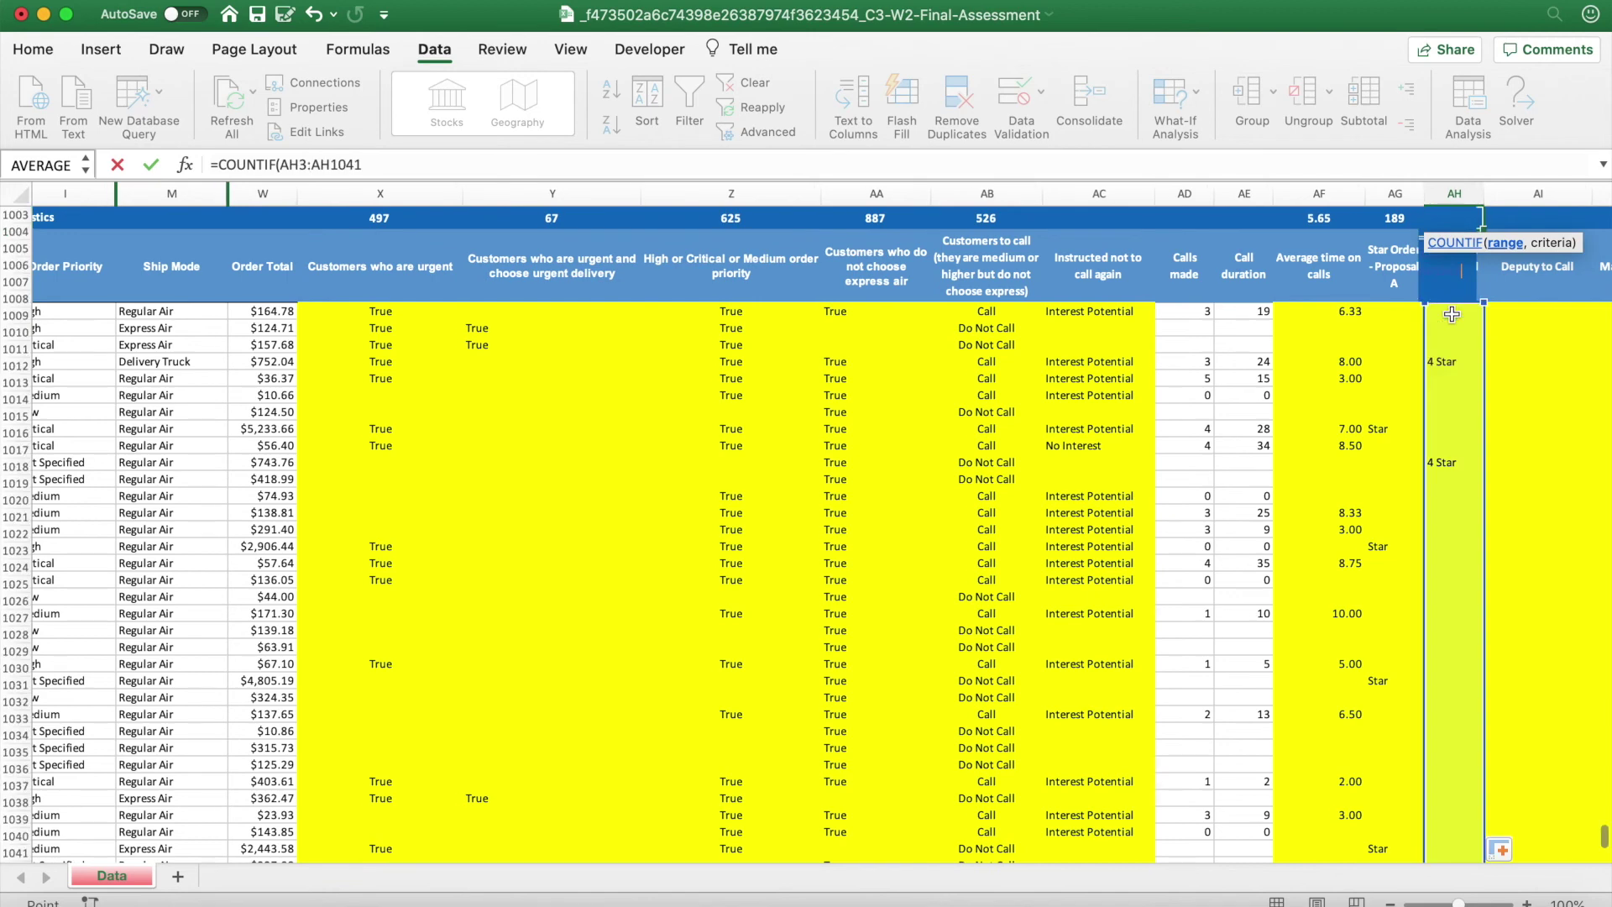
pyautogui.write(',')
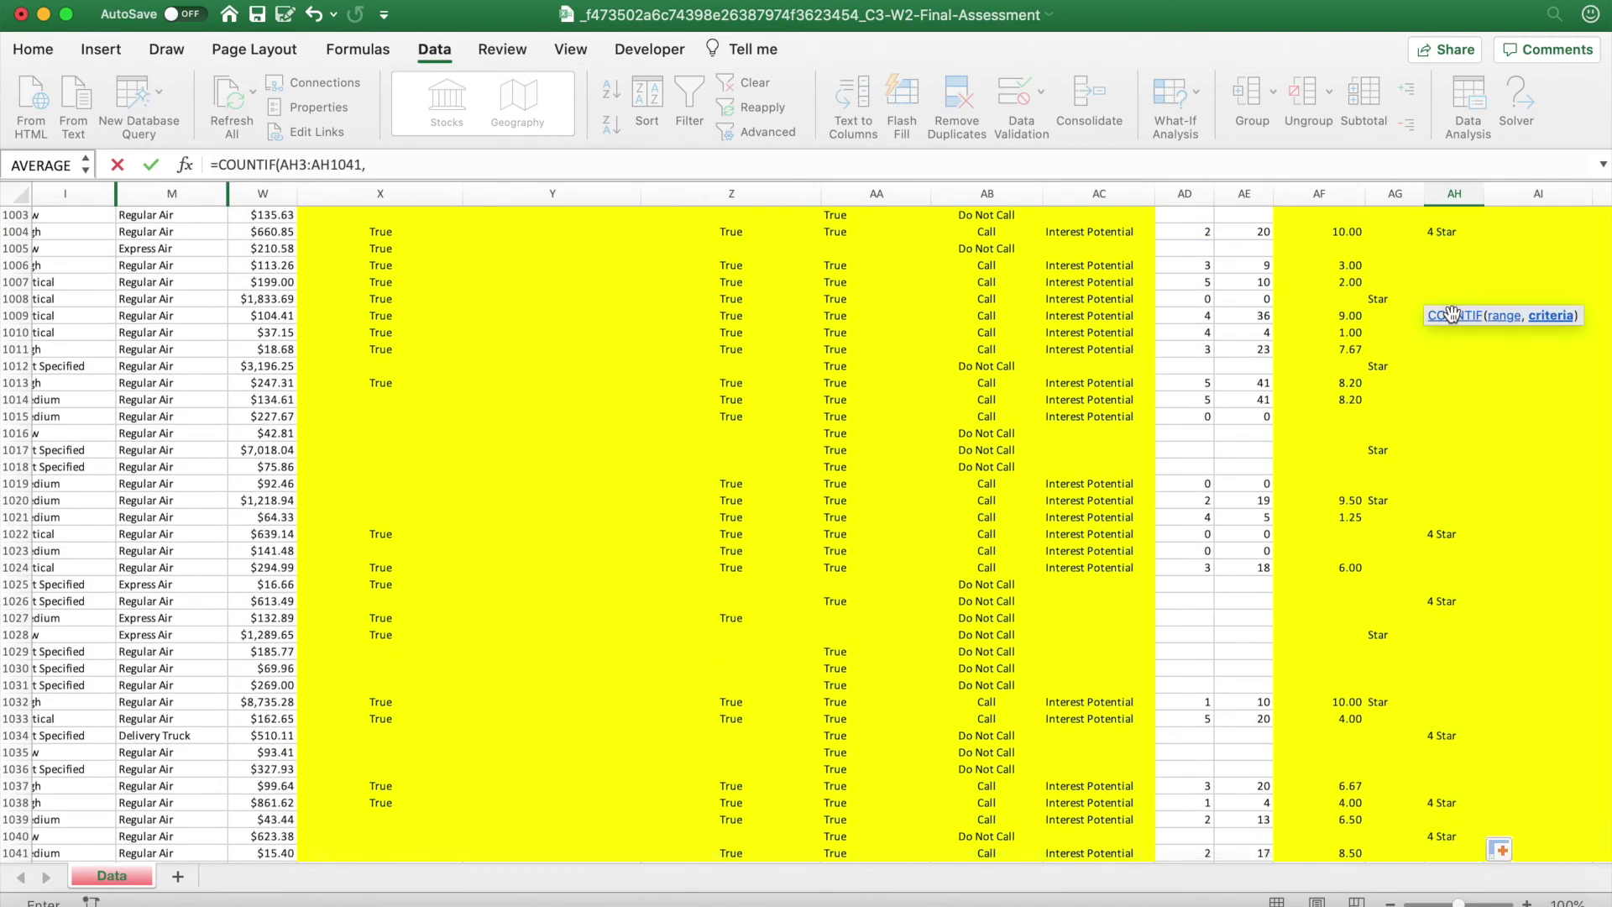
pyautogui.click(478, 170)
pyautogui.write('"')
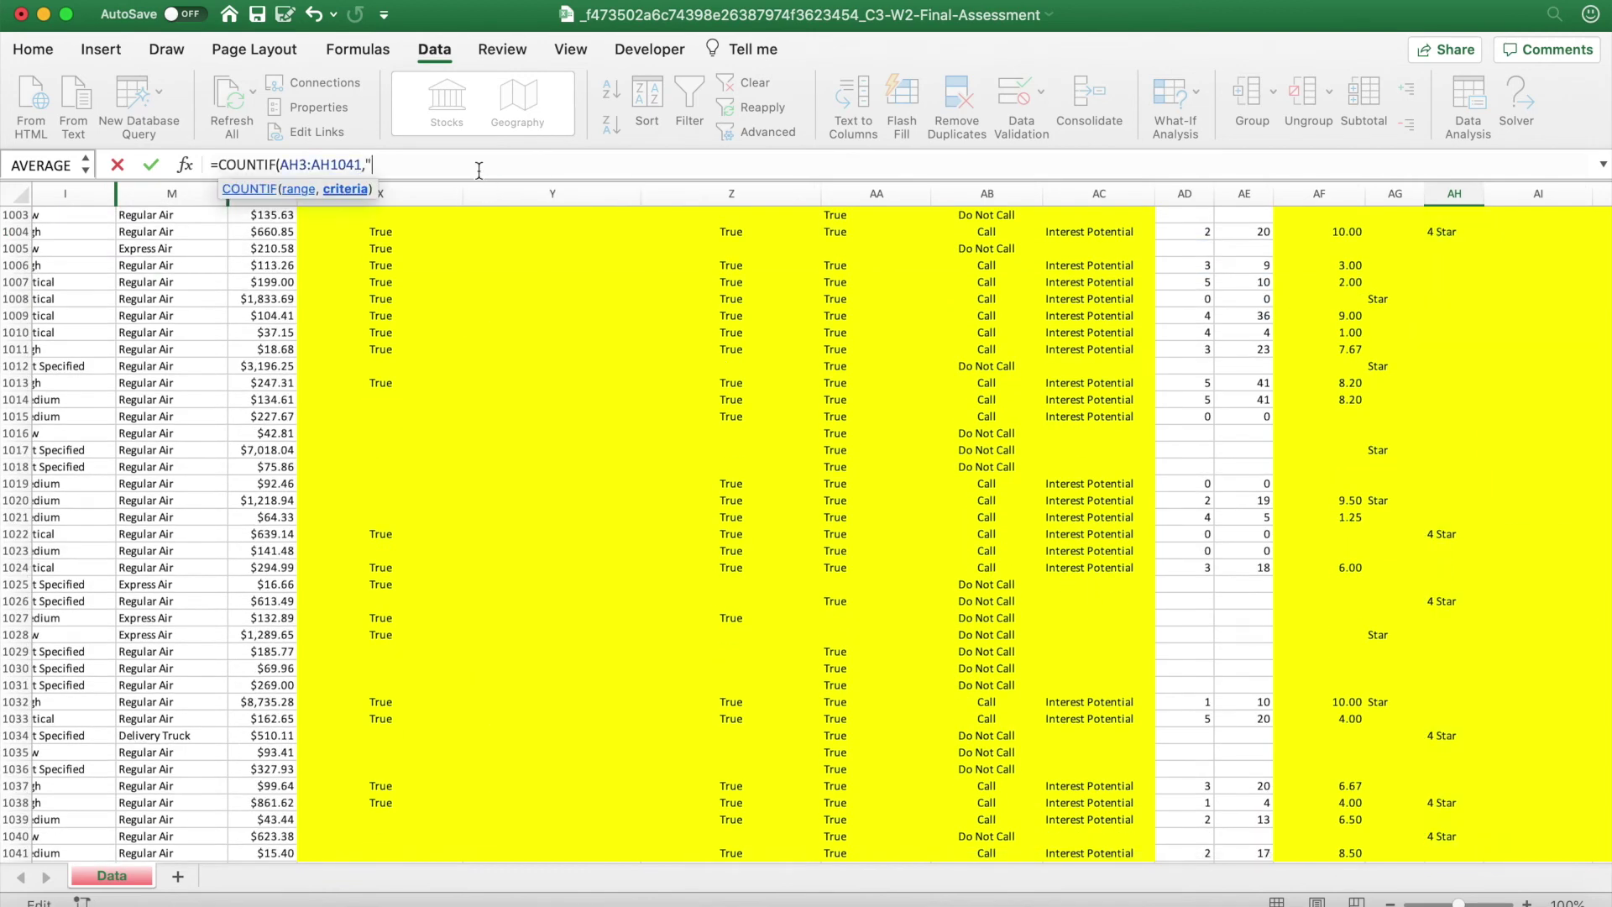
pyautogui.write('4 Star")')
pyautogui.press('Return')
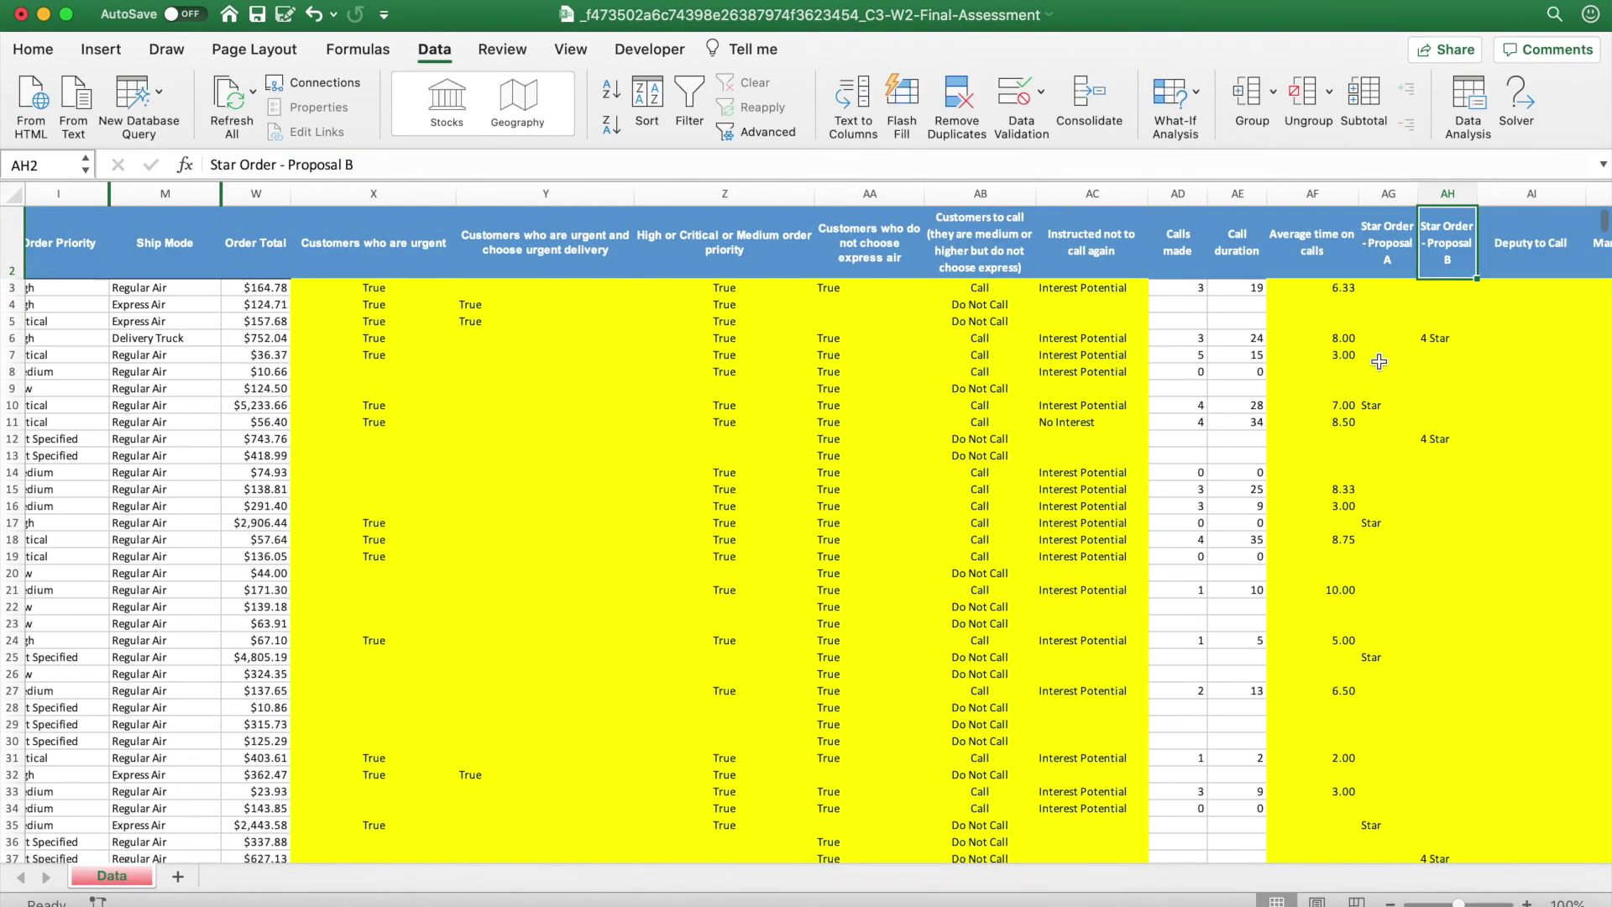
pyautogui.click(1465, 219)
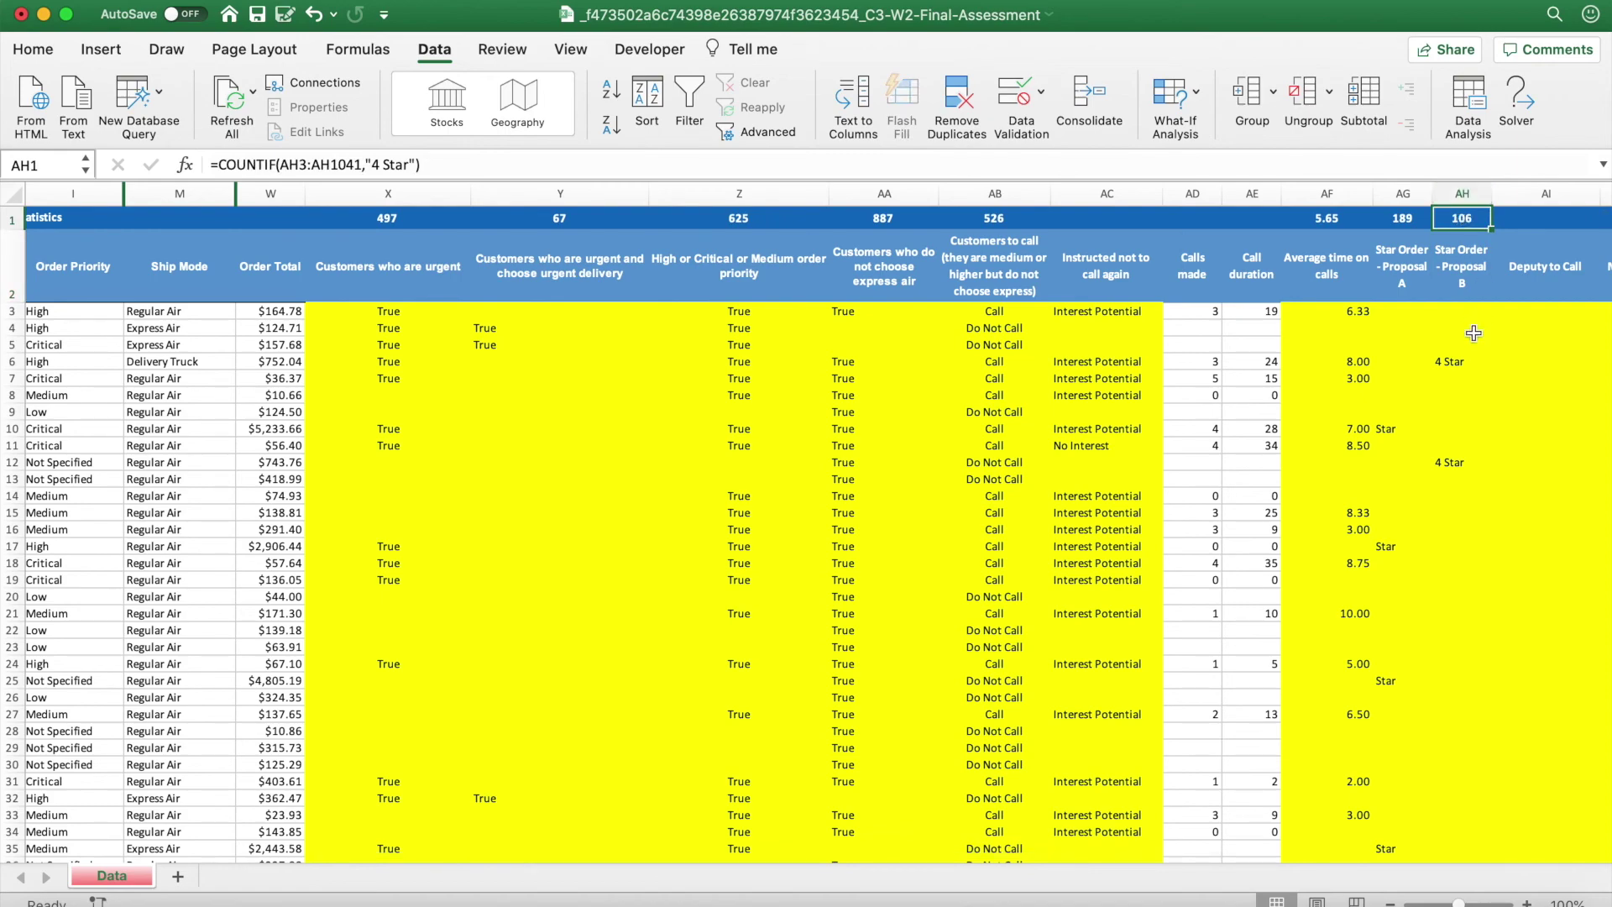
# Switch to the Coursera quiz in the browser and enter 106 as the answer to question 9.
pyautogui.hotkey('ctrl', 'Up')
pyautogui.click(453, 652)
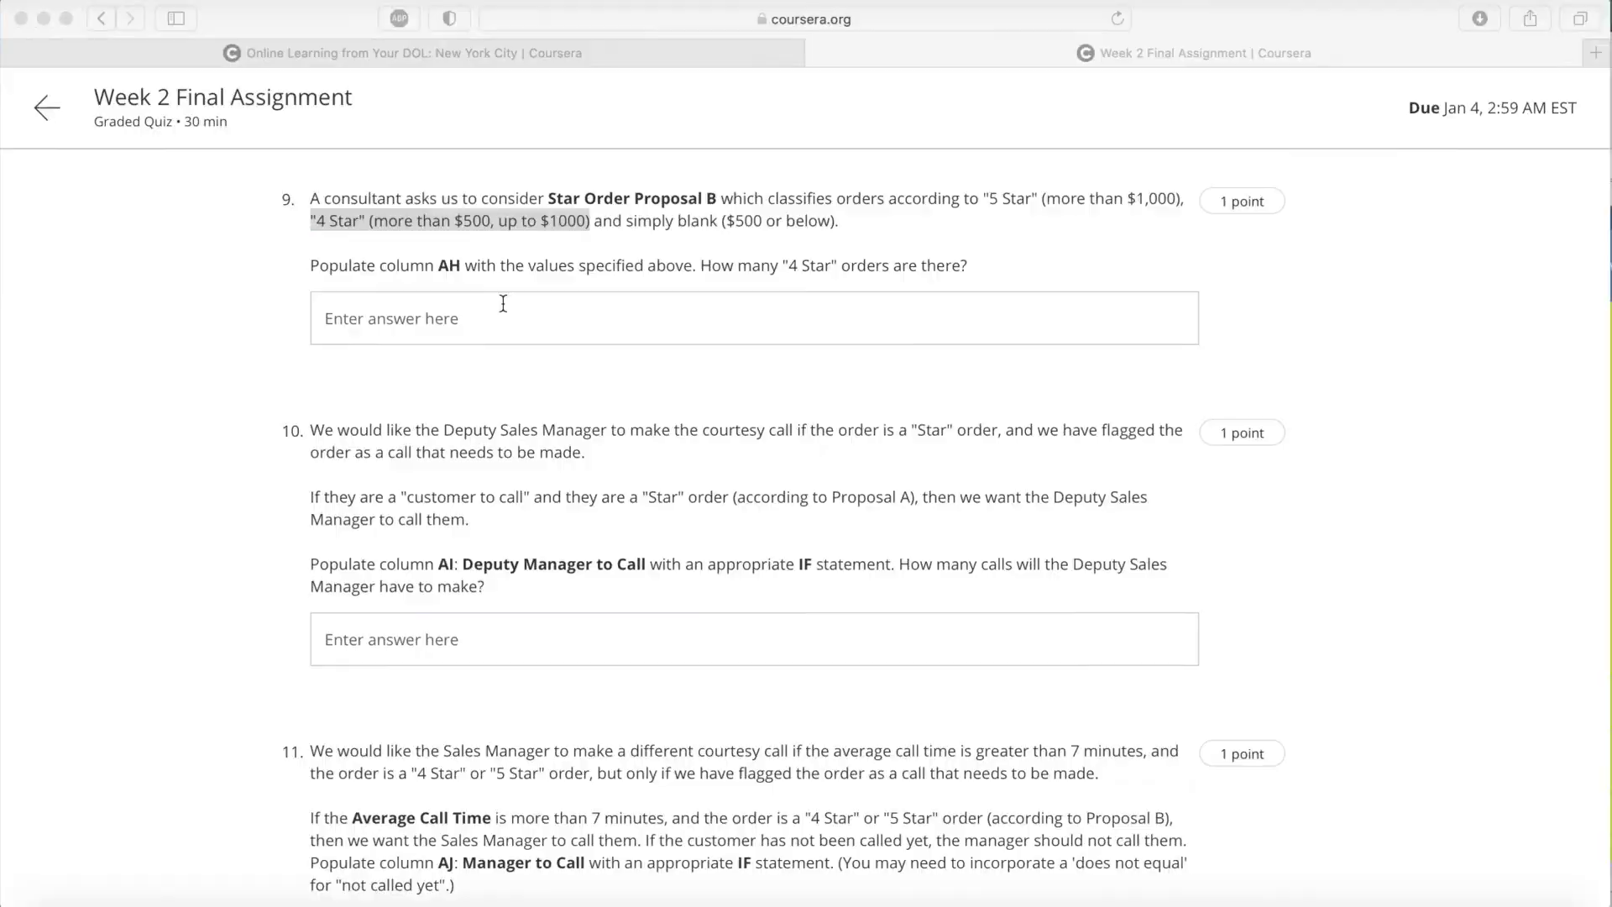
pyautogui.click(508, 304)
pyautogui.write('106')
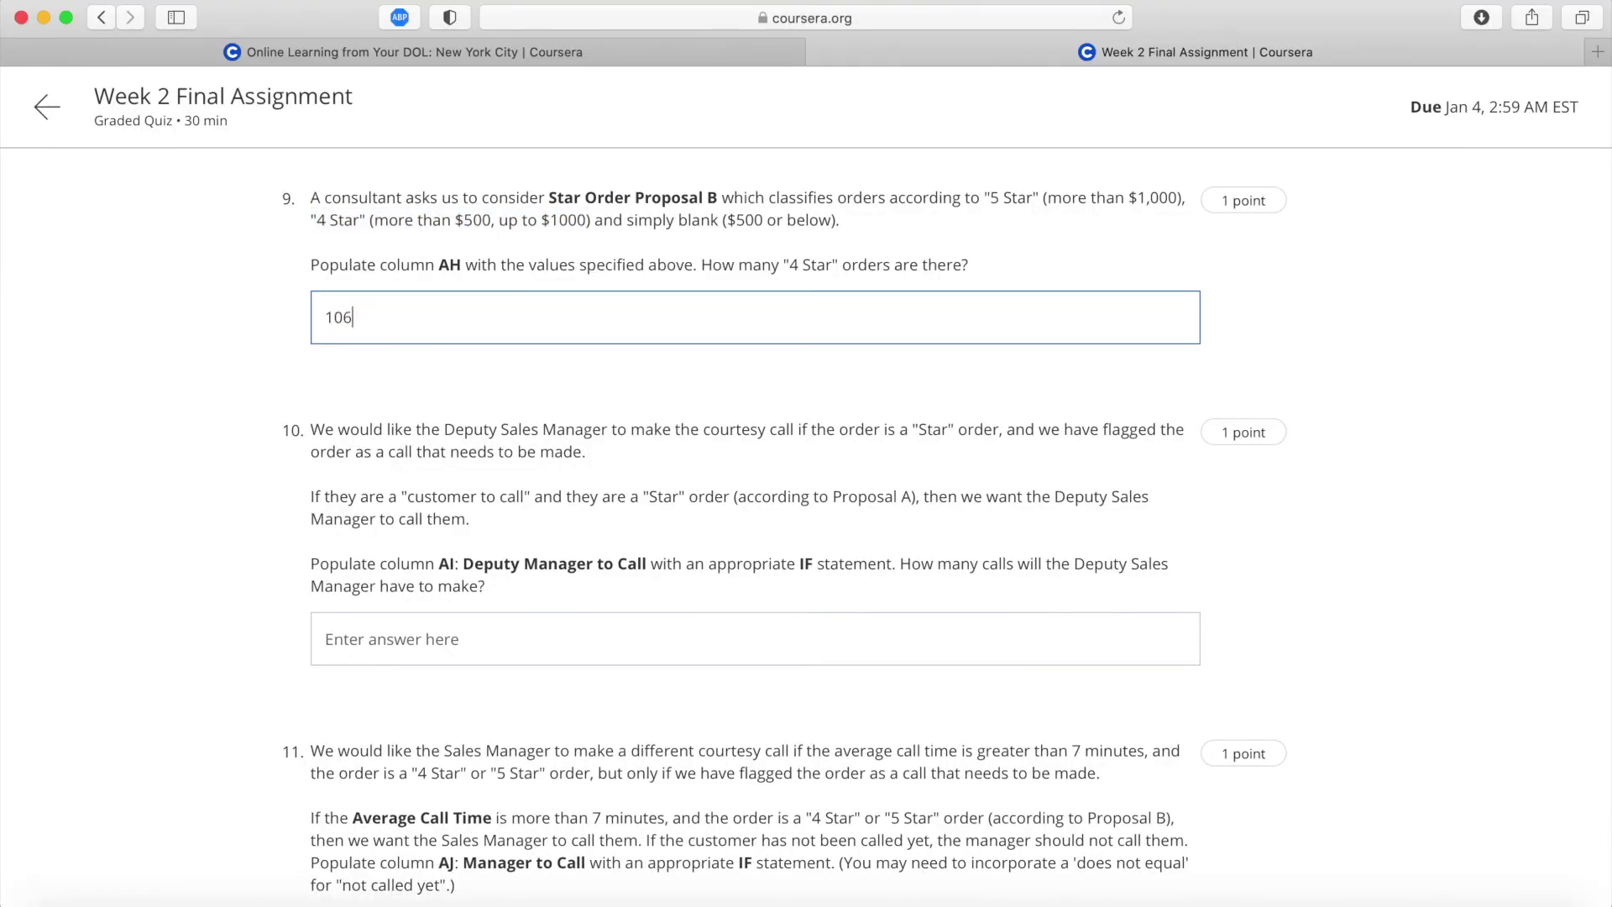
pyautogui.click(426, 468)
# Read question 10's requirements for the Deputy Manager to Call column AI and return to the Excel workbook.
pyautogui.scroll(-3, 426, 468)
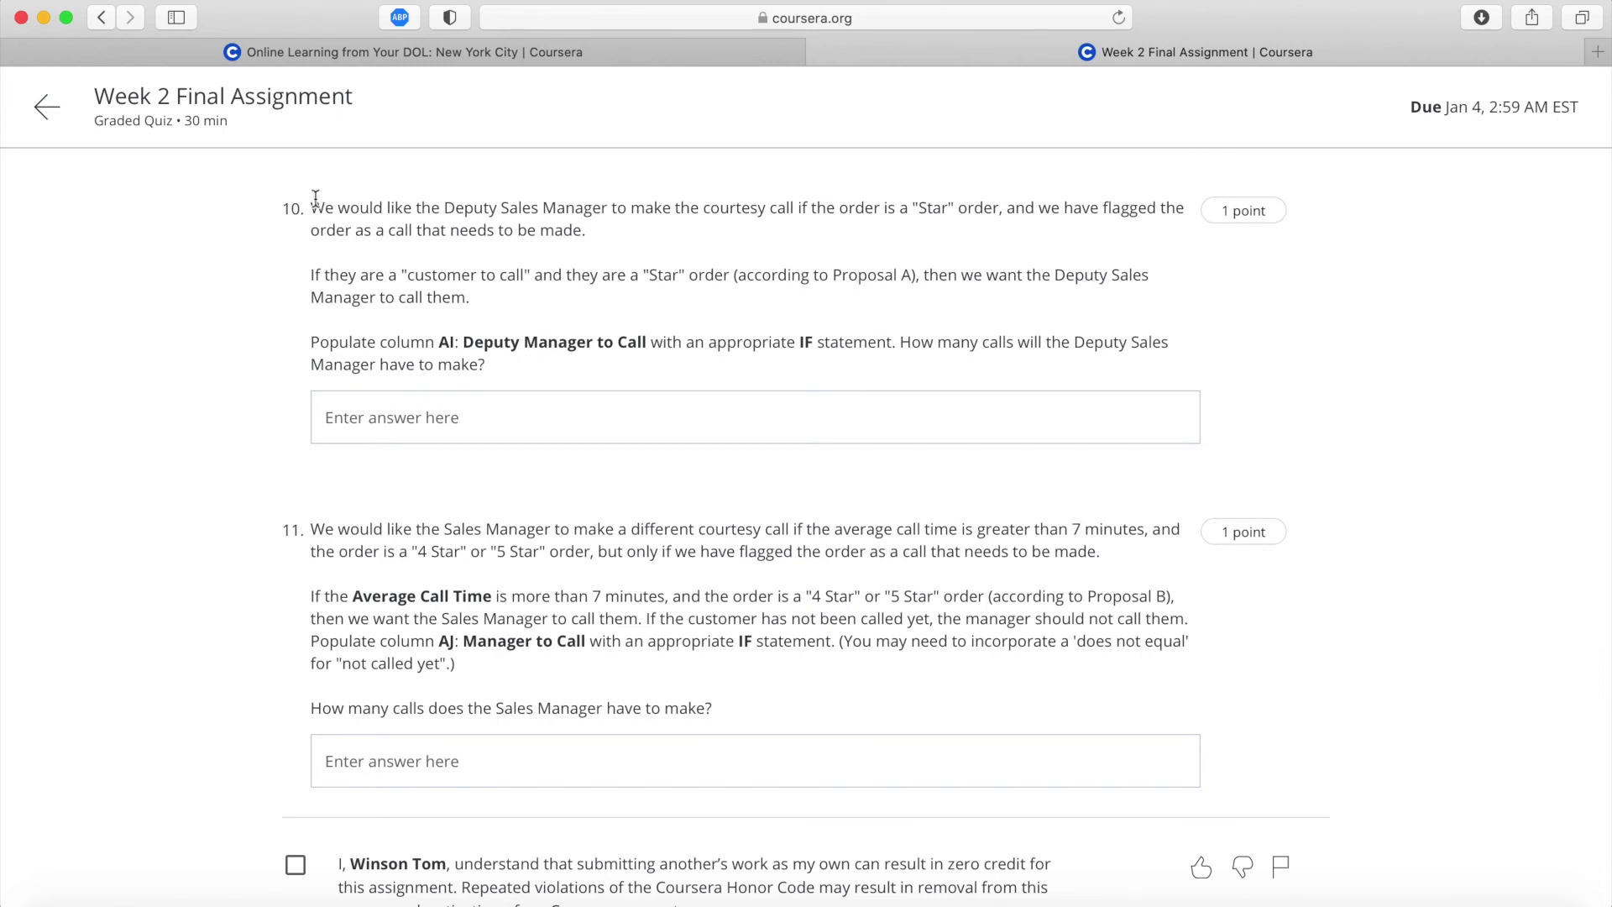
pyautogui.moveTo(313, 199); pyautogui.dragTo(553, 238)
pyautogui.moveTo(607, 241); pyautogui.dragTo(606, 236)
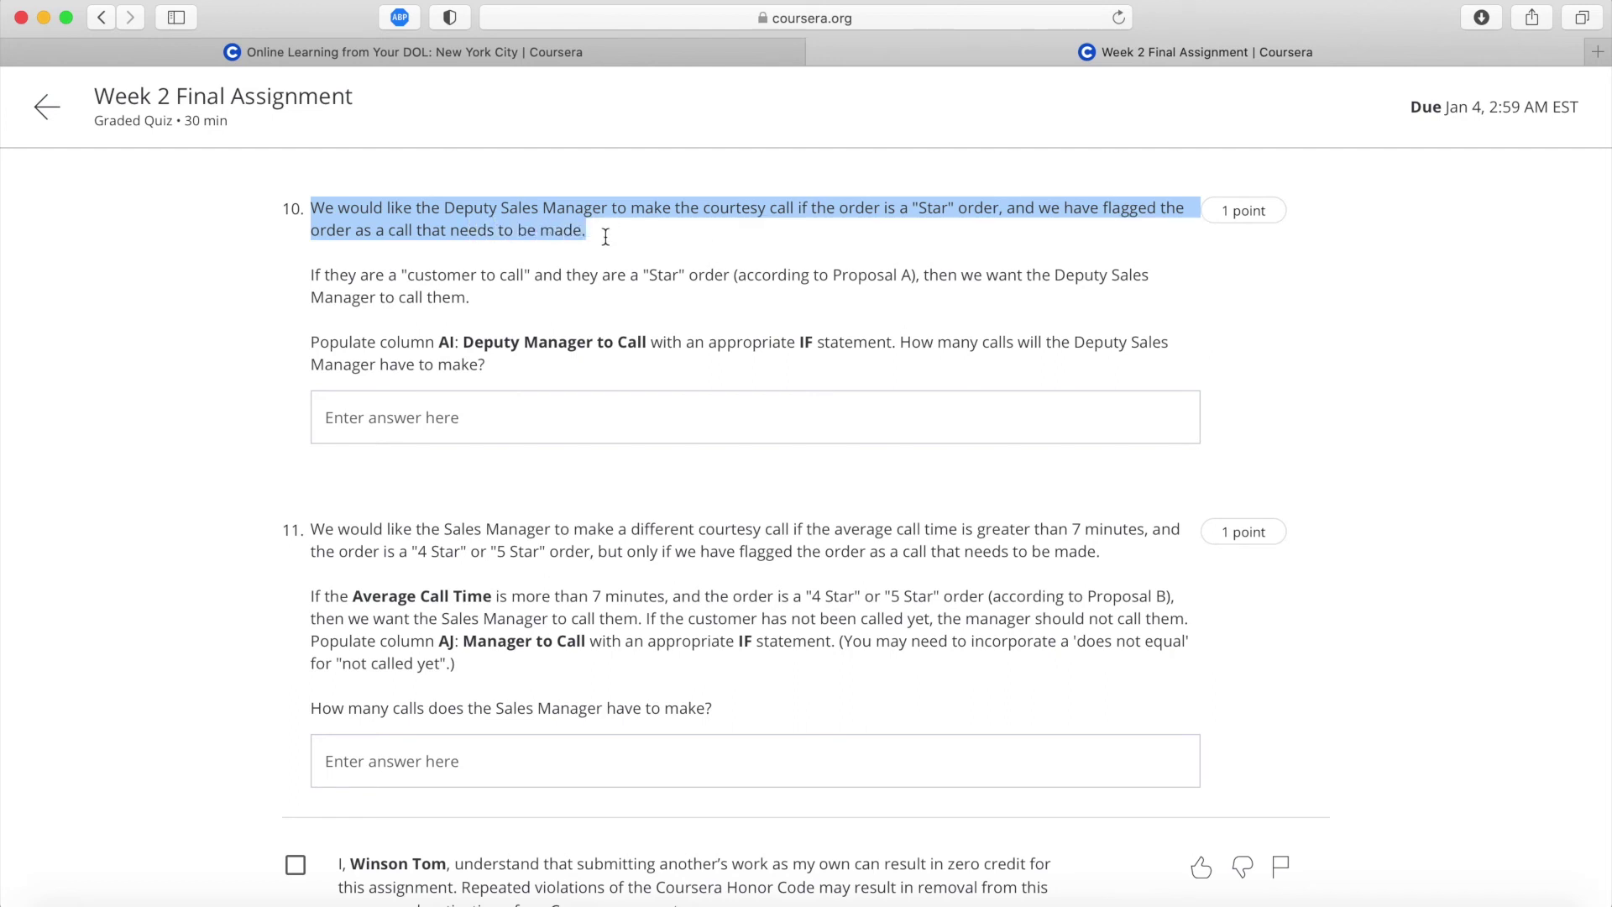
pyautogui.click(319, 269)
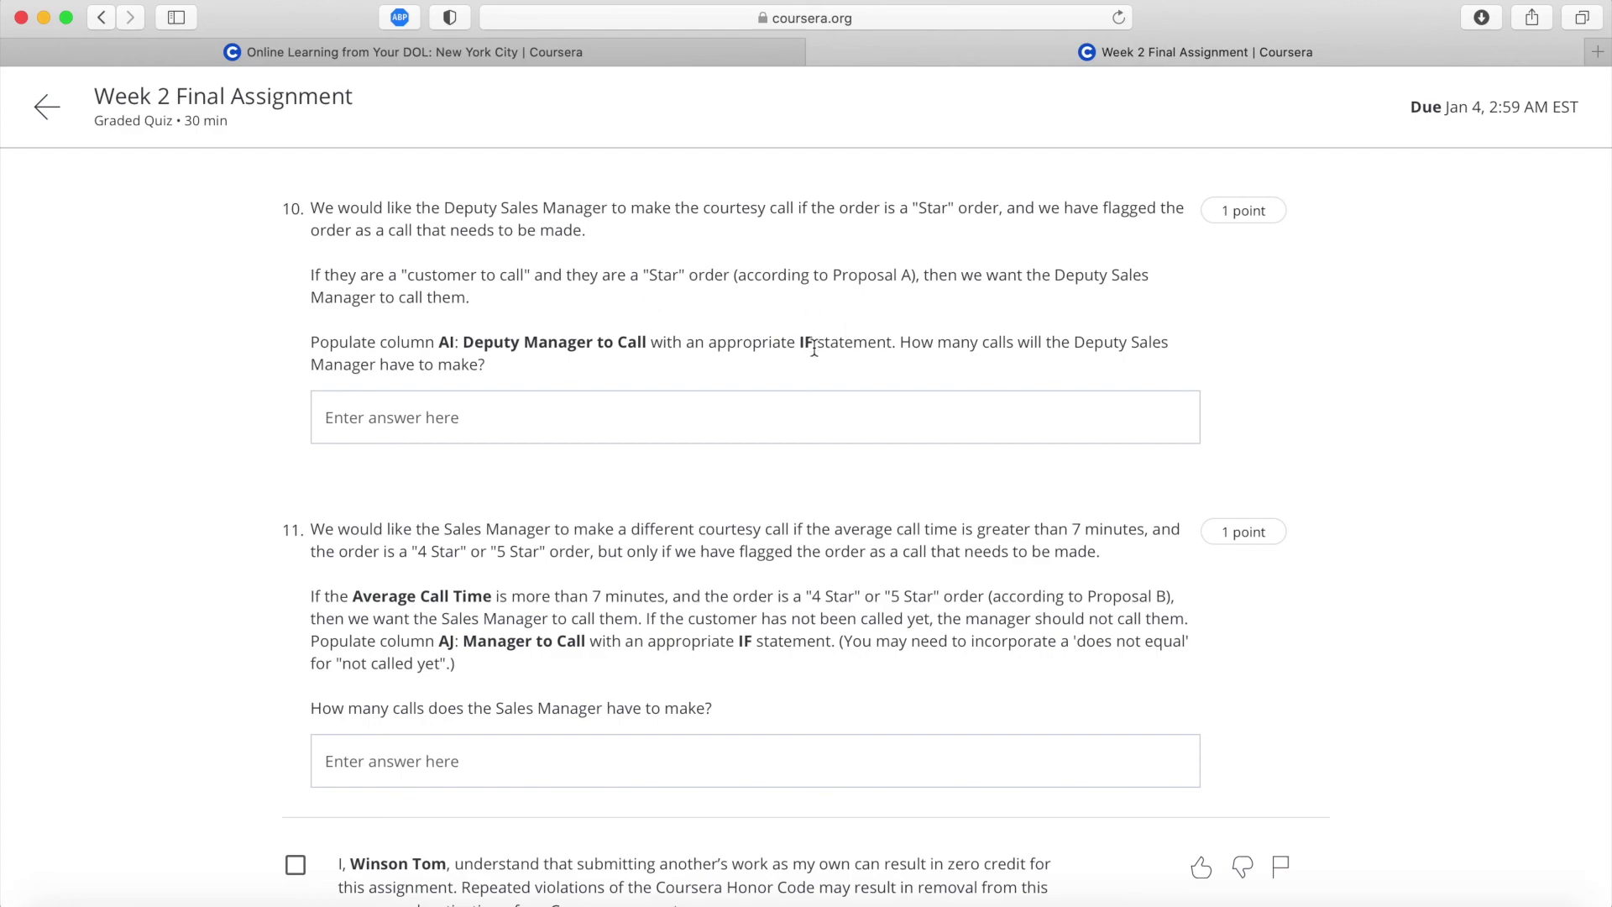
pyautogui.hotkey('ctrl', 'Up')
pyautogui.click(632, 290)
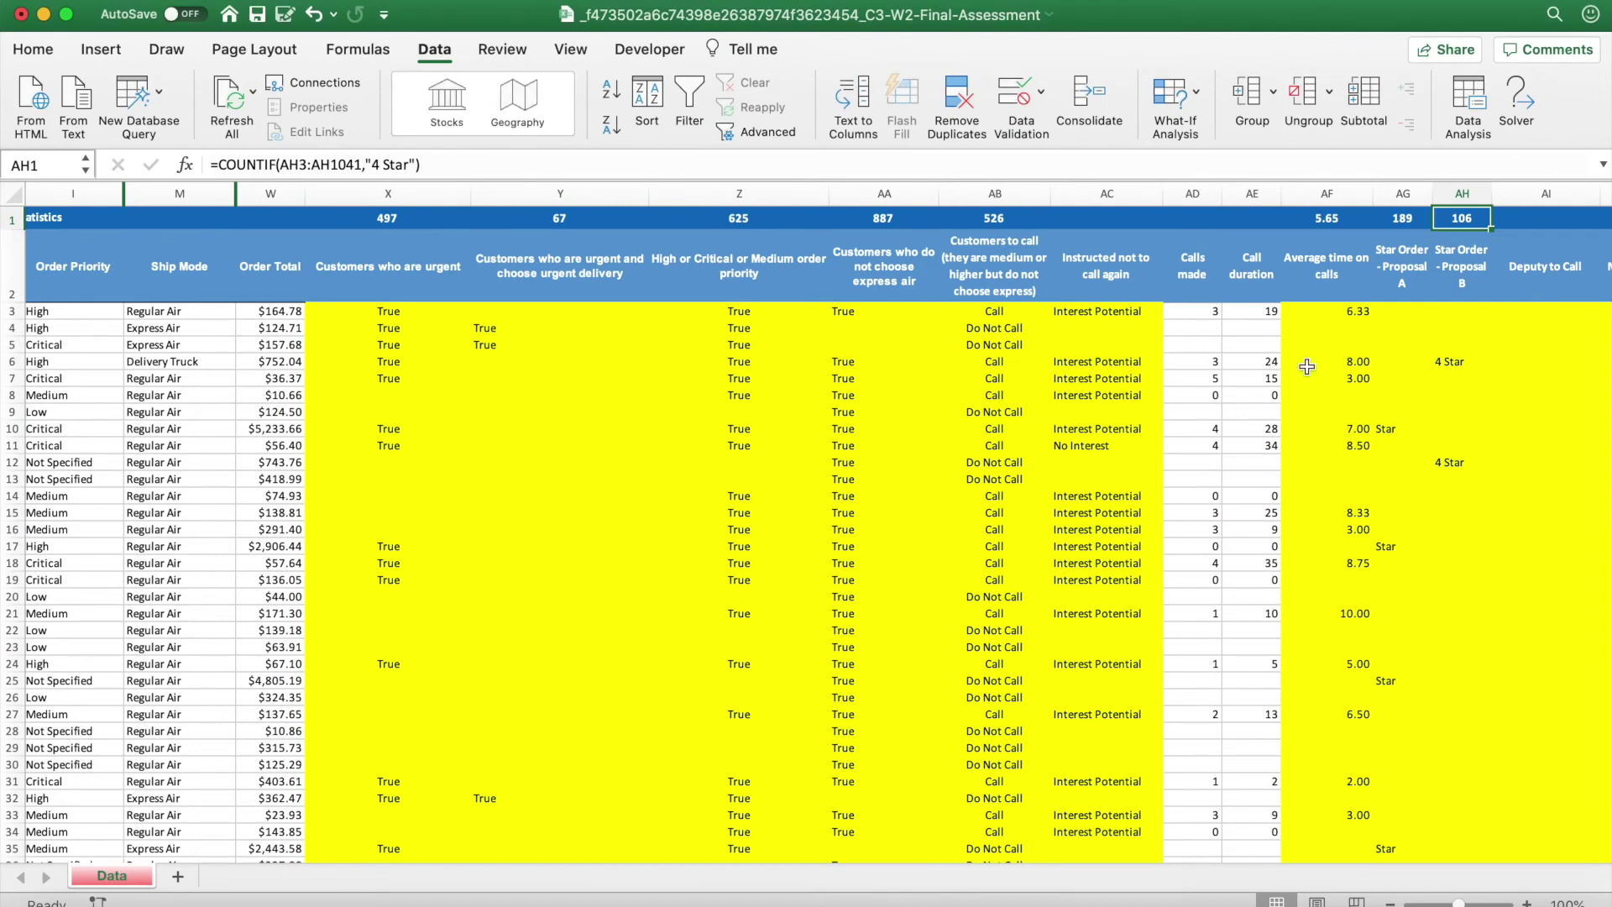
# Enter =AND(AB3="Call",AG3="Star") in AI3 and fill it down column AI.
pyautogui.hscroll(2, 1307, 367)
pyautogui.click(1426, 308)
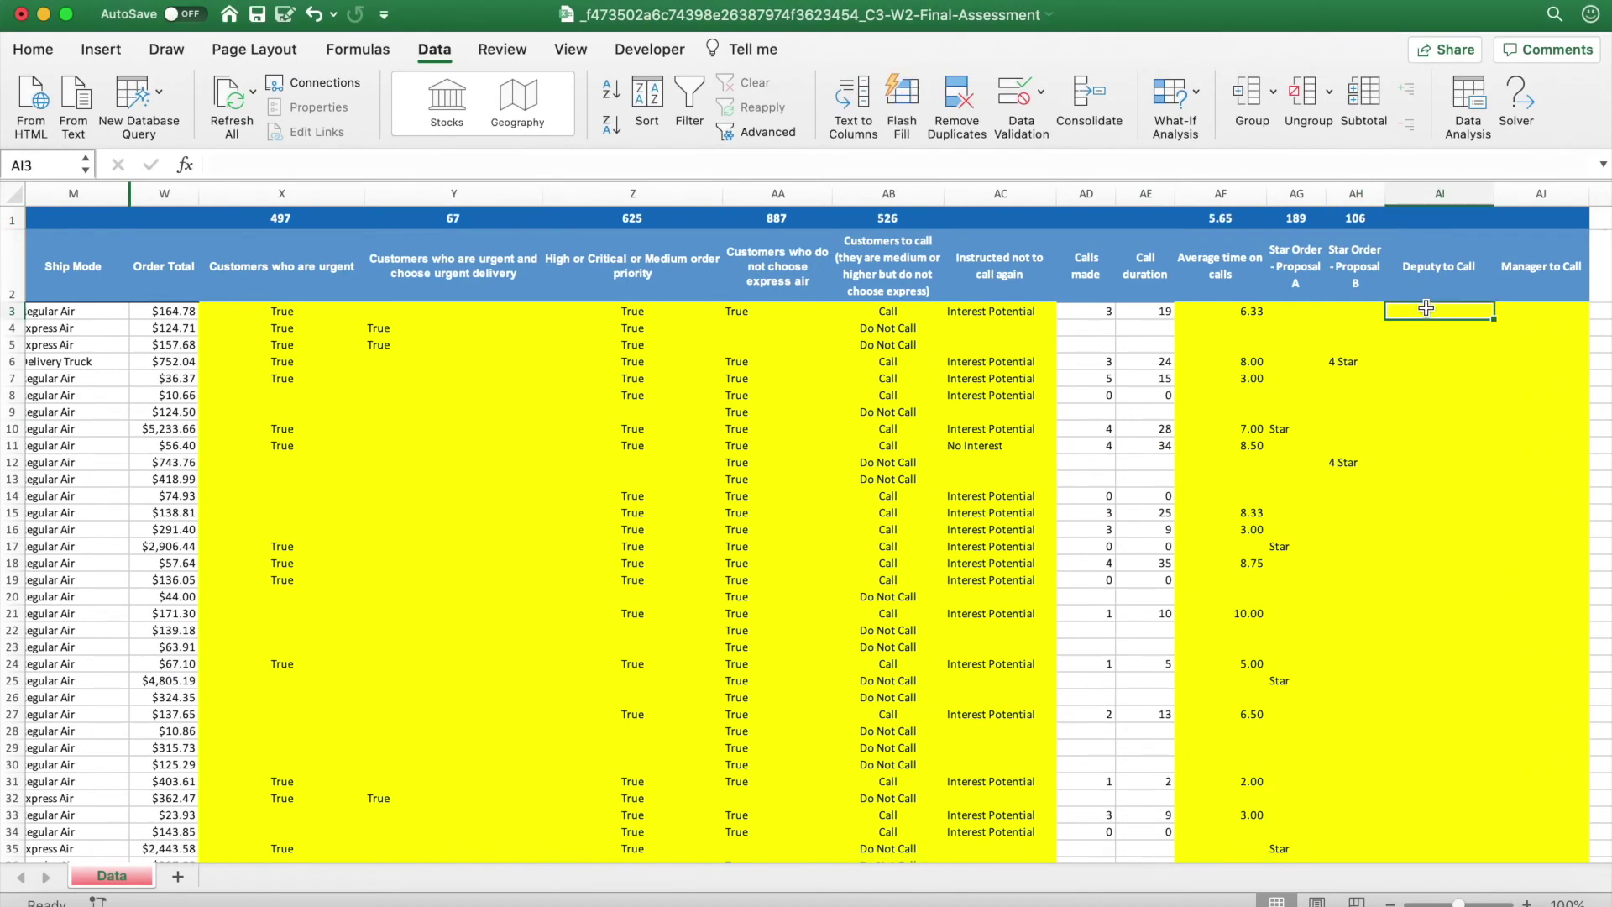
pyautogui.hscroll(-1, 1426, 308)
pyautogui.write('=')
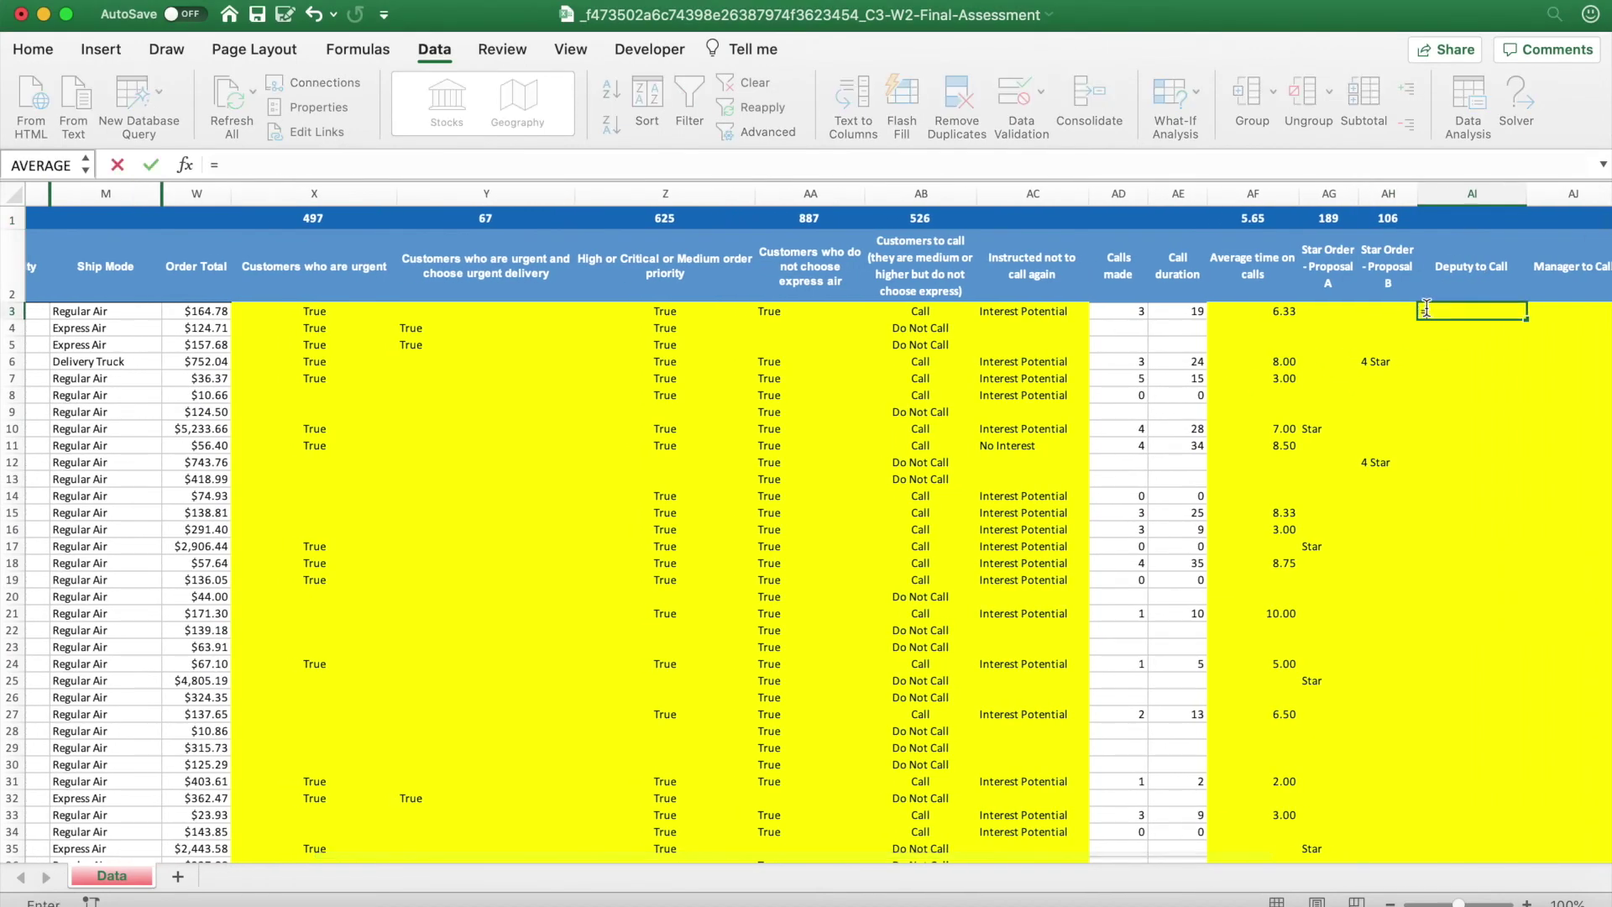
pyautogui.write('And')
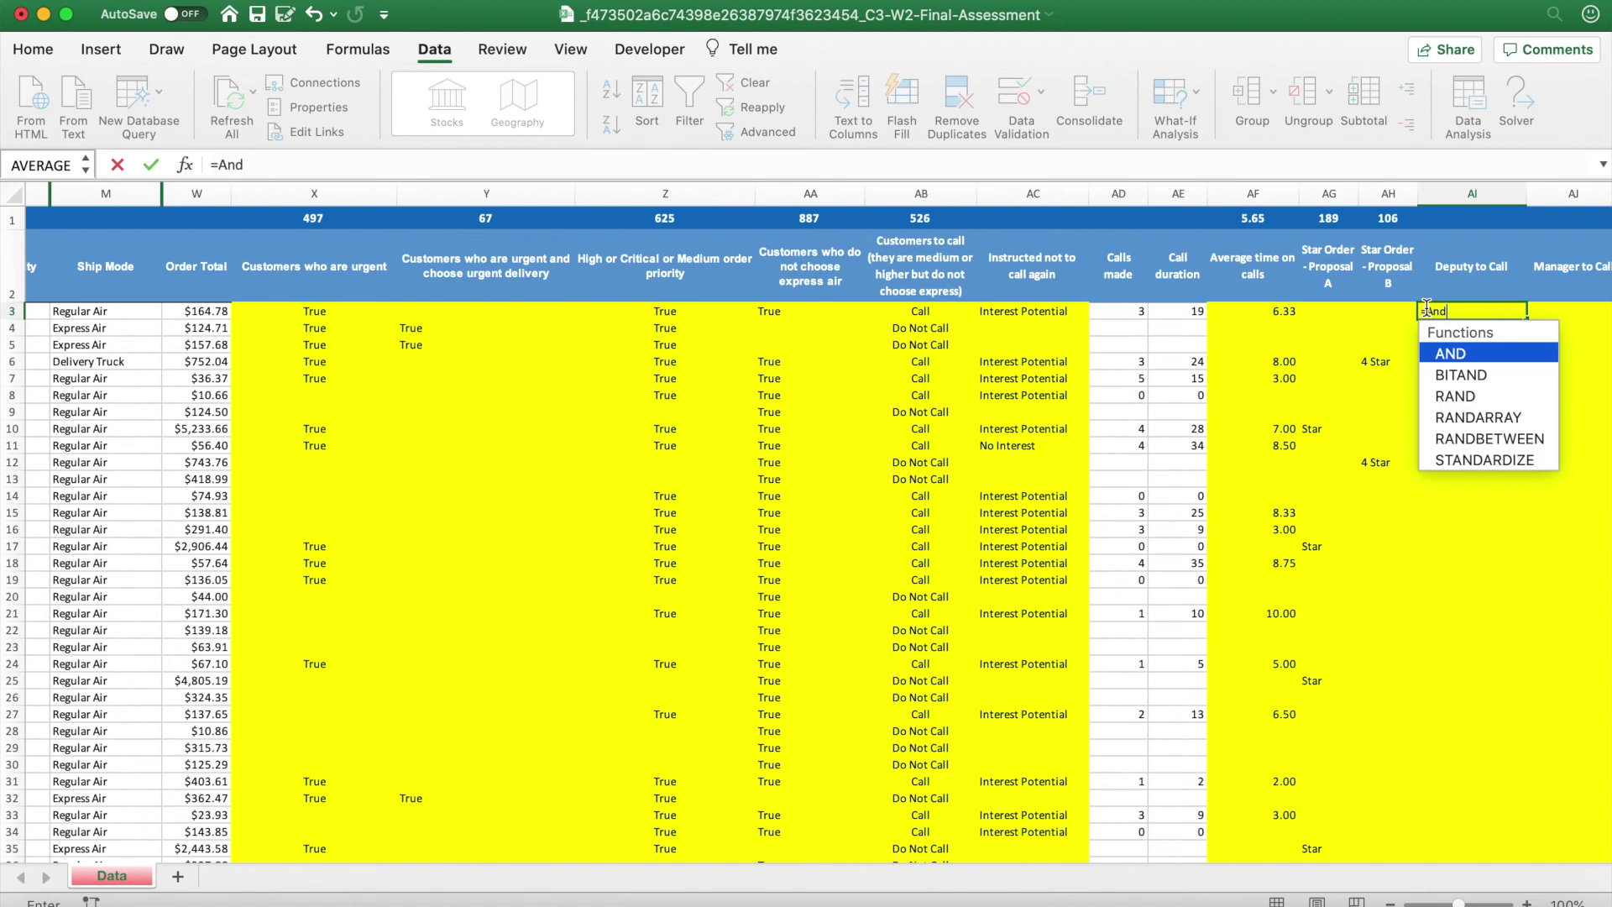
pyautogui.doubleClick(1460, 358)
pyautogui.click(932, 311)
pyautogui.click(901, 163)
pyautogui.write('="Call",')
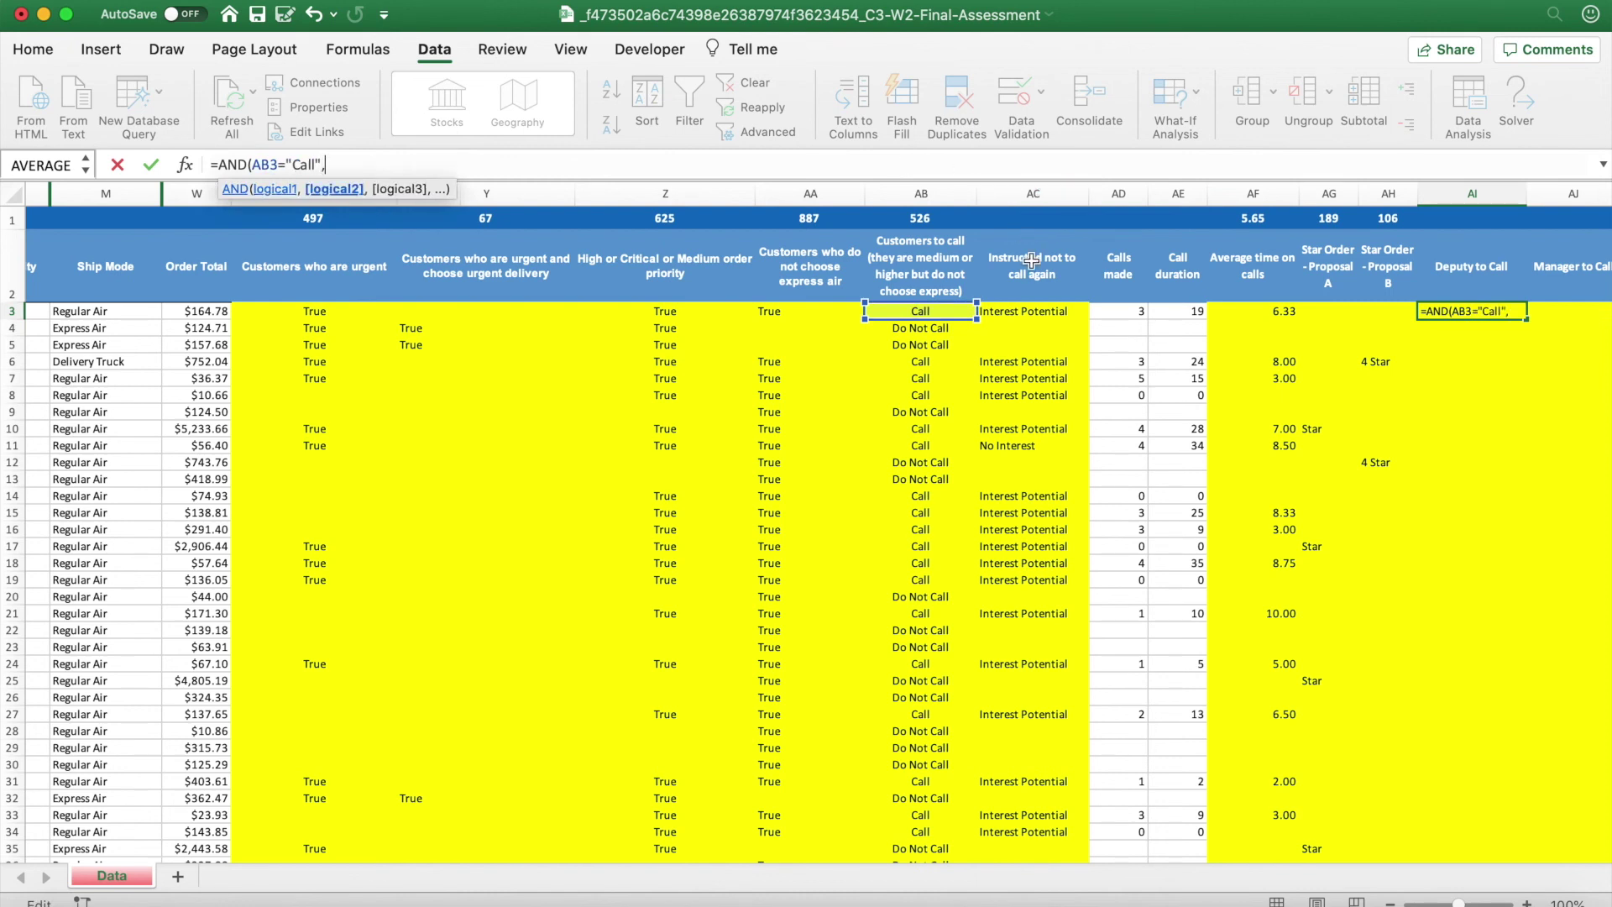
pyautogui.click(1339, 311)
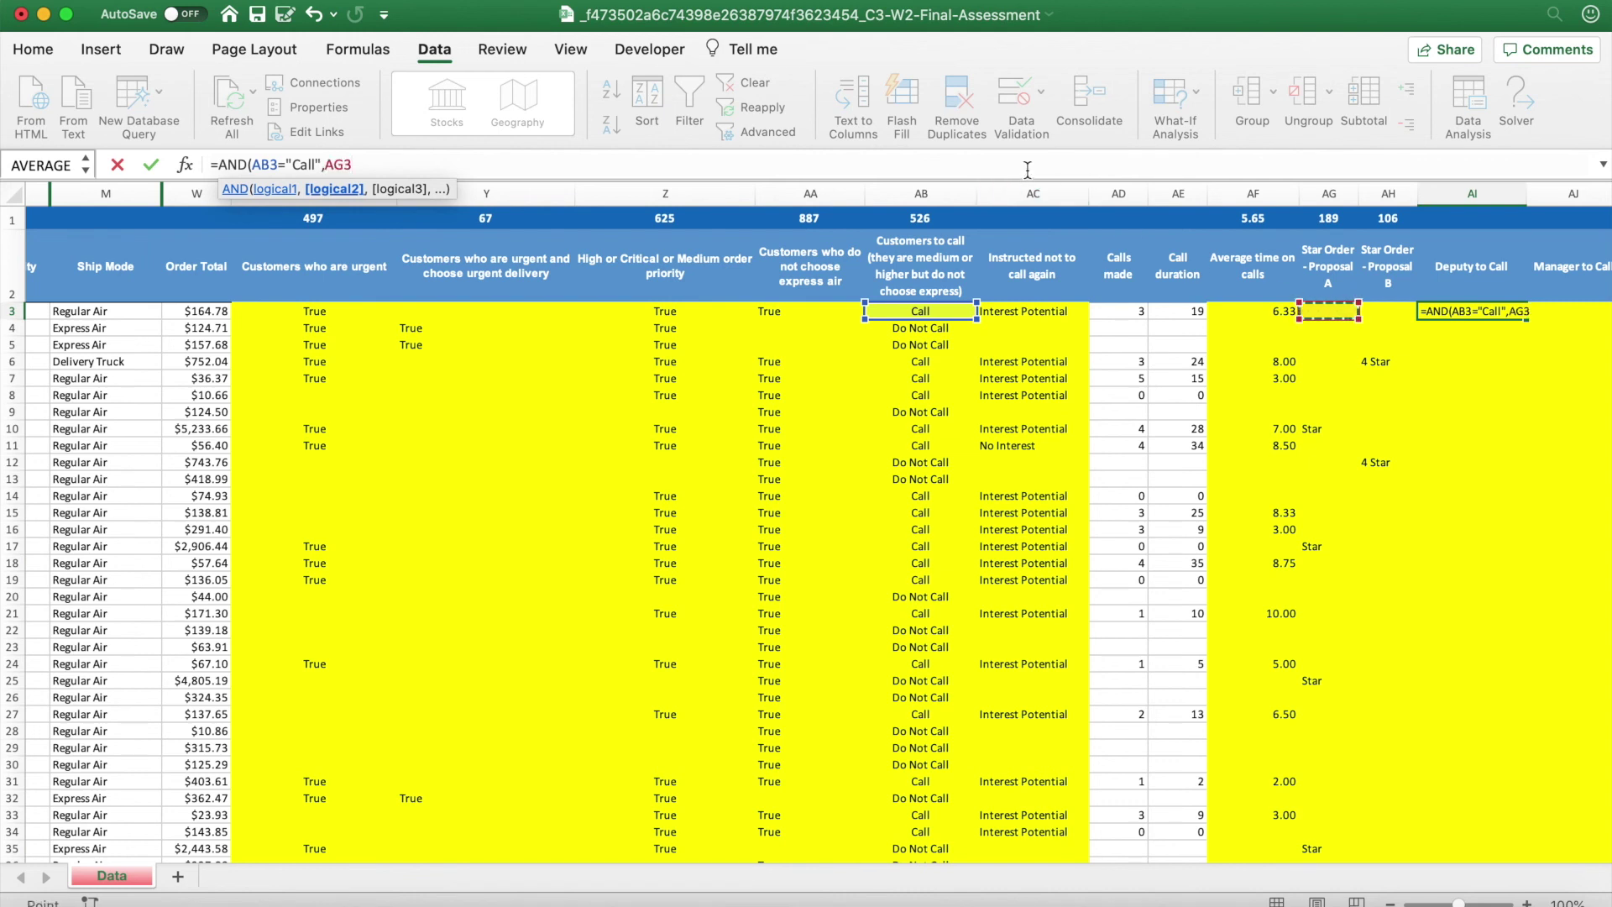
pyautogui.write('="Star")')
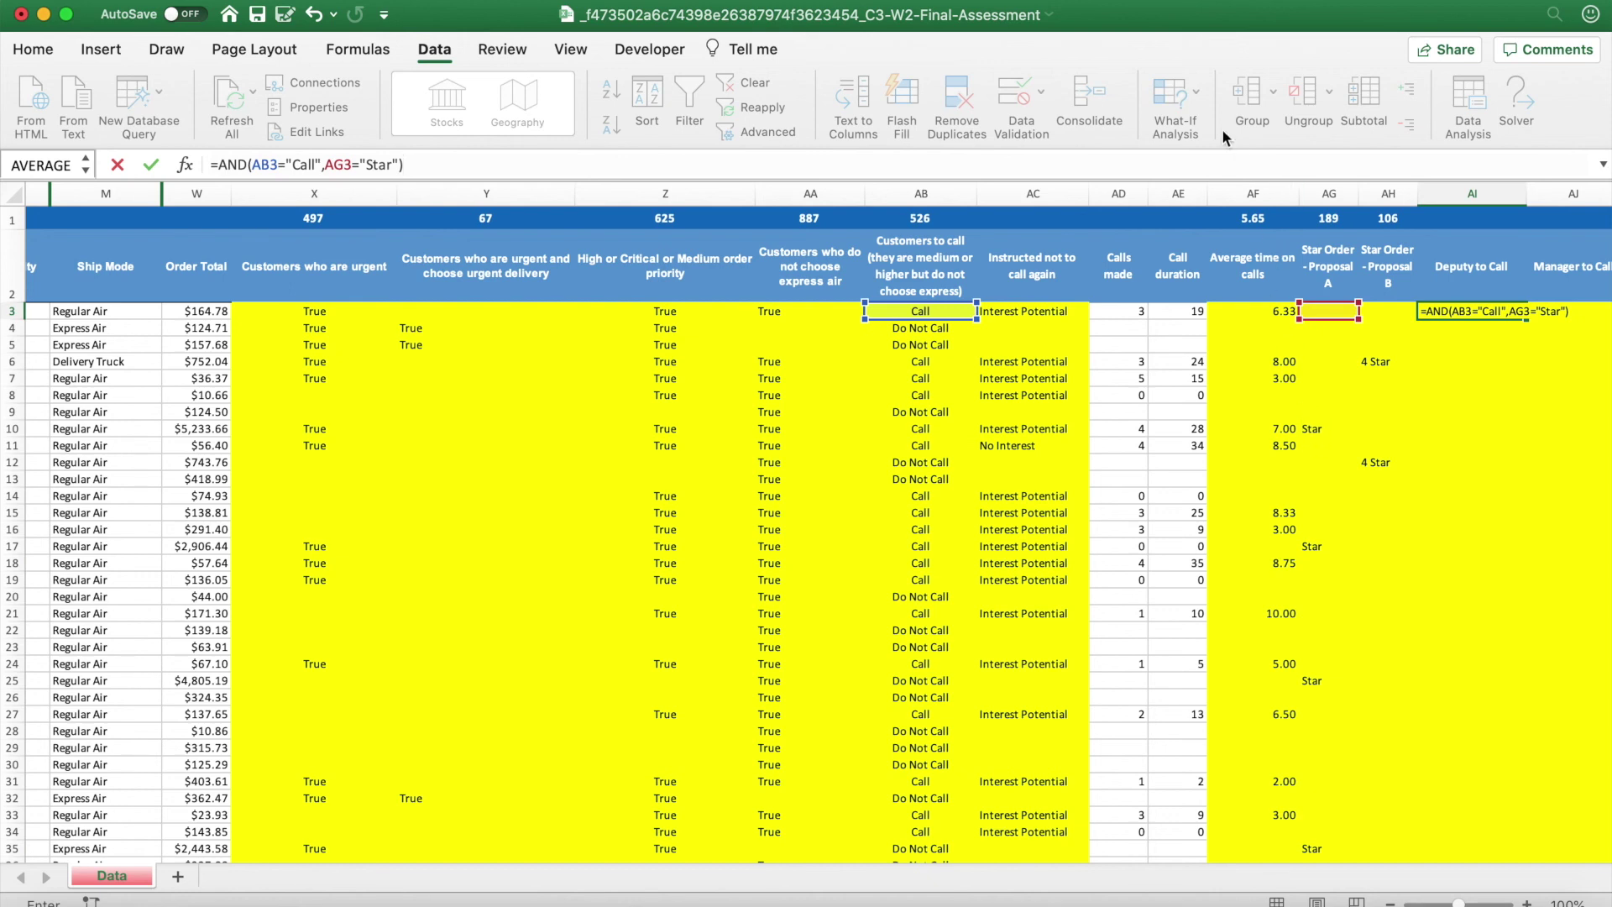
pyautogui.press('Return')
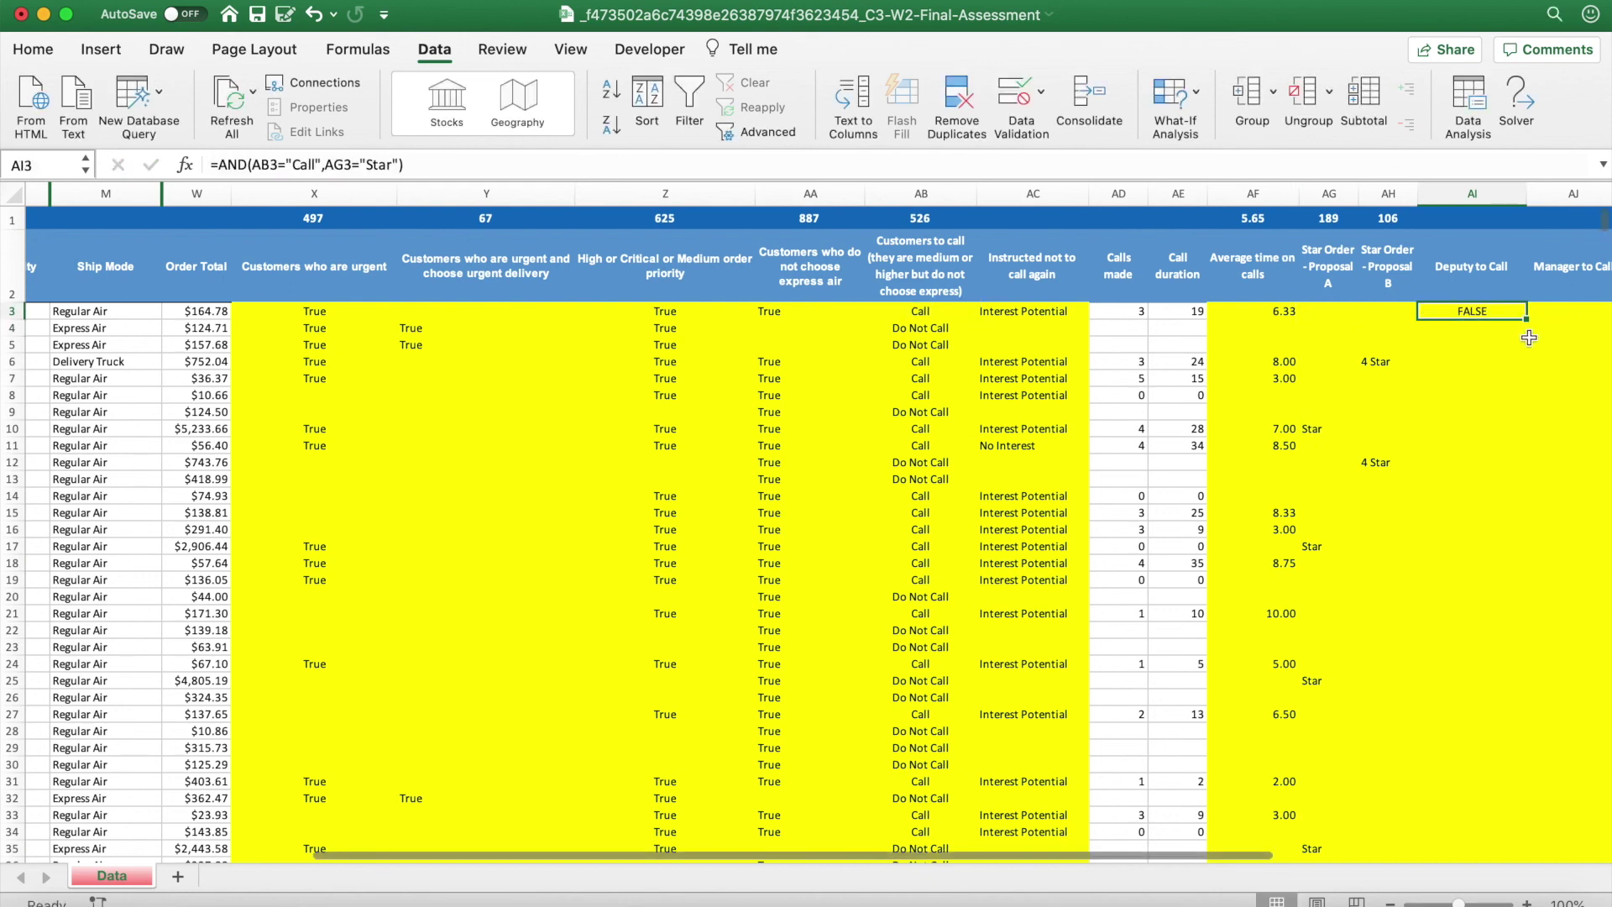
pyautogui.doubleClick(1526, 318)
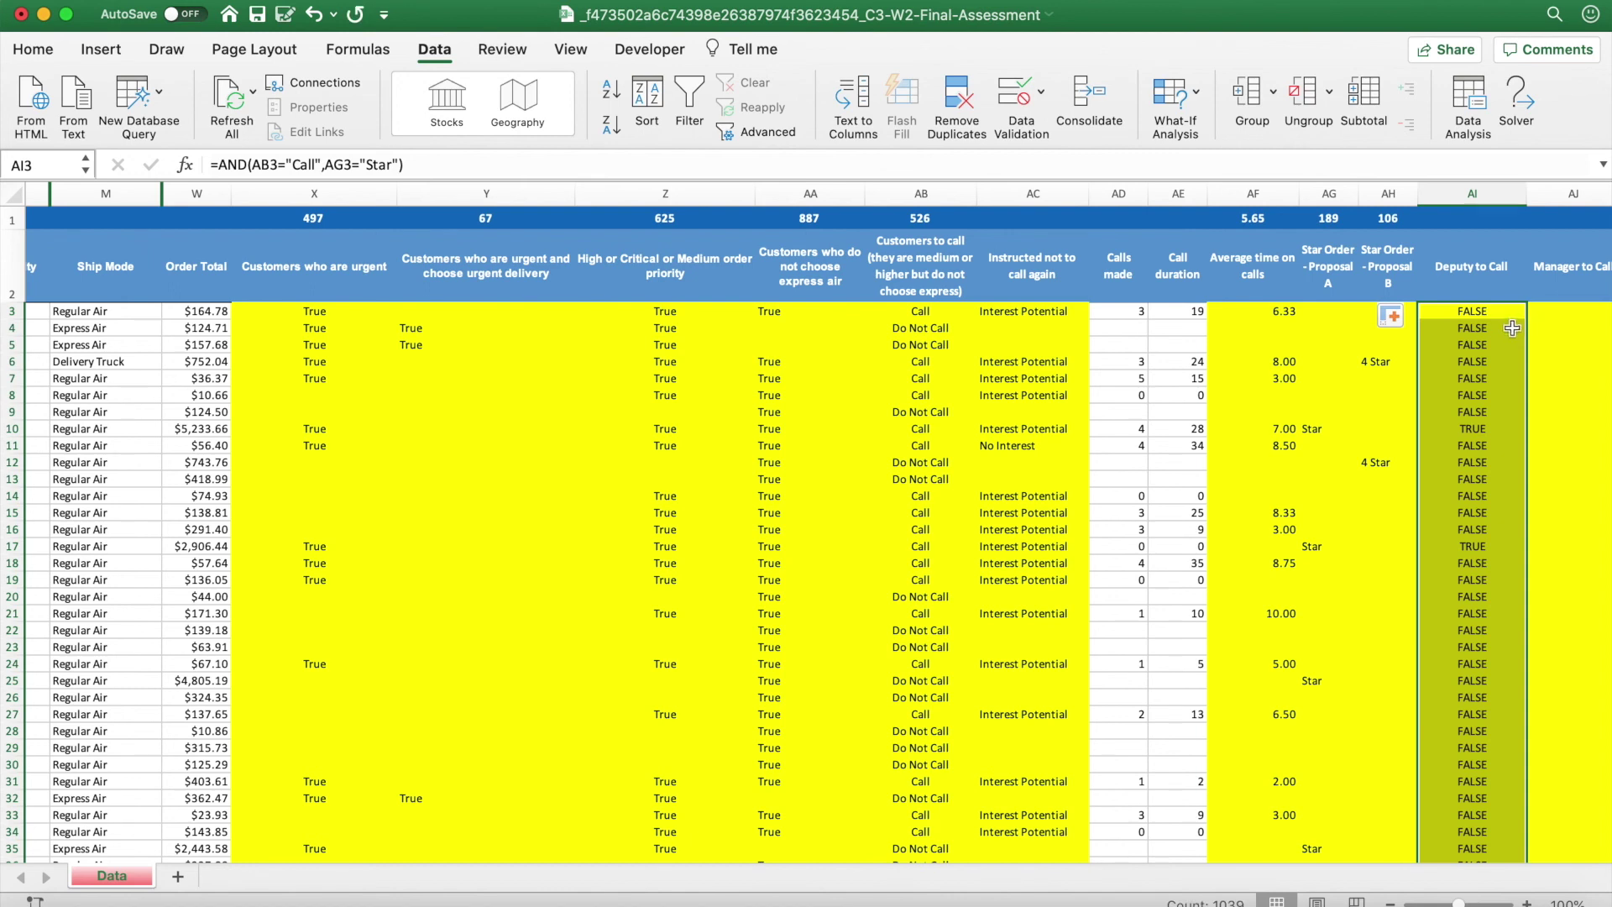
pyautogui.click(1484, 554)
# Wrap the AI3 test in an IF function so it reads =IF(AND(AB3="Call",AG3="Star"),"Call","").
pyautogui.click(1476, 314)
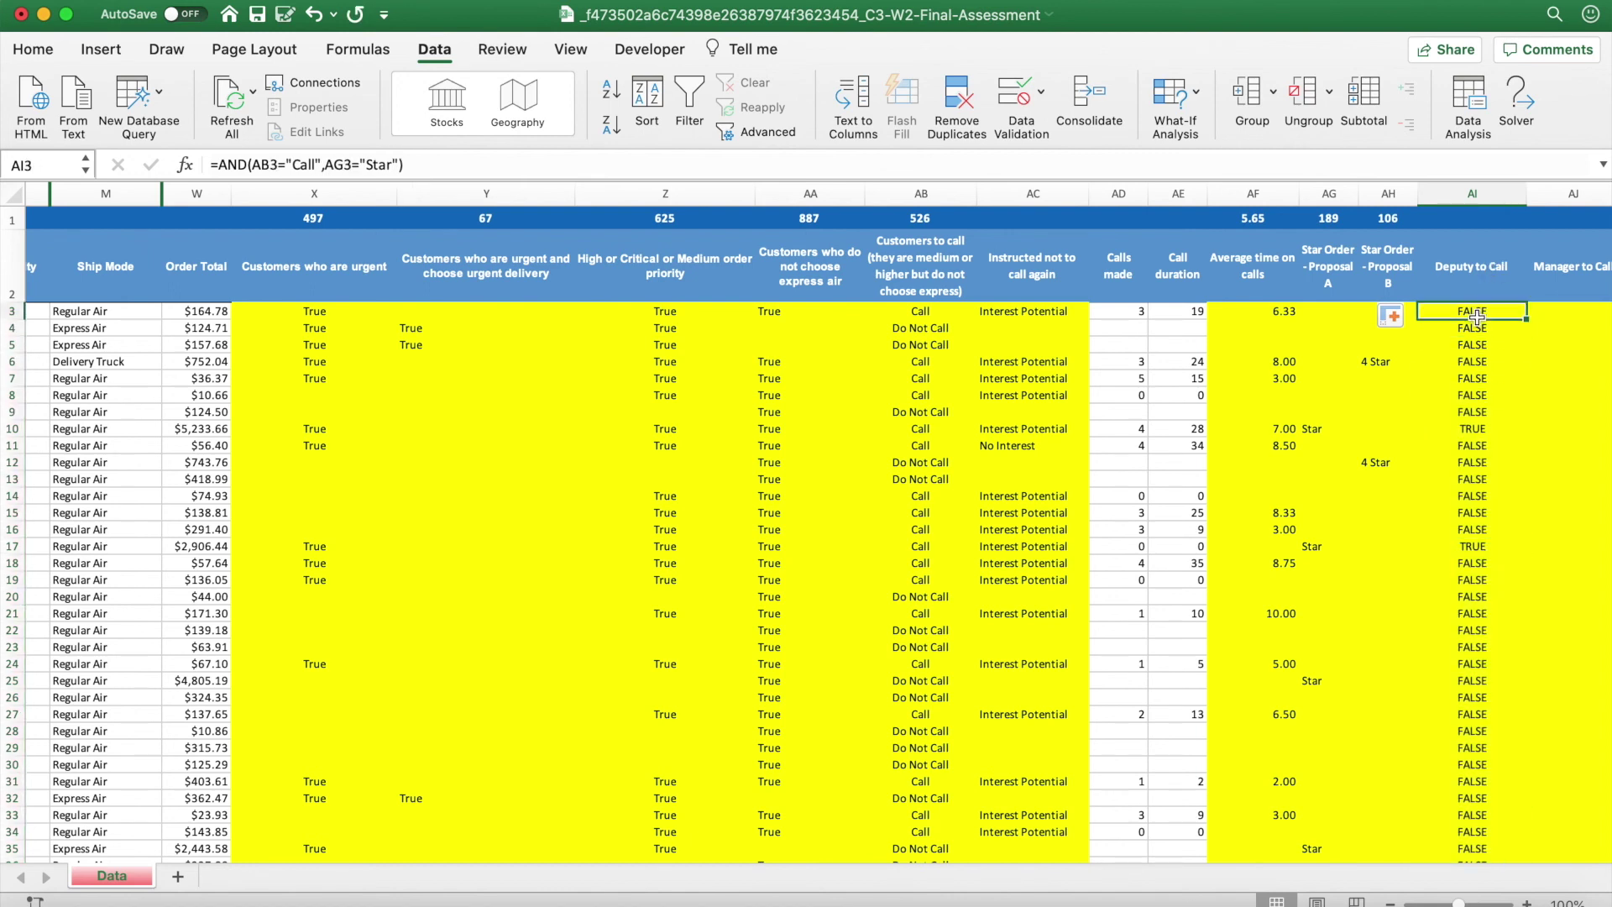
pyautogui.click(222, 164)
pyautogui.write('If')
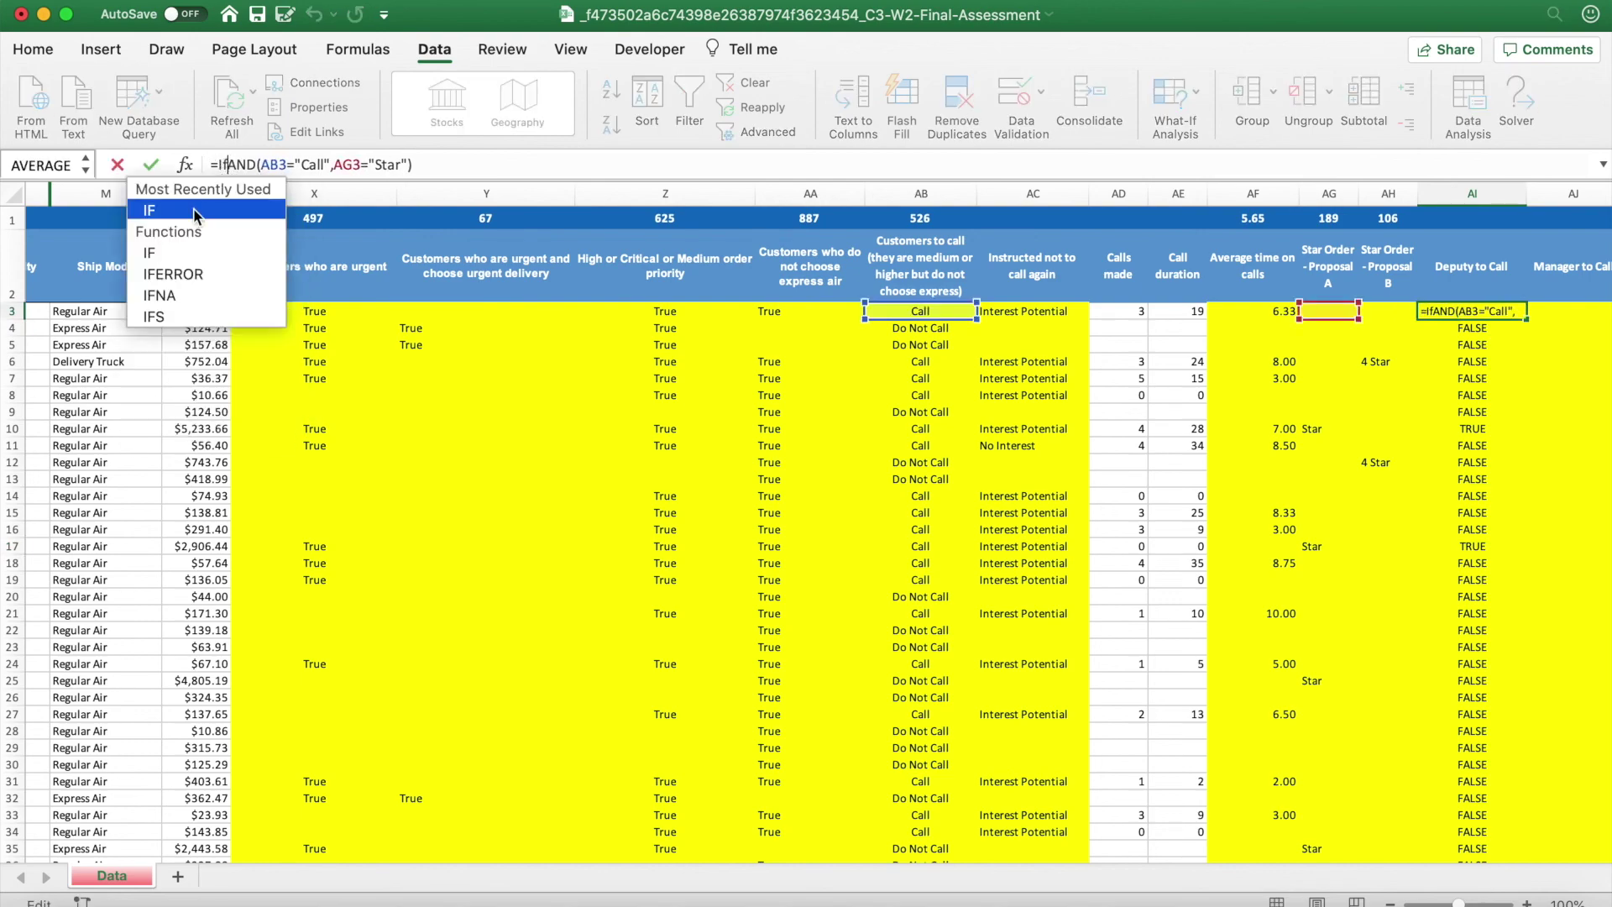
pyautogui.click(195, 209)
pyautogui.click(444, 161)
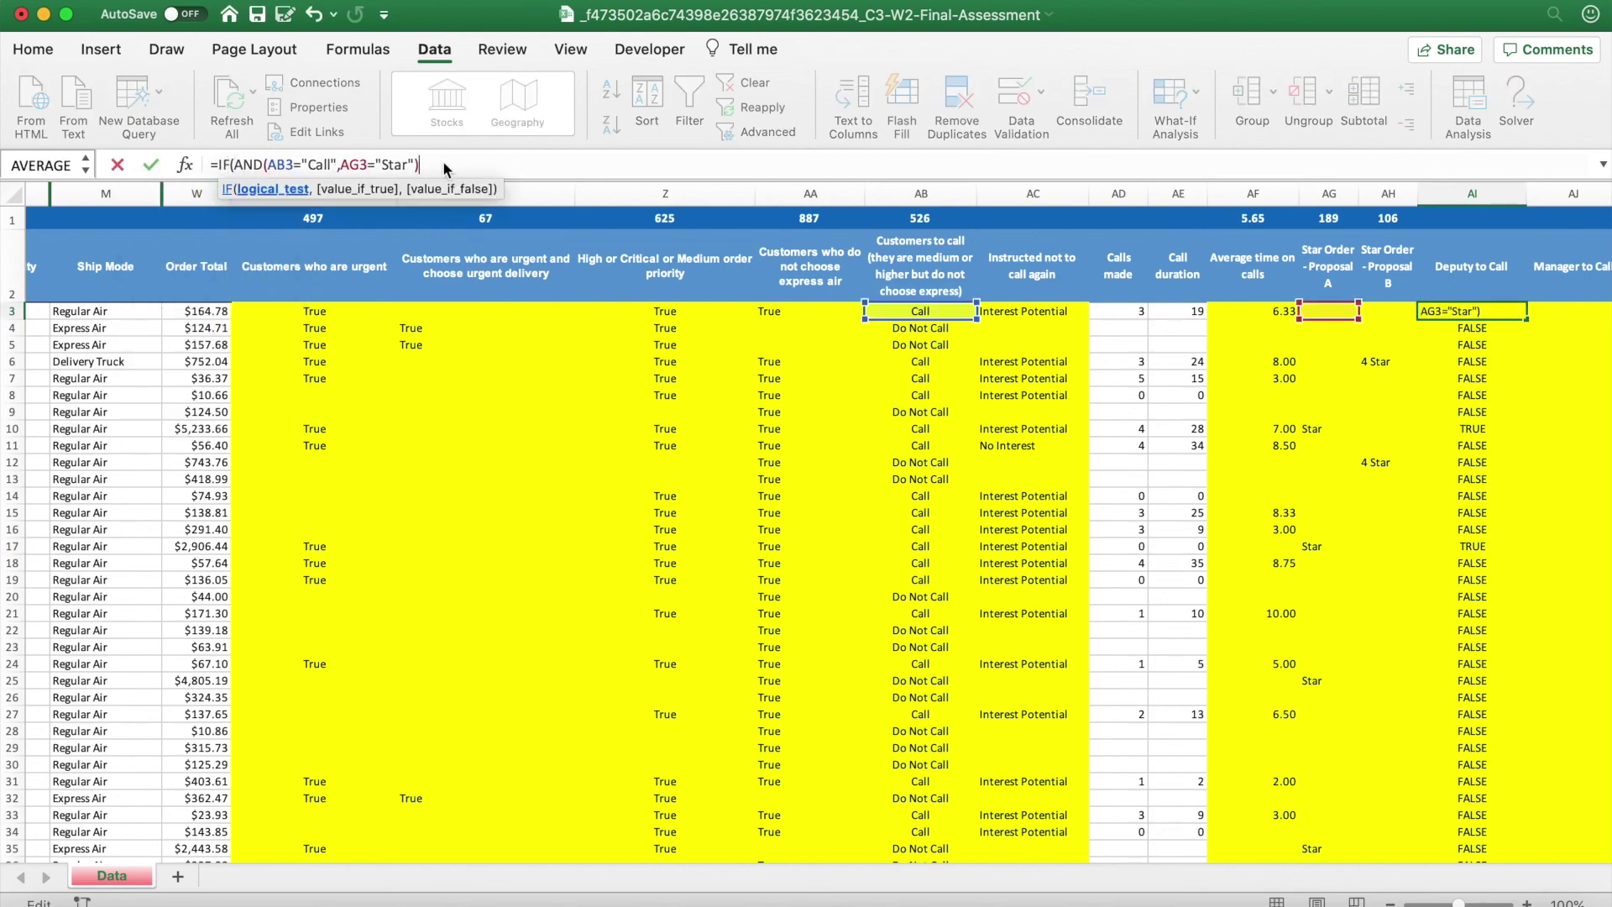
pyautogui.hotkey('ctrl', 'Up')
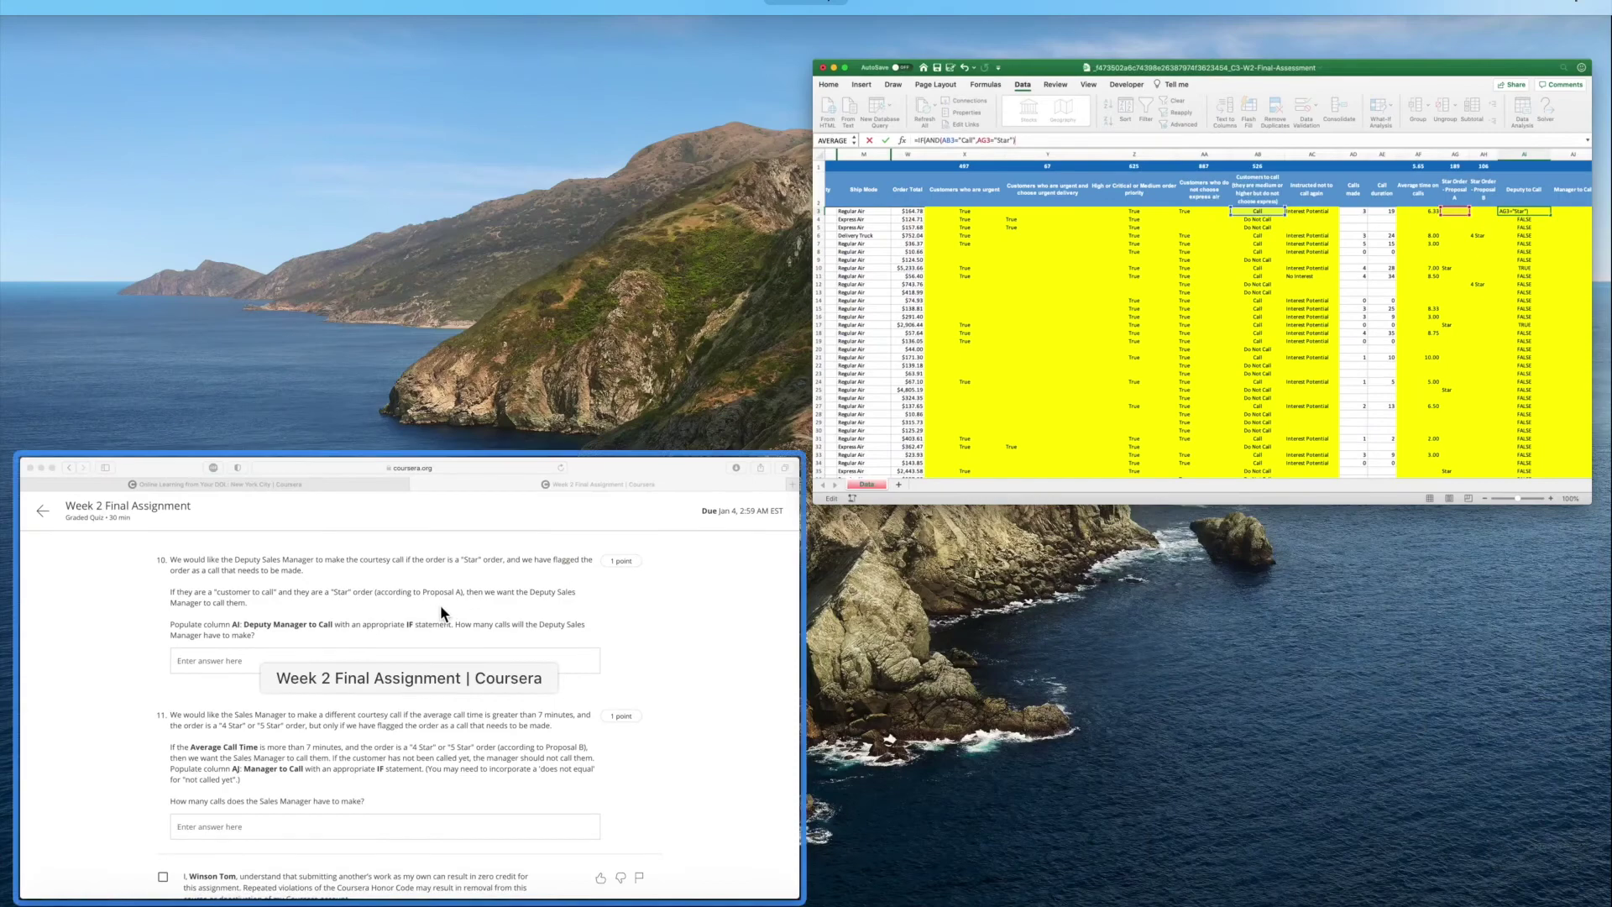
pyautogui.click(1092, 388)
pyautogui.write(',')
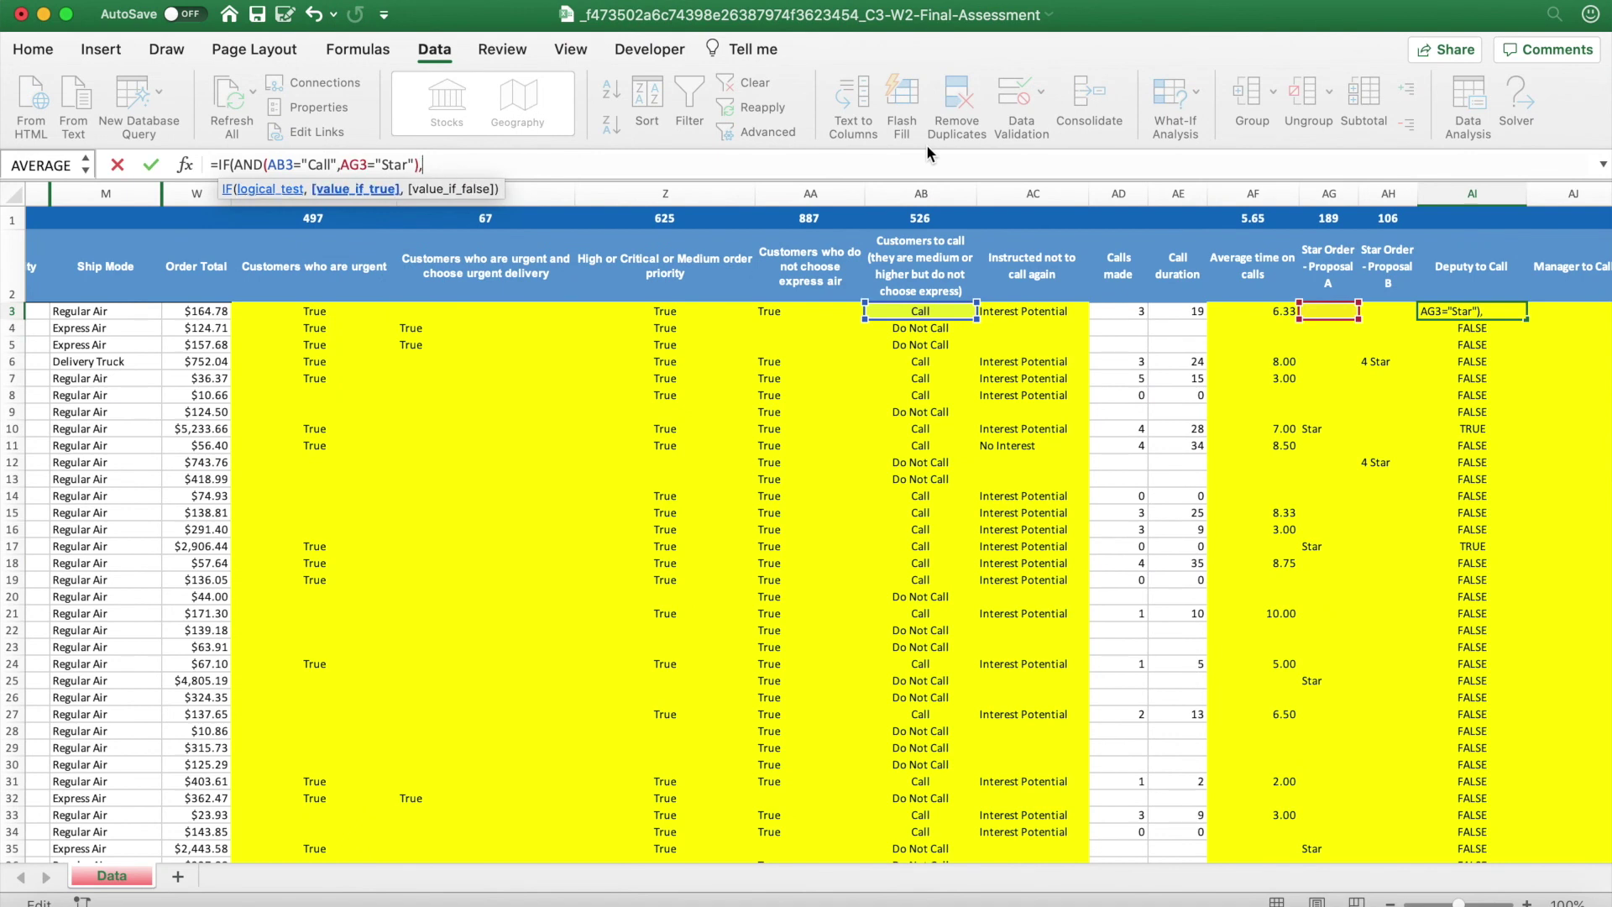
pyautogui.write('"Call",')
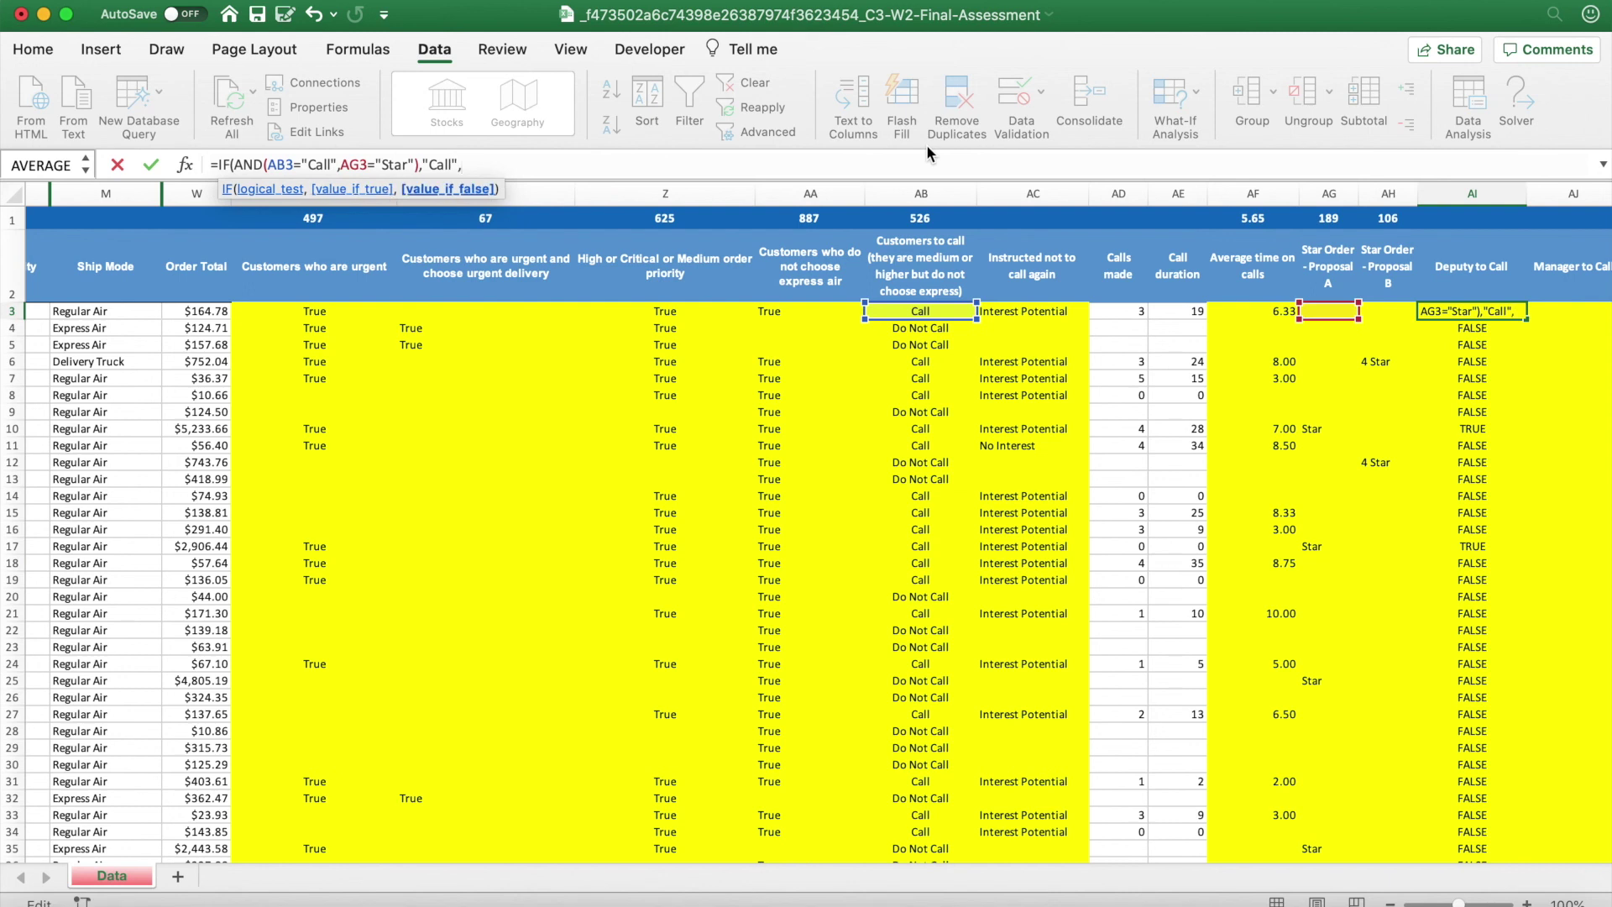
pyautogui.write('"")')
pyautogui.press('Return')
pyautogui.press('Up')
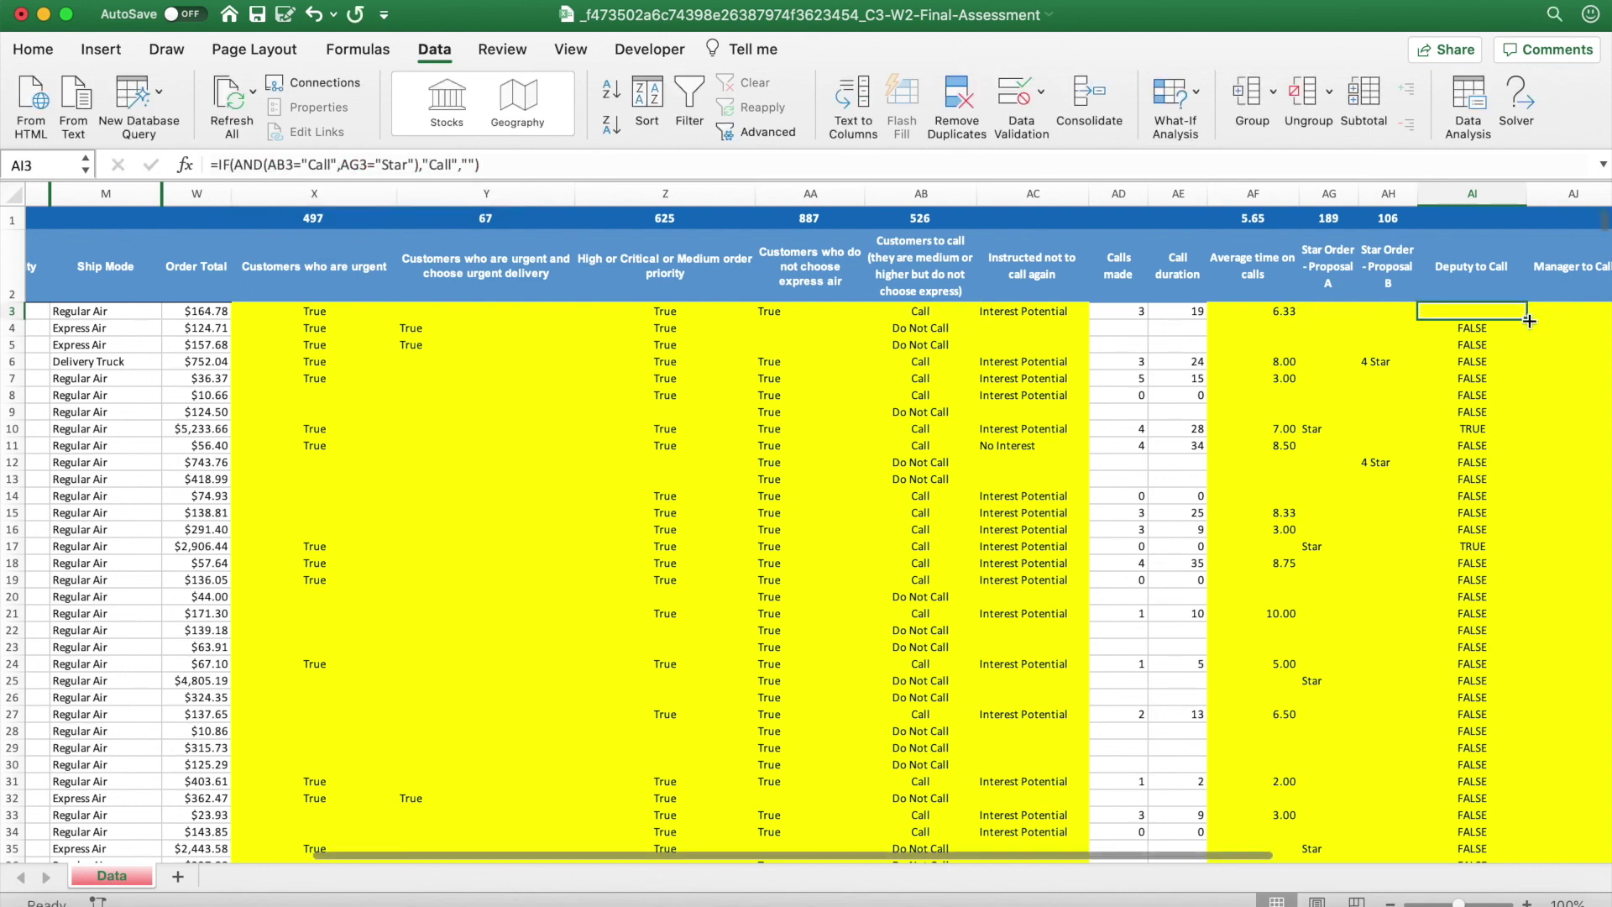
# Fill the AI3 IF formula down column AI and check the results in AI10 and AI17.
pyautogui.doubleClick(1526, 319)
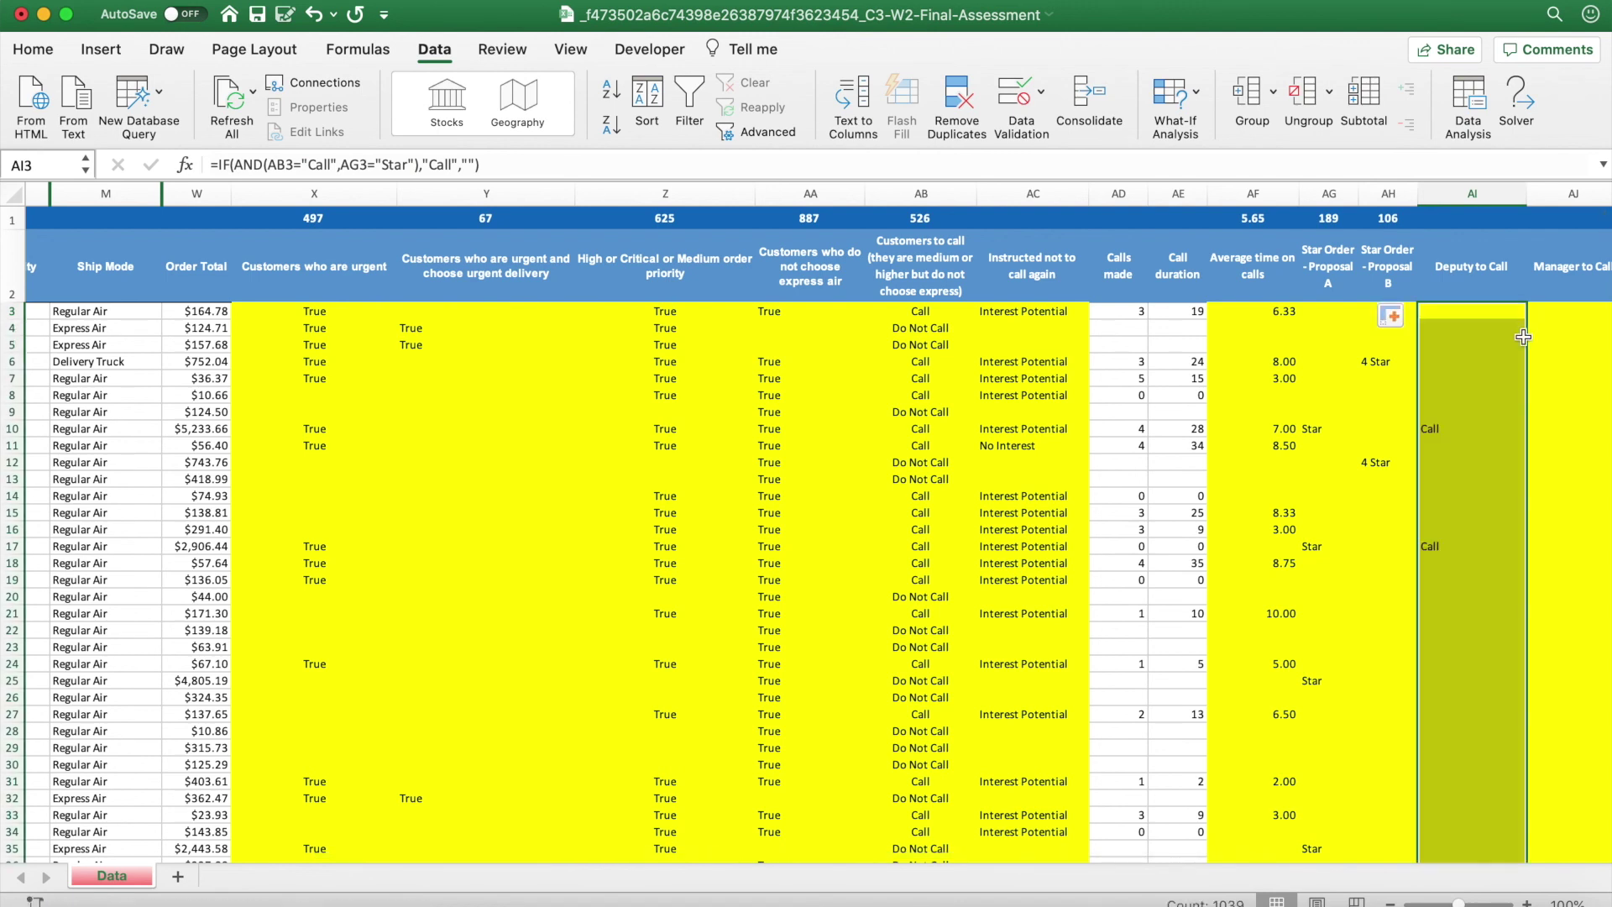
pyautogui.click(1441, 432)
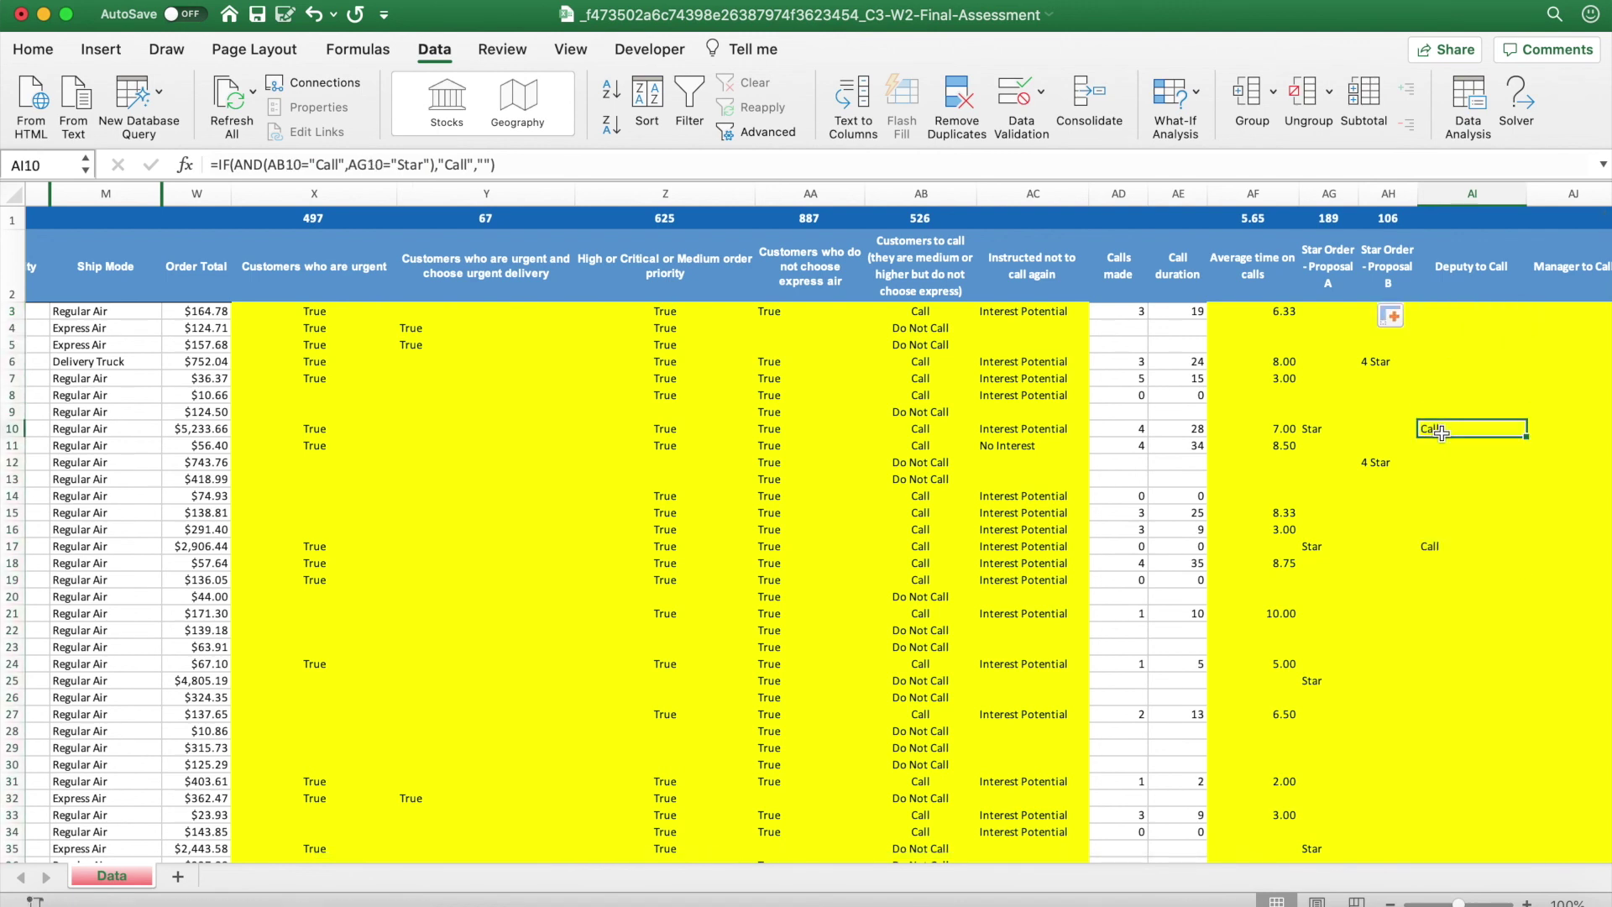
pyautogui.click(1451, 546)
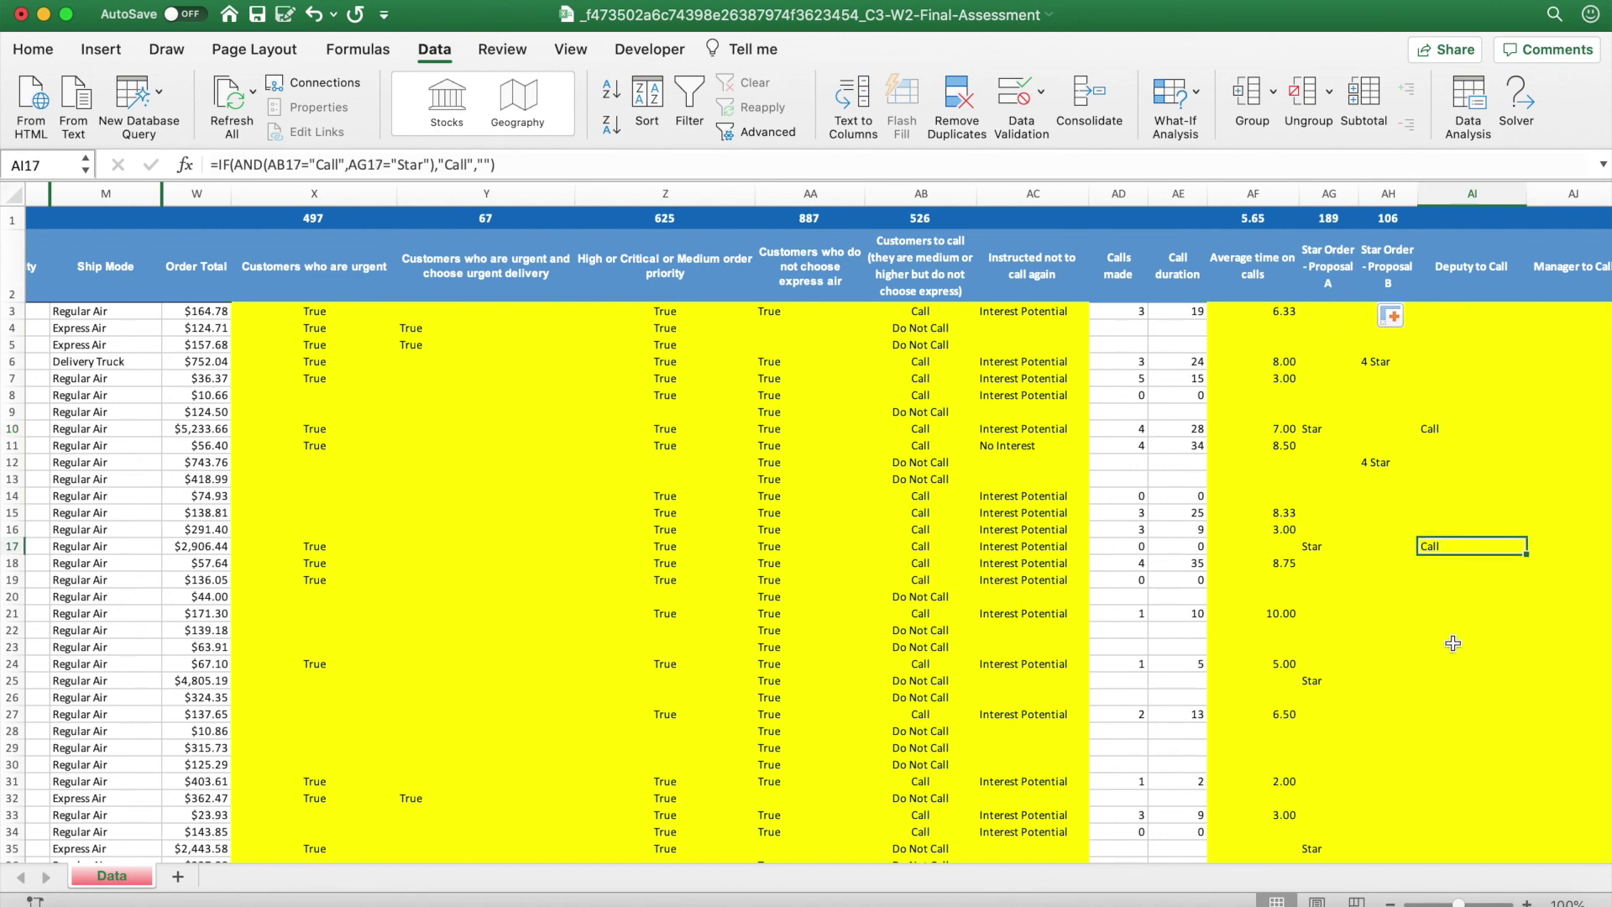
pyautogui.scroll(-10, 1451, 644)
pyautogui.scroll(10, 1451, 643)
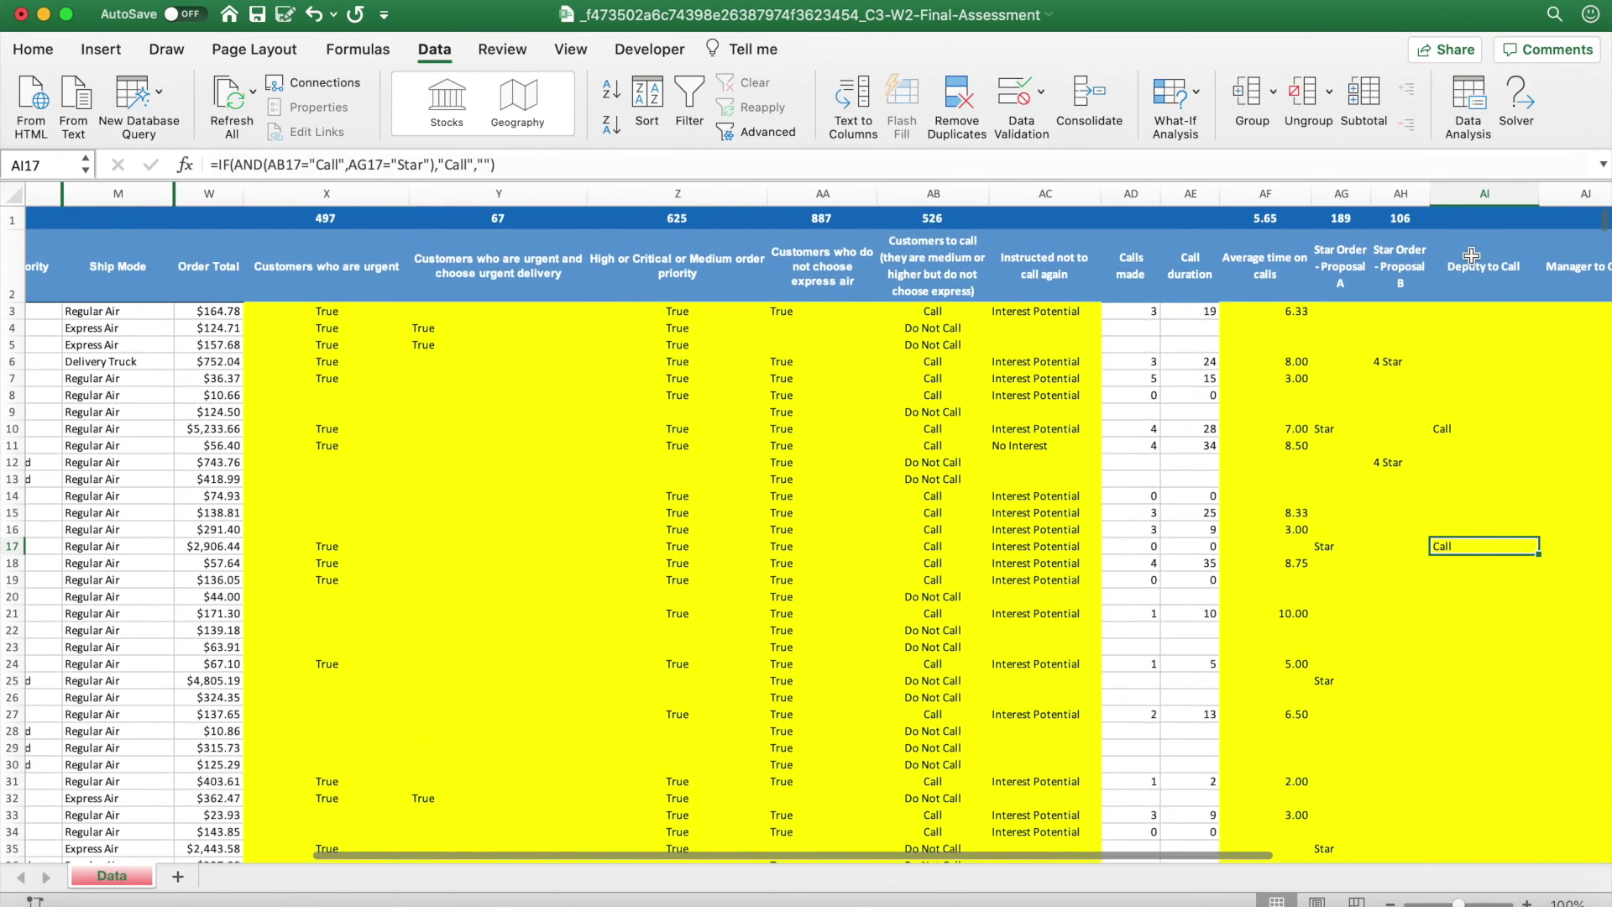
# Enter =COUNTIF(AI3:AI1041,"Call") in AI1 above the Deputy to Call column and check the formula.
pyautogui.click(1459, 220)
pyautogui.hscroll(2, 1458, 218)
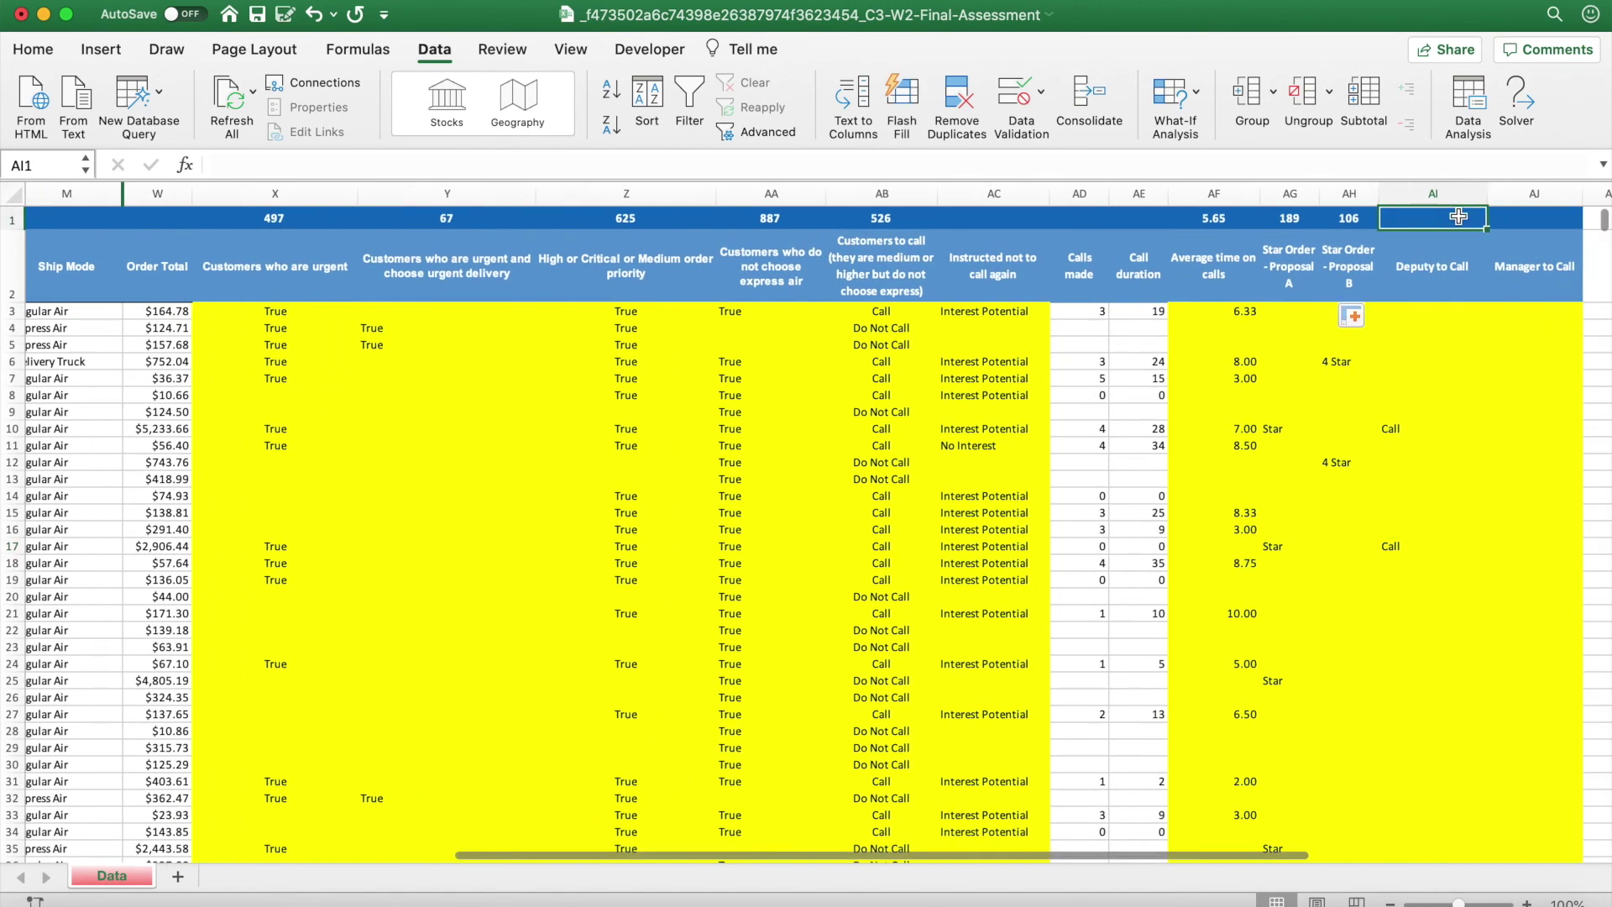
pyautogui.write('=Coujht')
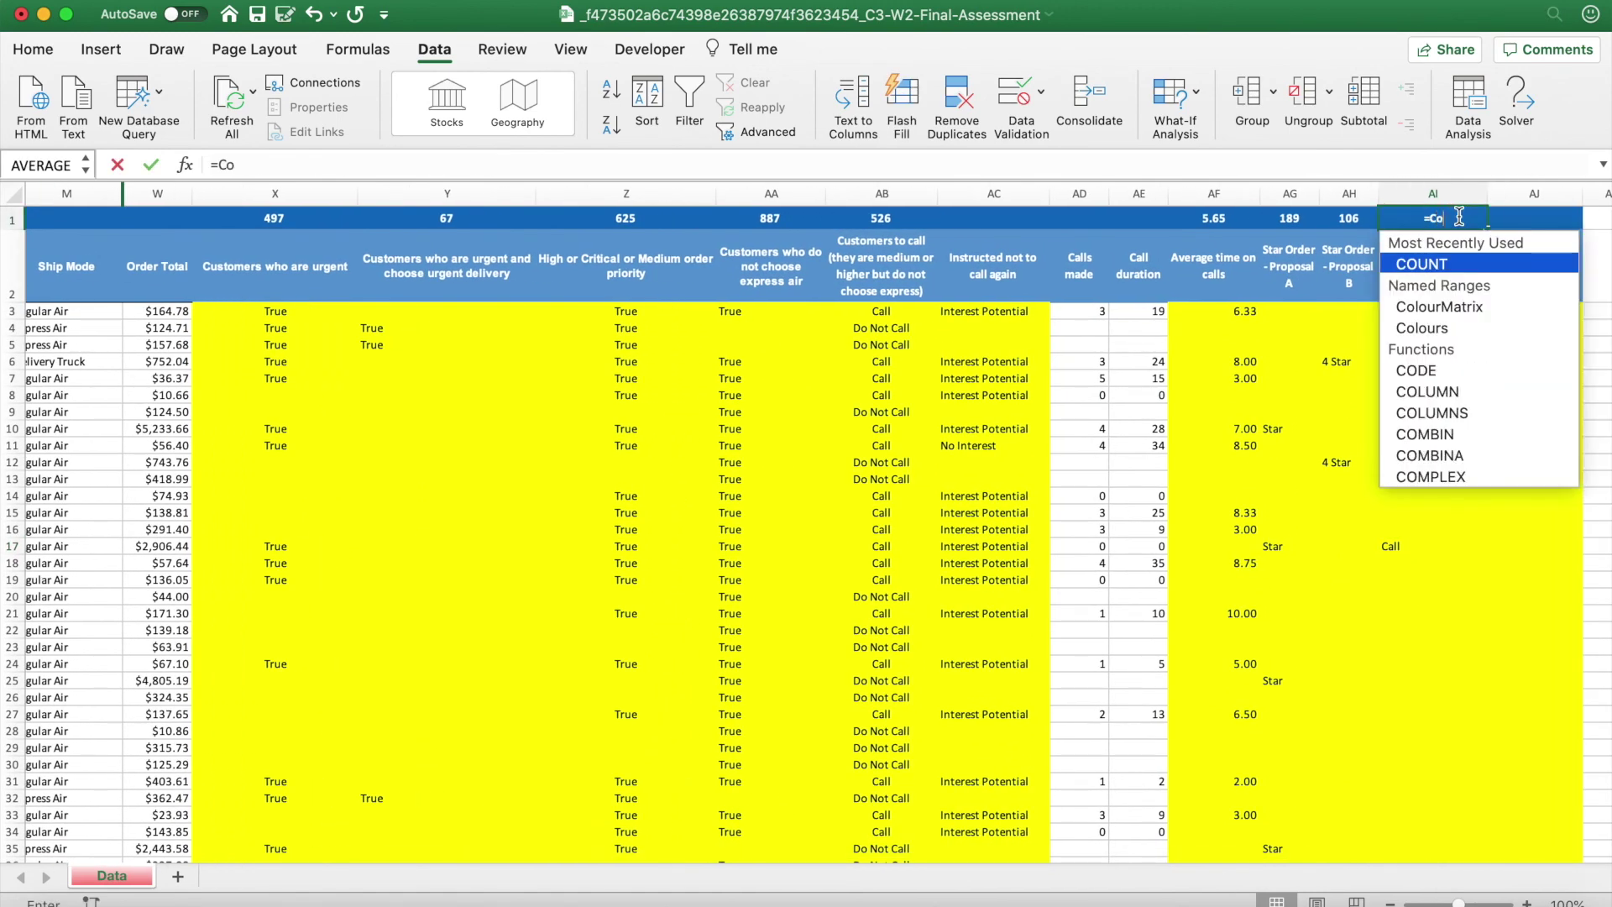
pyautogui.press('BackSpace')
pyautogui.press('BackSpace')
pyautogui.press('BackSpace')
pyautogui.write('ntif')
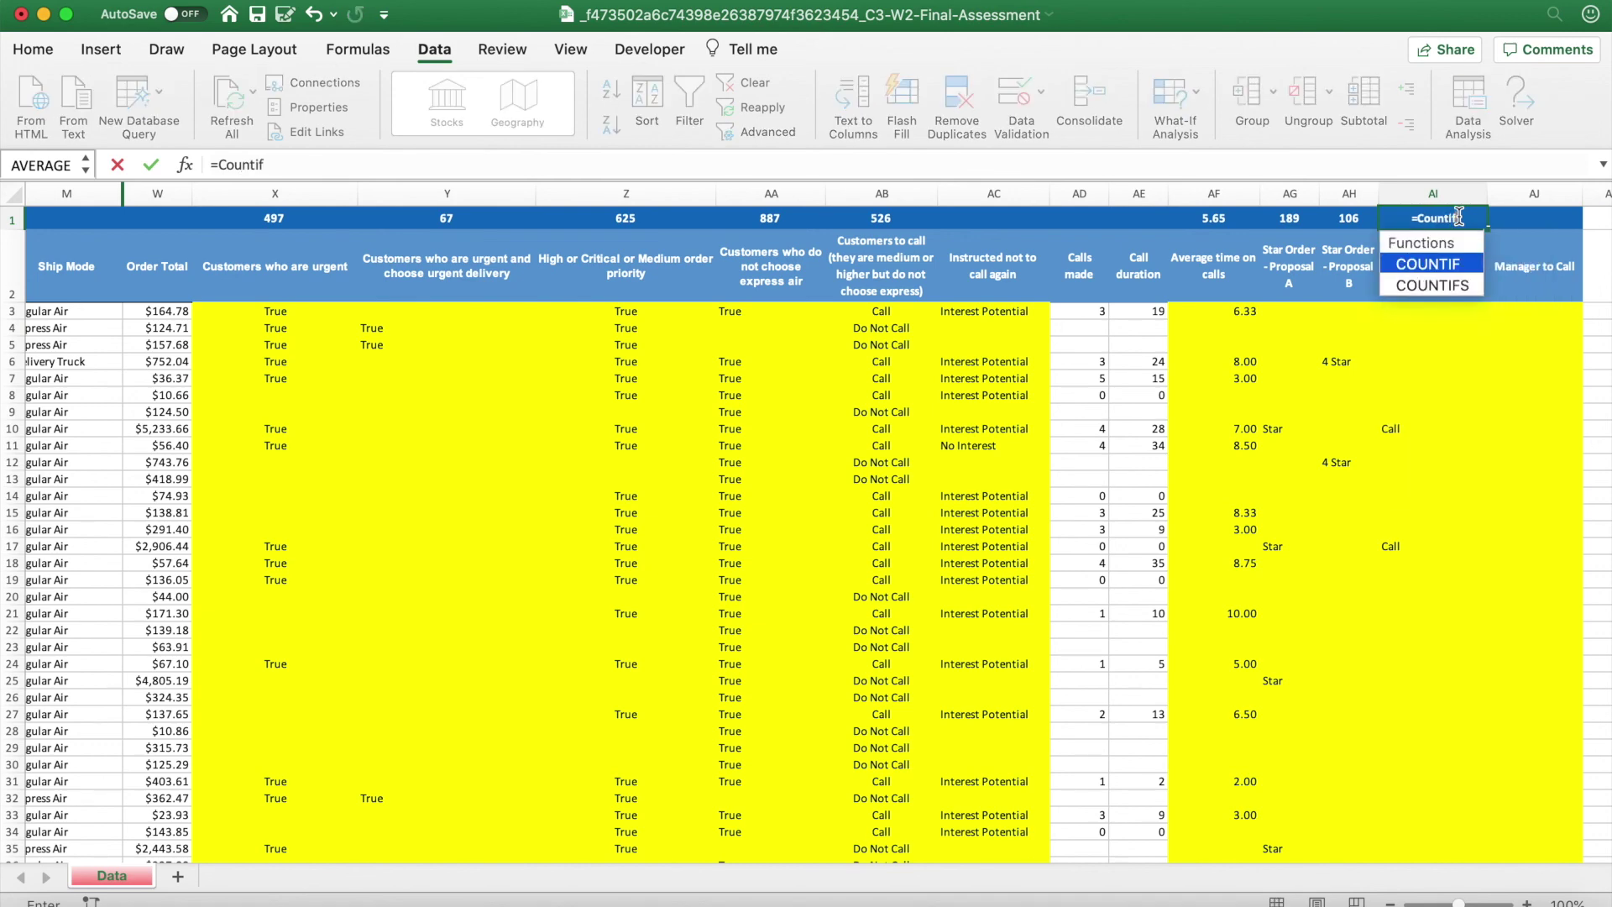
pyautogui.doubleClick(1445, 252)
pyautogui.click(1404, 312)
pyautogui.press('shift+super+Down')
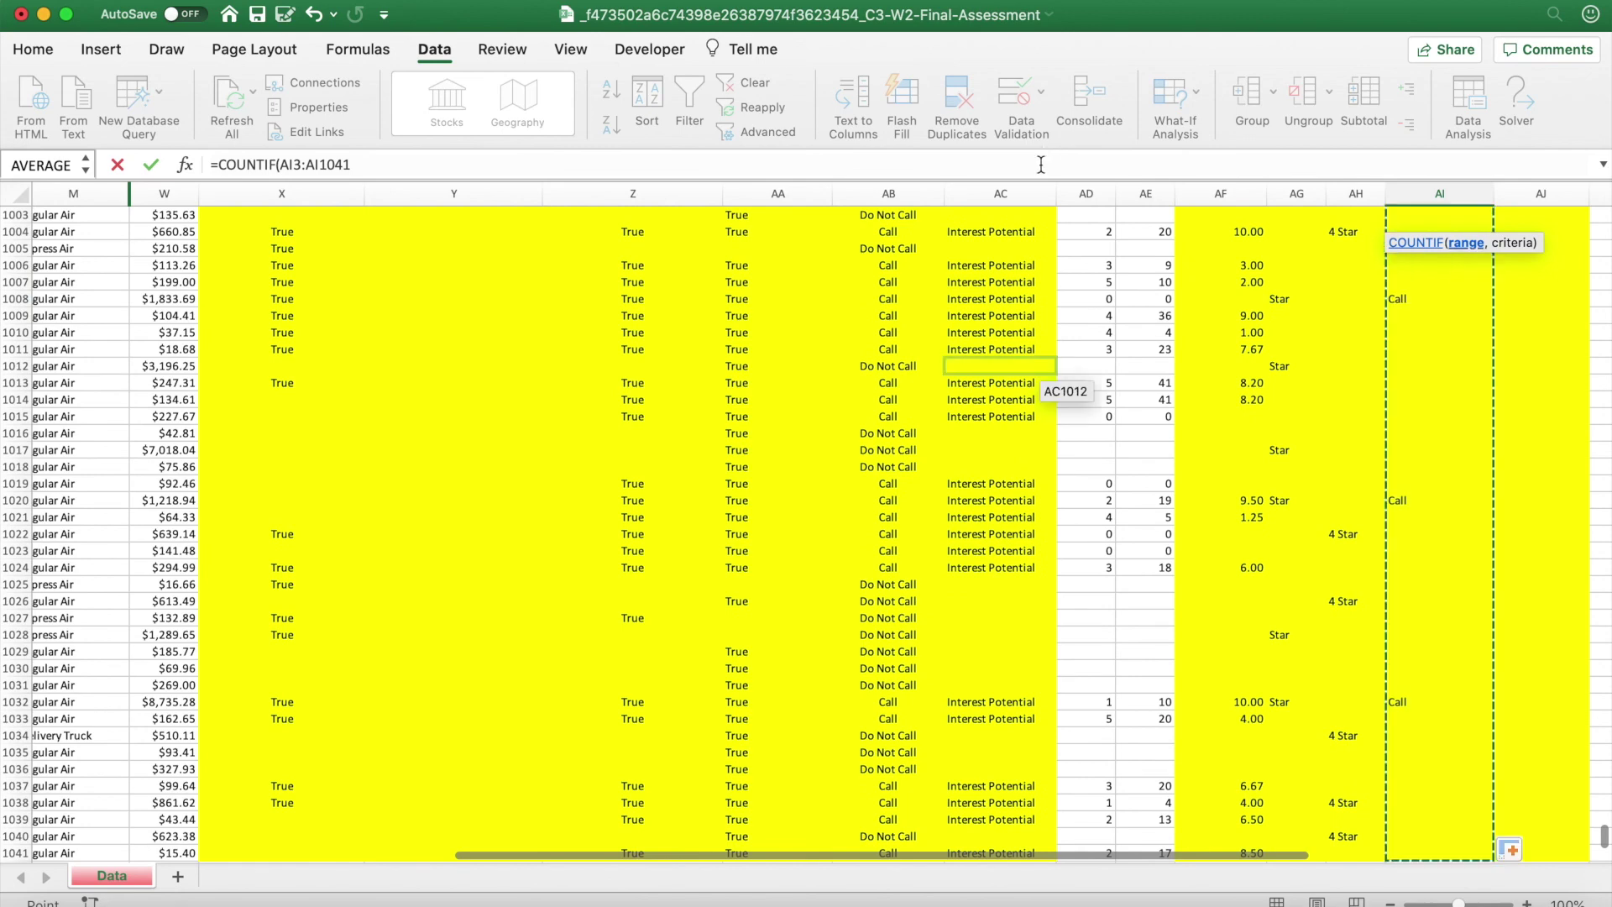
pyautogui.click(1039, 171)
pyautogui.write(',"Call')
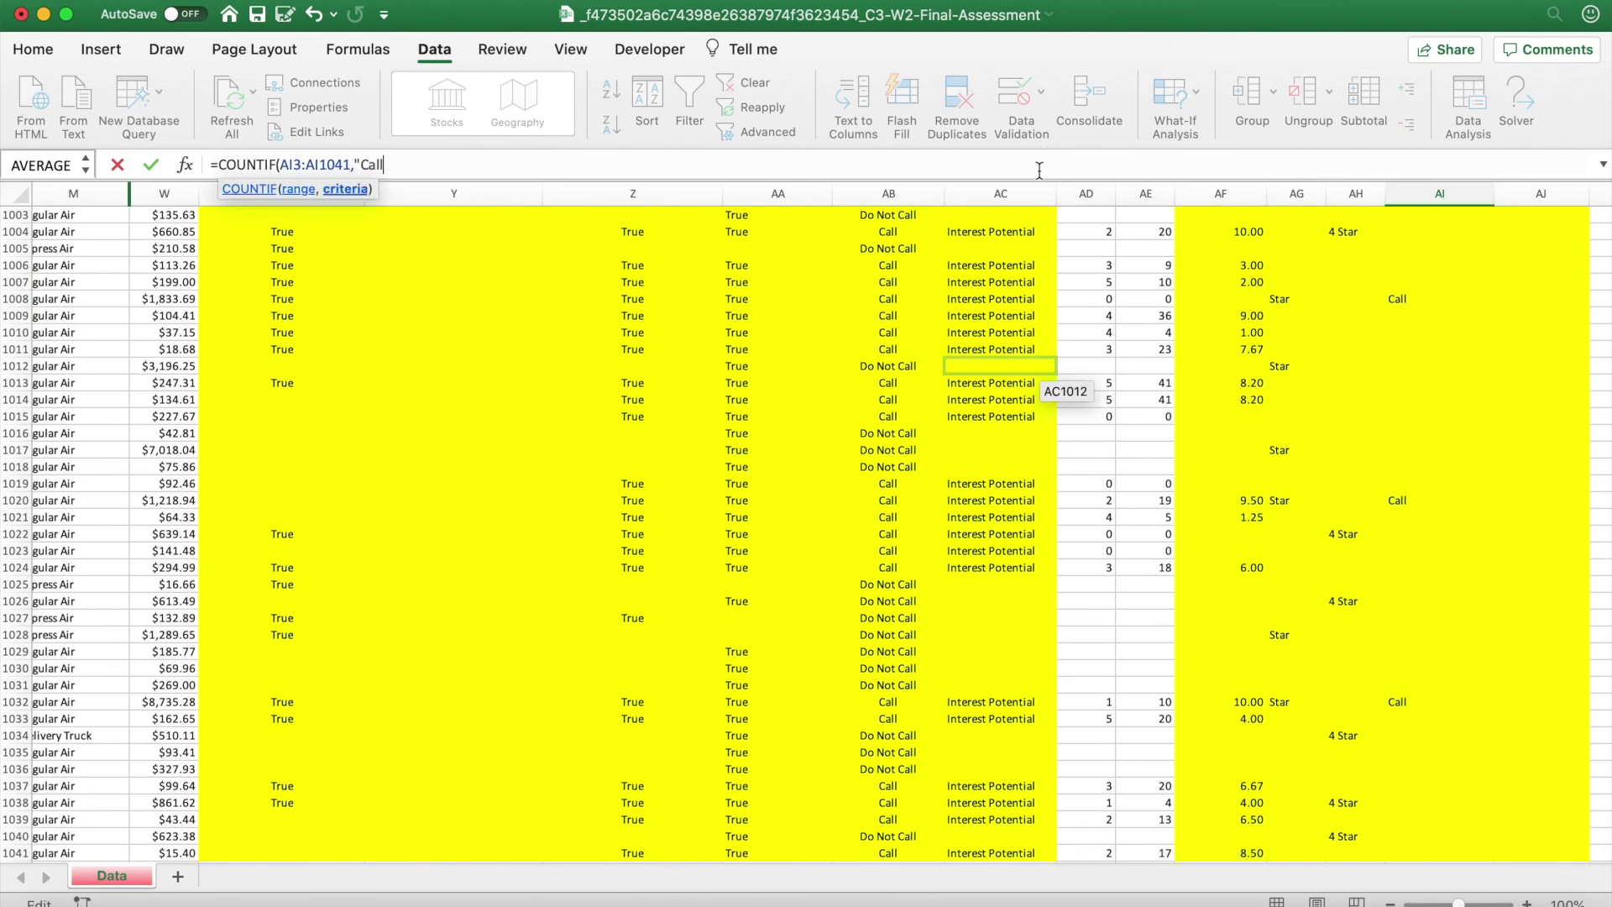
pyautogui.write('"')
pyautogui.press('Return')
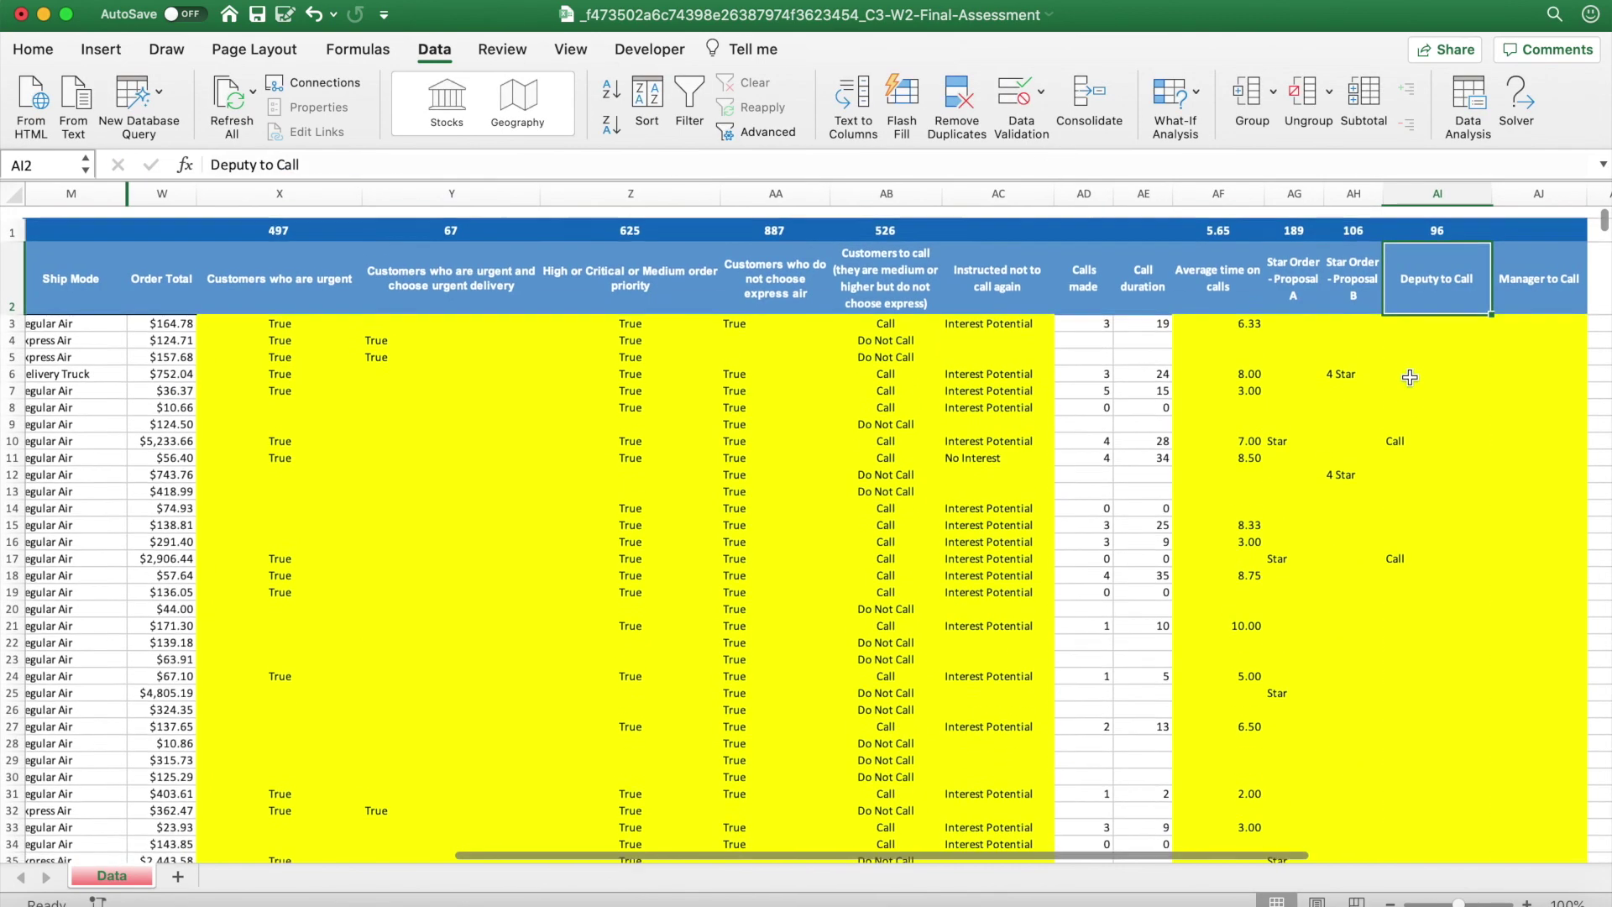
pyautogui.click(1437, 217)
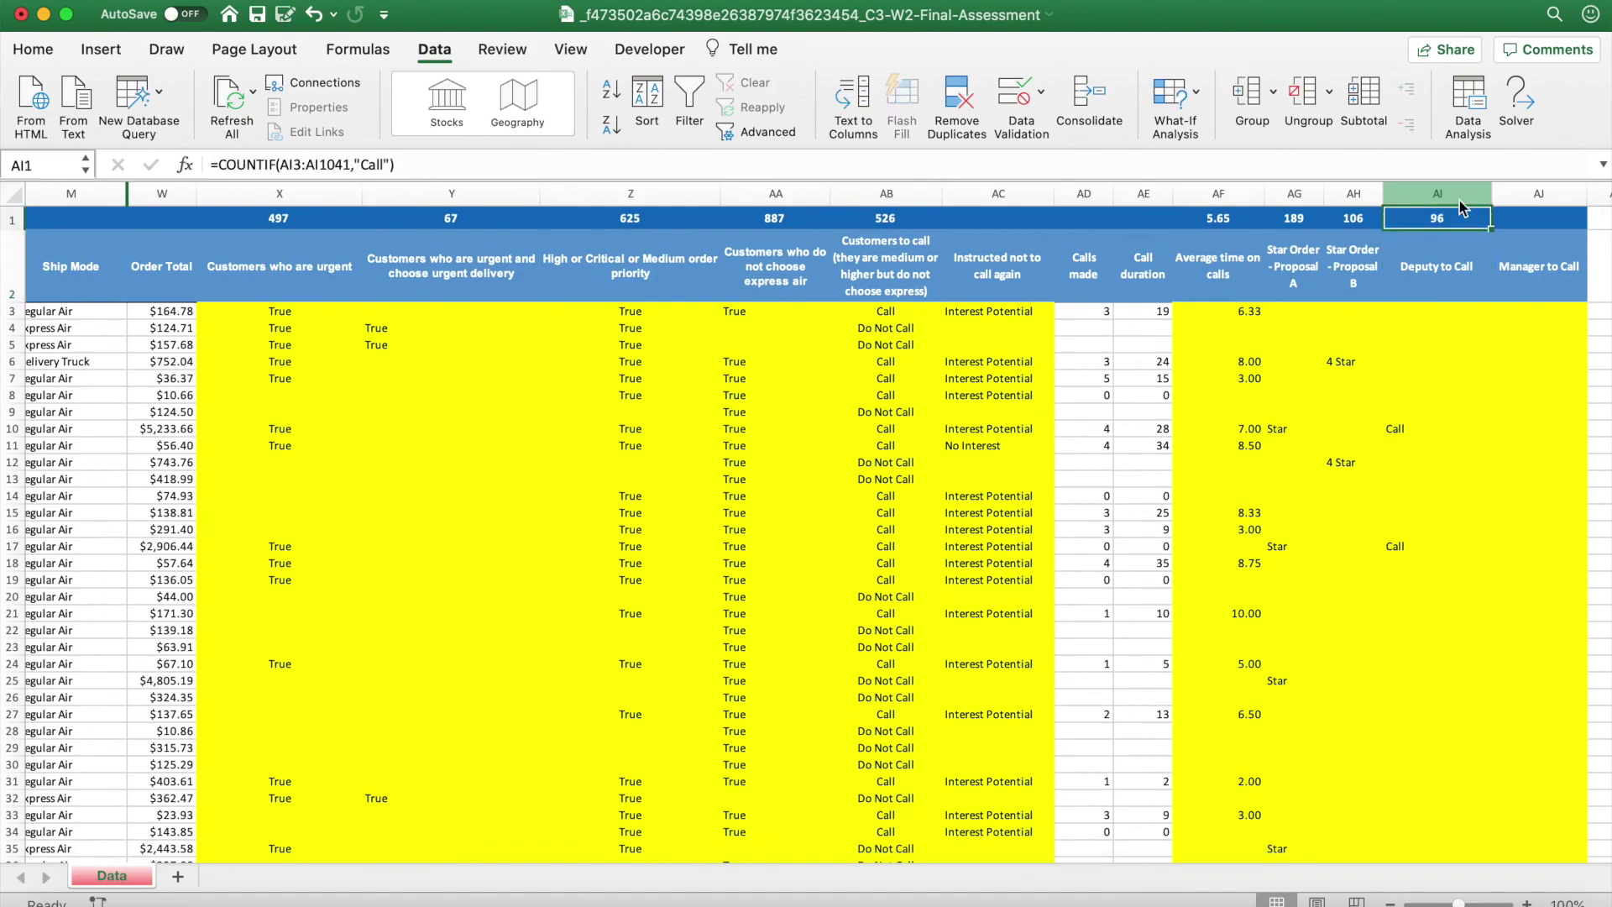
# Switch to the Coursera quiz and enter 96 as the answer to question 10.
pyautogui.hotkey('ctrl', 'Up')
pyautogui.click(257, 563)
pyautogui.click(456, 411)
pyautogui.write('96')
pyautogui.click(511, 555)
# Read question 11, leave it unanswered, accept the Honor Code statement and submit the Week 2 Final Assignment.
pyautogui.scroll(-3, 617, 447)
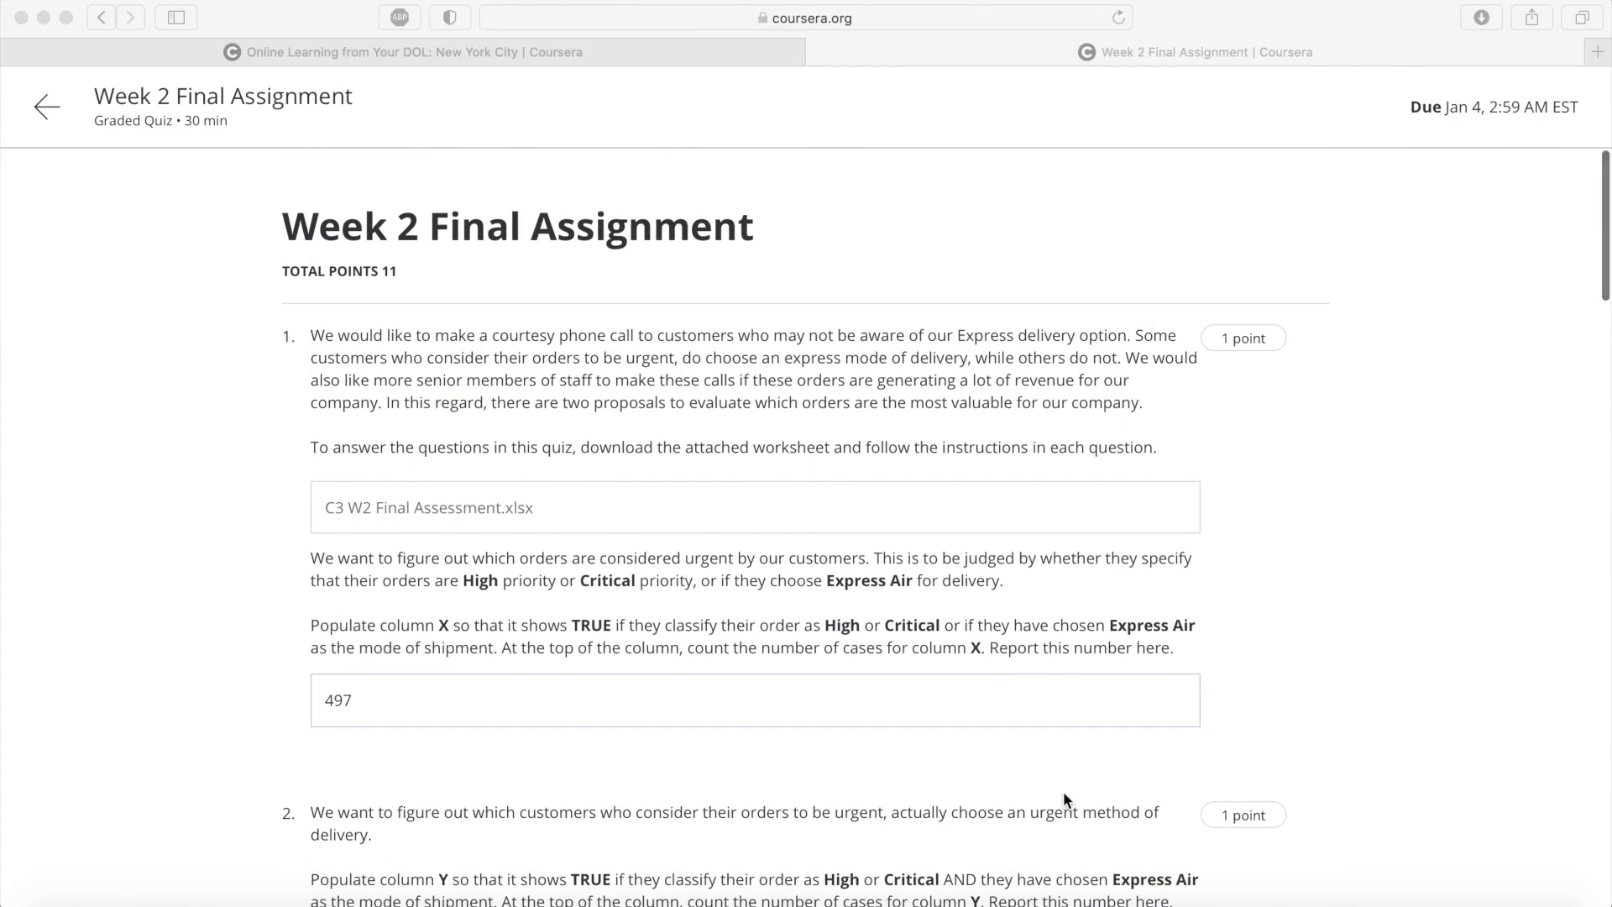
pyautogui.scroll(-20, 1063, 791)
pyautogui.scroll(-15, 1063, 791)
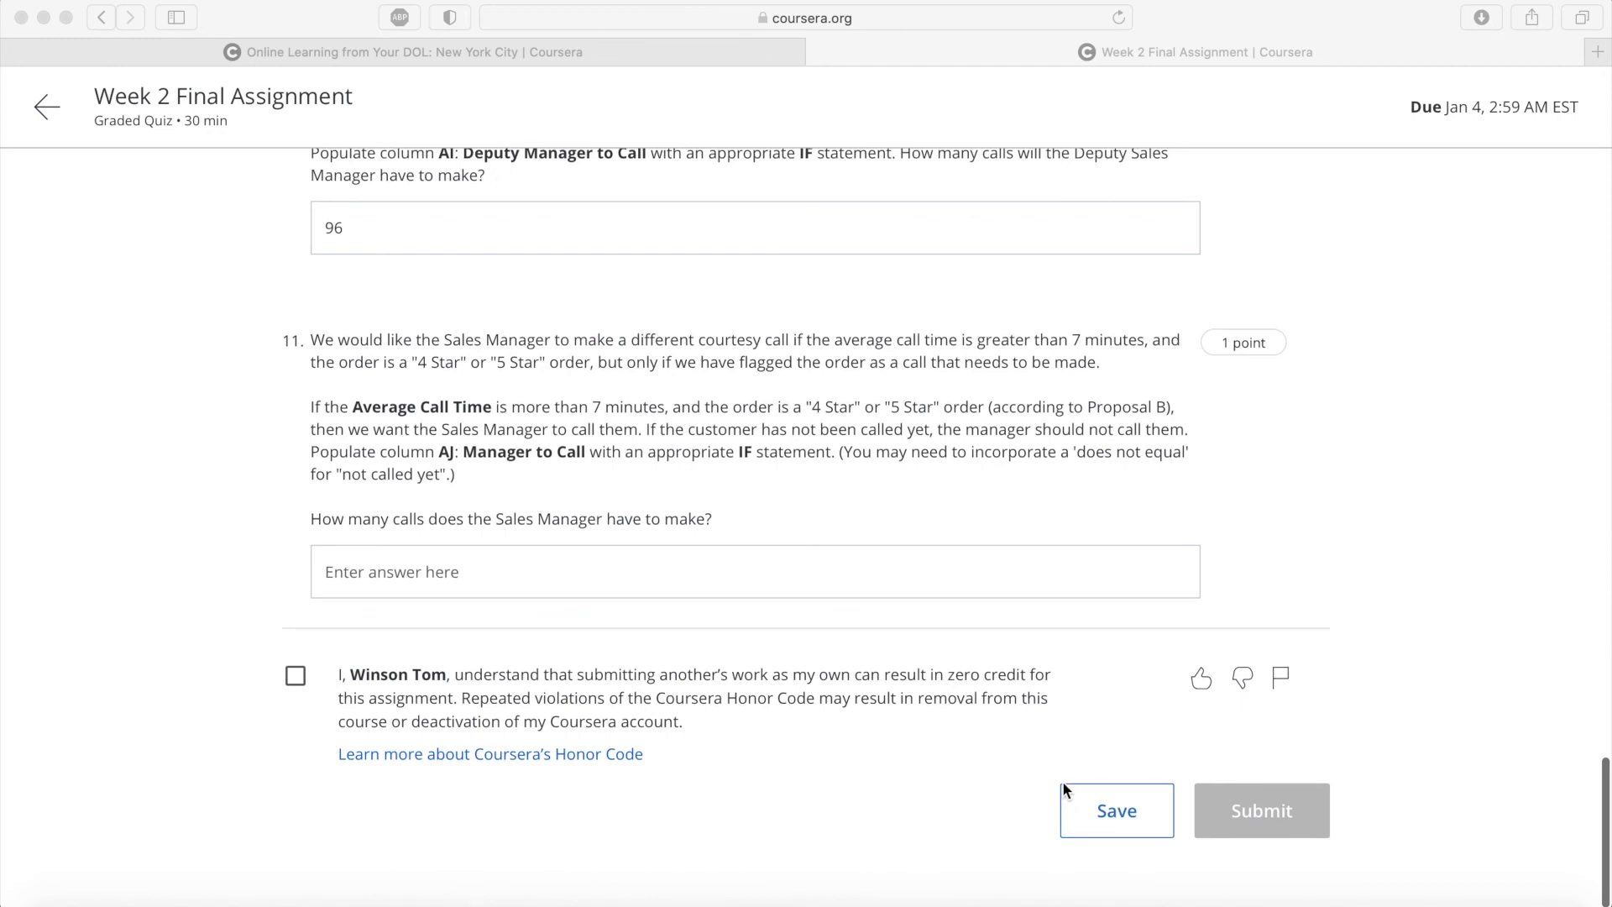
pyautogui.scroll(2, 1062, 781)
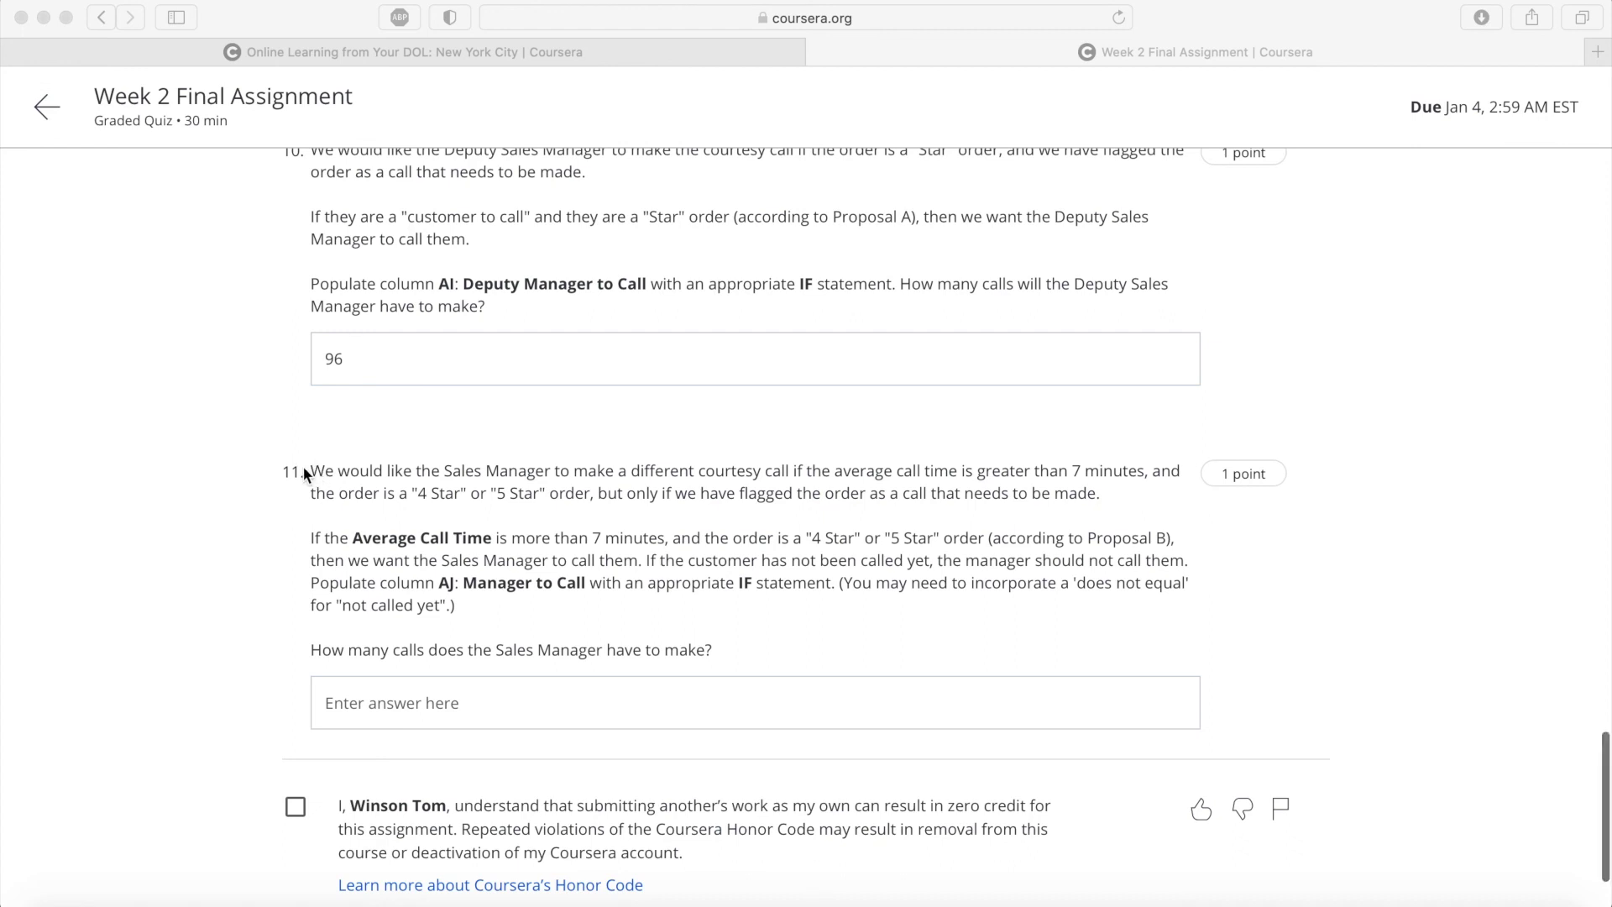
pyautogui.scroll(1, 304, 474)
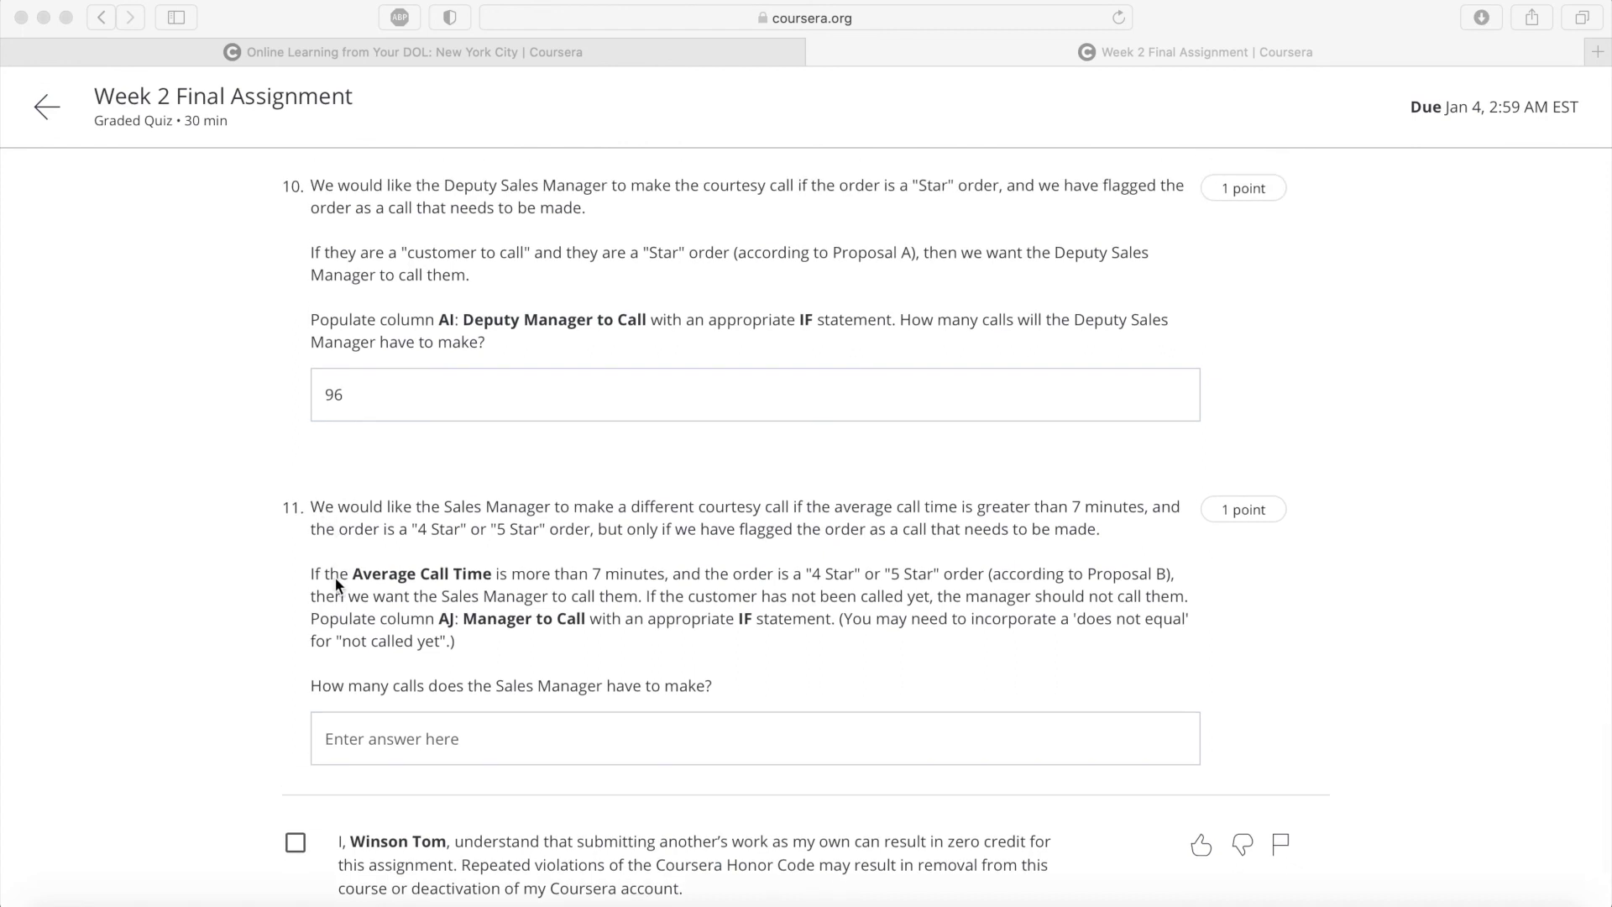
pyautogui.click(295, 842)
pyautogui.scroll(-5, 291, 756)
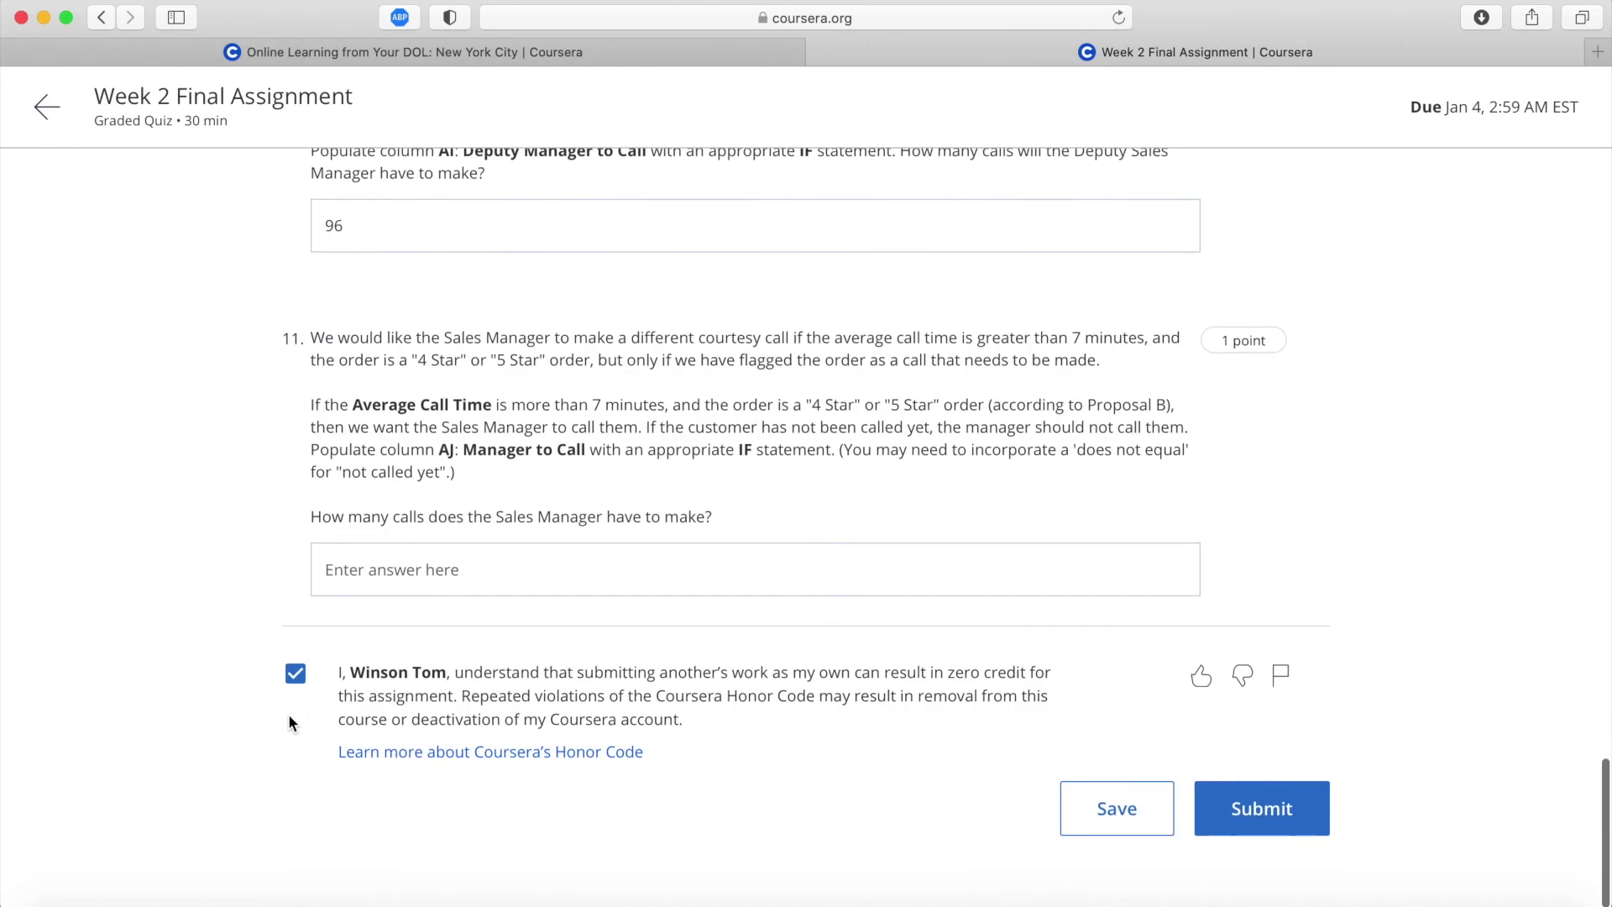
pyautogui.click(1285, 817)
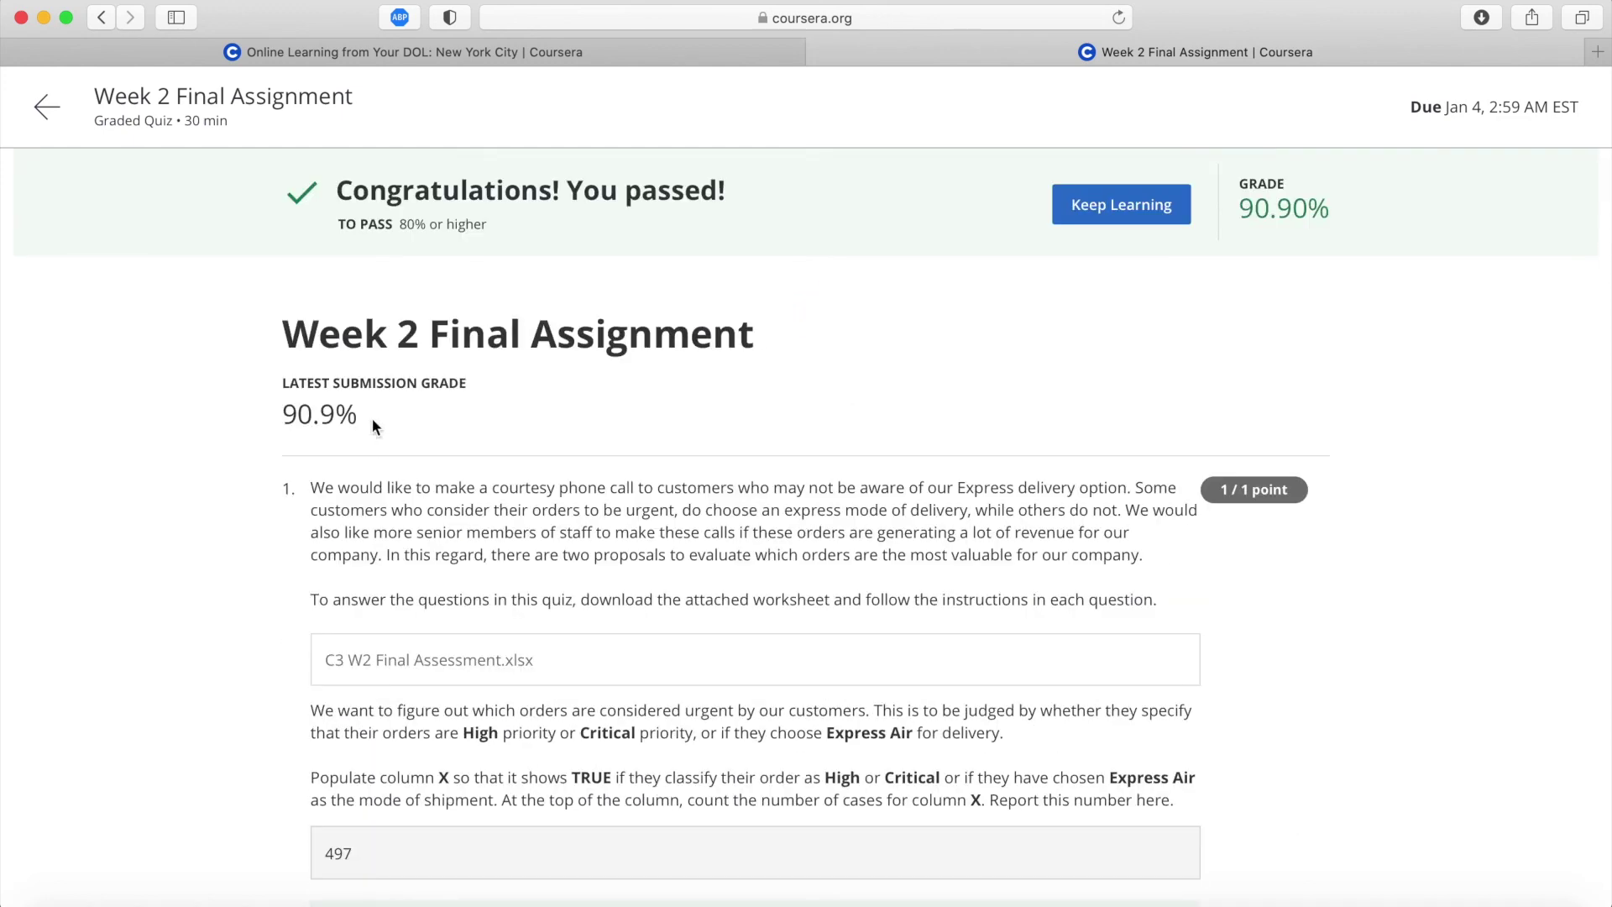
# Review the grading feedback for each question of the submitted assignment through question 11.
pyautogui.scroll(-12, 444, 541)
pyautogui.scroll(-20, 443, 550)
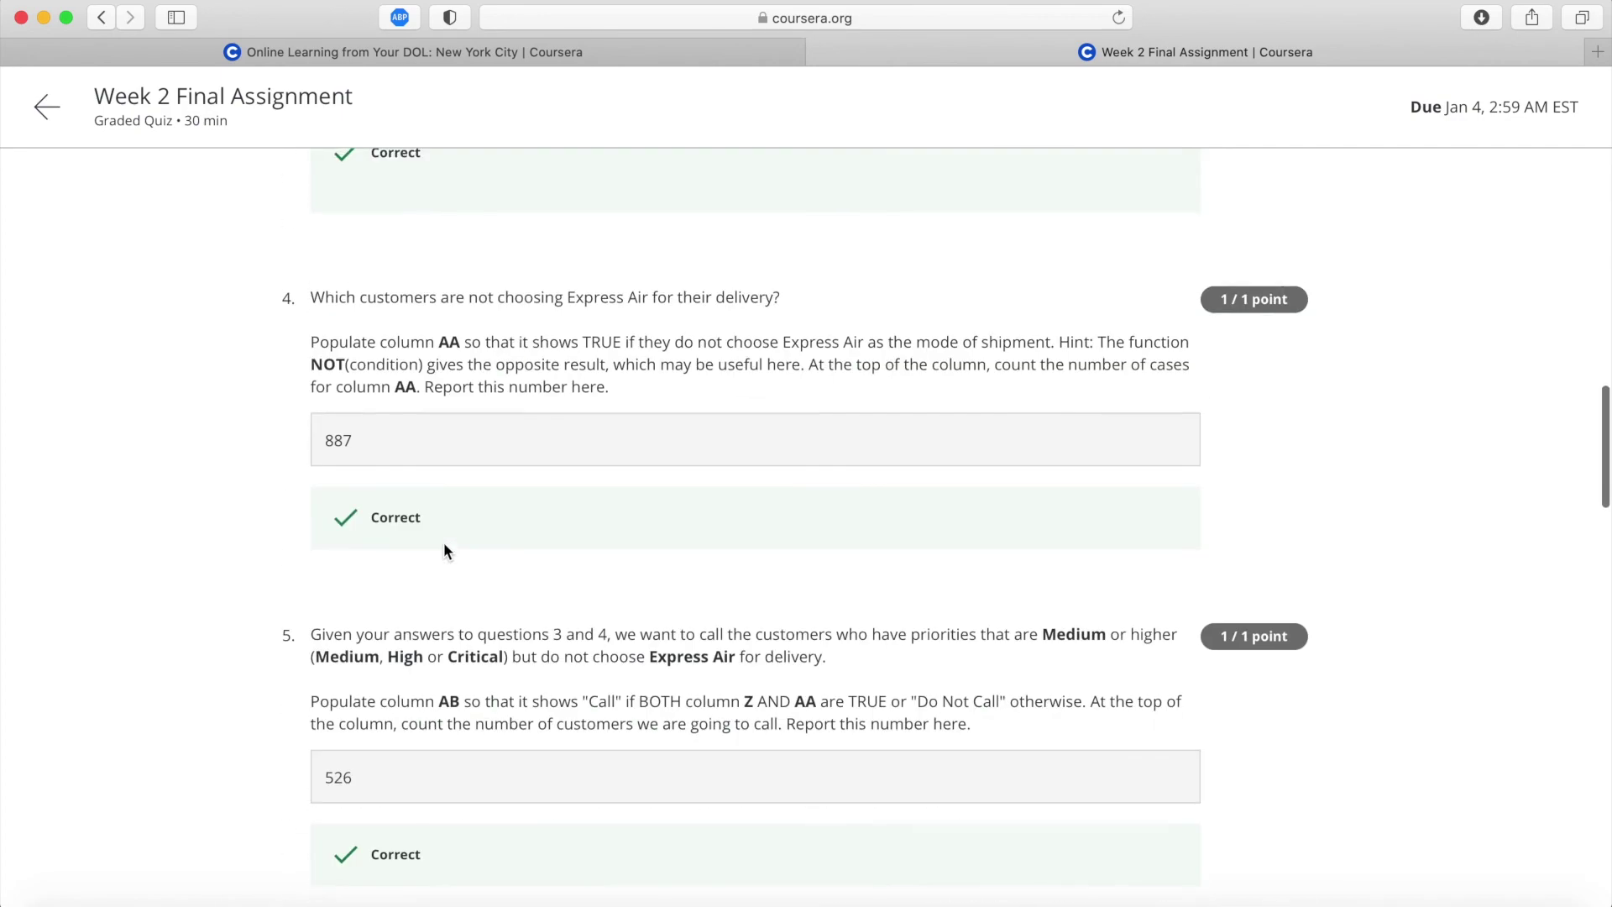
pyautogui.scroll(-6, 445, 551)
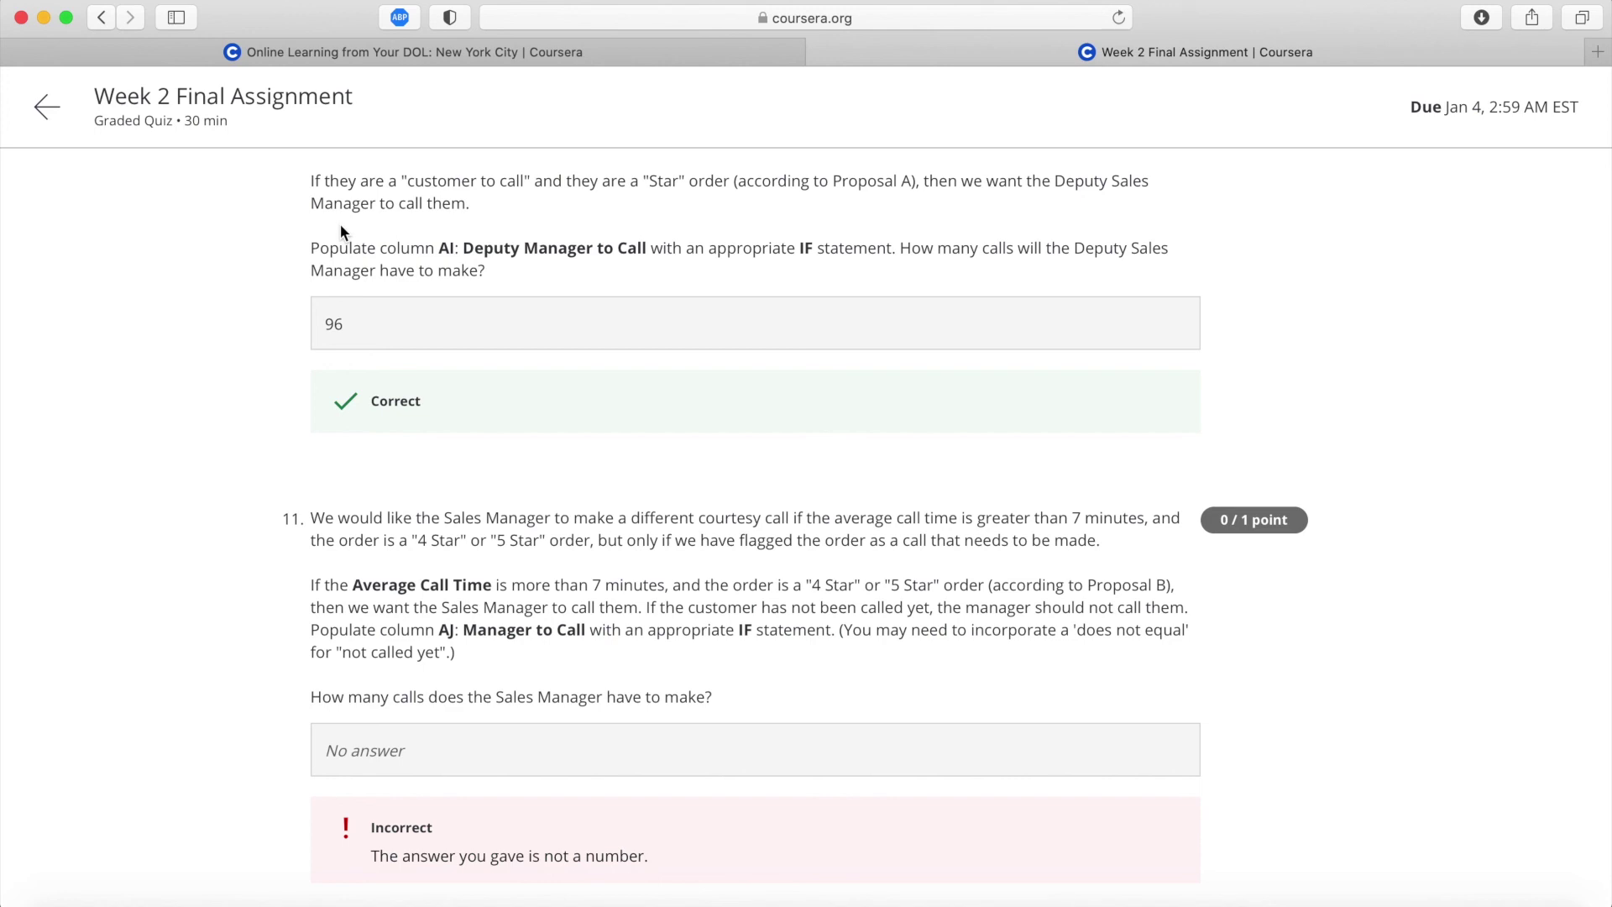
pyautogui.scroll(5, 340, 227)
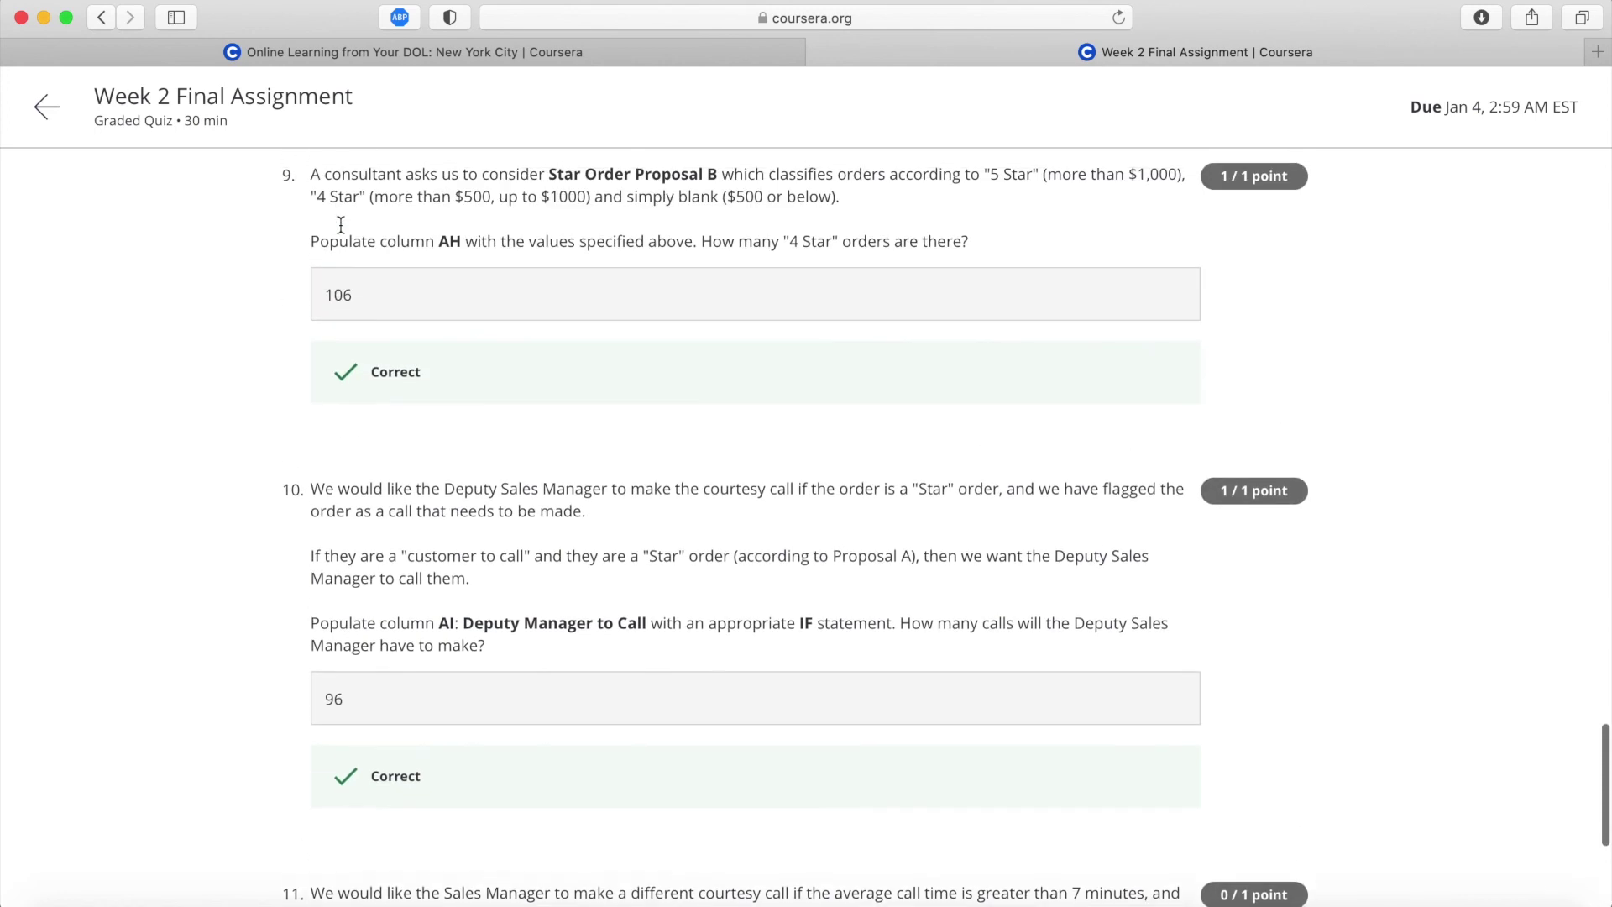